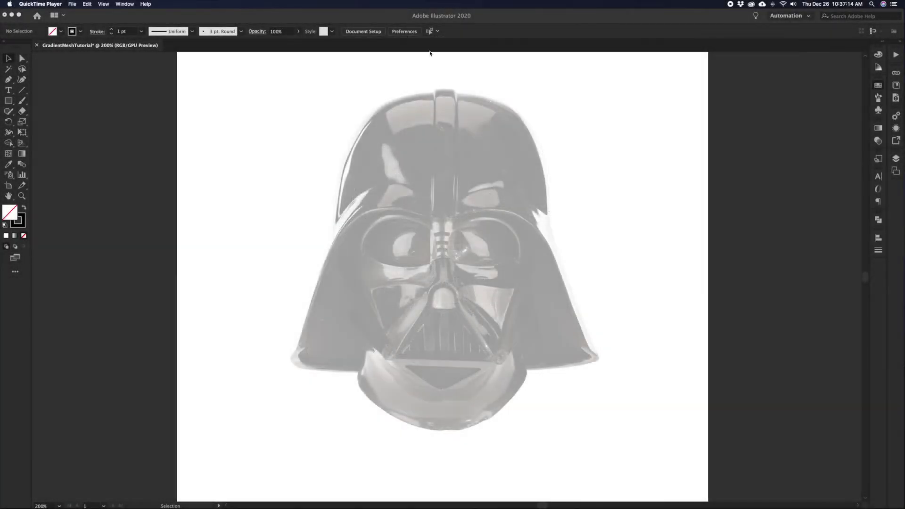
Draw a vertical line about 362 px long down the middle of the helmet, from above the crown to below the chin
click(23, 92)
click(20, 89)
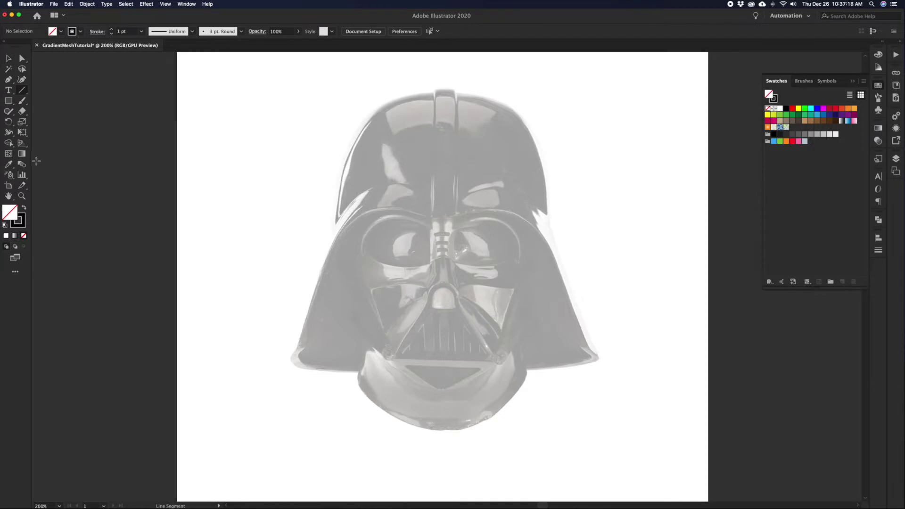
drag(449, 82, 445, 256)
key(v)
click(22, 89)
drag(443, 75, 478, 460)
key(v)
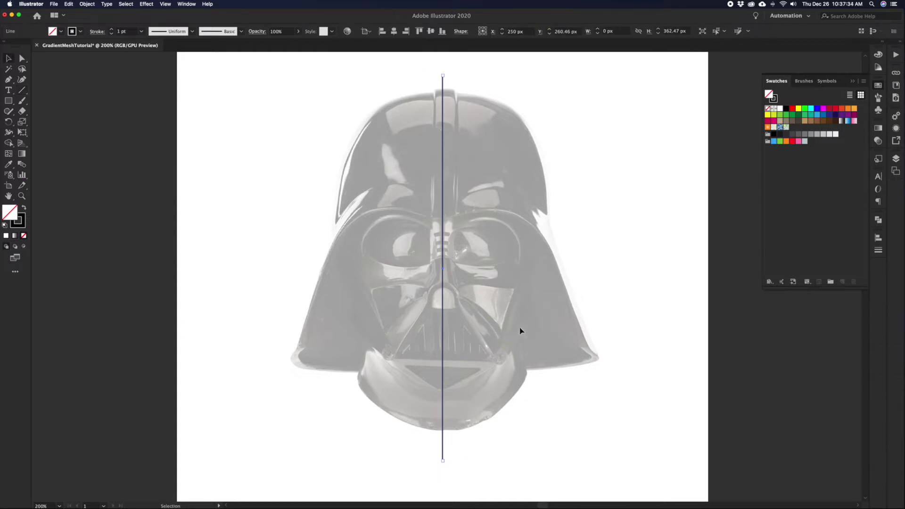
Center the vertical line vertically on the artboard
click(430, 31)
click(605, 248)
scroll(601, 231, down, 2)
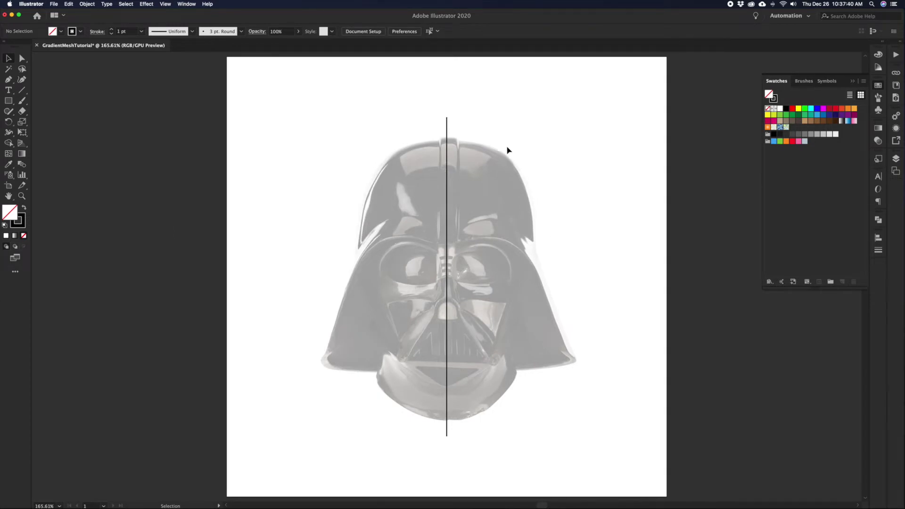
Add a copy of the centre line rotated 90 degrees to horizontal and convert both lines into guides
key(super+a)
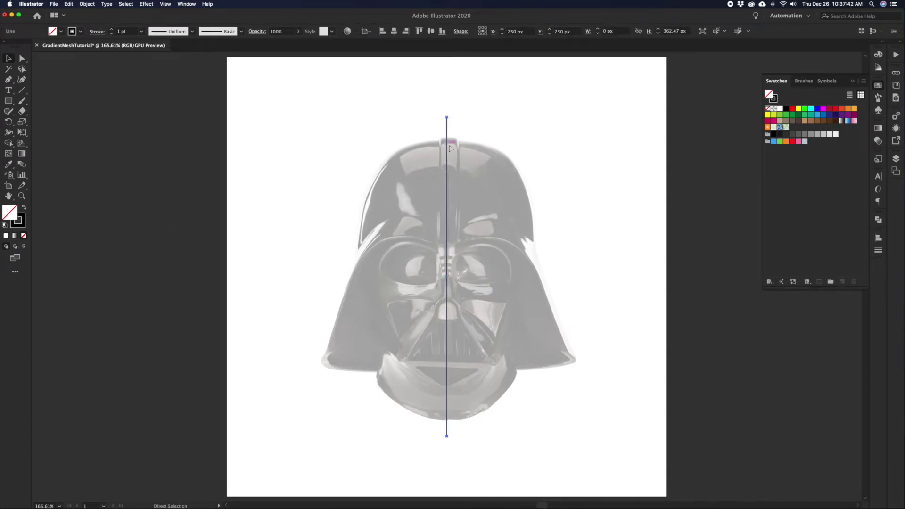
drag(447, 114, 568, 292)
click(478, 226)
key(super+a)
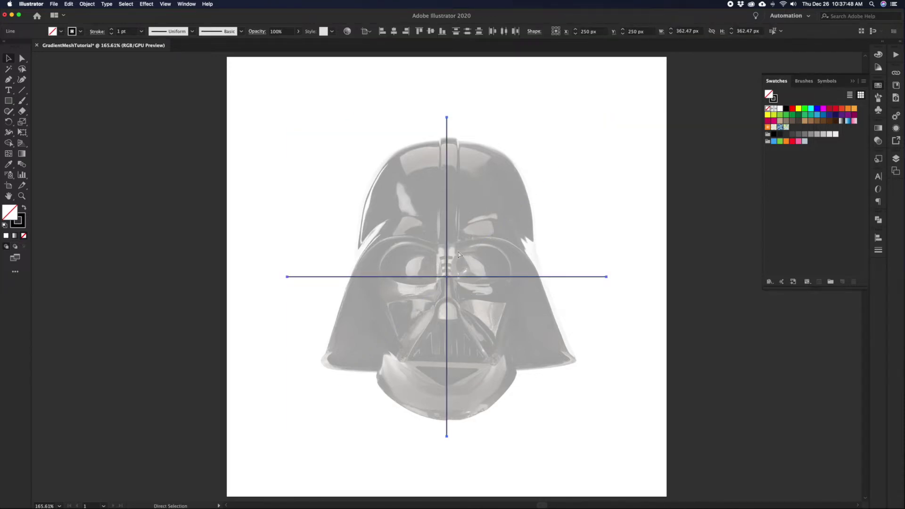
key(super+5)
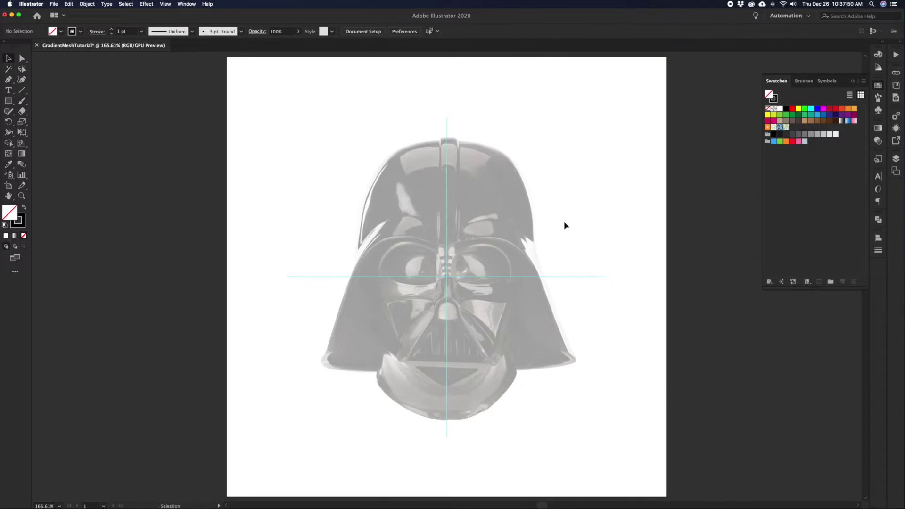
drag(566, 239, 577, 223)
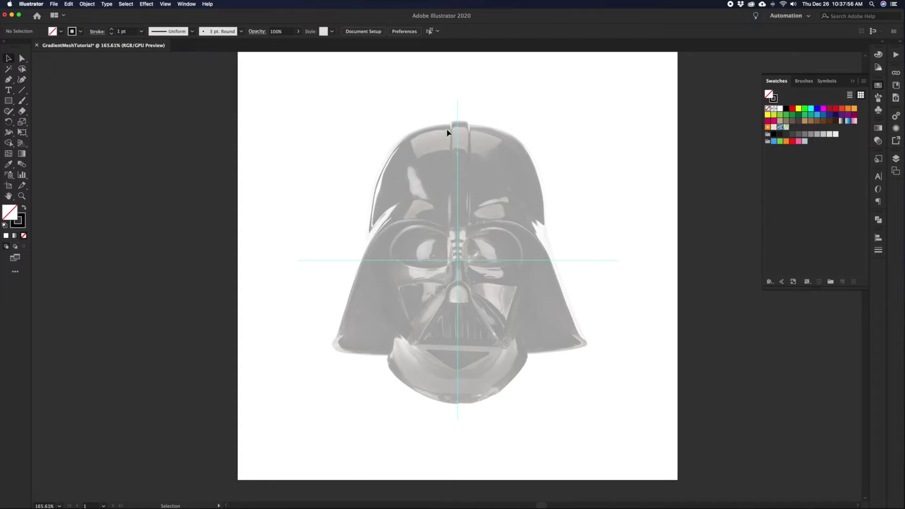
key(p)
key(v)
click(165, 3)
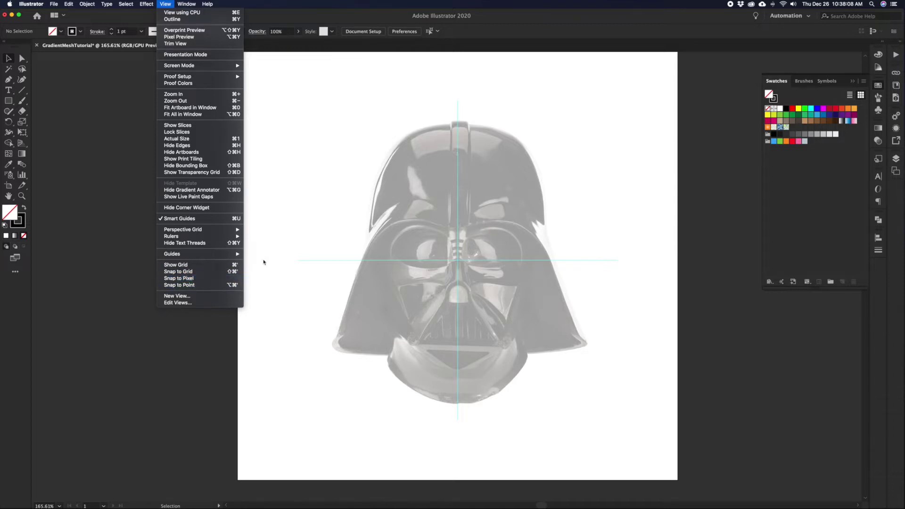
click(282, 243)
Trace the left half of the helmet with the Pen tool, around dome, side and flared lower corner, closing it along the vertical guide
key(p)
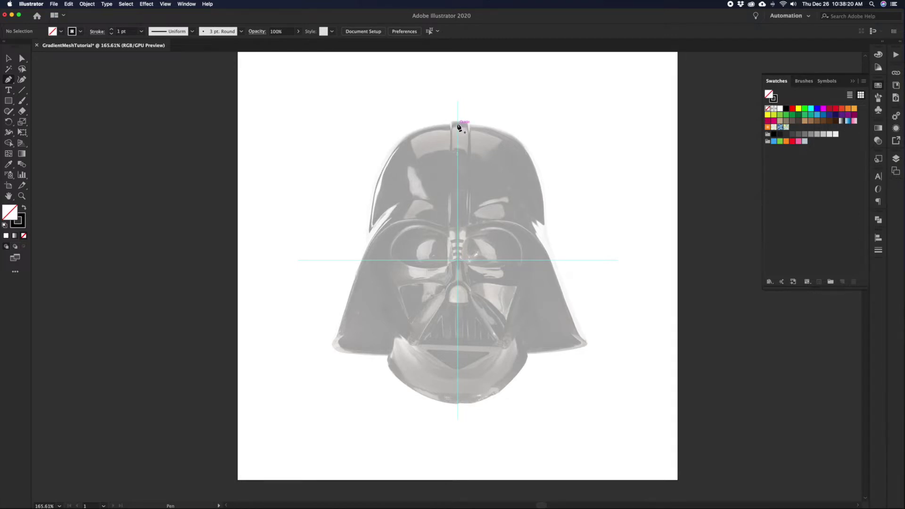
drag(458, 124, 415, 124)
drag(368, 234, 347, 335)
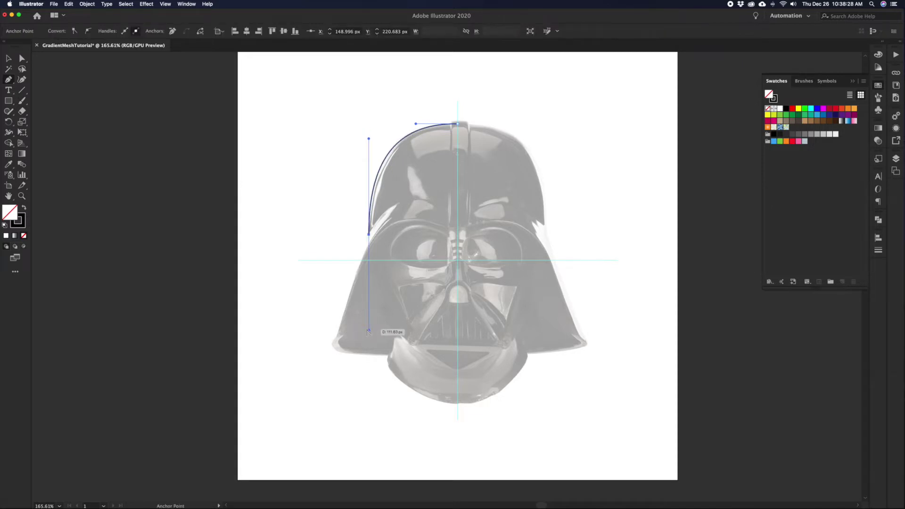
click(369, 232)
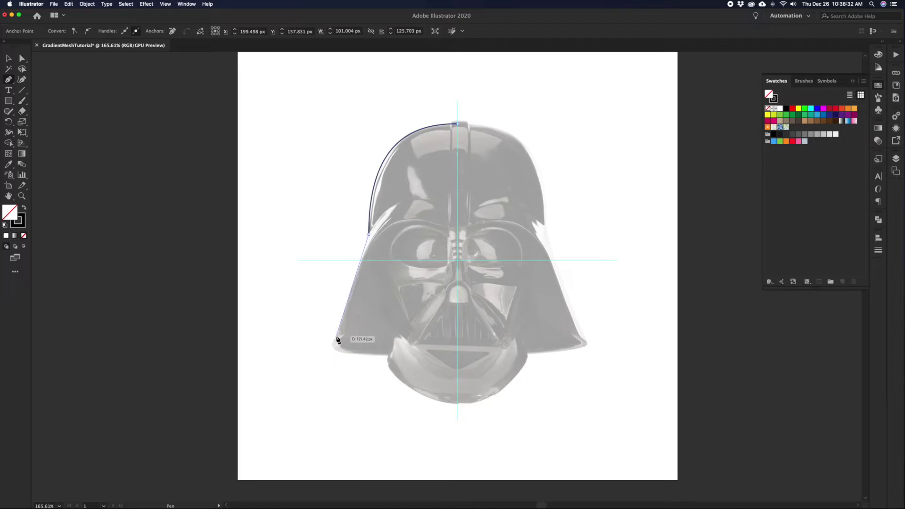
click(337, 337)
drag(325, 341, 327, 343)
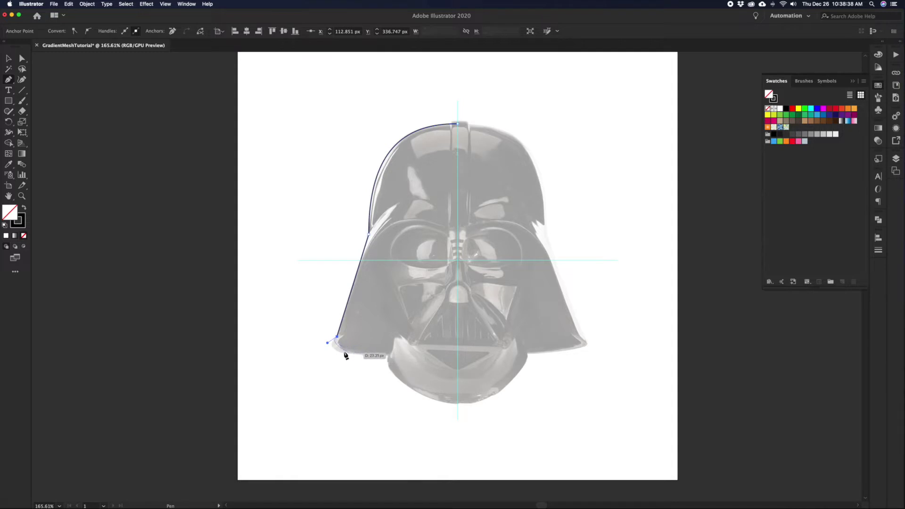
drag(352, 353, 371, 353)
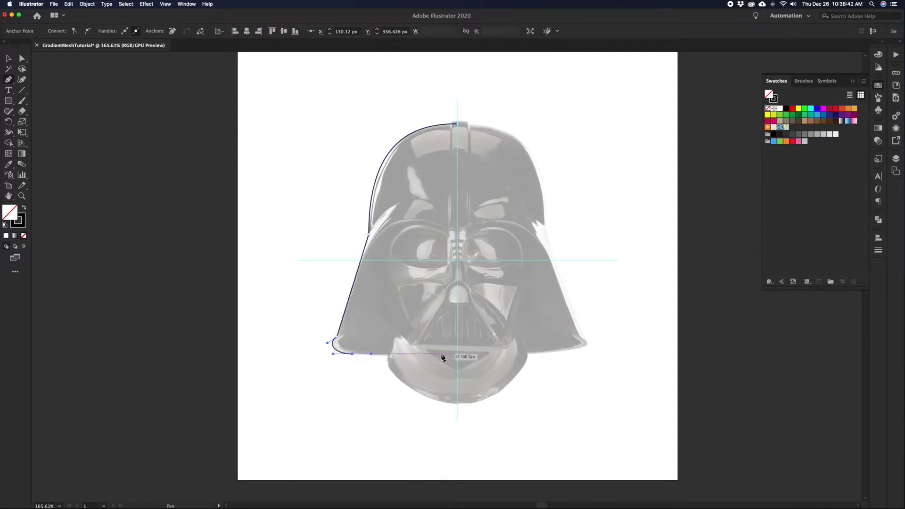
click(457, 353)
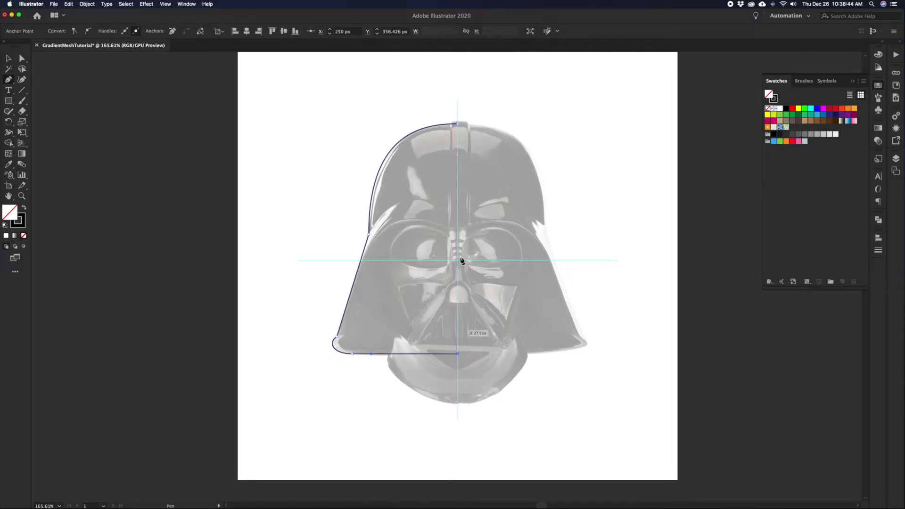
click(458, 123)
key(v)
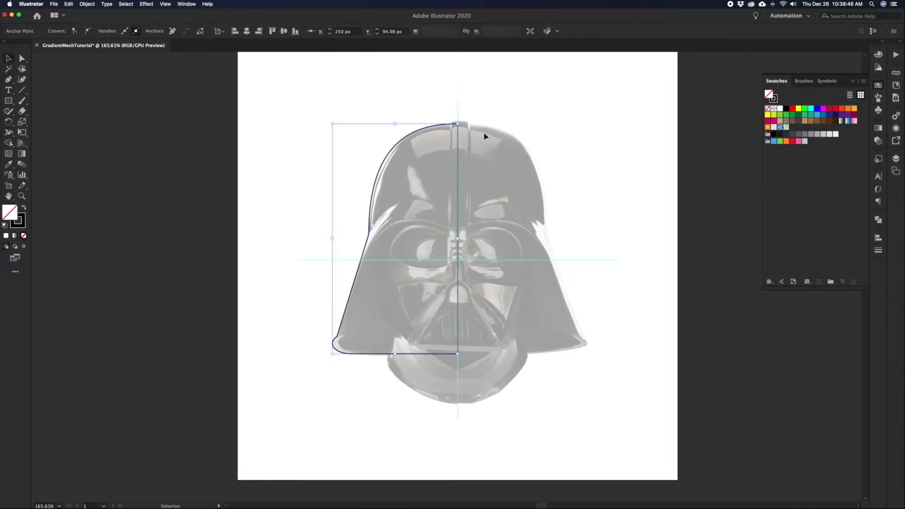
click(485, 134)
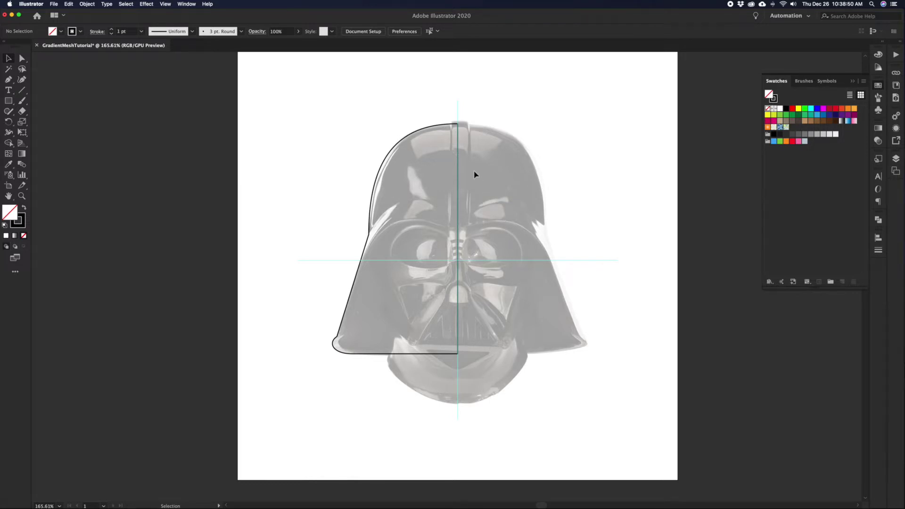
Draw a narrow upright rectangle over the helmet's central ridge, centred on the vertical guide, from the crown down to between the eyes
key(p)
key(m)
mouse_move(457, 224)
mouse_down()
mouse_move(468, 231)
mouse_move(449, 120)
mouse_up()
key(v)
drag(469, 177, 469, 178)
click(491, 196)
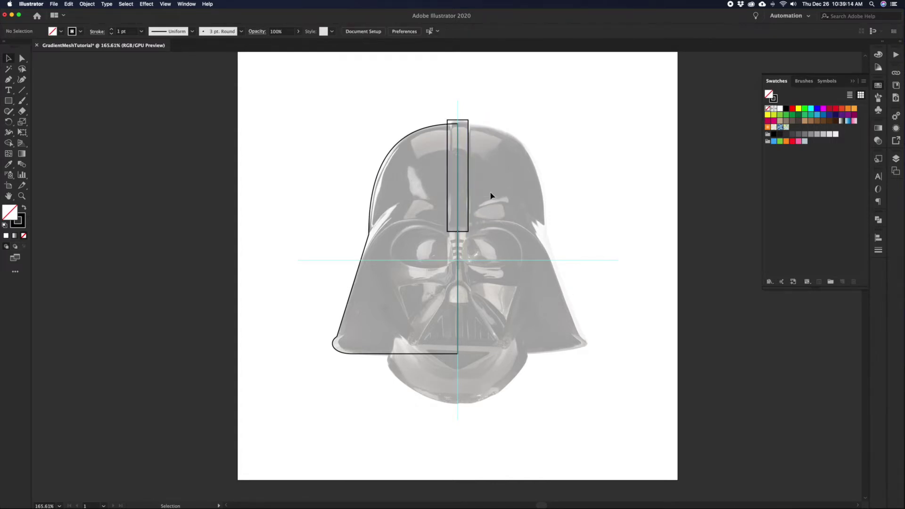
Shorten the ridge rectangle slightly so its lower edge sits just above the nose bridge
click(468, 231)
click(479, 225)
click(458, 232)
drag(459, 233, 457, 230)
click(488, 210)
Draw the upper brow curve, about 89 px wide, from the ridge rectangle's left edge to the helmet's side, and refine its curvature
key(p)
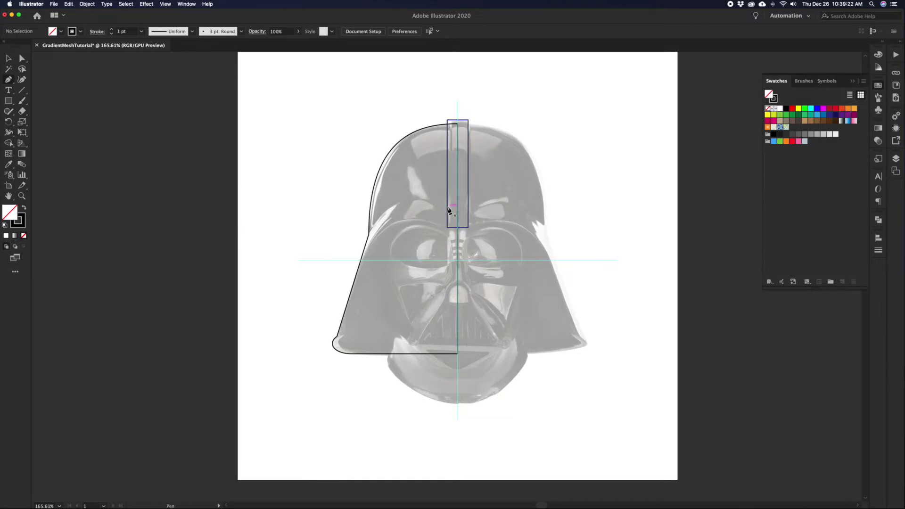
drag(417, 186, 438, 169)
drag(442, 180, 446, 179)
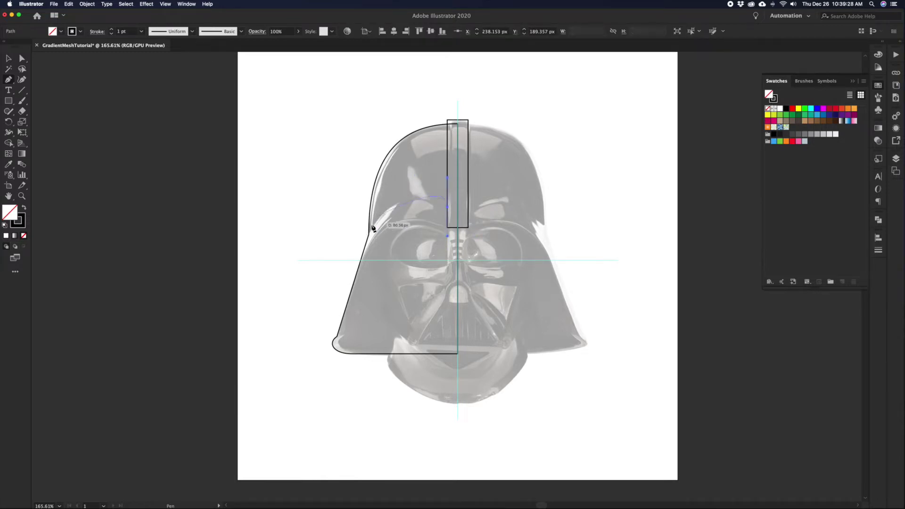
drag(370, 234, 367, 263)
drag(445, 182, 447, 189)
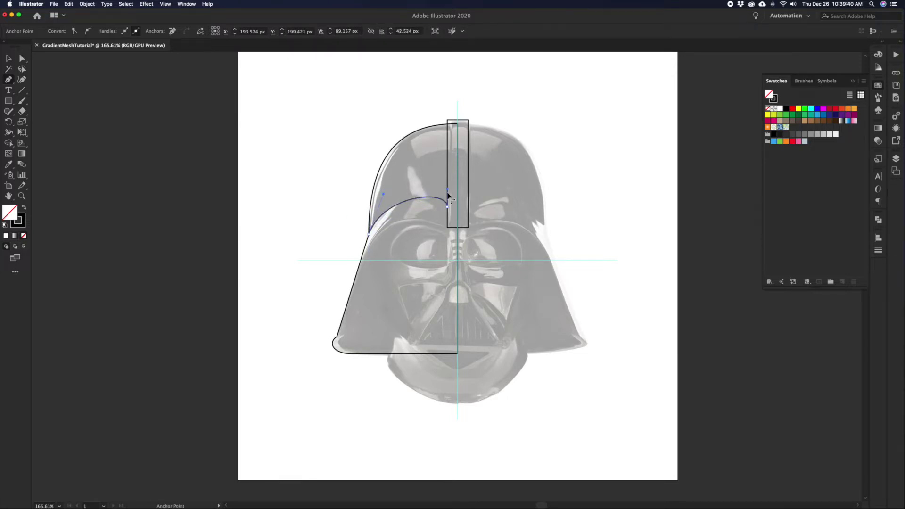
drag(447, 189, 431, 192)
key(v)
click(392, 257)
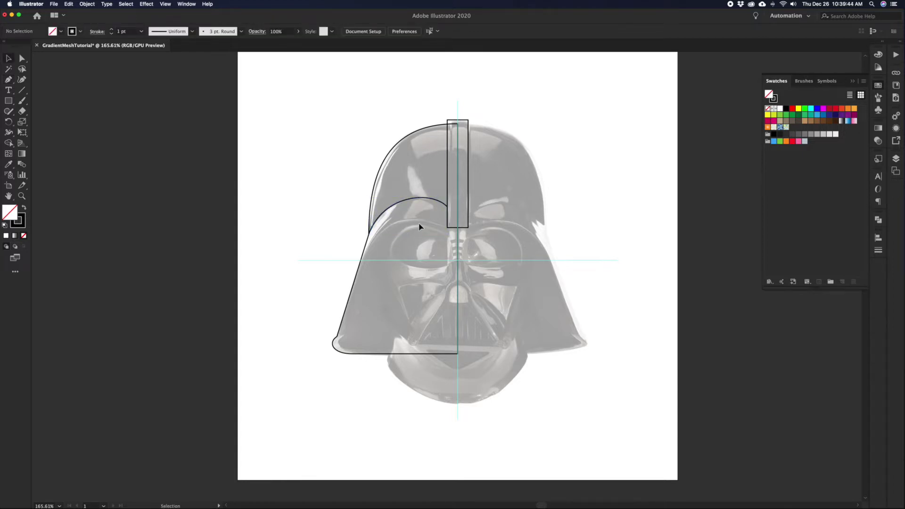
Complete the left brow as a closed shape, going down the ridge to its lower corner and along the lower brow curve to the helmet's side
key(p)
click(446, 206)
click(447, 227)
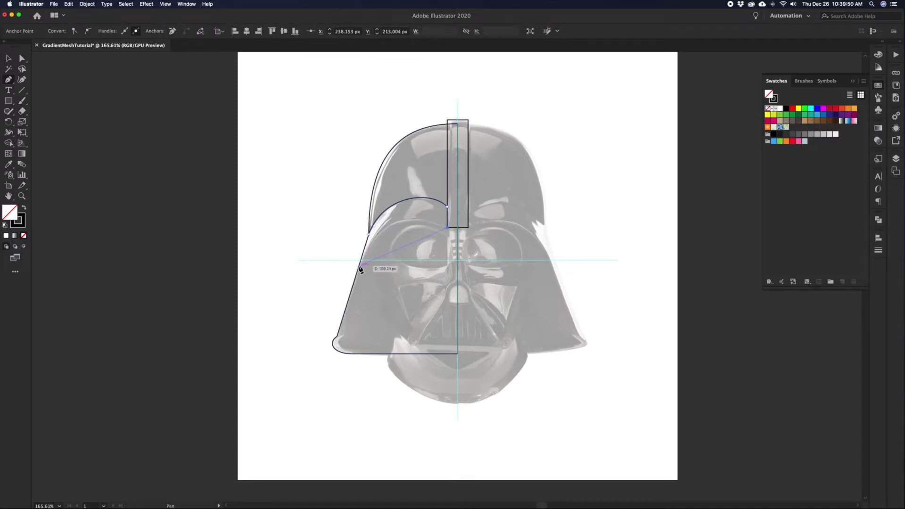
drag(359, 266, 331, 343)
click(368, 233)
key(v)
click(420, 282)
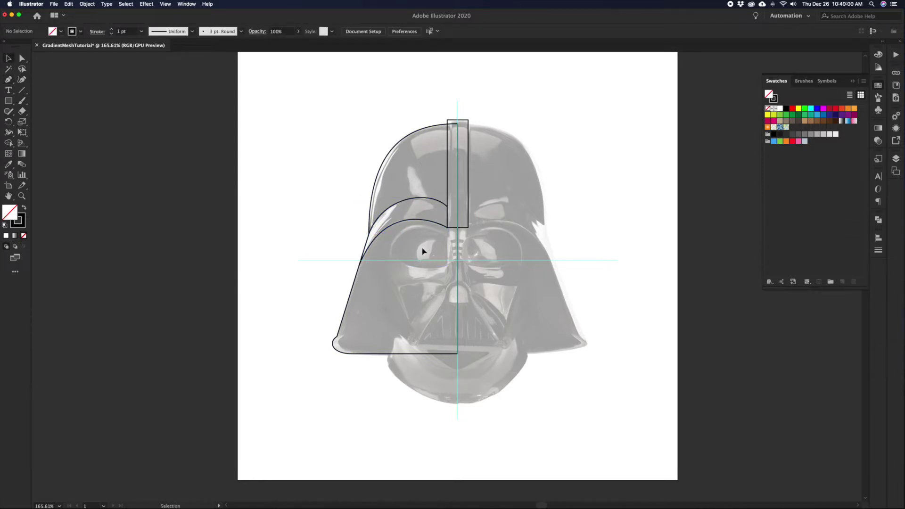
Start the face path at the vertical guide, running about 51 px left along the mouth's lower edge, and up diagonally to the cheek
key(p)
click(457, 345)
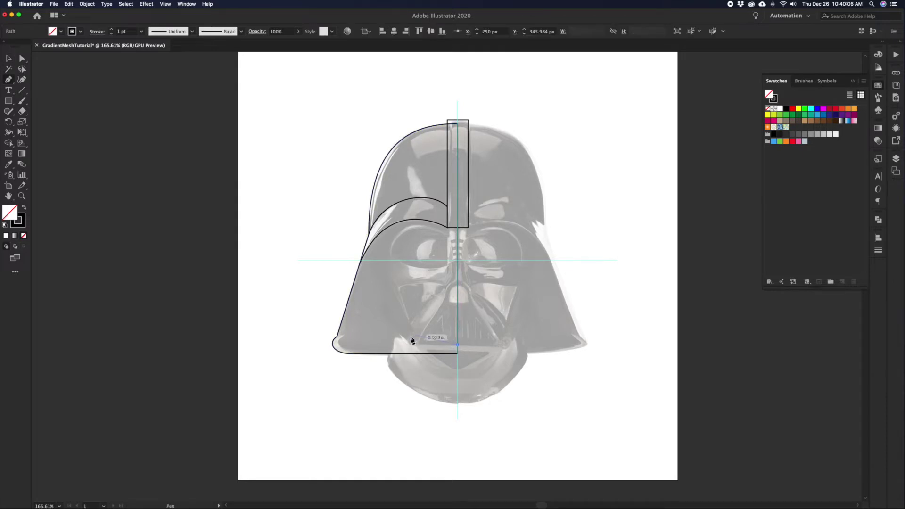
drag(413, 344, 376, 307)
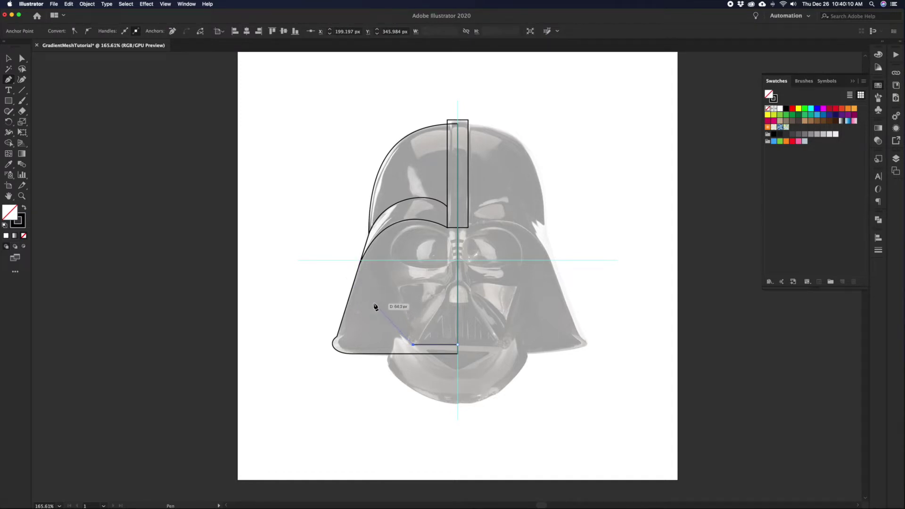
click(370, 293)
Try to extend the face path from the cheek up to the brow and along the lower brow curve to the ridge, checking the fit
click(379, 233)
drag(447, 228, 488, 260)
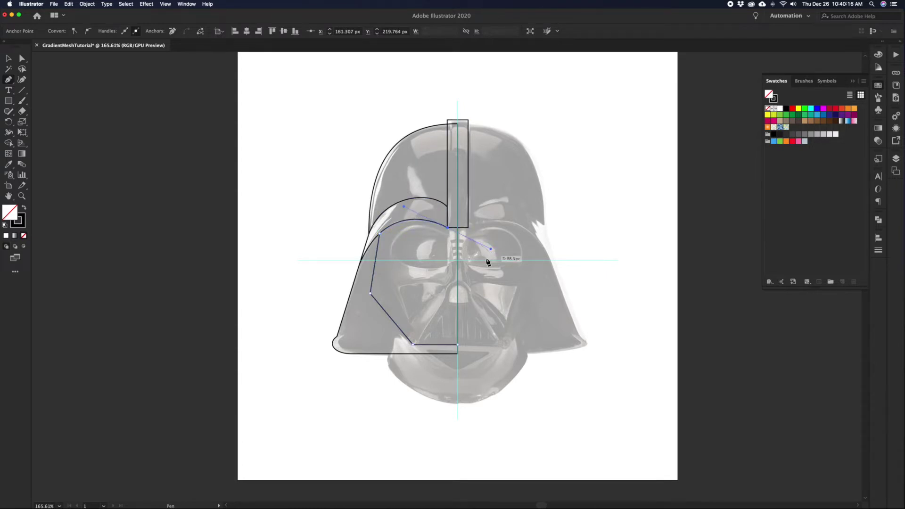
super+click(483, 289)
drag(424, 217, 472, 203)
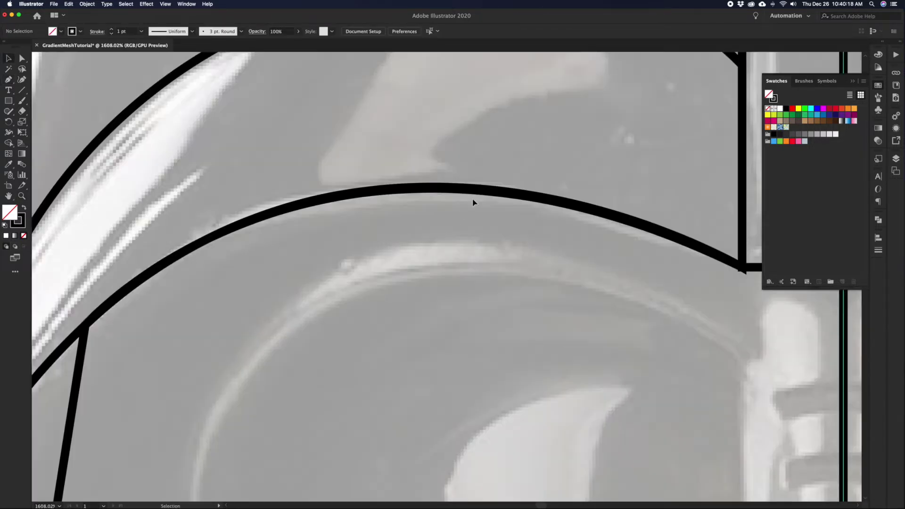
click(479, 196)
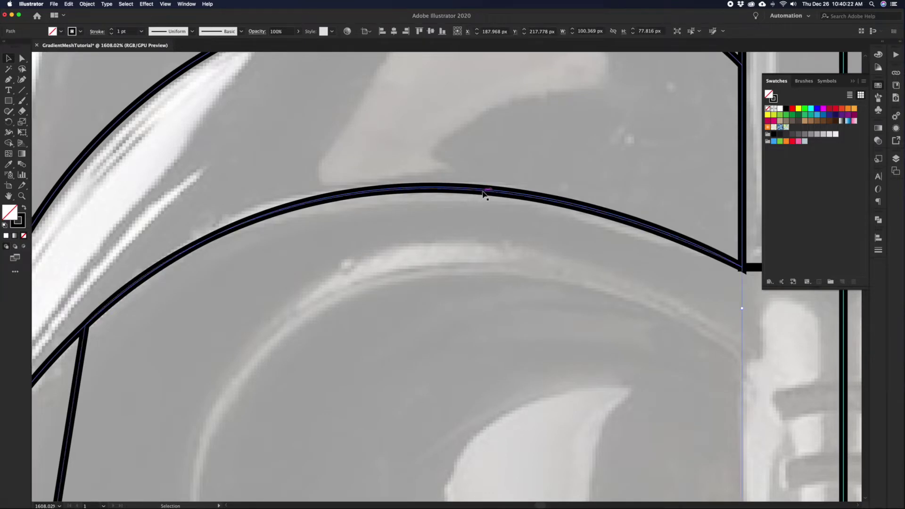
key(super+a)
key(z)
drag(494, 296, 423, 297)
key(v)
click(240, 314)
Duplicate the brow shape's lower curve as a separate path and add an anchor point on it above the cheek
key(a)
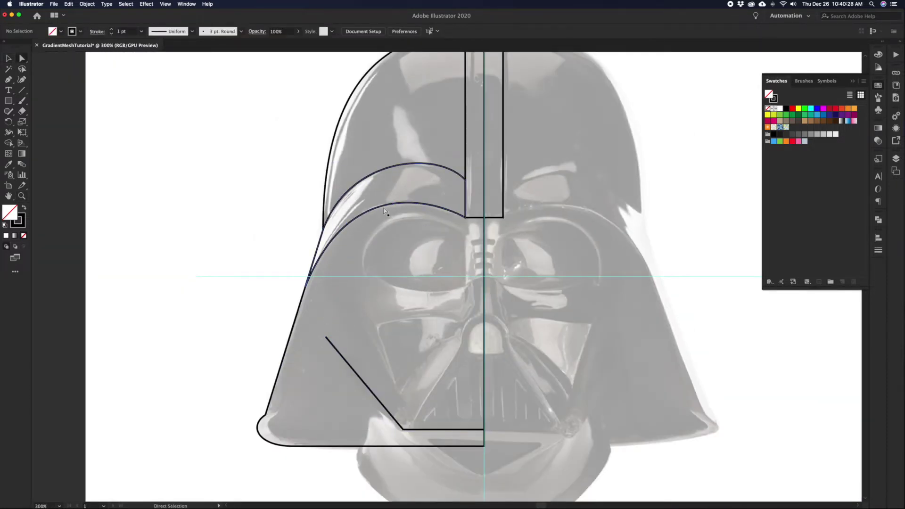
click(384, 203)
click(408, 282)
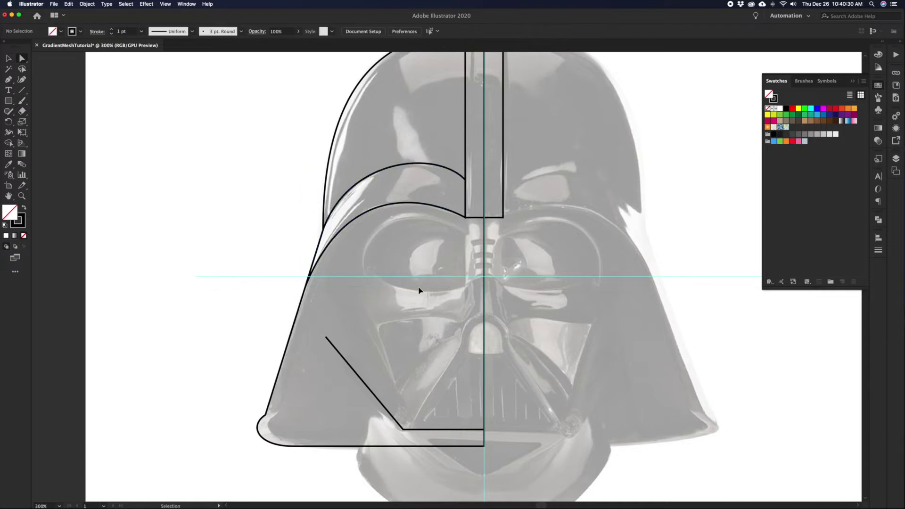
click(383, 207)
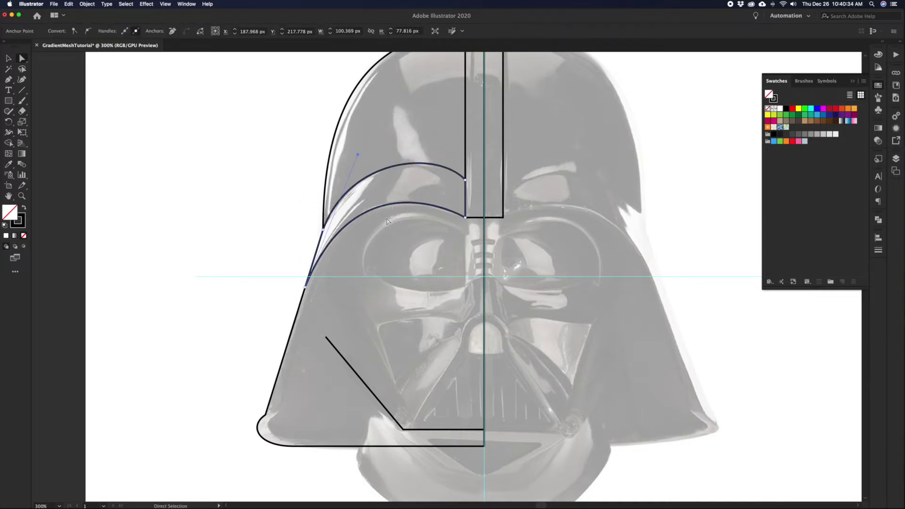
click(401, 241)
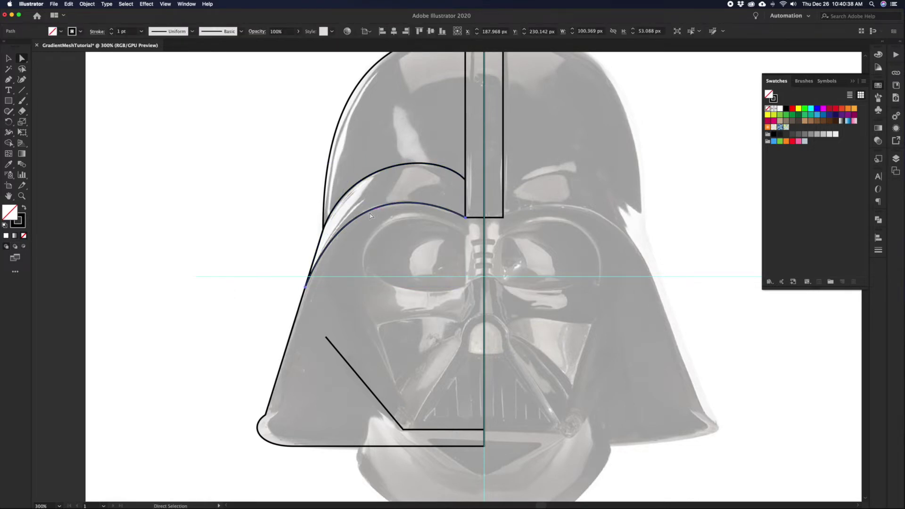
key(p)
click(340, 232)
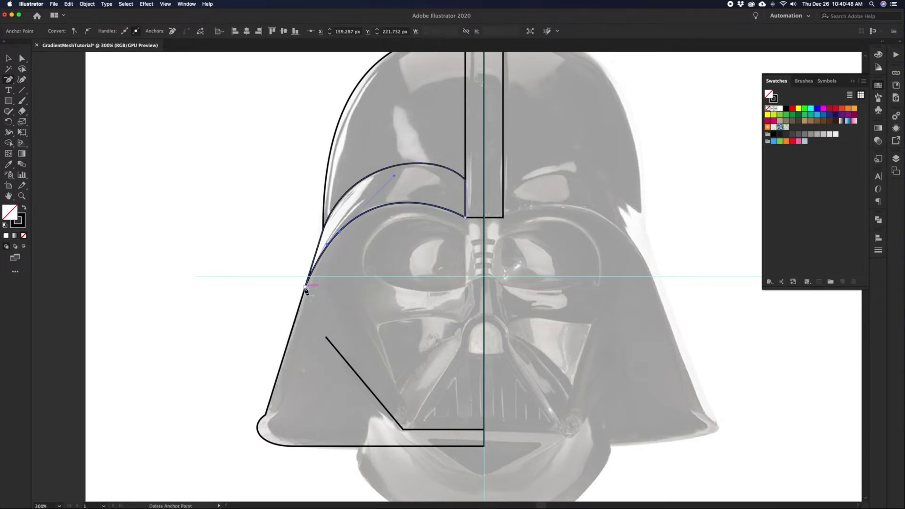
key(v)
click(334, 289)
Close the face path: join the cheek to the duplicated brow curve, extend it across the ridge's base to the guide, and return to the mouth's lower edge
key(p)
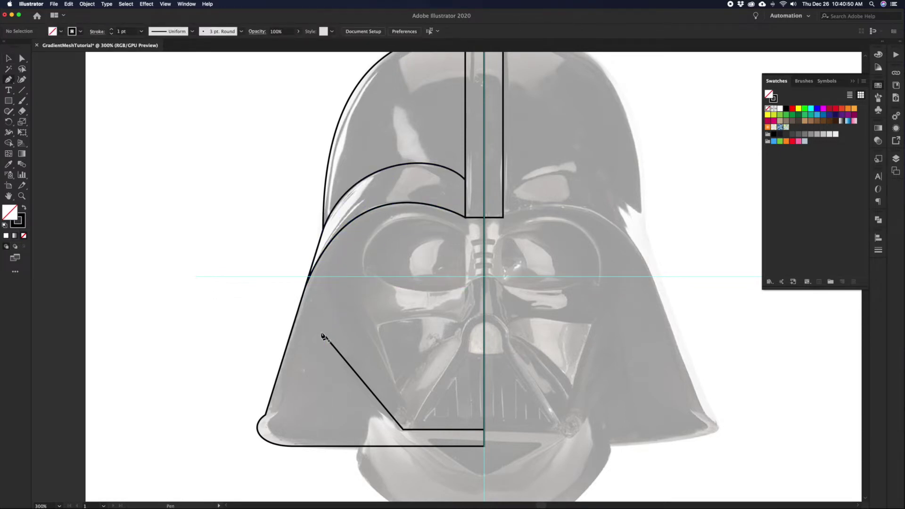
click(325, 337)
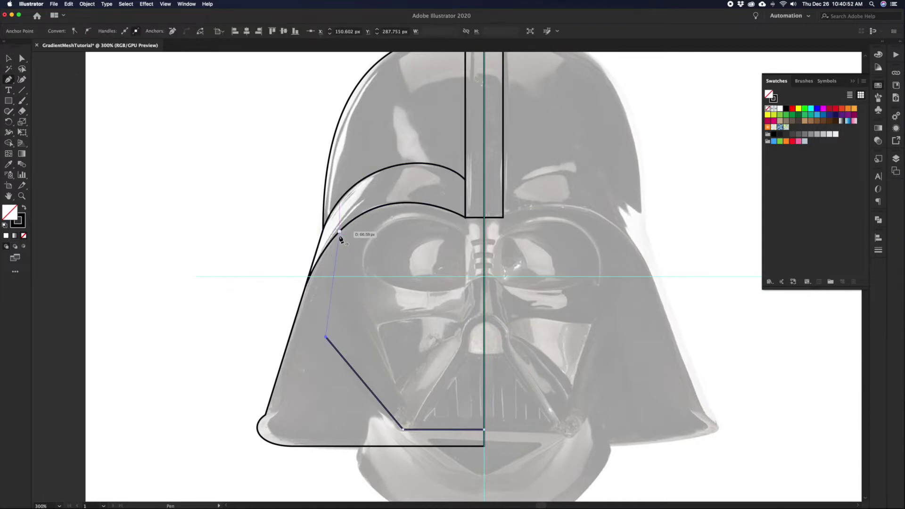
click(340, 232)
key(v)
key(p)
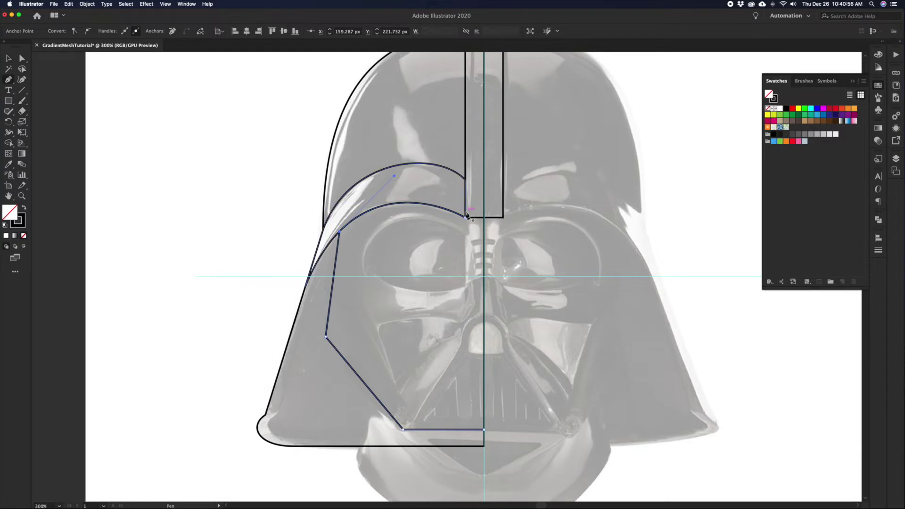
click(484, 218)
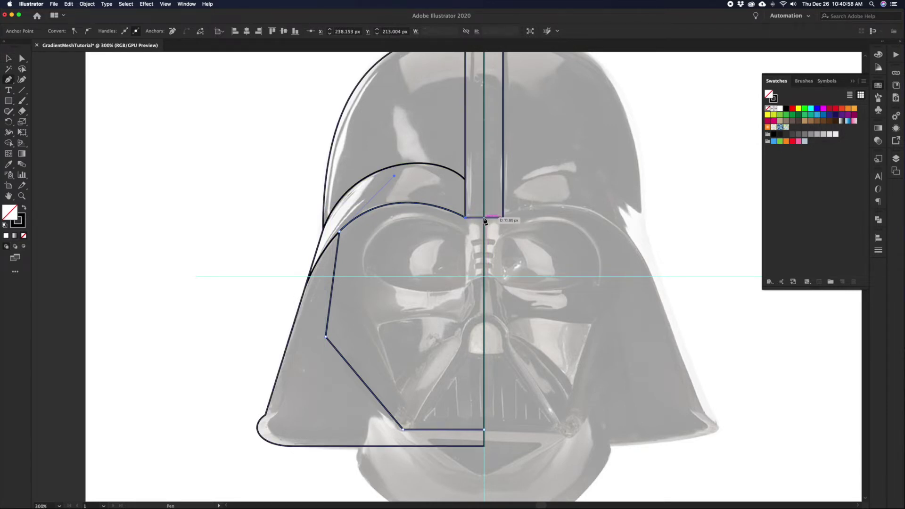
click(483, 429)
key(v)
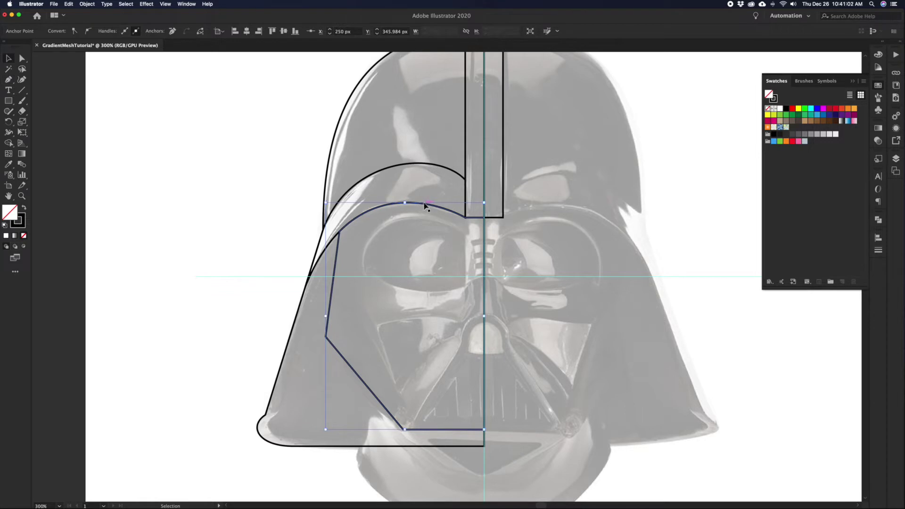
click(457, 226)
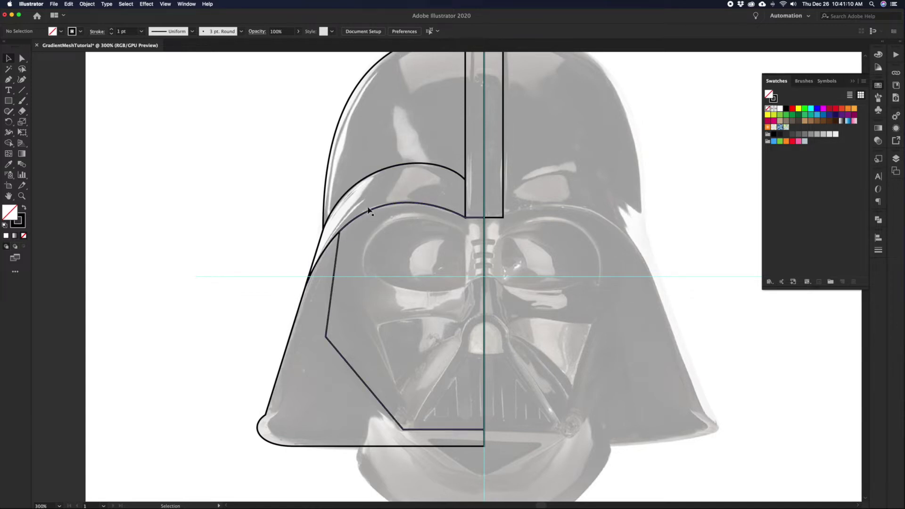
Start the left eye outline just below the brow's inner corner with a straight vertical inner edge about 31 px long
key(p)
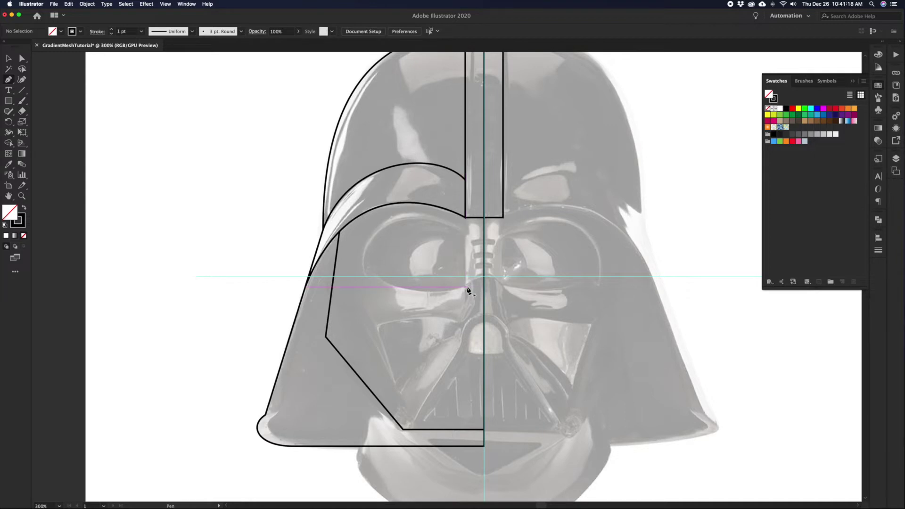
click(465, 218)
click(466, 234)
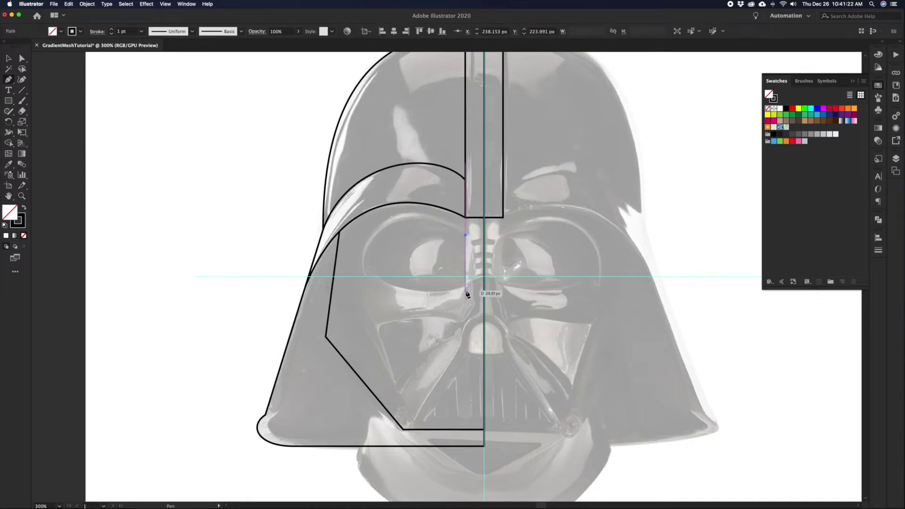
click(465, 284)
key(super+z)
click(465, 284)
drag(372, 267, 324, 225)
key(super+z)
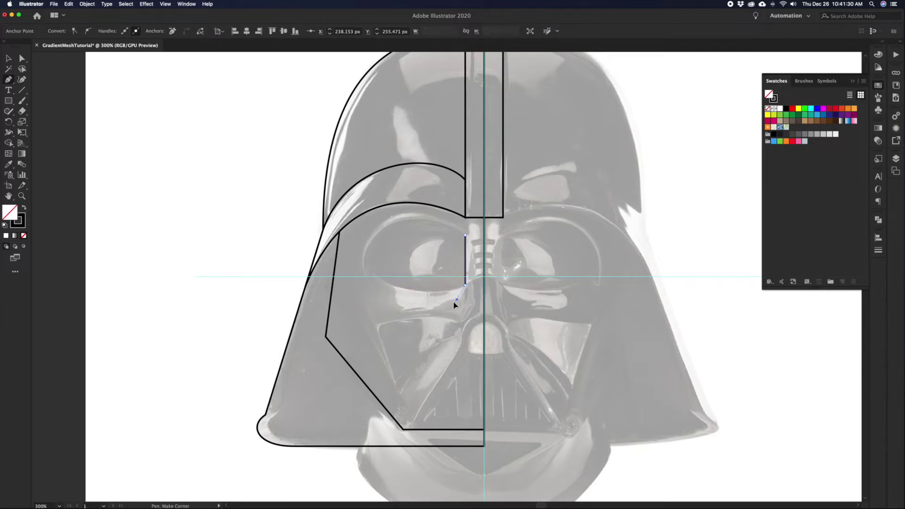
Curve the eye outline along its lower edge to the outer corner and close it with an arc along the upper edge
drag(428, 307, 414, 307)
click(370, 267)
drag(409, 303, 388, 305)
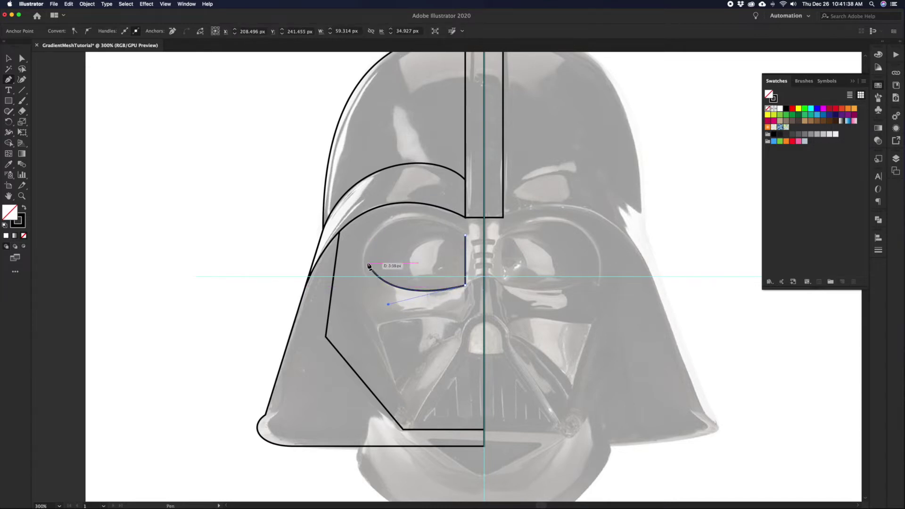
drag(370, 268, 466, 237)
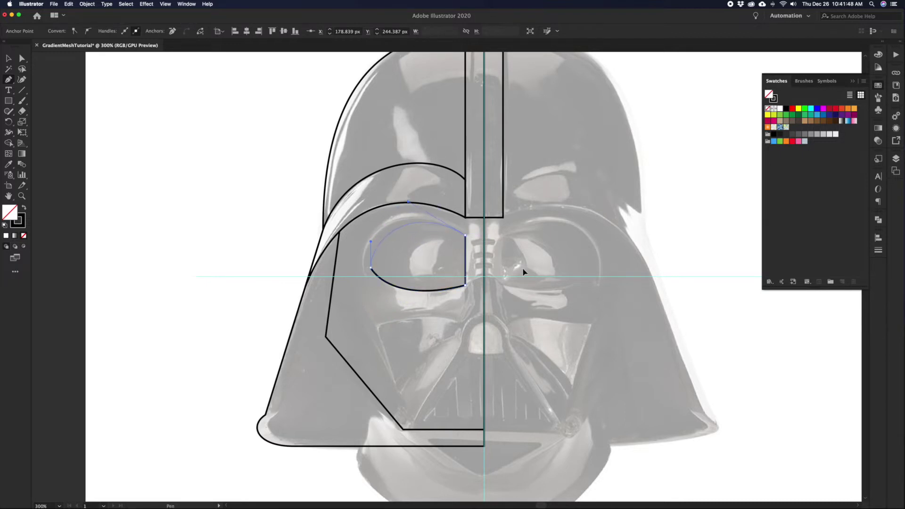
drag(526, 272, 526, 272)
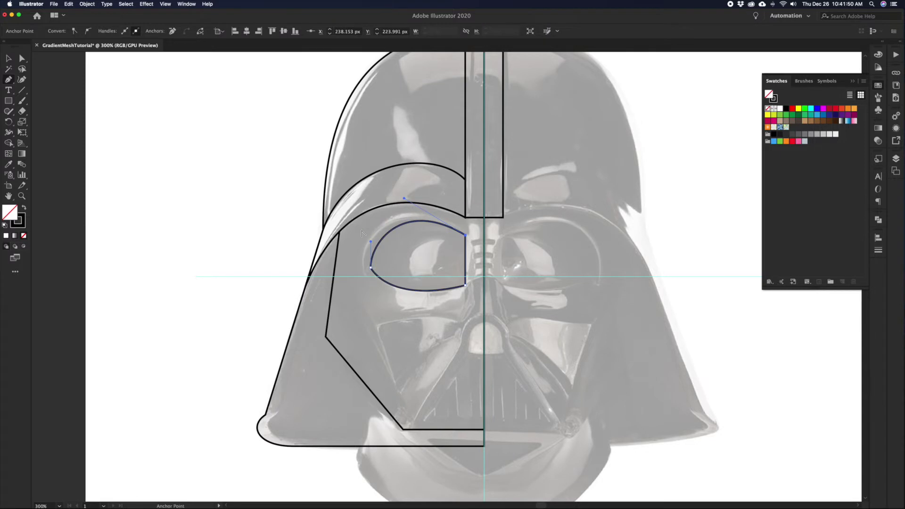
Bend the upper curve's direction handle outward at the eye's outer corner to round it off, and deselect the shape
click(371, 241)
drag(361, 244, 361, 243)
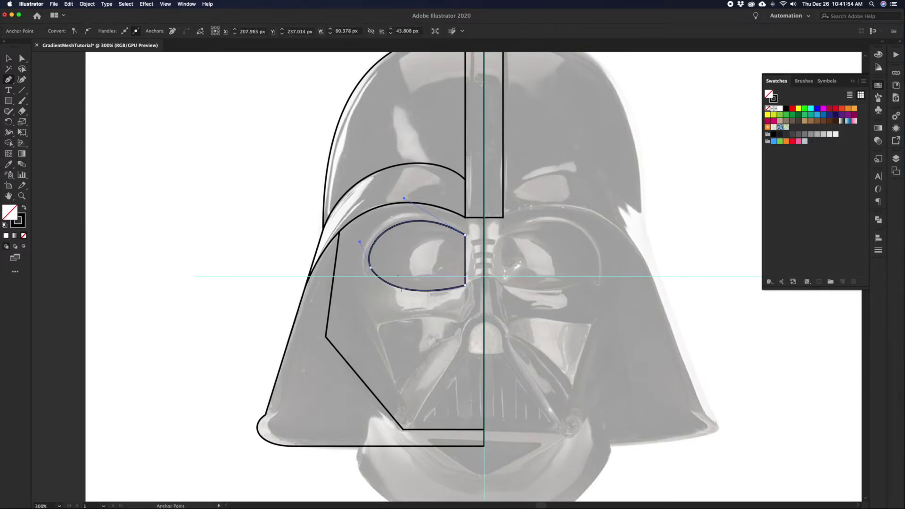
super+click(512, 285)
Draw the closed left half of the mouth grille from the guide to the nose's base, diagonally to the mouth corner, and along the lower edge
drag(520, 285, 518, 279)
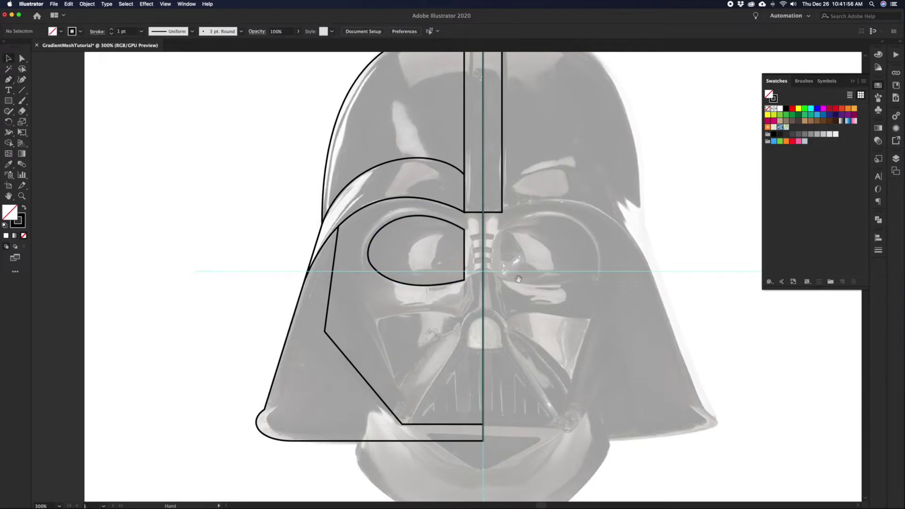
key(p)
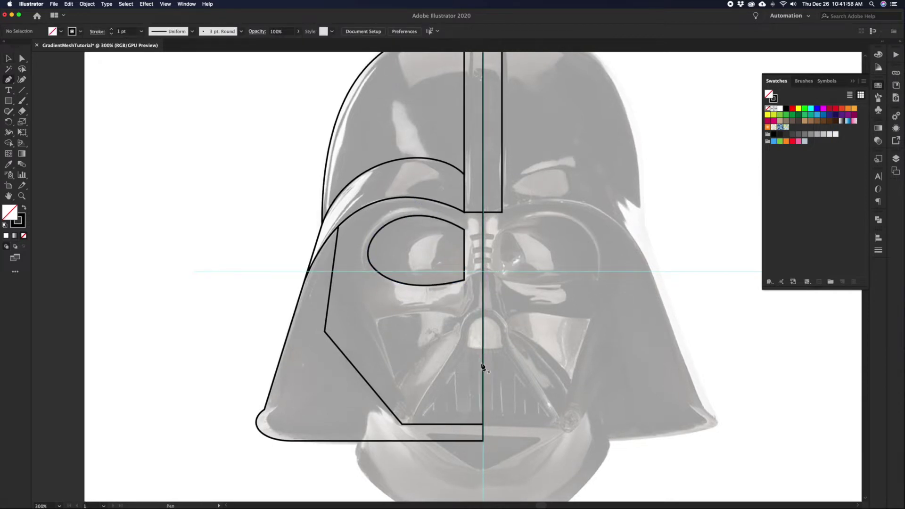
click(482, 424)
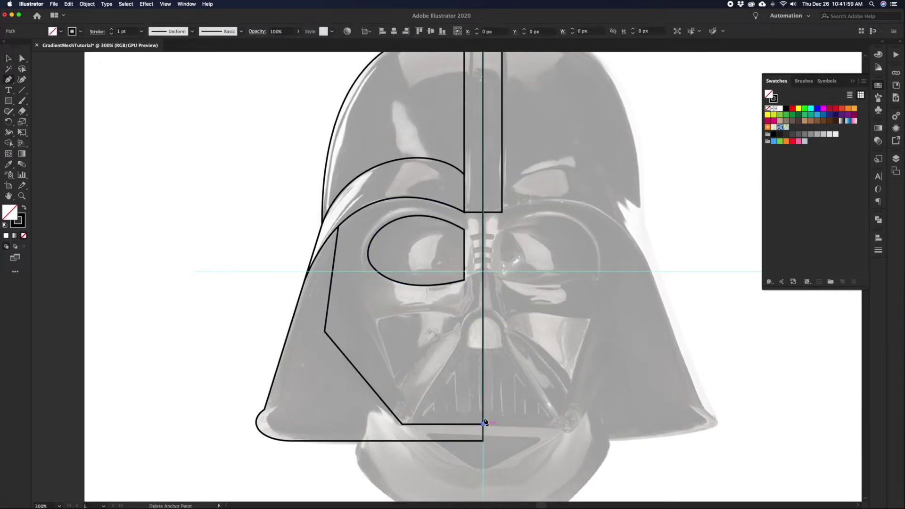
click(482, 348)
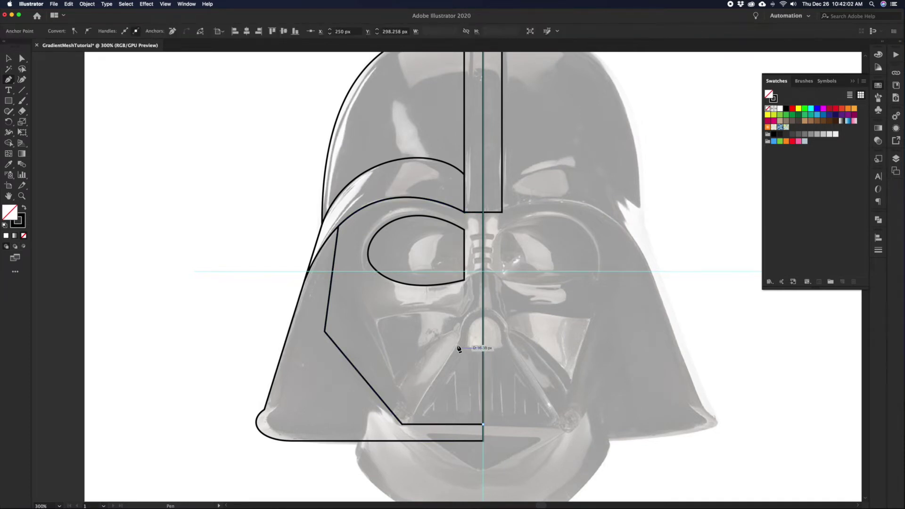
click(456, 349)
click(402, 424)
click(482, 424)
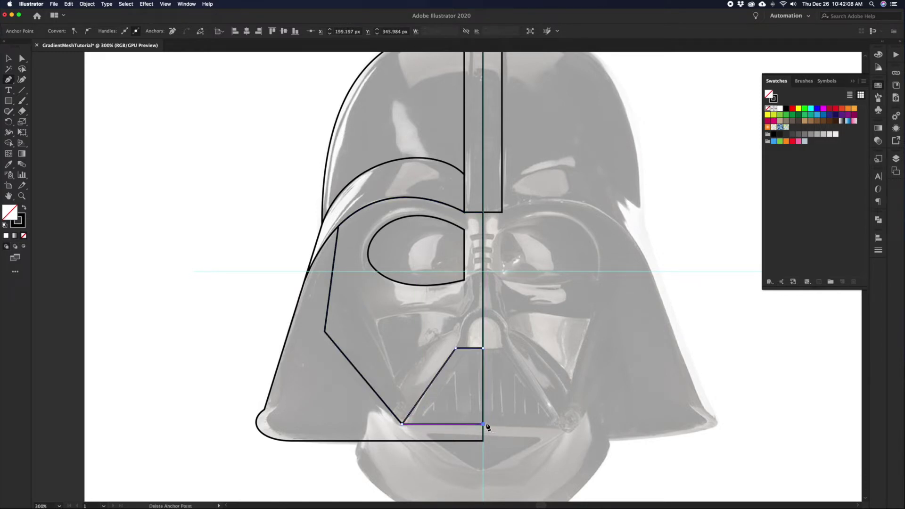
key(v)
click(501, 370)
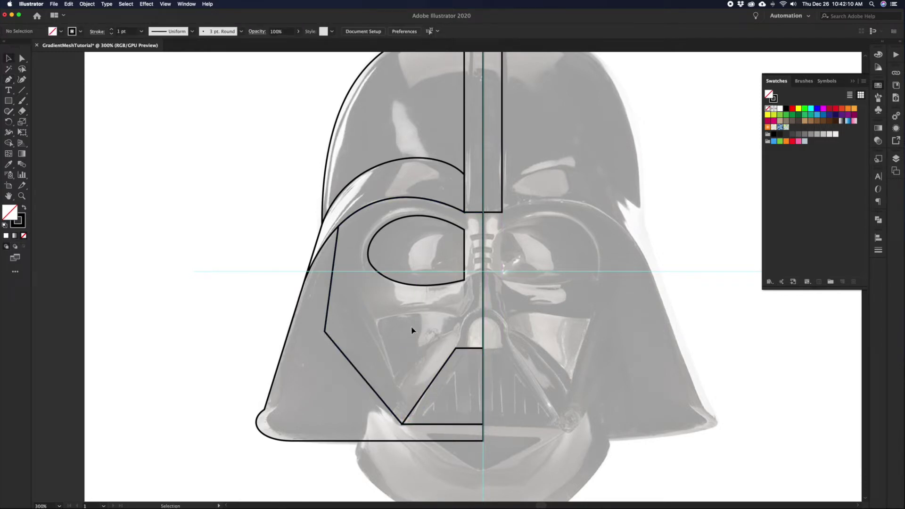
Draw a narrow closed four-sided cheek shape from the cheek panel's upper corner to the face's side edge and down to the panel's lower tip
key(p)
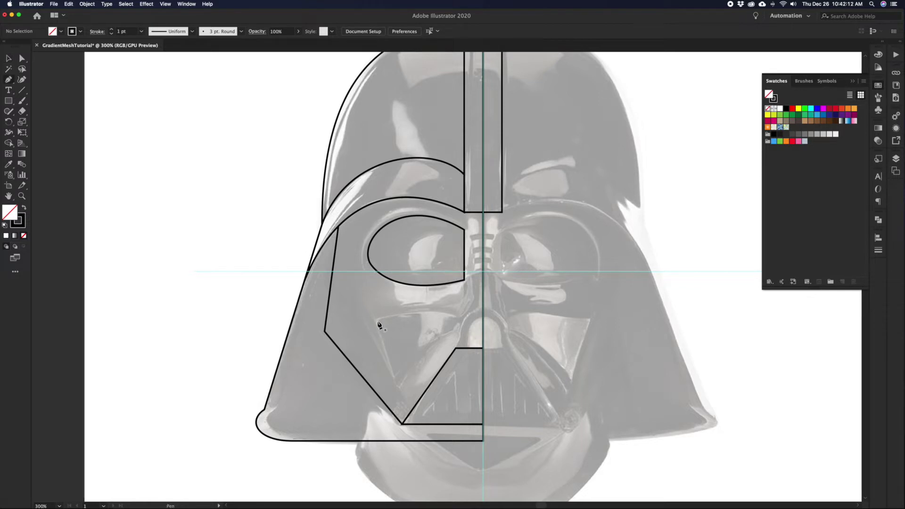
click(376, 321)
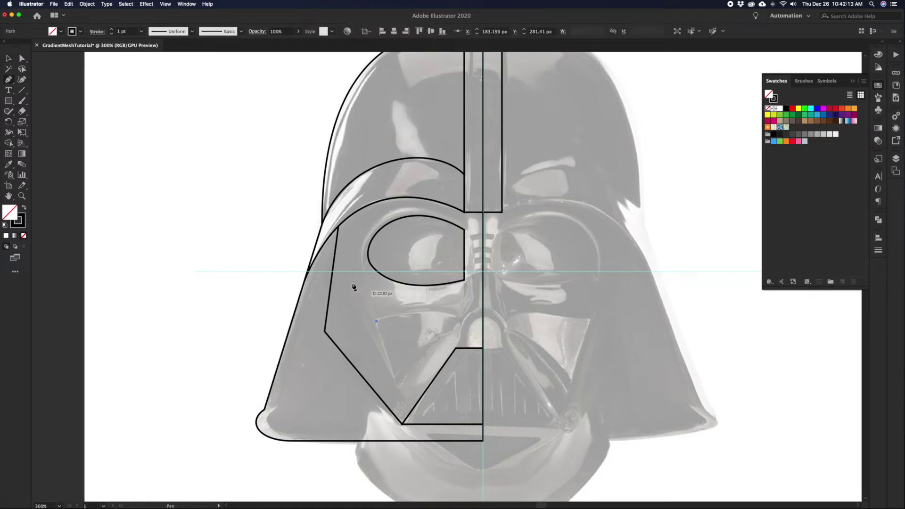
click(335, 261)
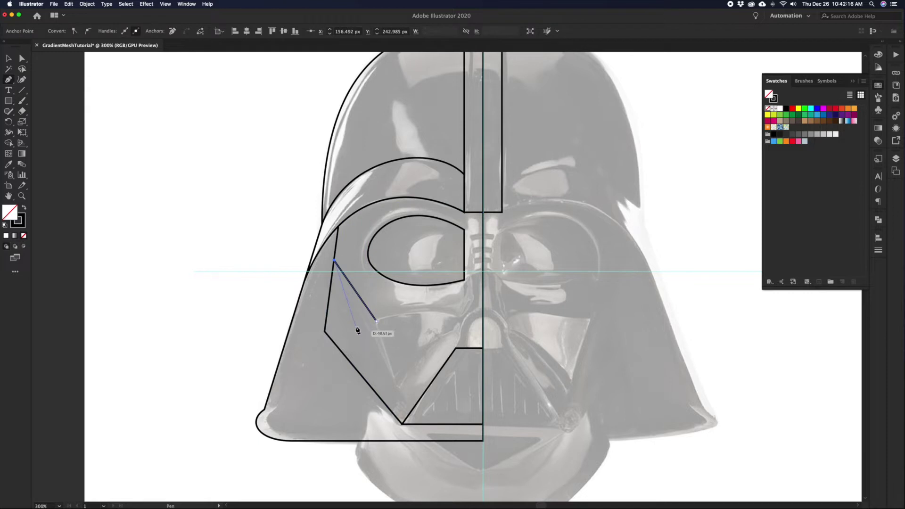
key(super)
click(333, 277)
click(394, 380)
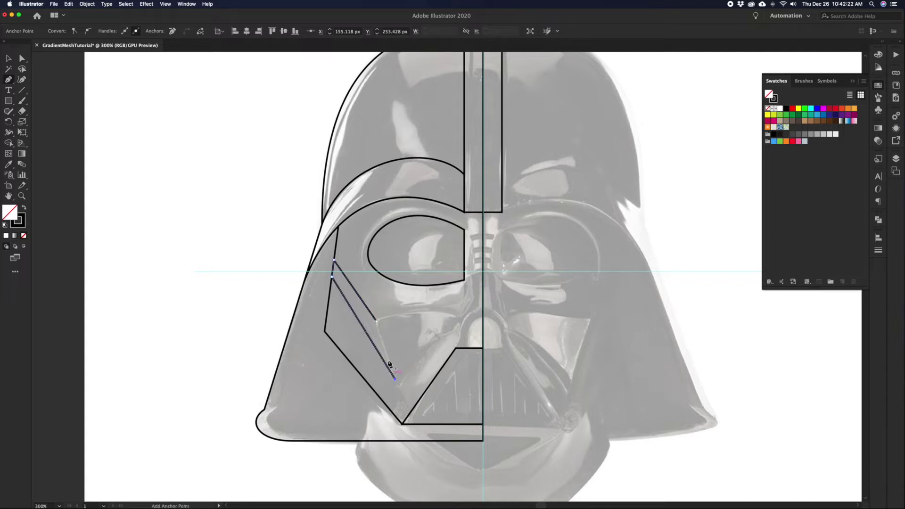
click(377, 321)
super+click(431, 320)
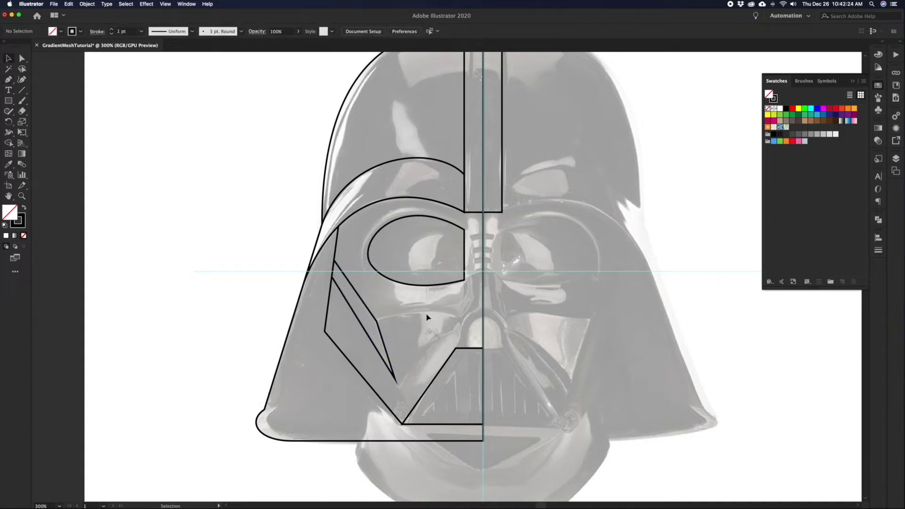
click(377, 321)
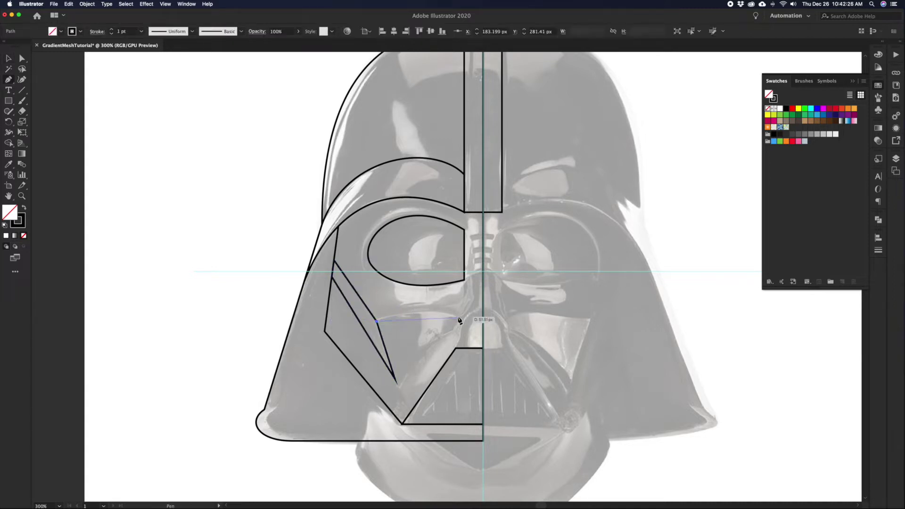
super+click(474, 305)
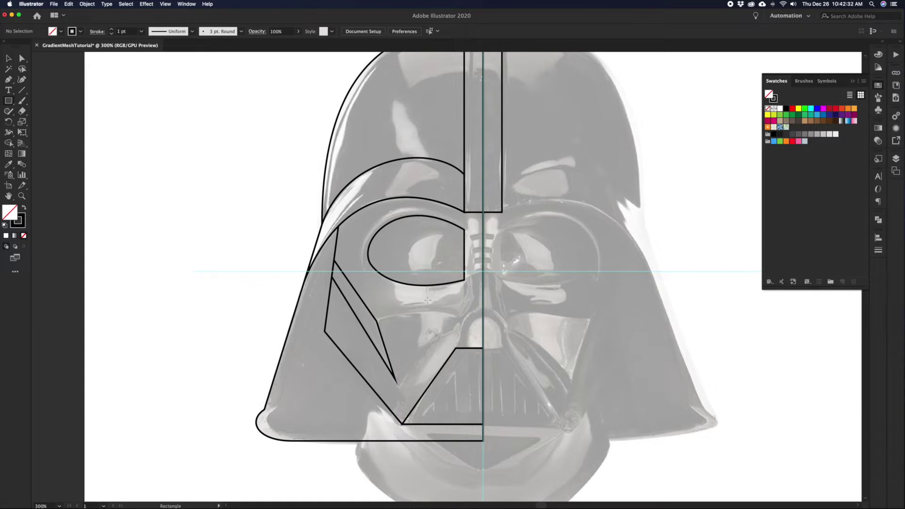
Draw a square centred on the vertical guide over the nose, resting on the mouth grille, and enlarge it to about 26 px
mouse_move(483, 328)
mouse_down()
mouse_move(495, 341)
mouse_move(482, 348)
mouse_up()
key(v)
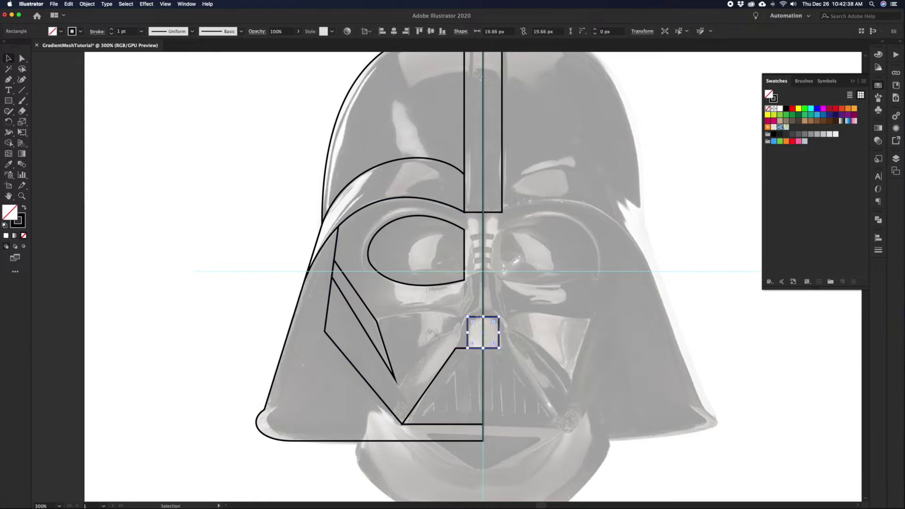
drag(483, 317, 483, 307)
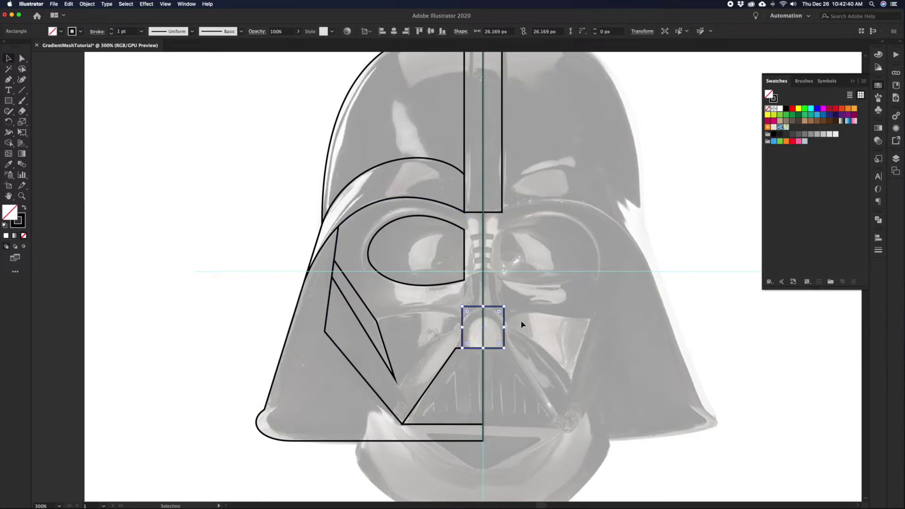
click(519, 322)
Round the nose square's two upper corners to about 13 px so it forms an arch
key(a)
click(483, 320)
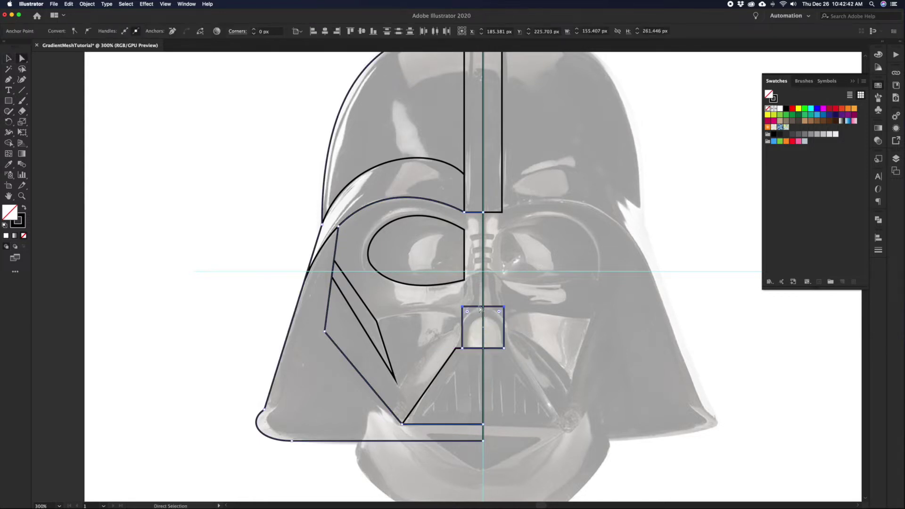
drag(467, 312, 481, 361)
key(v)
Try scaling the nose arch down to about 23 px square, and undo the scaling
click(510, 311)
click(498, 312)
drag(483, 306, 484, 316)
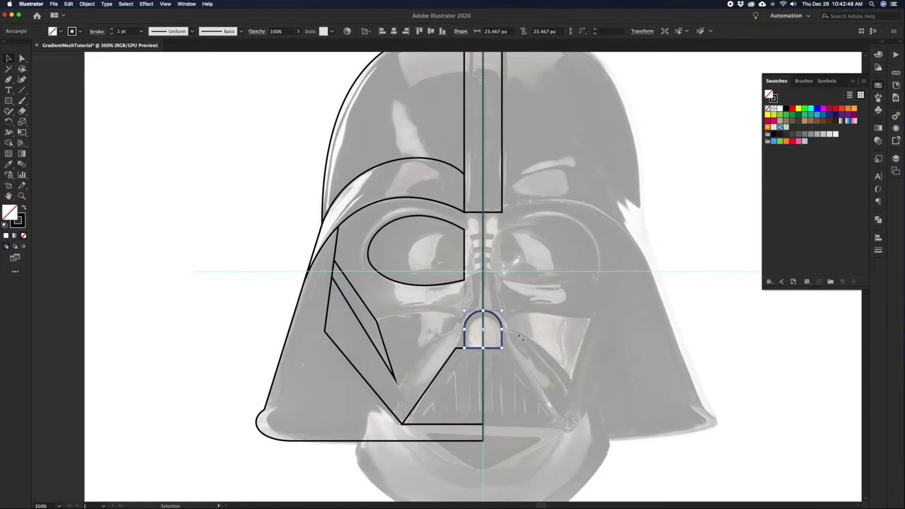
click(504, 327)
key(super+z)
click(533, 319)
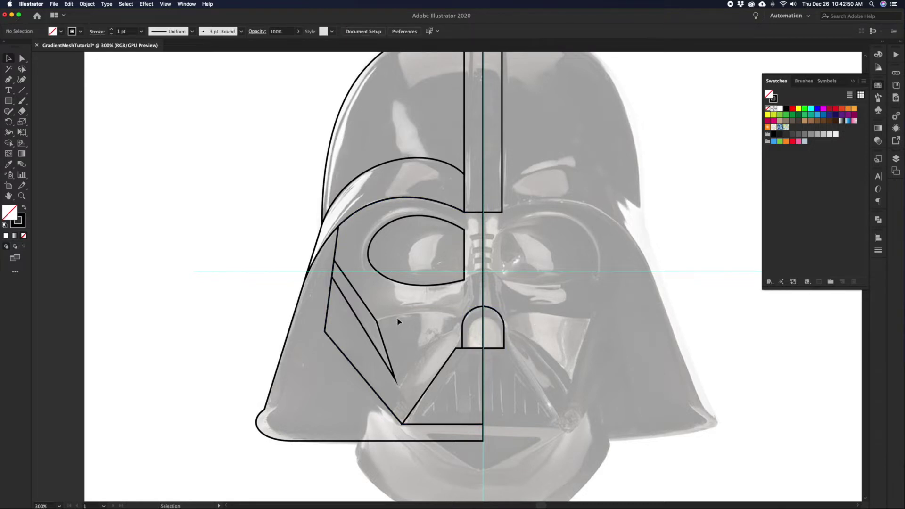
Copy only the left half of the nose arch's outline and paste it in front at the same position
key(p)
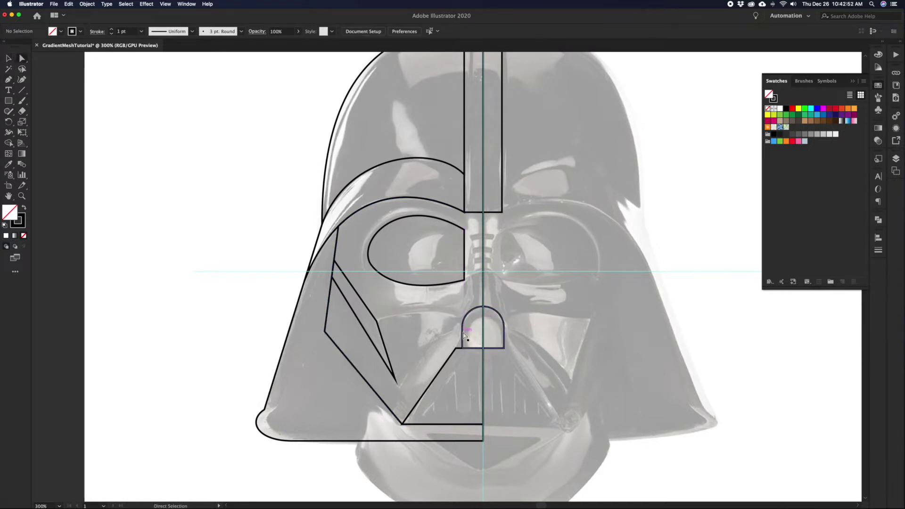
key(a)
click(462, 330)
click(456, 329)
click(472, 313)
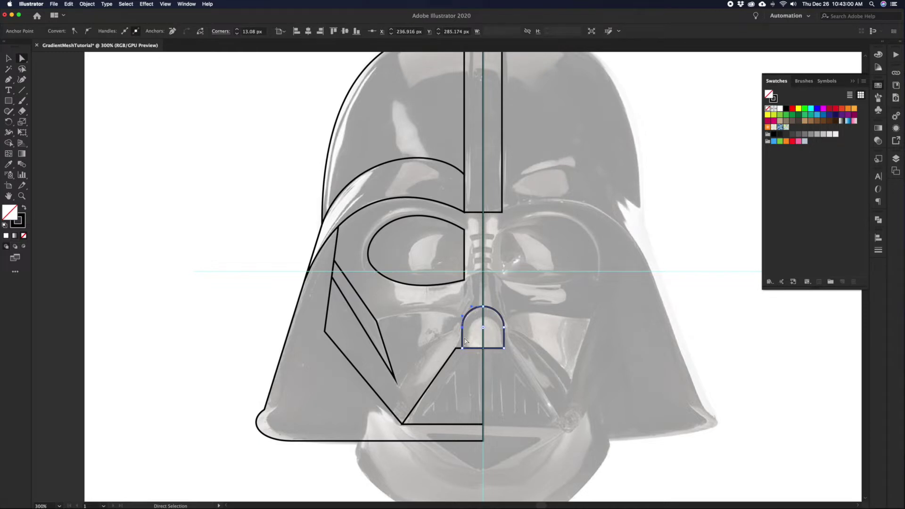
click(449, 313)
click(462, 327)
key(super+c)
click(508, 391)
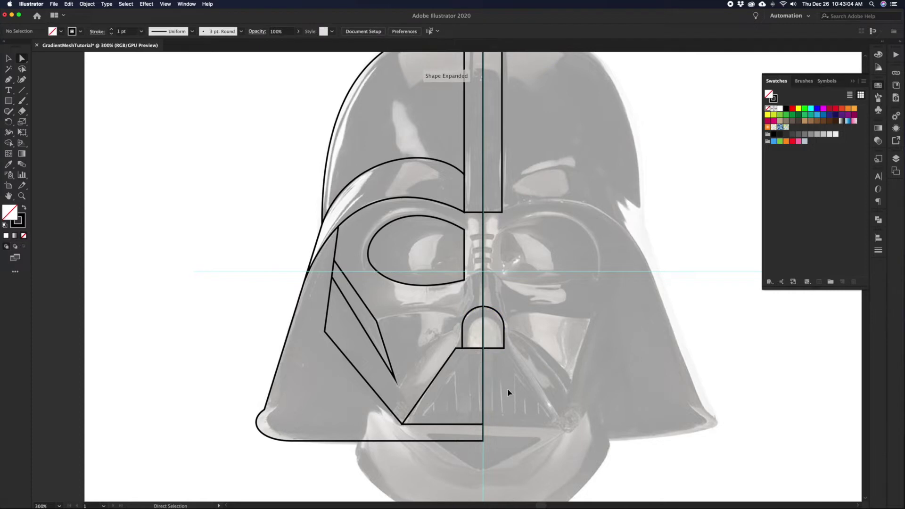
key(super+f)
key(v)
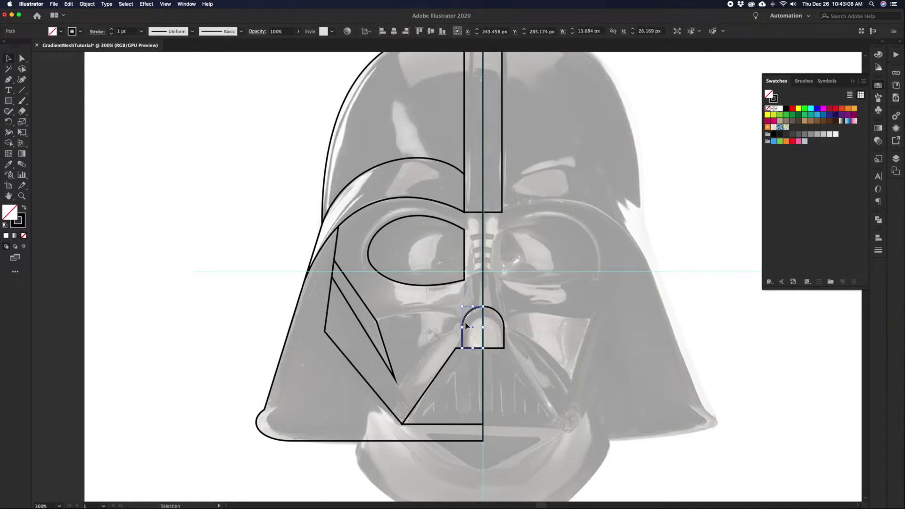
Add an anchor point partway up the copied half arch's curve and delete the anchor at its peak
key(plus)
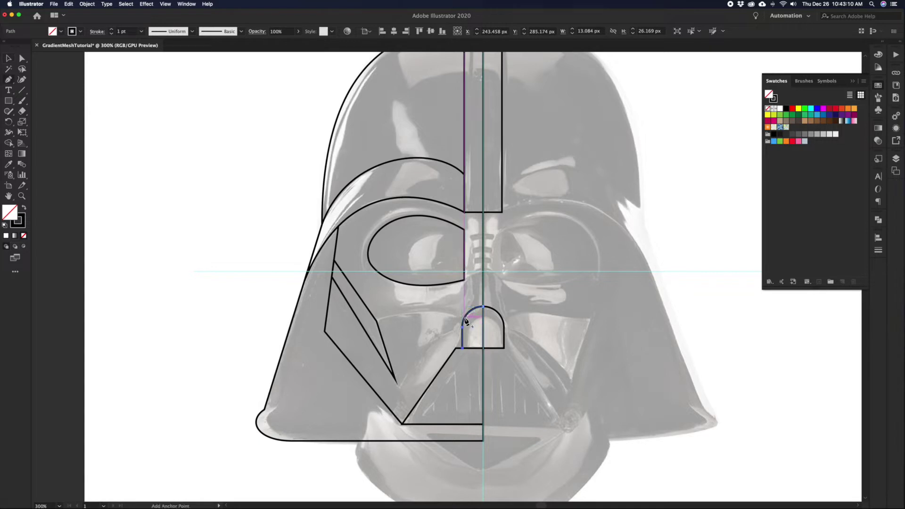
click(465, 323)
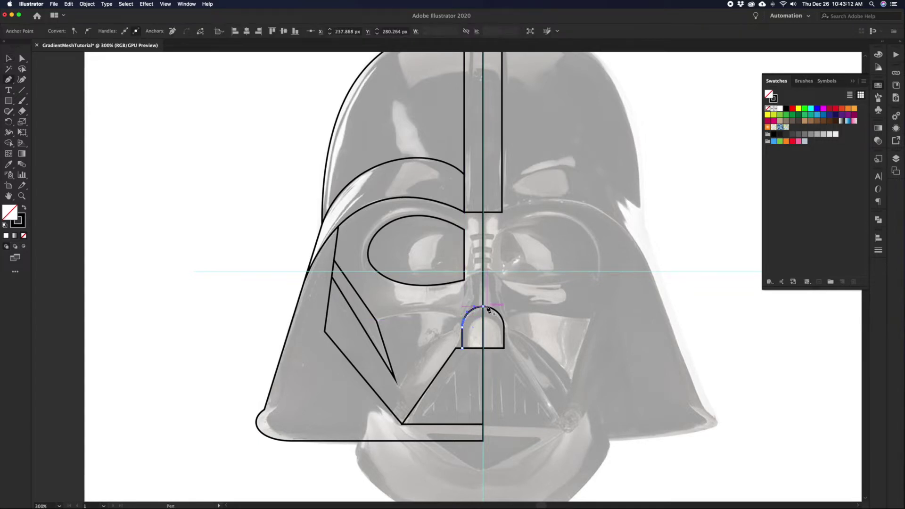
key(minus)
key(v)
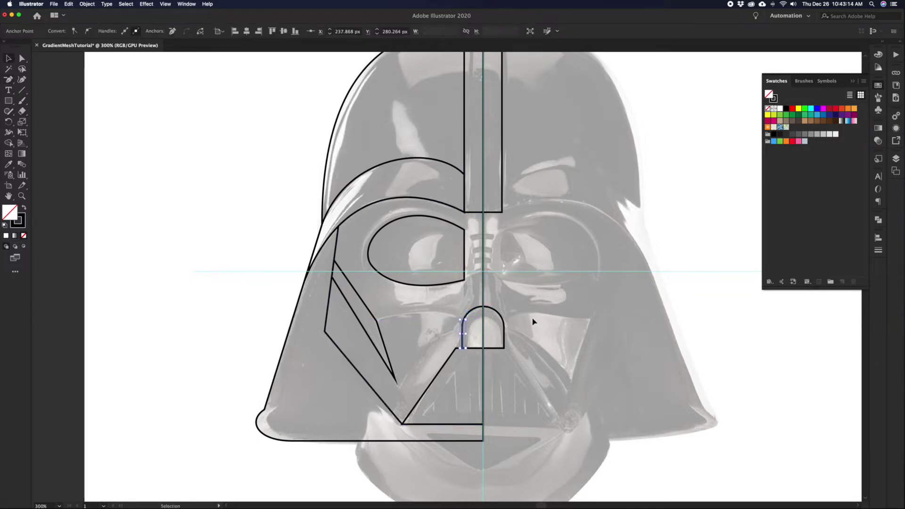
click(491, 340)
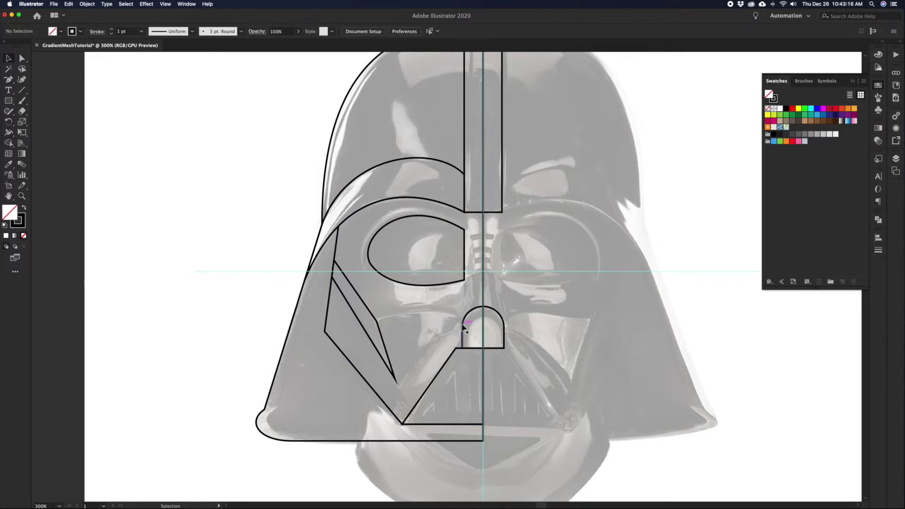
Delete the bottom anchor of the copied arch path, leaving only the short curved segment at the nose arch's shoulder
click(461, 330)
key(p)
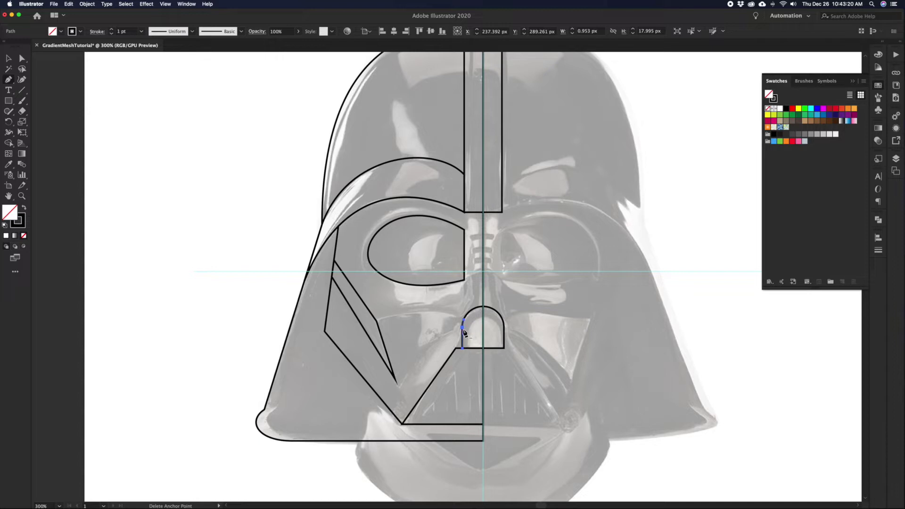
key(a)
click(462, 349)
click(465, 354)
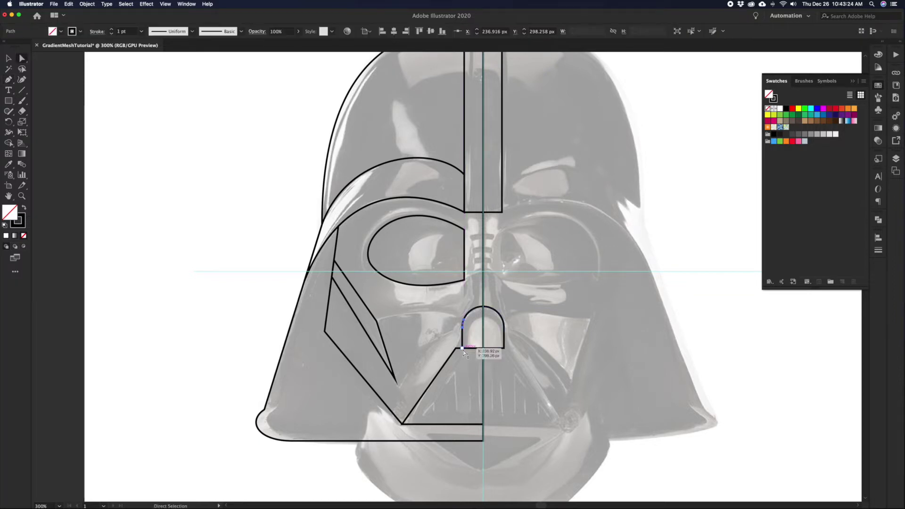
key(v)
Try drawing the cheek's upper curve from the angular side panel's corner to the short arch segment, and undo it
key(p)
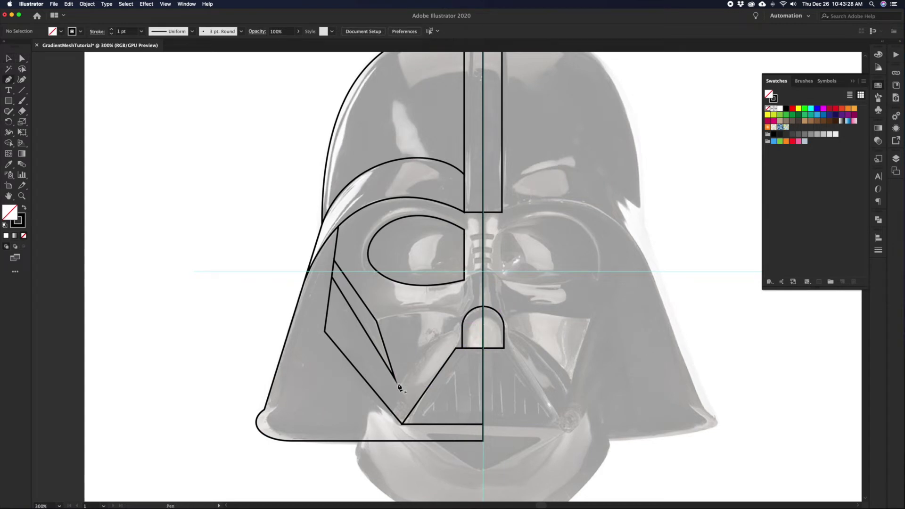
key(v)
key(p)
click(377, 321)
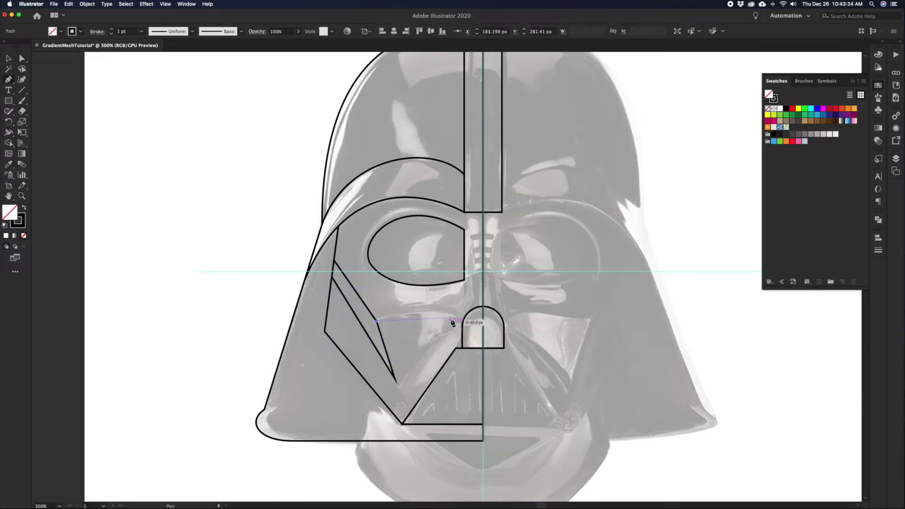
mouse_move(464, 322)
mouse_down()
mouse_move(495, 341)
mouse_move(514, 340)
mouse_up()
click(465, 321)
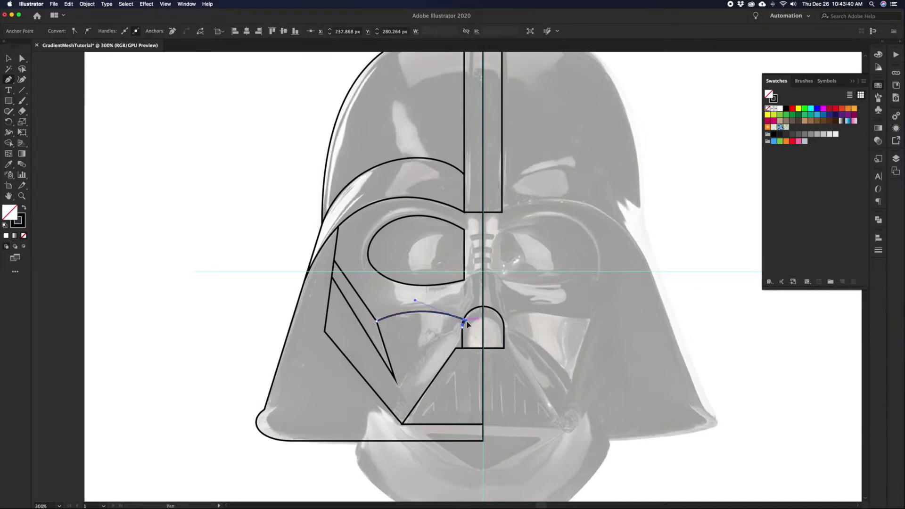
mouse_move(464, 323)
mouse_down()
mouse_move(485, 319)
mouse_move(468, 321)
mouse_up()
key(z)
drag(486, 277, 361, 379)
key(a)
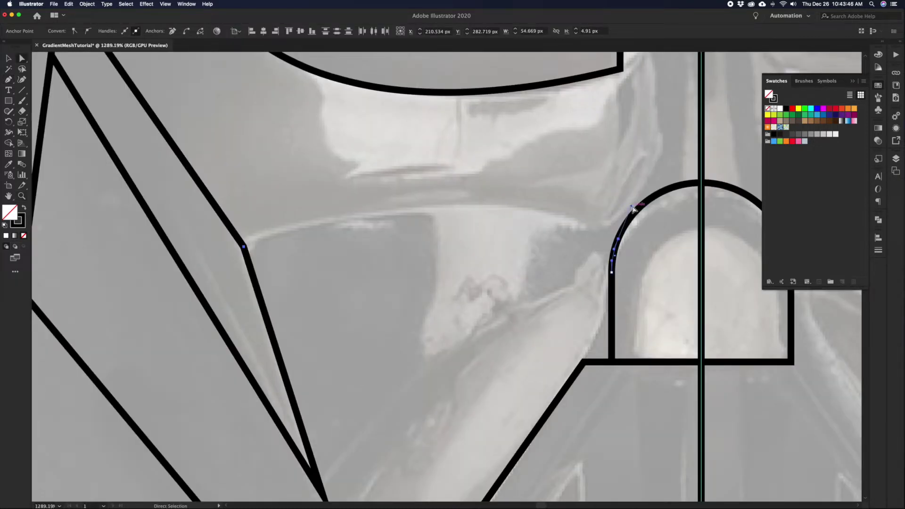
key(shift+c)
key(p)
click(617, 240)
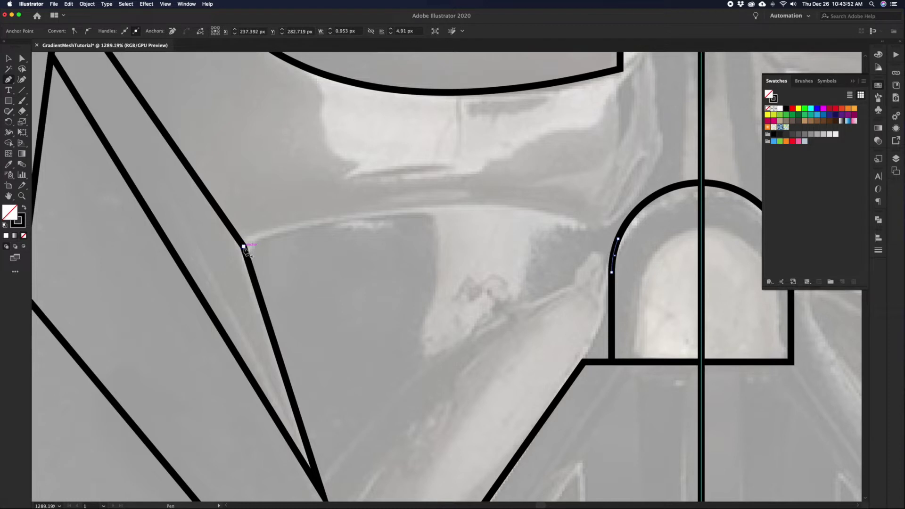
Draw an arched upper cheek edge from the angular side panel's corner to the upper end of the short nose arch segment
key(a)
click(613, 264)
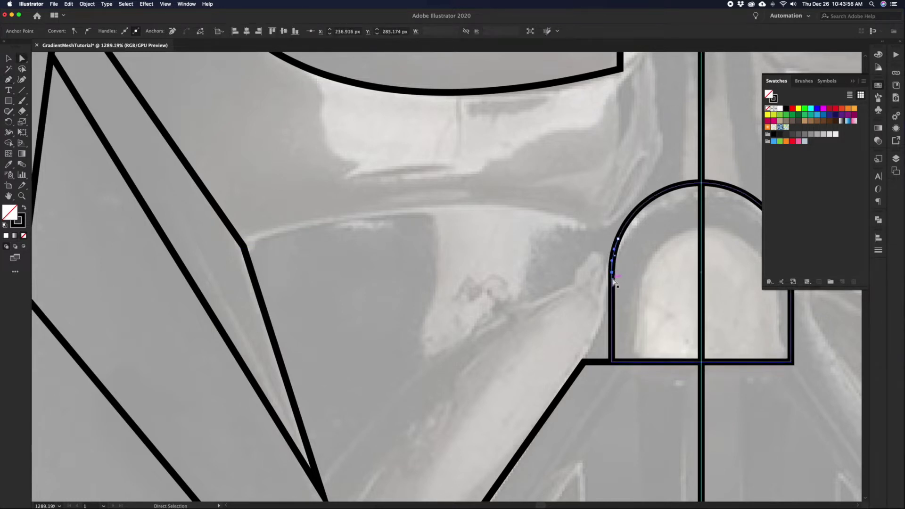
alt+super+click(520, 276)
key(p)
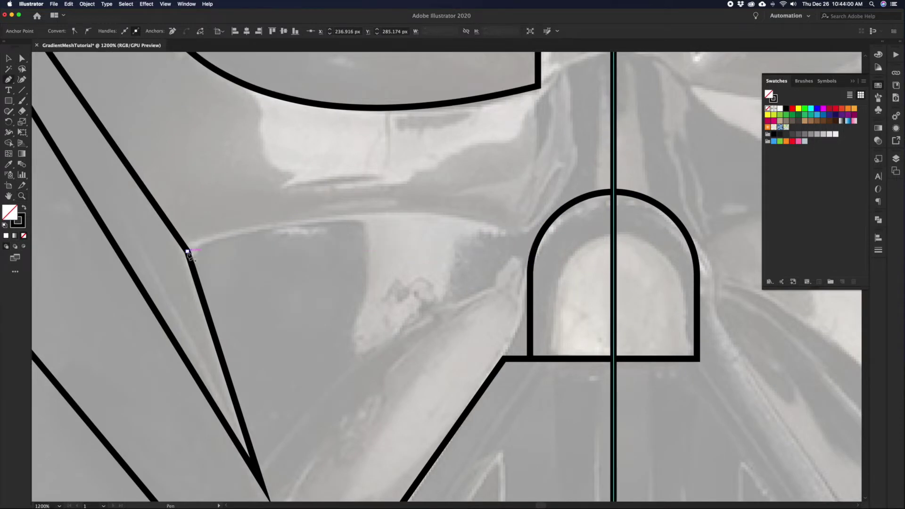
click(188, 252)
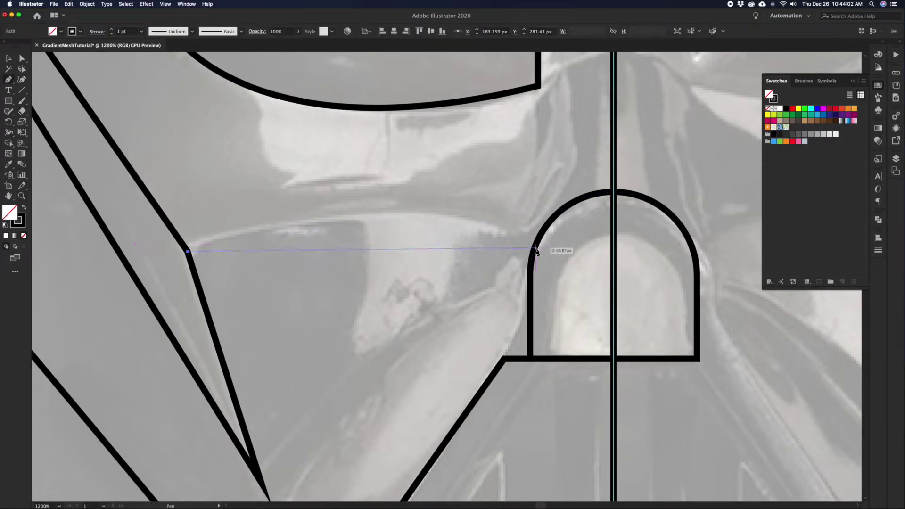
drag(536, 244, 704, 323)
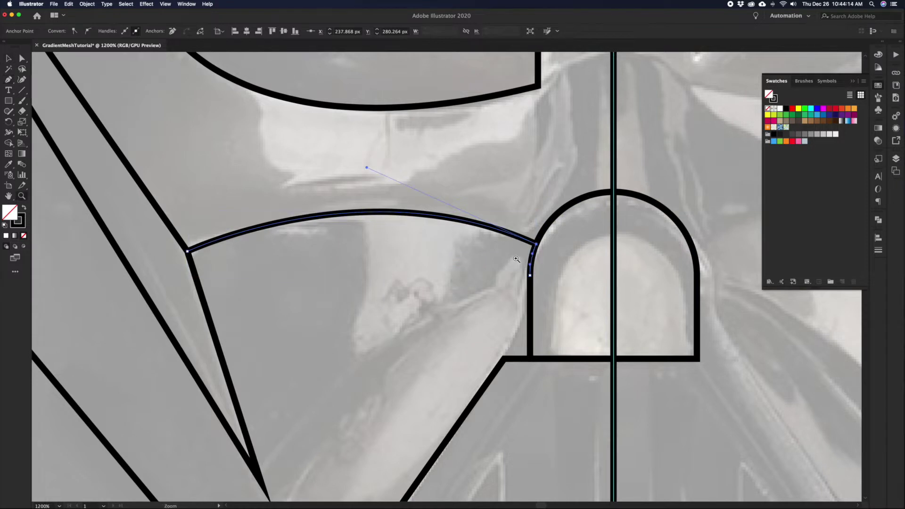
key(super+minus)
drag(469, 281, 495, 270)
super+click(436, 312)
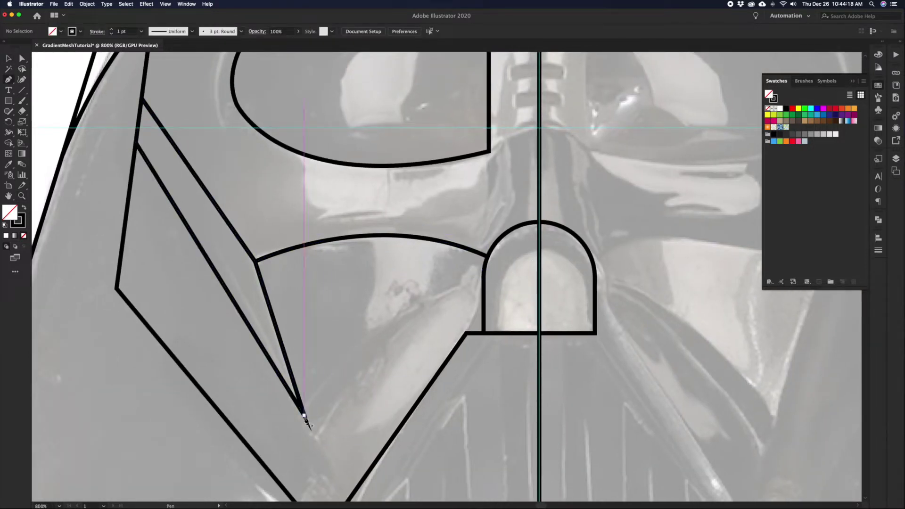
Try drawing the lower cheek curve from the side panel's lower tip to the nose arch segment, and undo it
click(304, 415)
drag(483, 278, 490, 275)
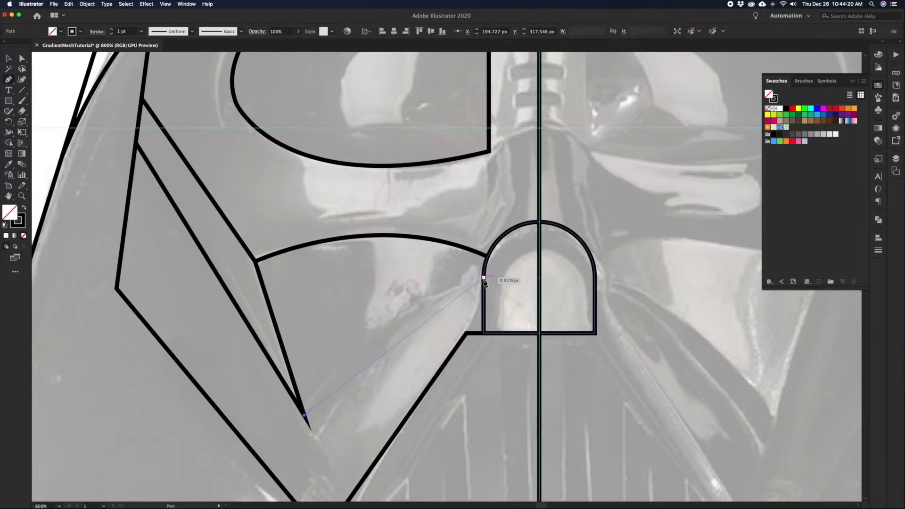
drag(539, 262, 624, 244)
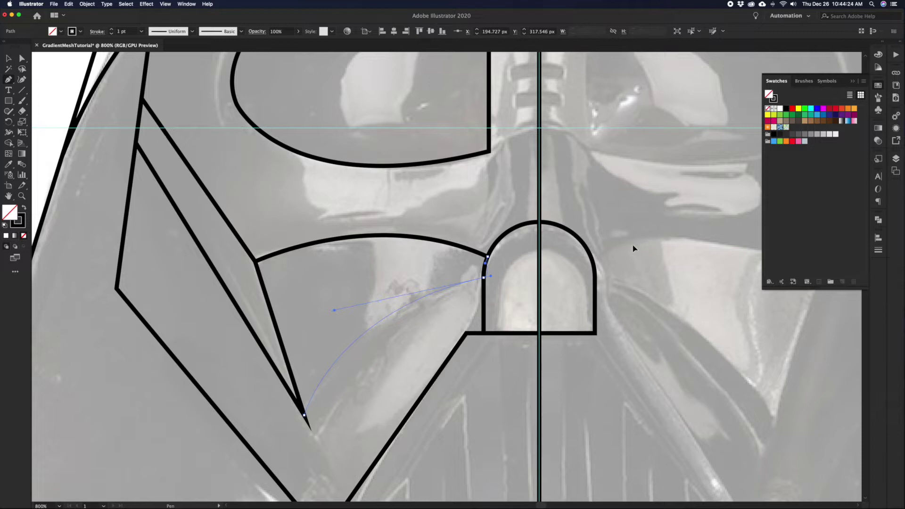
drag(632, 244, 634, 246)
key(super+z)
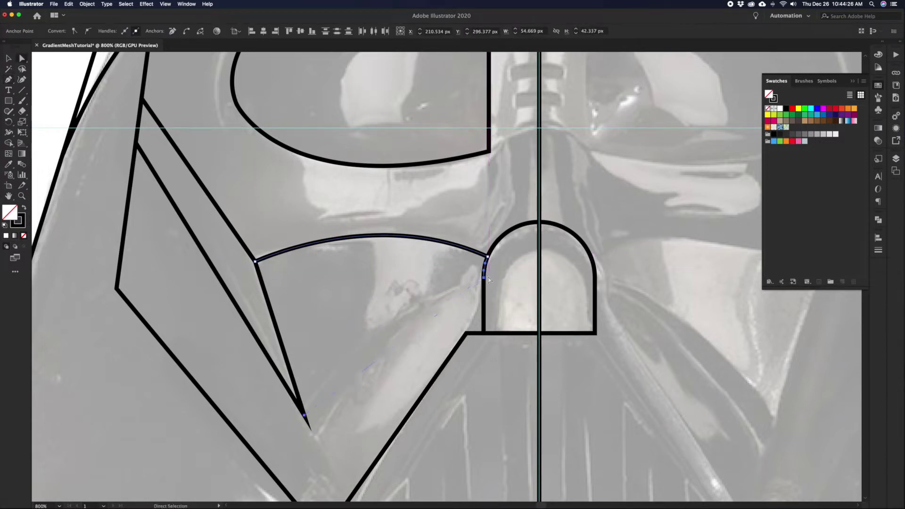
key(super+z)
key(v)
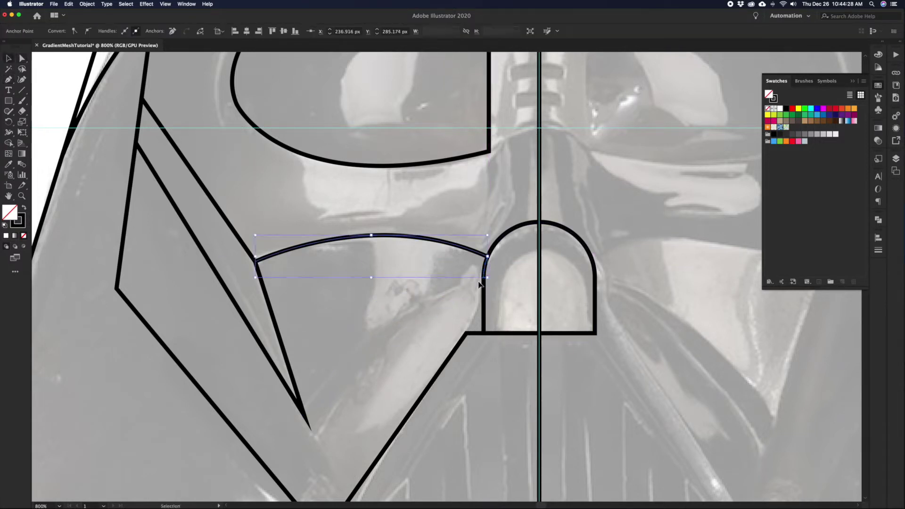
Draw the lower cheek curve from the nose arch segment to the side panel's lower tip, and close the shape at the panel's corner
key(p)
drag(483, 278, 418, 287)
click(305, 415)
drag(304, 417, 276, 468)
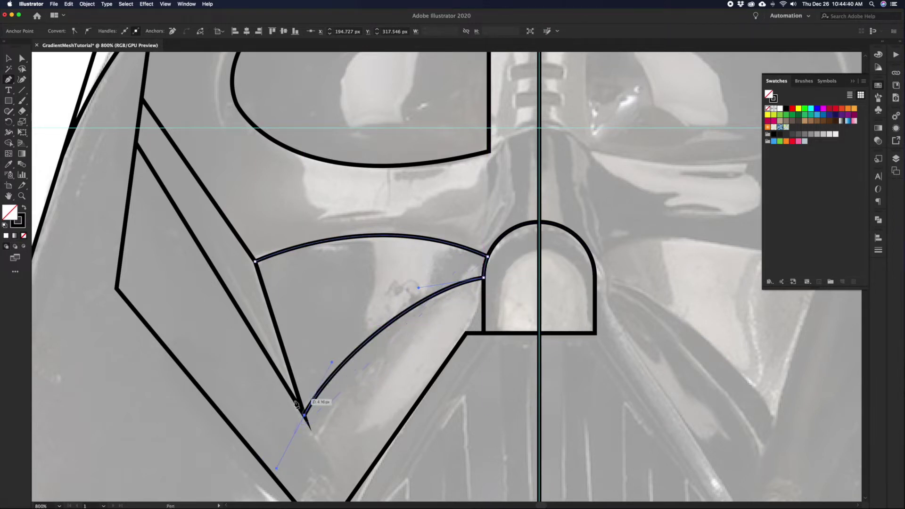
drag(277, 468, 297, 438)
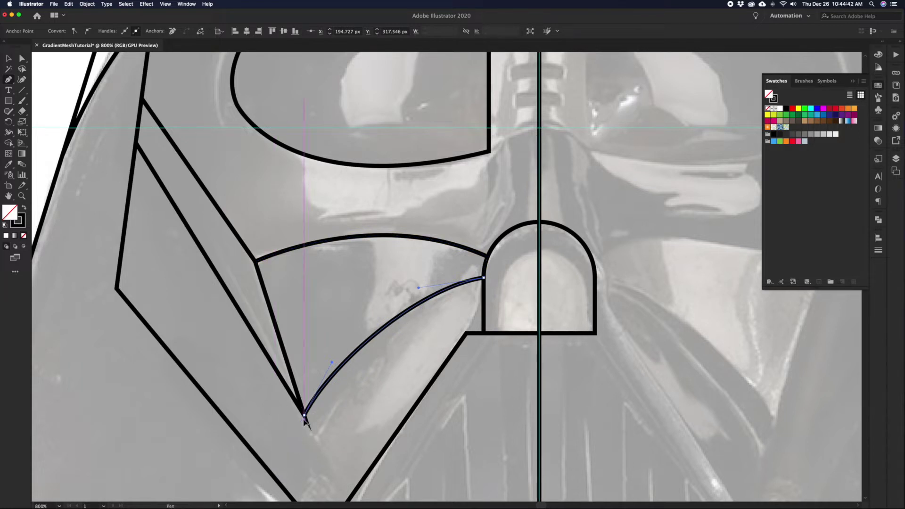
click(304, 415)
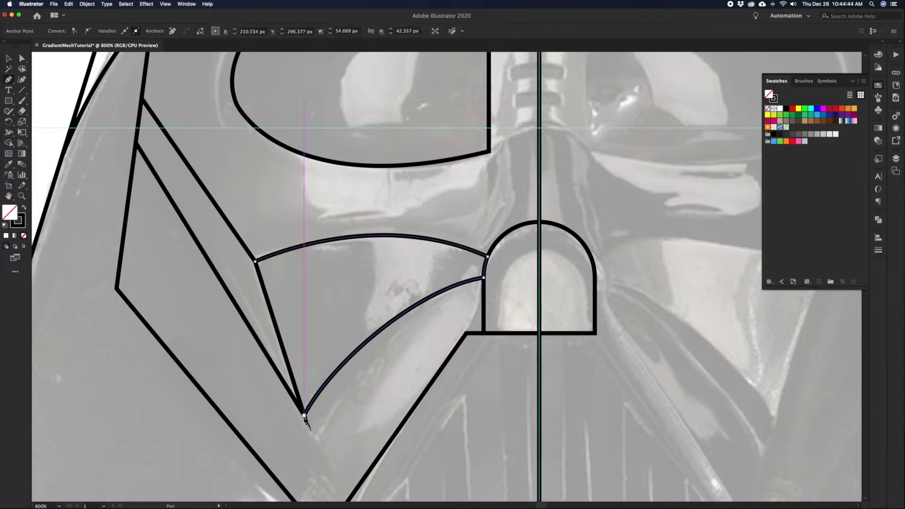
click(256, 262)
super+click(409, 268)
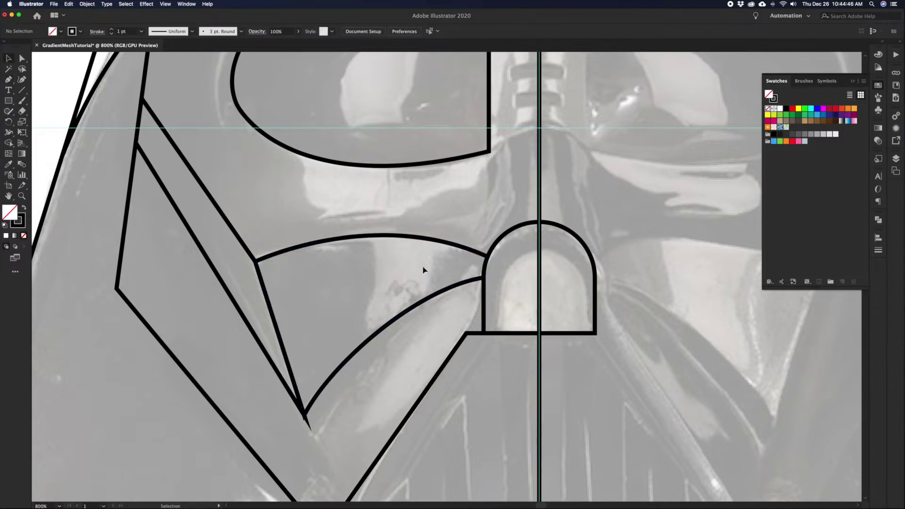
Copy only the lower curved edge of the cheek shape and paste it in front at the same position
alt+super+click(450, 263)
alt+super+click(450, 263)
scroll(438, 266, right, 3)
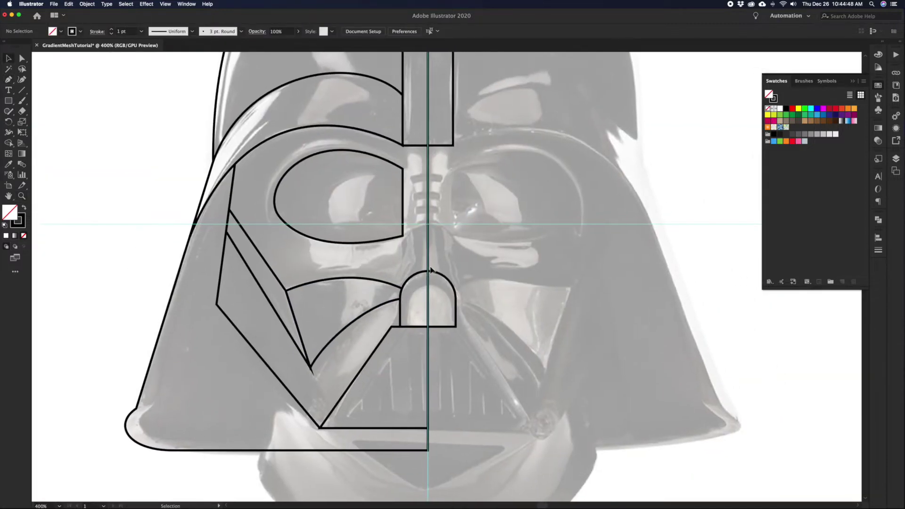
alt+super+click(445, 268)
drag(444, 273, 434, 303)
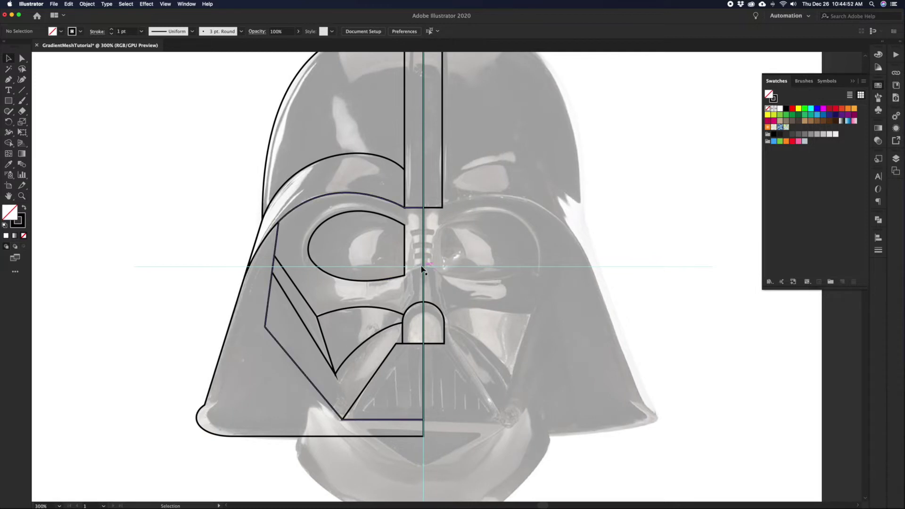
drag(462, 376, 473, 390)
scroll(475, 319, up, 2)
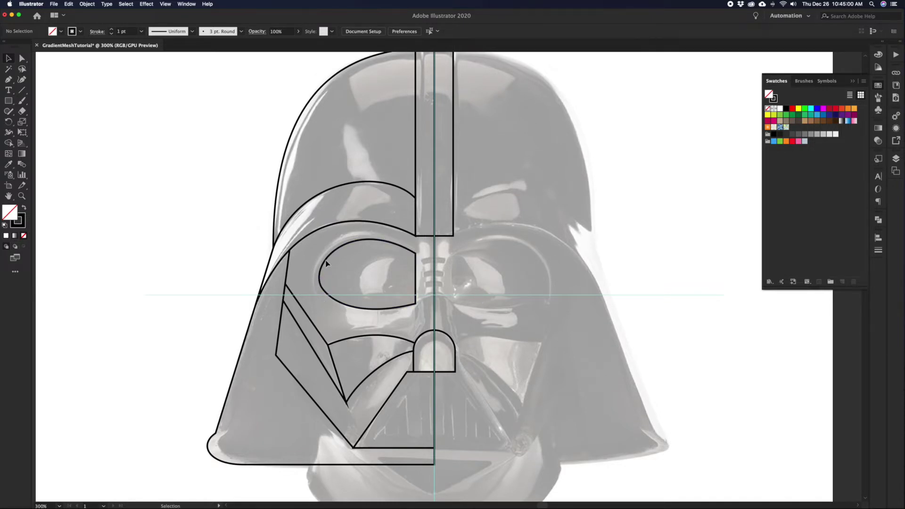
key(a)
click(413, 360)
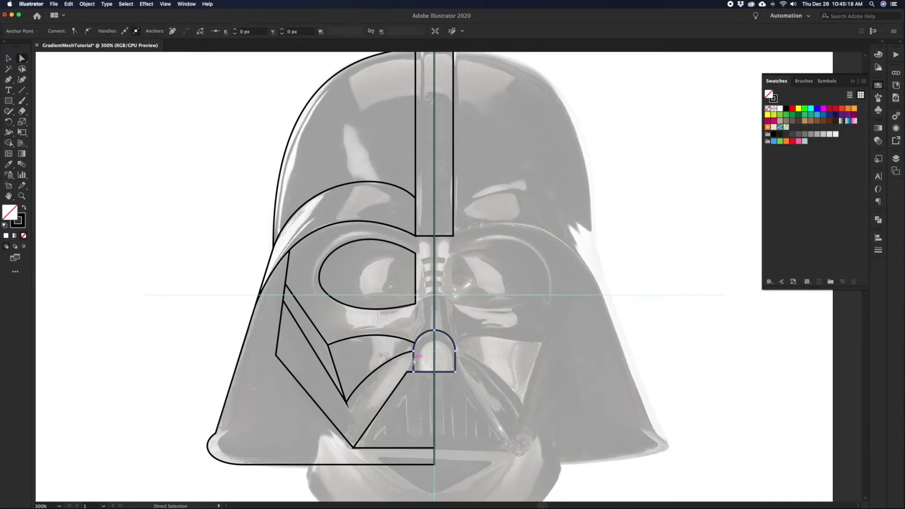
click(414, 366)
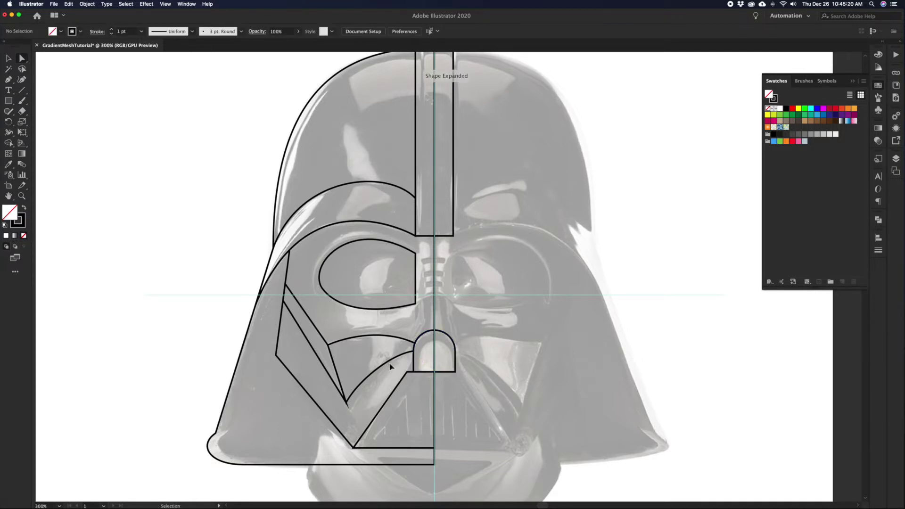
click(390, 363)
click(384, 373)
click(382, 370)
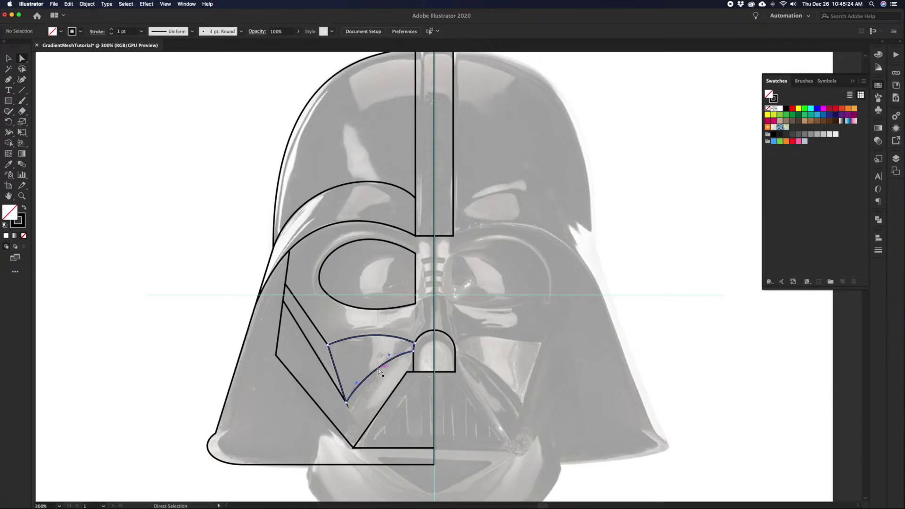
click(386, 390)
key(super+z)
click(387, 390)
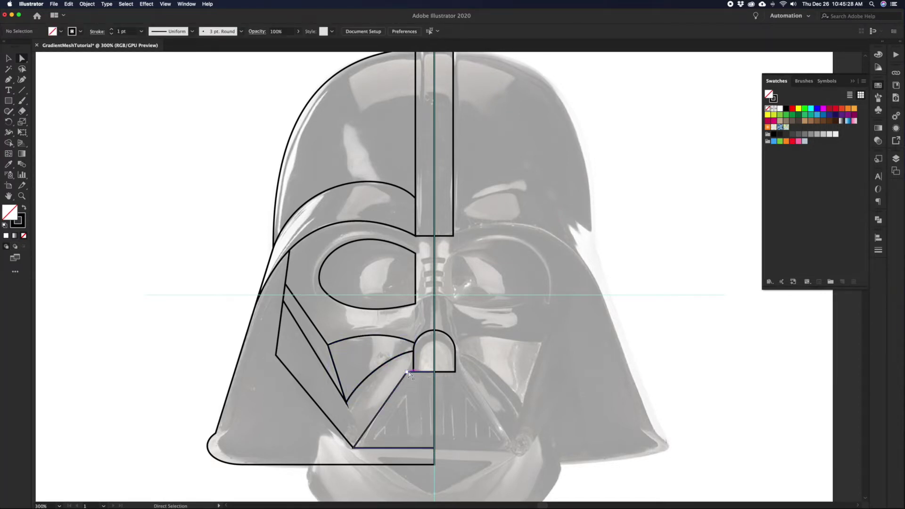
Extend the copied curve with straight segments along the mouth grille's lower and upper corners and the nose's side, closing the shape
key(p)
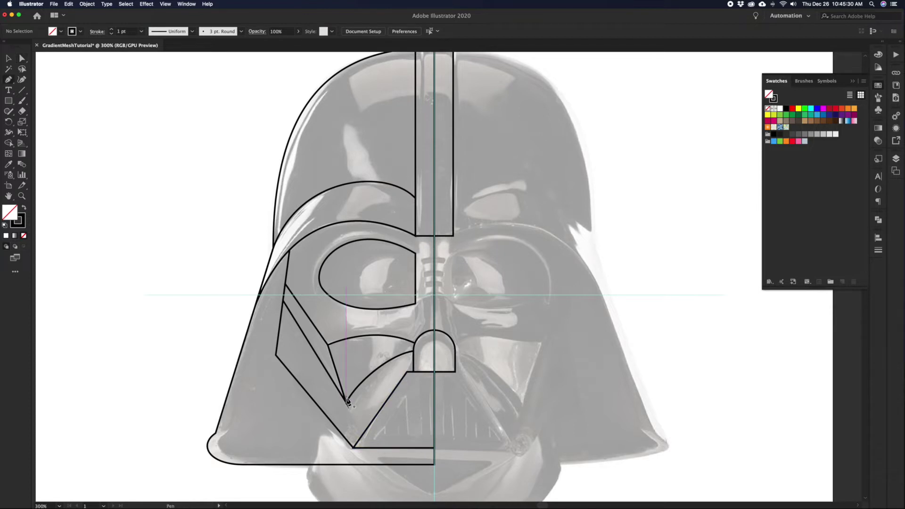
click(346, 403)
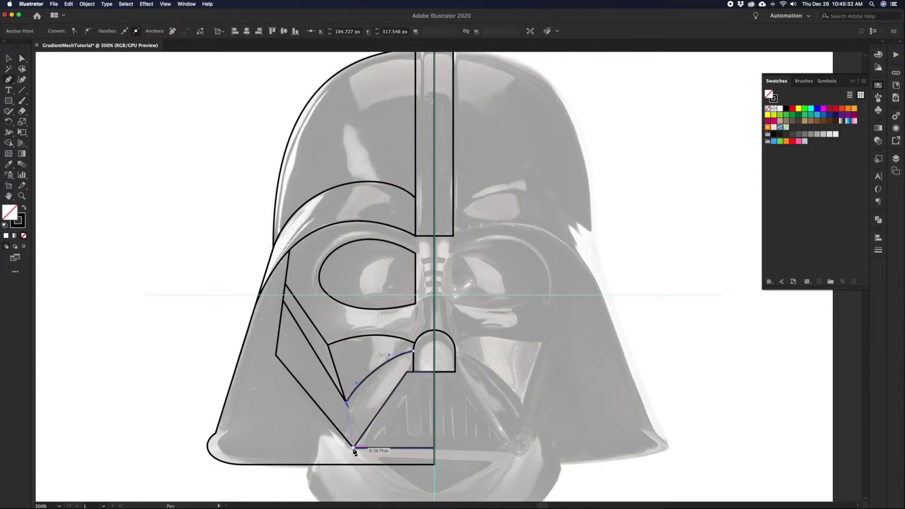
click(353, 447)
click(414, 372)
click(413, 373)
click(413, 352)
key(v)
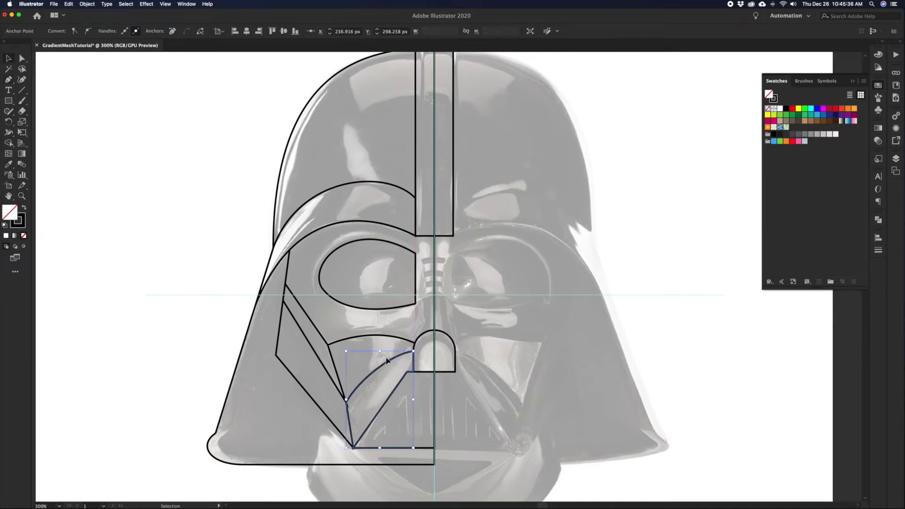
click(473, 408)
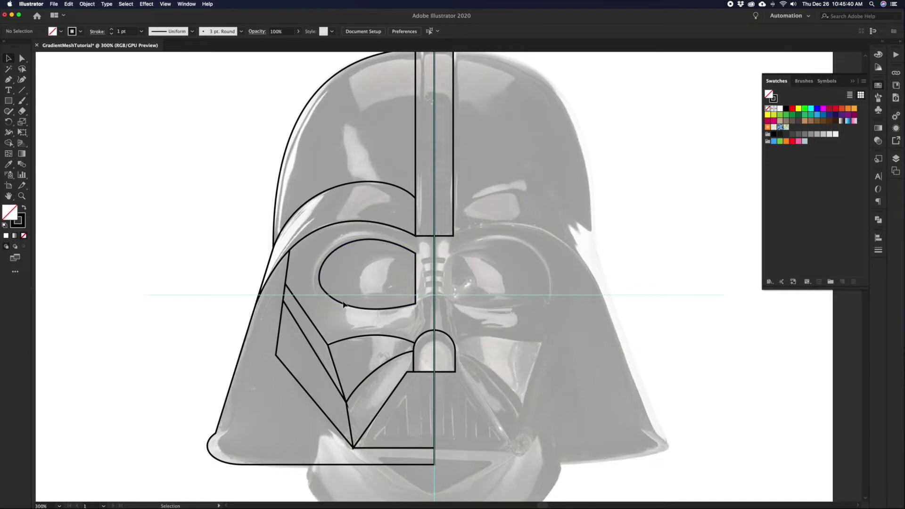
Duplicate the central ridge rectangle down onto the nose and shorten it to about 31 px high, starting at the horizontal guide
key(p)
key(v)
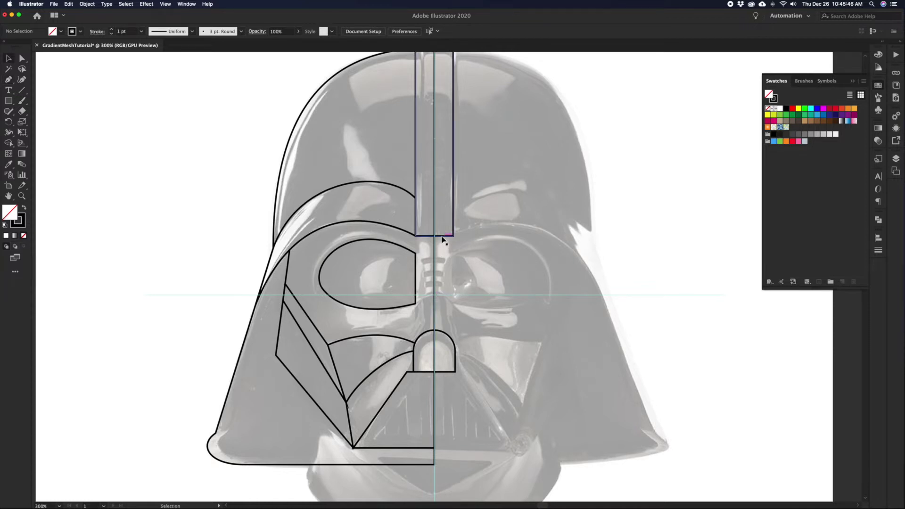
drag(442, 239, 456, 347)
drag(431, 148, 435, 295)
Round the two upper corners of the new nose rectangle fully so its top forms an arch
key(a)
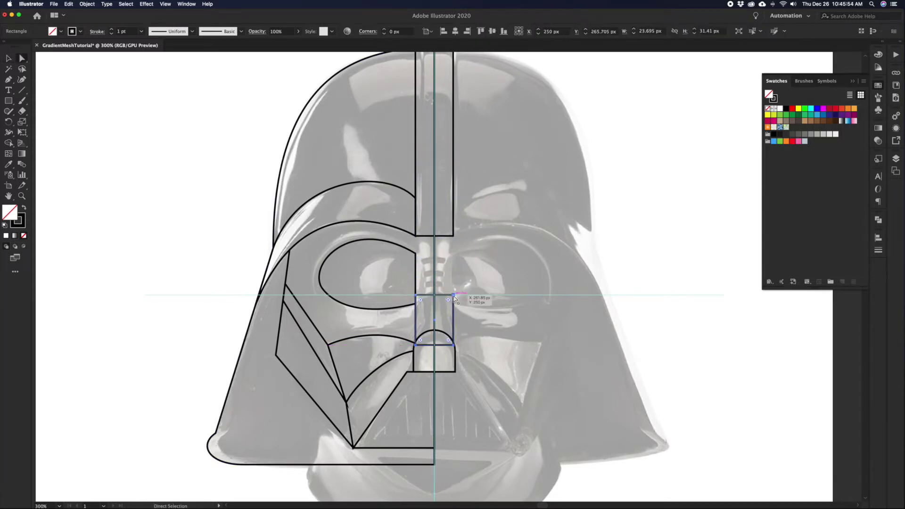
drag(448, 300, 432, 332)
key(v)
click(456, 337)
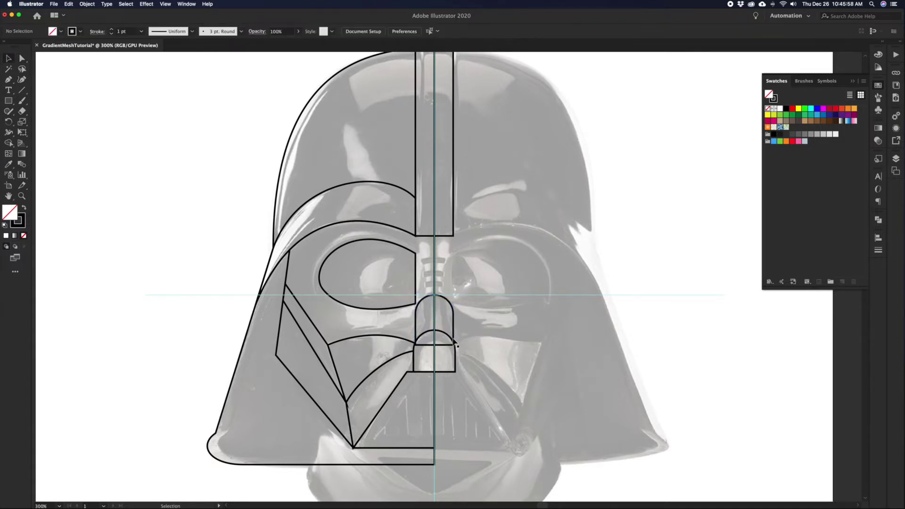
Subtract the lower nose arch from the upper one with Minus Front, keeping the lower arch as its own shape
click(445, 338)
key(super)
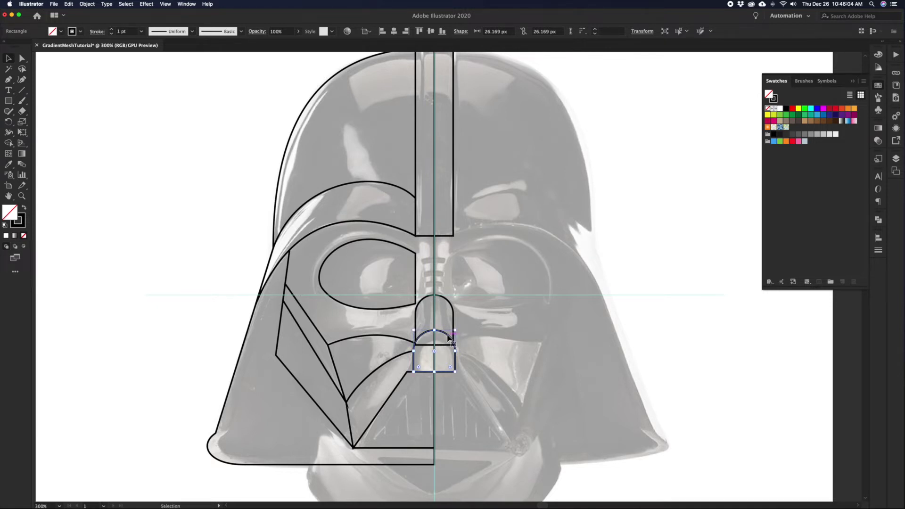
drag(447, 336, 477, 340)
key(super+z)
key(super)
shift+click(451, 328)
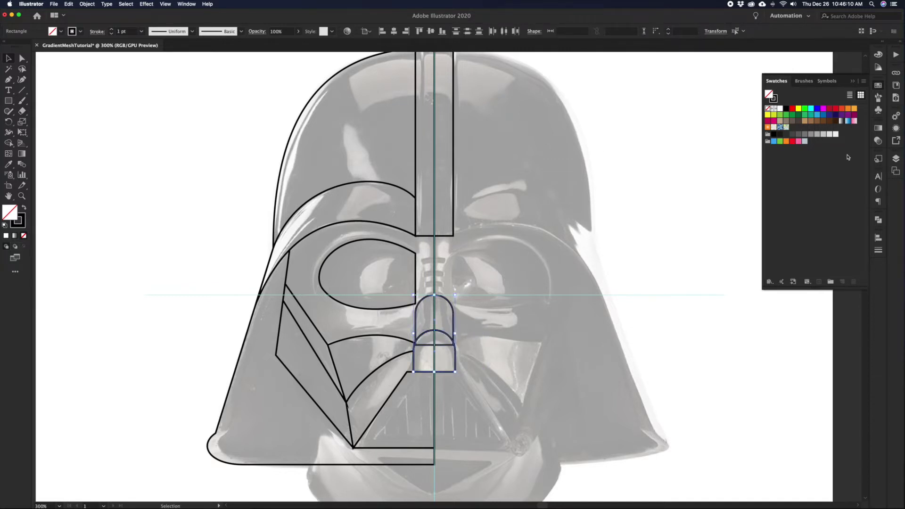
click(878, 220)
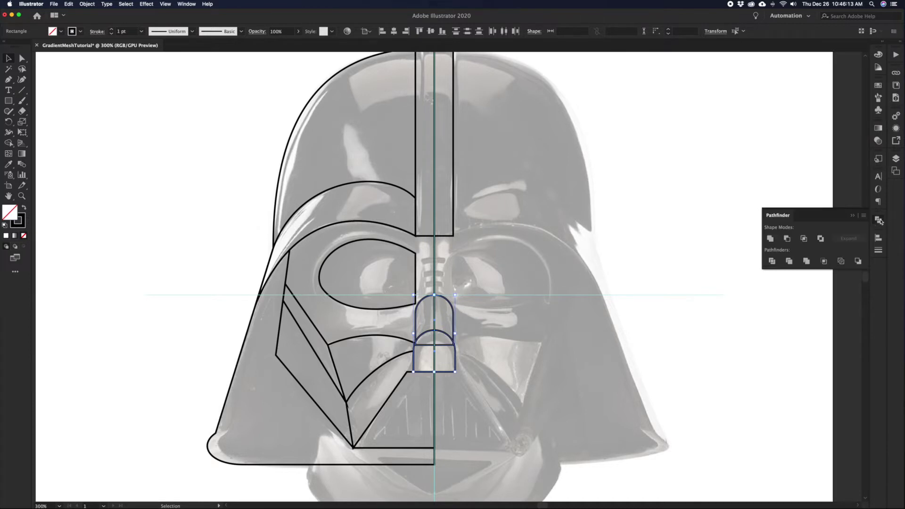
click(792, 243)
click(456, 325)
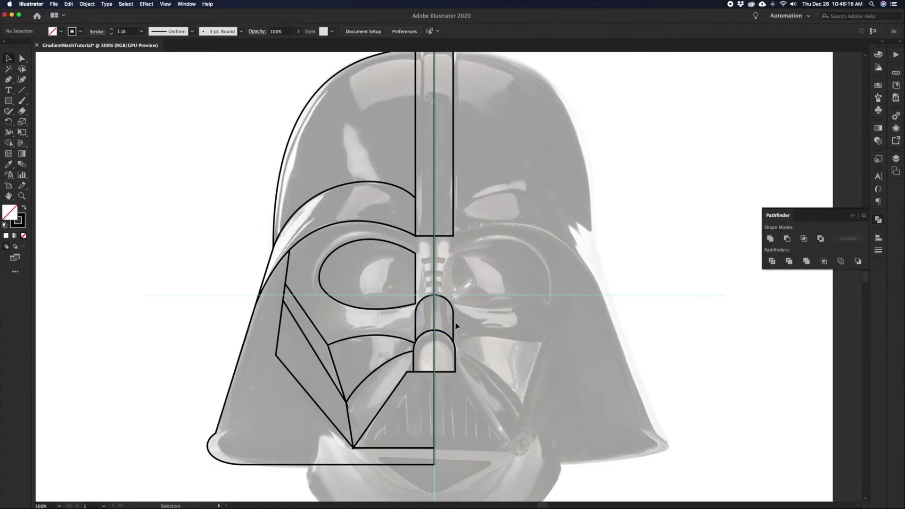
key(a)
click(435, 339)
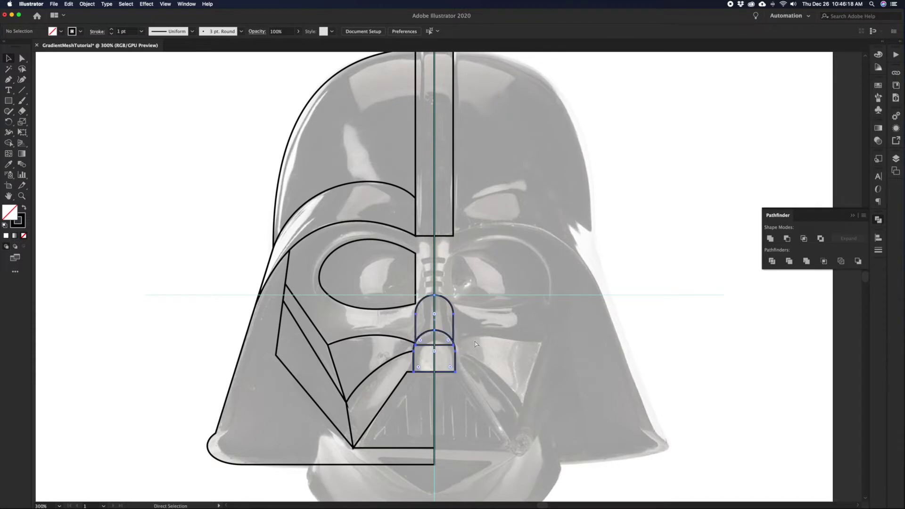
click(471, 337)
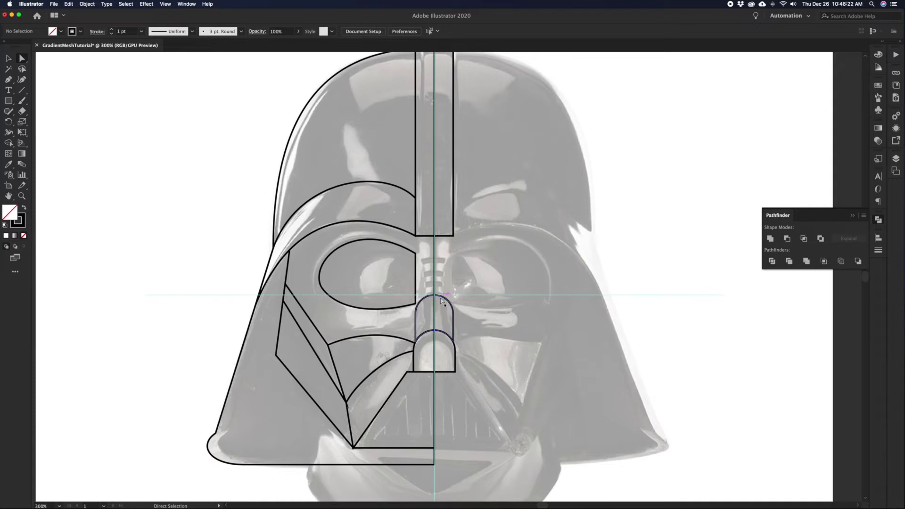
key(v)
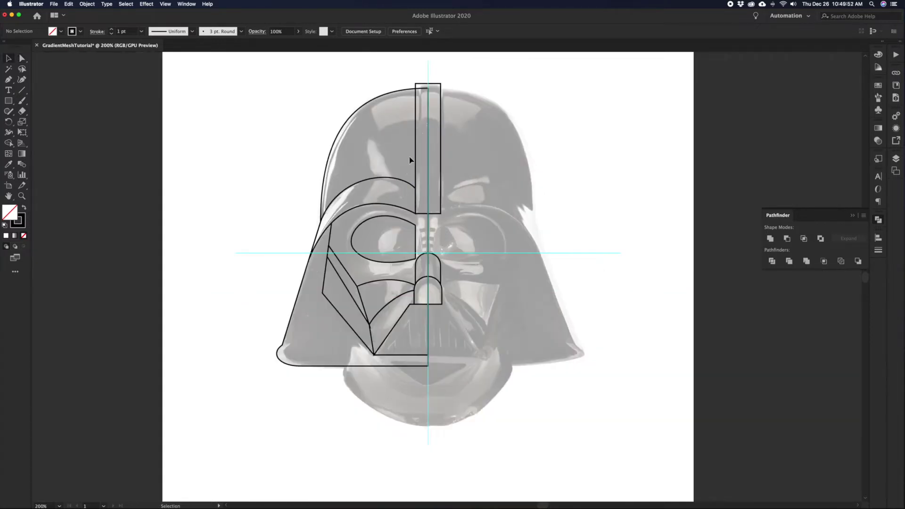
click(440, 139)
click(448, 258)
click(437, 296)
click(450, 285)
drag(430, 188, 439, 313)
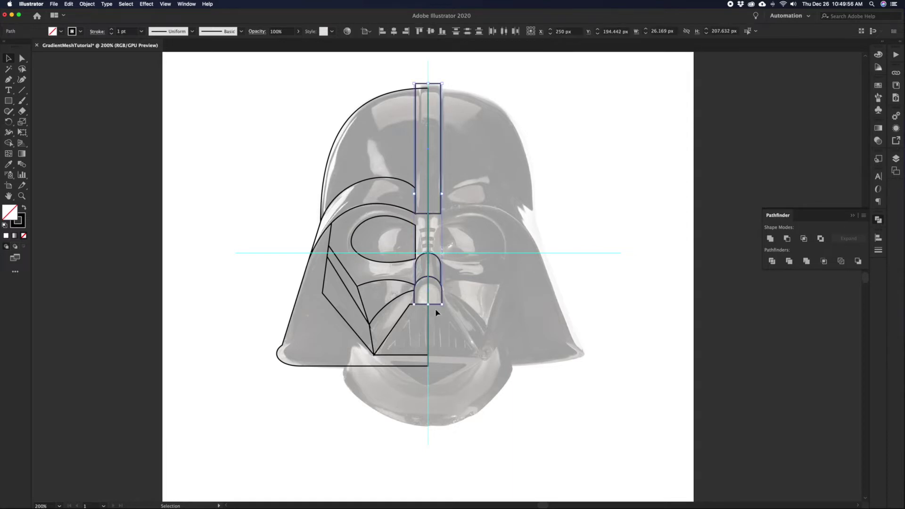
click(310, 139)
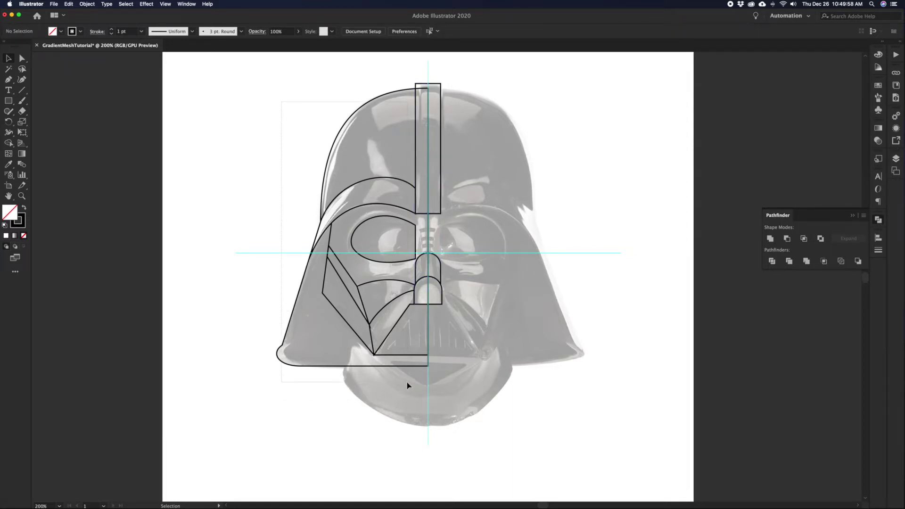
Select all left-half helmet and face shapes, paste a copy in front and reflect it across the vertical axis
click(320, 231)
key(a)
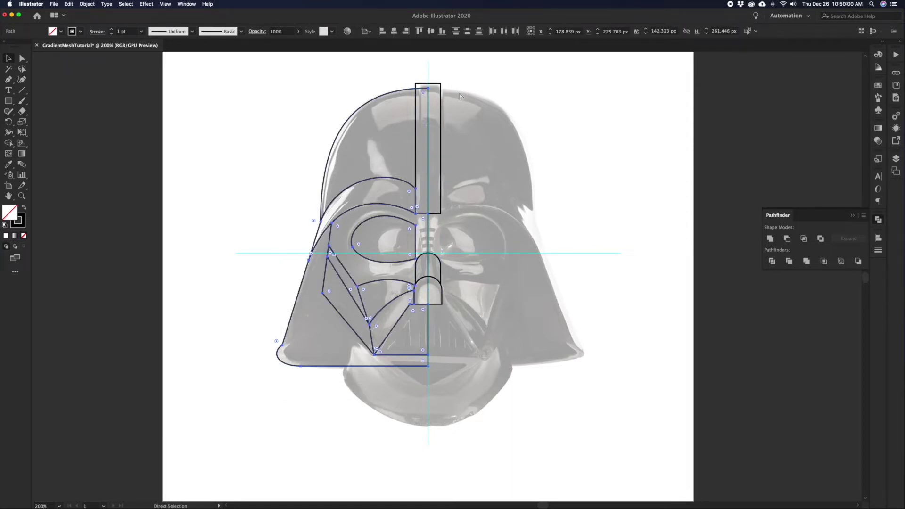
key(v)
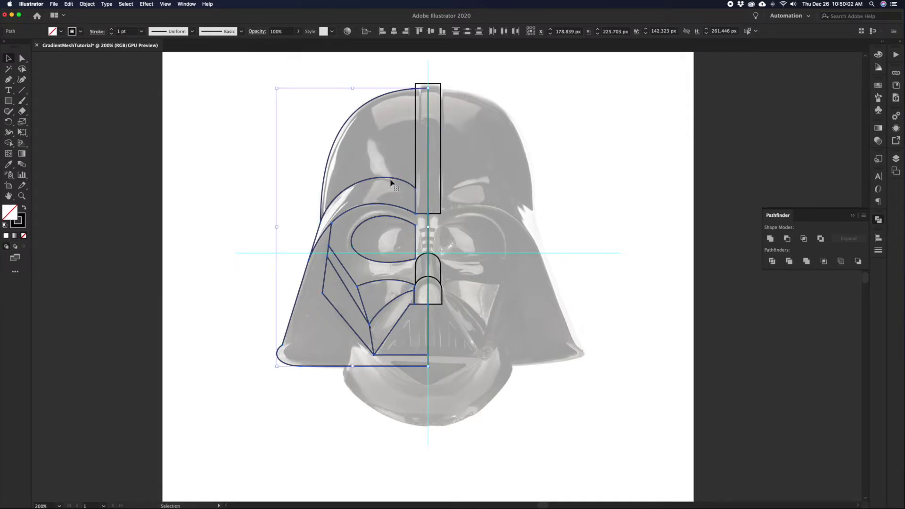
right_click(391, 180)
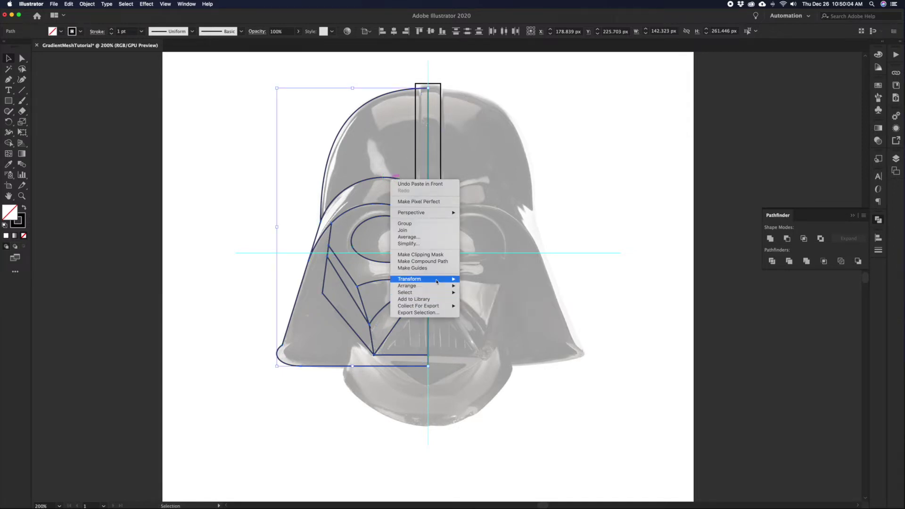
mouse_move(438, 280)
click(487, 306)
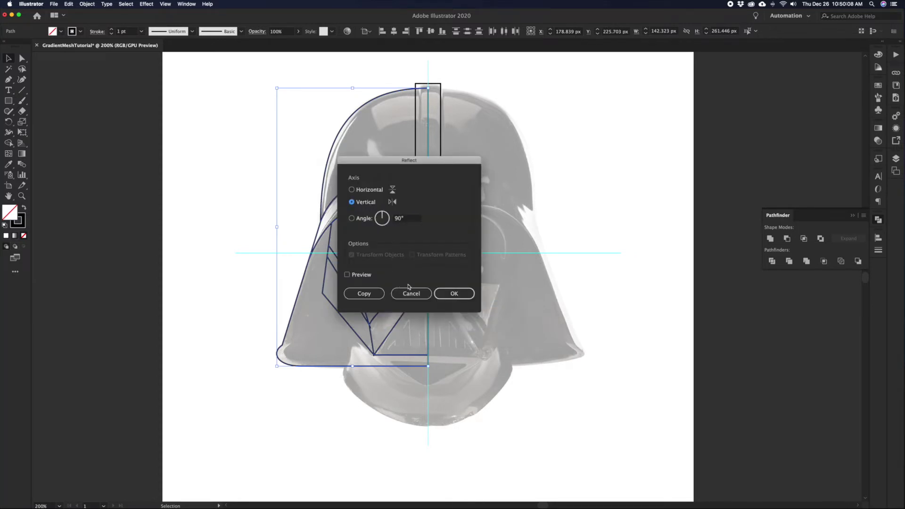
click(445, 295)
Move the reflected copy horizontally about 142 px so that it meets the original half at the vertical centre guide
drag(383, 196, 535, 200)
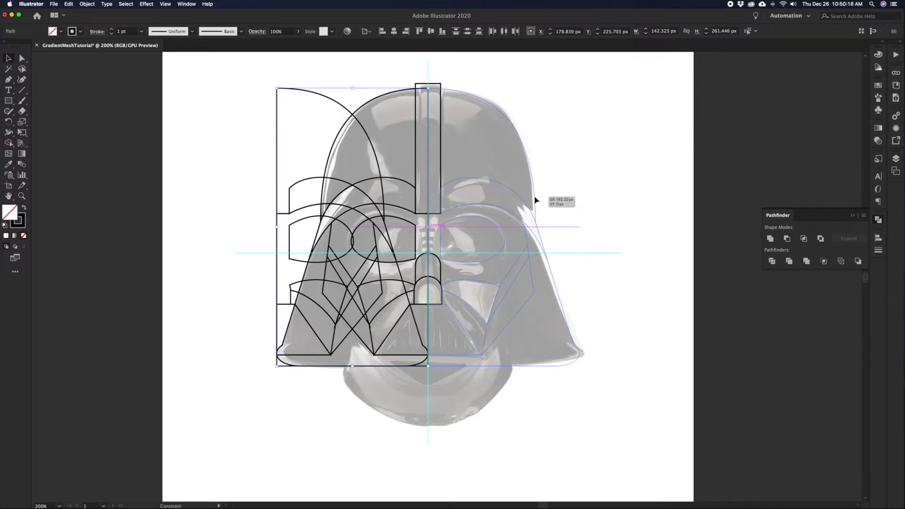
drag(535, 201, 535, 201)
drag(536, 202, 538, 198)
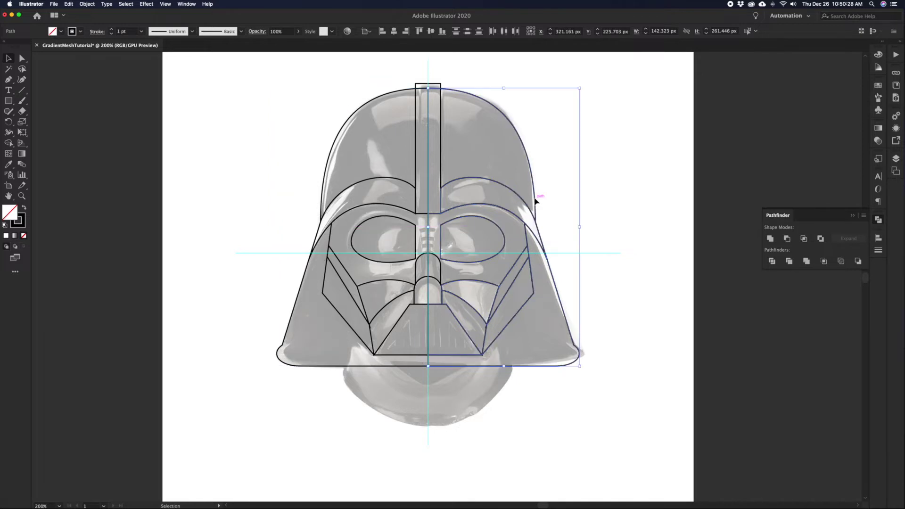
click(553, 192)
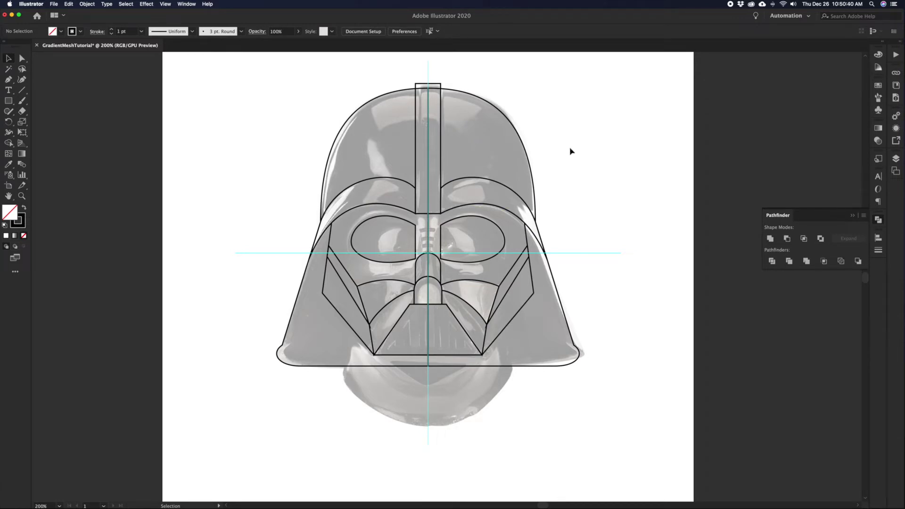
Move the reference image off the drawing to the artboard's left side and raise its opacity to the maximum
scroll(513, 190, down, 3)
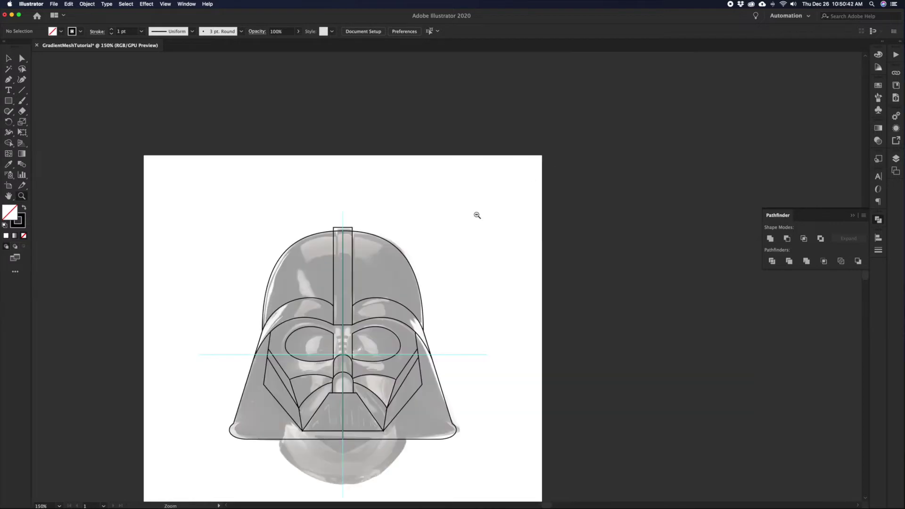
scroll(461, 215, up, 1)
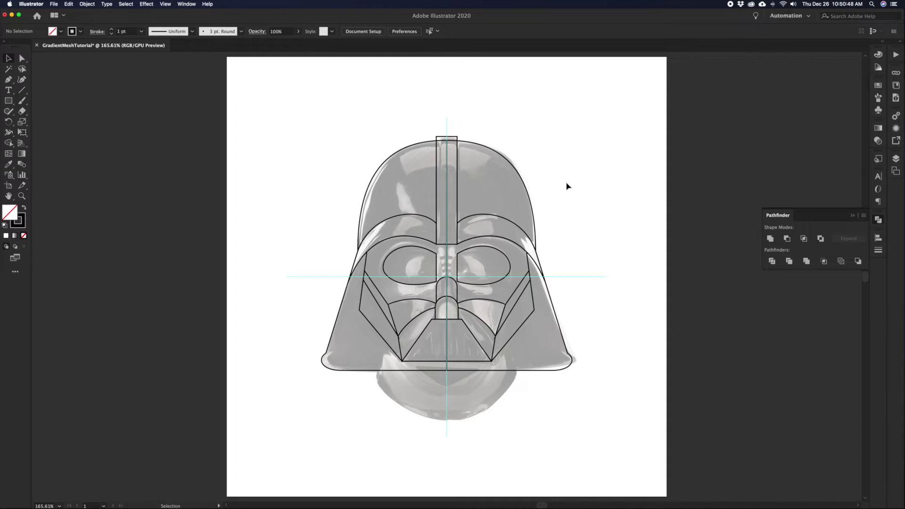
mouse_move(562, 194)
mouse_down()
mouse_move(199, 192)
mouse_move(268, 192)
mouse_move(271, 208)
mouse_up()
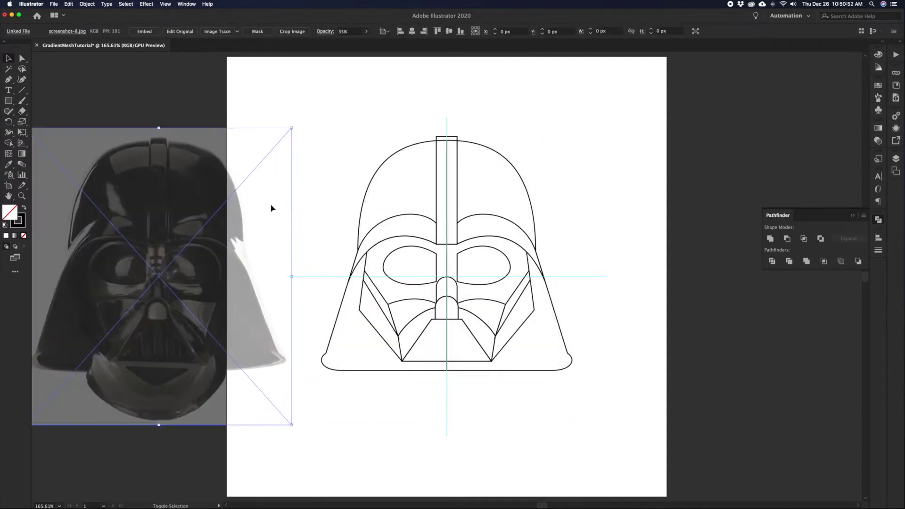
click(367, 31)
drag(353, 43, 382, 42)
click(329, 113)
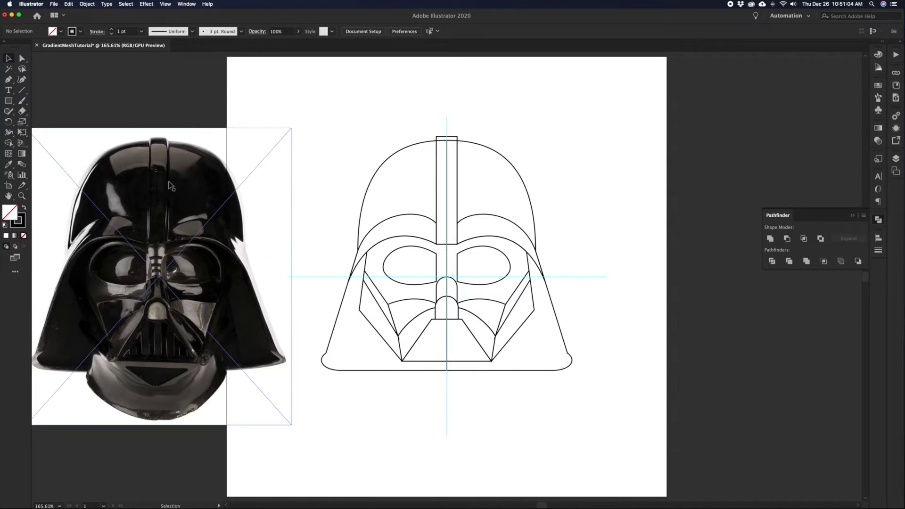
click(256, 208)
click(297, 194)
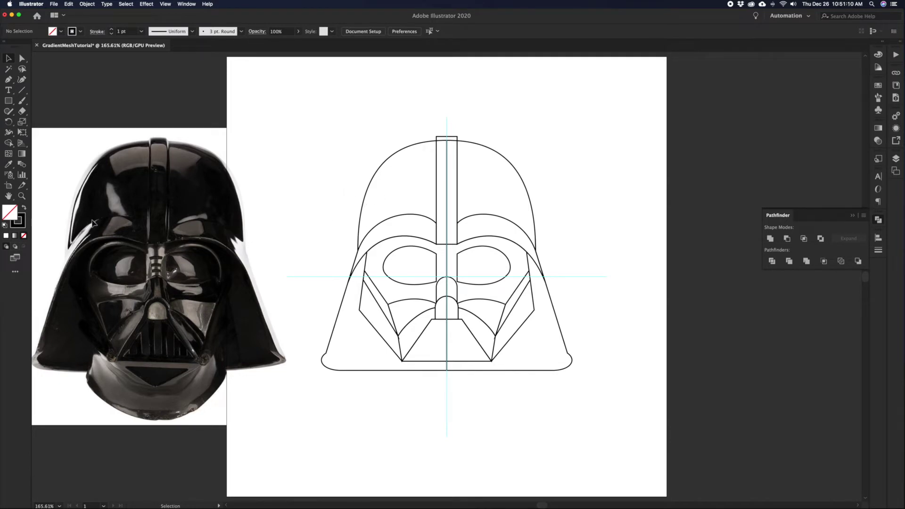
Swap fill and stroke on all traced helmet shapes, giving them a black fill and no stroke
mouse_move(368, 133)
mouse_down()
mouse_move(527, 399)
mouse_move(581, 380)
mouse_up()
key(shift+x)
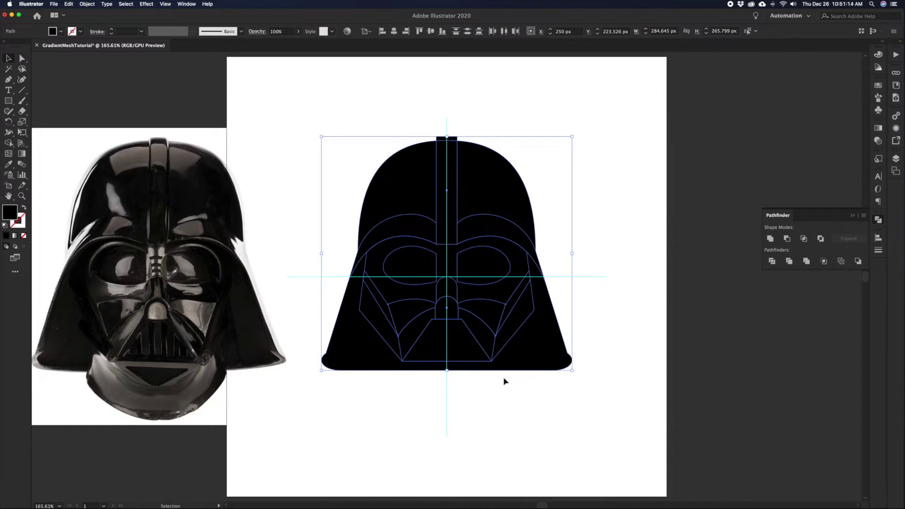
click(339, 222)
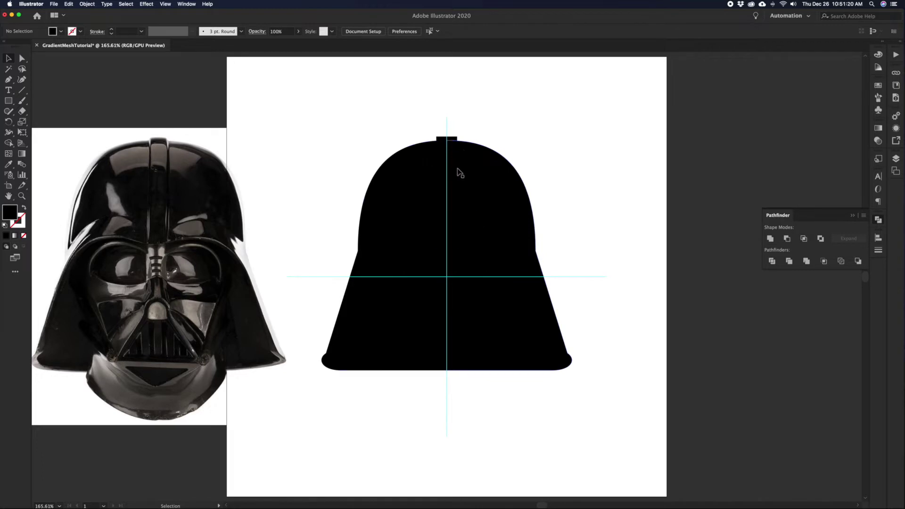
Try to merge the two outer helmet halves into one shape with the Shape Builder tool
click(414, 165)
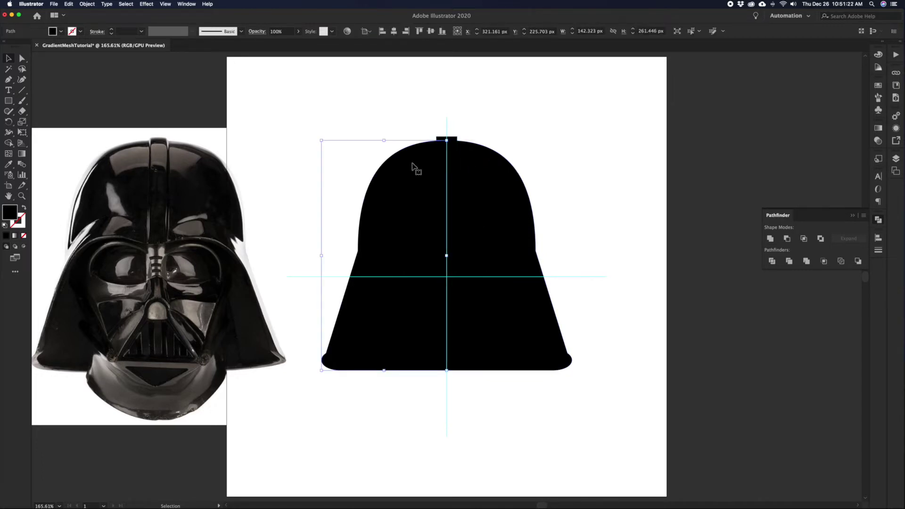
shift+click(499, 179)
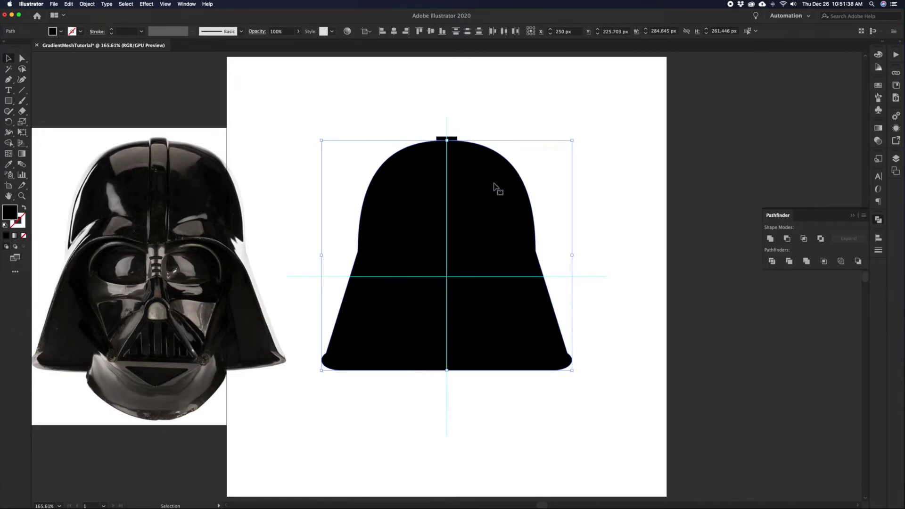
key(a)
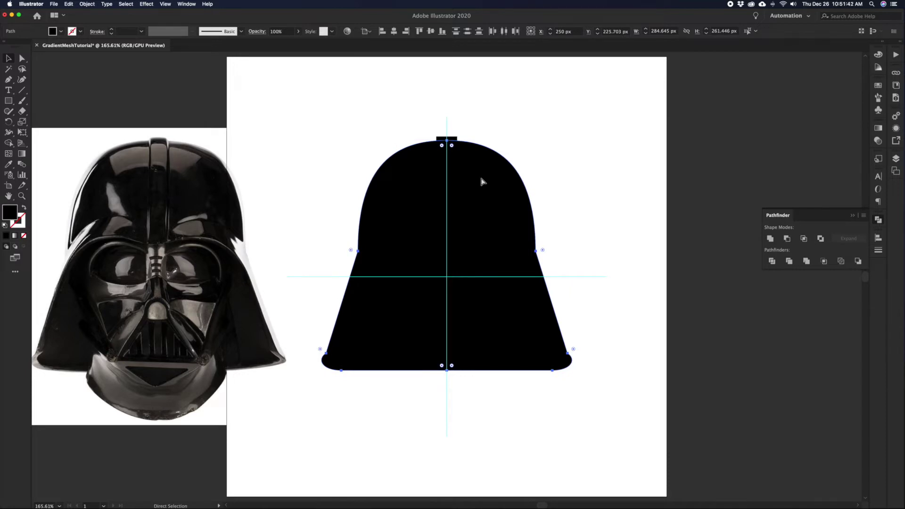
key(v)
key(super)
key(shift+m)
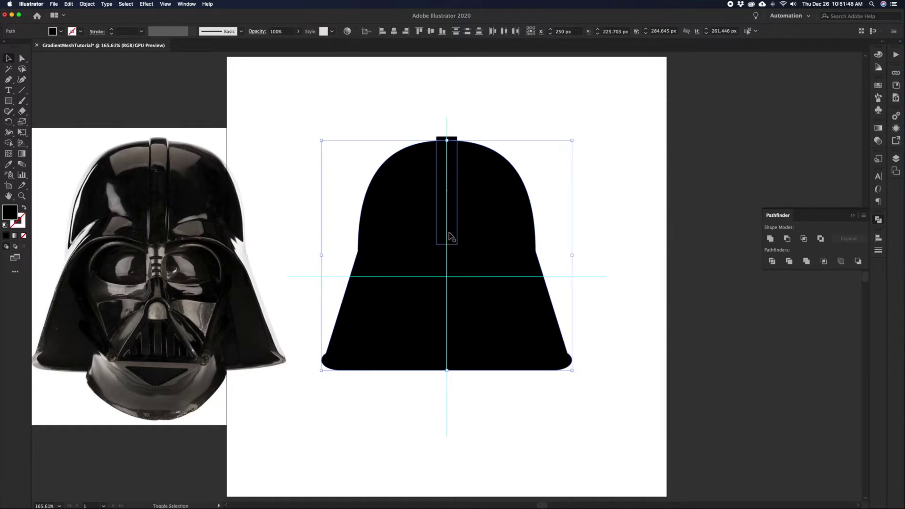
mouse_move(430, 210)
mouse_down()
mouse_move(510, 307)
mouse_move(509, 324)
mouse_up()
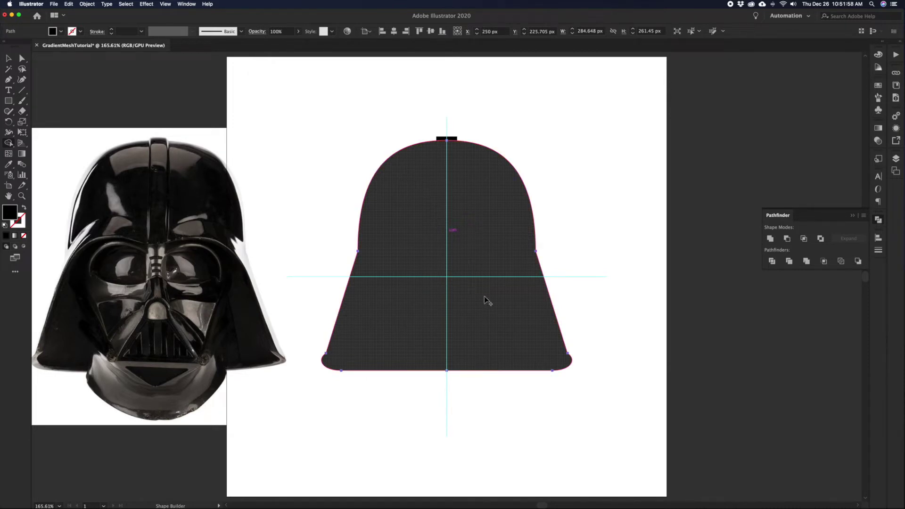
Undo the test moves and the merge of the two outer helmet halves
key(v)
drag(498, 198, 627, 191)
key(super+z)
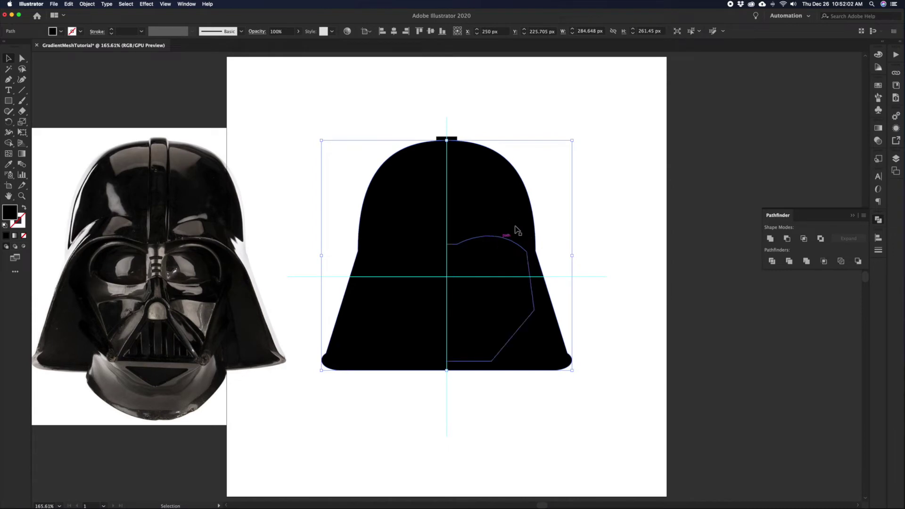
click(550, 155)
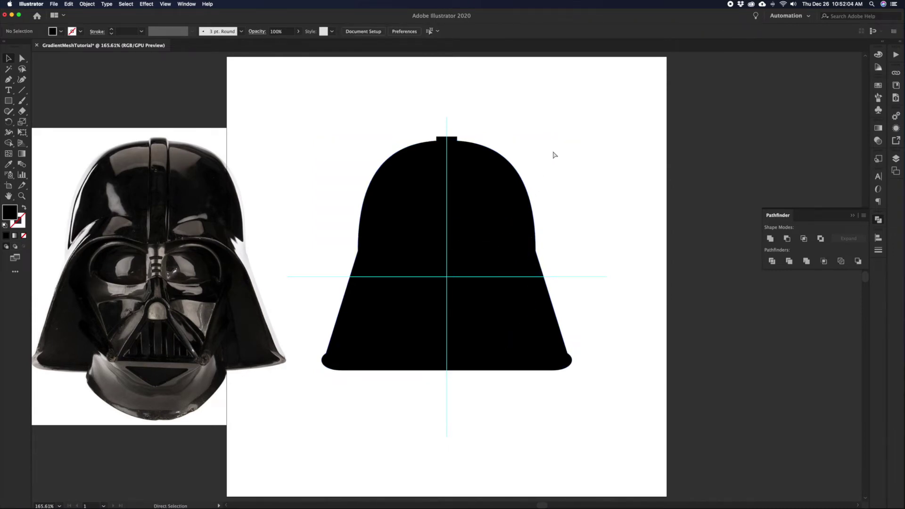
key(super+z)
click(574, 195)
drag(469, 193, 511, 196)
key(super+z)
shift+click(419, 208)
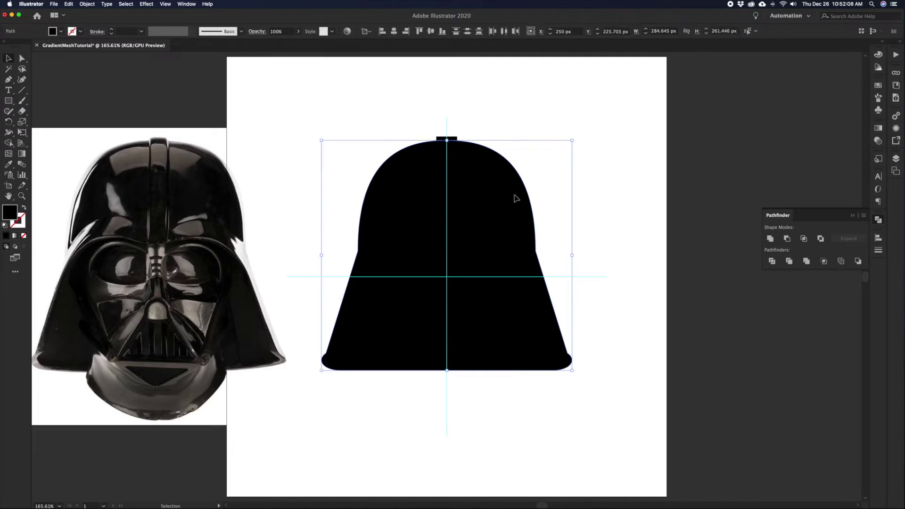
click(533, 178)
click(420, 218)
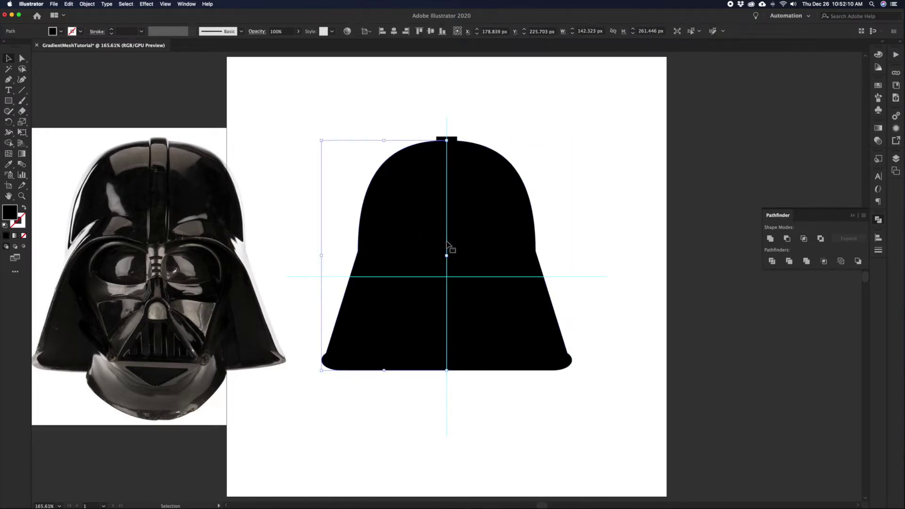
click(473, 228)
Duplicate the artboard together with its black helmet artwork, placing the copy to the right of the original
key(z)
alt+click(464, 256)
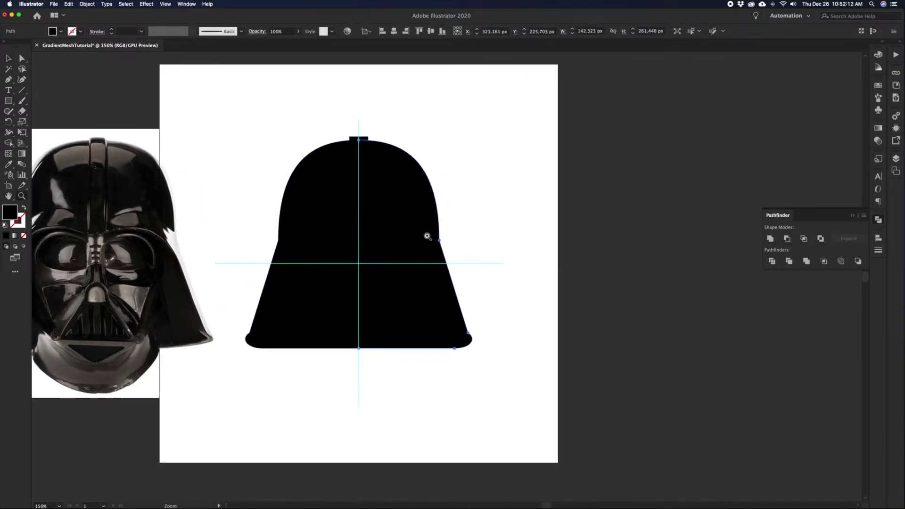
alt+click(427, 236)
drag(414, 238, 372, 204)
key(v)
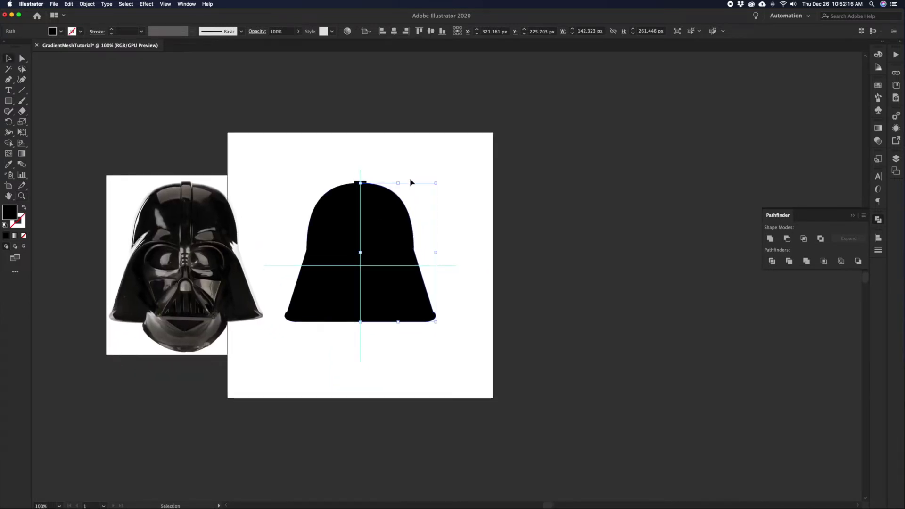
key(shift+o)
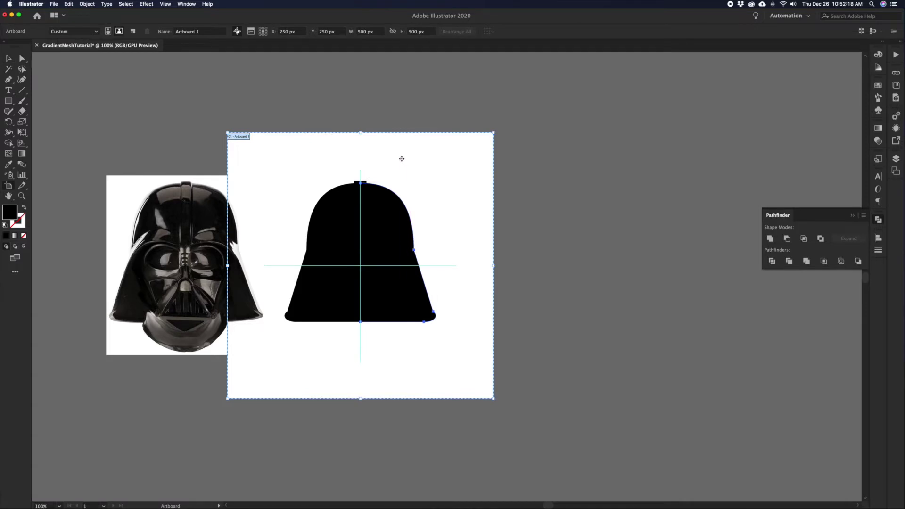
drag(299, 151, 614, 184)
key(v)
click(683, 246)
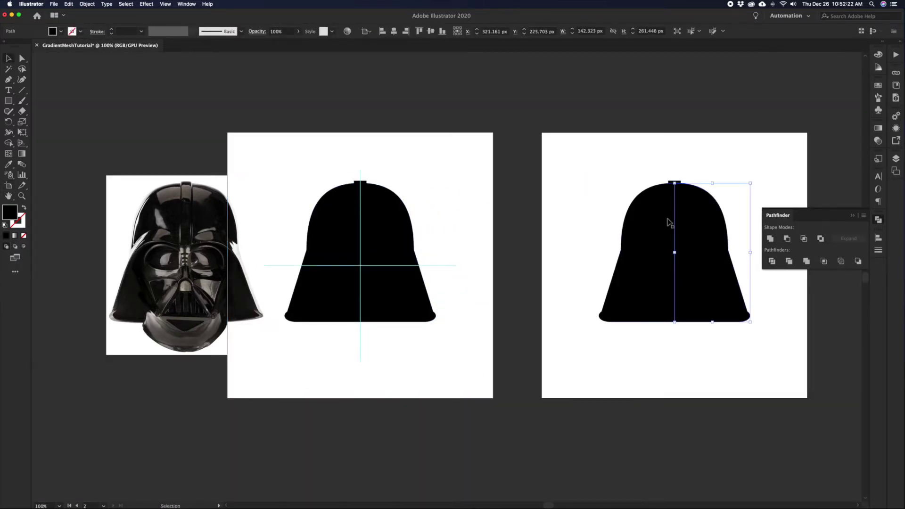
Swap fill and stroke on all helmet shapes of the duplicate artboard, giving them 1 pt black outlines and no fill
scroll(473, 216, left, 5)
click(415, 211)
shift+click(393, 225)
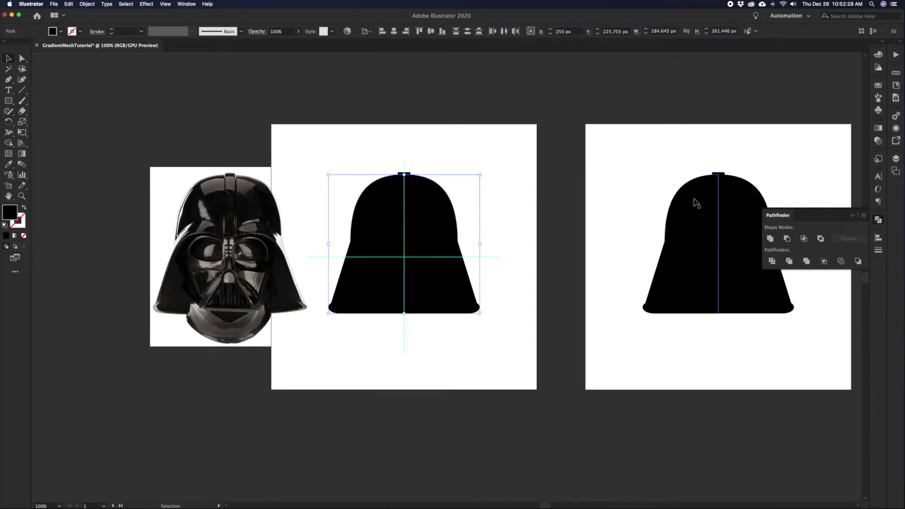
click(701, 204)
shift+click(749, 212)
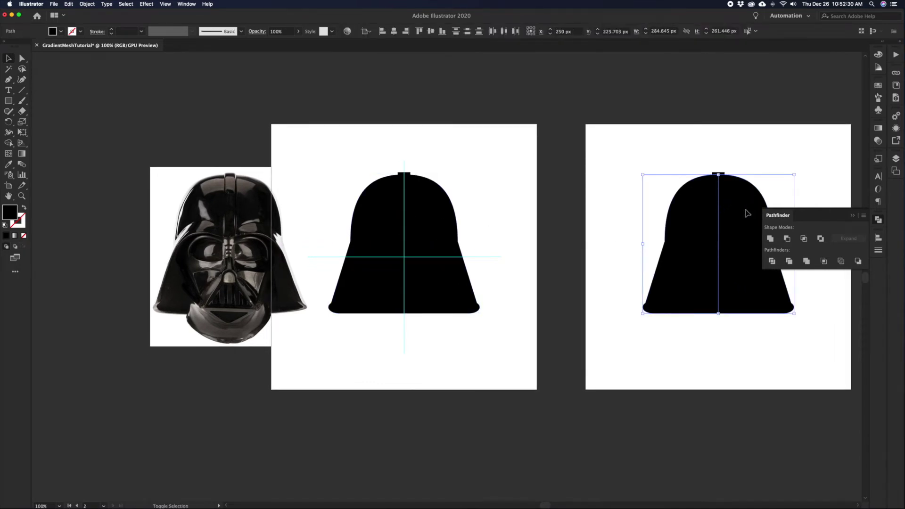
key(shift+x)
click(738, 348)
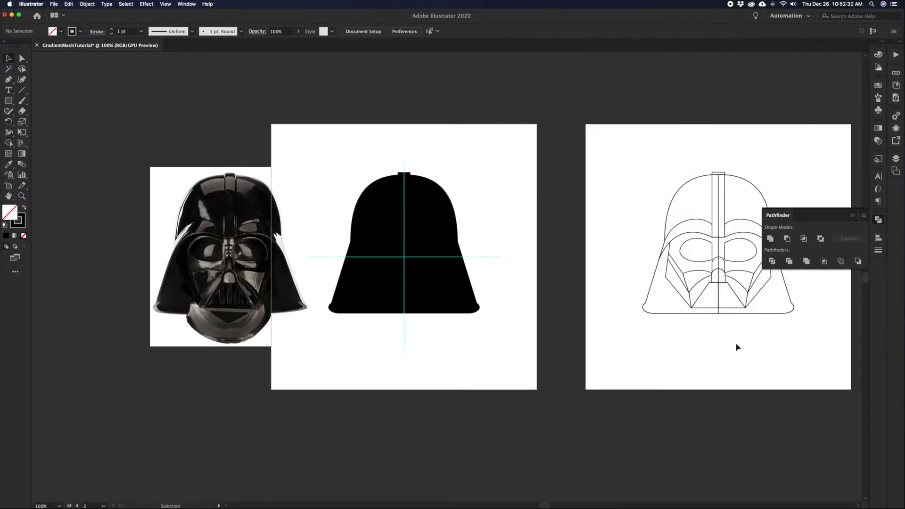
scroll(711, 338, right, 1)
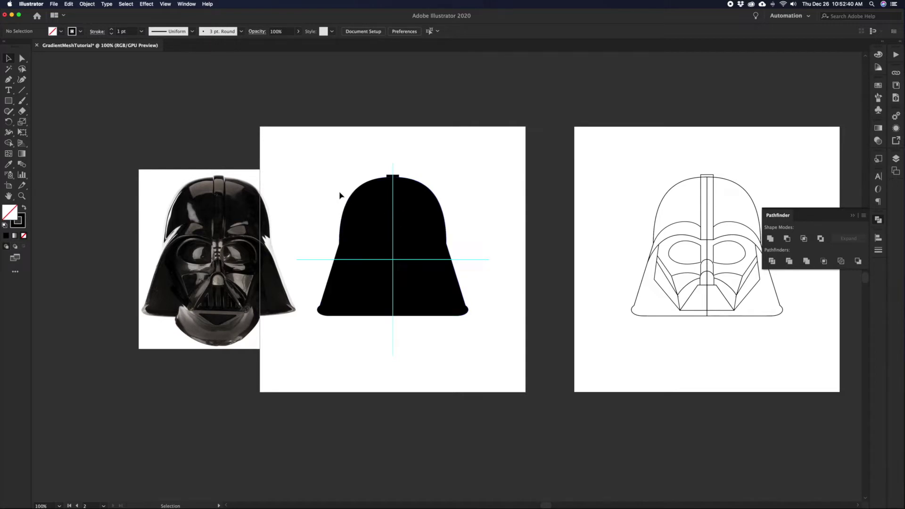
Examine the black helmet's outer halves, both brow shapes and the central ridge by selecting them on the original artboard
click(358, 209)
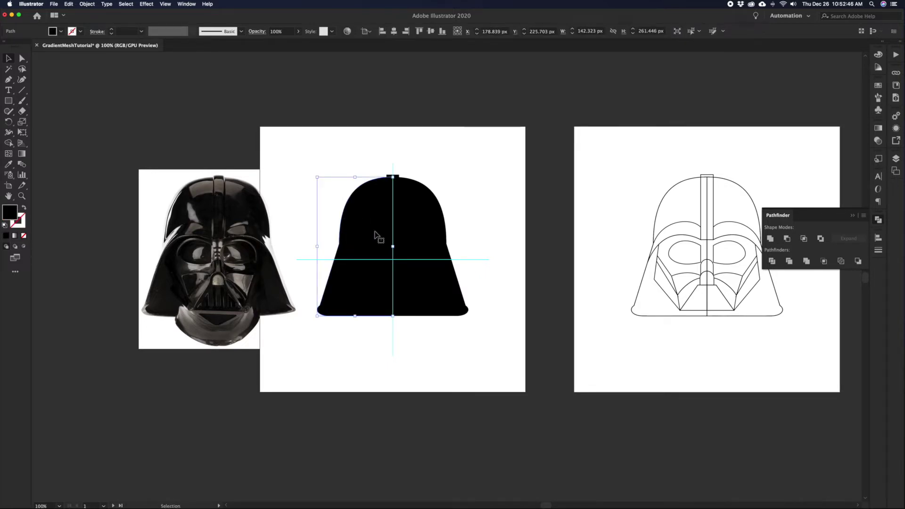
shift+click(409, 214)
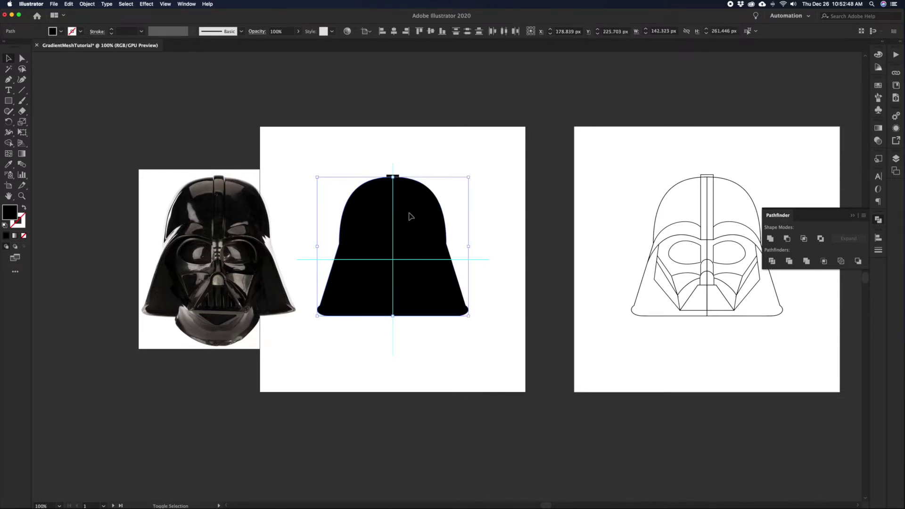
click(437, 187)
click(418, 209)
shift+click(375, 205)
key(super)
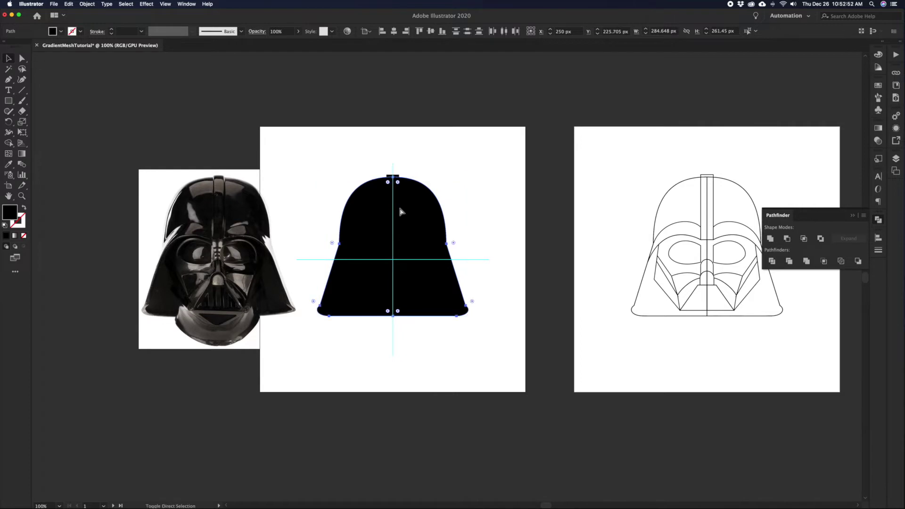
click(330, 204)
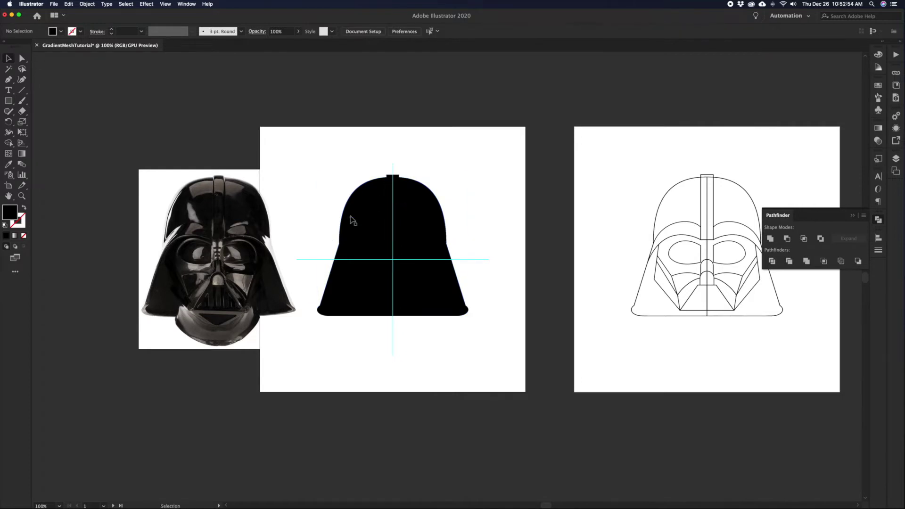
click(377, 229)
key(super+d)
shift+click(379, 210)
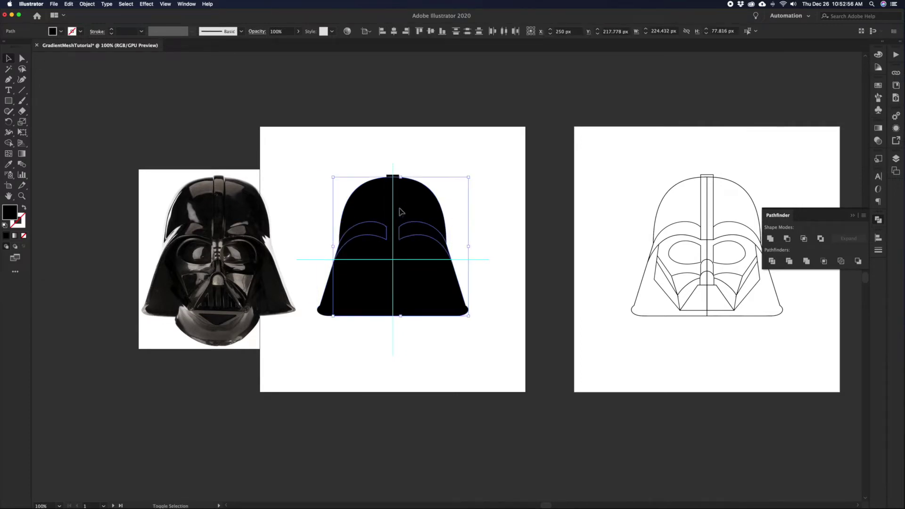
click(335, 194)
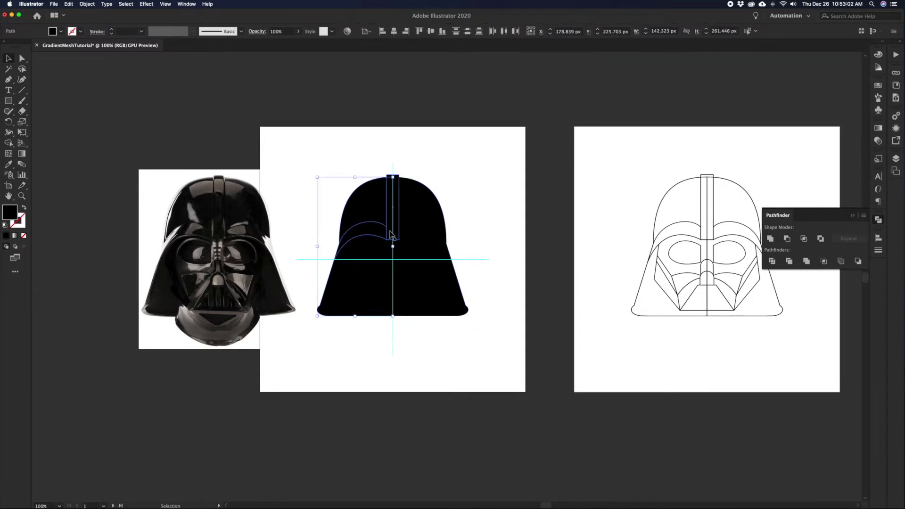
click(390, 234)
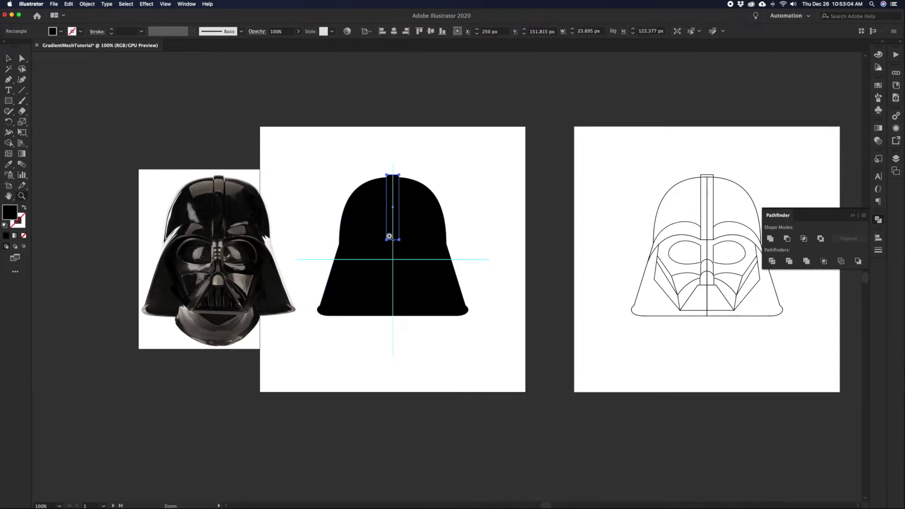
Examine the left brow shape and left outer half up close beside the reference image
click(389, 235)
click(327, 246)
click(364, 246)
click(380, 247)
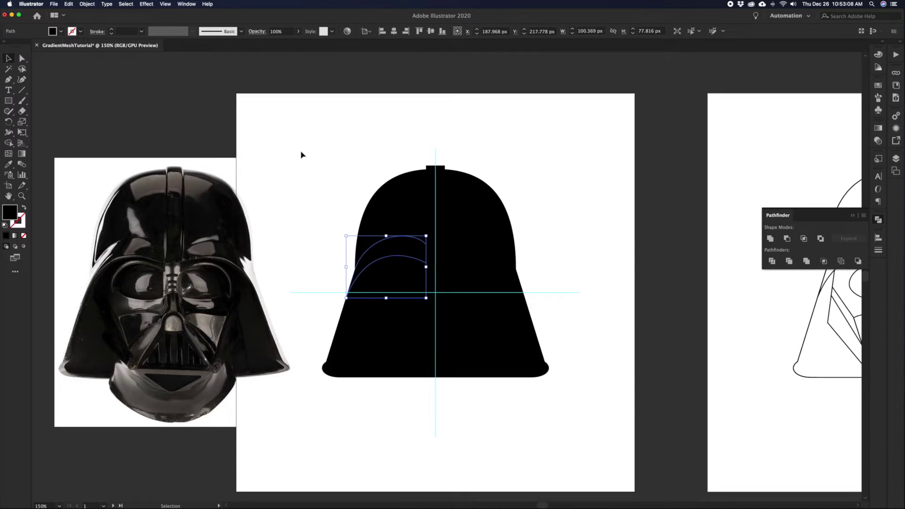
click(405, 188)
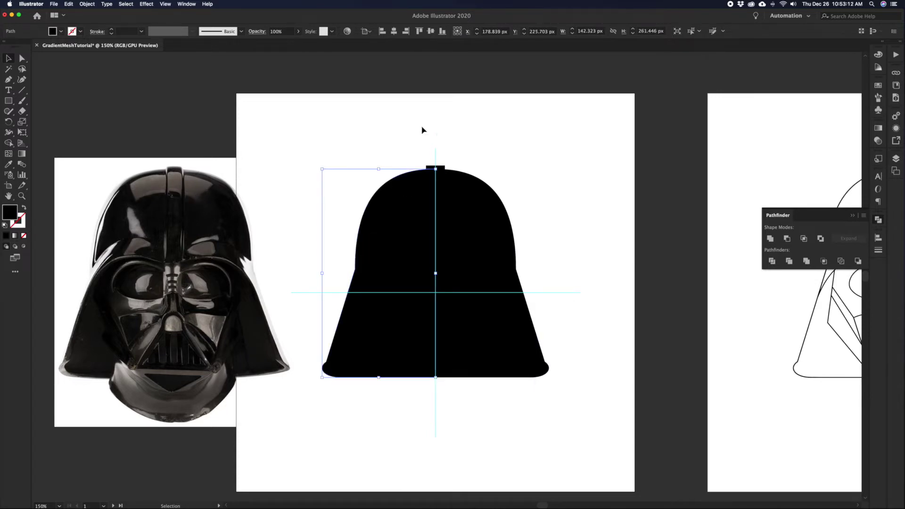
click(441, 186)
click(413, 188)
click(372, 140)
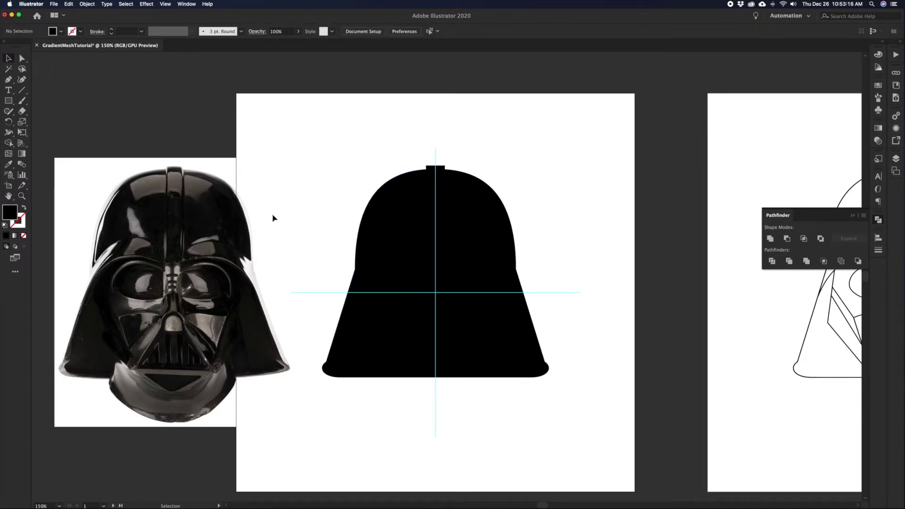
click(388, 198)
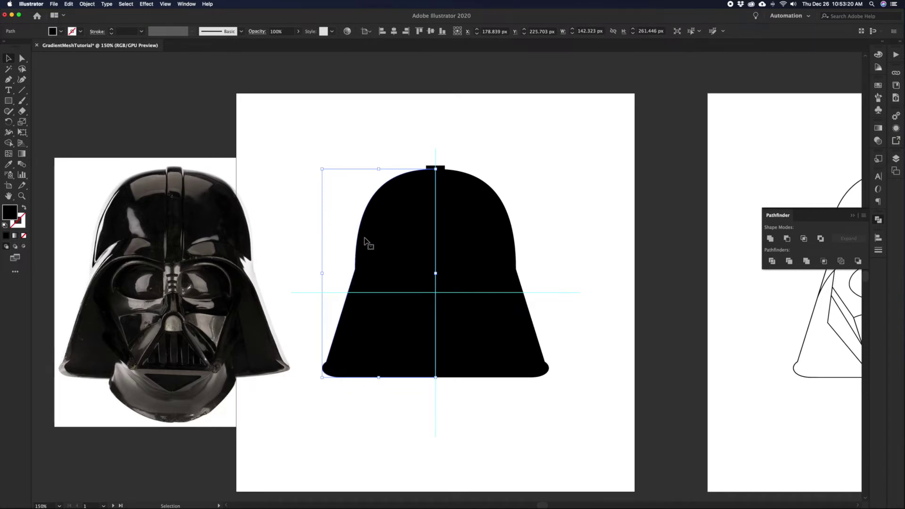
click(374, 259)
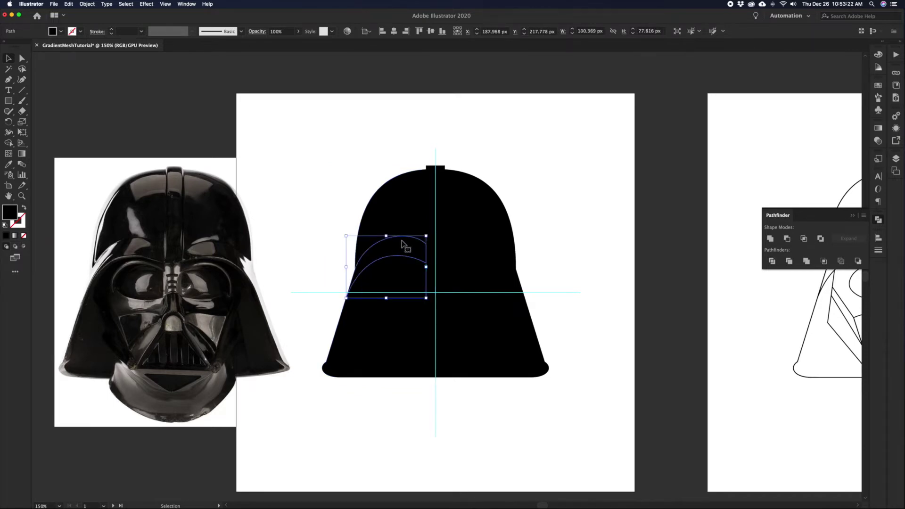
key(a)
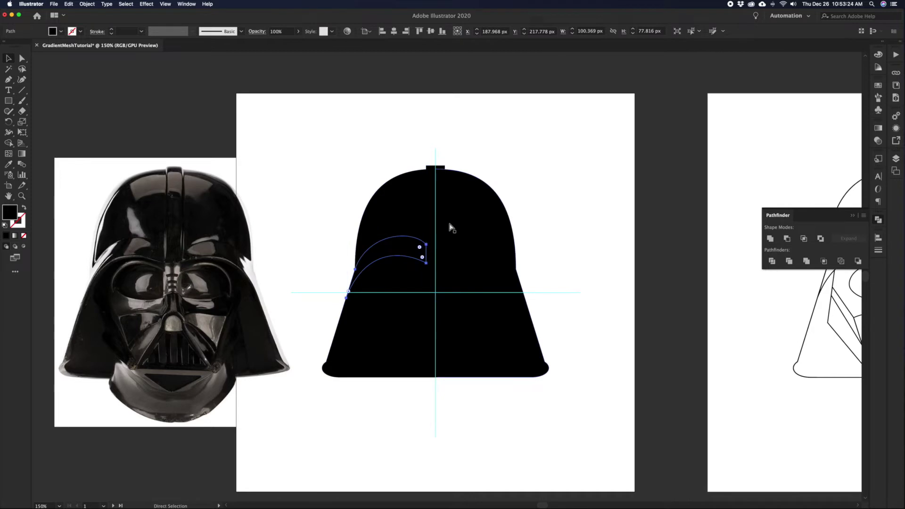
key(v)
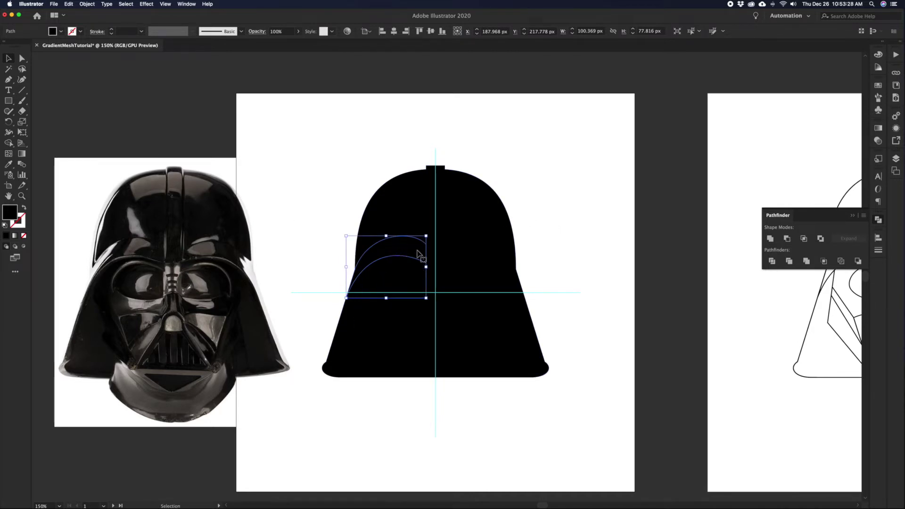
click(333, 249)
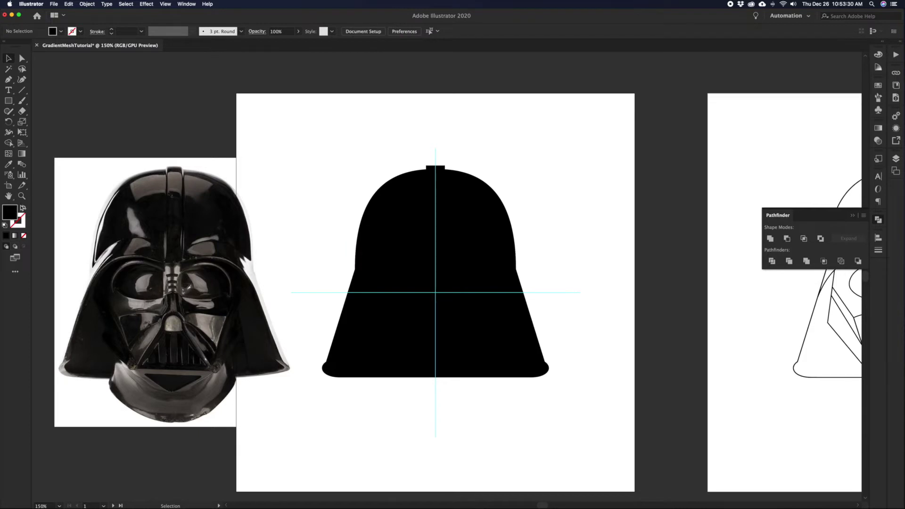
double_click(14, 211)
drag(6, 170, 4, 156)
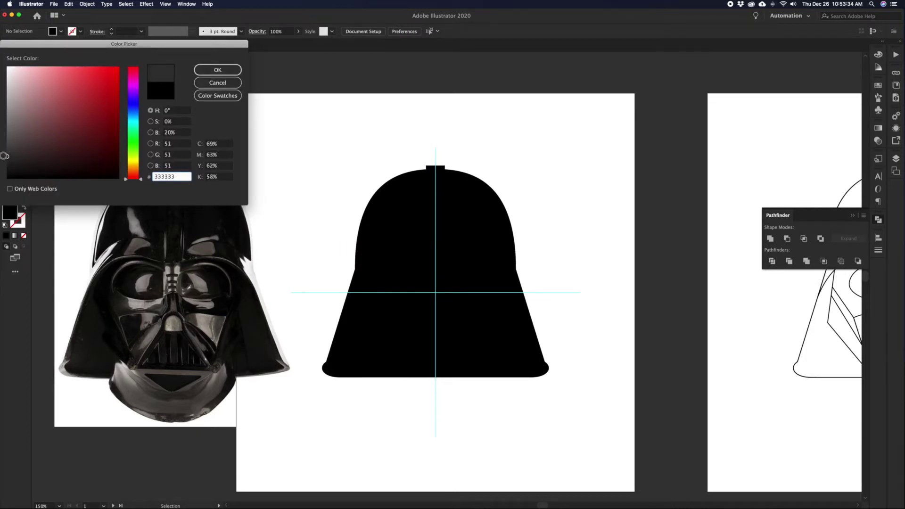
click(218, 69)
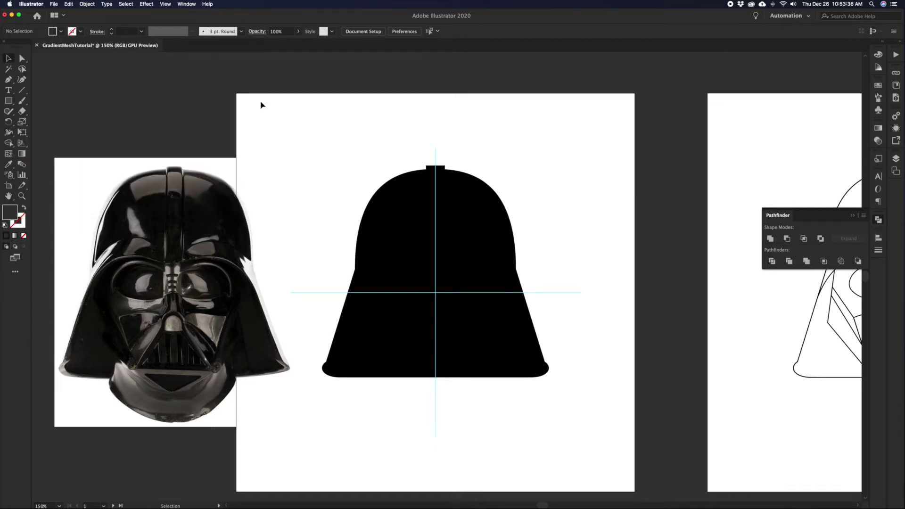
click(391, 252)
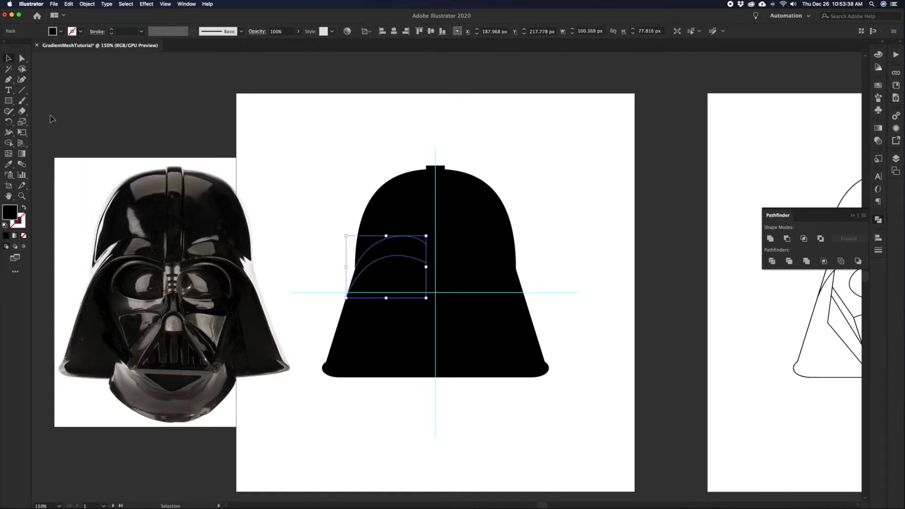
click(8, 154)
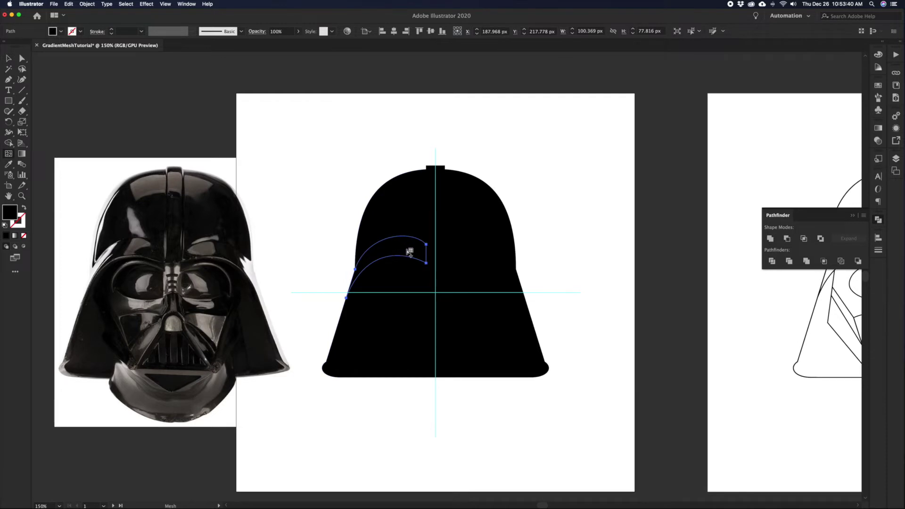
key(v)
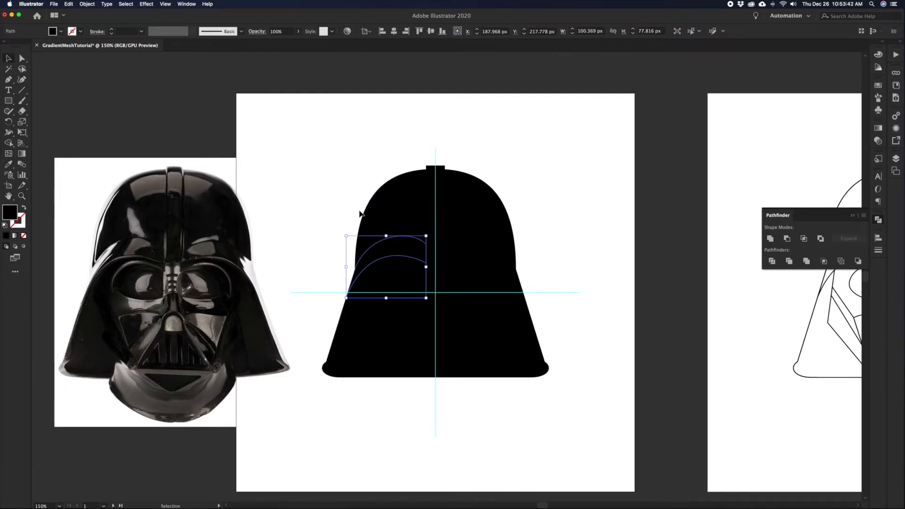
click(359, 212)
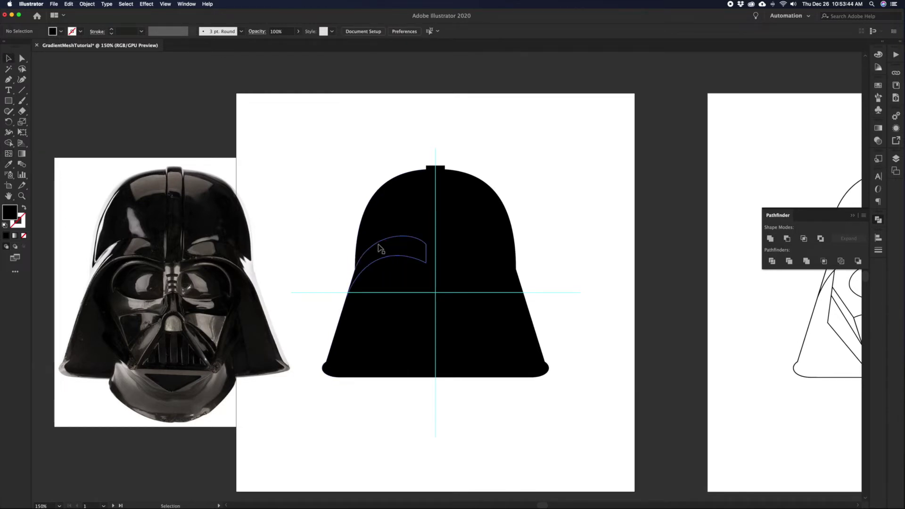
With nothing selected, set the fill to dark gray 444444 and add a gradient mesh point near the inner end of the left brow shape
double_click(16, 212)
drag(8, 165, 8, 149)
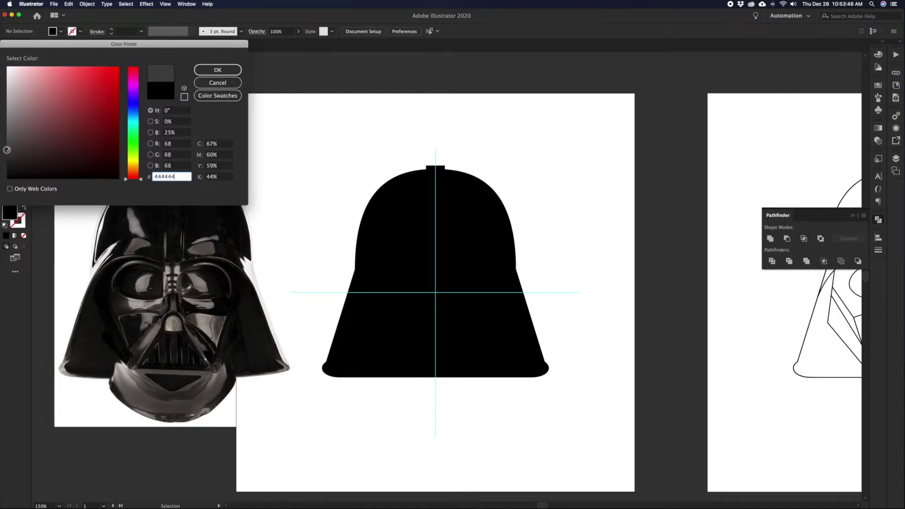
key(Return)
click(9, 155)
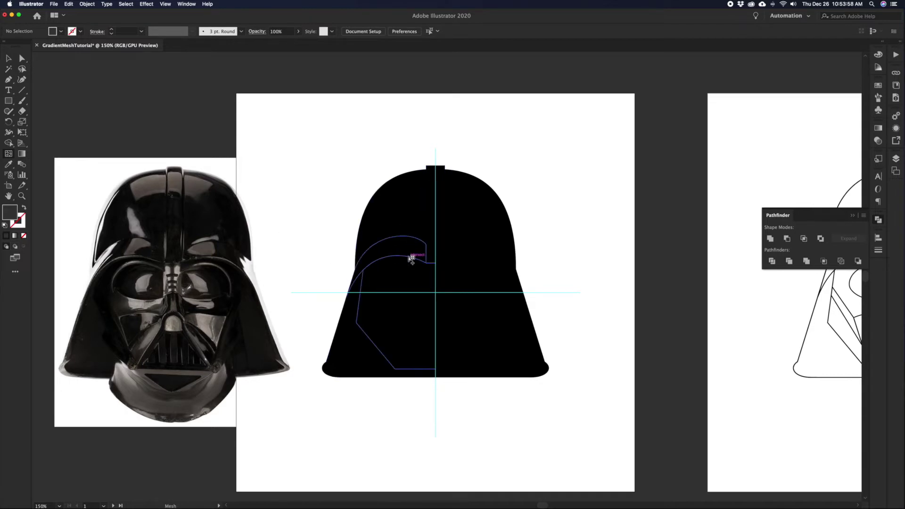
click(407, 245)
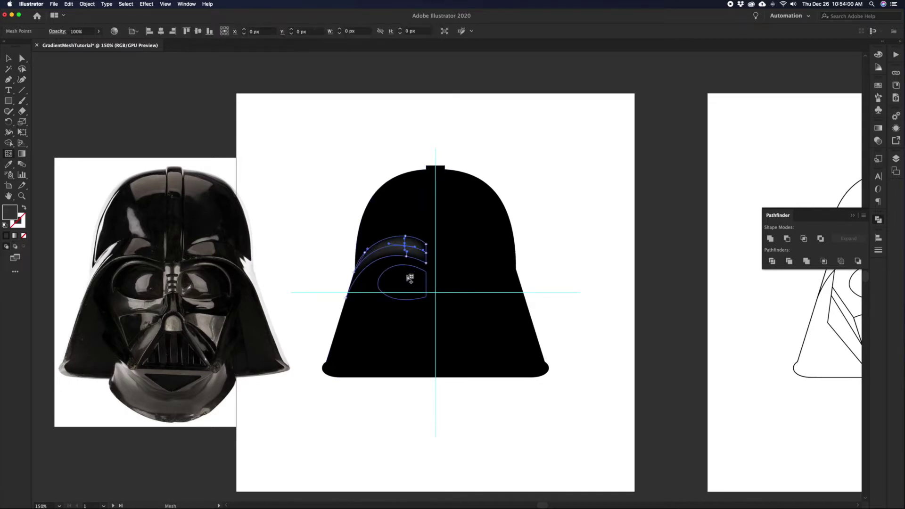
click(9, 57)
click(397, 215)
click(317, 196)
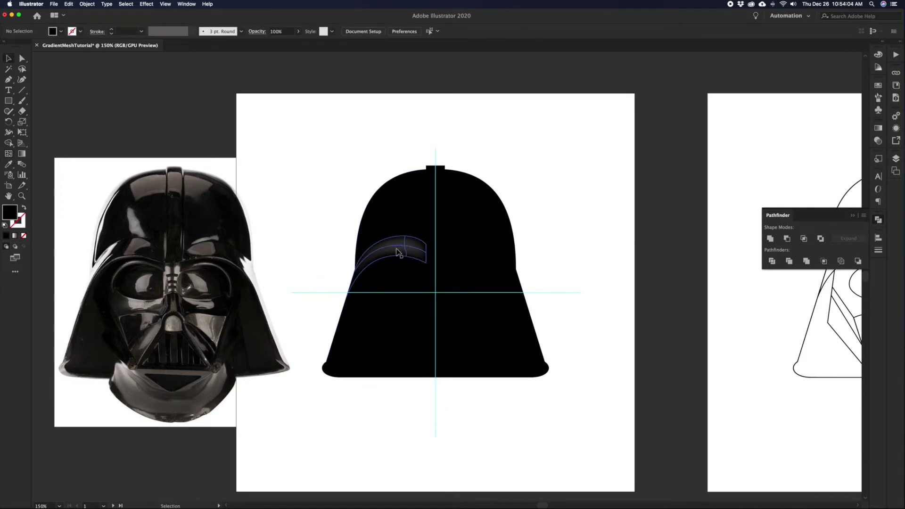
Undo the gradient mesh on the left brow shape so it is a plain black path again
click(405, 251)
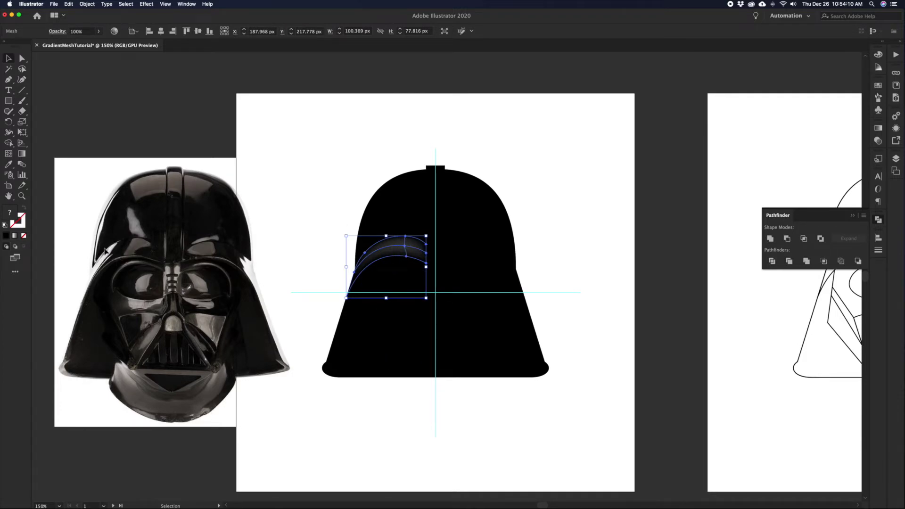
key(super+z)
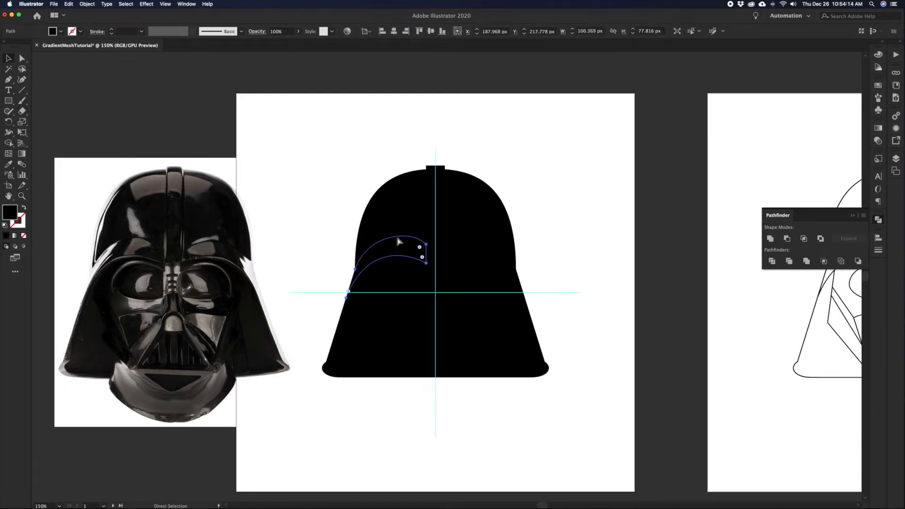
key(v)
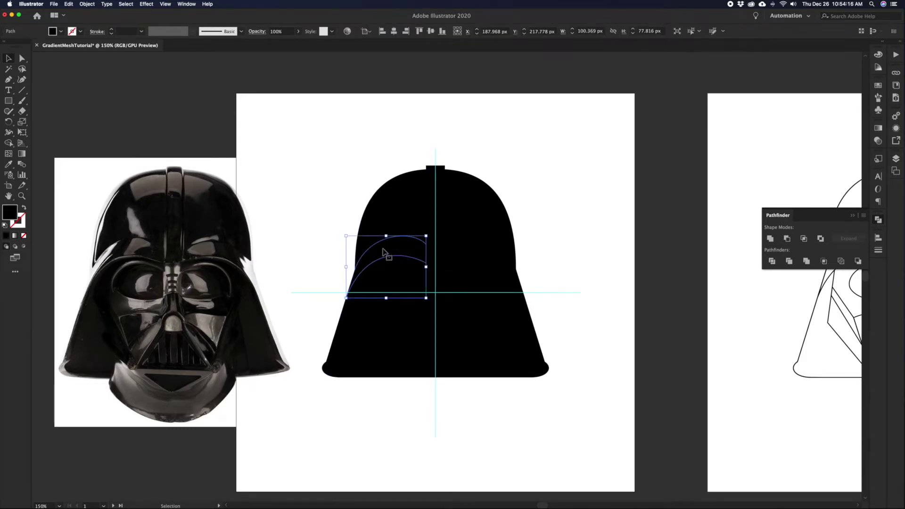
Draw two parallel slanted lines across the left brow shape and divide it along them into inner, middle and outer pieces
key(backslash)
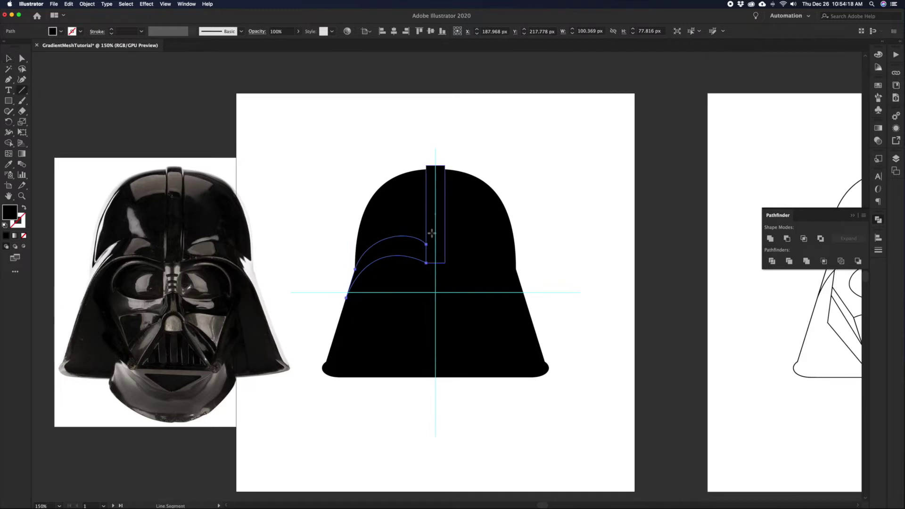
mouse_move(401, 330)
mouse_down()
mouse_move(394, 228)
mouse_move(404, 227)
mouse_move(382, 286)
mouse_move(370, 272)
mouse_move(402, 272)
mouse_up()
key(v)
shift+click(404, 257)
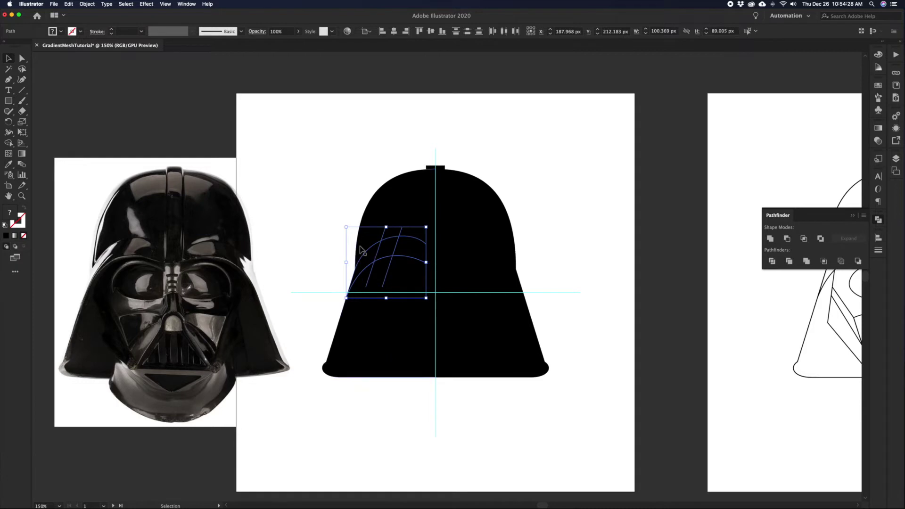
click(772, 261)
click(589, 257)
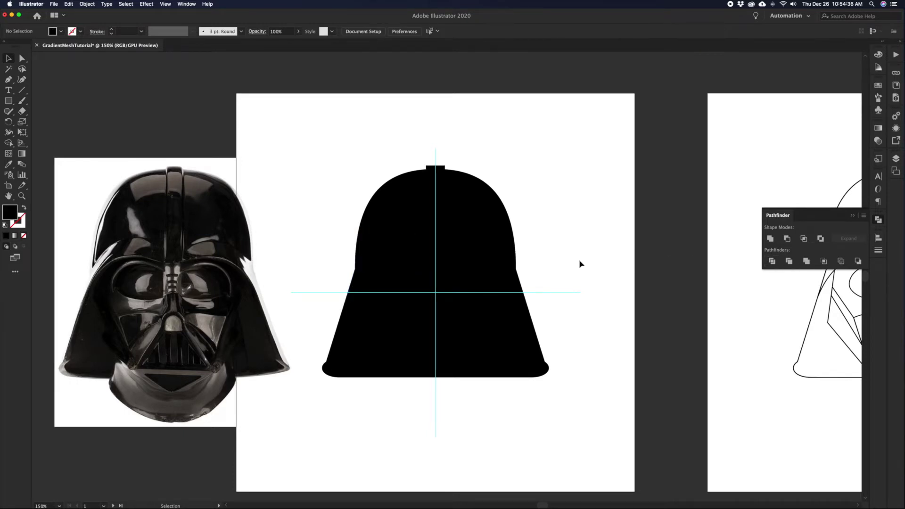
click(388, 251)
click(317, 254)
click(430, 263)
click(302, 240)
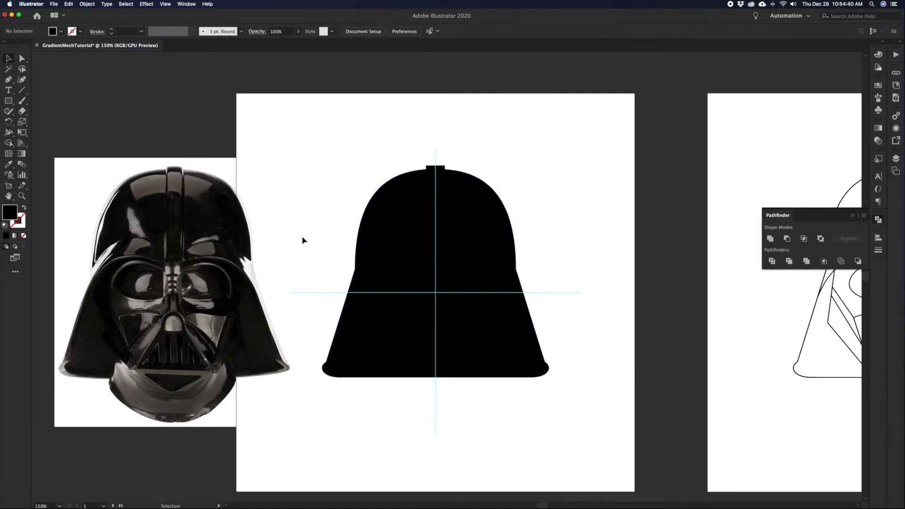
Draw two adjoining 29.16 px swatch squares above the helmet's left side, one black and one dark gray 333333
double_click(8, 213)
click(8, 68)
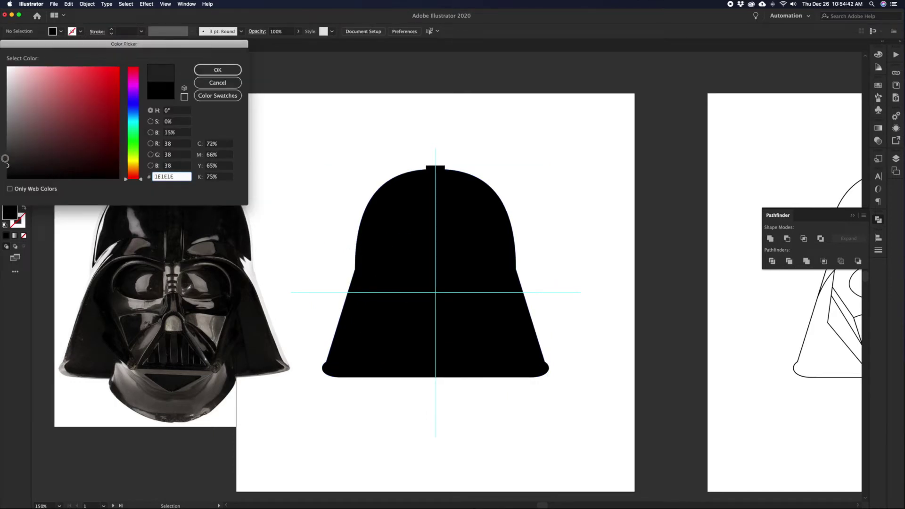
click(217, 70)
click(9, 102)
drag(271, 121, 318, 145)
click(269, 138)
click(283, 134)
key(i)
click(376, 202)
key(v)
Duplicate the dark gray swatch square directly to its right and fill the copy with gray 636363
click(305, 158)
drag(306, 142, 330, 141)
double_click(7, 211)
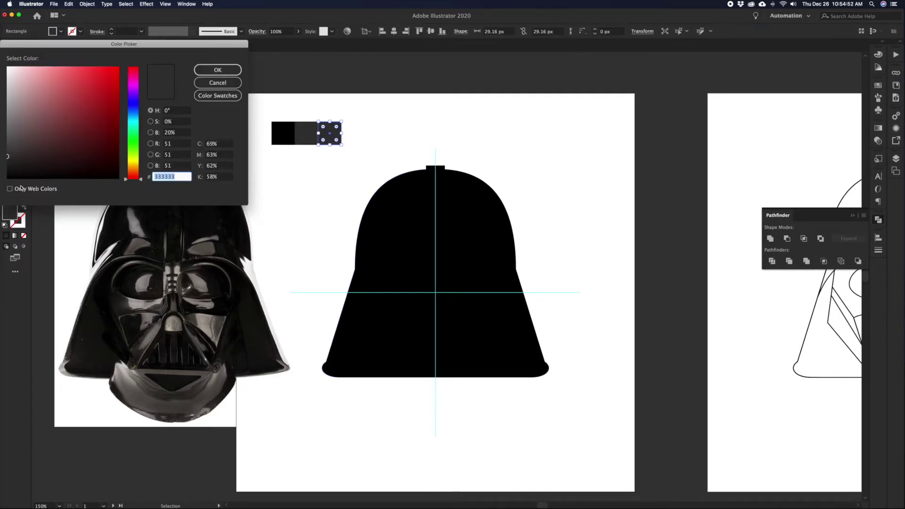
drag(10, 142, 6, 138)
click(230, 72)
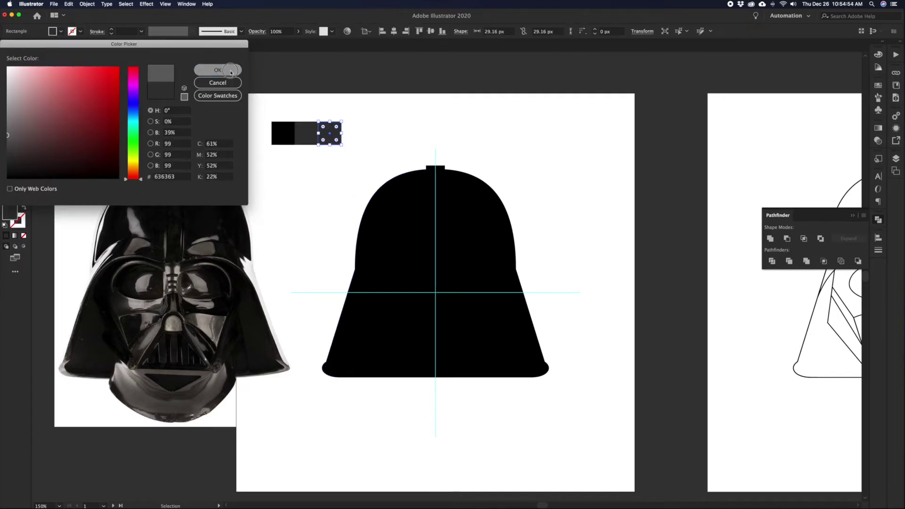
click(299, 172)
Duplicate the 636363 swatch square directly to its right and fill the copy with light gray EDEDED
drag(336, 135, 358, 135)
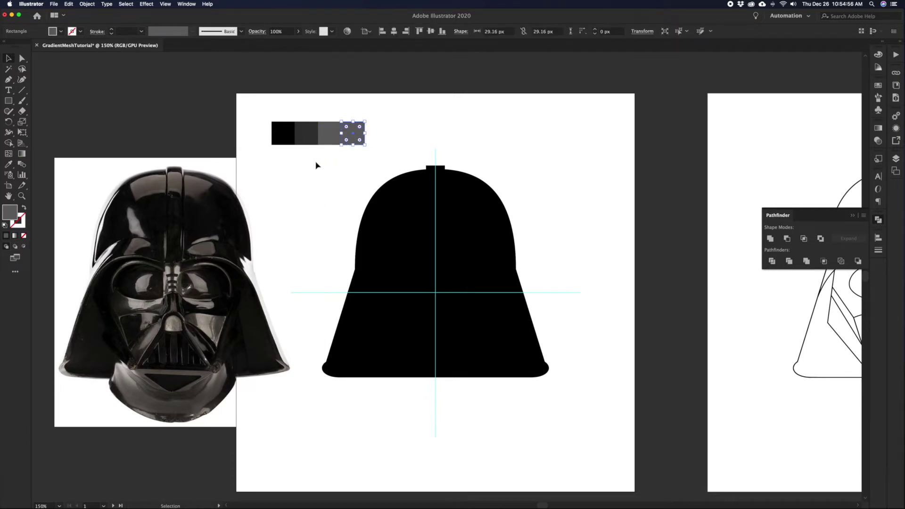
double_click(12, 213)
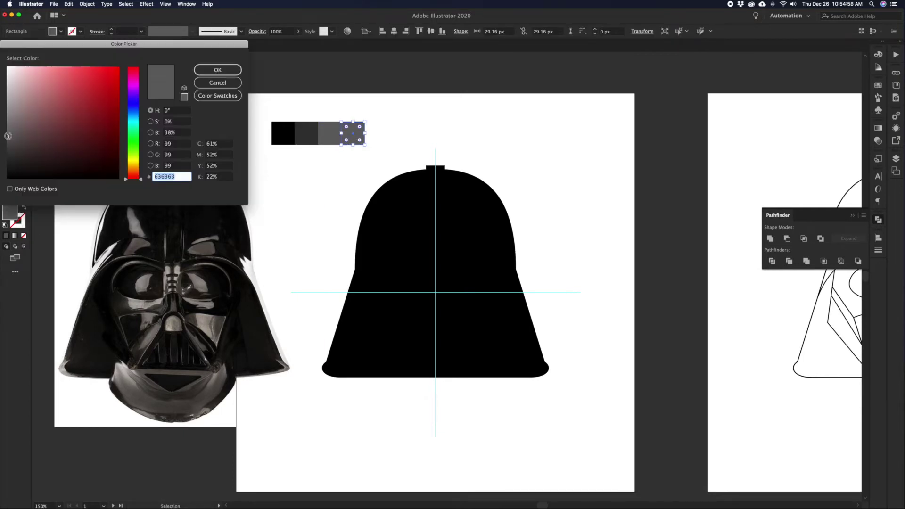
drag(7, 133, 7, 122)
click(217, 70)
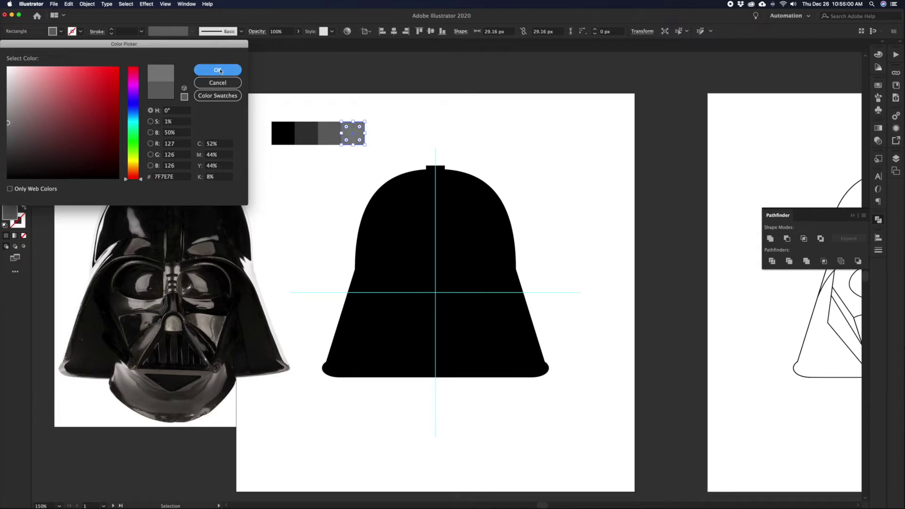
double_click(7, 217)
drag(6, 123, 8, 73)
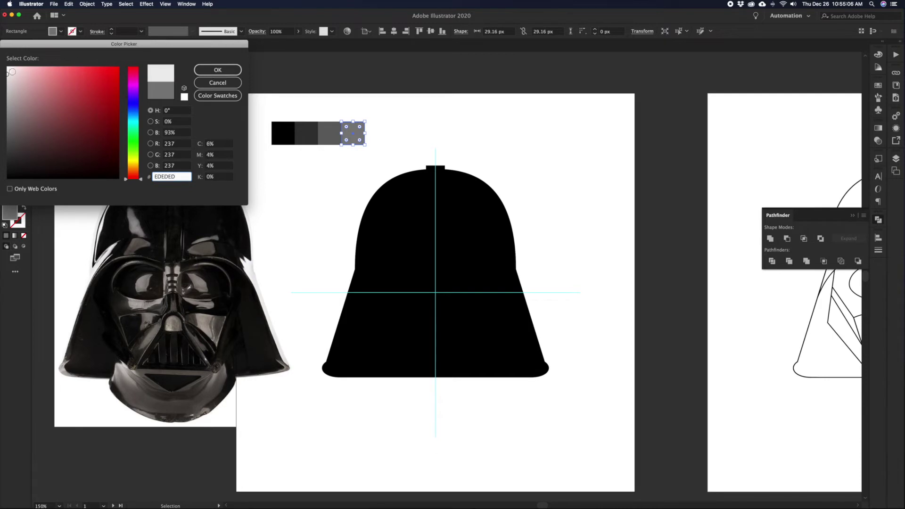
click(196, 71)
click(325, 191)
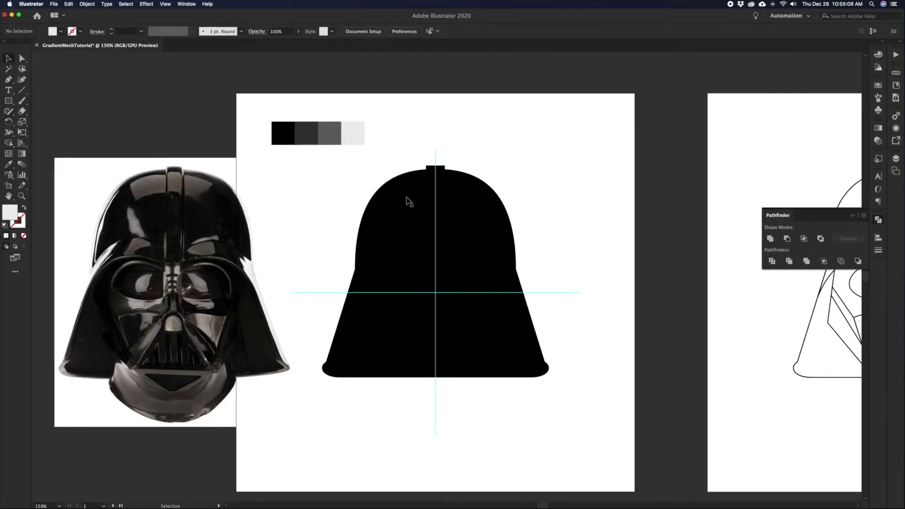
With nothing selected, sample the dark gray 333333 swatch and add a gradient mesh point inside the left brow's inner piece
click(394, 285)
click(415, 252)
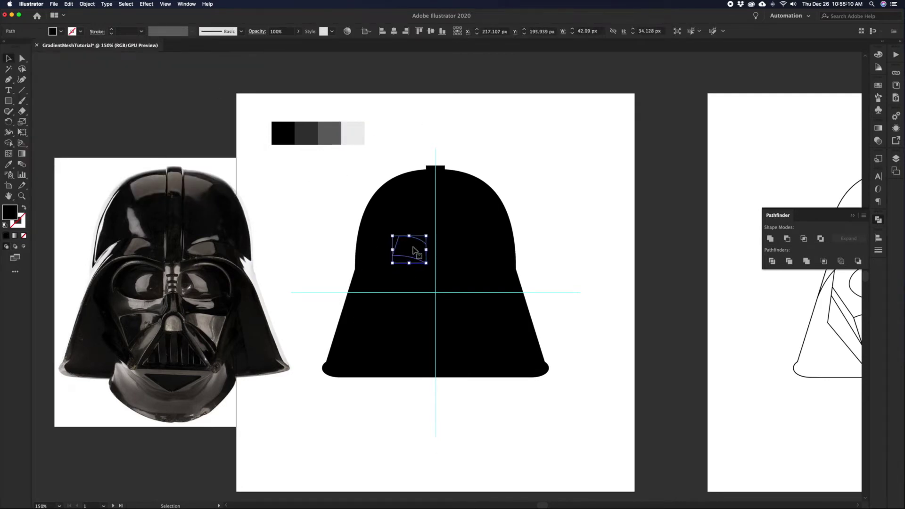
click(297, 235)
key(i)
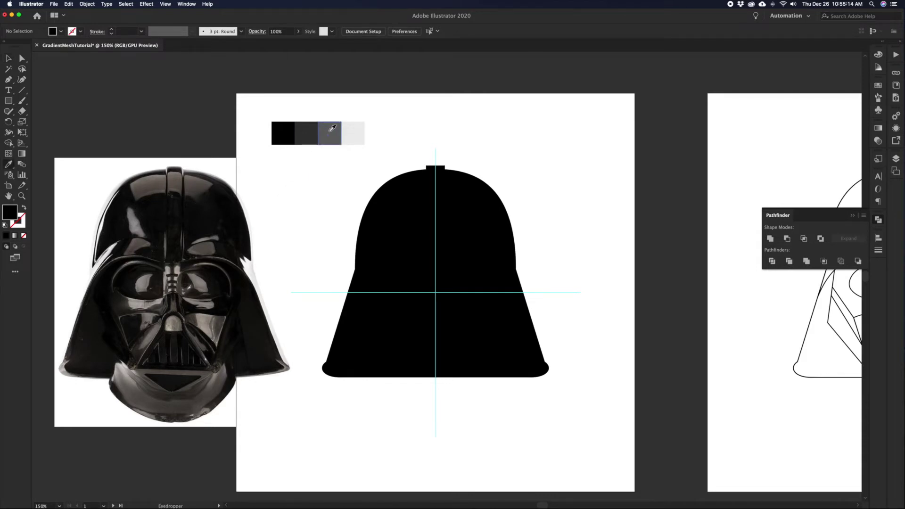
click(309, 133)
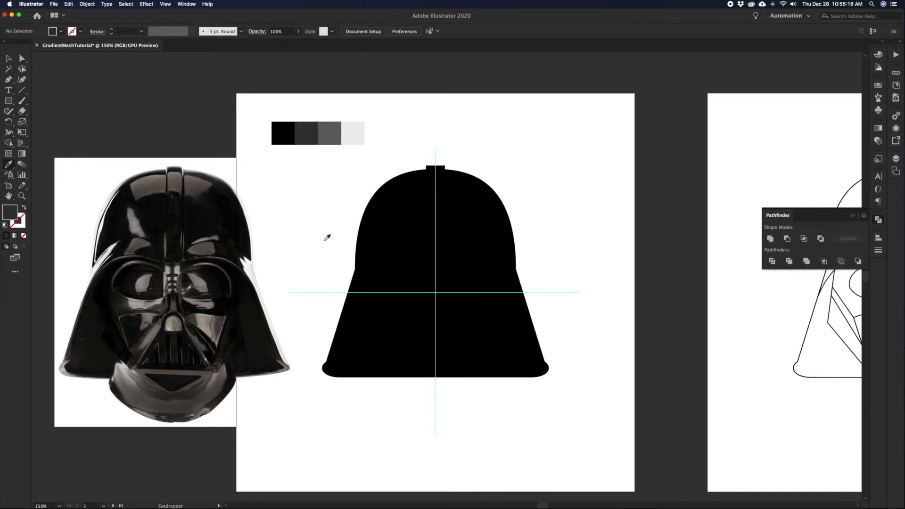
key(u)
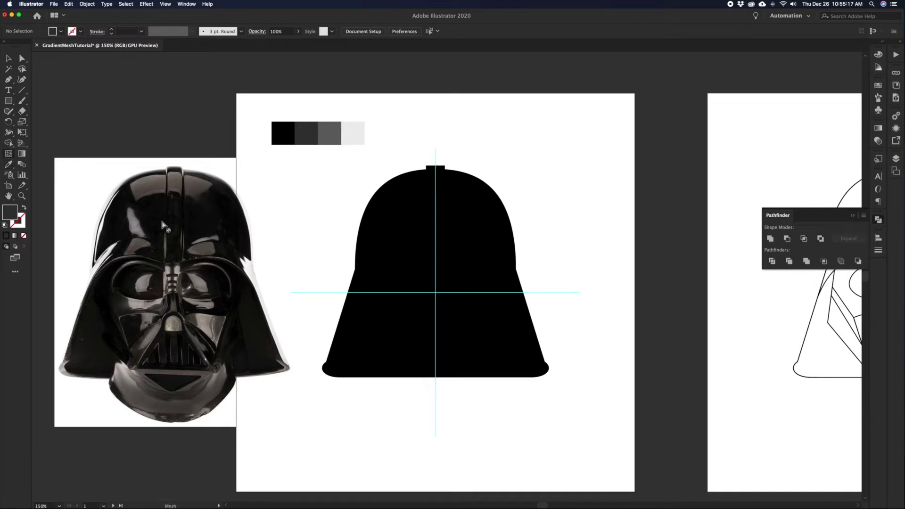
click(401, 249)
key(v)
click(311, 233)
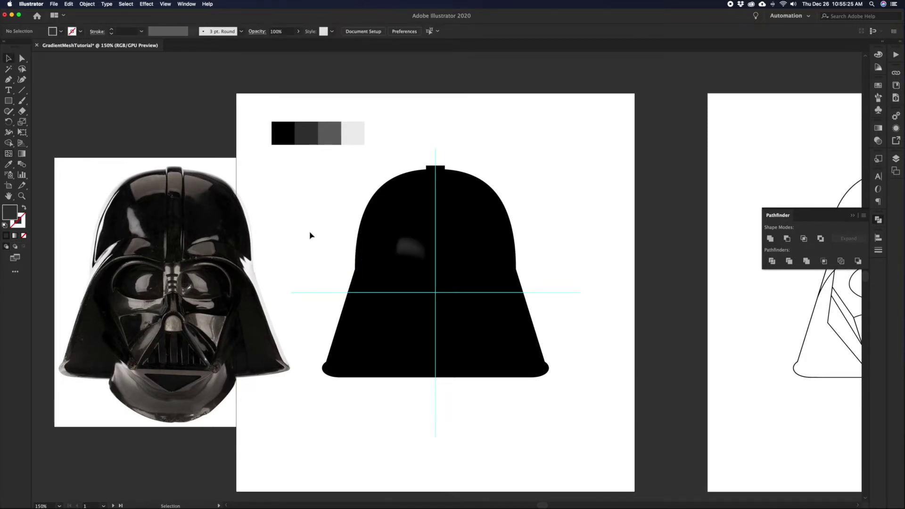
Move the mesh point on the ridge-side edge of the inner brow piece inward with Direct Selection
click(407, 250)
key(a)
drag(402, 245, 423, 258)
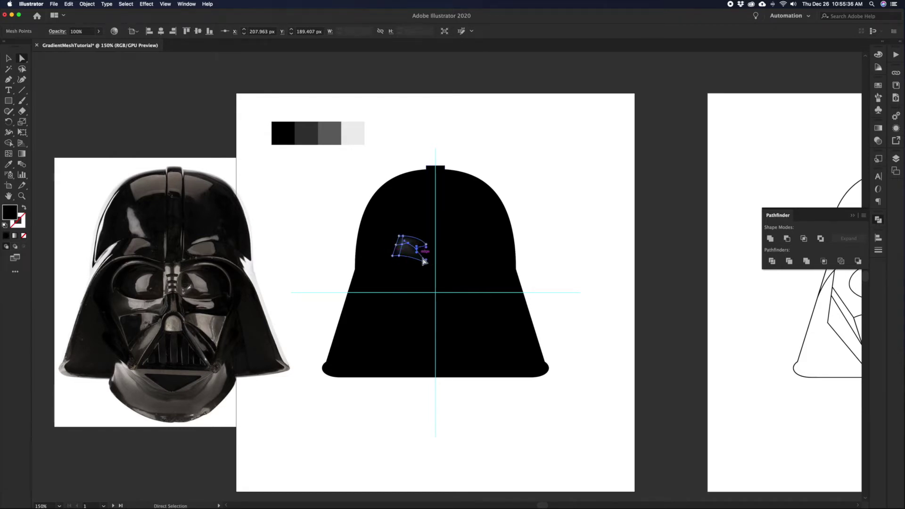
key(v)
click(309, 249)
Adjust the mesh handles near the lower ridge-side corner of the inner brow piece to taper its highlight
key(z)
click(403, 251)
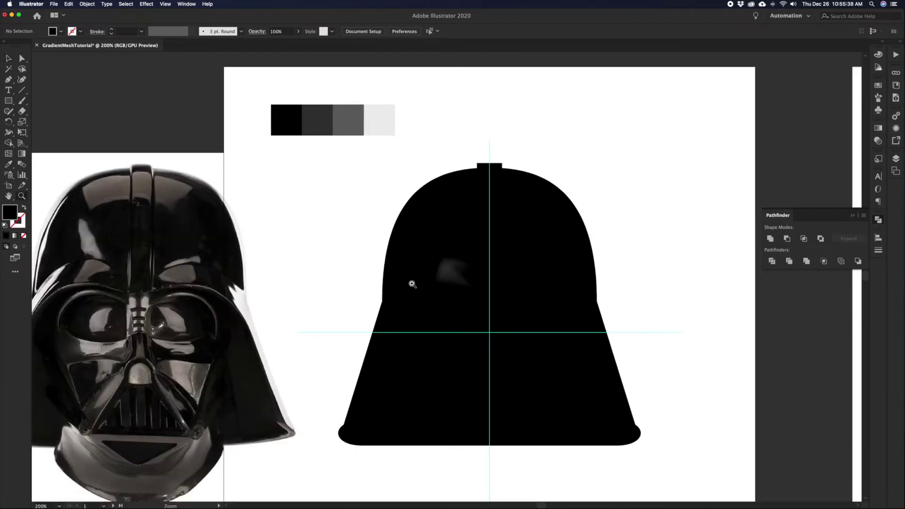
scroll(420, 276, down, 2)
key(v)
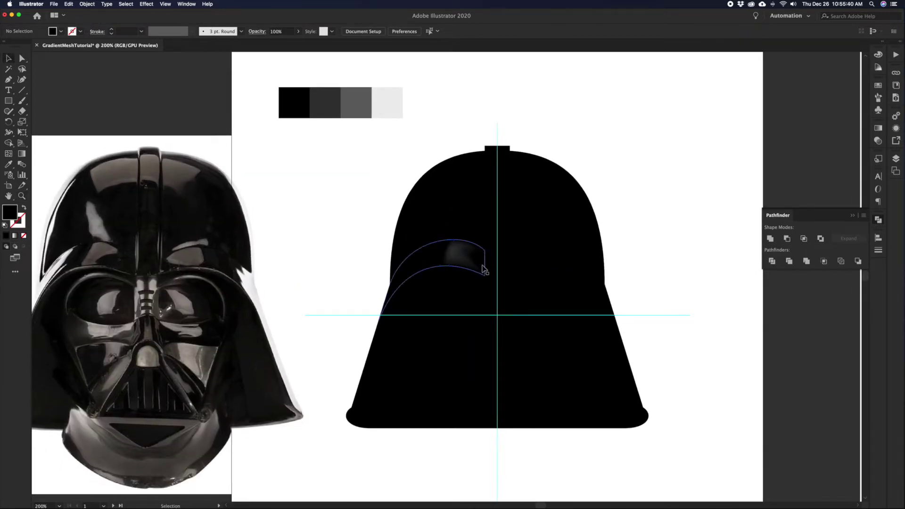
click(482, 270)
key(a)
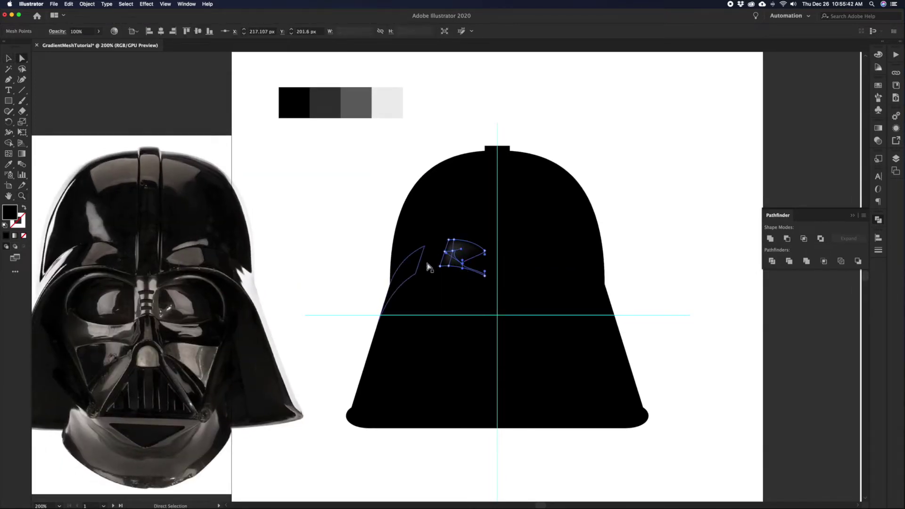
key(v)
click(312, 226)
Extend the central mesh point's handle toward the ridge and refine the inward-bent ridge-side edge of the inner brow piece
click(459, 248)
key(a)
drag(458, 249, 470, 249)
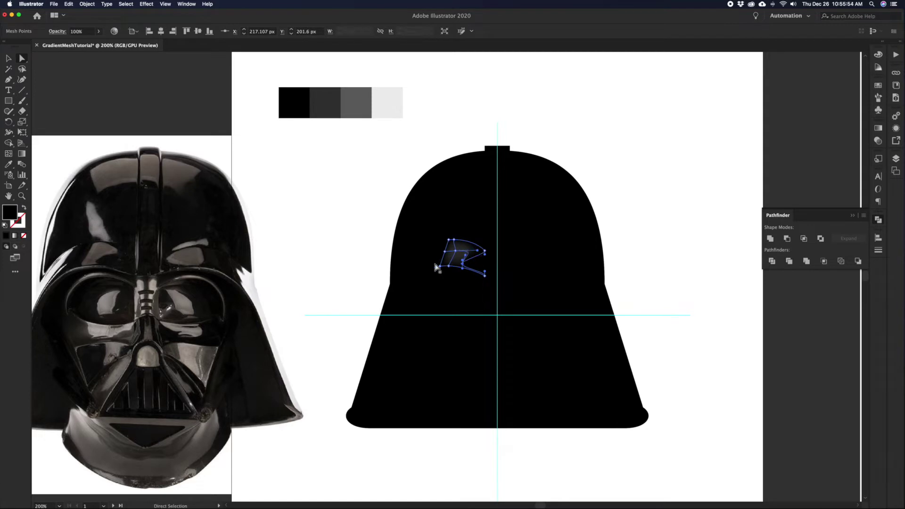
click(303, 236)
click(466, 268)
mouse_move(467, 270)
mouse_down()
mouse_move(486, 263)
mouse_move(474, 275)
mouse_move(469, 258)
mouse_up()
drag(462, 257, 463, 257)
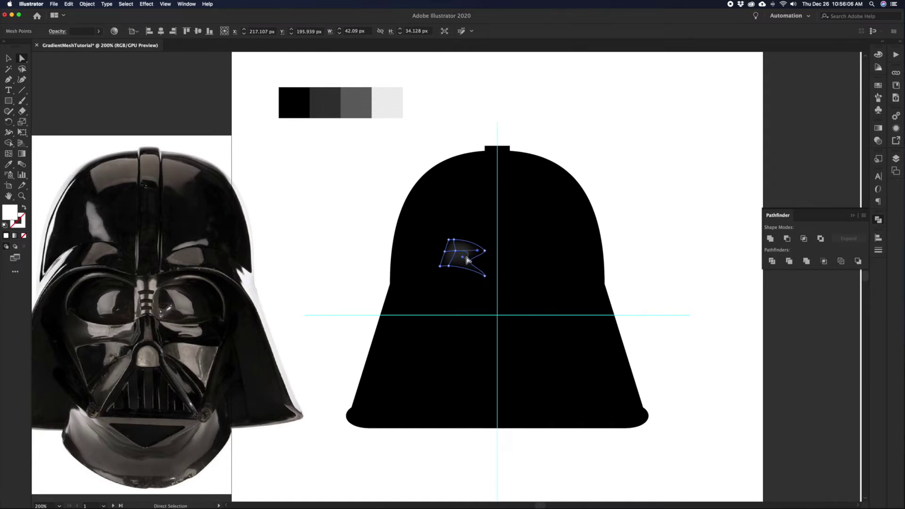
Try scaling the shaded inner brow piece down to about 34 by 28 px
key(v)
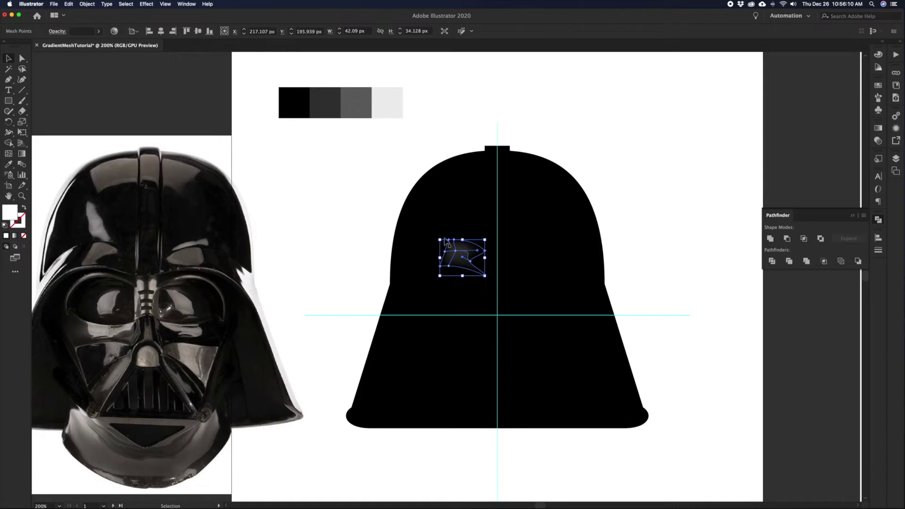
drag(484, 239, 481, 241)
click(486, 269)
click(467, 263)
click(335, 244)
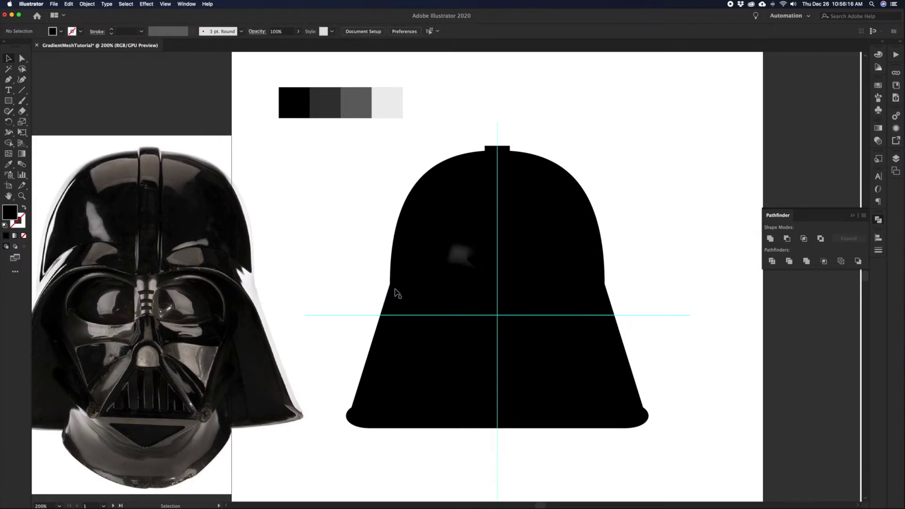
click(467, 255)
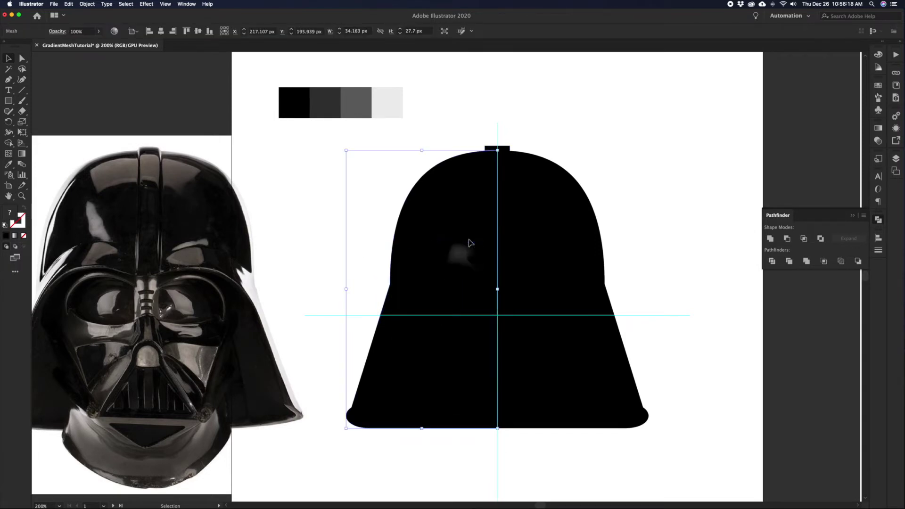
click(469, 243)
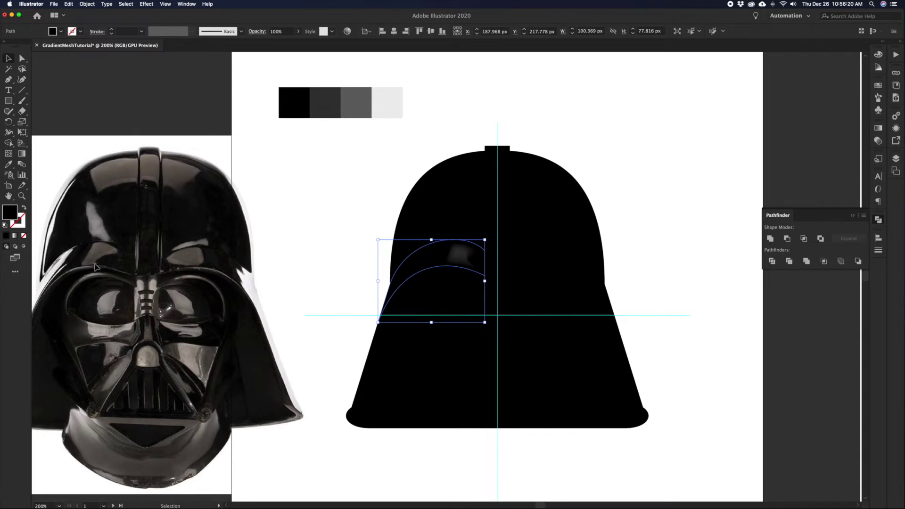
click(467, 255)
drag(490, 238, 483, 240)
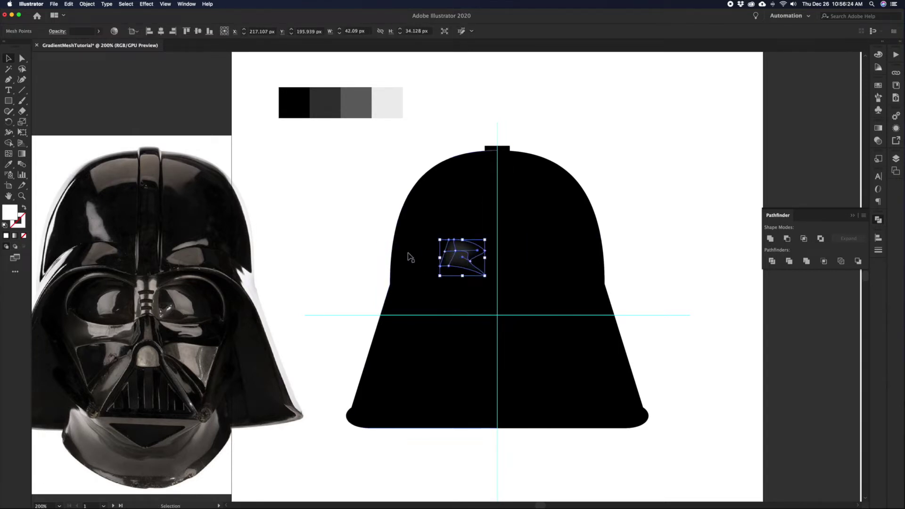
With nothing selected, sample the light gray EDEDED swatch and add a gradient mesh point near the outer edge of the left brow's outer piece
click(426, 259)
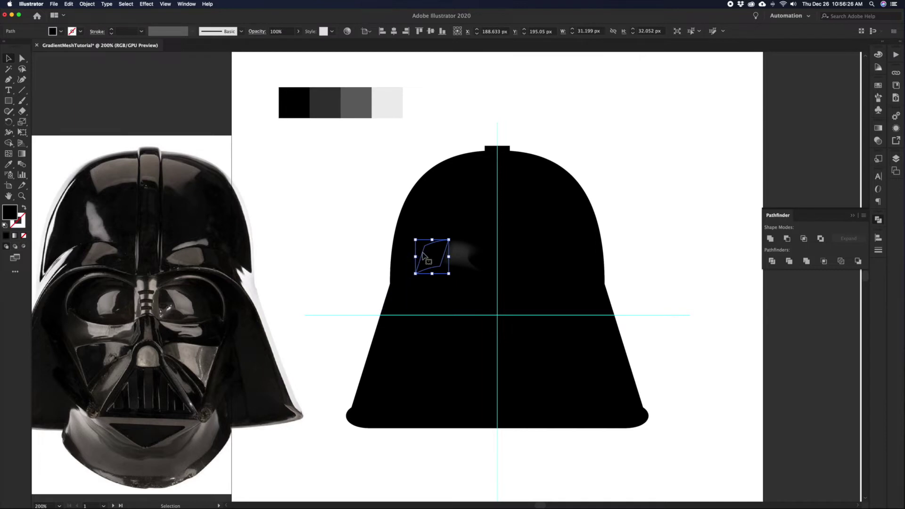
click(421, 254)
click(357, 207)
key(i)
click(383, 104)
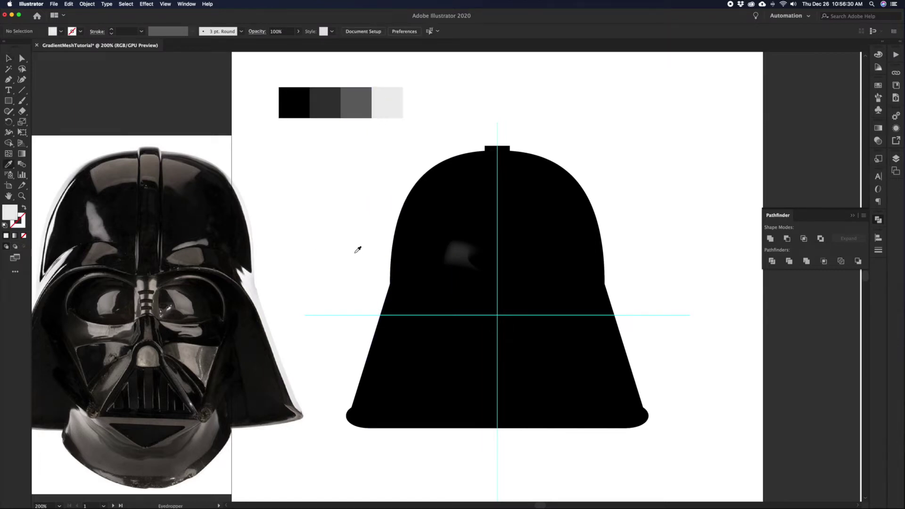
click(9, 154)
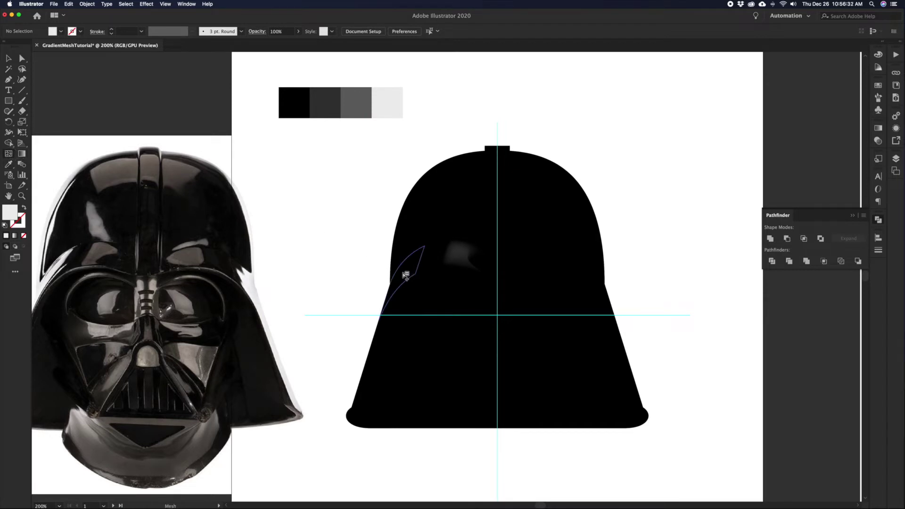
click(391, 294)
key(v)
click(330, 278)
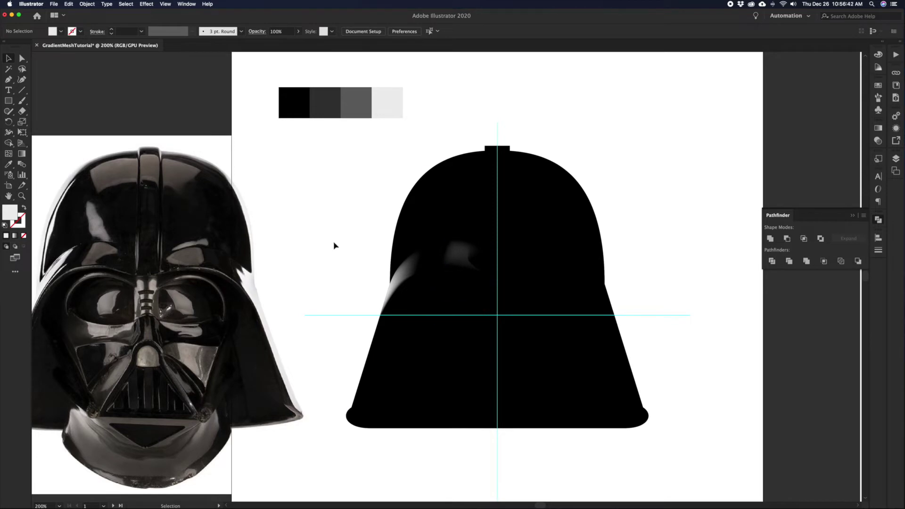
Duplicate the left brow's three pieces, reflect the copy vertically, and place it symmetrically across the vertical center guide
drag(349, 232, 341, 220)
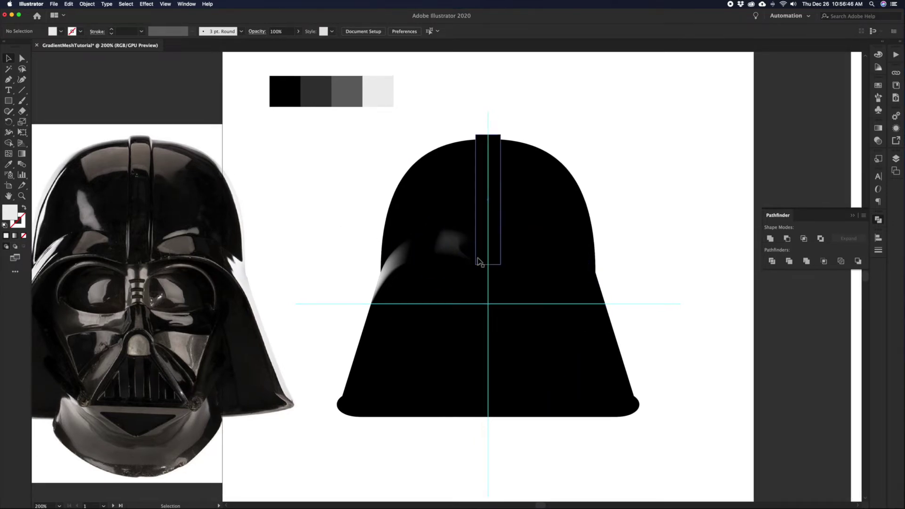
click(455, 259)
click(439, 252)
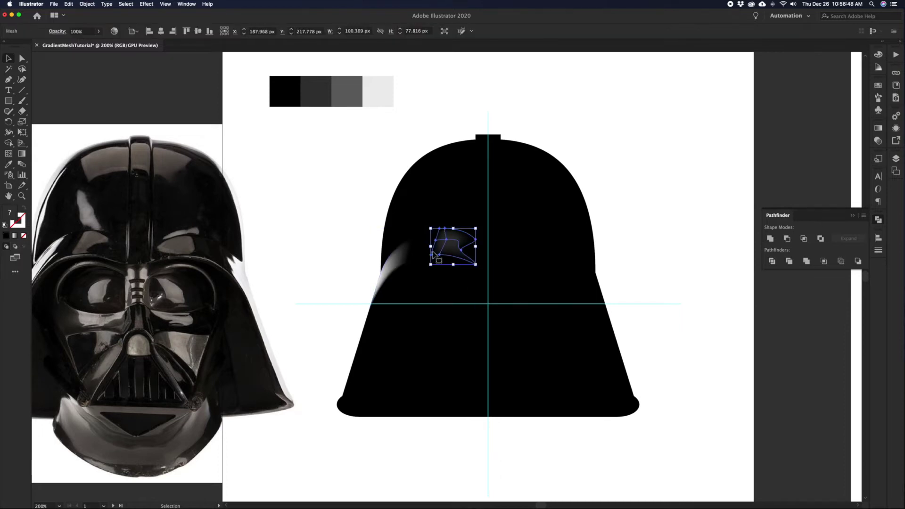
shift+click(415, 250)
shift+click(397, 255)
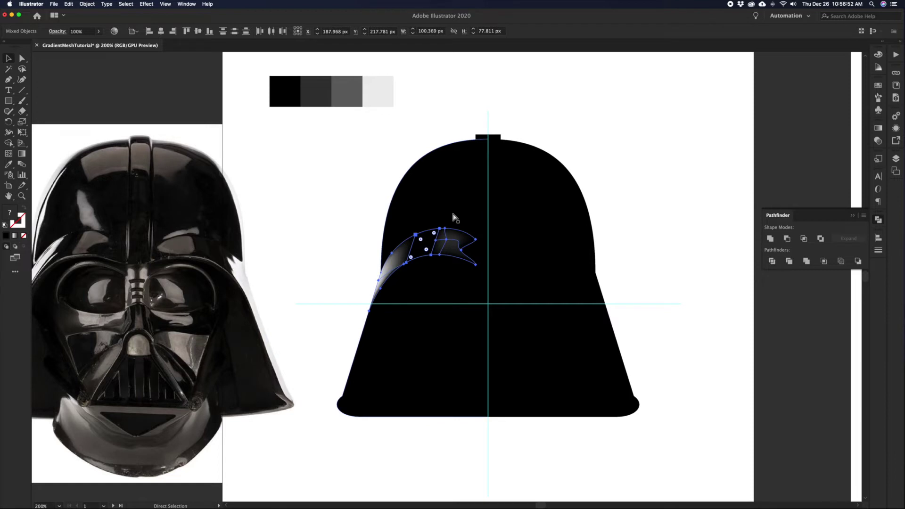
key(v)
right_click(447, 241)
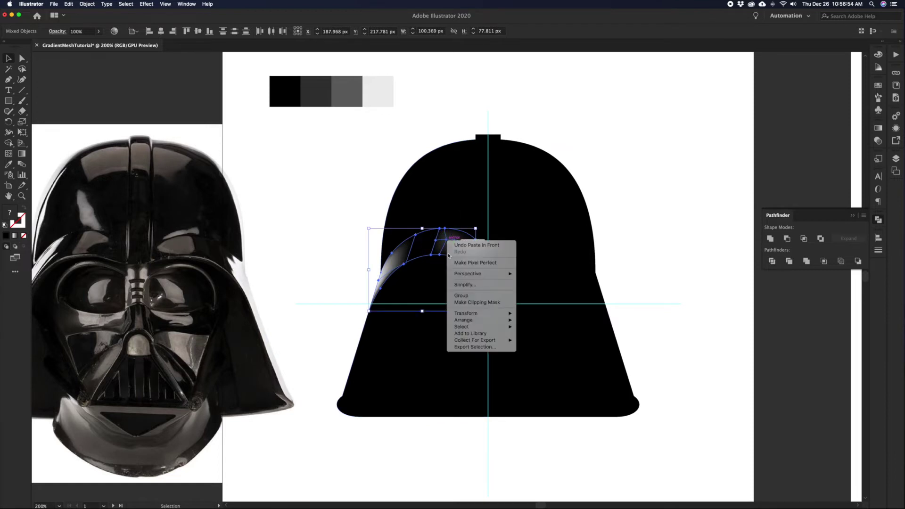
mouse_move(466, 312)
click(537, 338)
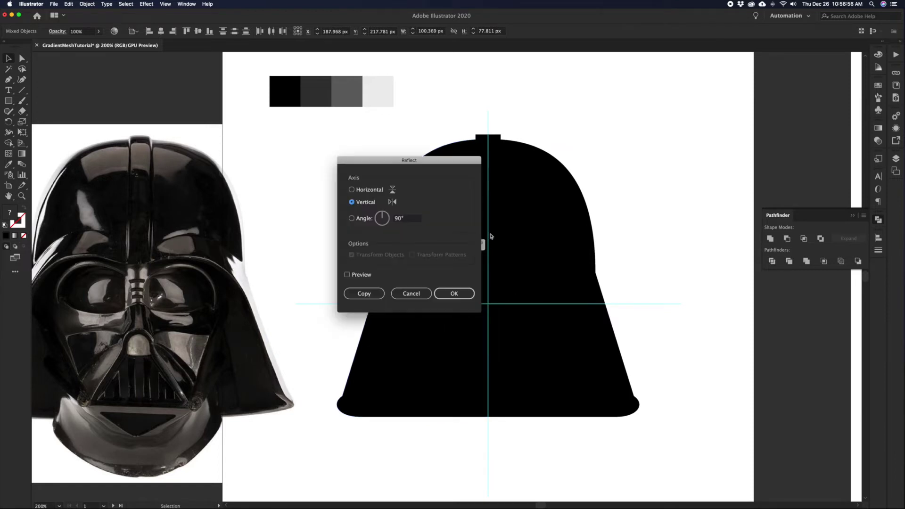
key(Return)
drag(406, 251, 542, 255)
click(635, 253)
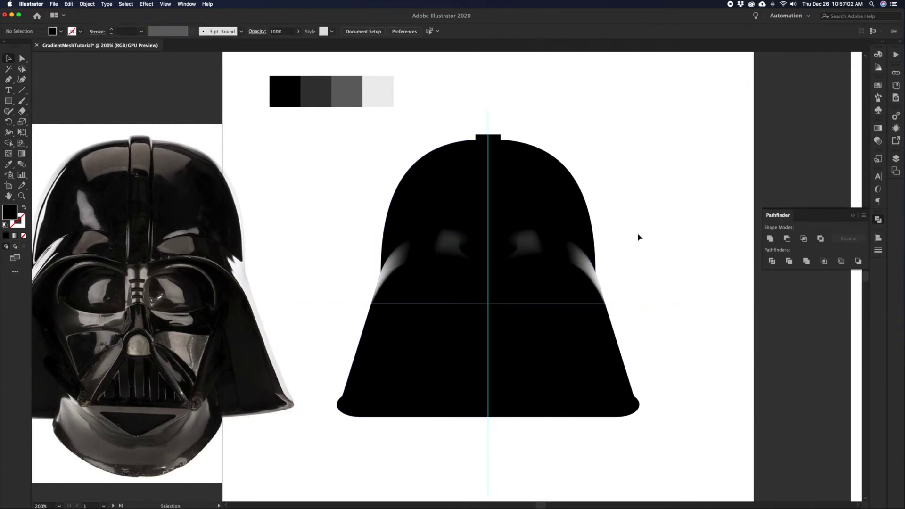
Move the inward-bent ridge-side mesh point of the right brow's inner piece closer to the ridge
key(a)
click(517, 249)
drag(517, 250, 524, 240)
Adjust the light gray mesh point's handle on the right brow's outer piece, extending it inward to reshape the highlight
click(585, 264)
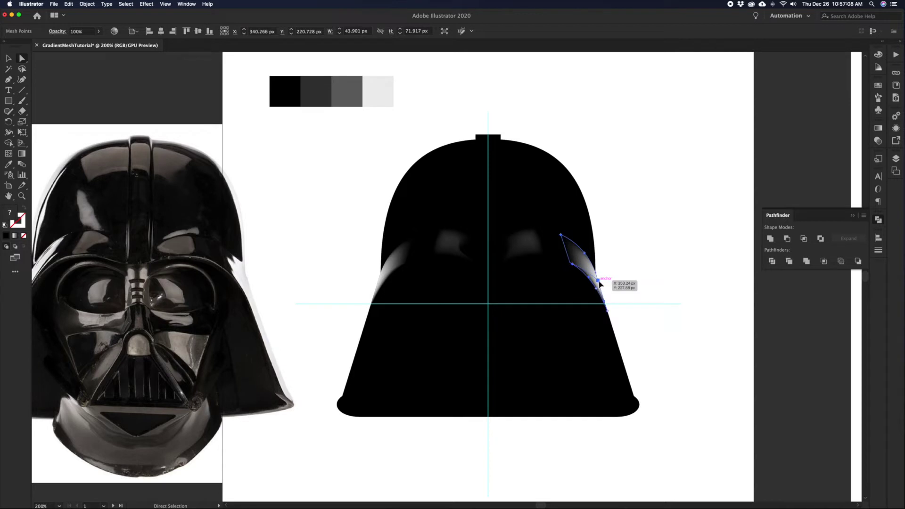
click(598, 282)
click(591, 275)
drag(598, 281, 594, 274)
key(super+z)
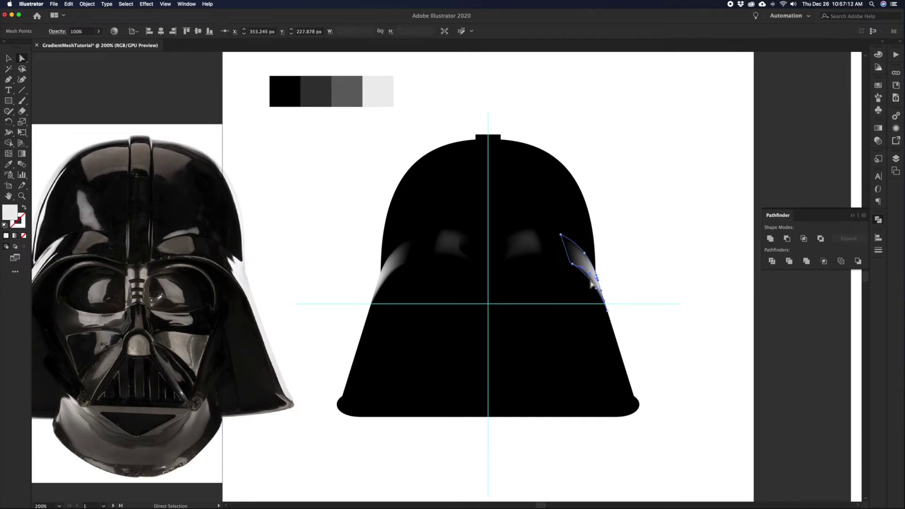
drag(592, 277, 583, 265)
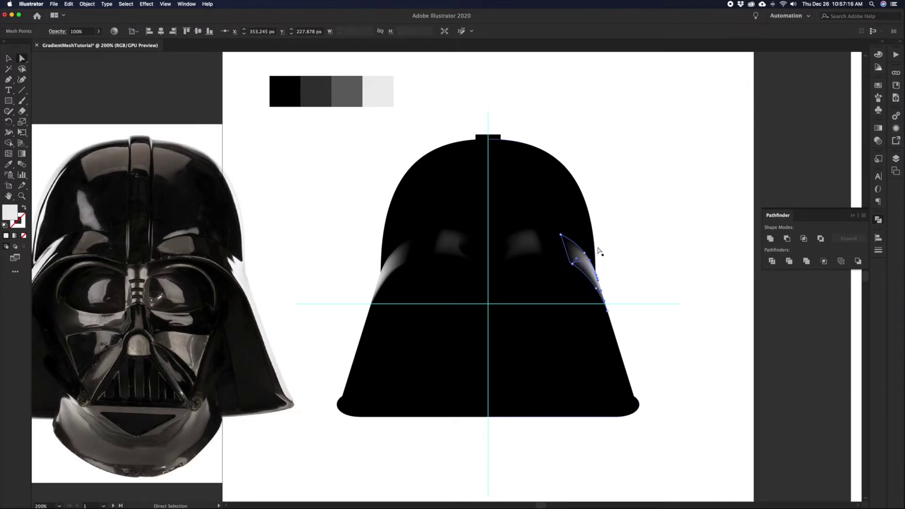
click(614, 244)
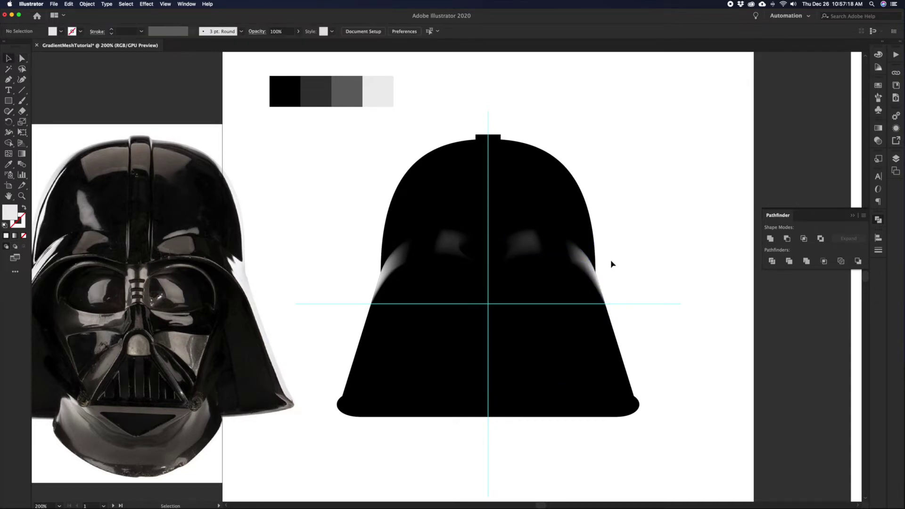
Shift the inward-bent ridge-side mesh point of the left brow's inner piece toward the ridge
click(462, 252)
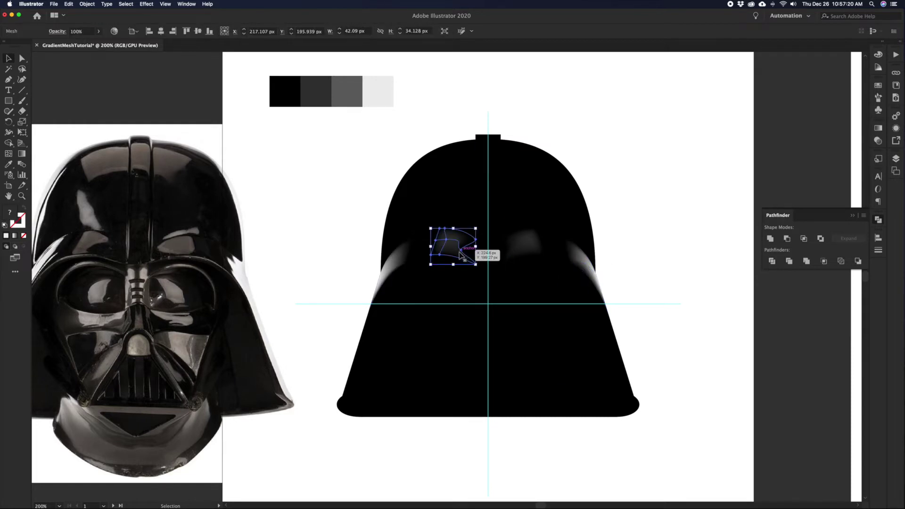
key(a)
drag(462, 252, 468, 253)
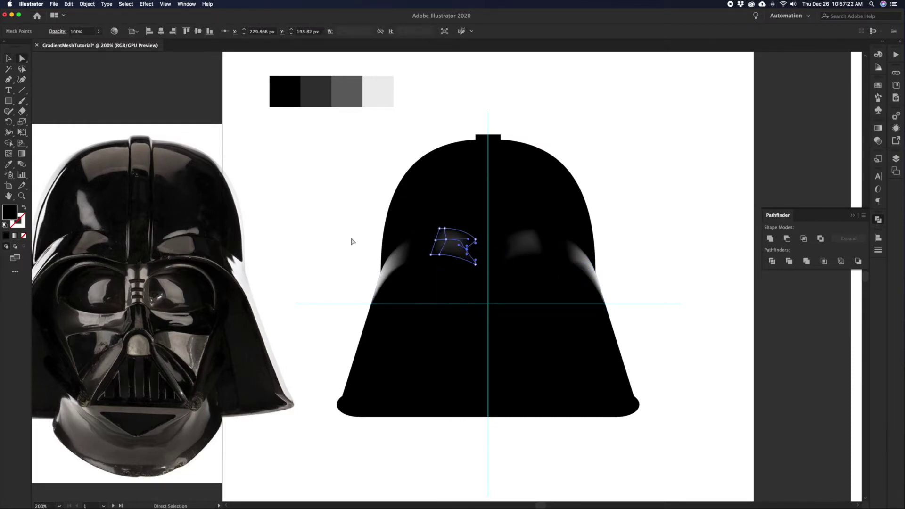
key(v)
click(342, 174)
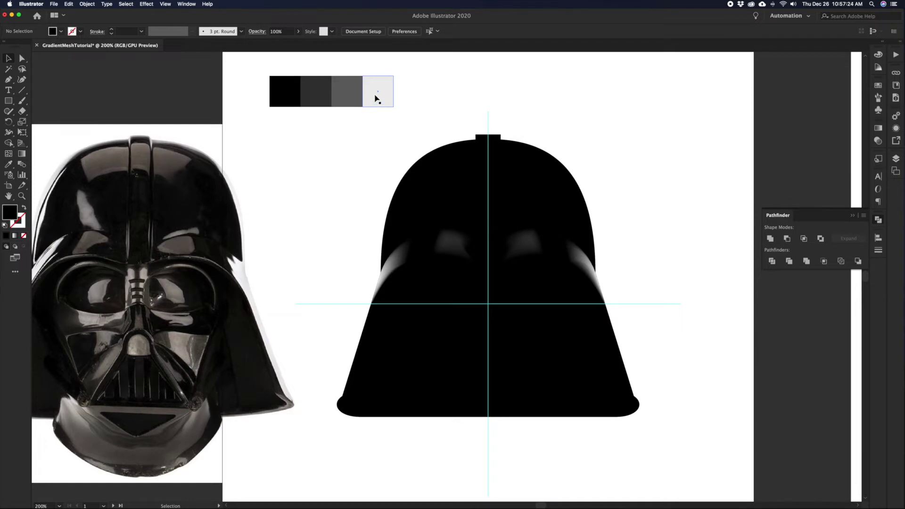
Sample the medium gray swatch and add a gradient mesh point inside the upper part of the right brow's outer piece
key(i)
click(377, 102)
click(355, 94)
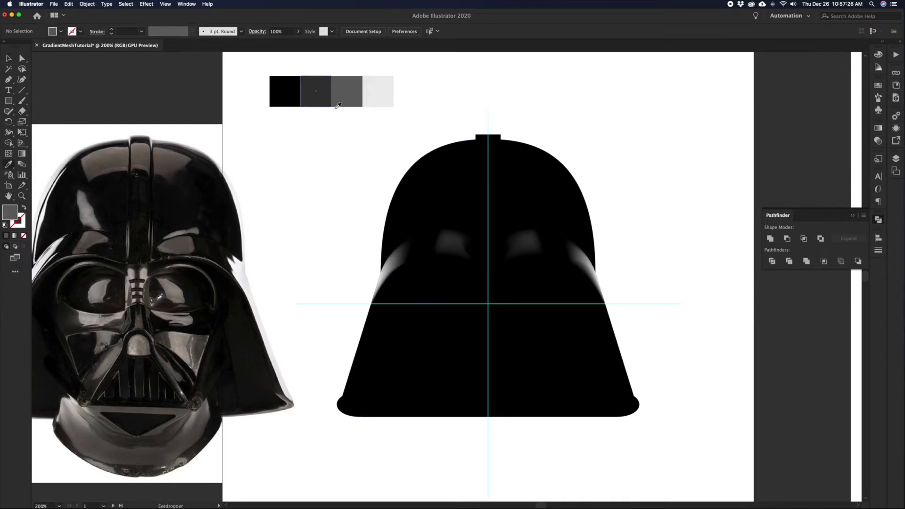
click(8, 153)
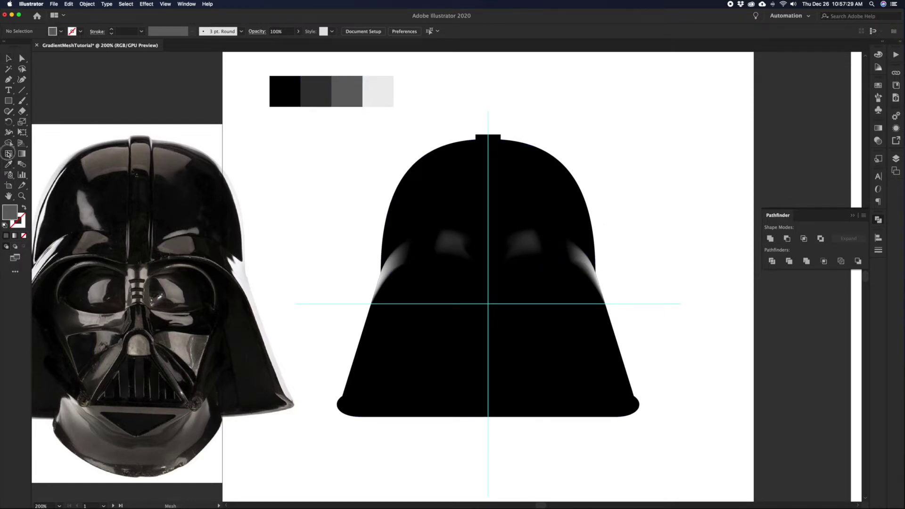
click(573, 246)
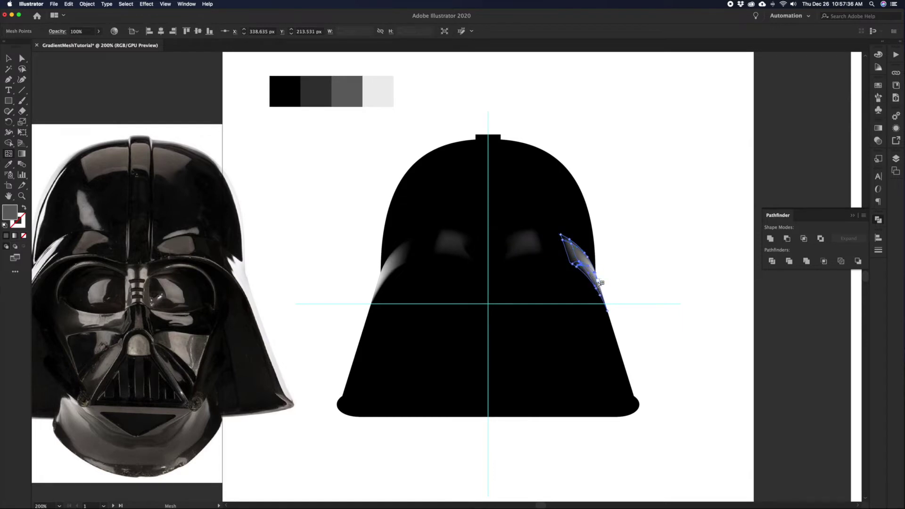
key(v)
click(674, 282)
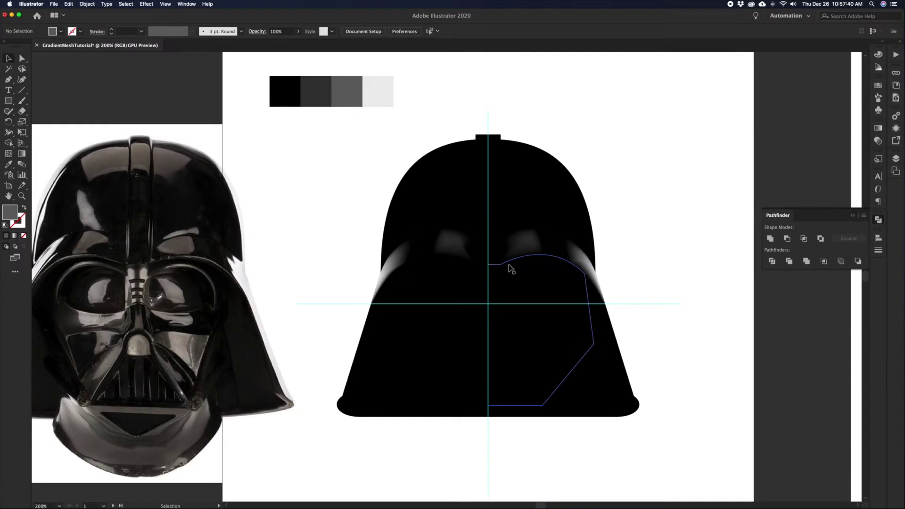
Add a medium gray mesh point near the lower outer corner of the right brow's inner piece
click(21, 154)
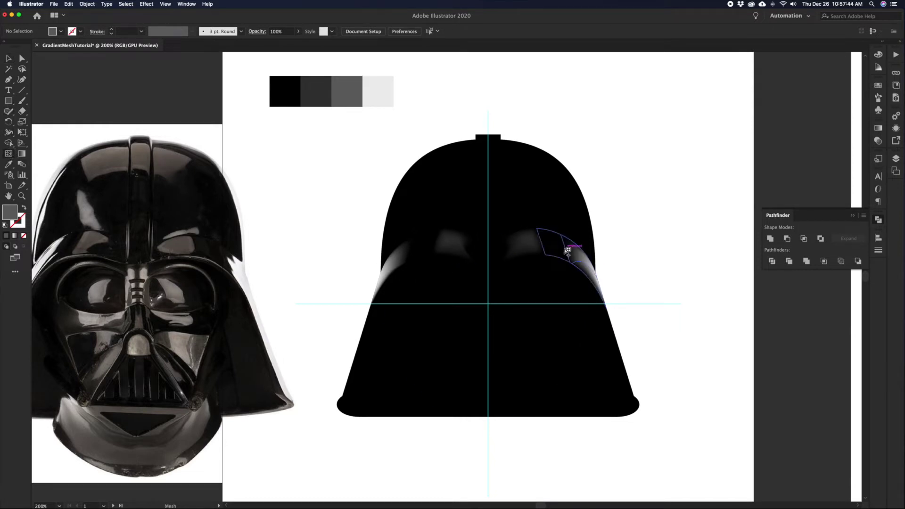
click(540, 249)
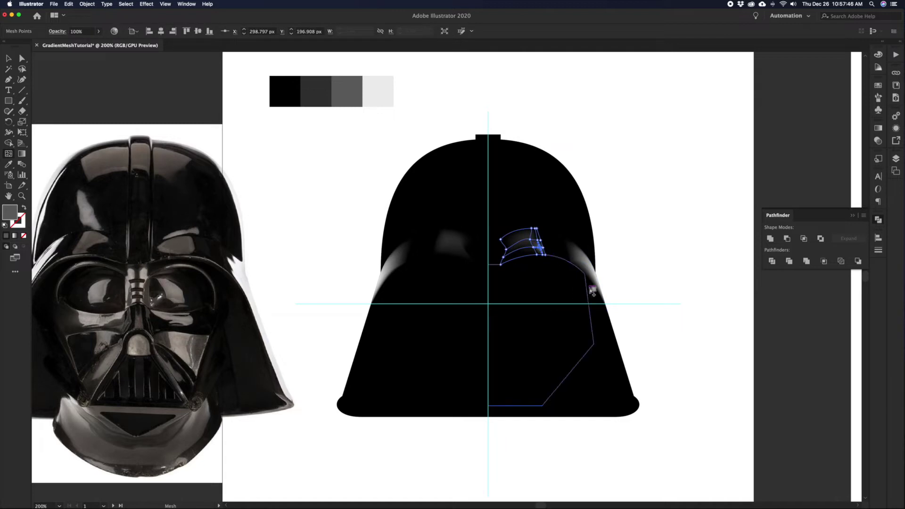
key(v)
click(628, 239)
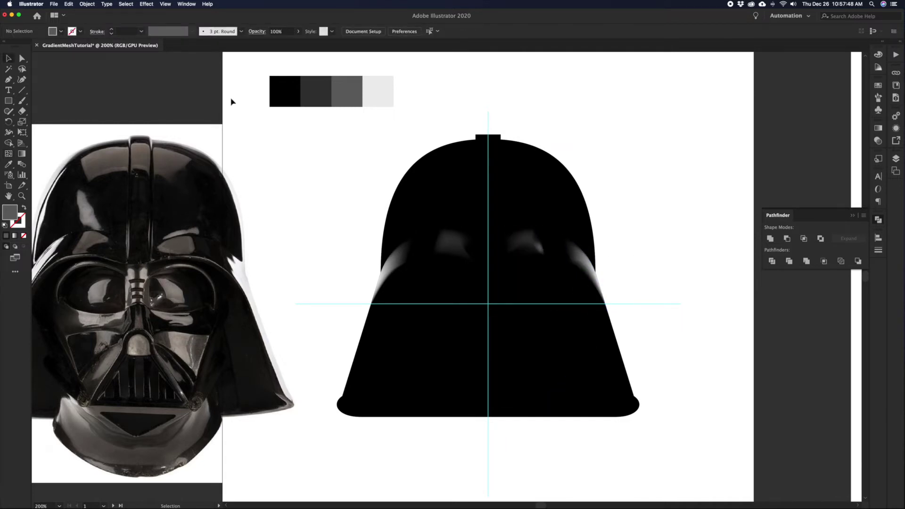
Sample the lightest gray swatch and add a mesh point in the upper ridge-side part of the right brow's inner piece
key(i)
click(377, 92)
click(9, 154)
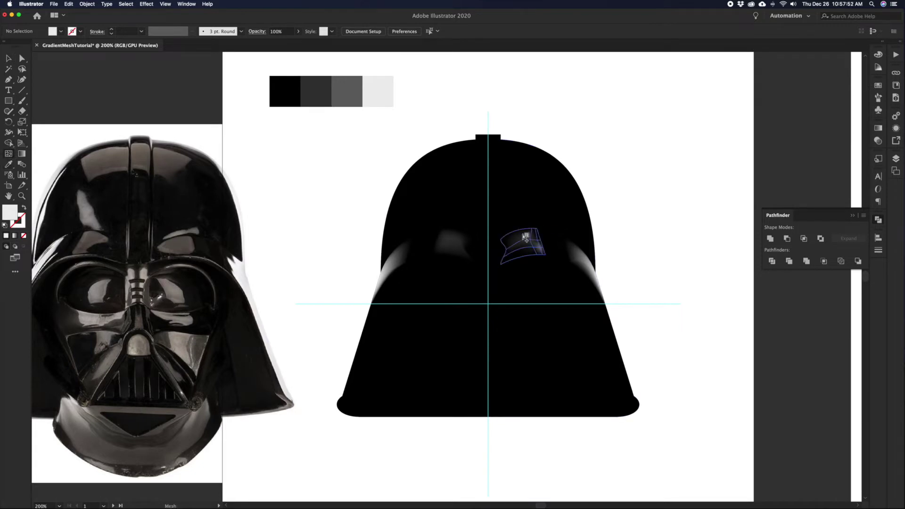
click(519, 238)
key(v)
click(302, 222)
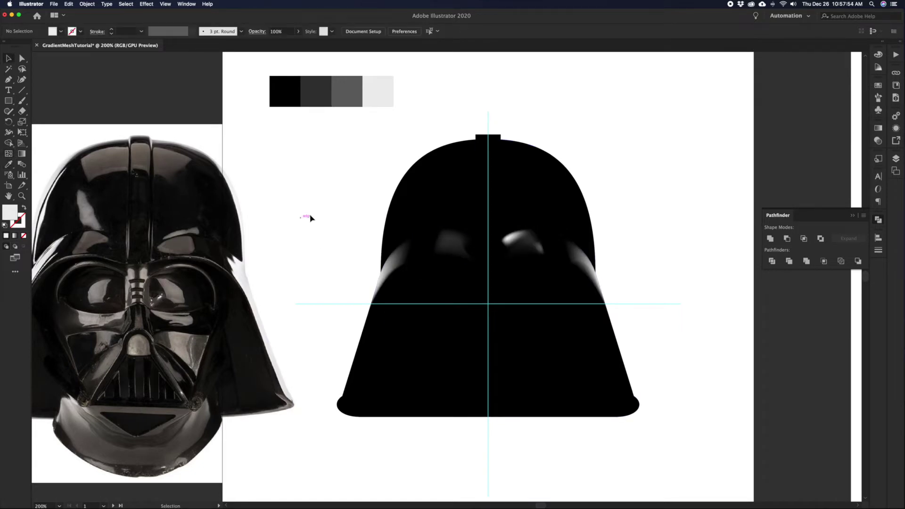
Move the light gray mesh point toward the ridge and lower the opacity to 24%
key(a)
drag(518, 238, 512, 241)
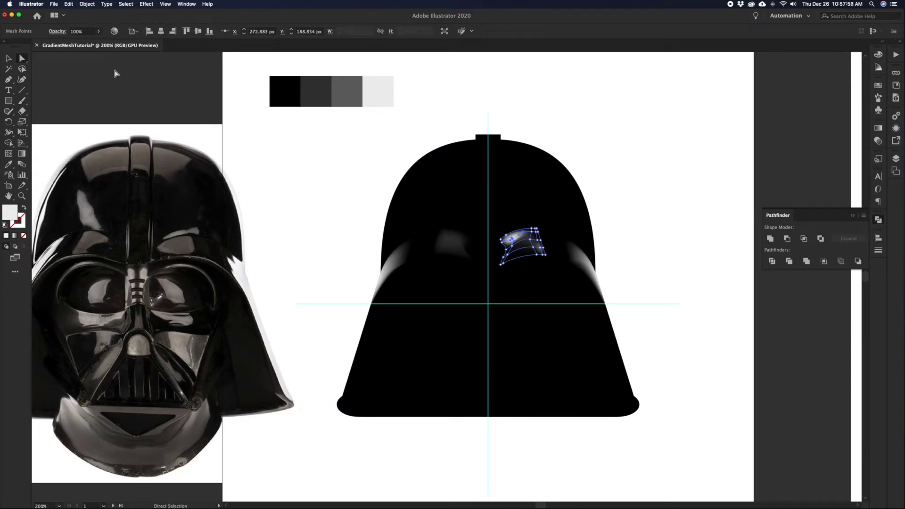
click(97, 33)
drag(95, 43, 72, 44)
click(327, 163)
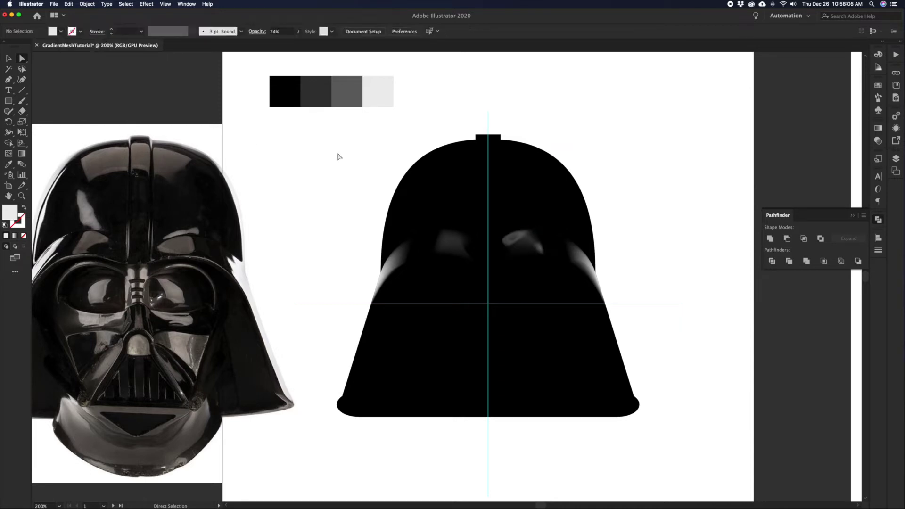
Undo the opacity change and the mesh points added to the right brow's inner piece
key(super+z)
key(super+z)
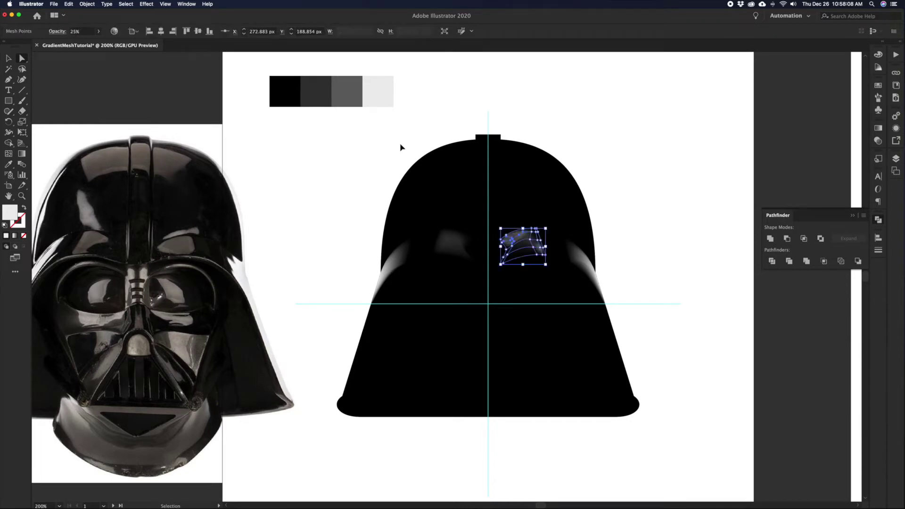
key(super+z)
click(627, 212)
key(v)
click(536, 251)
key(Delete)
click(546, 250)
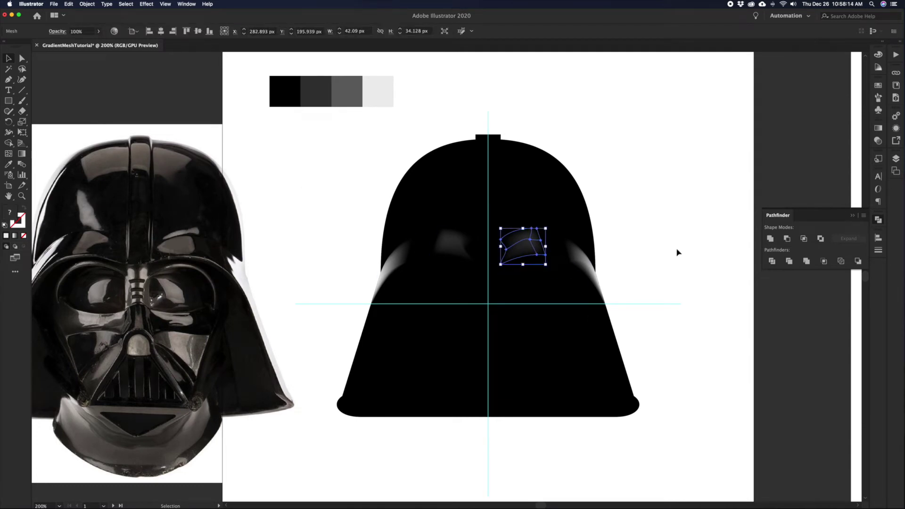
click(695, 244)
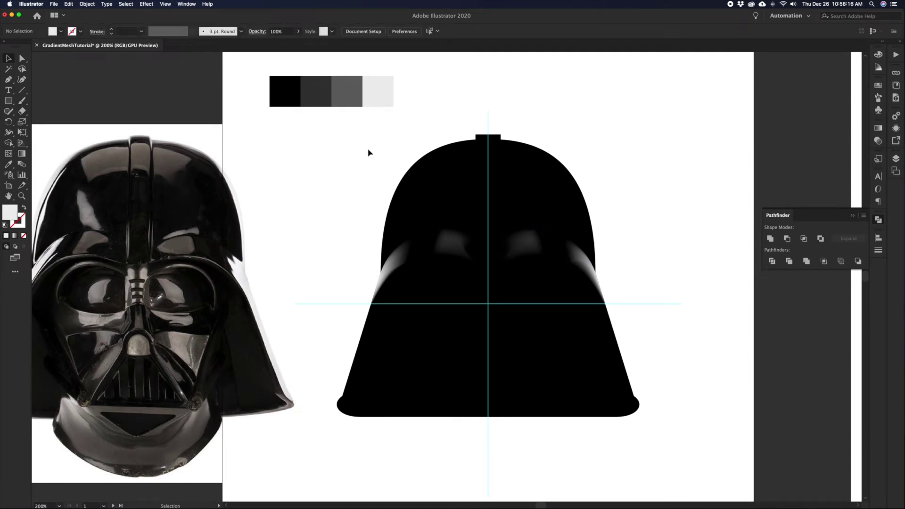
Add a light gray mesh point near the upper edge of the right brow's inner piece and adjust its outward handle
key(u)
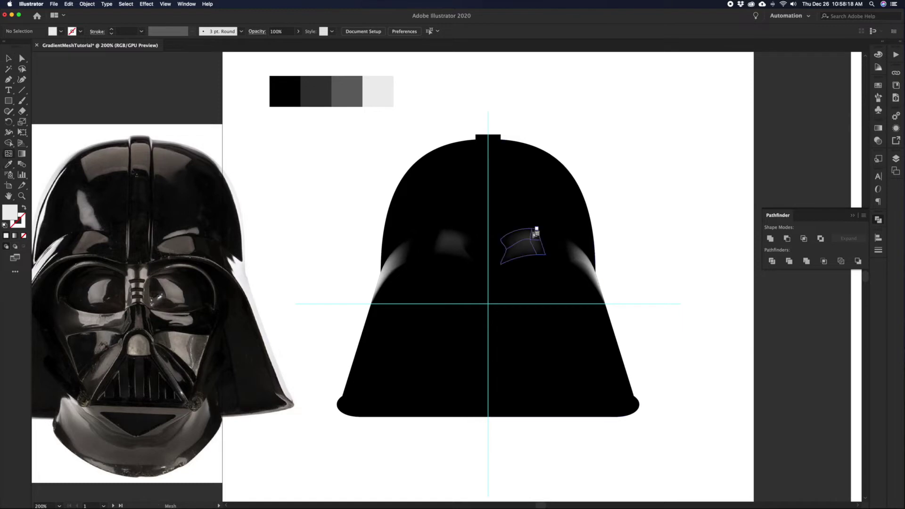
click(528, 237)
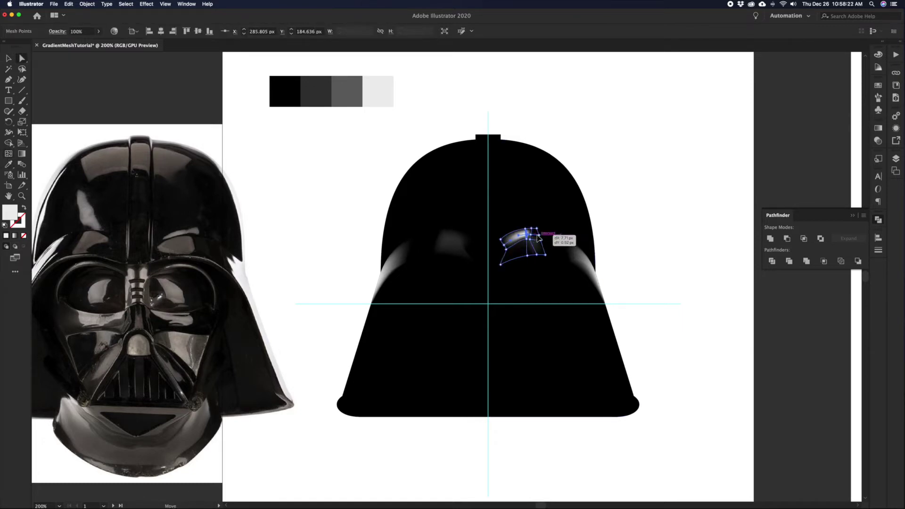
key(a)
drag(531, 235, 532, 238)
Try repositioning the mesh point beside the new highlight toward the outer edge of the right brow's inner piece
key(v)
click(660, 275)
key(a)
drag(533, 242, 541, 240)
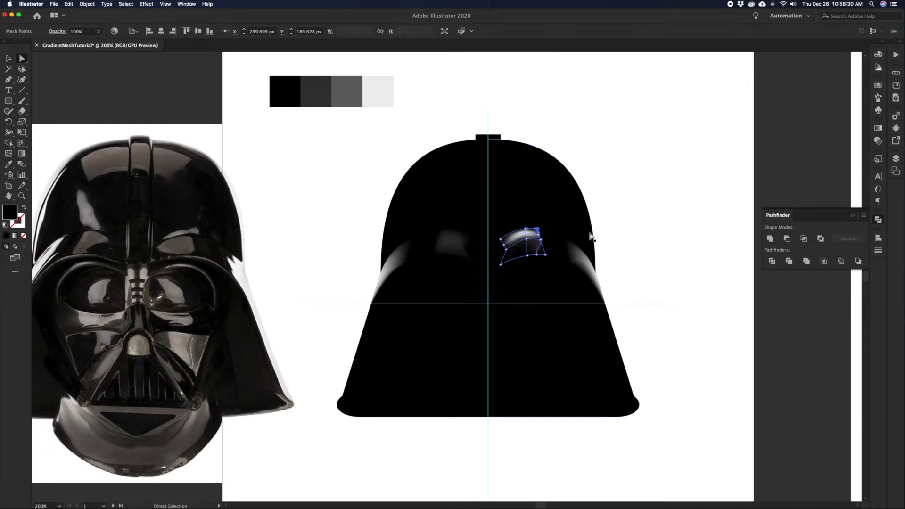
key(v)
click(649, 231)
Undo the recent mesh point adjustments on the right brow's inner piece and clear the selection
key(super+z)
key(super+z)
key(super+z)
key(super+z)
key(super+z)
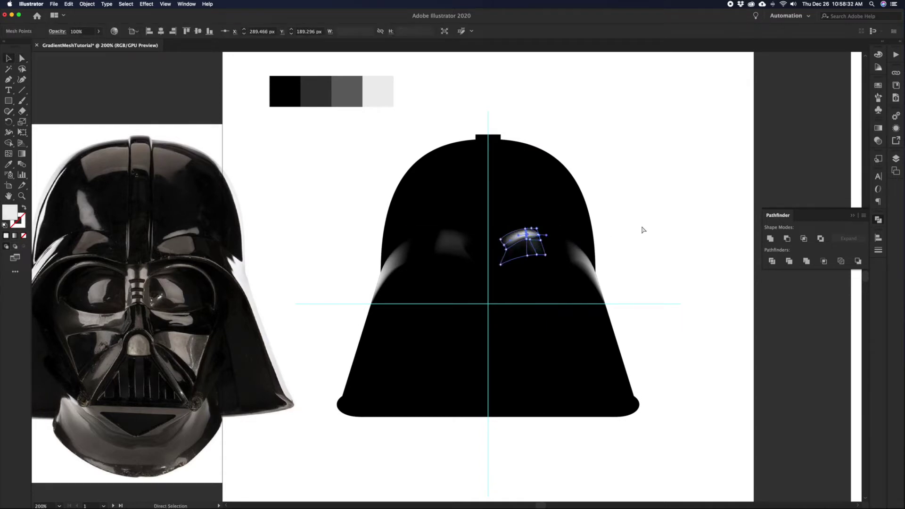
click(609, 230)
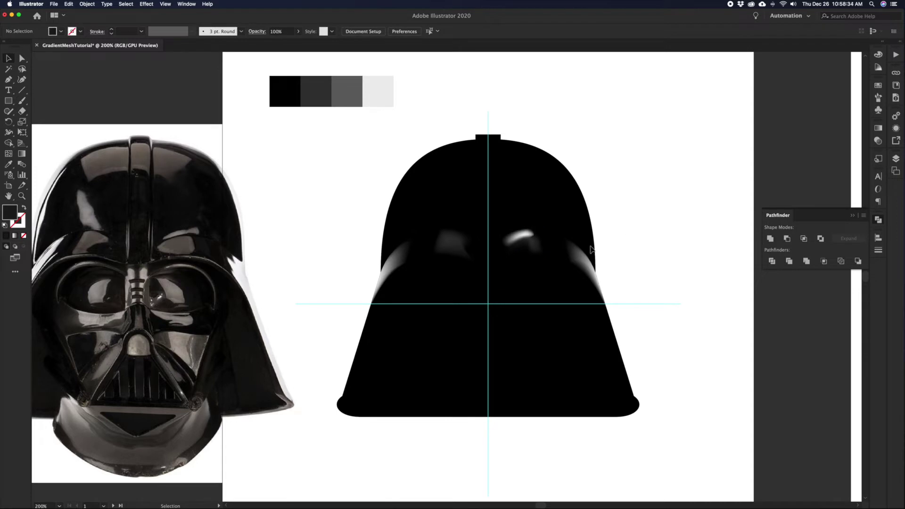
Recolor the bright highlight mesh point on the right brow's inner piece with the medium gray swatch
key(a)
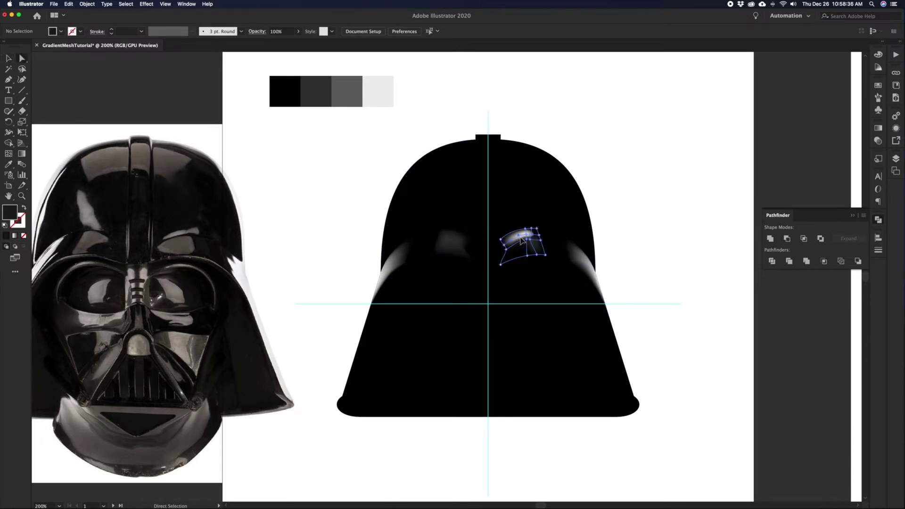
click(521, 240)
key(i)
key(a)
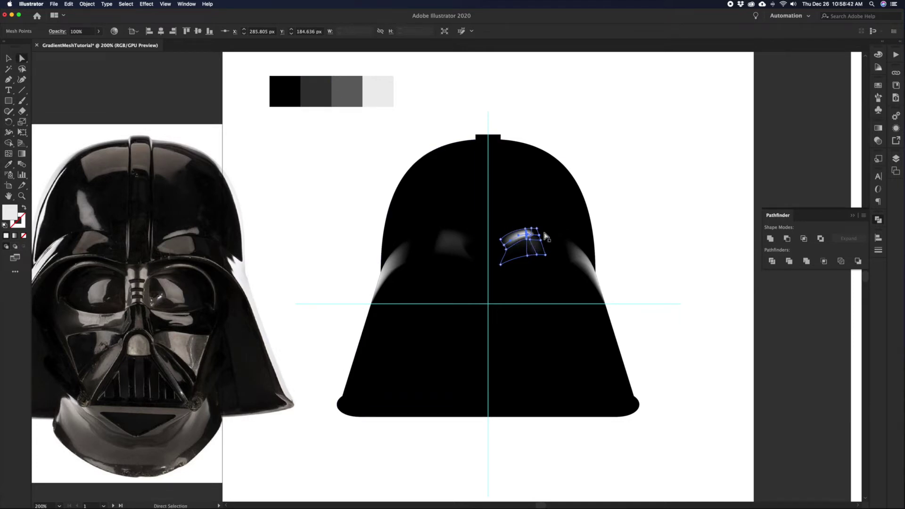
click(600, 196)
click(526, 236)
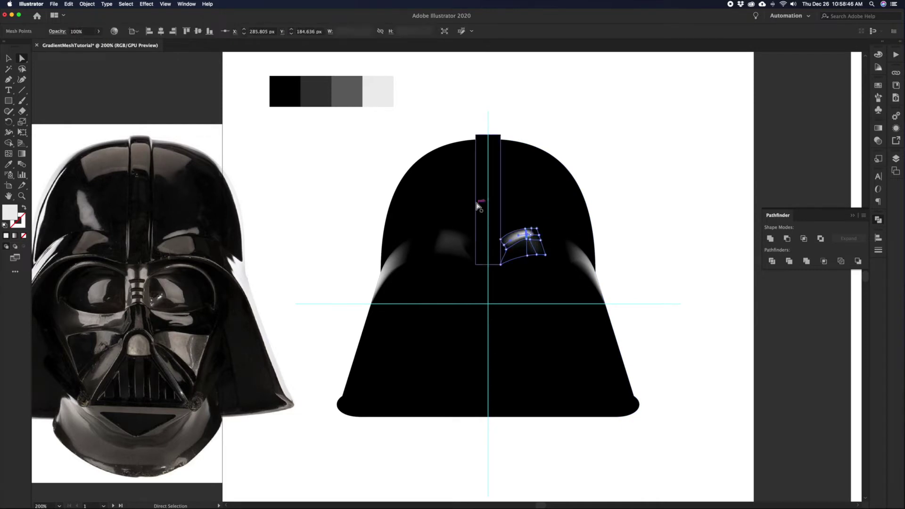
key(i)
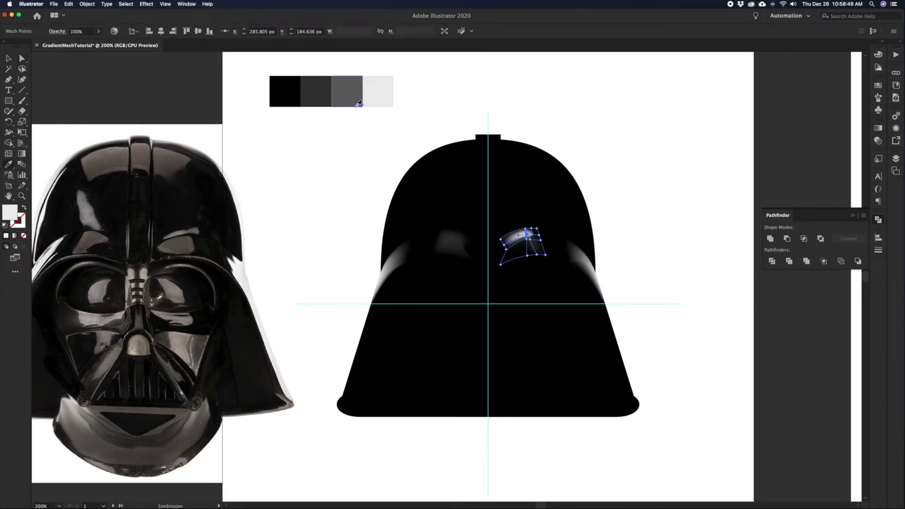
click(357, 91)
key(v)
click(345, 178)
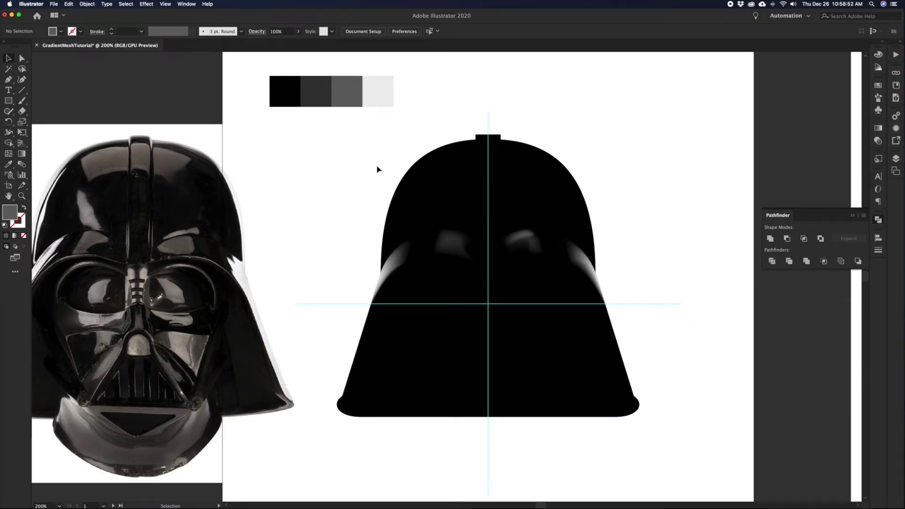
click(440, 196)
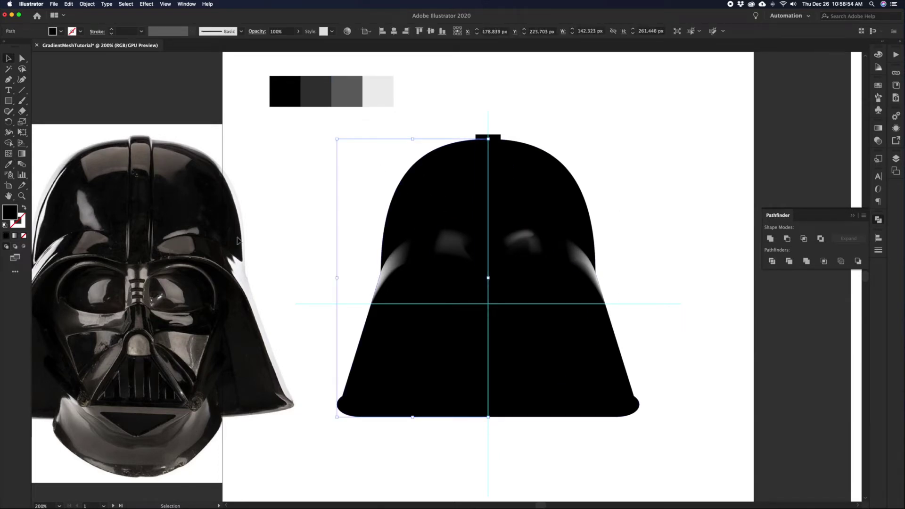
click(453, 241)
click(486, 142)
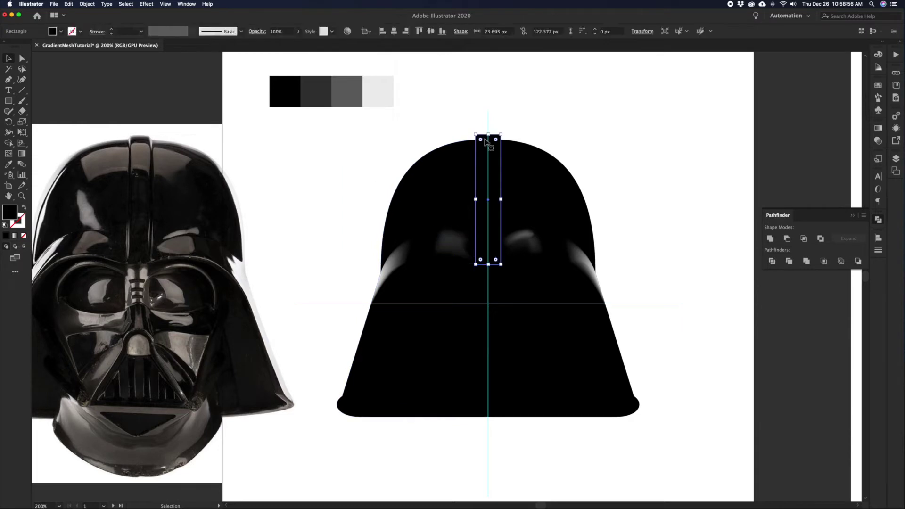
click(589, 135)
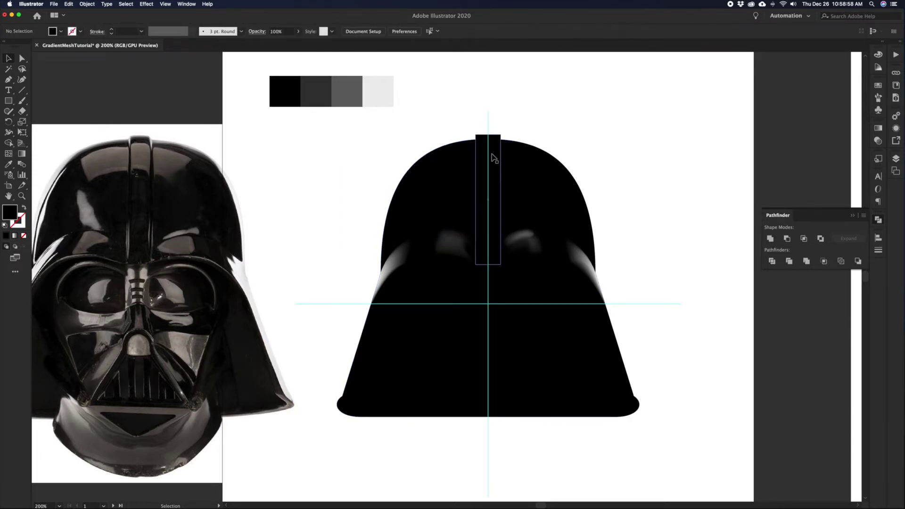
click(446, 163)
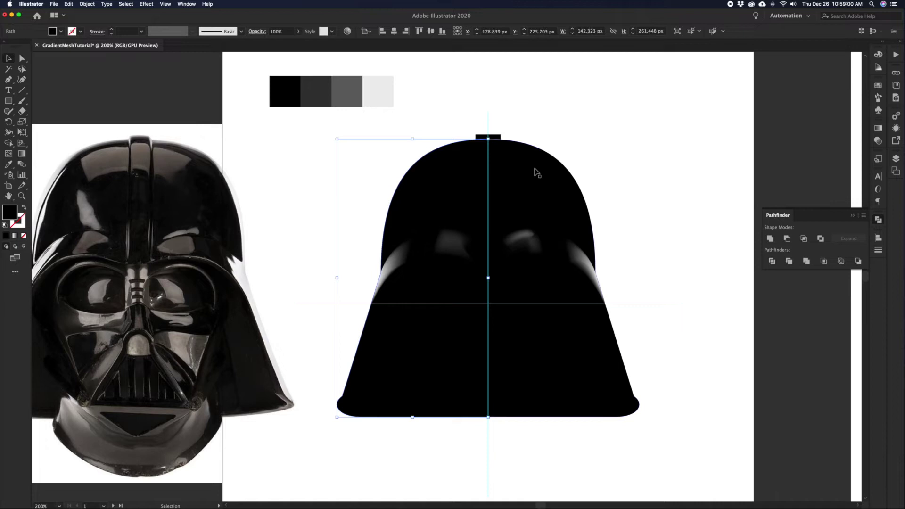
Round the upper corners of the helmet's center strip and lower its top edge to a height of about 121 px
click(498, 149)
key(a)
drag(495, 139, 497, 141)
key(v)
key(super+shift+a)
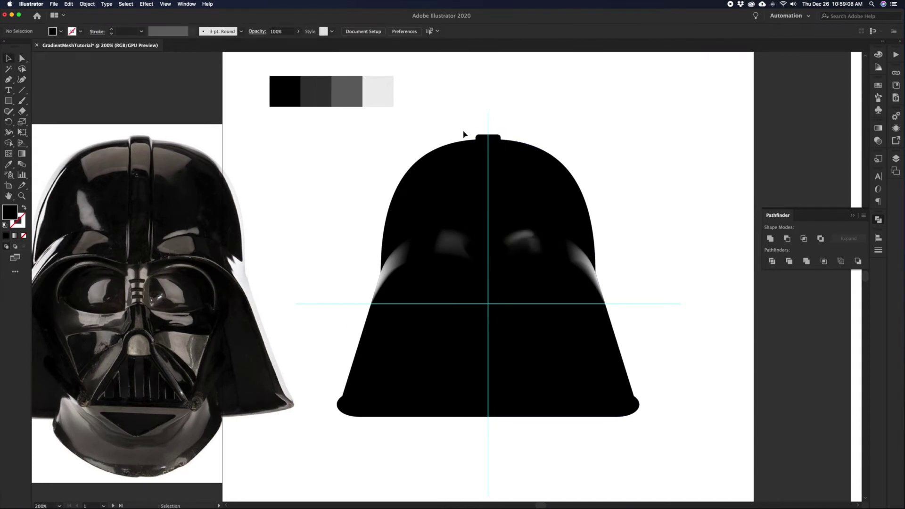
click(488, 137)
drag(488, 135, 487, 139)
click(535, 132)
Draw a black rectangle about 91.5 by 38.6 px centered on the vertical guide near the top of the dome
scroll(565, 171, down, 2)
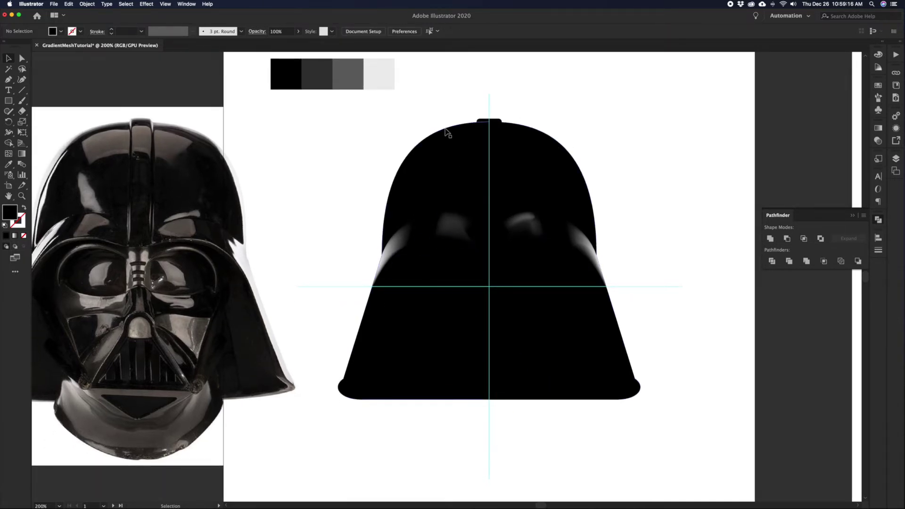
click(435, 152)
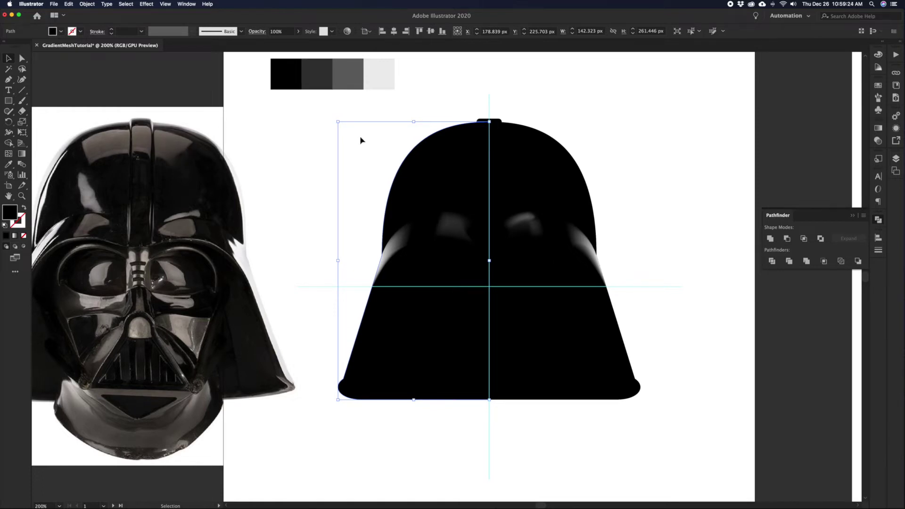
key(m)
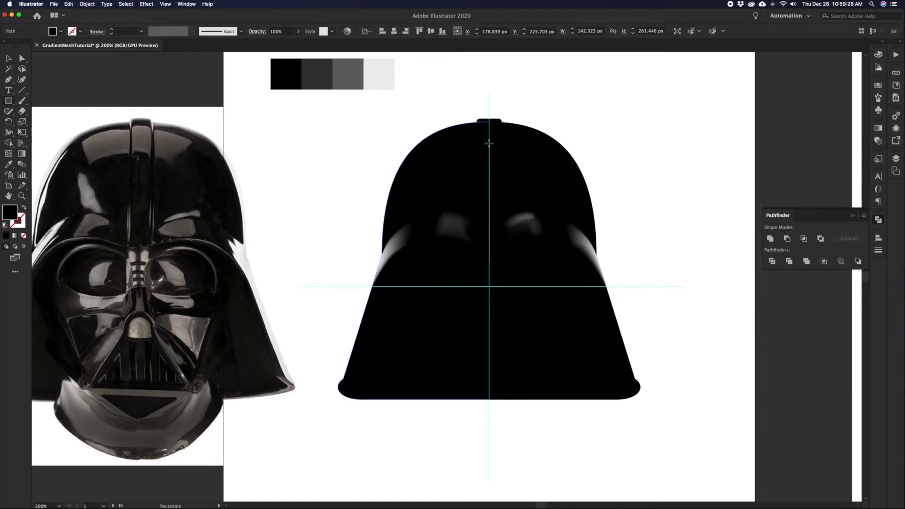
mouse_move(488, 142)
mouse_down()
mouse_move(548, 150)
mouse_move(537, 163)
mouse_up()
key(v)
Apply an Arc envelope warp with a 14% horizontal bend to the rectangle and move it slightly down inside the dome
click(88, 4)
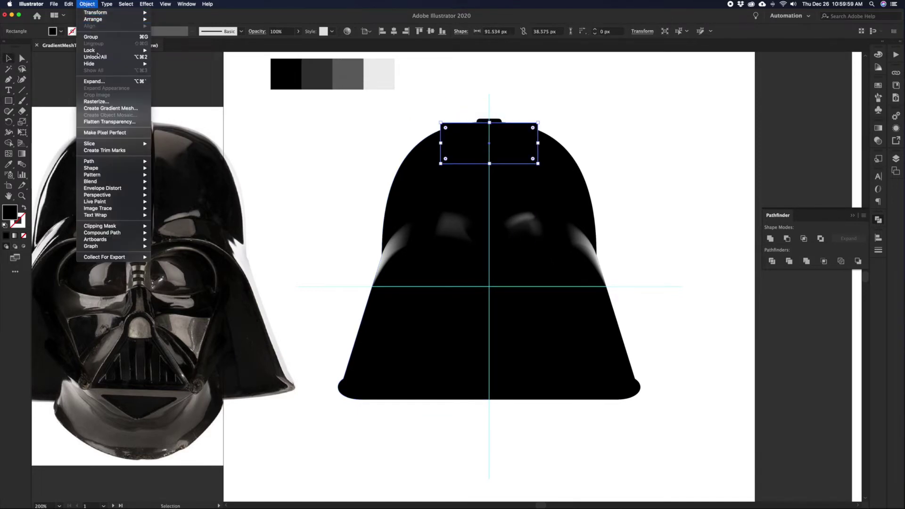
mouse_move(138, 188)
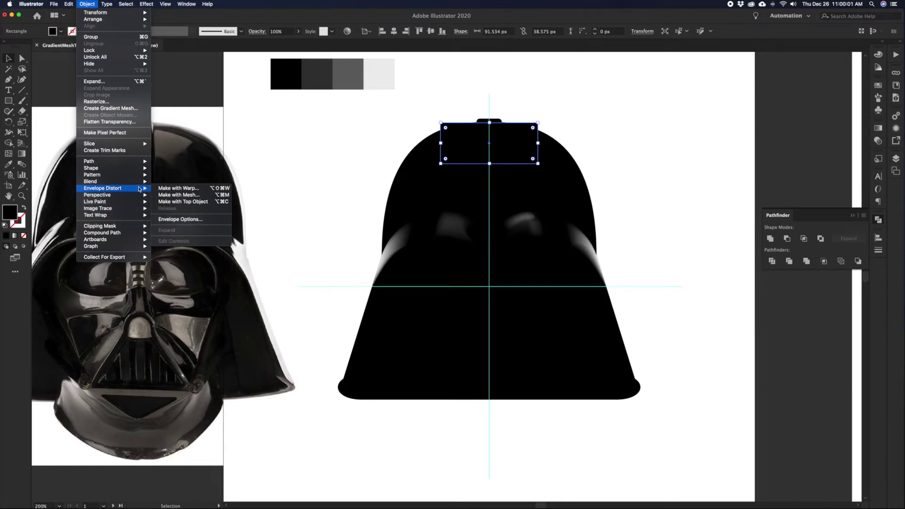
click(177, 188)
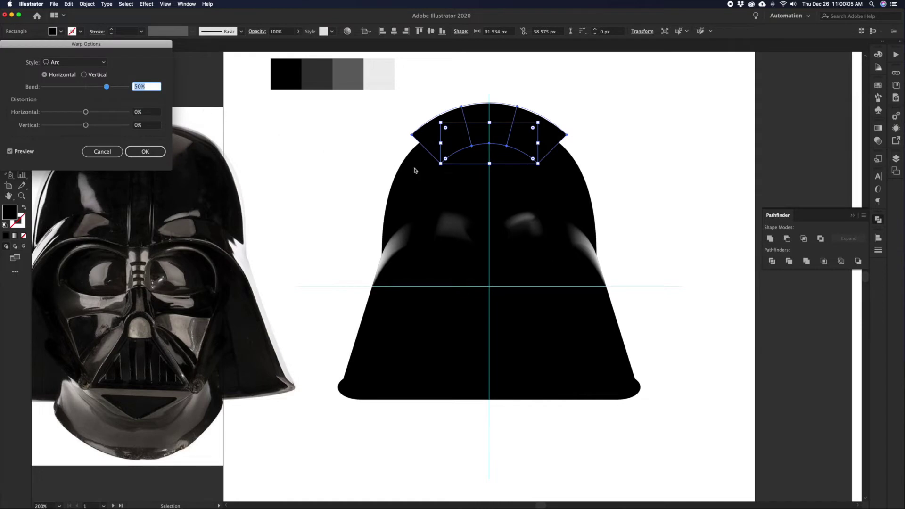
drag(133, 41, 378, 192)
drag(352, 238, 337, 238)
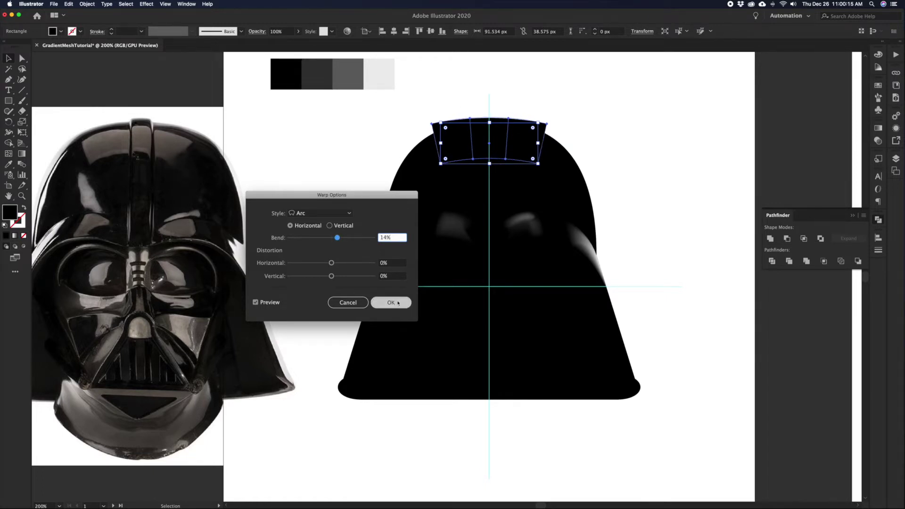
key(Return)
drag(527, 145, 528, 156)
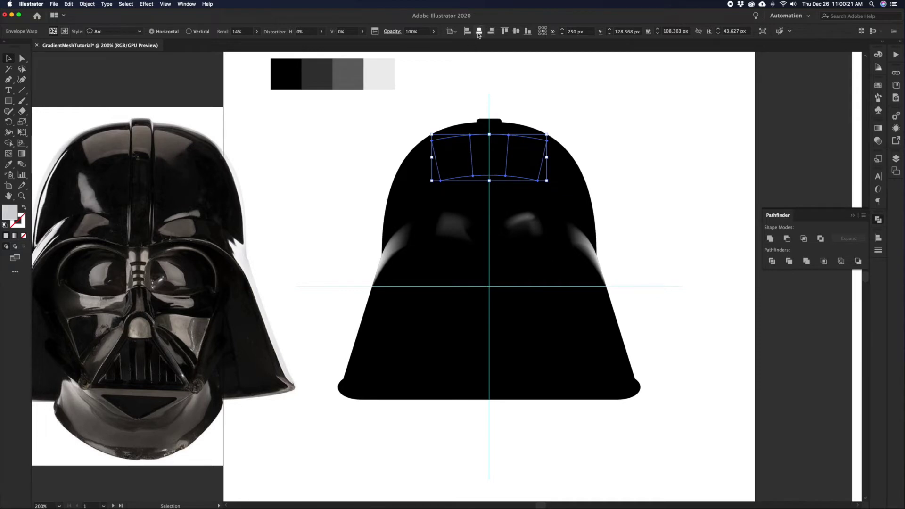
click(564, 135)
click(537, 162)
click(509, 106)
click(496, 125)
key(a)
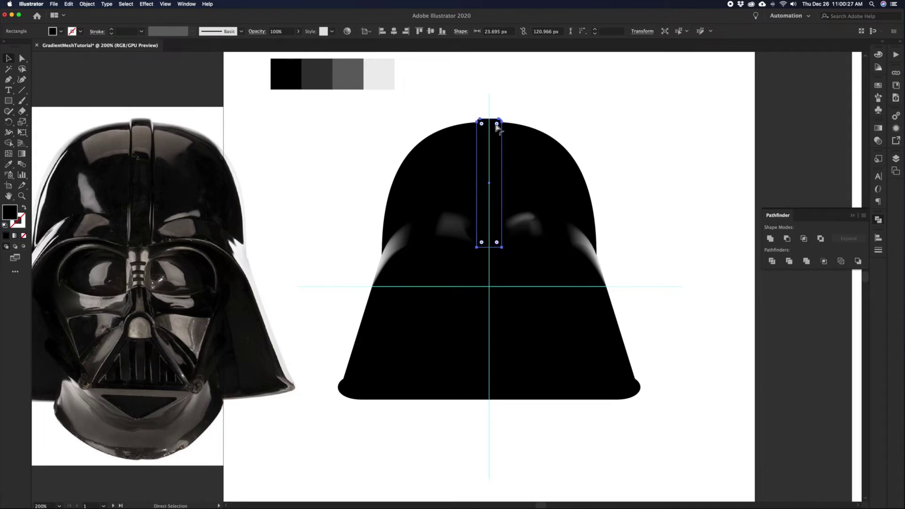
key(super)
shift+click(528, 141)
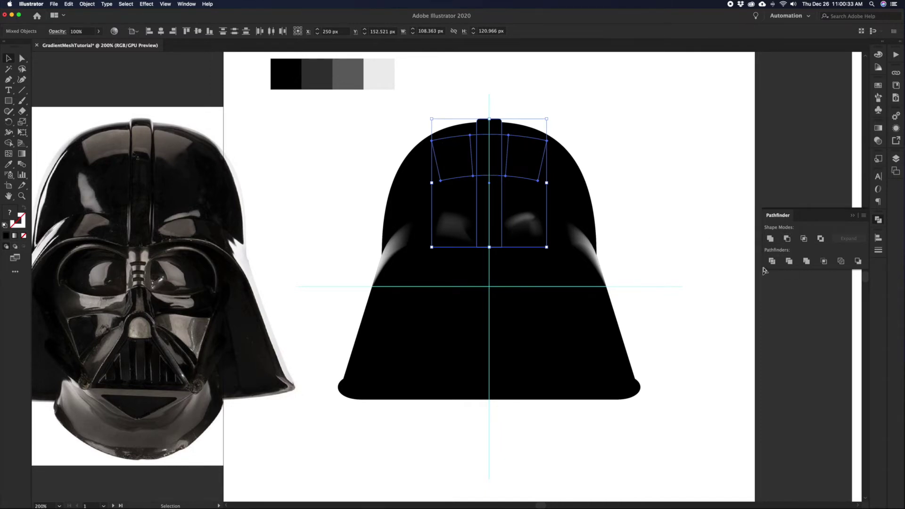
click(571, 167)
Expand the arc-warped rectangle's object and fill into plain editable paths
click(533, 155)
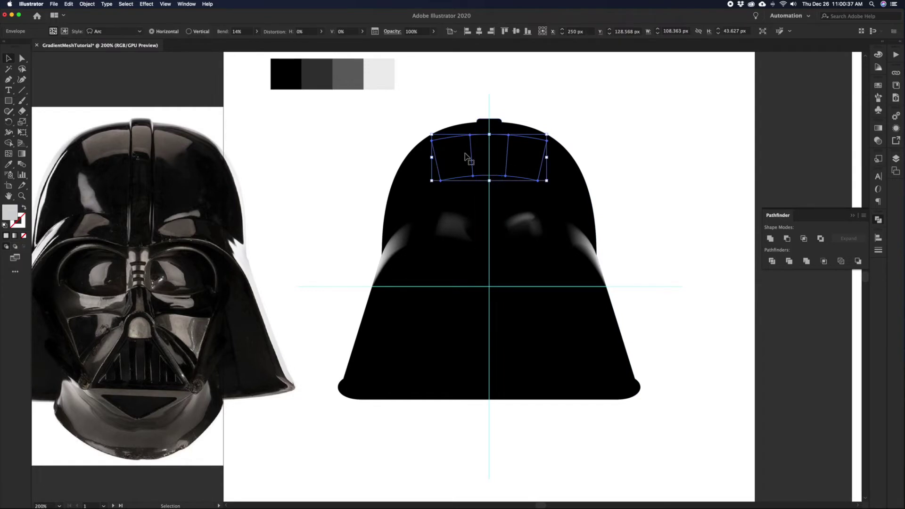
click(87, 4)
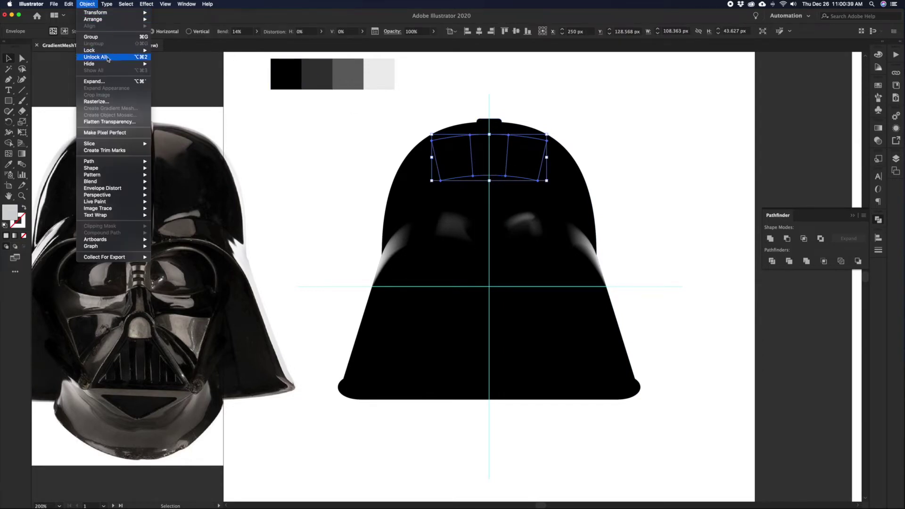
click(104, 82)
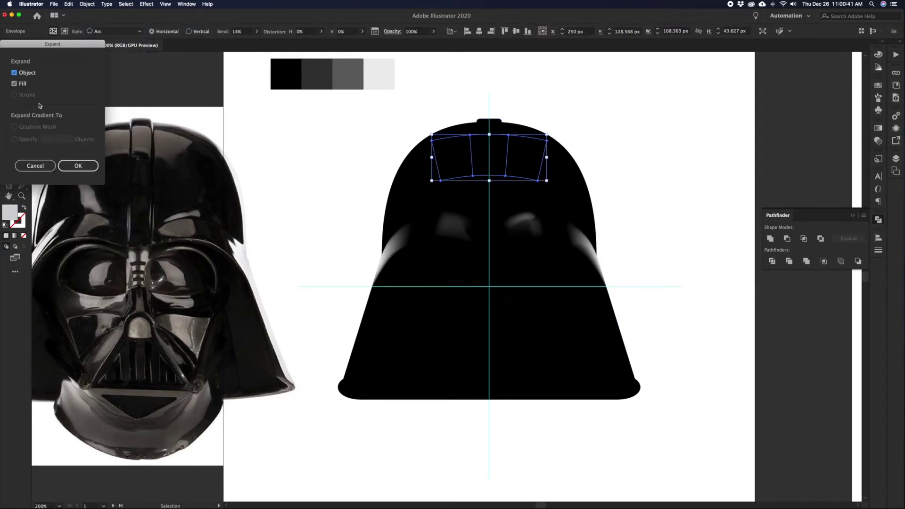
click(77, 166)
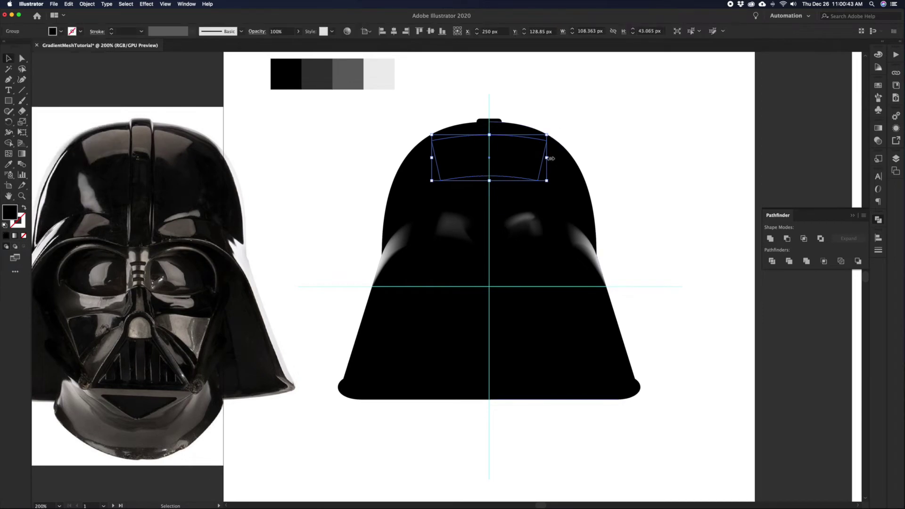
Divide the center strip and the expanded arc shape into separate pieces with Pathfinder Divide
click(500, 137)
shift+click(511, 152)
key(super+shift+a)
click(497, 142)
shift+click(530, 154)
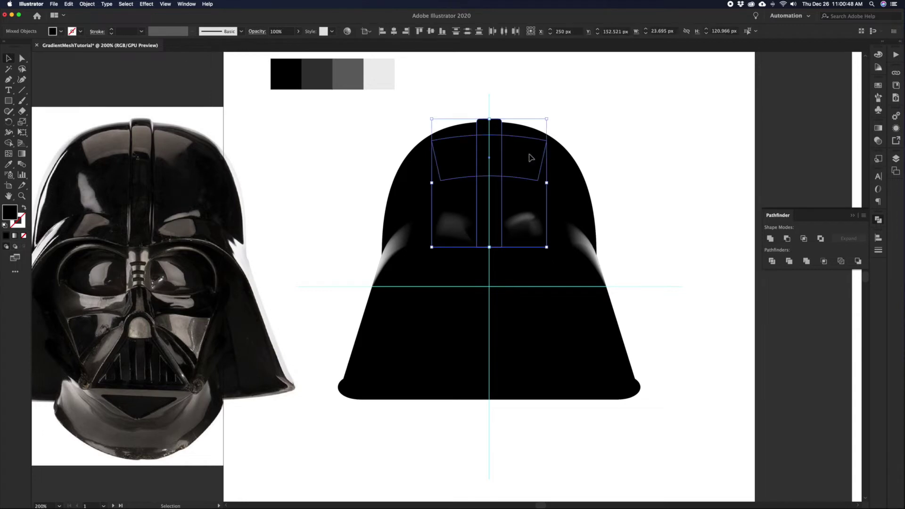
click(772, 261)
click(638, 178)
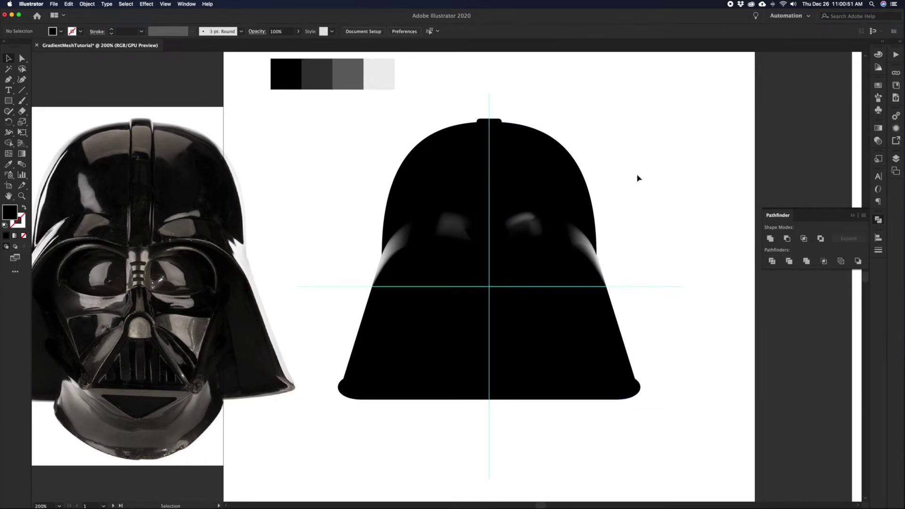
Ungroup the divided pieces so the center strip sections and two side panels can be selected individually
click(496, 151)
double_click(499, 128)
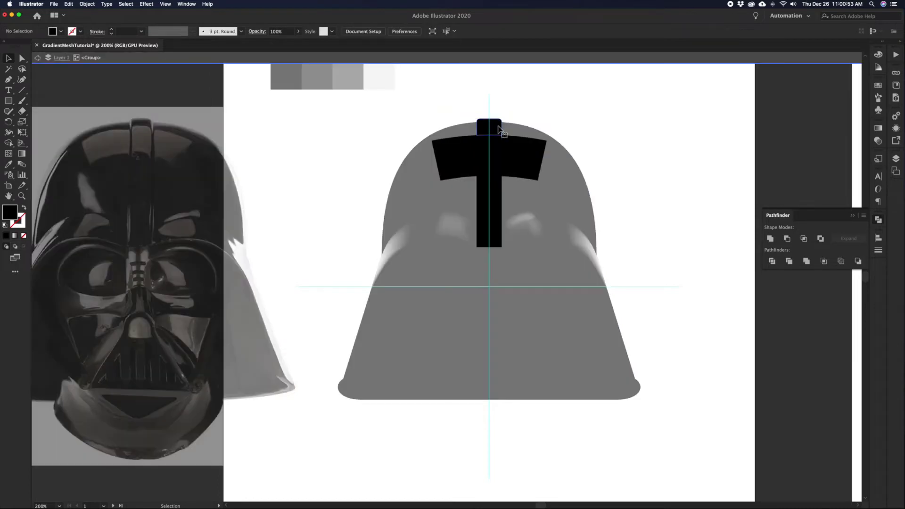
double_click(515, 105)
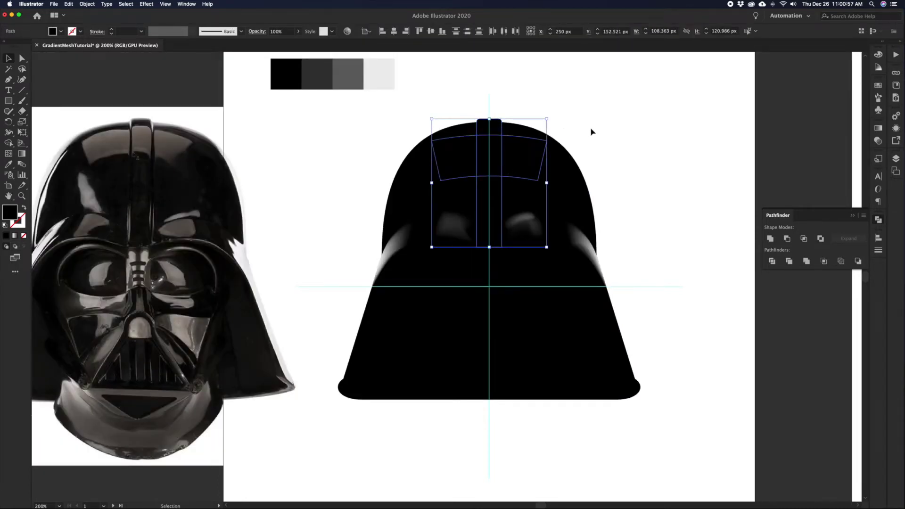
click(643, 125)
click(484, 158)
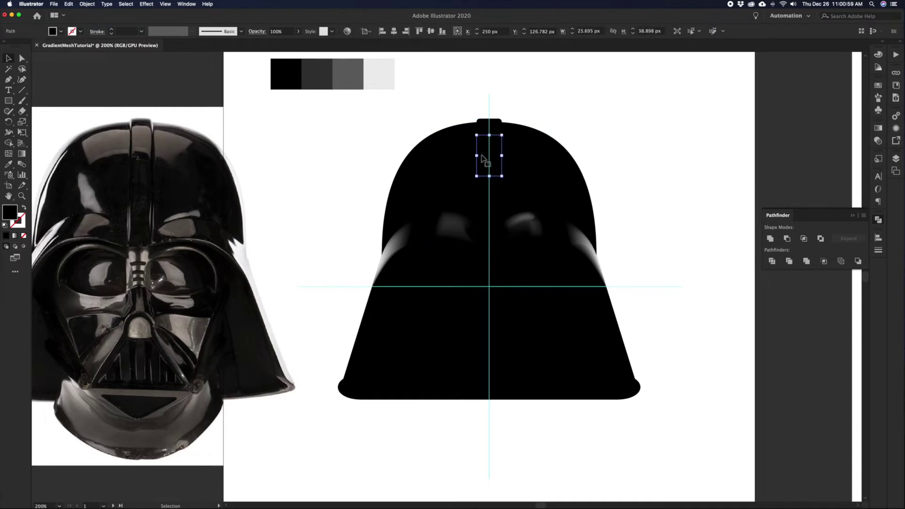
click(531, 153)
shift+click(465, 147)
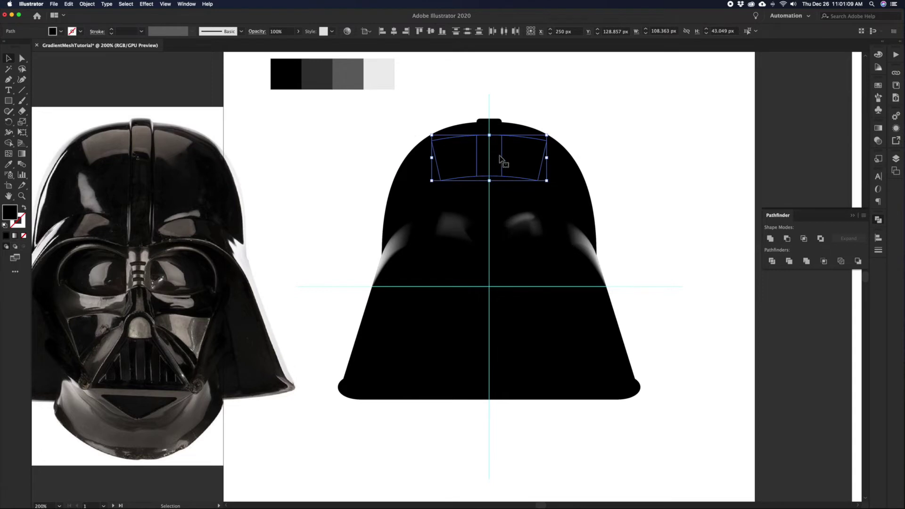
click(369, 144)
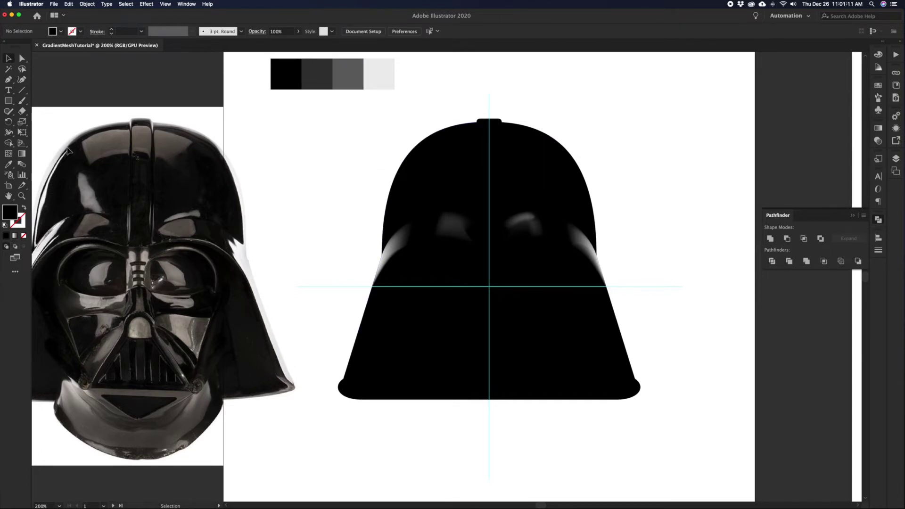
Nudge the right dome panel slightly outward and round the left panel's outer upper corner
click(463, 150)
drag(463, 150, 544, 156)
super+click(548, 140)
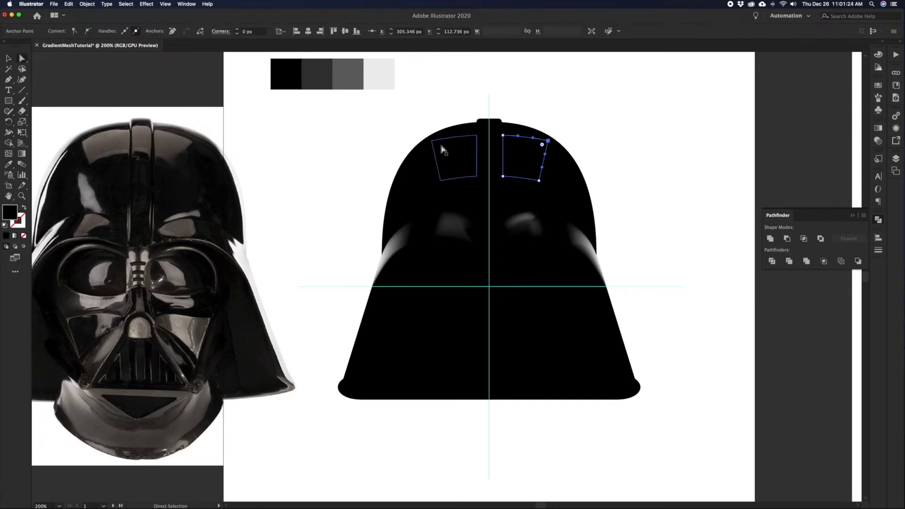
shift+click(431, 141)
click(431, 141)
drag(438, 147, 440, 148)
click(410, 135)
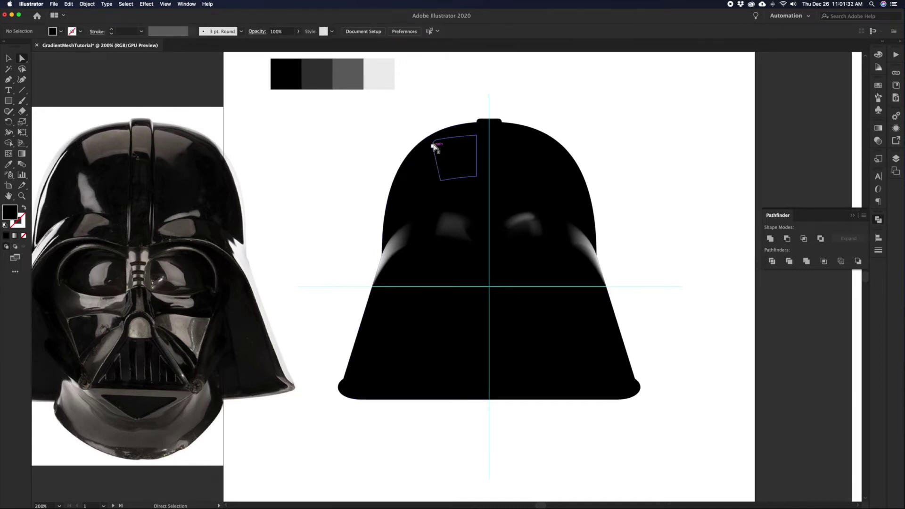
Round the right dome panel's outer upper and lower corners, giving the lower one a radius of about 7 px
click(545, 143)
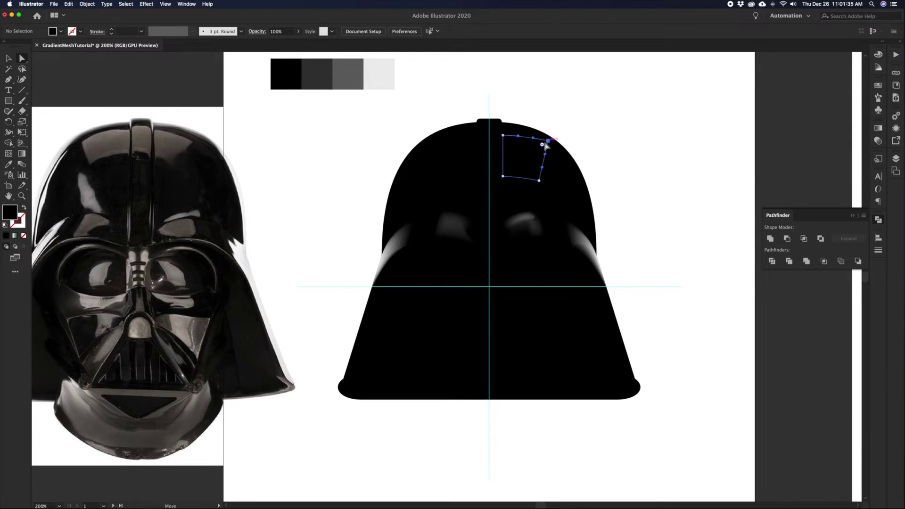
click(539, 180)
drag(536, 176, 533, 172)
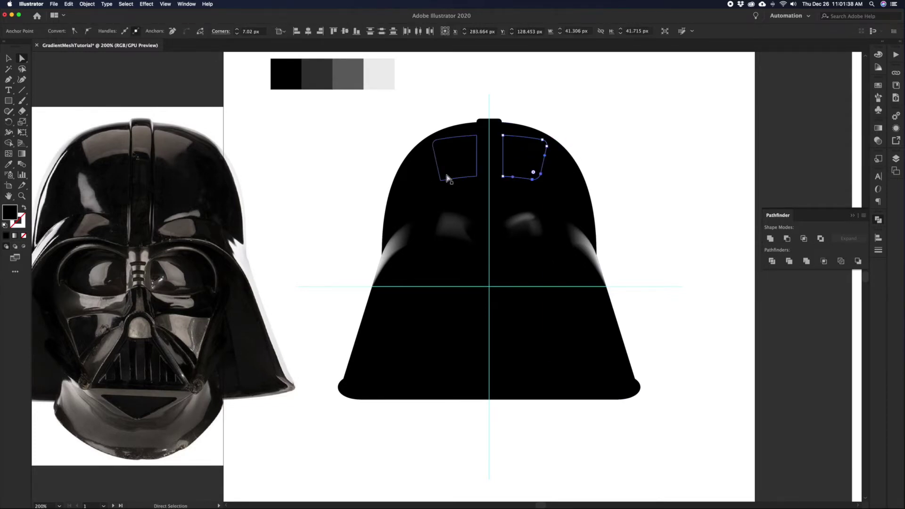
Round the left dome panel's outer lower corner and the right dome panel's inner corners
click(446, 176)
drag(446, 174, 449, 179)
click(534, 163)
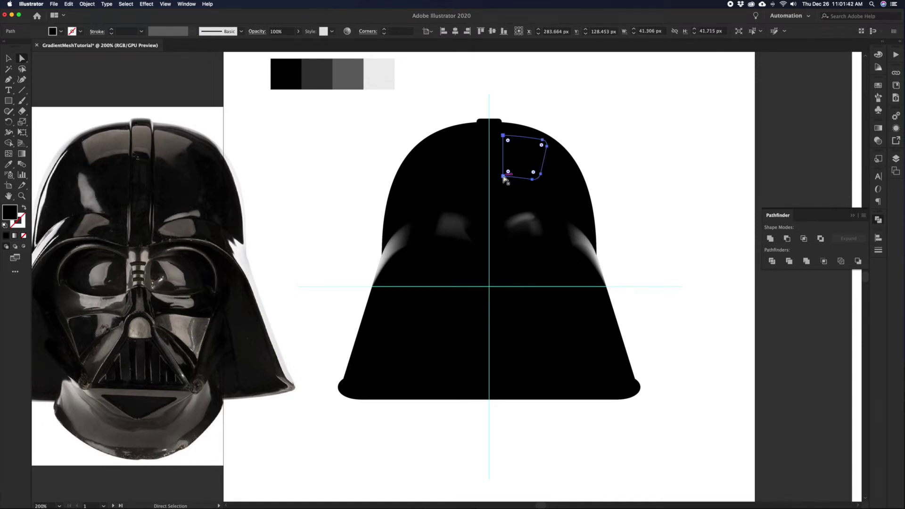
drag(508, 171, 505, 174)
Round the corners of the center strip section between the dome panels to a radius of about 3.9 px
key(v)
click(494, 159)
key(a)
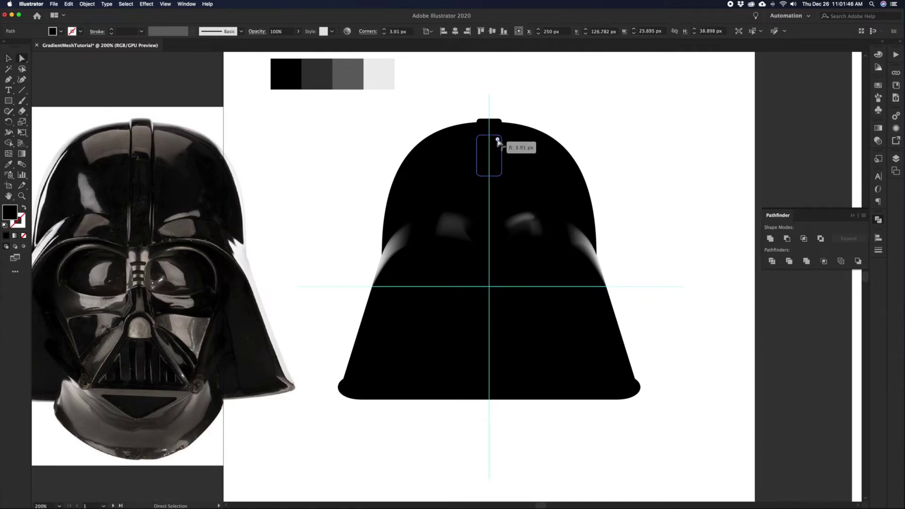
click(428, 99)
Try shading the center strip section with a medium gray gradient mesh point near its upper end
key(i)
click(349, 73)
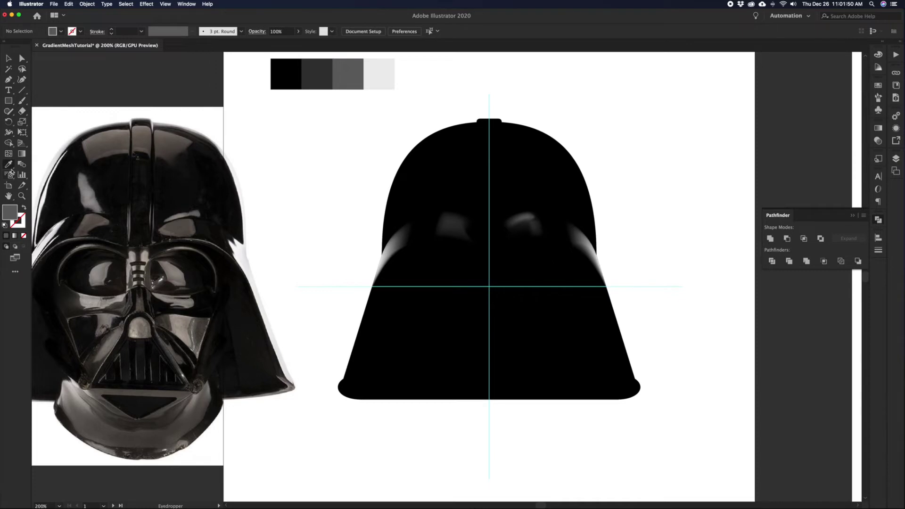
click(9, 154)
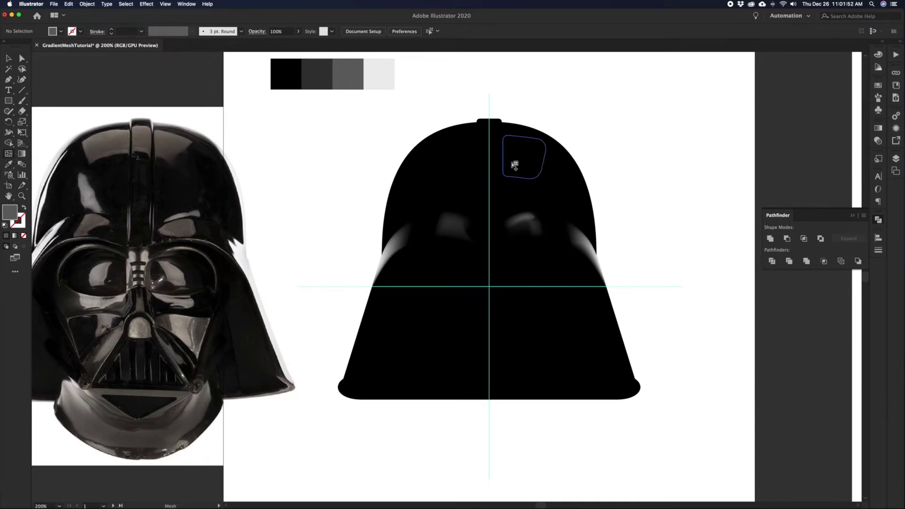
click(492, 148)
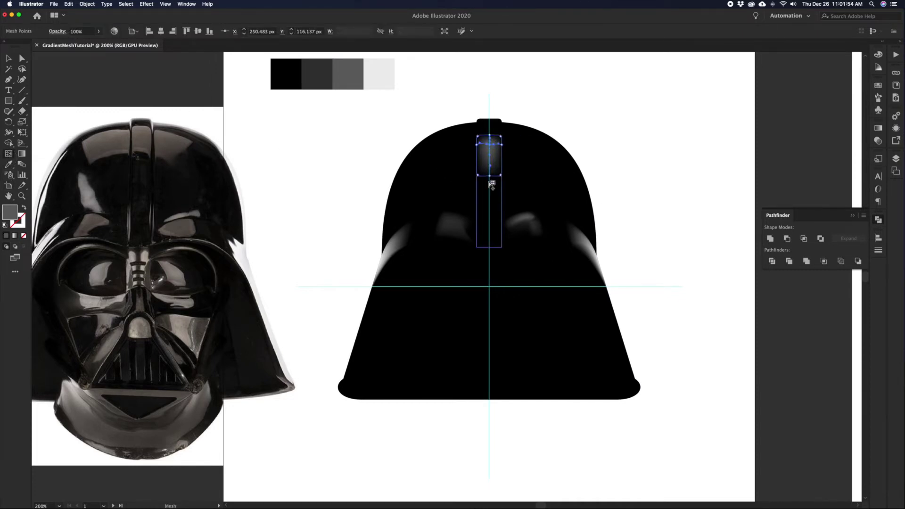
key(v)
click(372, 138)
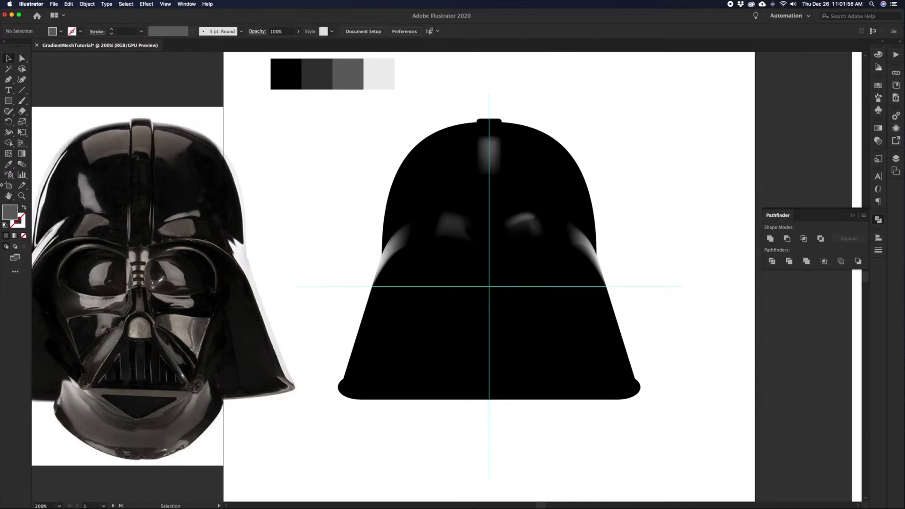
Try shading the left and right dome panels with a medium gray gradient mesh point in each upper half
click(9, 154)
click(453, 154)
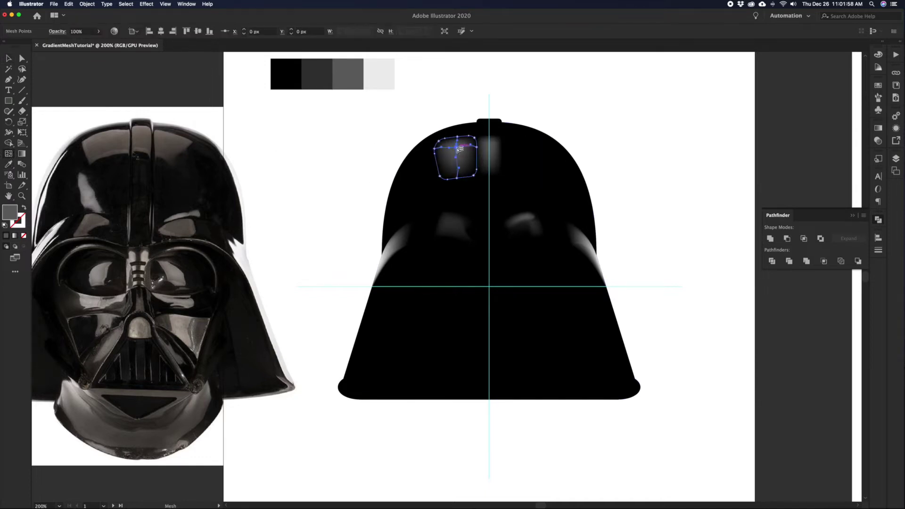
key(v)
click(375, 137)
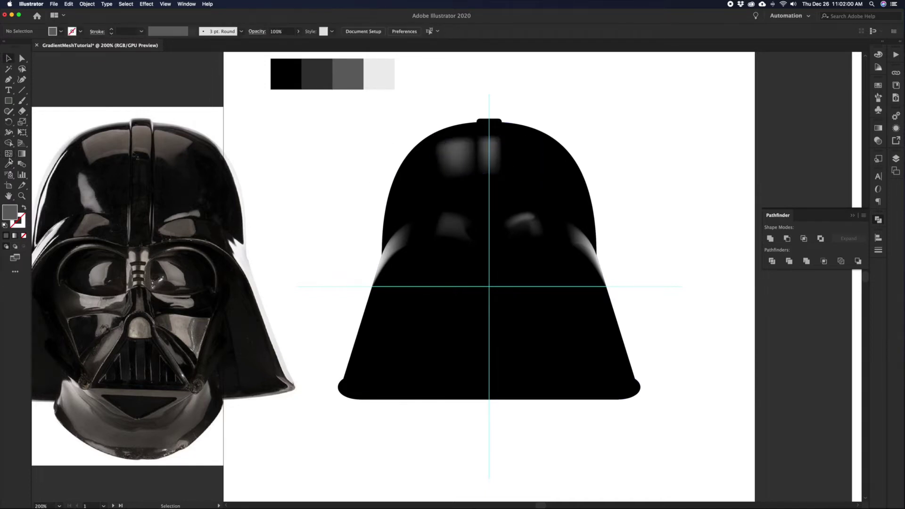
click(9, 154)
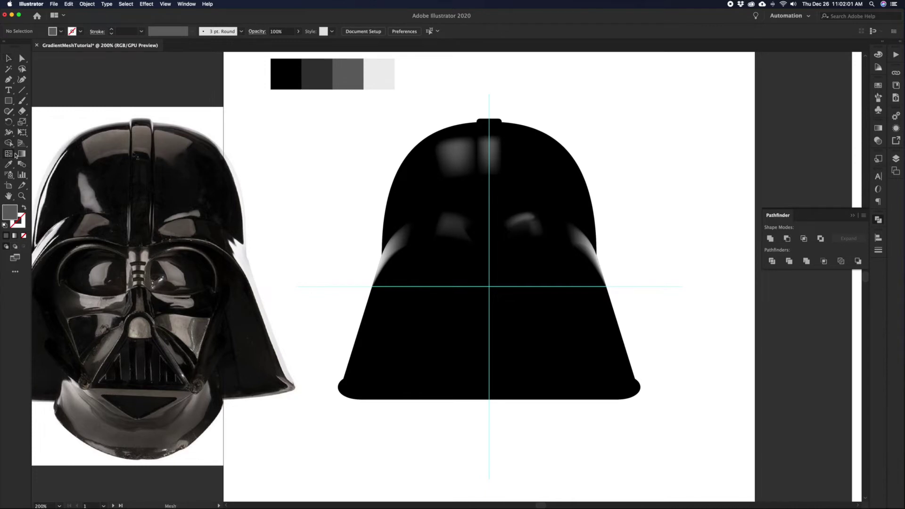
click(526, 150)
key(v)
click(618, 154)
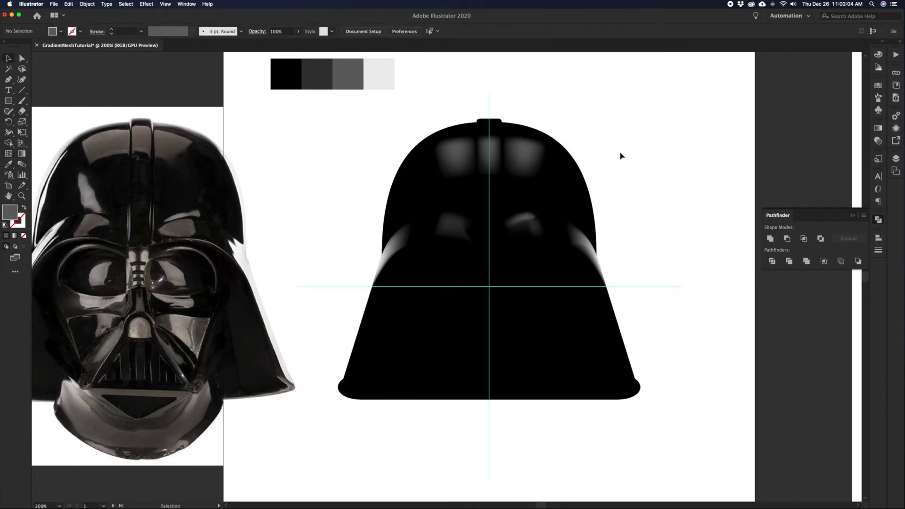
click(531, 155)
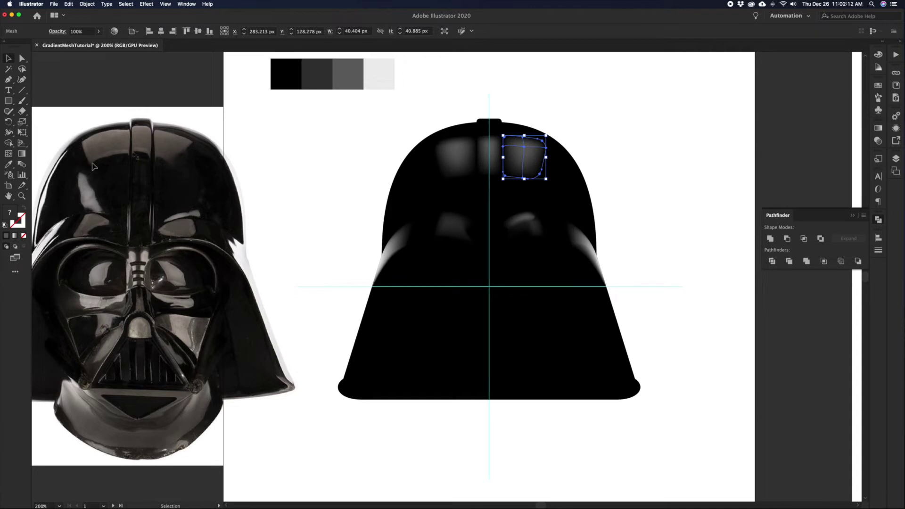
click(552, 119)
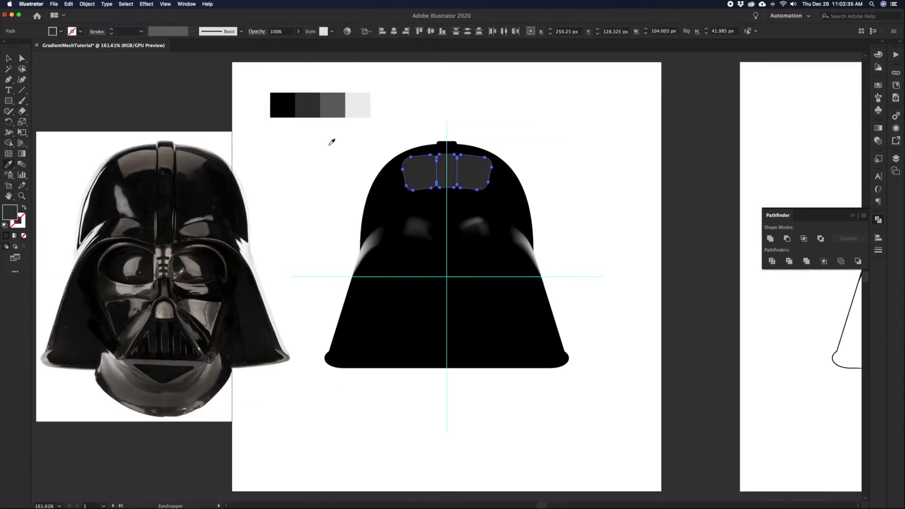
Shorten the three dark gray dome pieces together from their lower edge to a height of about 34 px
click(331, 177)
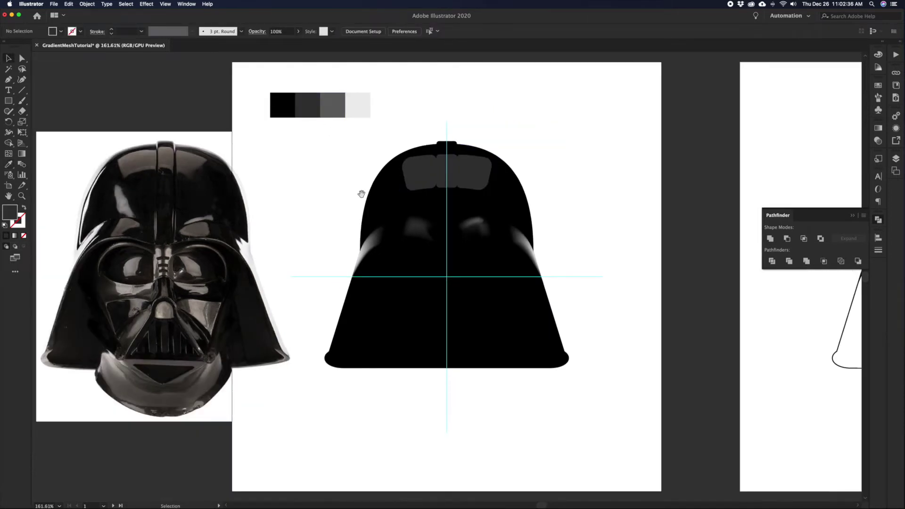
key(super+equal)
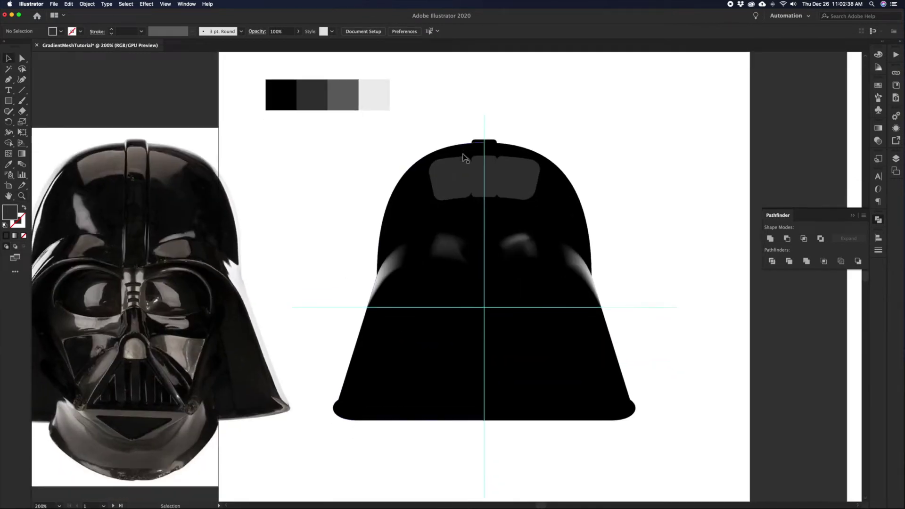
click(460, 171)
shift+click(485, 174)
shift+click(516, 173)
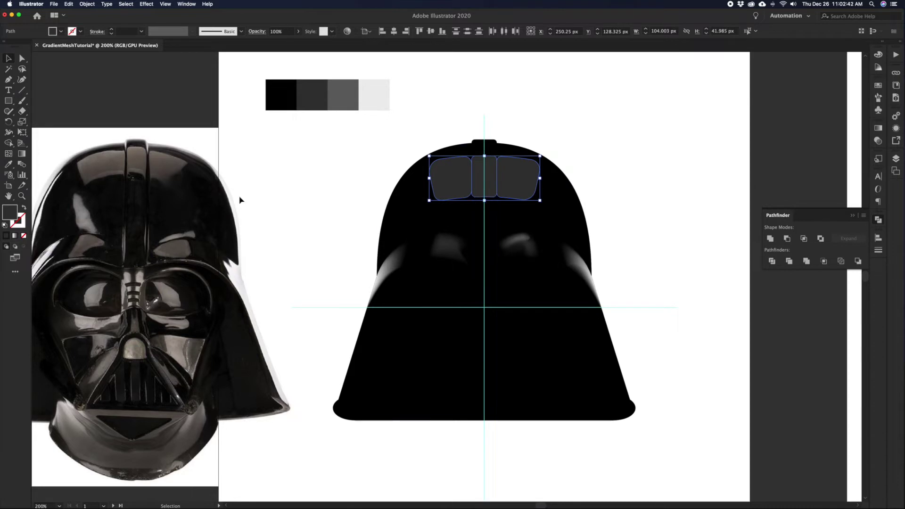
mouse_move(484, 200)
mouse_down()
mouse_move(486, 185)
mouse_move(484, 192)
mouse_up()
click(622, 190)
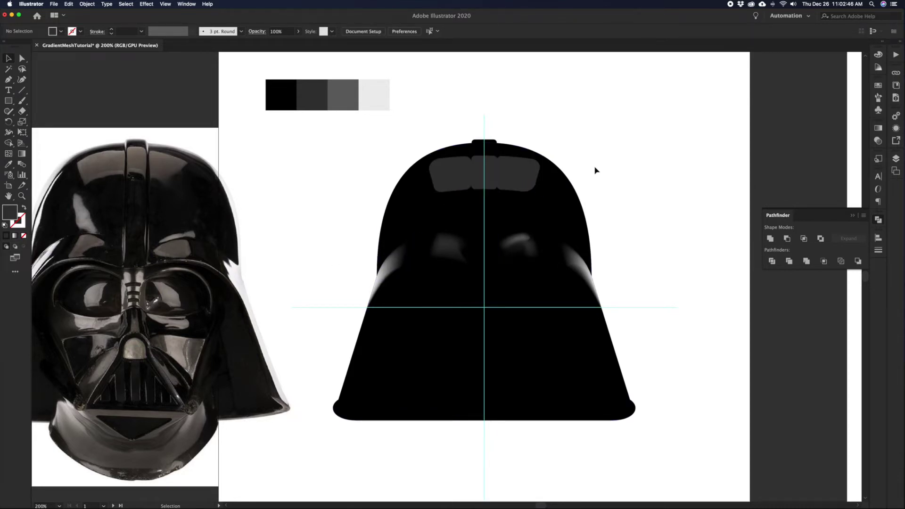
Apply a Gaussian Blur with a 2.3 pixel radius to the three dome pieces
click(532, 167)
shift+click(490, 171)
shift+click(450, 166)
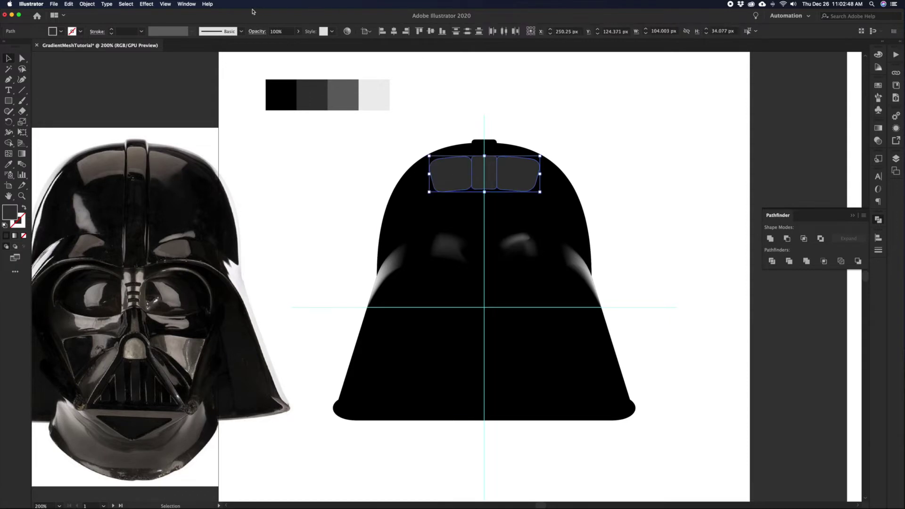
click(146, 5)
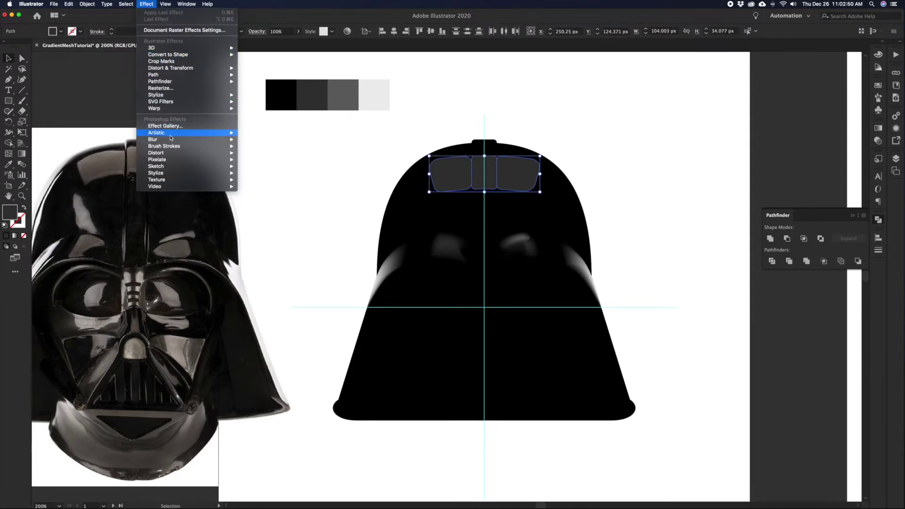
mouse_move(231, 138)
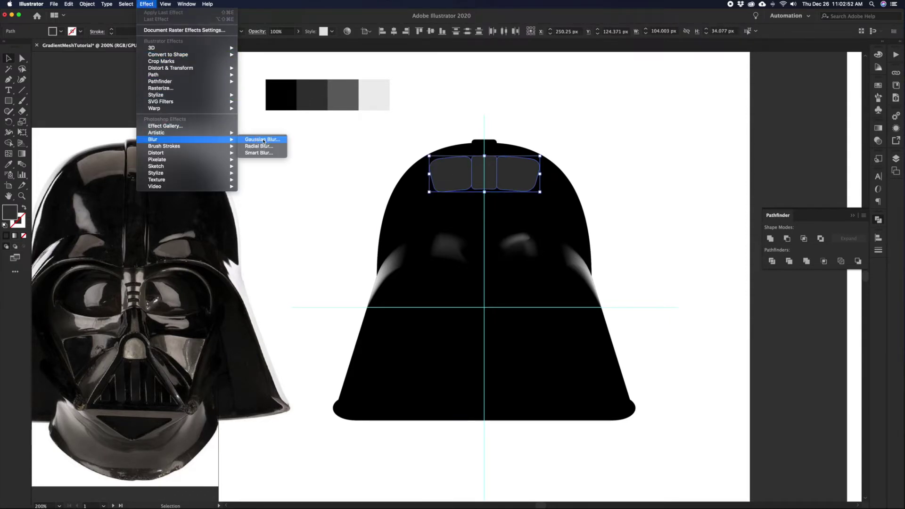
click(260, 140)
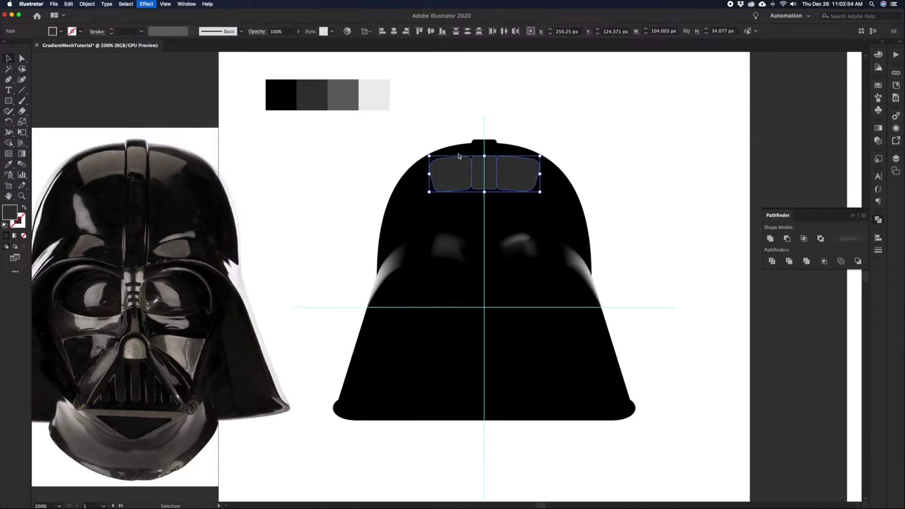
click(24, 82)
drag(35, 64, 33, 63)
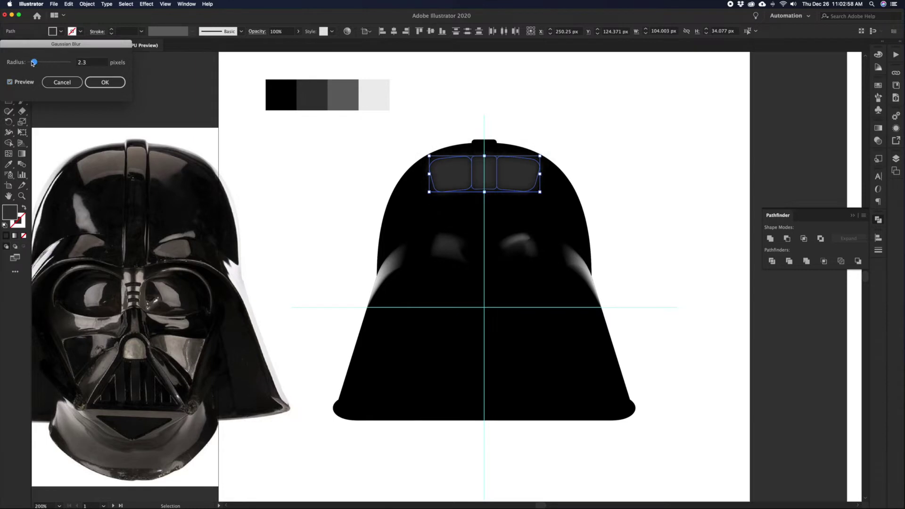
click(105, 82)
click(293, 153)
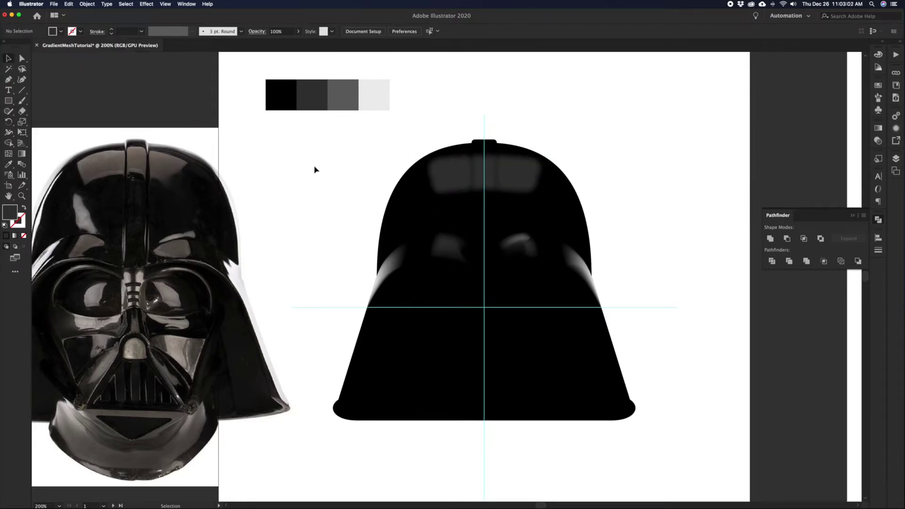
Extend the center dome piece upward by moving its upper anchor points, making it about 39 px tall
click(477, 165)
click(482, 116)
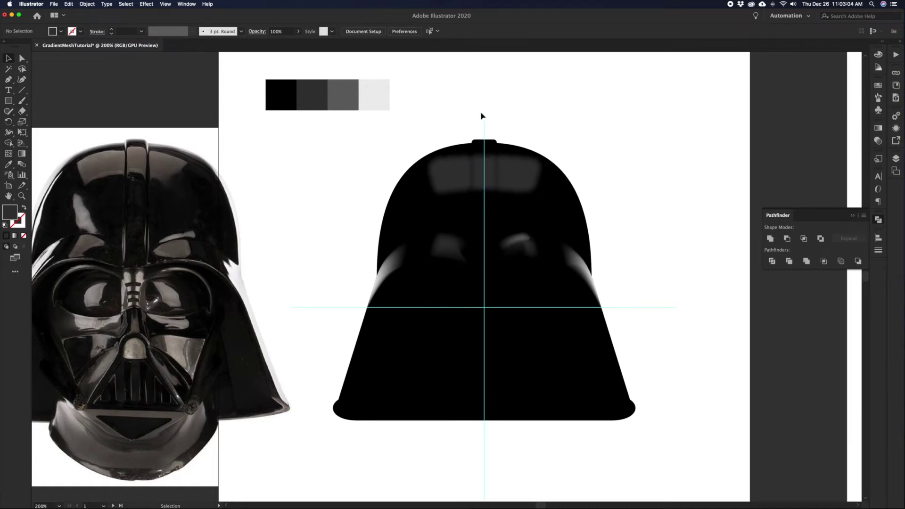
key(a)
click(476, 158)
click(475, 156)
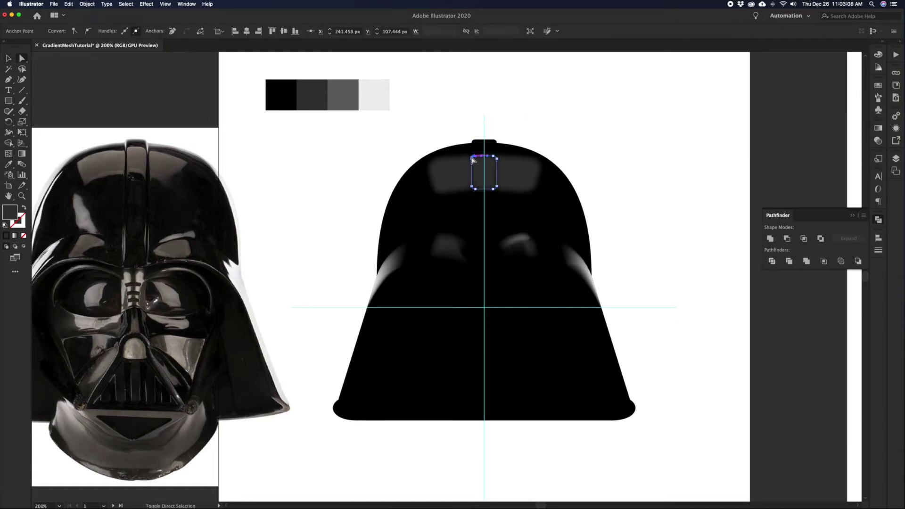
shift+click(493, 156)
shift+click(472, 159)
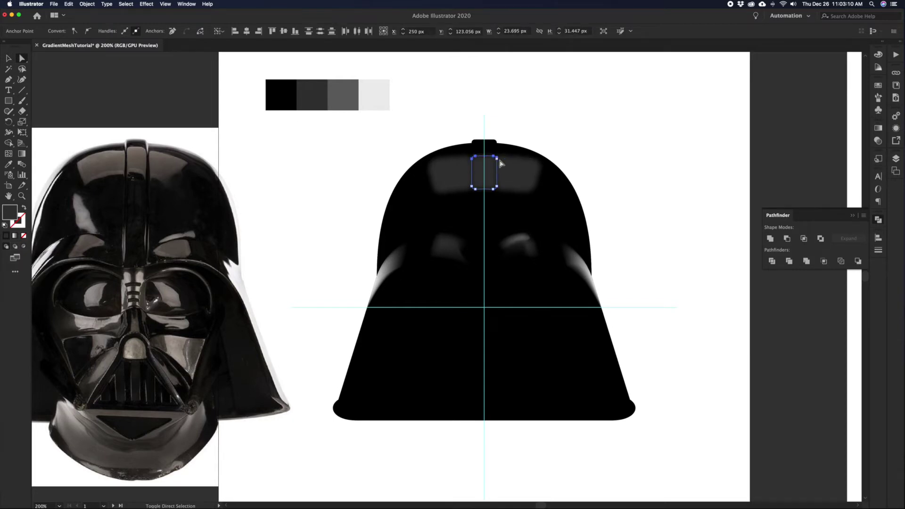
key(v)
click(538, 128)
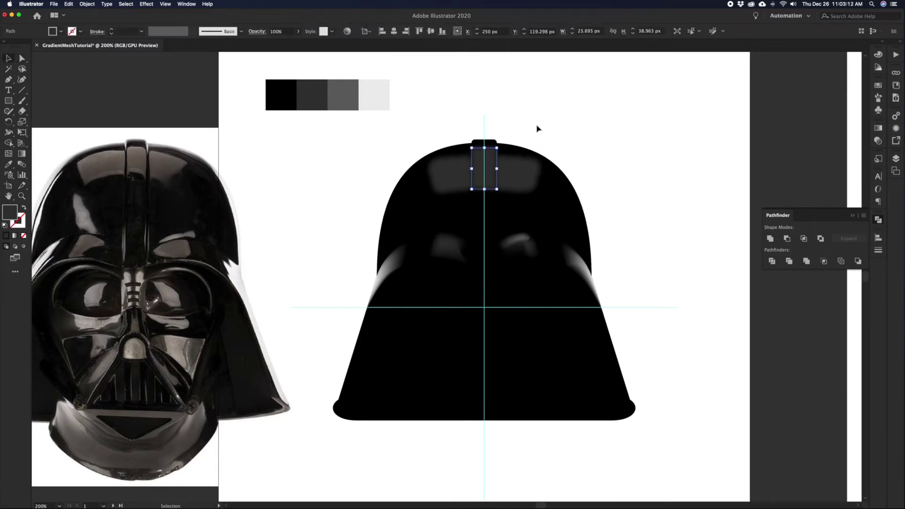
key(a)
click(472, 162)
click(458, 163)
click(464, 163)
key(v)
click(557, 134)
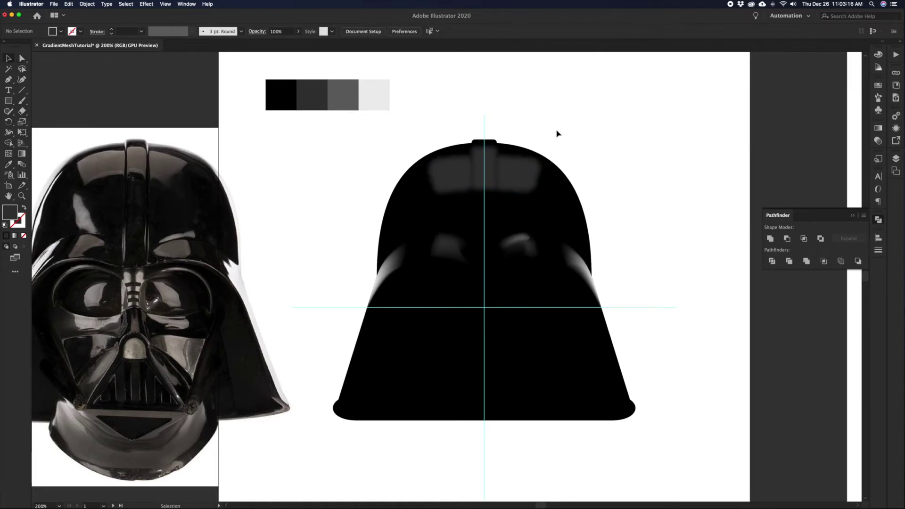
Copy the upper curve of the left eye shape and paste it in front as a separate path
scroll(565, 144, down, 1)
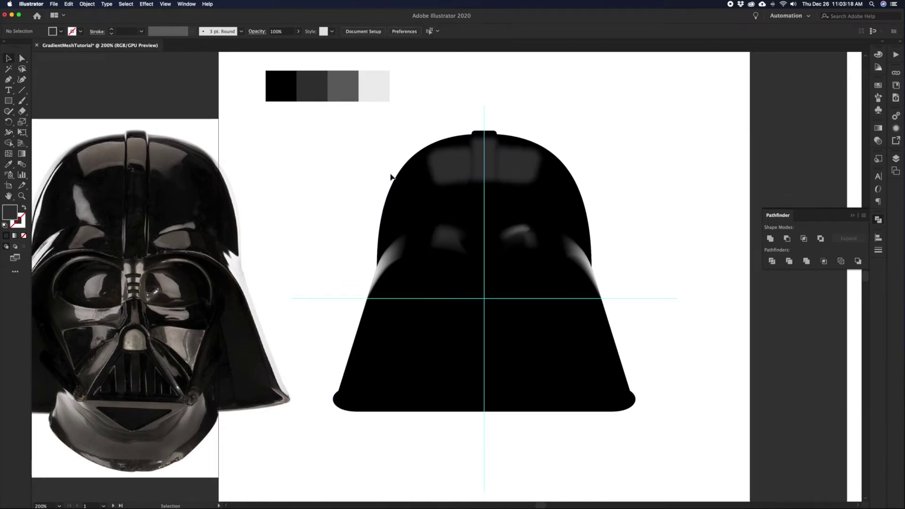
scroll(445, 355, down, 5)
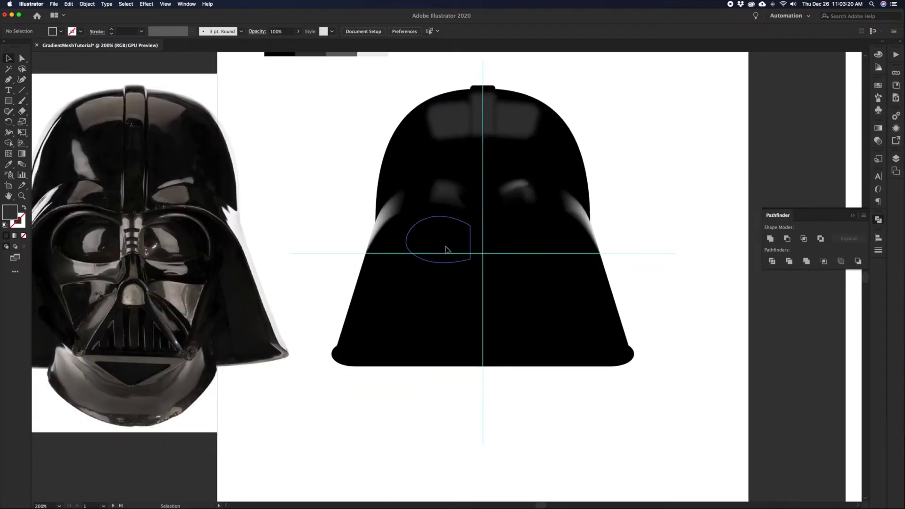
click(433, 256)
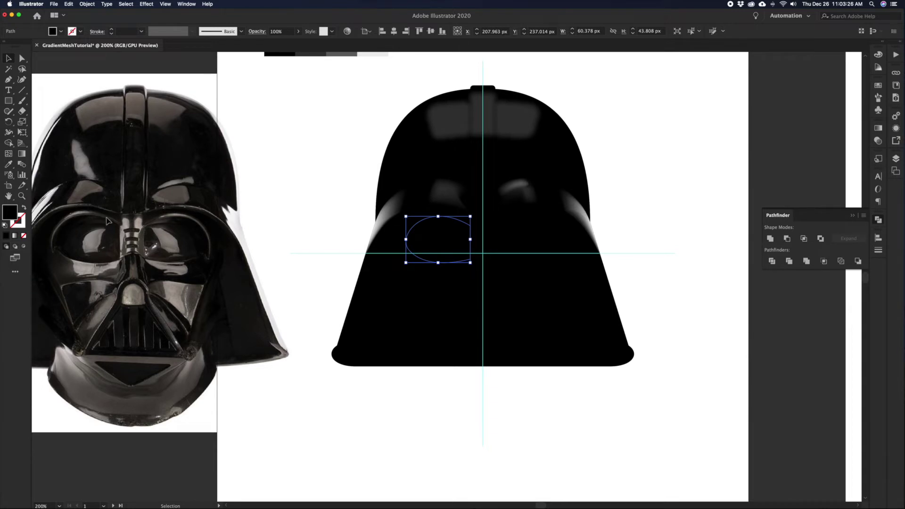
click(350, 204)
key(a)
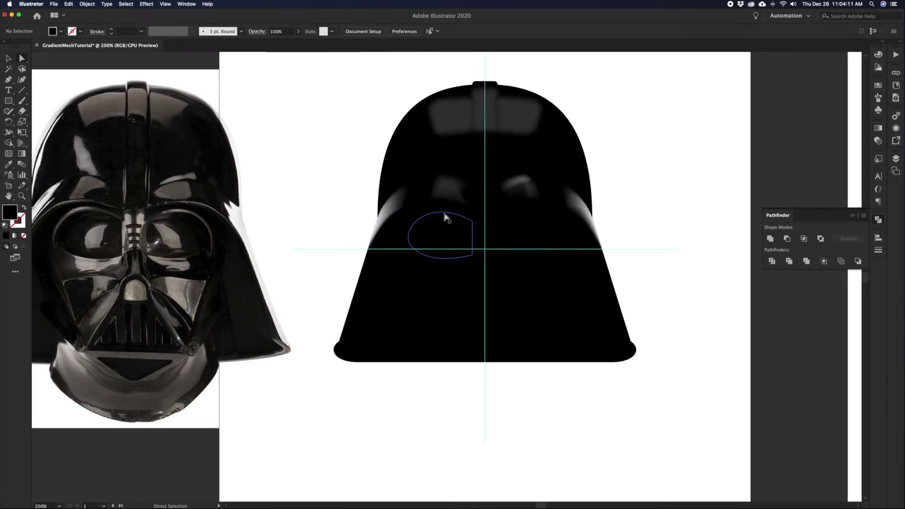
click(446, 215)
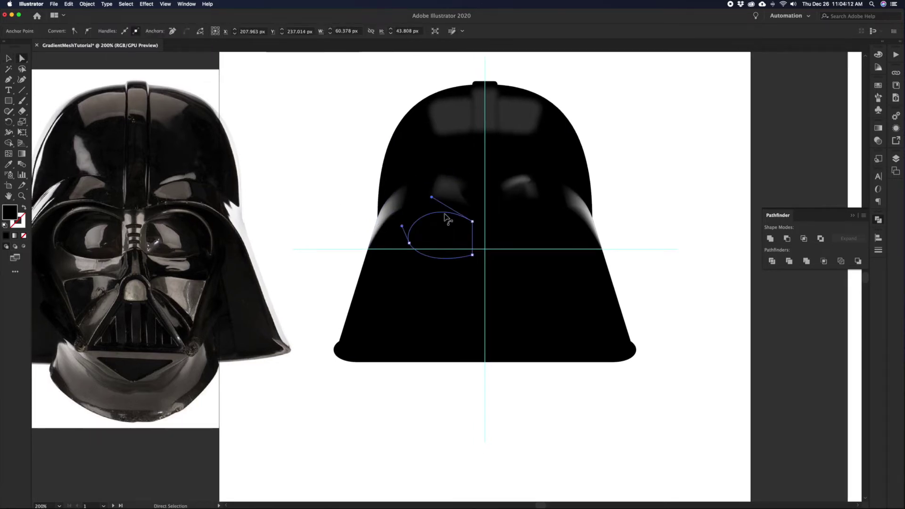
click(414, 202)
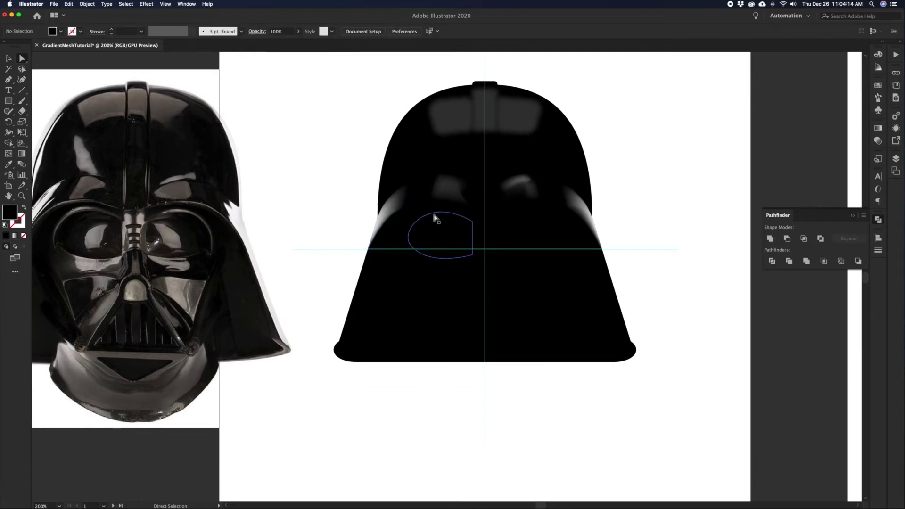
click(436, 215)
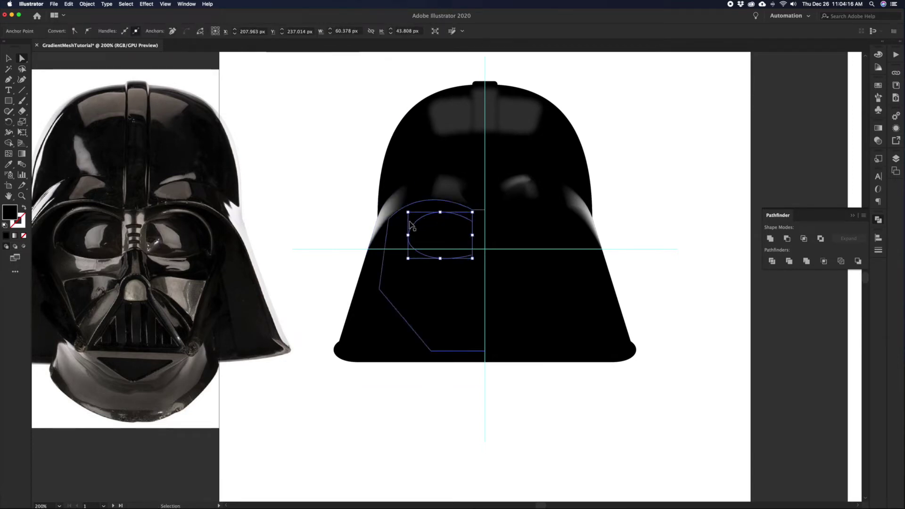
click(309, 160)
key(super+f)
key(v)
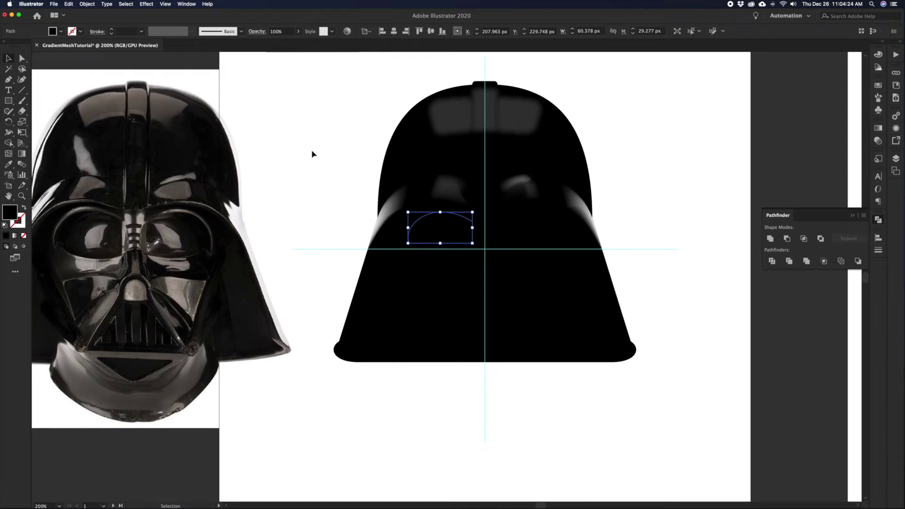
Give the copied left eye curve no fill and a white stroke of 2 pt
key(shift+x)
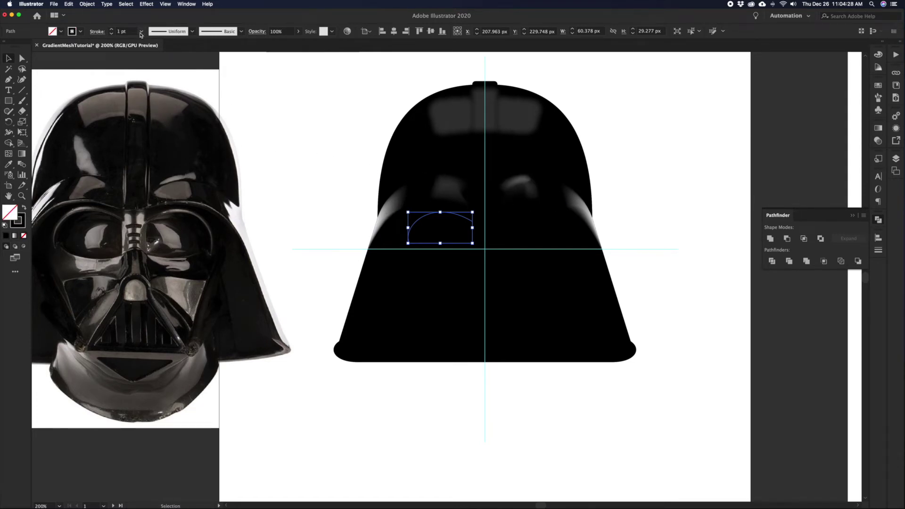
click(112, 29)
click(112, 29)
click(112, 29)
key(d)
key(shift+x)
key(slash)
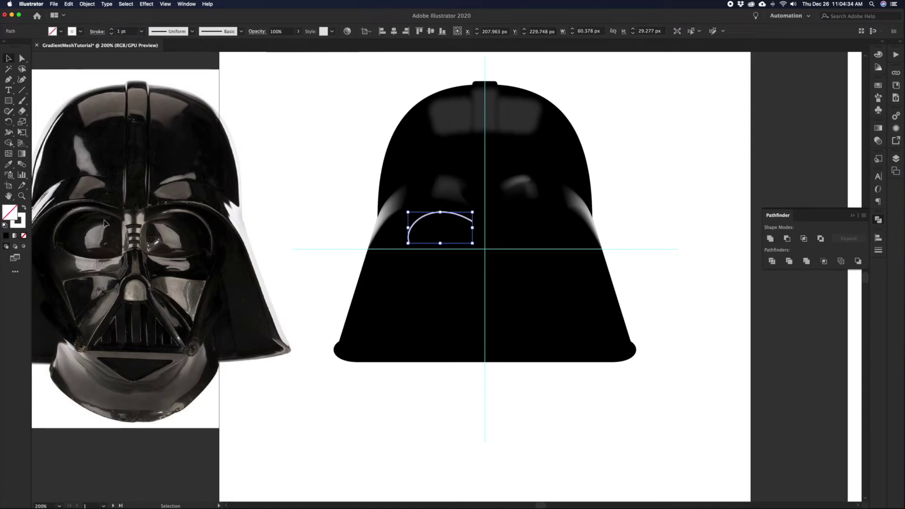
click(328, 163)
click(420, 221)
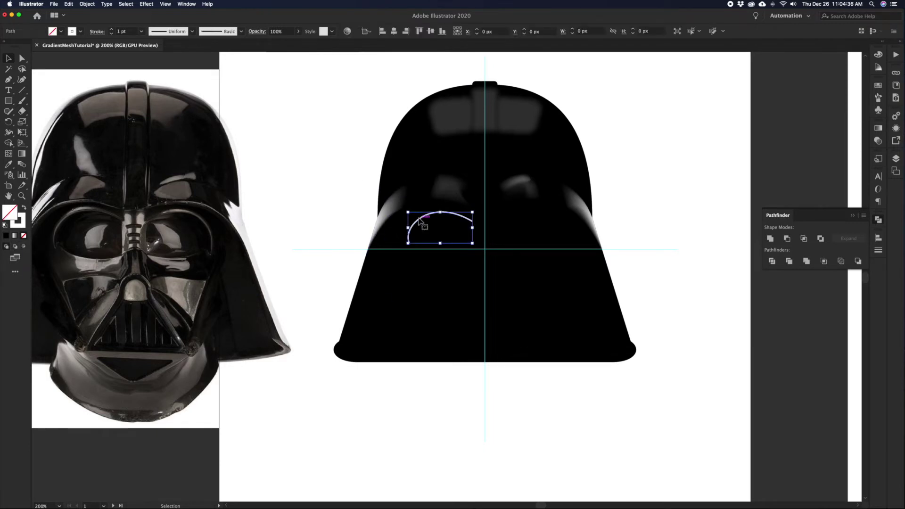
click(112, 30)
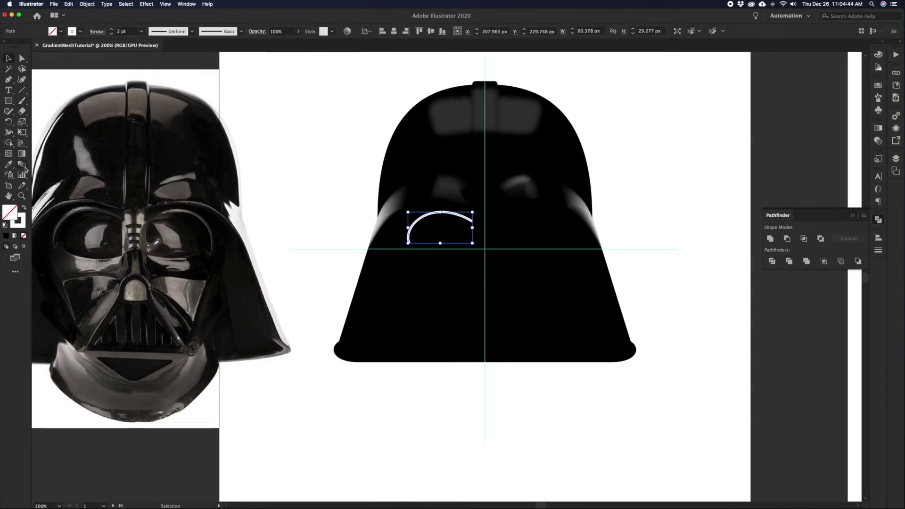
Taper the white curve's outer lower end to zero width with the Width tool
click(9, 133)
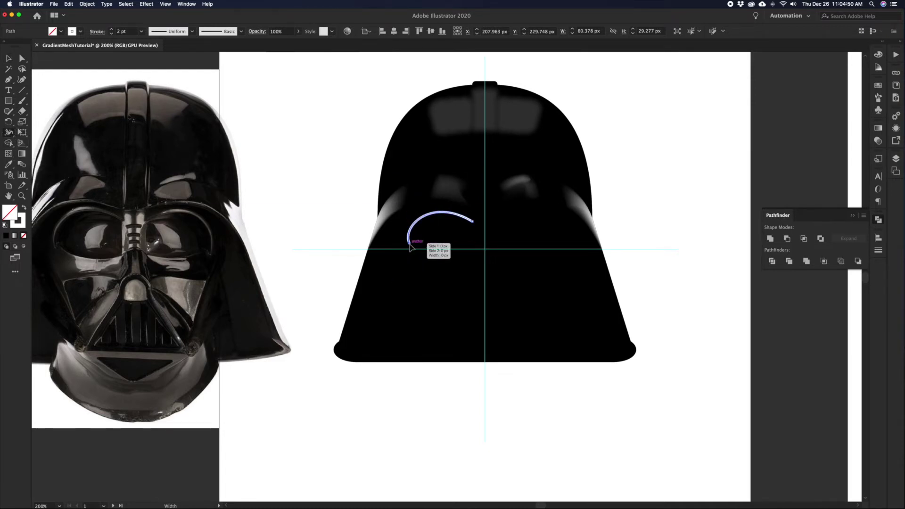
drag(409, 245, 408, 245)
key(v)
click(349, 238)
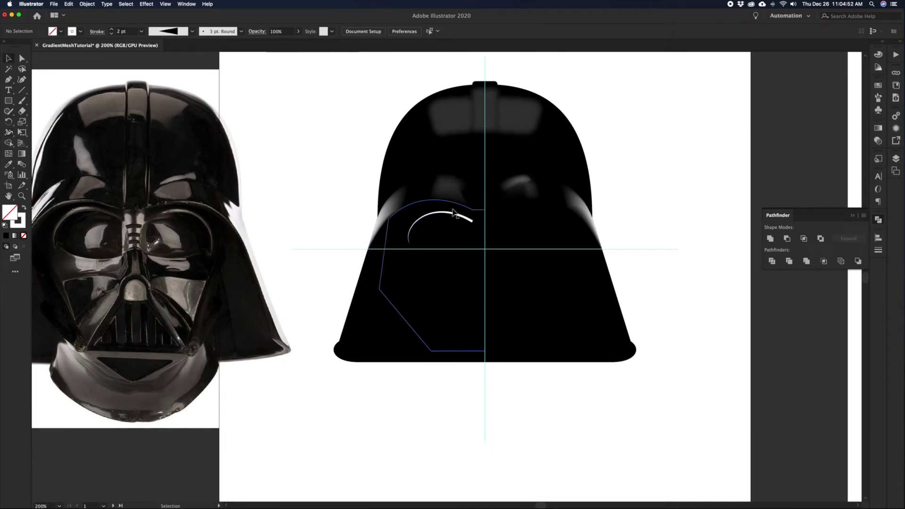
Expand the appearance of the tapered white curve into a filled shape
click(455, 215)
click(89, 4)
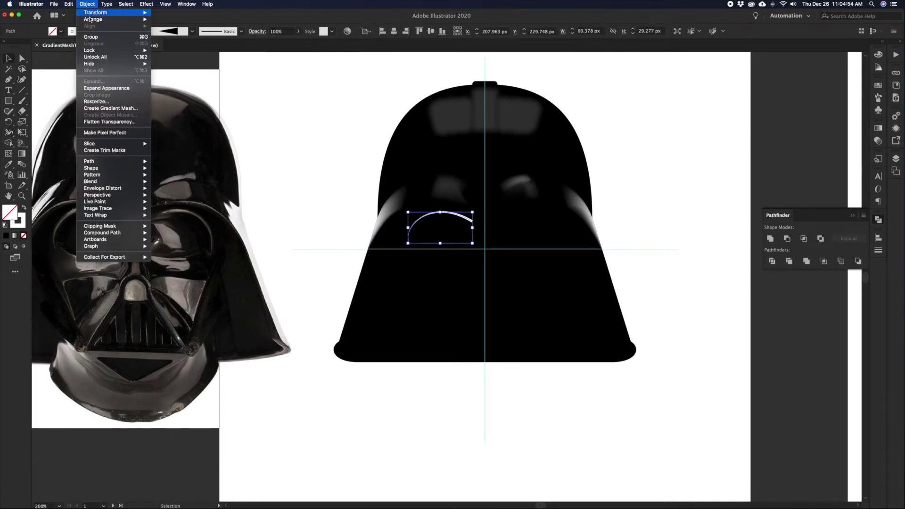
click(115, 88)
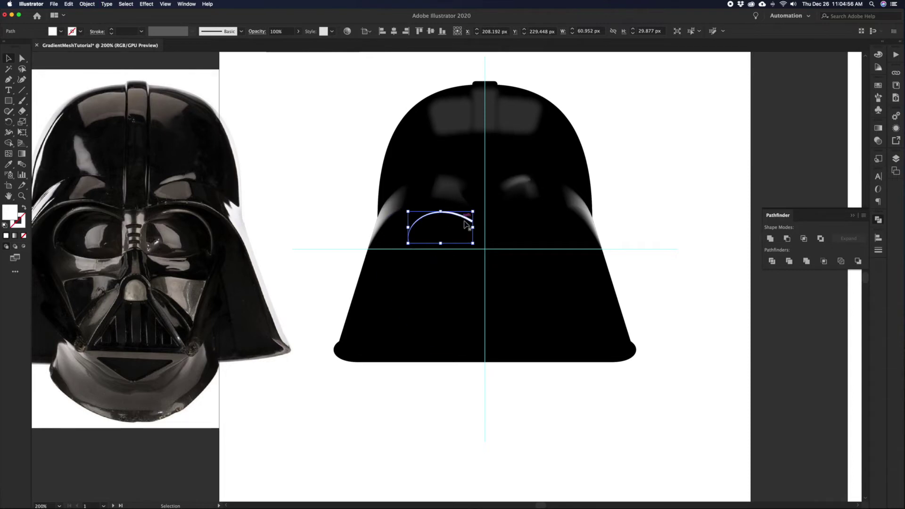
click(282, 160)
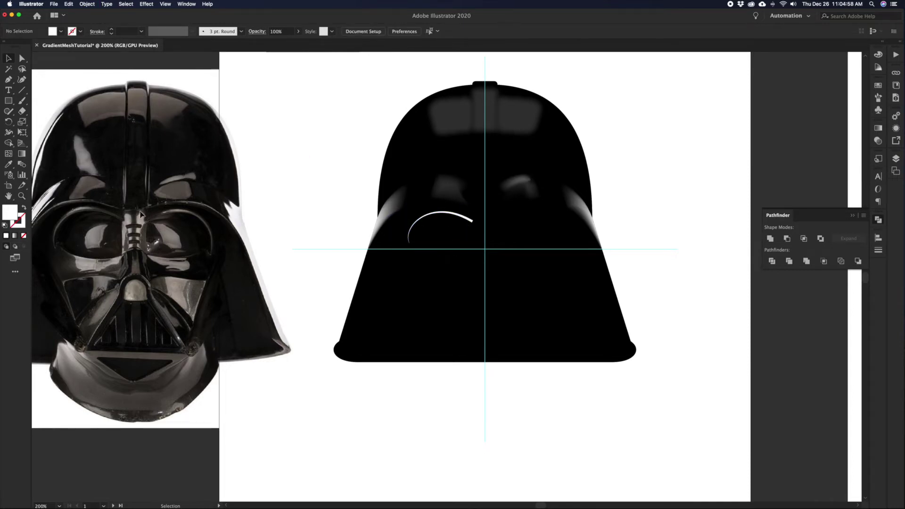
Reflect a copy of the white tapered arc and place it over the right eye, mirroring the left arc
key(a)
click(465, 216)
key(v)
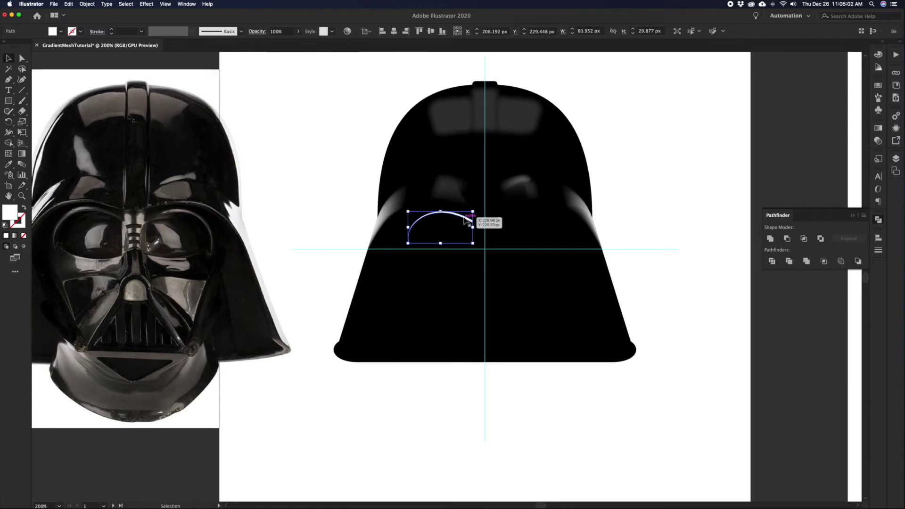
right_click(465, 218)
mouse_move(509, 327)
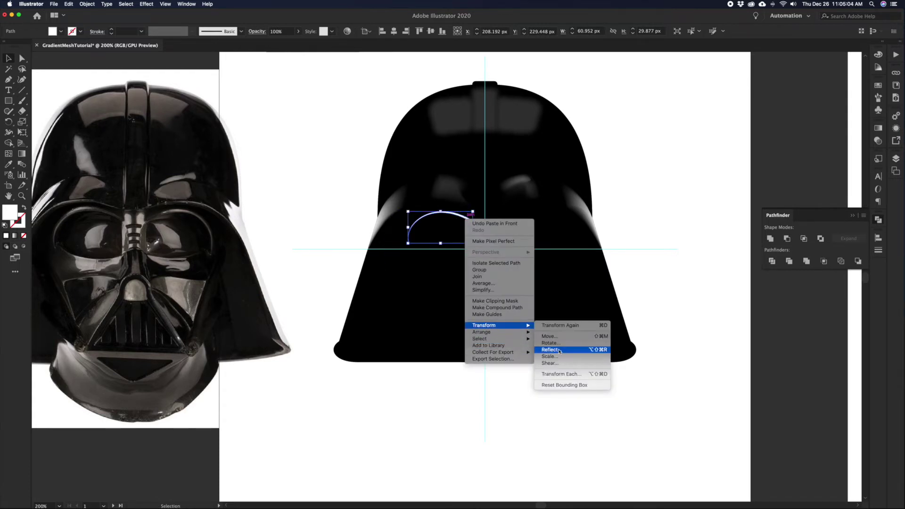
click(556, 349)
click(365, 301)
click(295, 179)
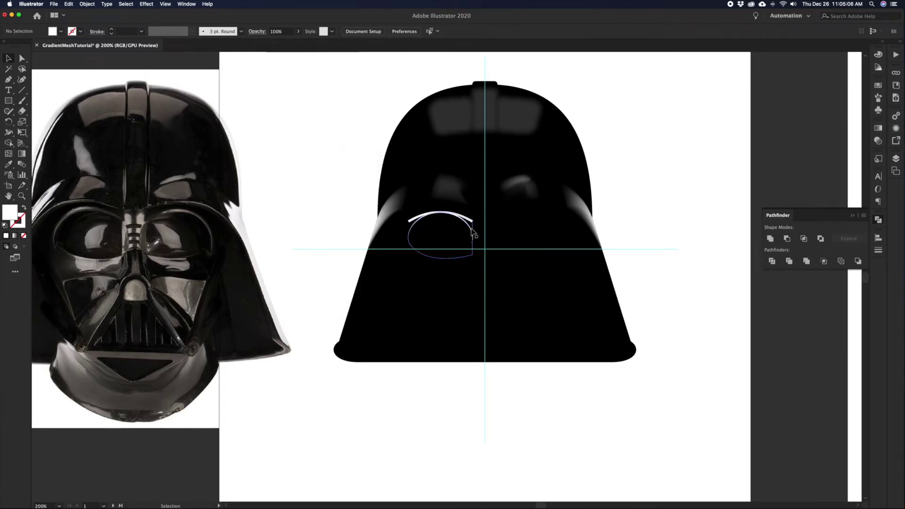
drag(473, 230, 559, 229)
key(super+z)
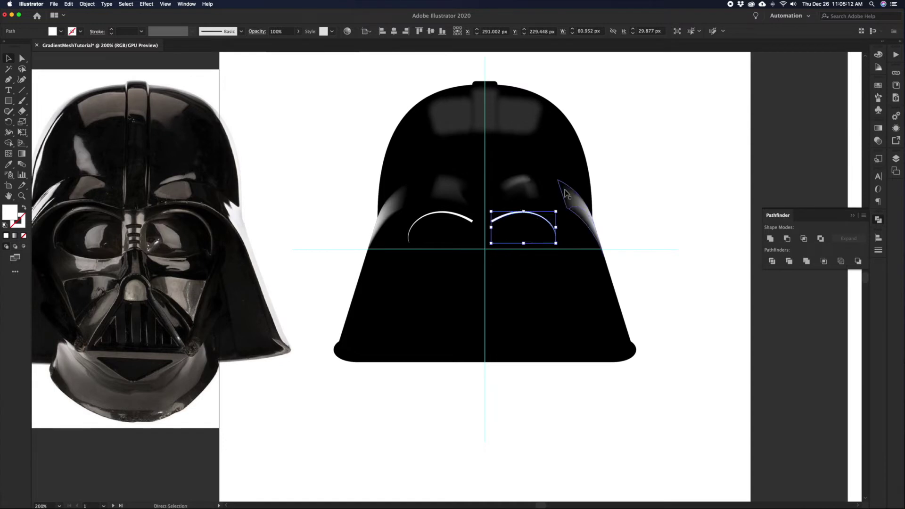
Nudge the right arc outward to X 291.75 px so both arcs sit evenly around the vertical center guide
key(z)
drag(565, 189, 475, 277)
key(v)
click(322, 216)
drag(323, 215, 352, 214)
click(189, 214)
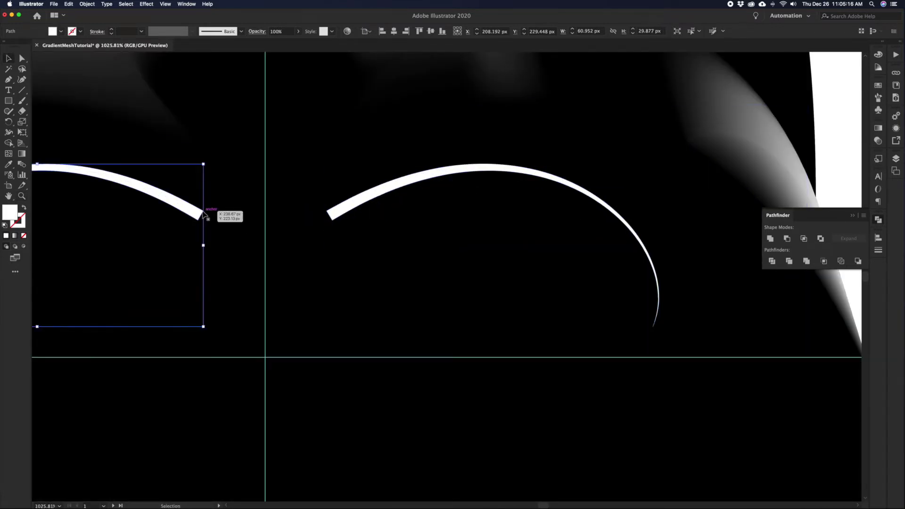
click(334, 218)
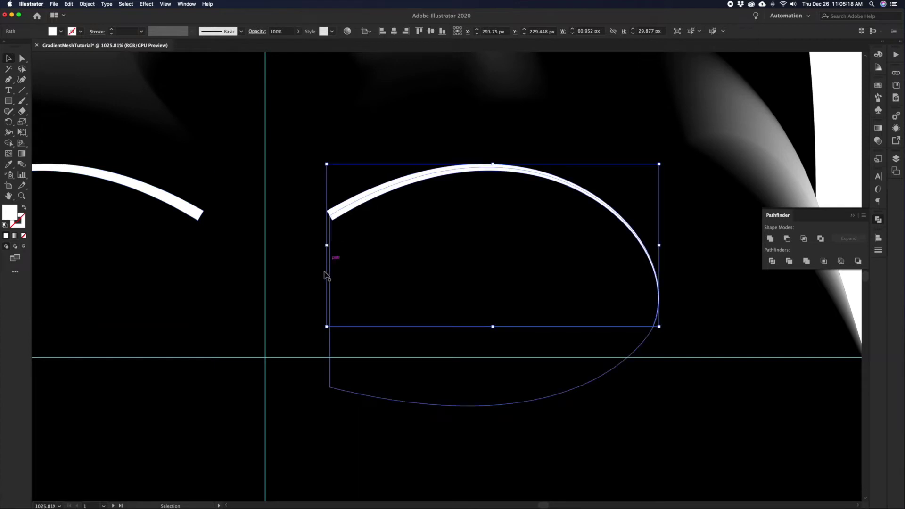
key(z)
alt+click(306, 275)
alt+click(307, 277)
alt+click(377, 279)
drag(454, 267, 546, 269)
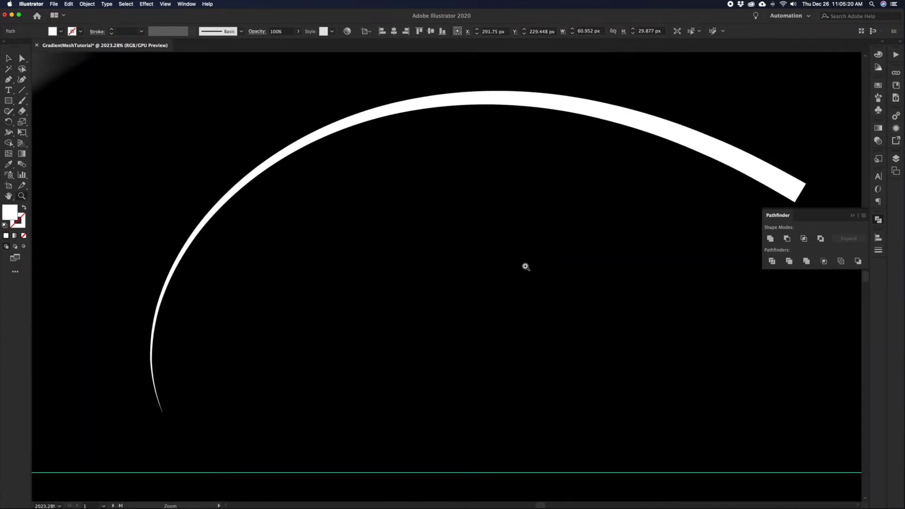
Recolor both eye arcs black by sampling the helmet with the Eyedropper
key(super+0)
key(v)
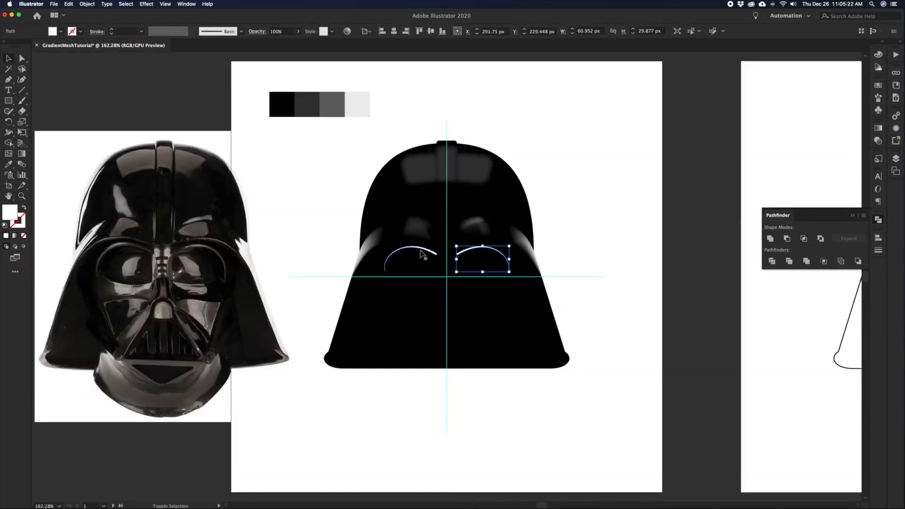
shift+click(391, 253)
key(i)
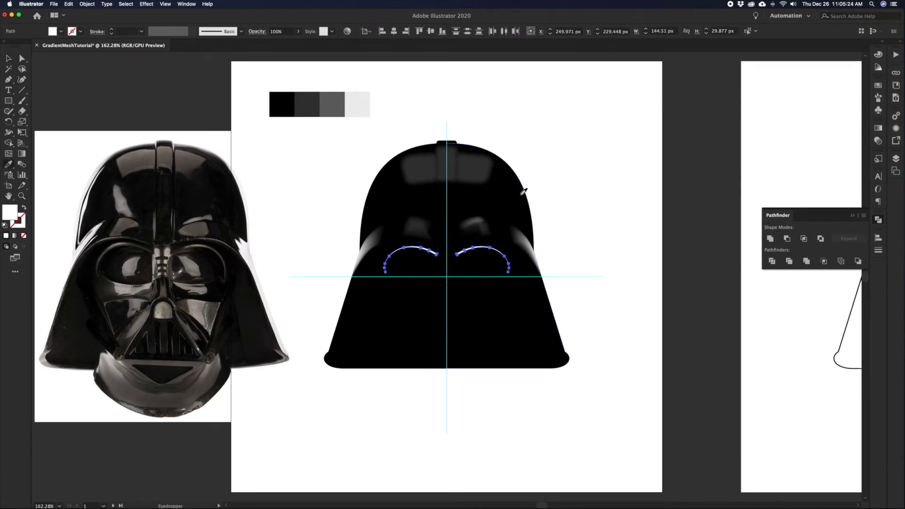
click(523, 191)
key(v)
click(325, 196)
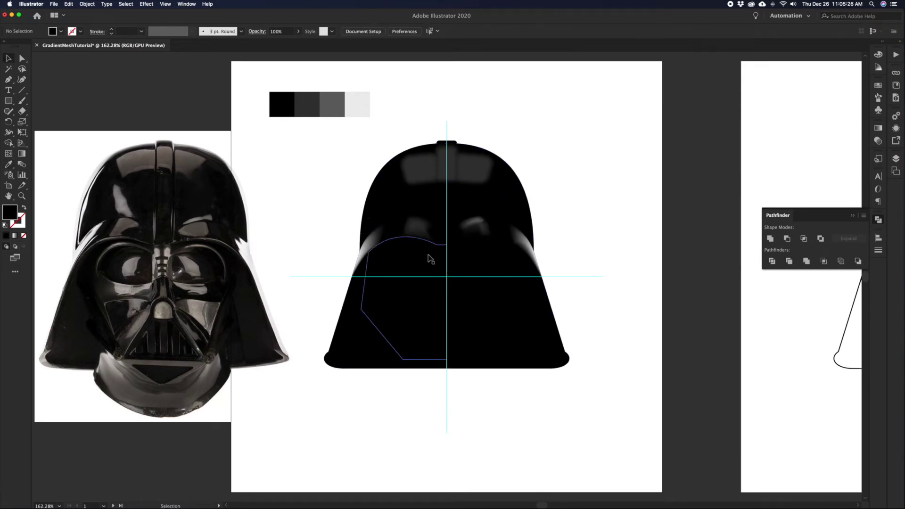
click(434, 257)
click(319, 212)
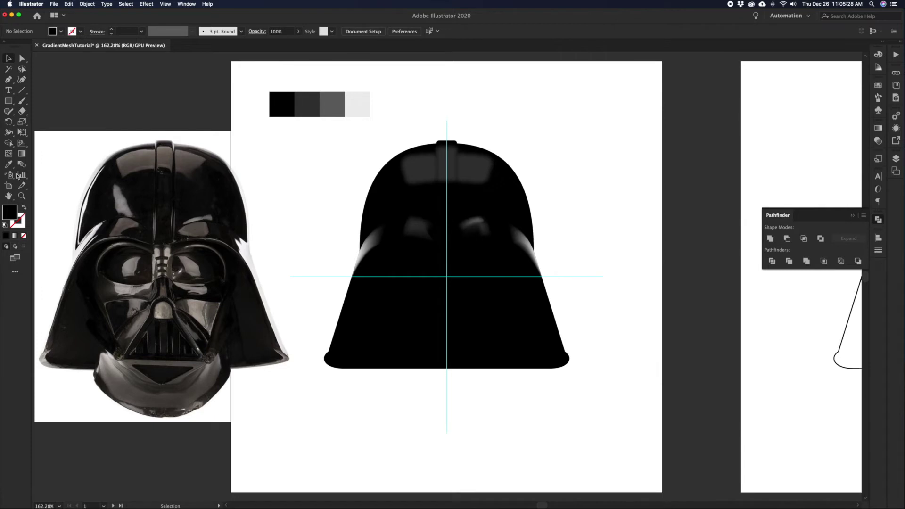
Sample the light gray palette swatch as the fill color and switch to the Mesh tool
click(12, 155)
click(347, 103)
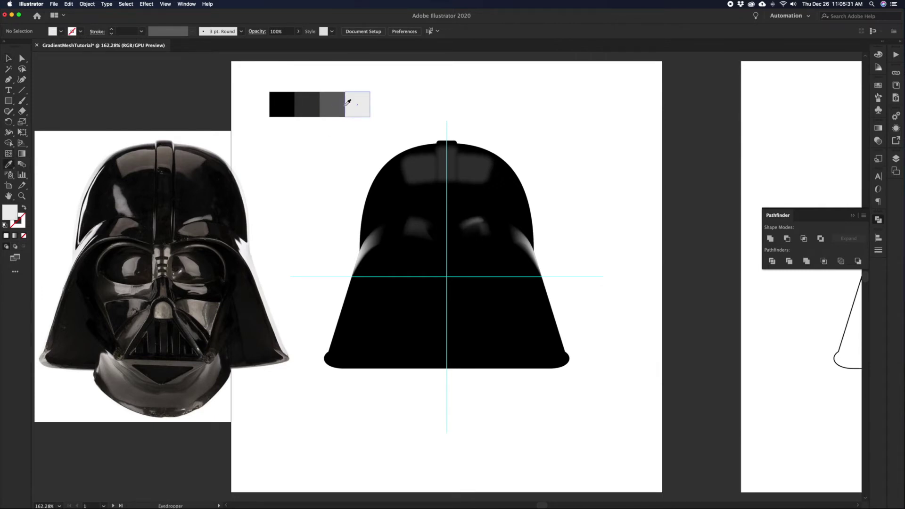
click(10, 155)
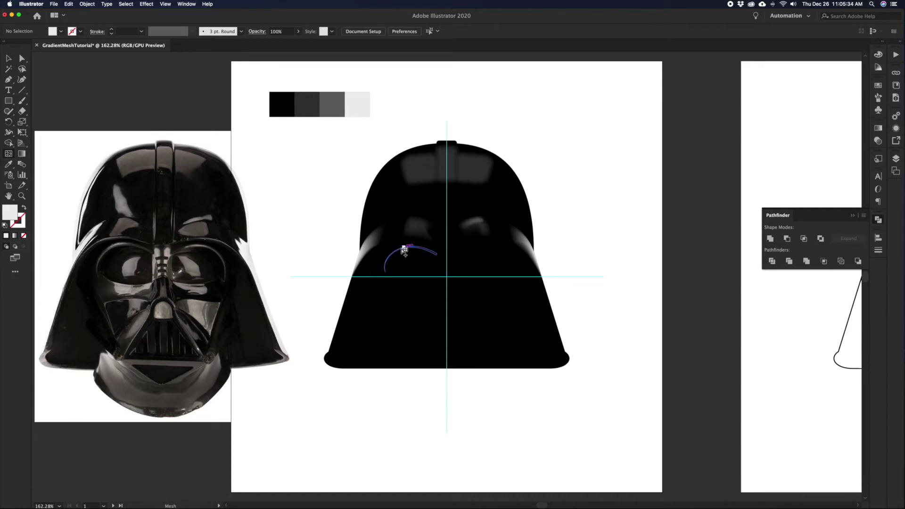
Try a light gray mesh point near the peak of the left eye arc and inspect its shading up close
click(415, 249)
key(v)
click(280, 234)
key(z)
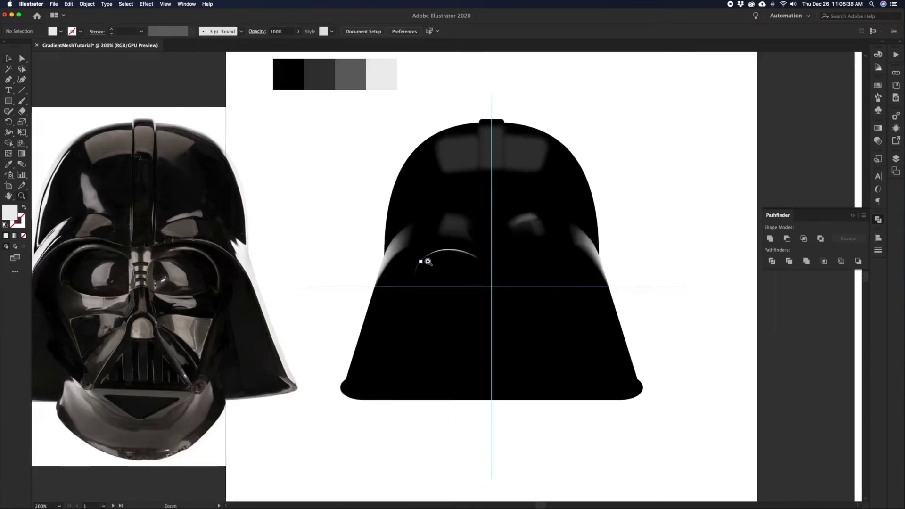
drag(424, 259, 474, 281)
key(super+0)
drag(351, 282, 342, 261)
Try moving the mesh anchor on the left arc's outer bend, and undo the changes together with the mesh
key(a)
click(327, 247)
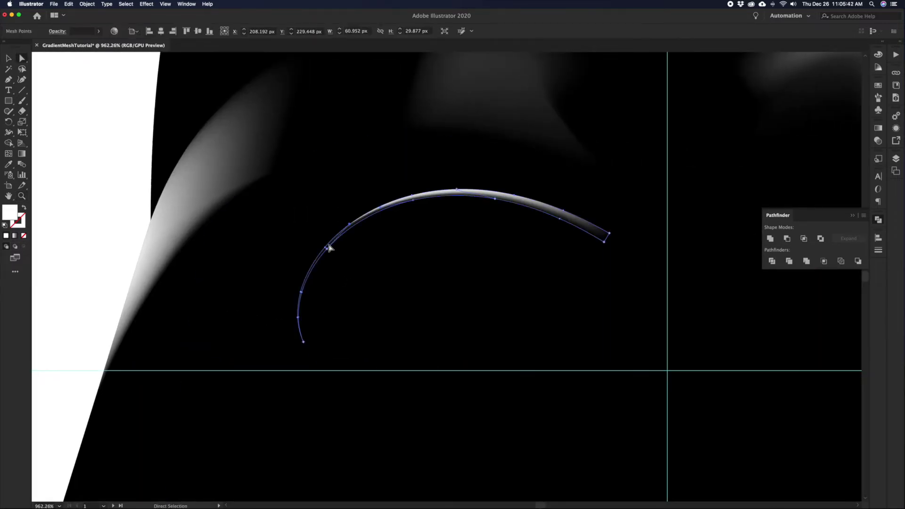
key(v)
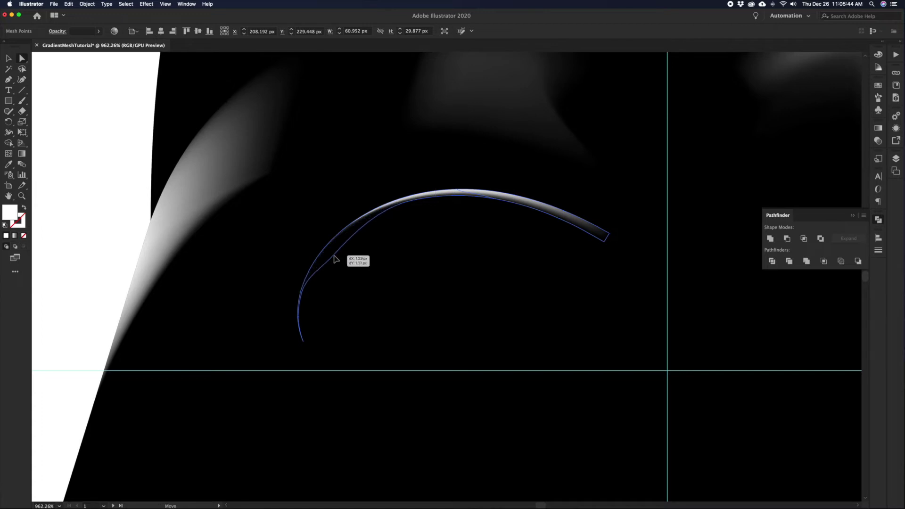
key(shift+super+a)
key(a)
click(327, 247)
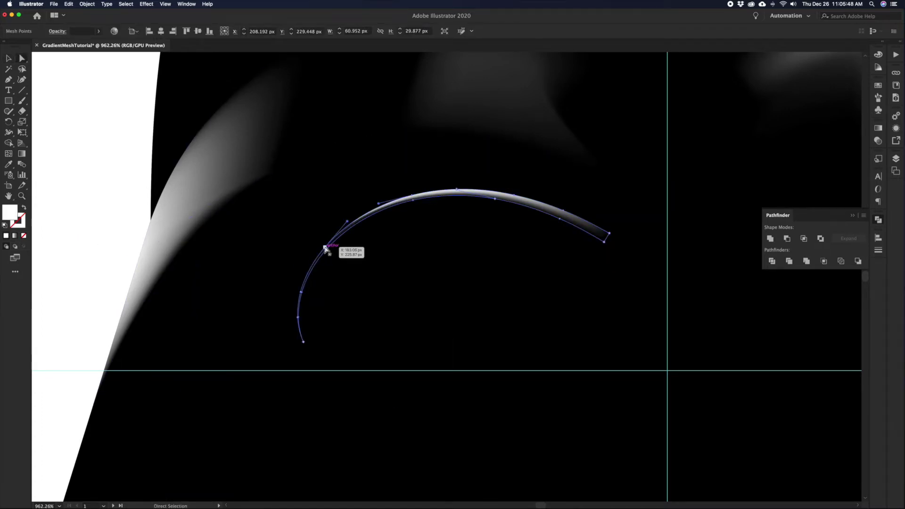
drag(325, 248, 309, 231)
key(super+z)
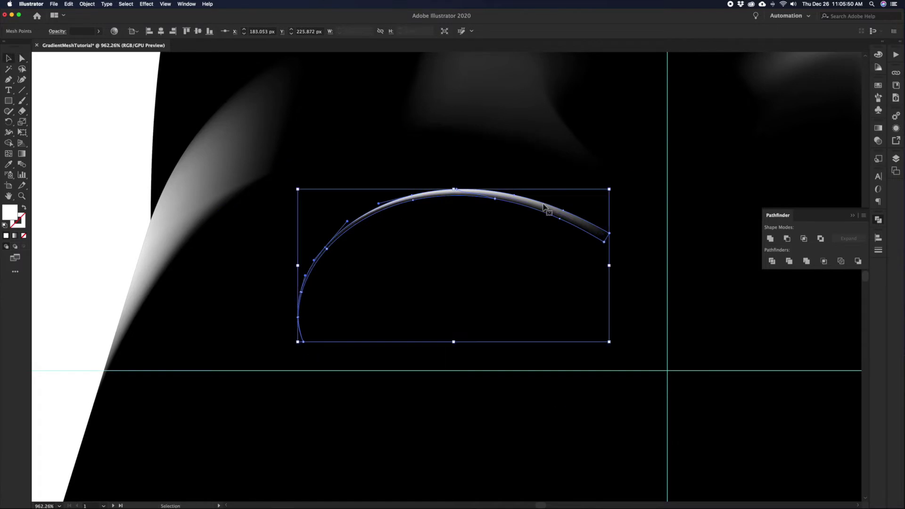
key(v)
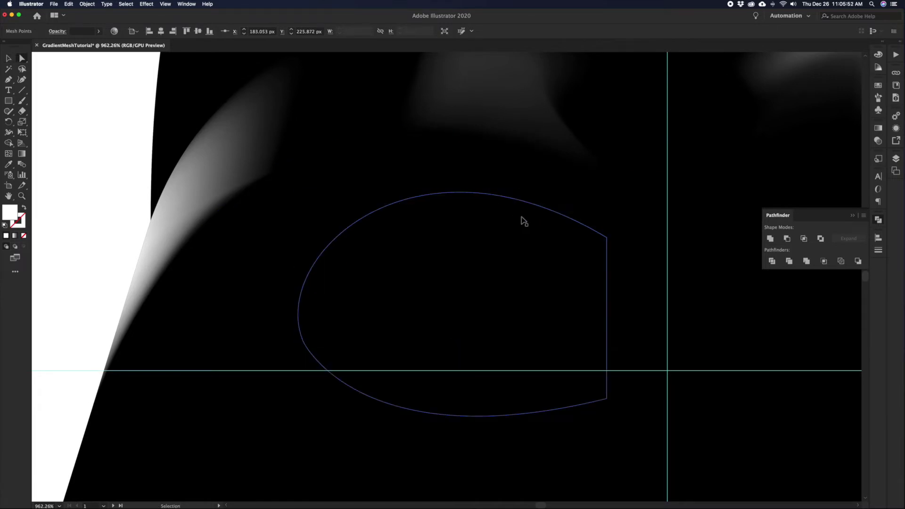
key(super+shift+a)
Try a light gray mesh point on the left arc's upper edge just inward of its peak, and undo it
click(9, 154)
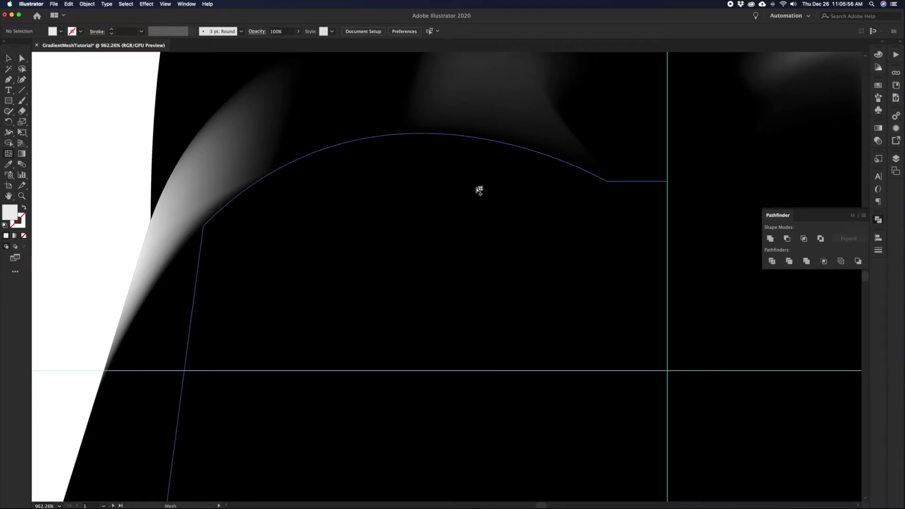
click(480, 191)
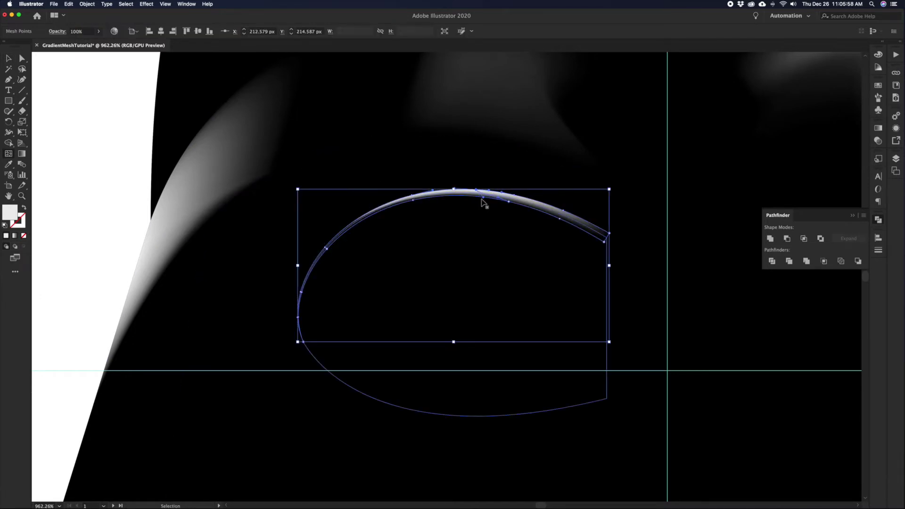
key(super+z)
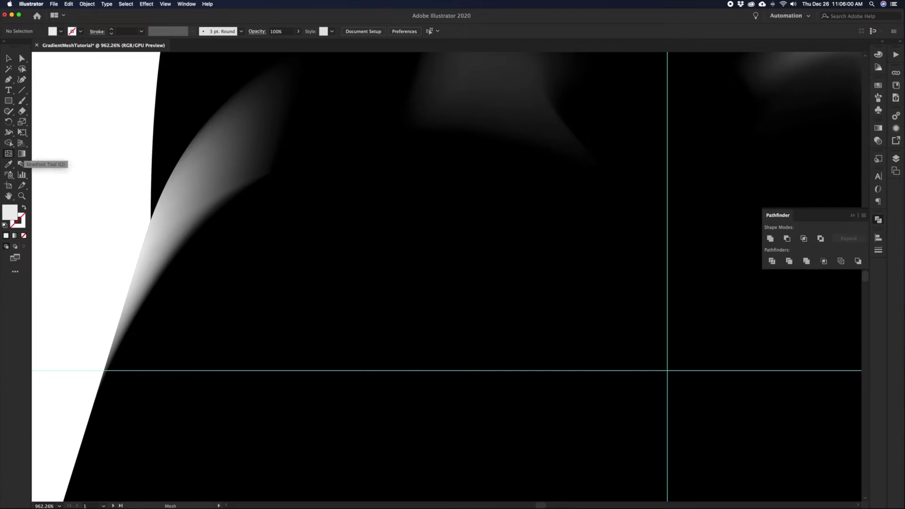
Add a light gray mesh point inside the left eye arc, between its peak and its inner end
click(493, 197)
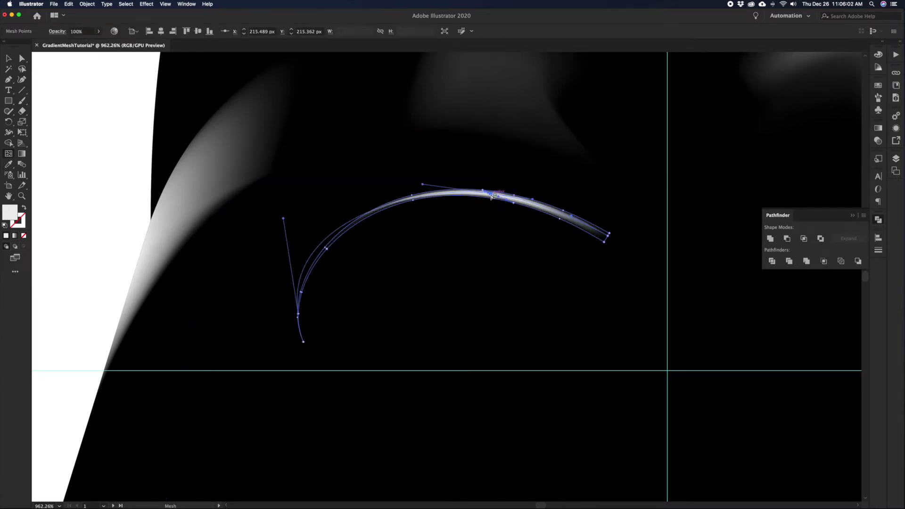
key(v)
click(117, 202)
Reshape the left eye arc's mesh handles at its outer bend and near its peak so the mesh line follows the arc
key(a)
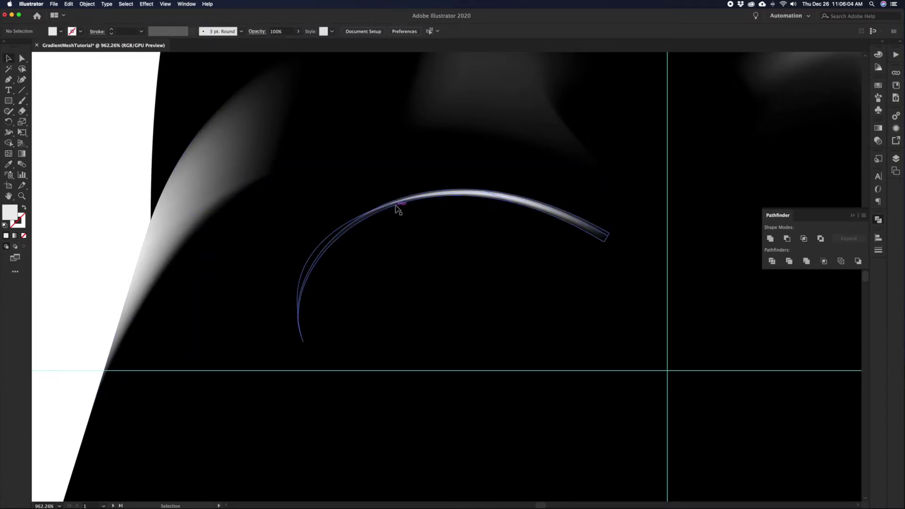
click(381, 211)
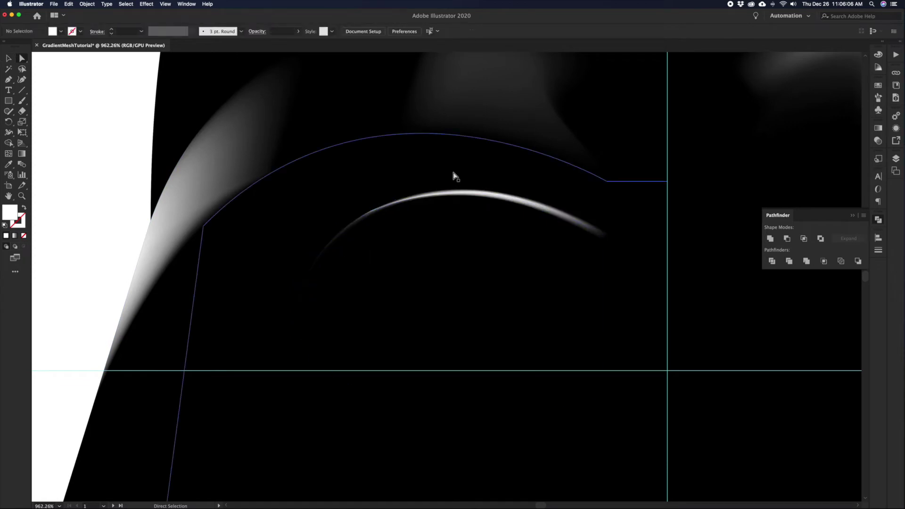
click(475, 197)
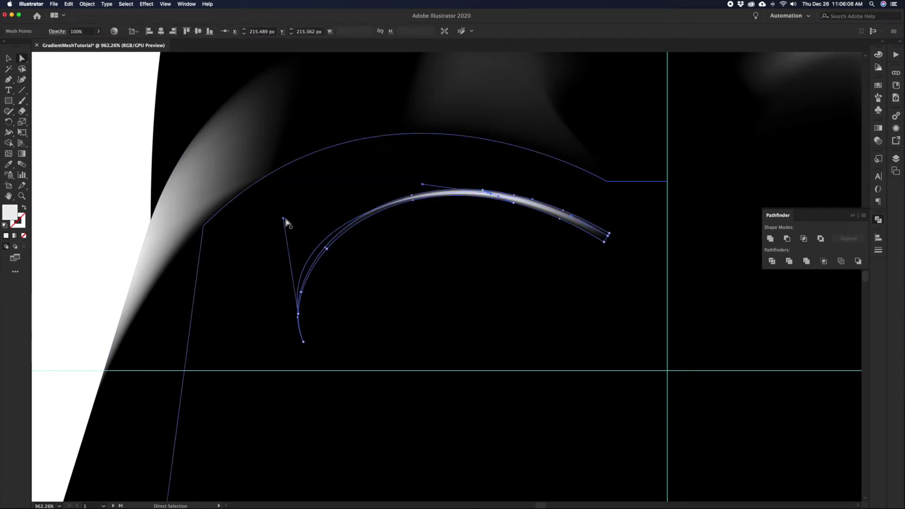
drag(285, 219, 308, 217)
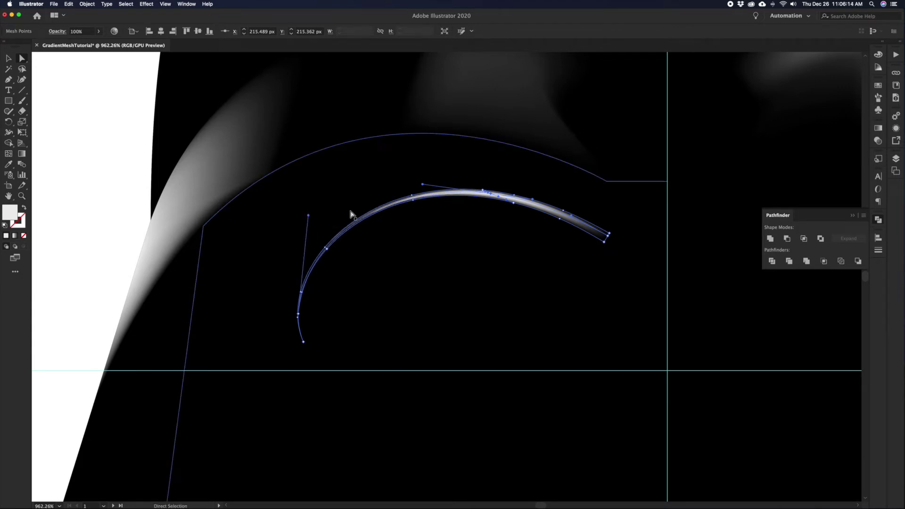
mouse_move(422, 187)
mouse_down()
mouse_move(434, 185)
mouse_move(420, 184)
mouse_up()
mouse_move(308, 215)
mouse_down()
mouse_move(298, 234)
mouse_move(300, 226)
mouse_up()
drag(422, 182, 413, 180)
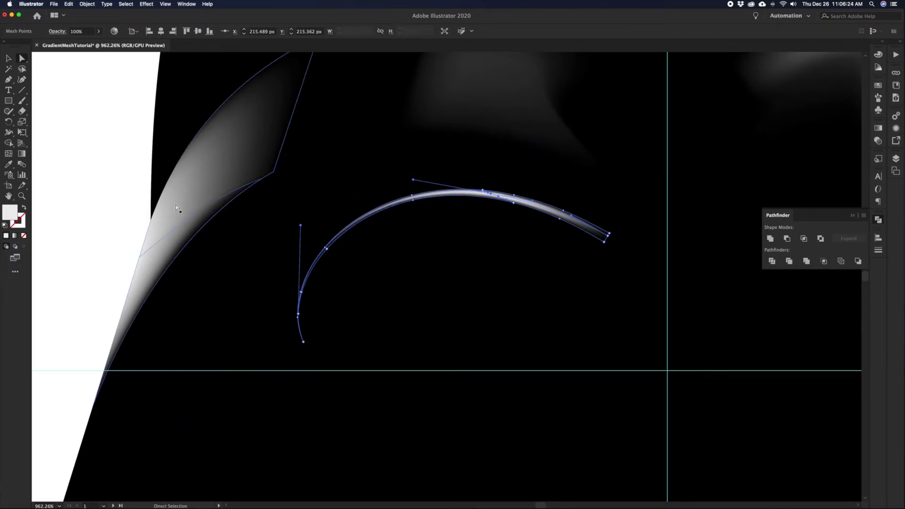
key(v)
click(128, 215)
Compare the shaded left eye arc with the unshaded right arc outline up close and across the helmet
key(z)
alt+click(339, 257)
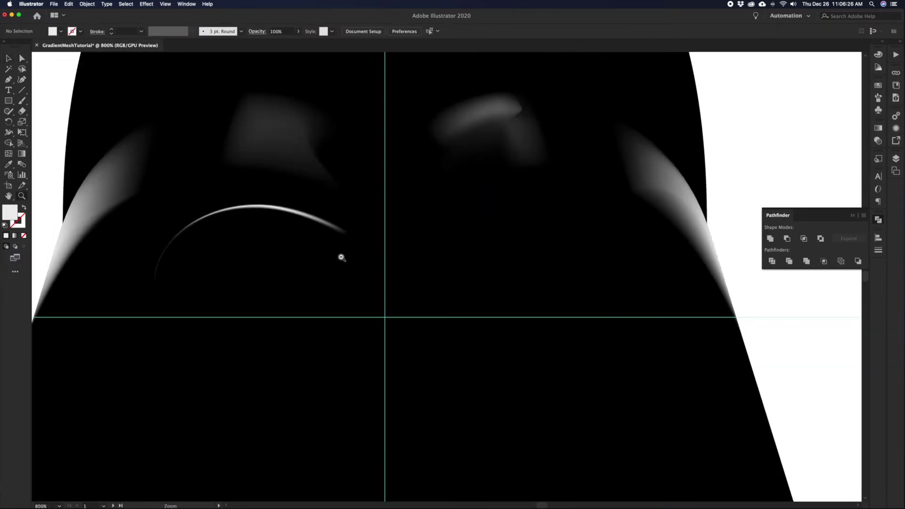
alt+click(318, 246)
alt+click(445, 279)
click(445, 280)
drag(440, 285, 378, 288)
key(v)
click(471, 253)
key(z)
click(453, 267)
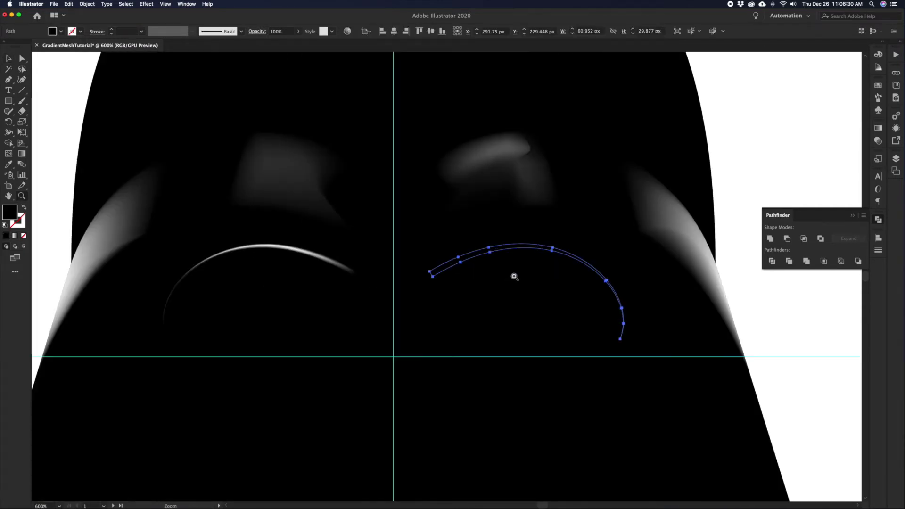
click(509, 270)
drag(449, 261, 445, 239)
key(v)
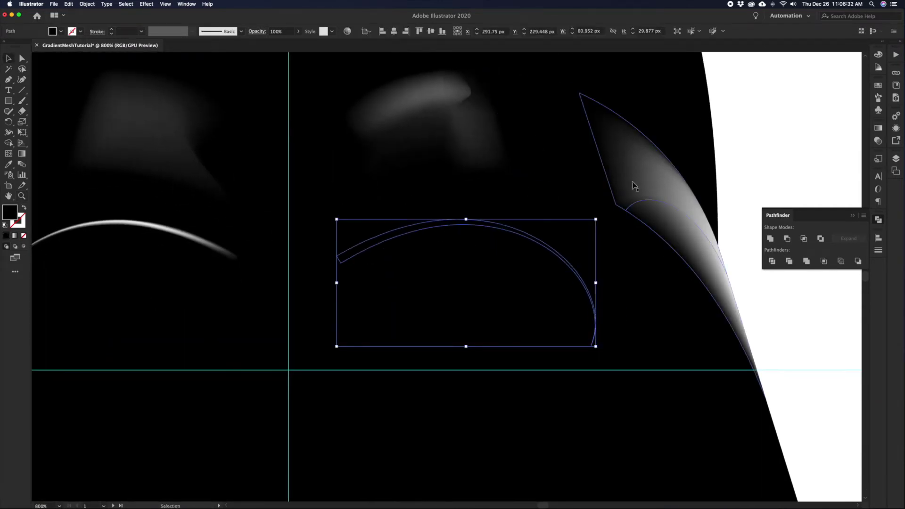
click(755, 166)
key(z)
alt+click(446, 194)
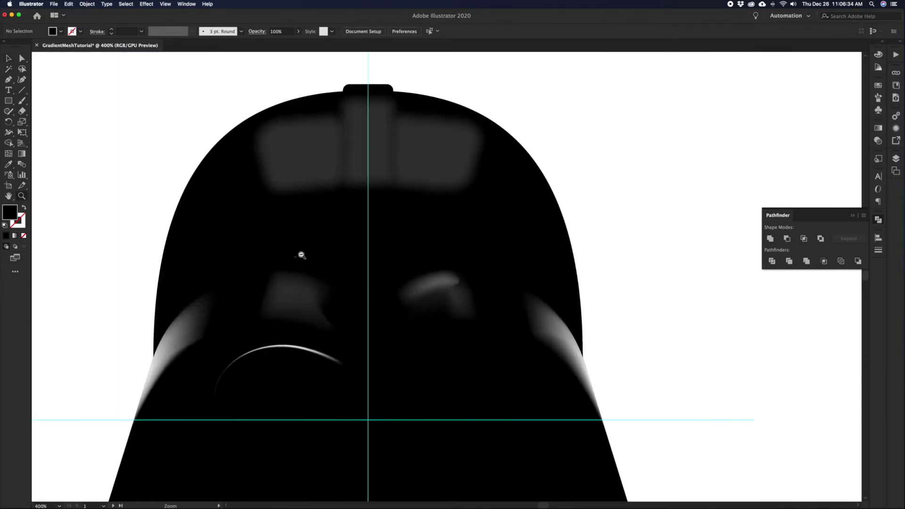
Sample the light gray swatch and add a mesh point inside the right eye arc between its peak and inner end
alt+click(302, 255)
key(v)
key(i)
click(339, 77)
key(v)
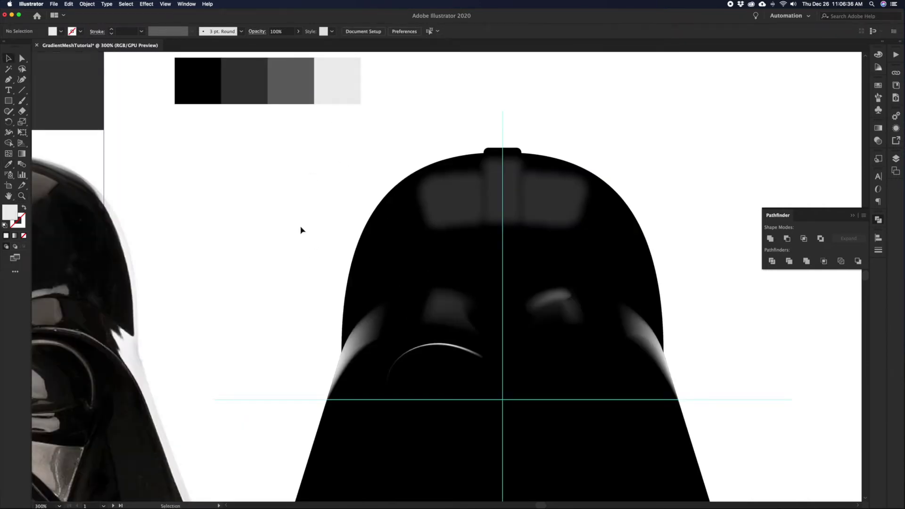
drag(301, 228, 106, 122)
key(z)
drag(312, 196, 416, 292)
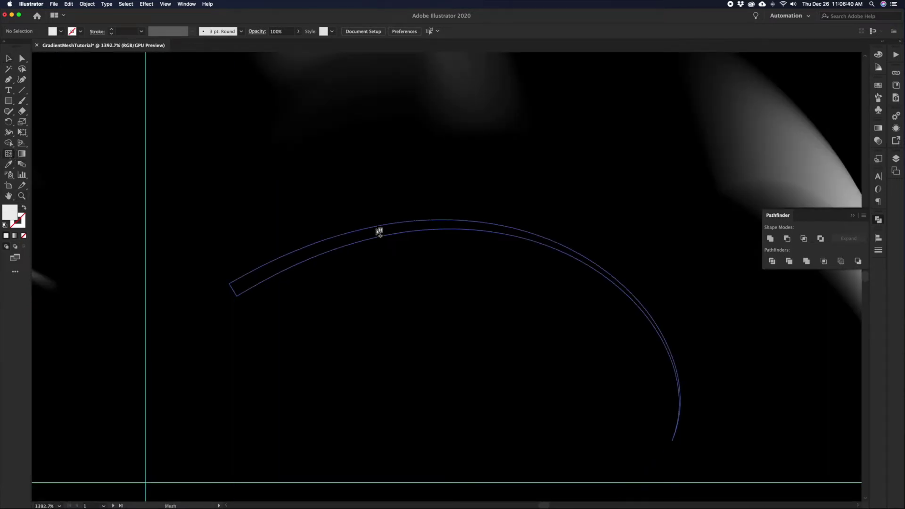
click(384, 233)
Pull the mesh handle at the right arc's outer bend inward so the mesh line stays within the arc
key(a)
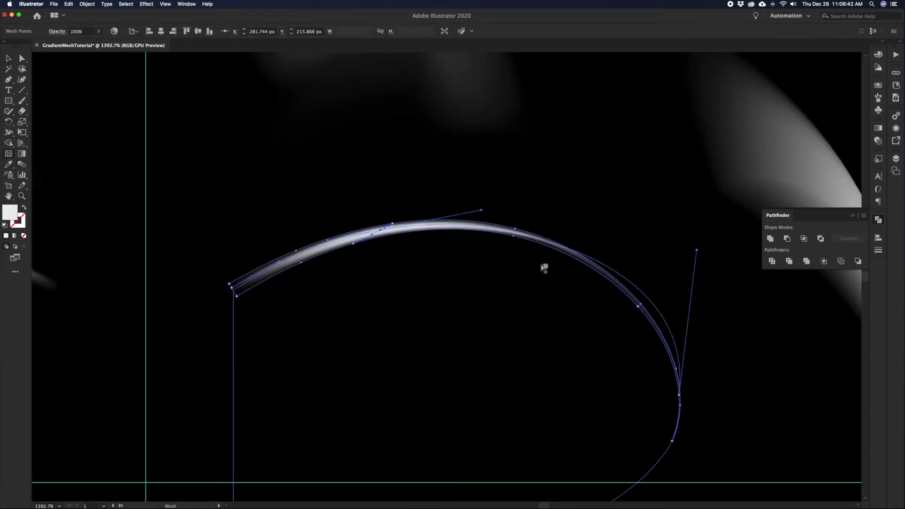
drag(697, 253, 656, 243)
key(z)
alt+click(300, 304)
alt+click(300, 305)
alt+click(384, 289)
alt+click(417, 281)
alt+click(426, 276)
alt+click(426, 276)
key(v)
click(663, 284)
Examine the left eye socket shape against the eye lens in the reference photo
drag(643, 281, 634, 285)
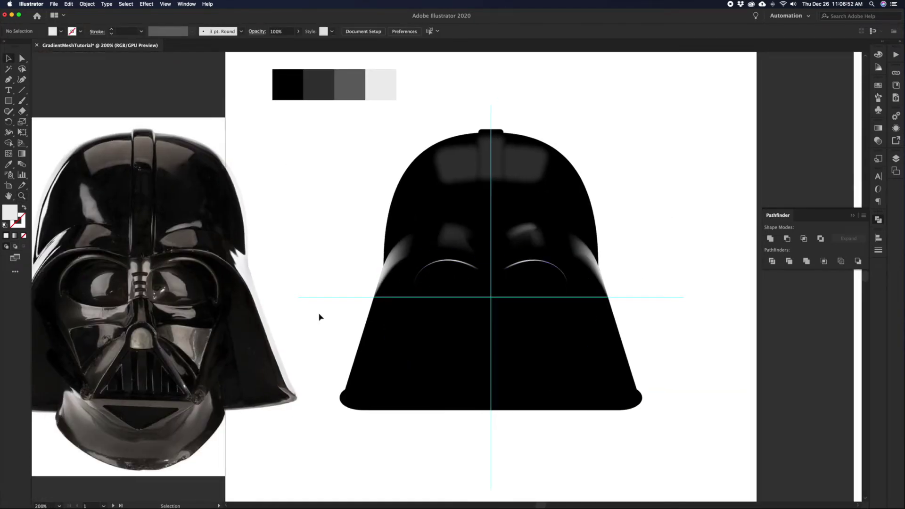
click(457, 290)
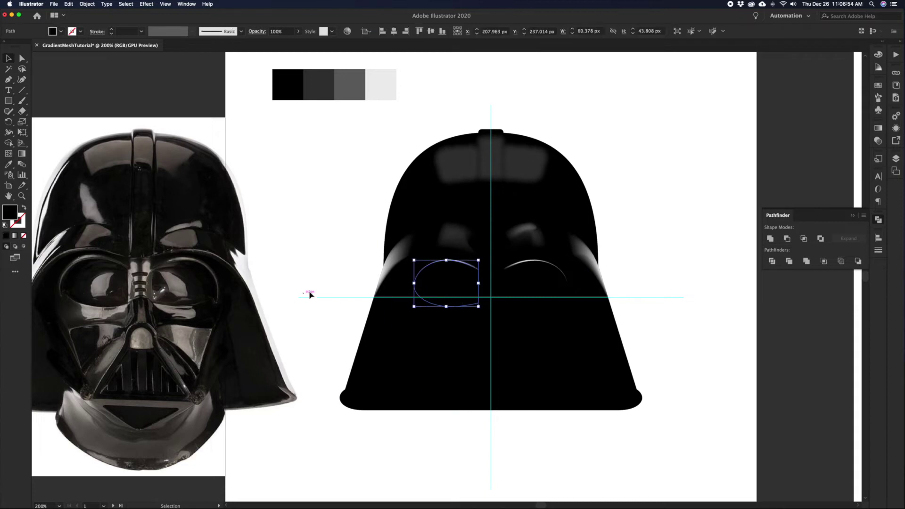
click(353, 279)
click(453, 292)
click(357, 266)
drag(337, 255, 307, 259)
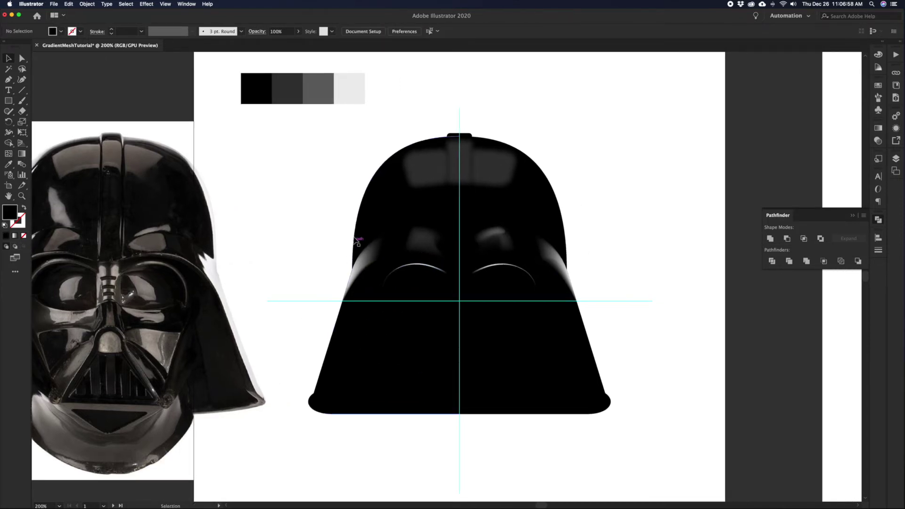
key(z)
click(470, 312)
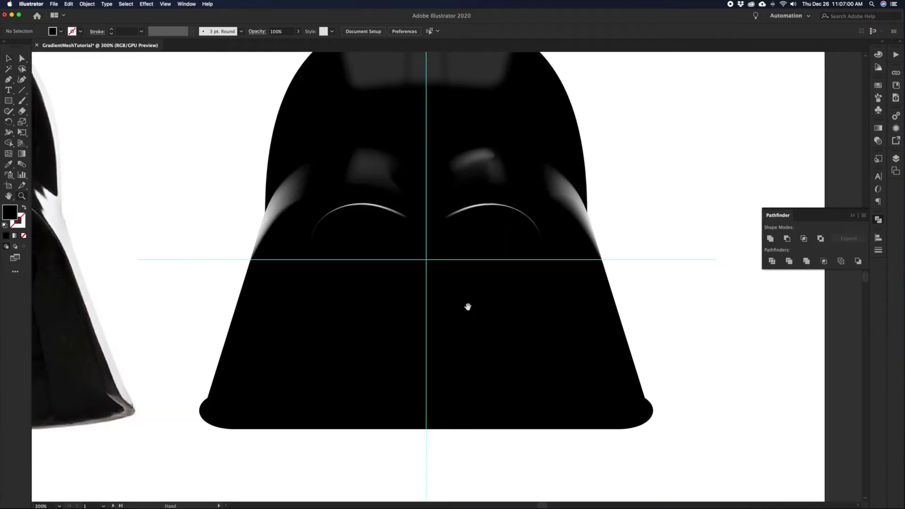
alt+click(469, 304)
alt+click(470, 303)
key(v)
click(397, 269)
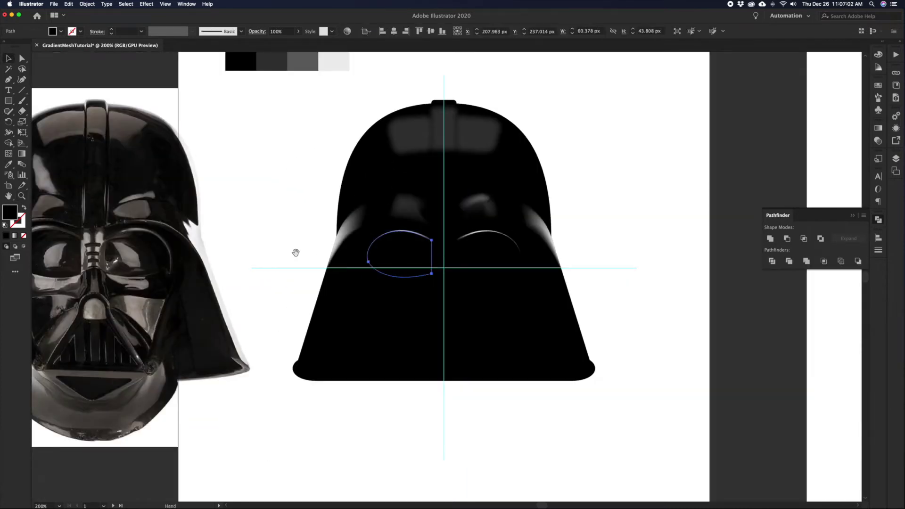
drag(275, 243, 303, 267)
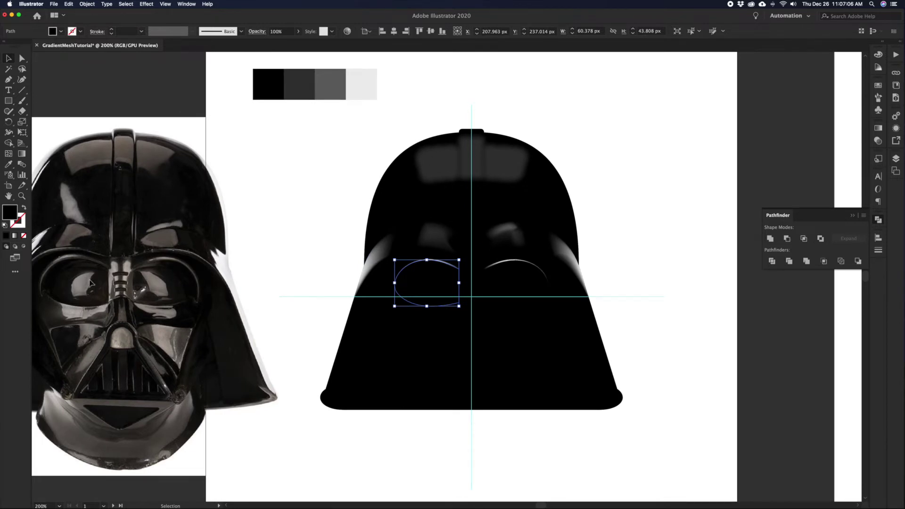
click(337, 248)
scroll(377, 283, right, 2)
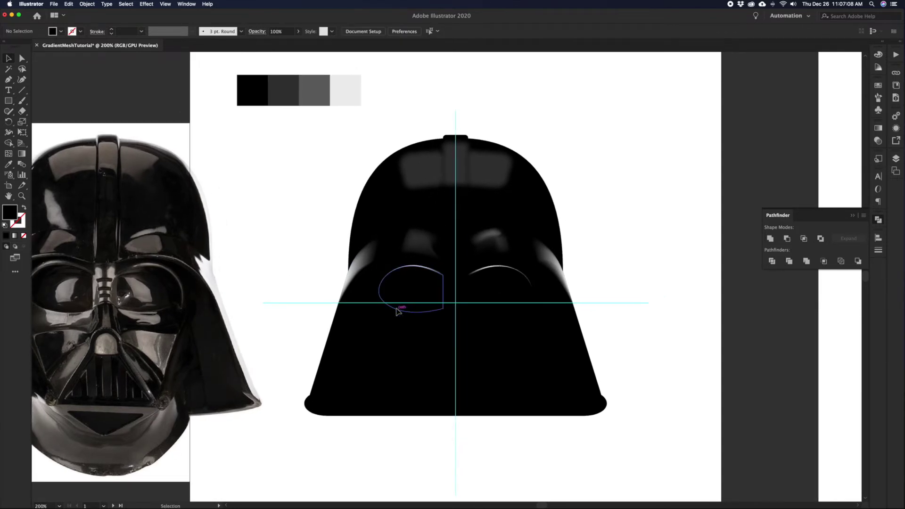
Scale the left eye socket shape down around its center to about 32 × 23 px
key(a)
click(397, 310)
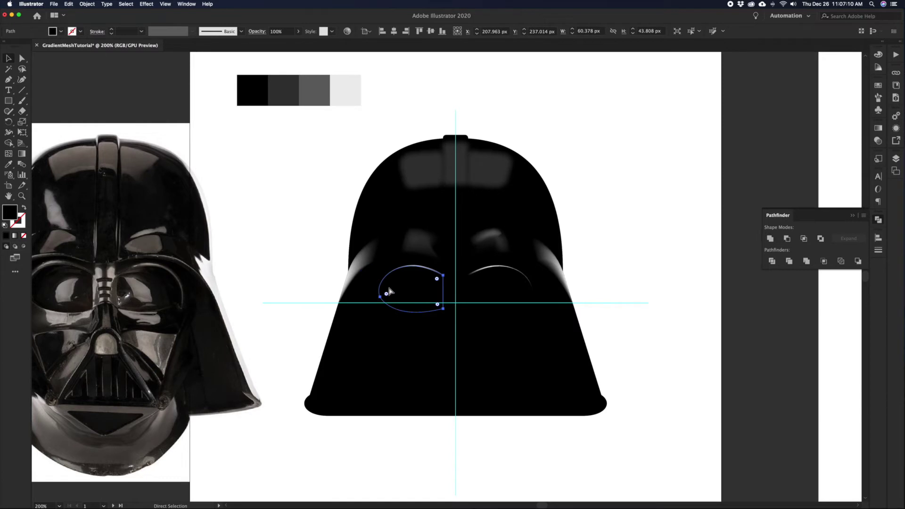
key(v)
drag(379, 289, 428, 292)
click(318, 226)
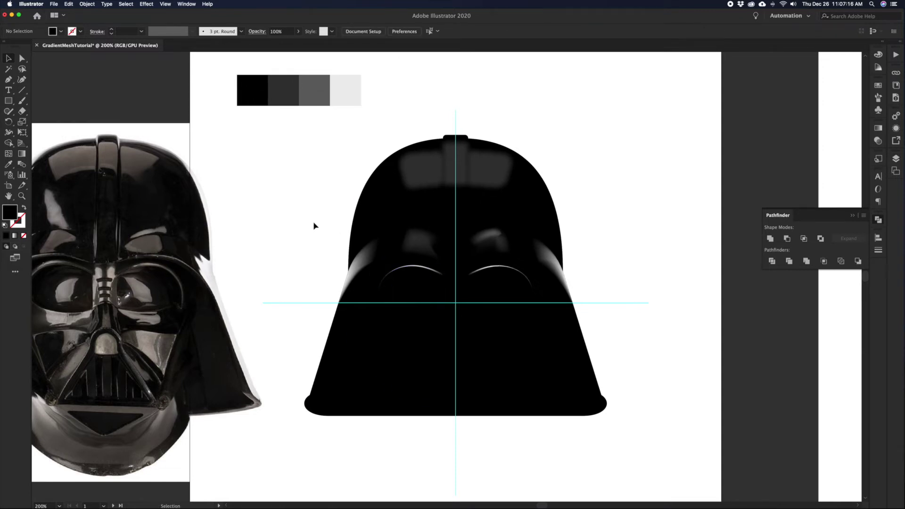
Add a light gray mesh point inside the scaled-down left eye shape and shift it up toward the outer side
click(347, 91)
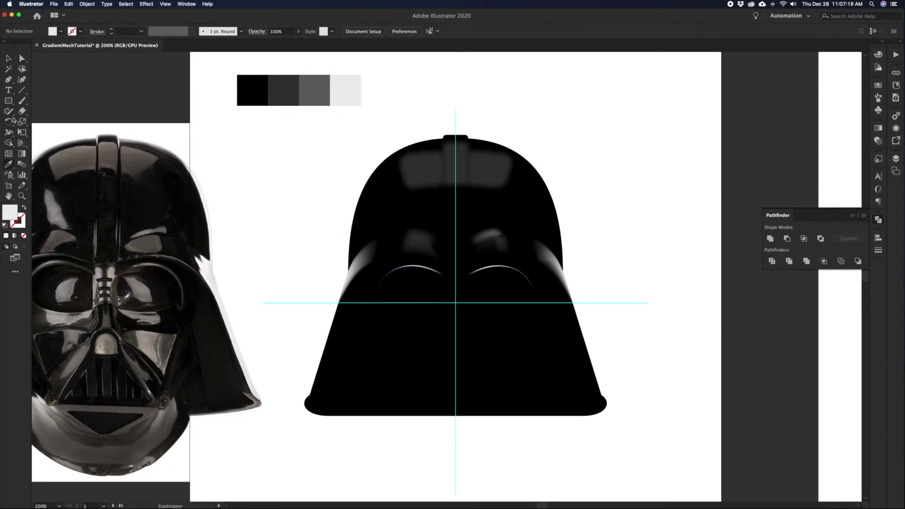
click(9, 154)
click(418, 290)
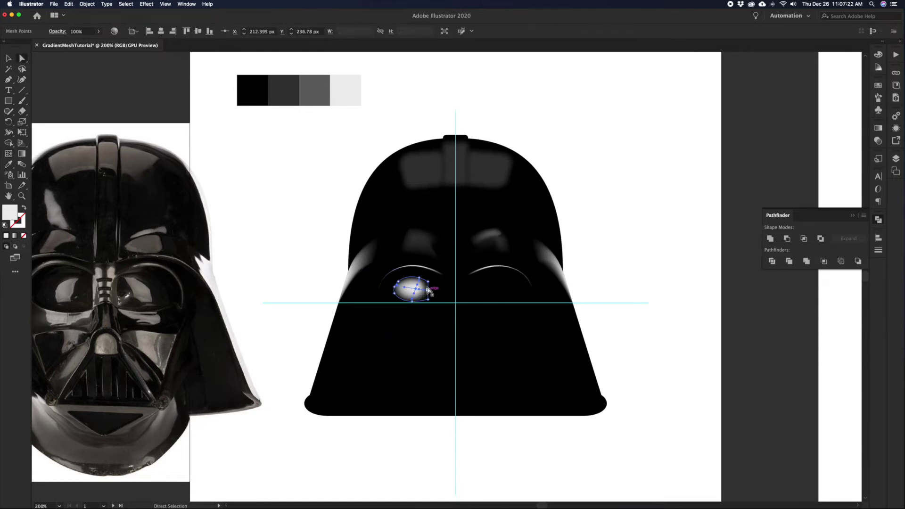
drag(412, 299, 366, 327)
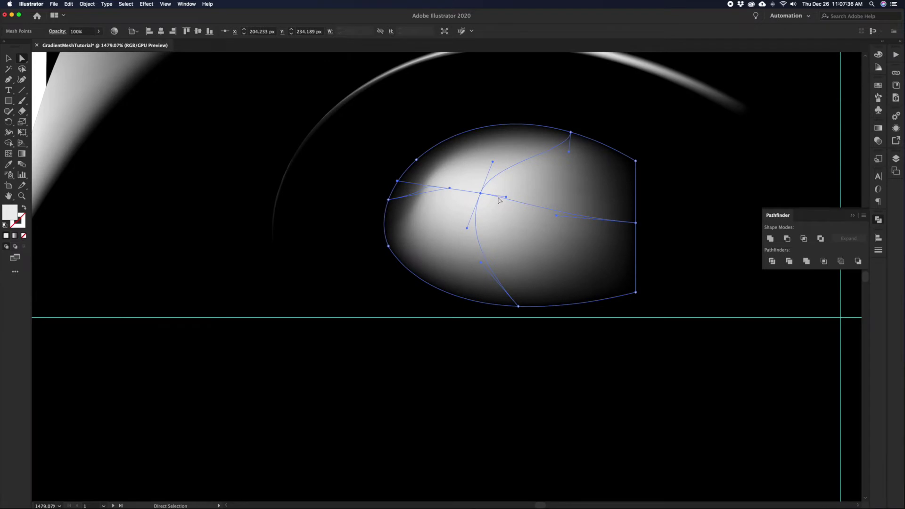
Adjust the left eye mesh handles at the central point, upper edge and inner edge to reshape the highlight
drag(508, 201, 487, 205)
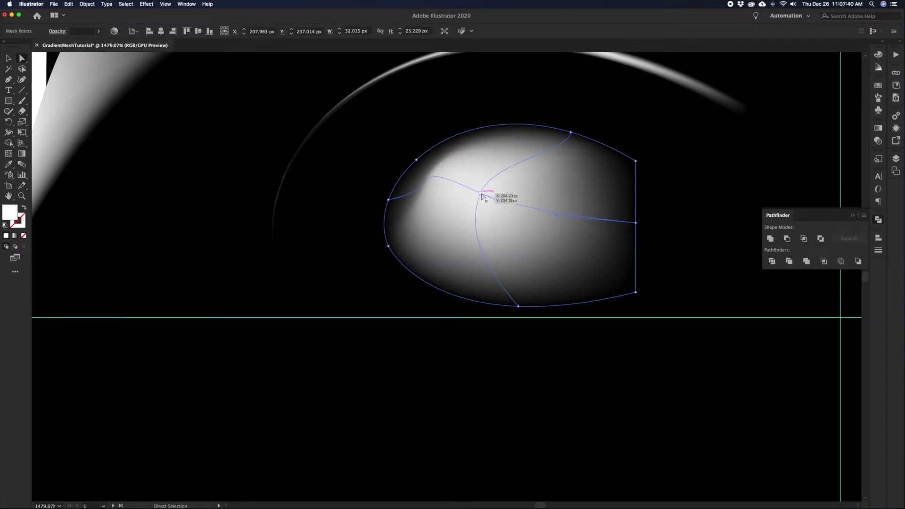
click(481, 196)
drag(408, 159, 450, 186)
drag(569, 154, 503, 157)
drag(556, 216, 538, 215)
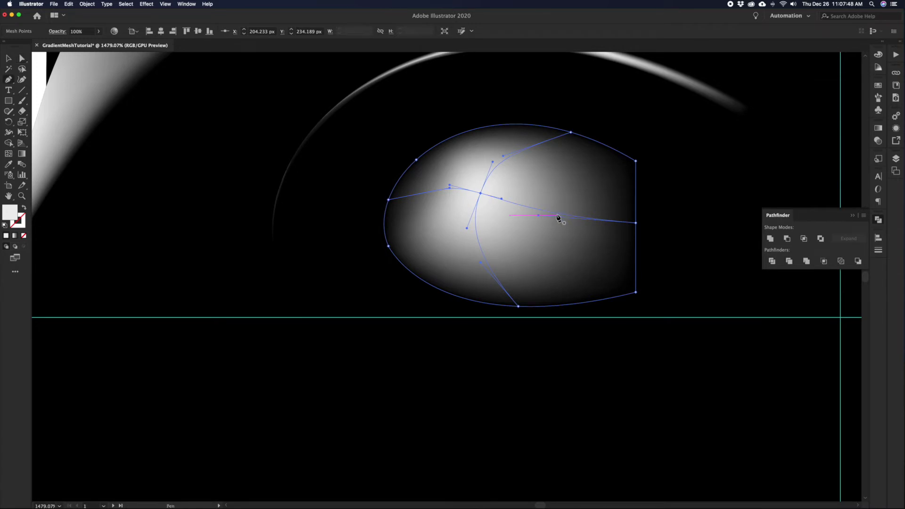
Shorten and angle down the central mesh point's inner handle, and adjust the inner edge's handle toward it
key(super+shift+a)
super+click(558, 215)
click(553, 215)
click(481, 194)
drag(500, 198, 486, 205)
drag(538, 216, 519, 199)
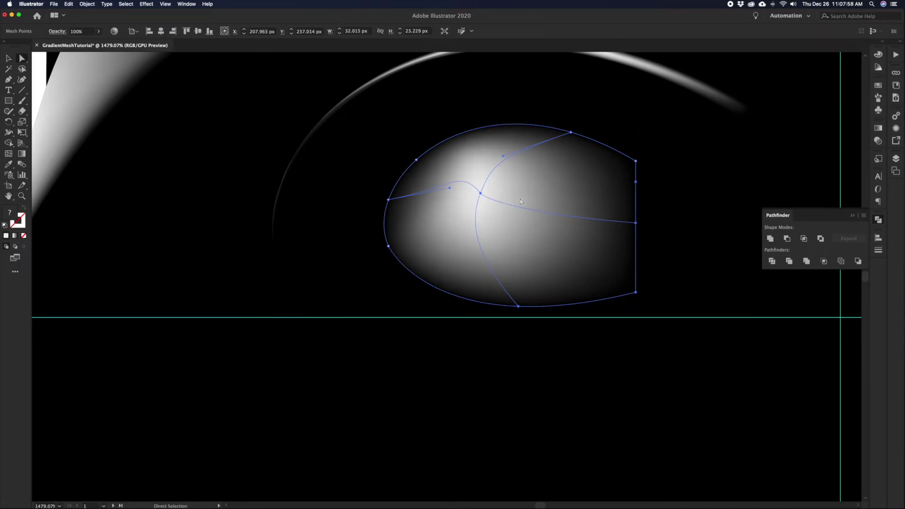
Try stretching the inner edge's mesh handle outward past the left eye's central mesh point
click(522, 207)
key(super+z)
click(522, 208)
key(super+z)
key(a)
click(481, 193)
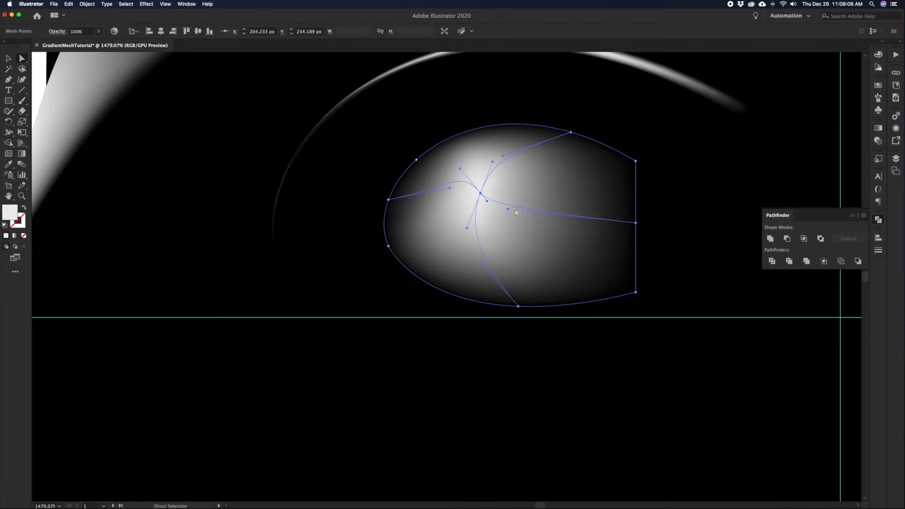
drag(485, 201, 436, 202)
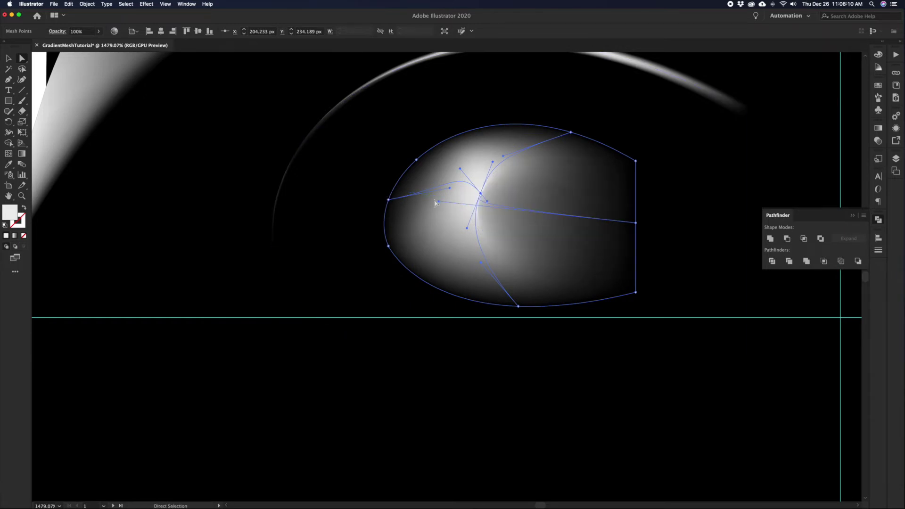
key(super+a)
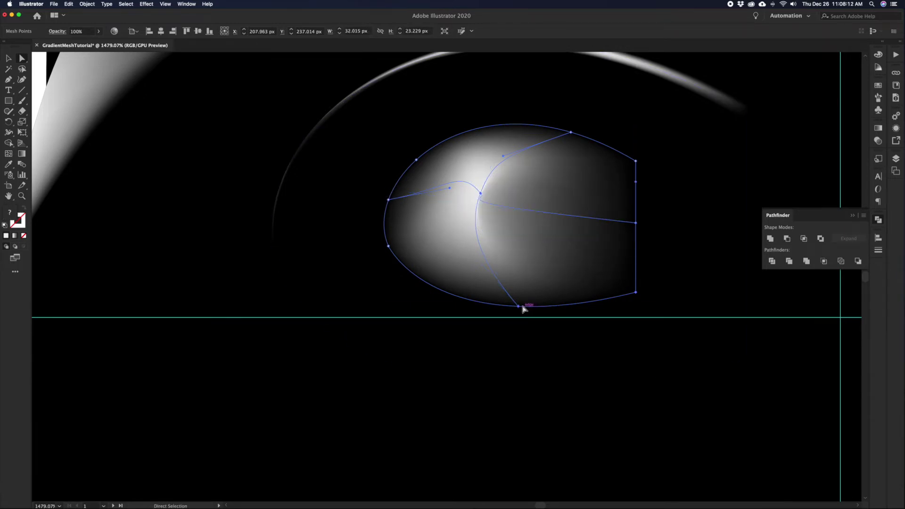
Check the left eye highlight against the whole helmet and undo the last mesh handle change
key(z)
alt+click(499, 235)
alt+click(451, 299)
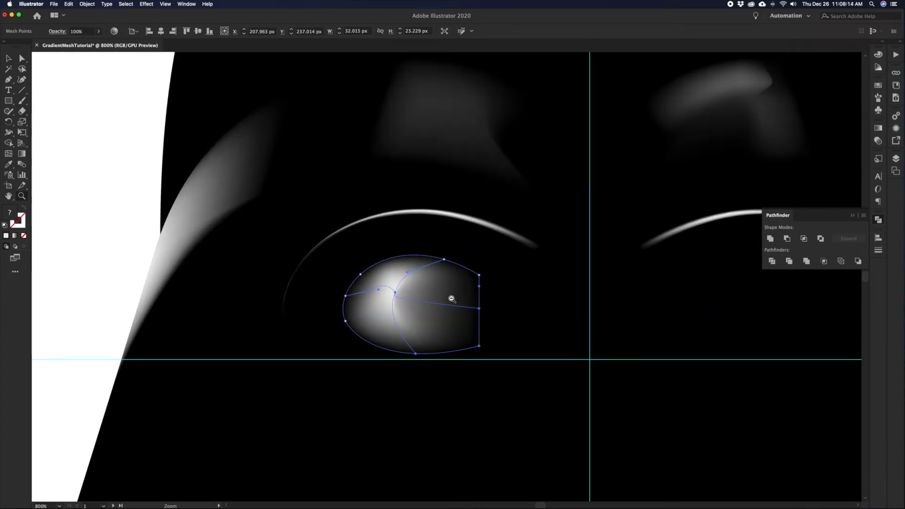
alt+click(415, 304)
drag(356, 305, 484, 184)
key(v)
key(super+0)
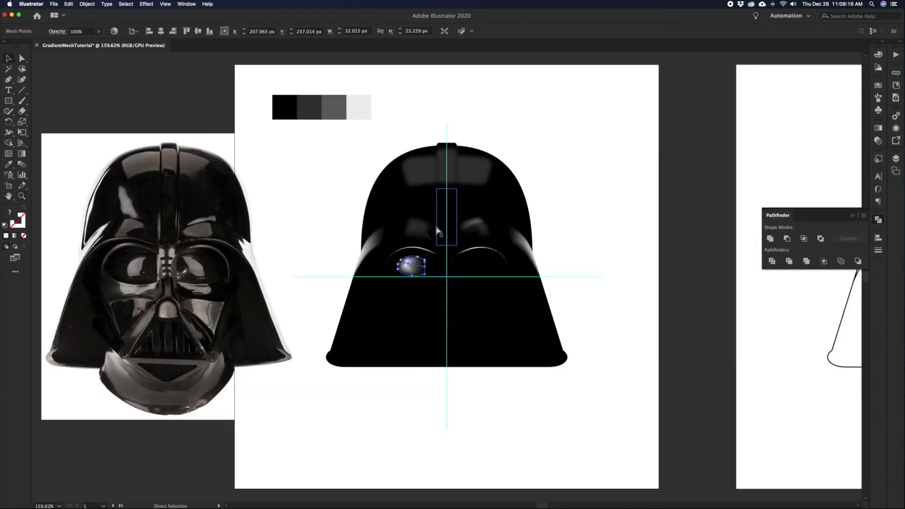
click(644, 236)
key(z)
click(472, 284)
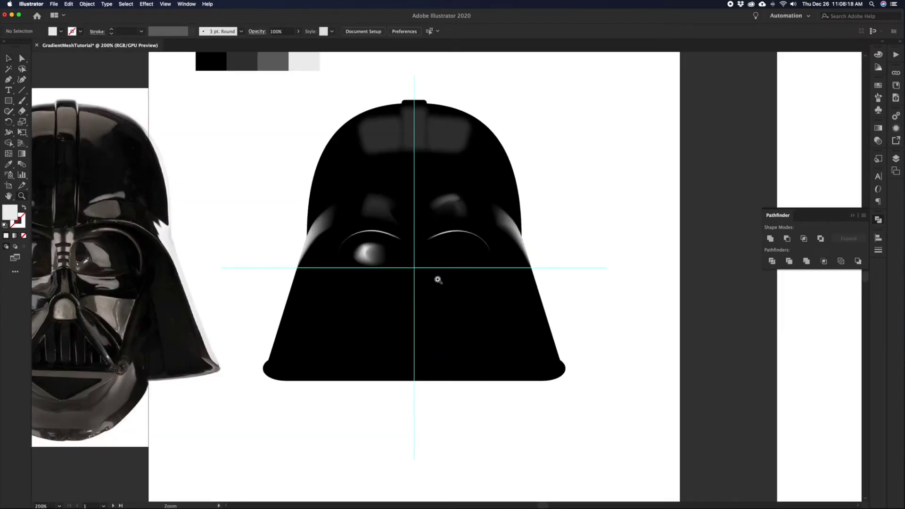
key(super+z)
click(561, 194)
Scale the right eye socket shape down around its center to about 32 × 23 px
scroll(561, 194, left, 3)
key(a)
click(522, 262)
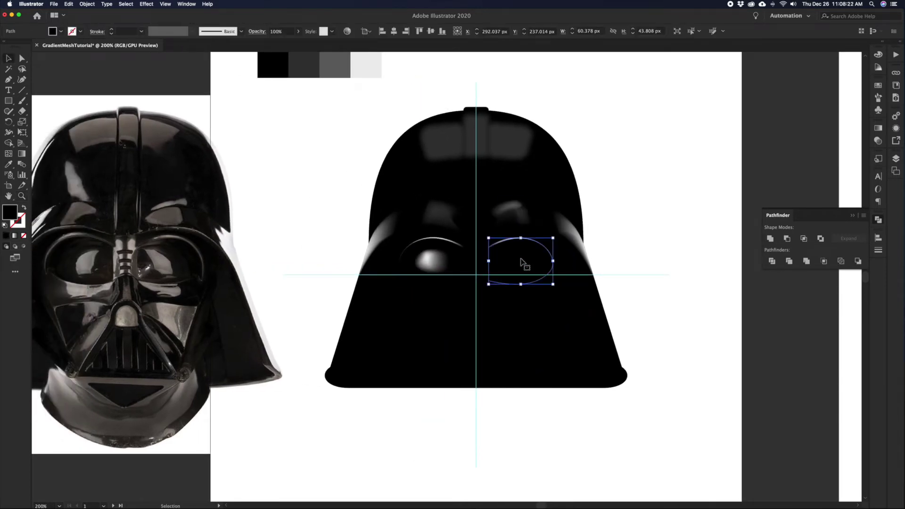
key(v)
drag(554, 261, 539, 267)
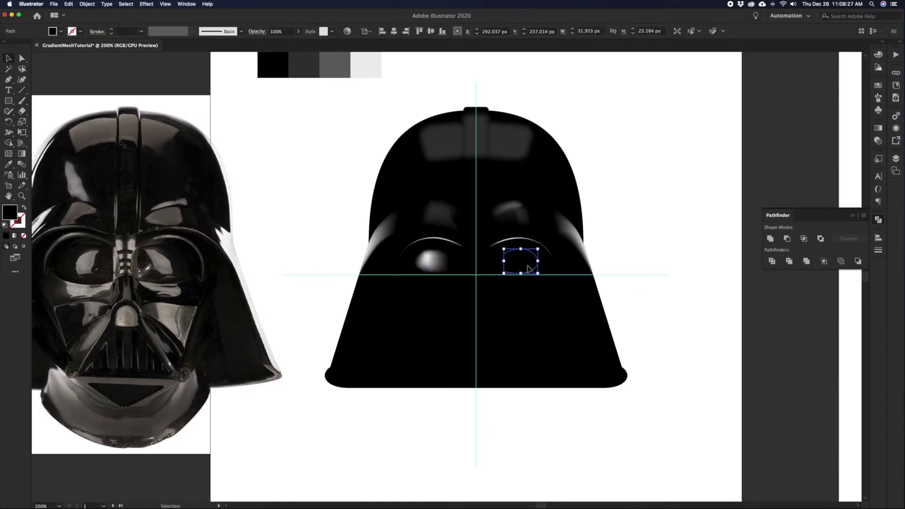
Select the outer-edge mesh points of the left eye highlight and shift them inward to narrow the glow
click(248, 206)
scroll(296, 211, up, 2)
key(a)
click(422, 281)
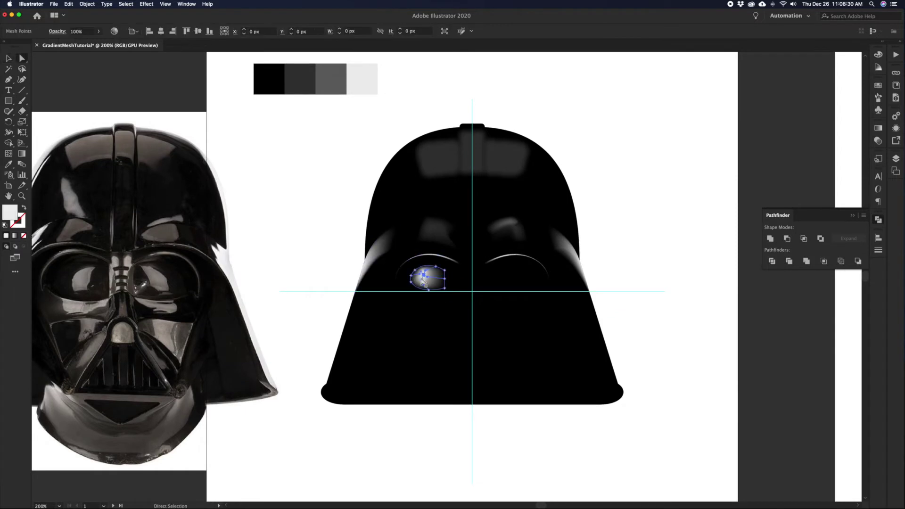
click(411, 282)
shift+click(411, 275)
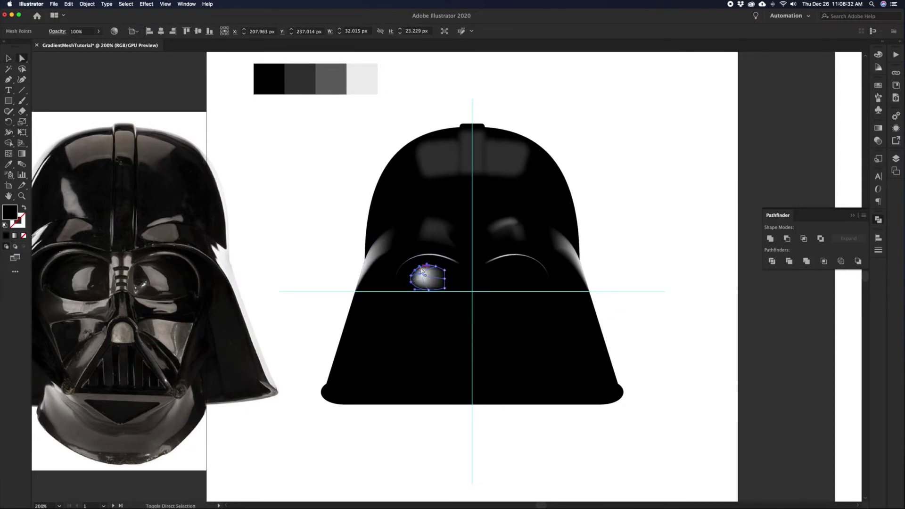
shift+click(416, 270)
mouse_move(421, 274)
mouse_down()
mouse_move(418, 288)
mouse_move(428, 276)
mouse_up()
key(v)
click(307, 278)
Pull in the lower outer mesh point of the left eye highlight to refine its outer edge
key(a)
click(418, 285)
key(v)
click(296, 270)
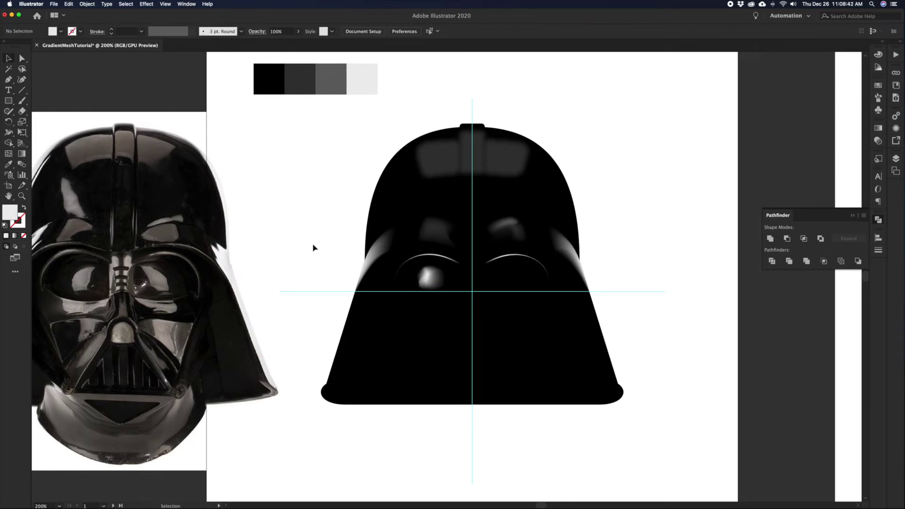
drag(424, 287, 419, 285)
key(a)
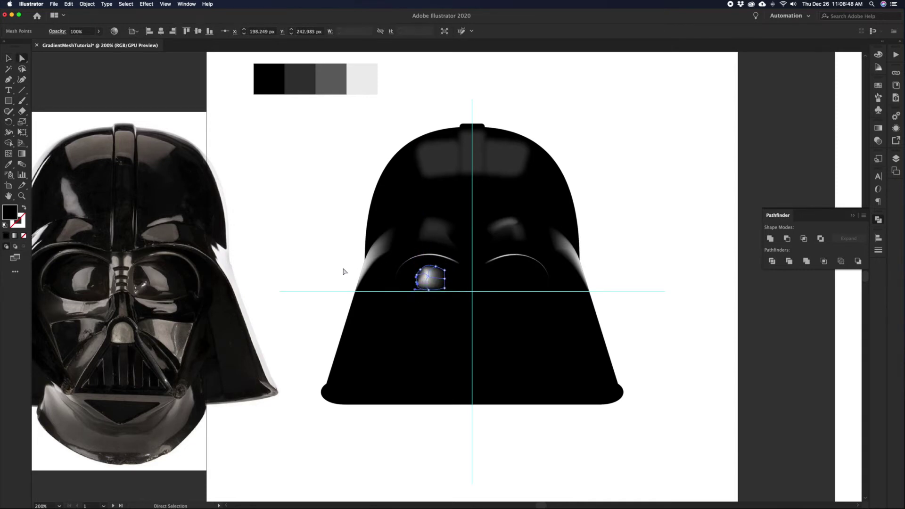
key(v)
click(301, 254)
Sample the light gray swatch and add a gradient mesh point near the center of the right eye shape
click(509, 279)
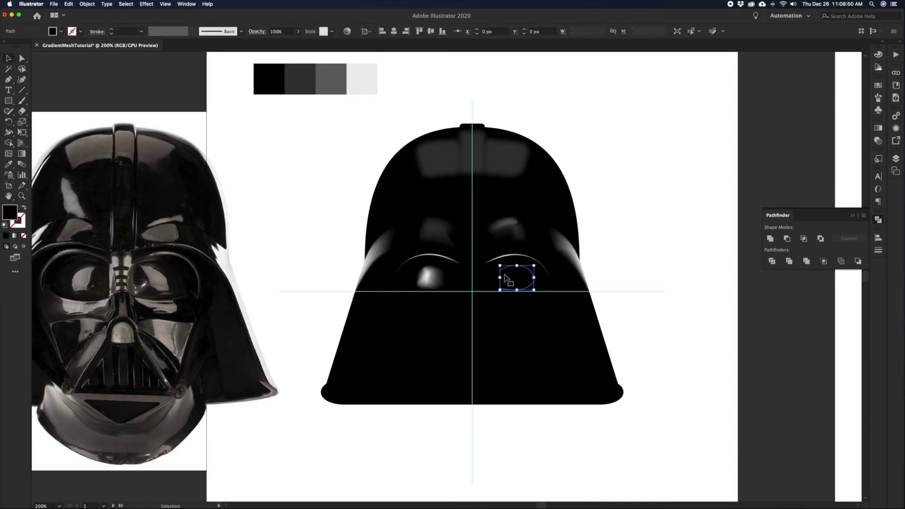
click(281, 200)
click(361, 66)
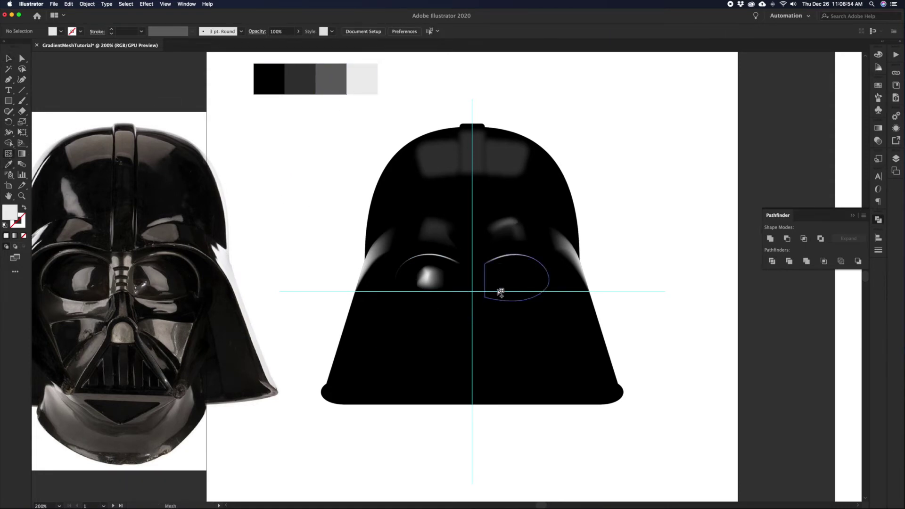
click(514, 280)
key(v)
click(296, 233)
Move the right eye highlight's outer-edge mesh points inward to narrow it to about 23 px wide
key(a)
drag(536, 280, 524, 281)
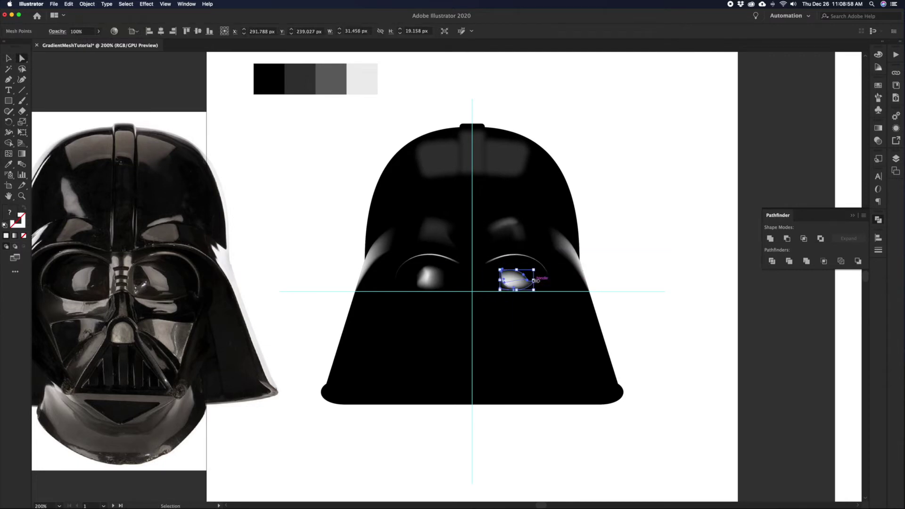
click(537, 286)
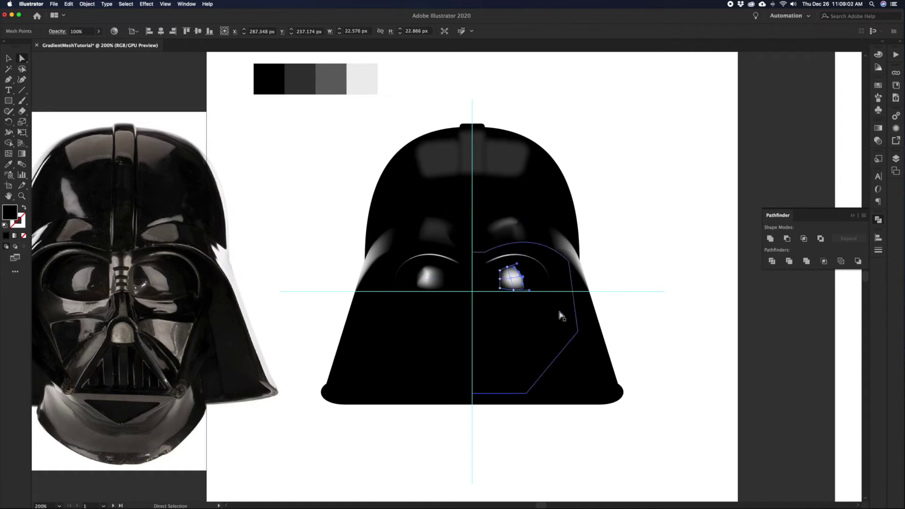
click(629, 282)
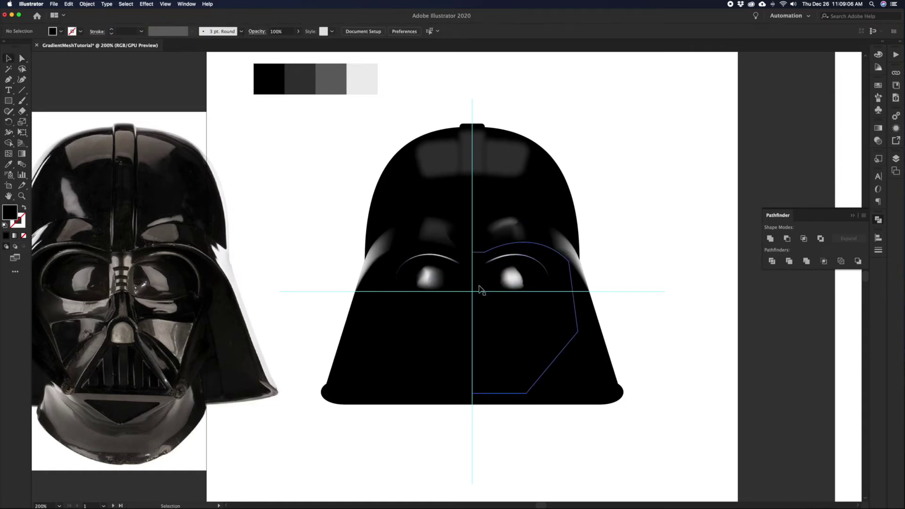
Examine the face panel and cheek shapes below the left eye by selecting them in turn
click(474, 307)
click(277, 279)
click(433, 318)
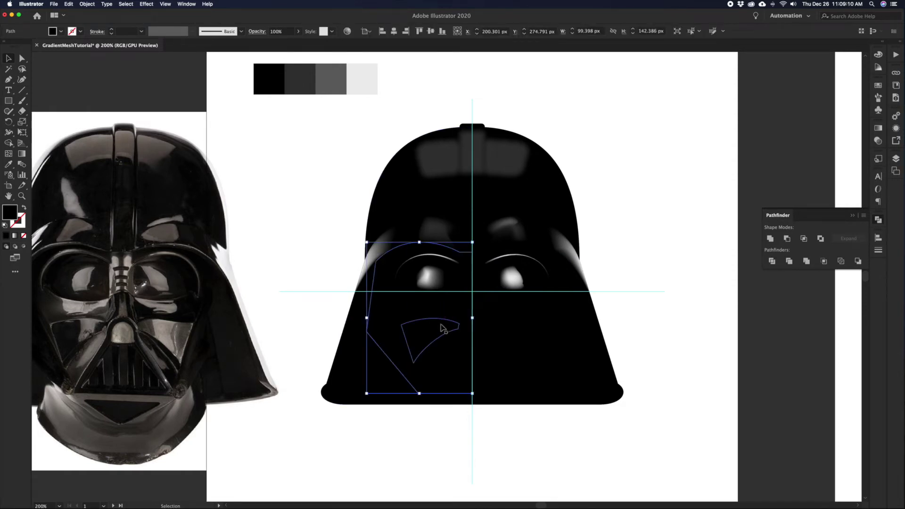
click(414, 325)
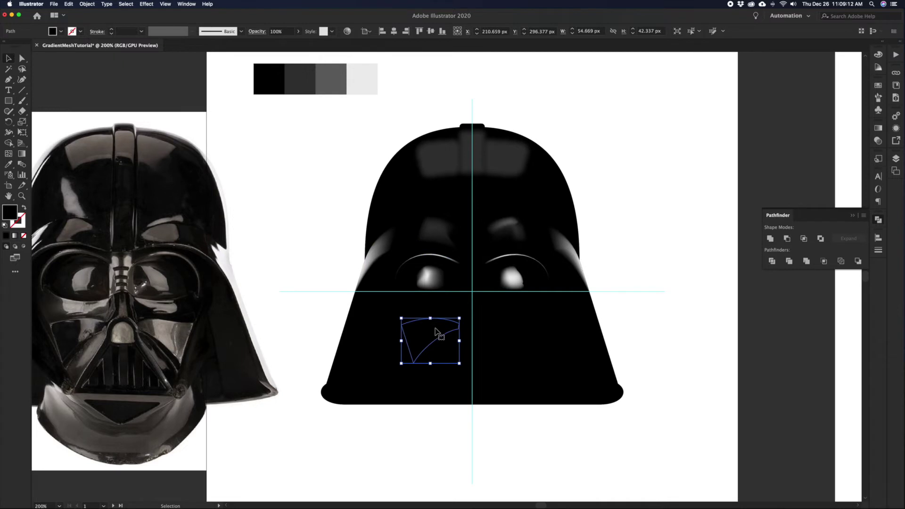
click(440, 300)
click(452, 314)
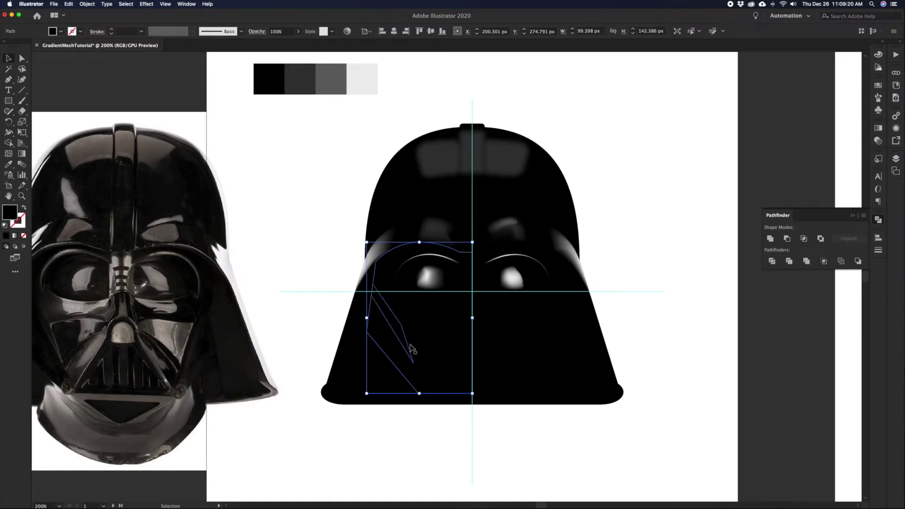
click(422, 328)
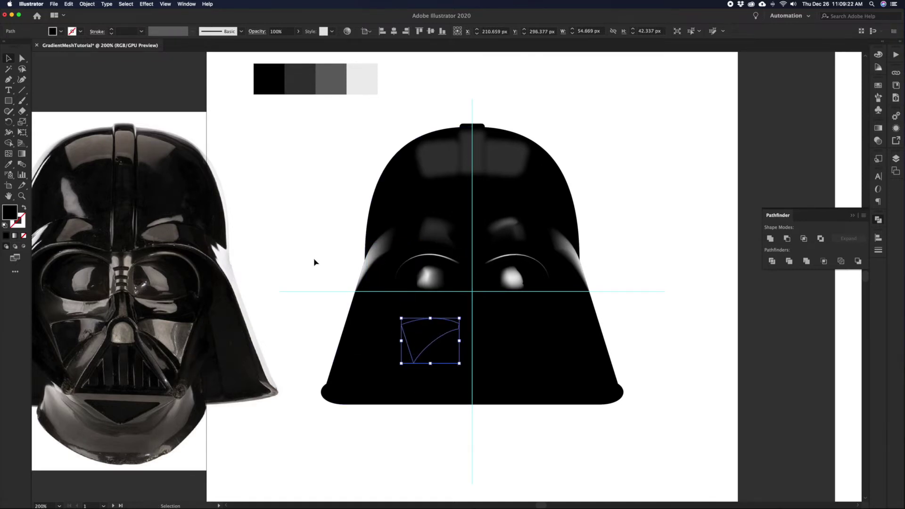
click(348, 222)
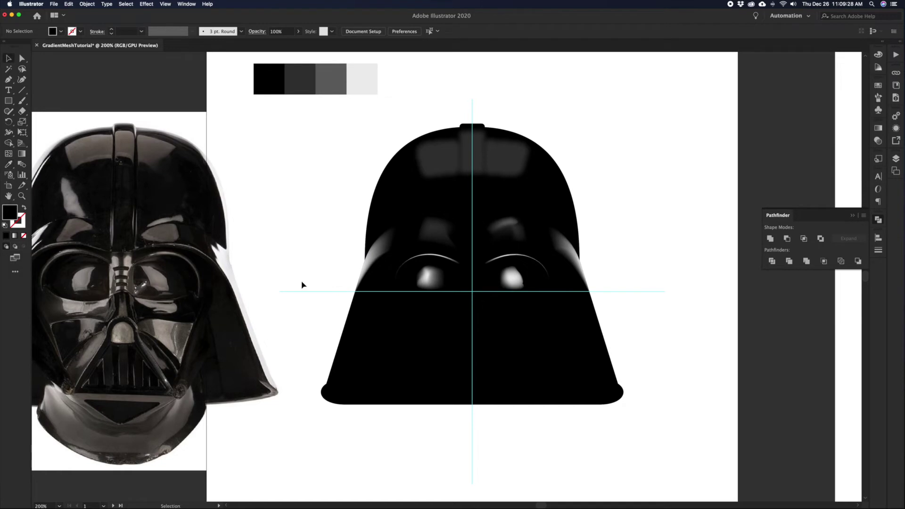
Select the lower curved edge of the left eye socket outline
key(a)
click(445, 301)
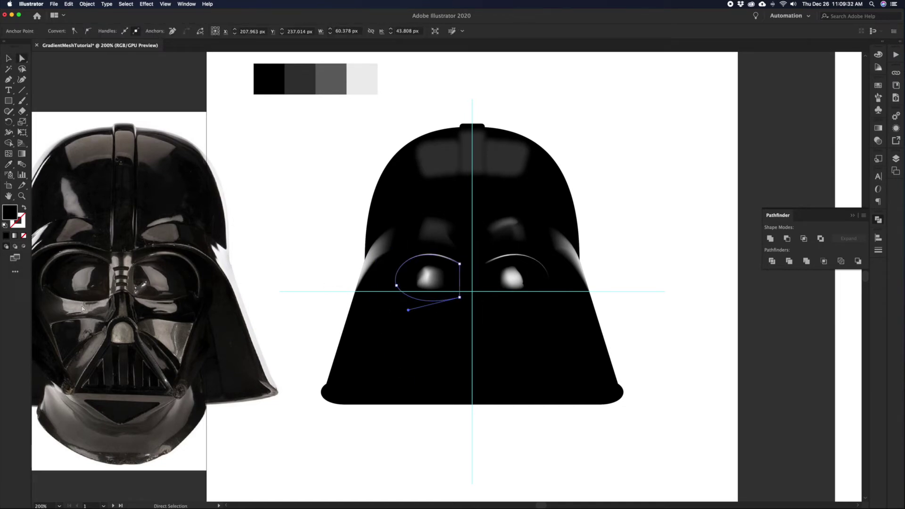
Copy the left eye's lower edge in place and extend it from its inner end down along the nose shape with the Pen tool
key(v)
key(a)
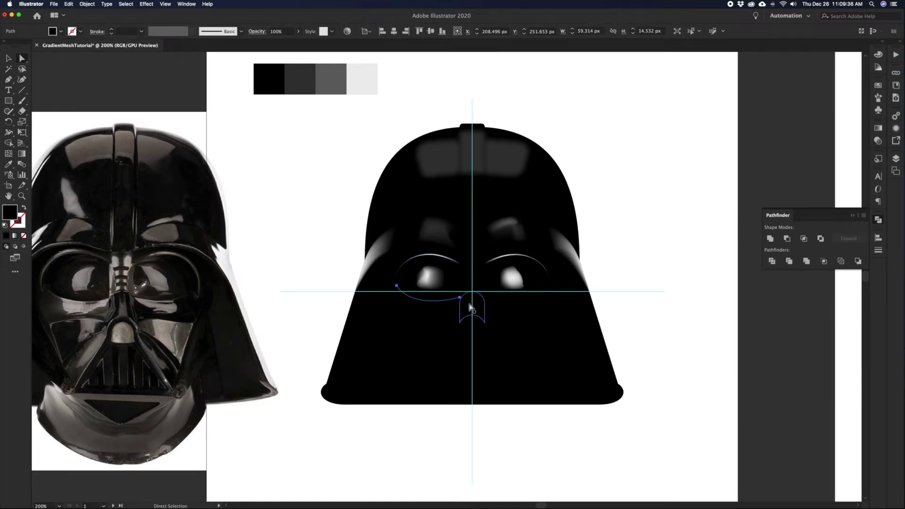
drag(459, 297, 460, 297)
drag(460, 298, 460, 305)
click(459, 304)
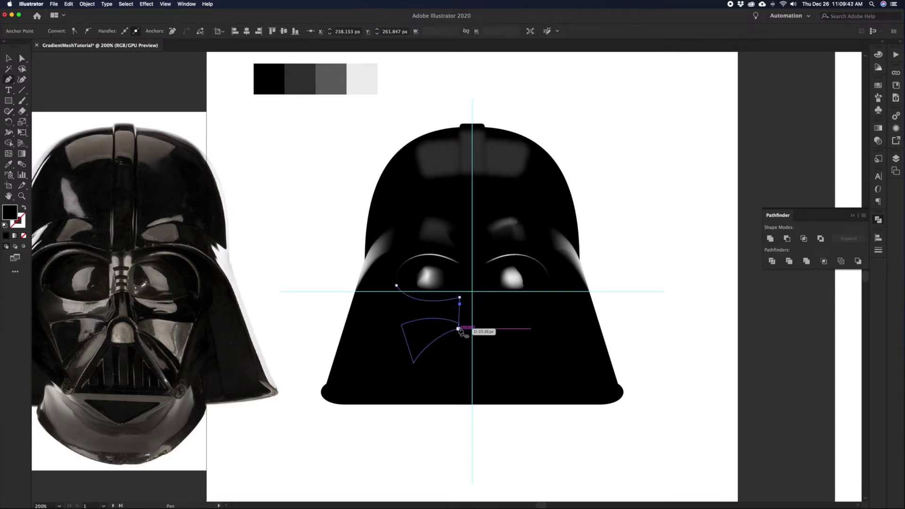
click(460, 323)
key(v)
click(630, 278)
key(a)
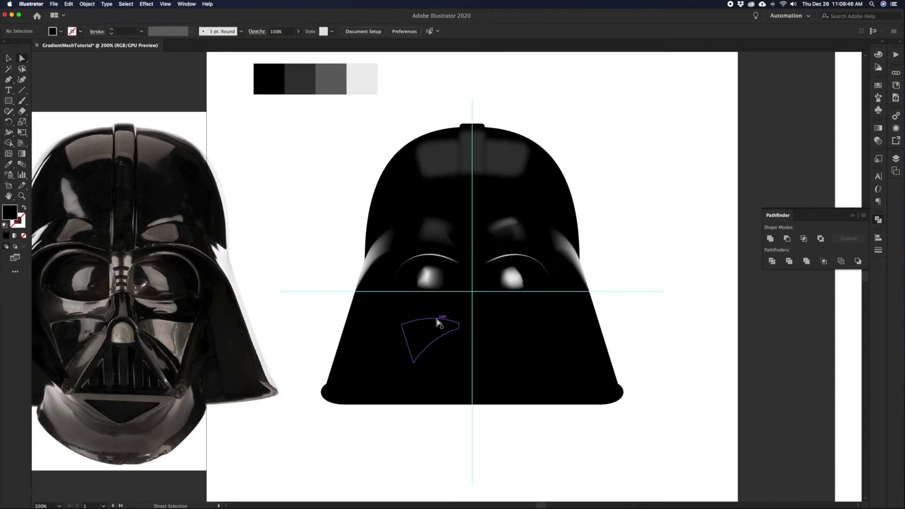
Copy the upper curve of the left cheek shape and paste it in front
click(437, 319)
key(super+c)
key(super+f)
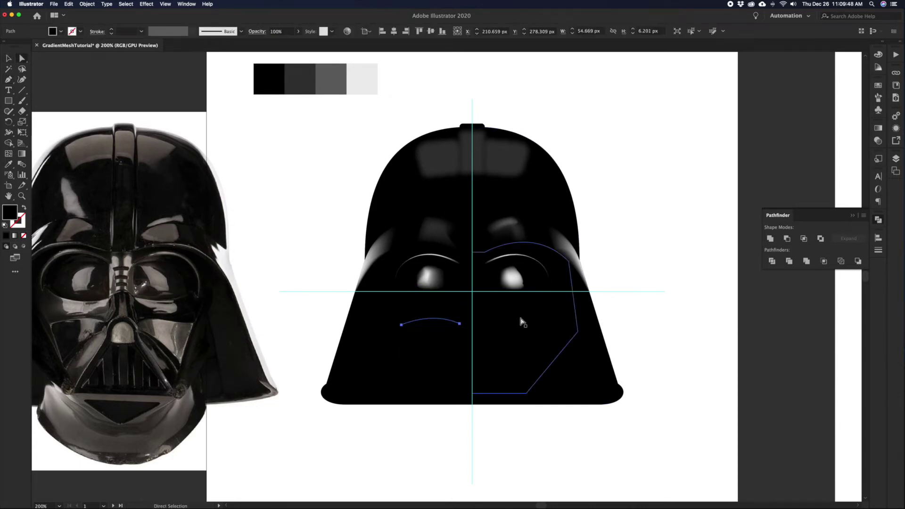
Straighten the path's end along the nose edge and join it to the inner end of the pasted cheek curve
key(p)
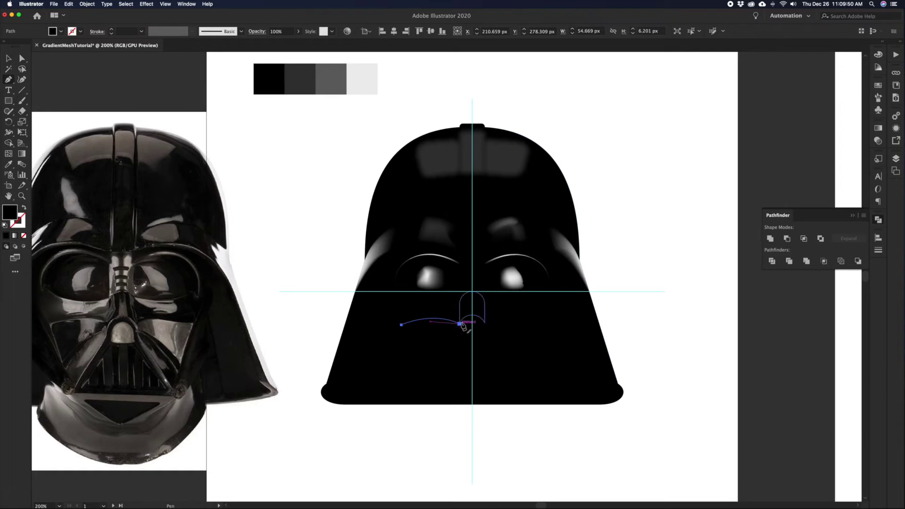
key(a)
click(460, 315)
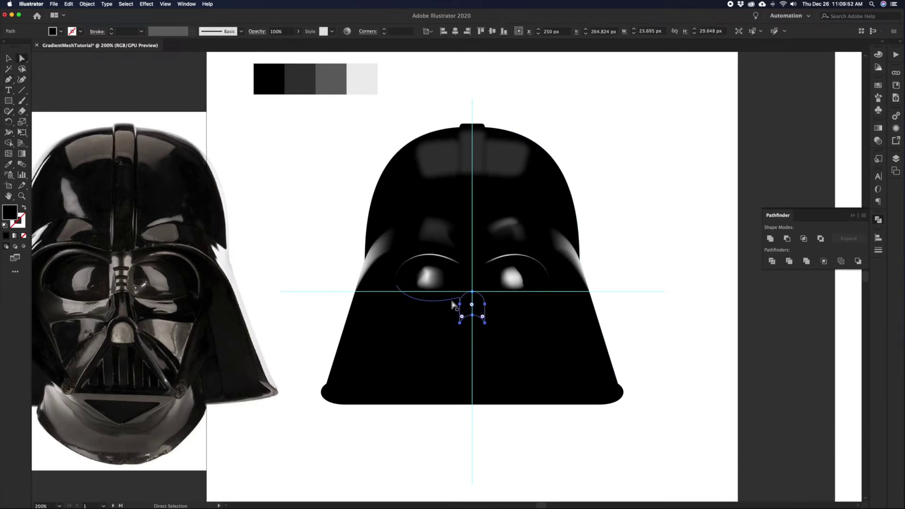
click(456, 307)
click(460, 323)
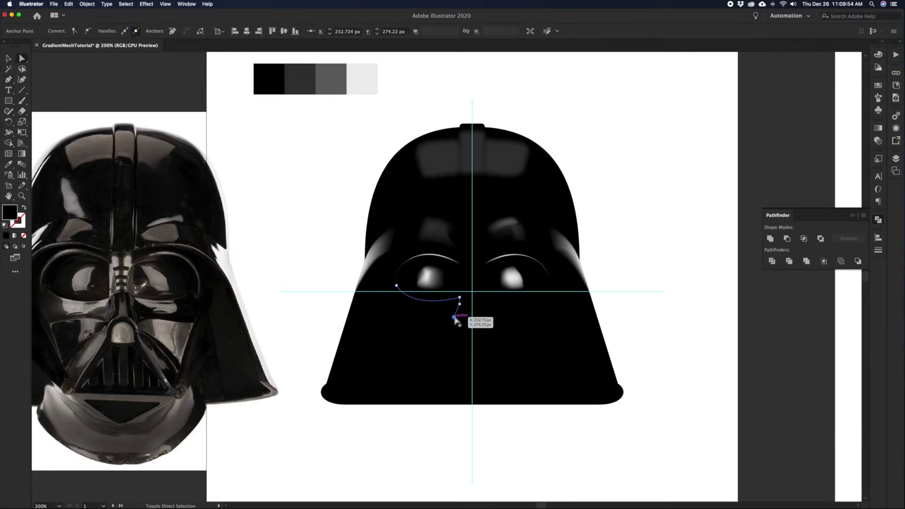
drag(461, 325, 460, 319)
key(p)
click(460, 318)
click(460, 323)
key(v)
key(p)
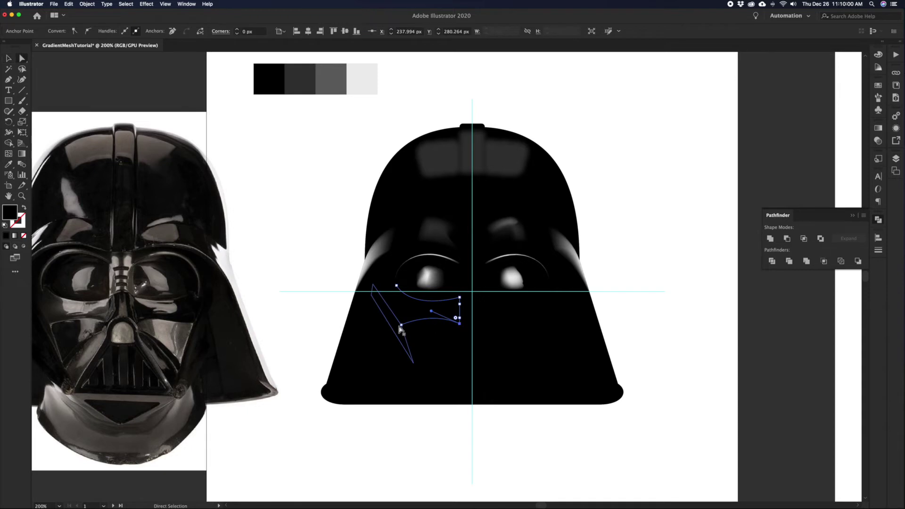
Close the shape below the left eye through the outer cheek corner, ending at the eye's outer corner, and deselect it
click(401, 325)
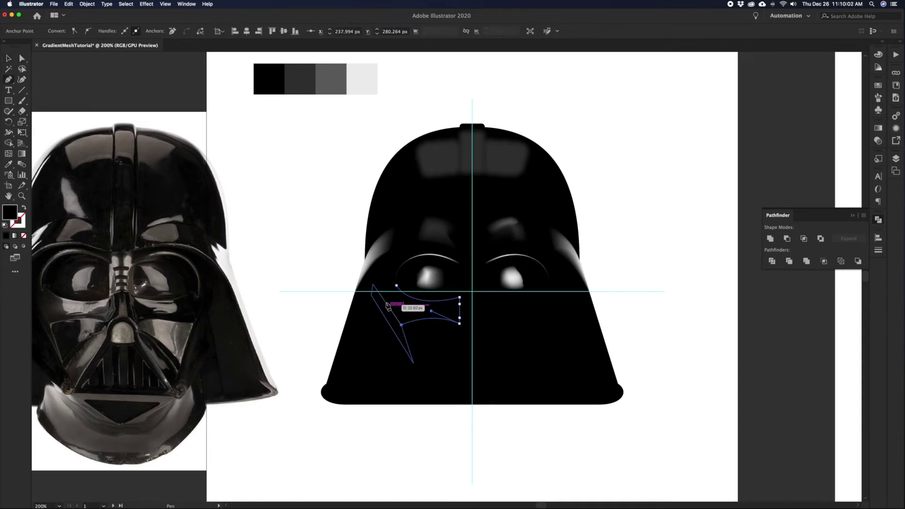
click(372, 284)
click(390, 288)
key(v)
click(608, 265)
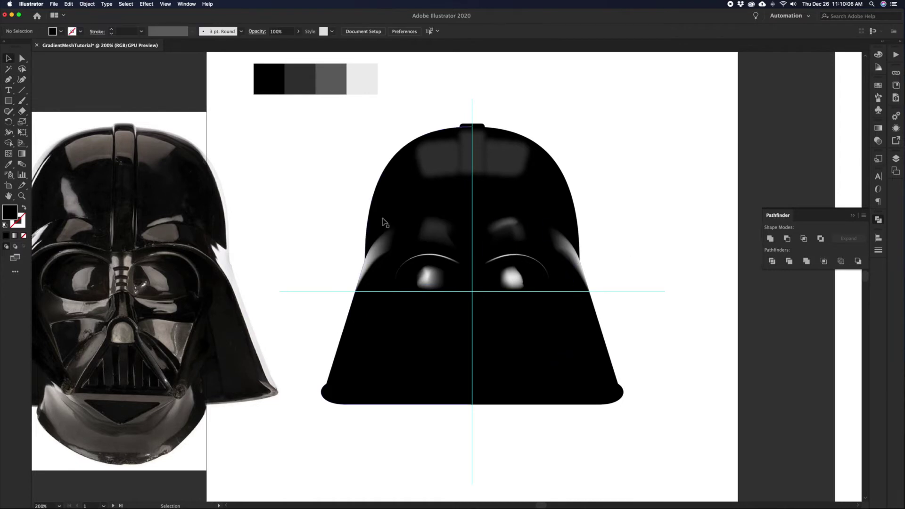
Try a gradient mesh highlight in the medium grey swatch near the lower middle of the left under-eye shape
click(331, 82)
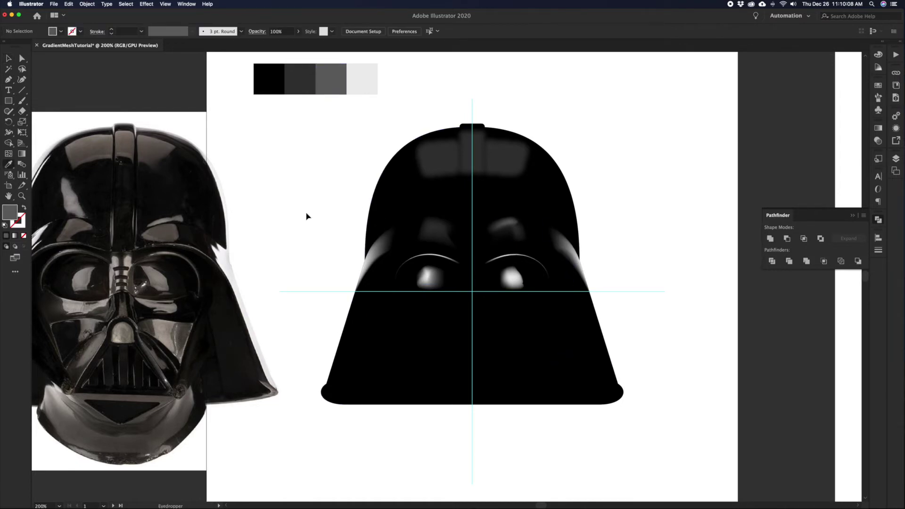
key(u)
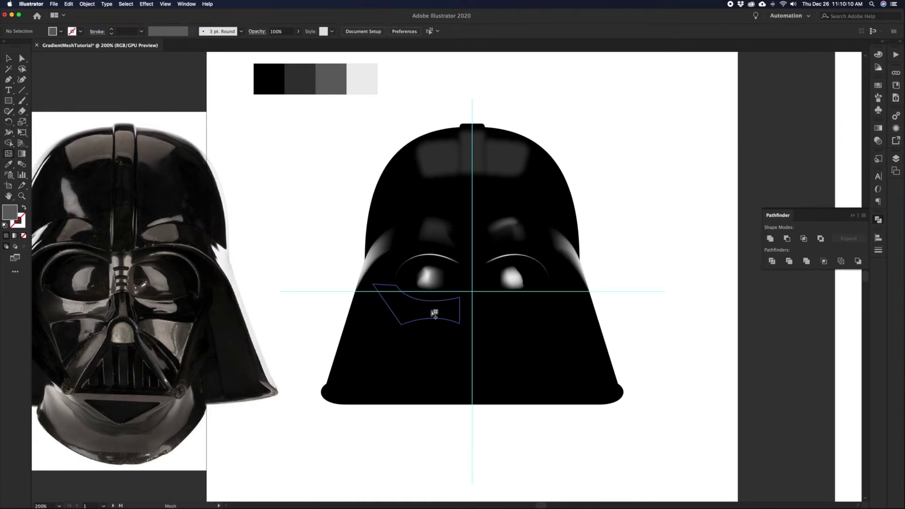
click(432, 316)
key(v)
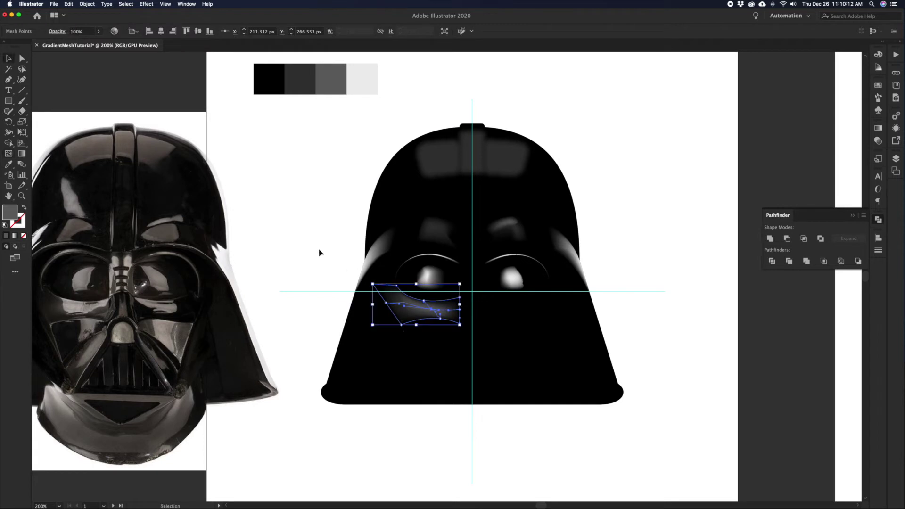
click(321, 212)
key(super+z)
Sample the lightest grey swatch and add a mesh point with it on the left under-eye shape's upper edge
key(i)
click(363, 76)
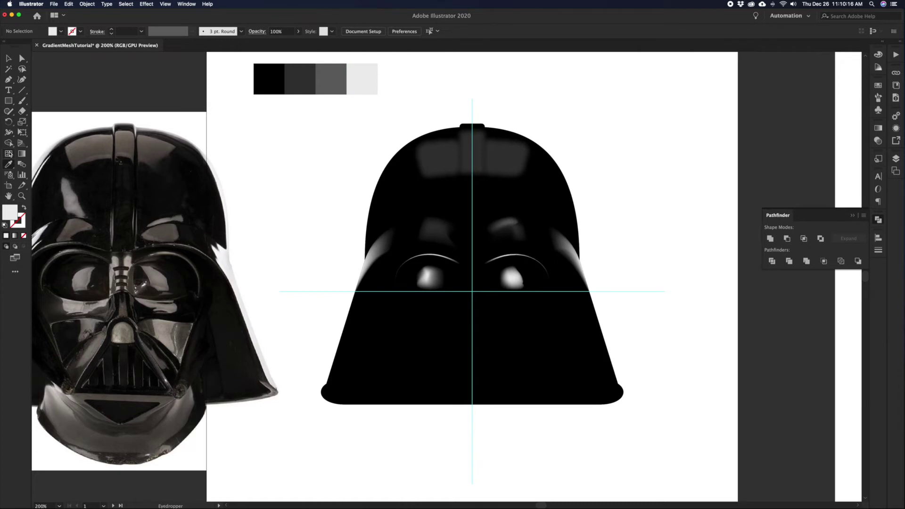
click(434, 300)
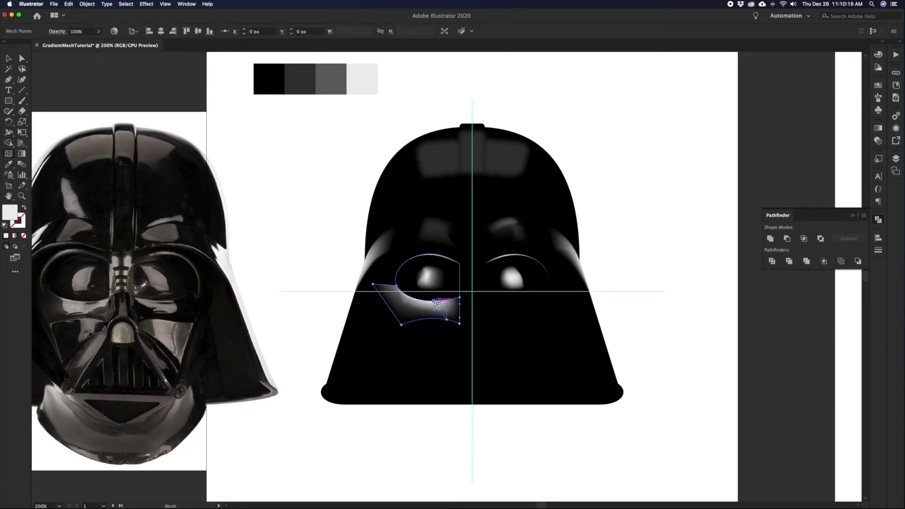
key(v)
click(662, 285)
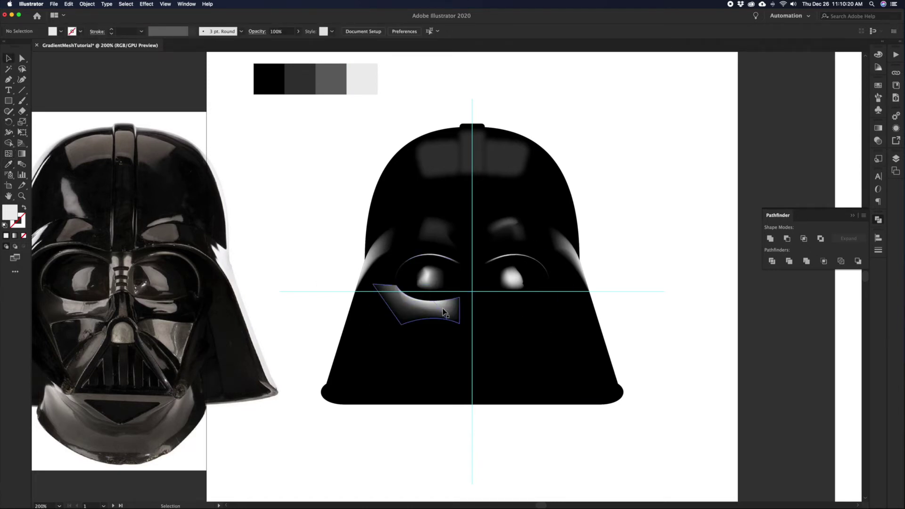
Create a mirrored copy of the left under-eye mesh with Reflect
click(433, 313)
key(a)
key(v)
right_click(432, 316)
mouse_move(462, 347)
click(541, 372)
key(Return)
click(640, 309)
Move the mirrored mesh across the helmet's centre line to the area below the right eye
key(b)
drag(468, 313, 547, 306)
key(super+z)
key(v)
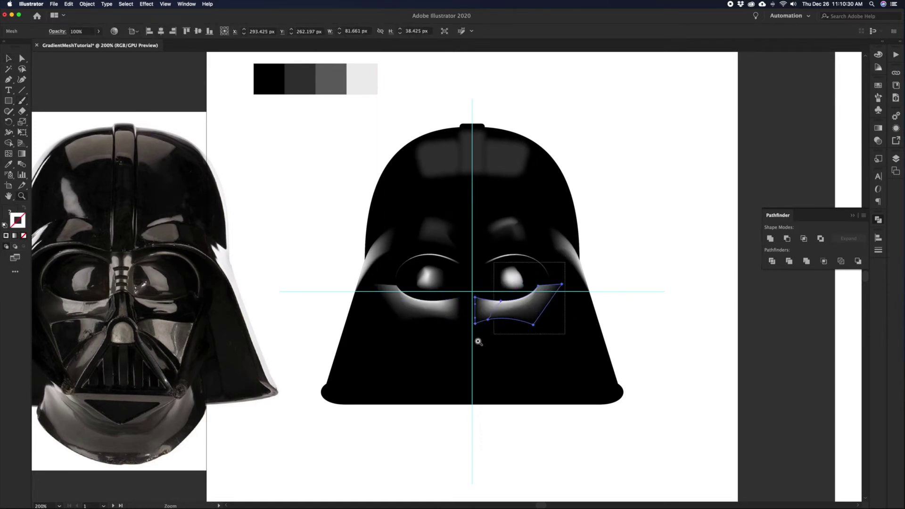
drag(483, 340, 454, 354)
drag(421, 283, 423, 283)
key(super+0)
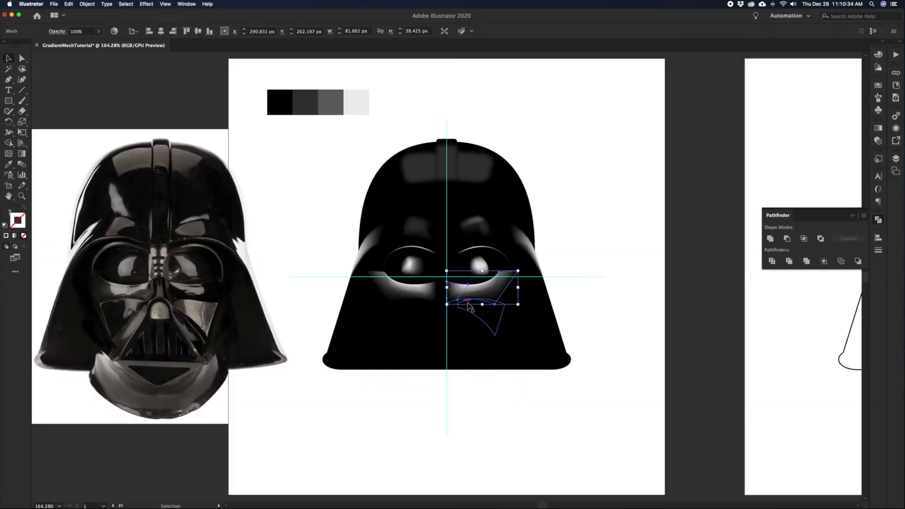
click(607, 280)
Shift the mirrored mesh outward so it lines up with the right eye shape
key(z)
click(509, 287)
click(407, 295)
key(v)
mouse_move(434, 276)
mouse_down()
mouse_move(447, 274)
mouse_move(422, 274)
mouse_up()
shift+click(419, 259)
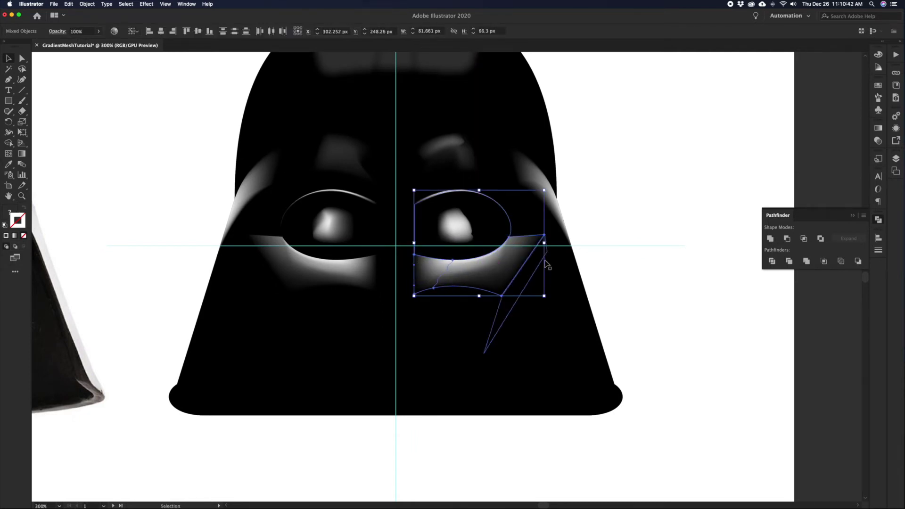
click(539, 266)
drag(464, 270, 493, 270)
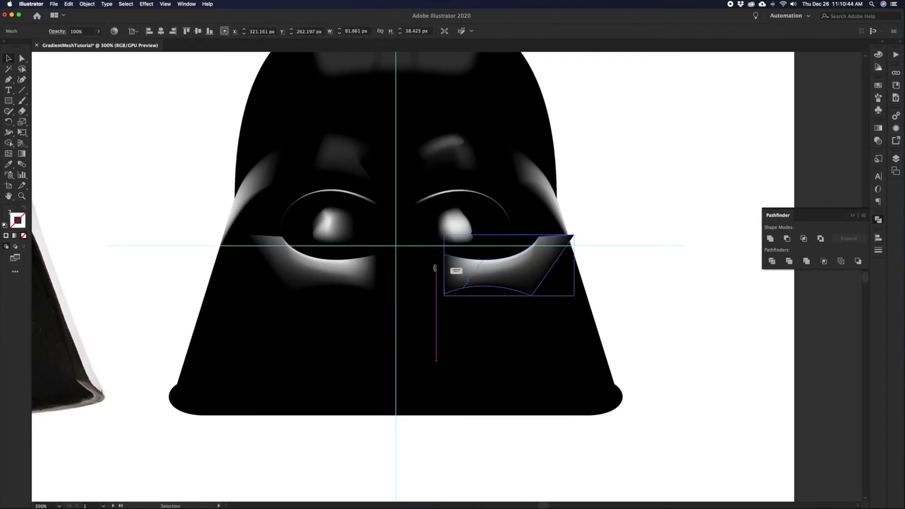
key(super+z)
Nudge the mirrored mesh until its inner edge aligns exactly with the right eye shape's inner edge, and deselect it
drag(421, 271, 446, 291)
key(z)
key(v)
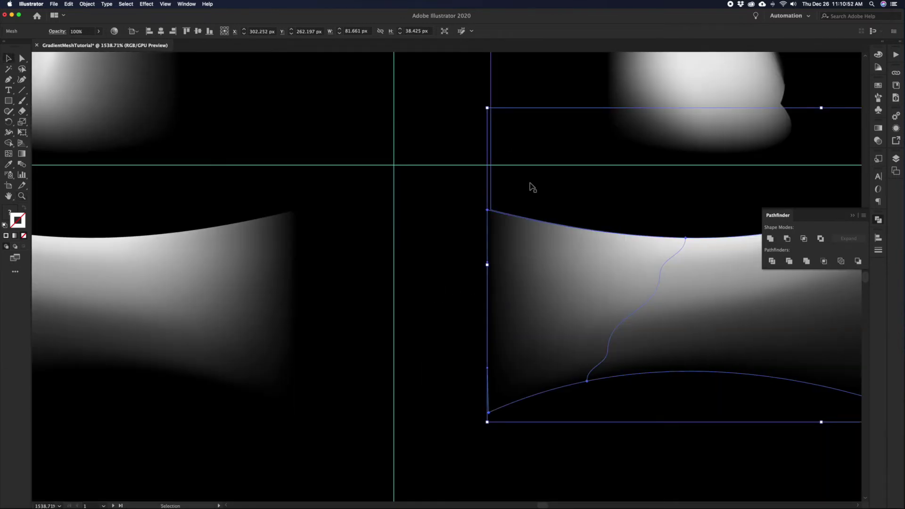
drag(496, 214, 500, 214)
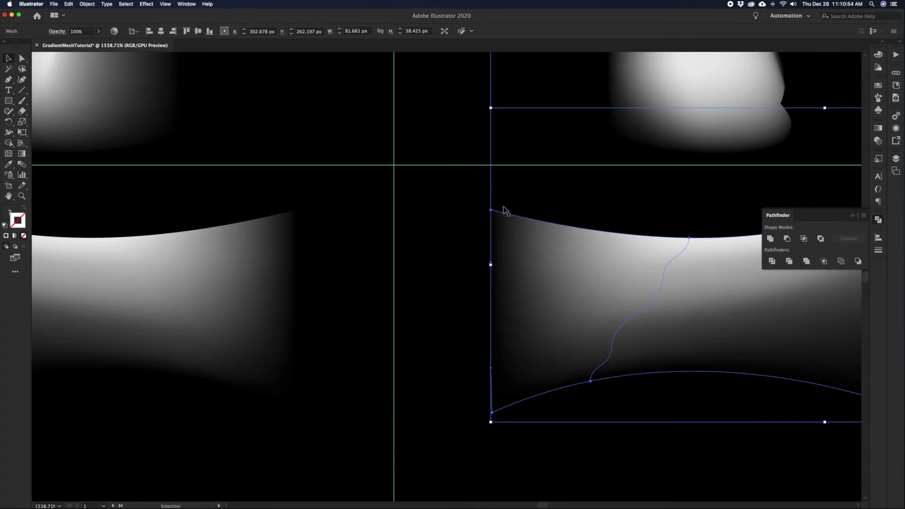
click(507, 199)
key(super+0)
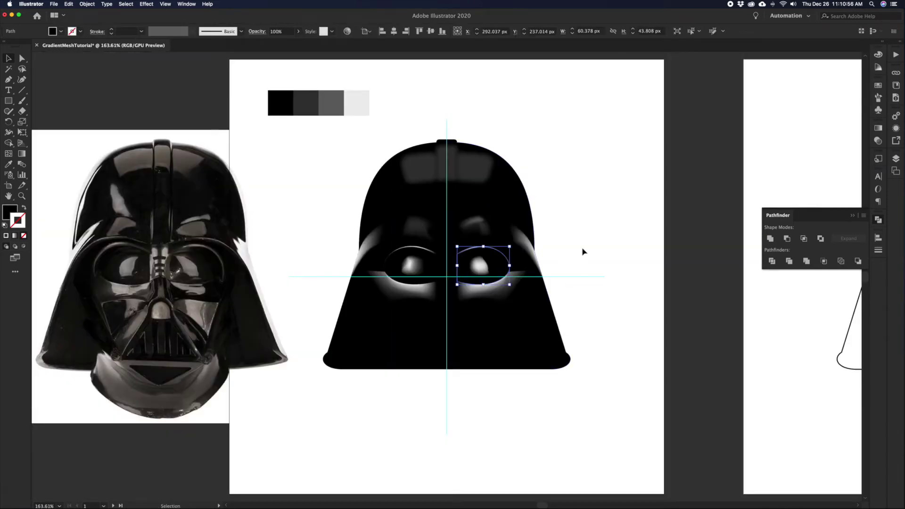
click(589, 229)
Bend the outer upper edge of the left under-eye mesh downward between its outer corner and the eye corner
key(z)
click(444, 316)
key(a)
click(384, 282)
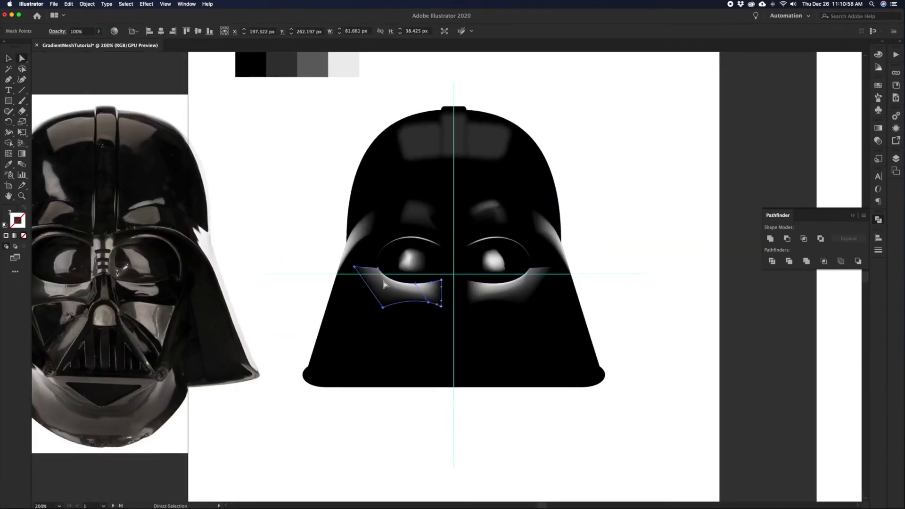
click(379, 268)
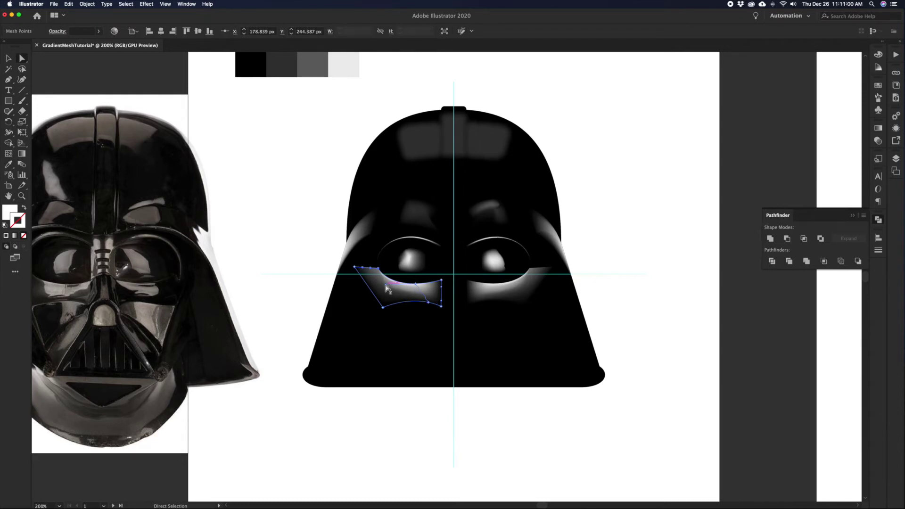
drag(385, 284, 369, 270)
key(super+shift+a)
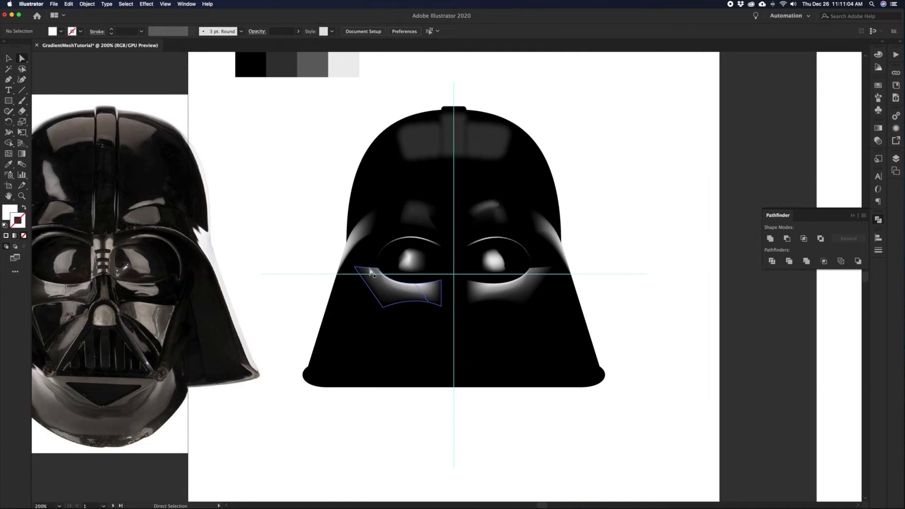
click(363, 270)
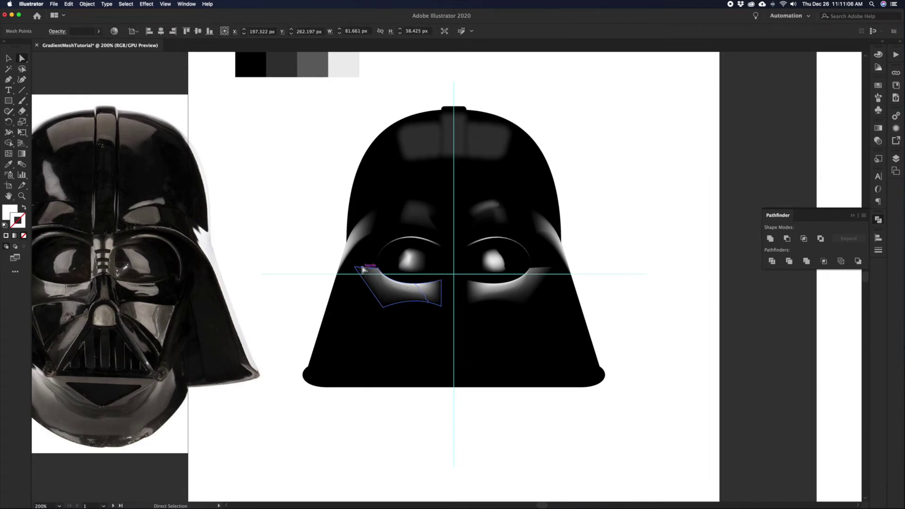
mouse_move(367, 273)
mouse_down()
mouse_move(380, 288)
mouse_move(372, 286)
mouse_up()
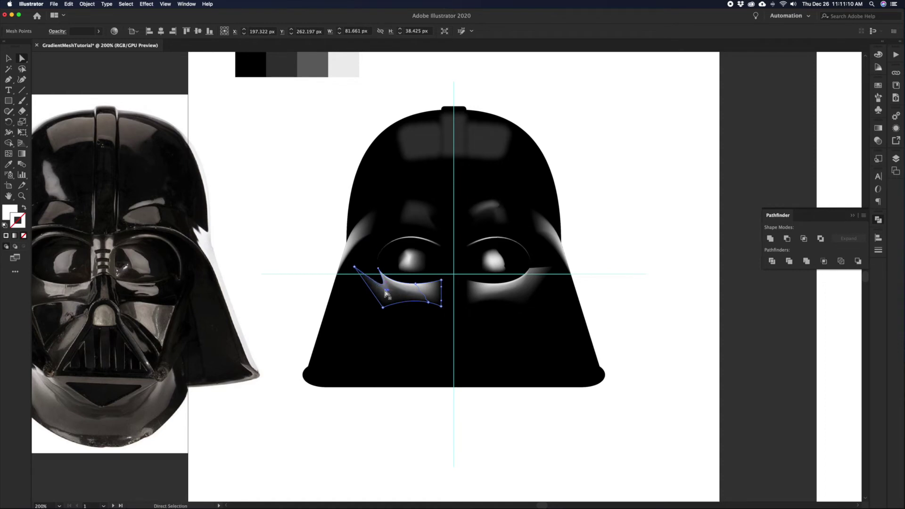
Try to move the left under-eye mesh's outer corner point inward and down below the eye corner
click(355, 267)
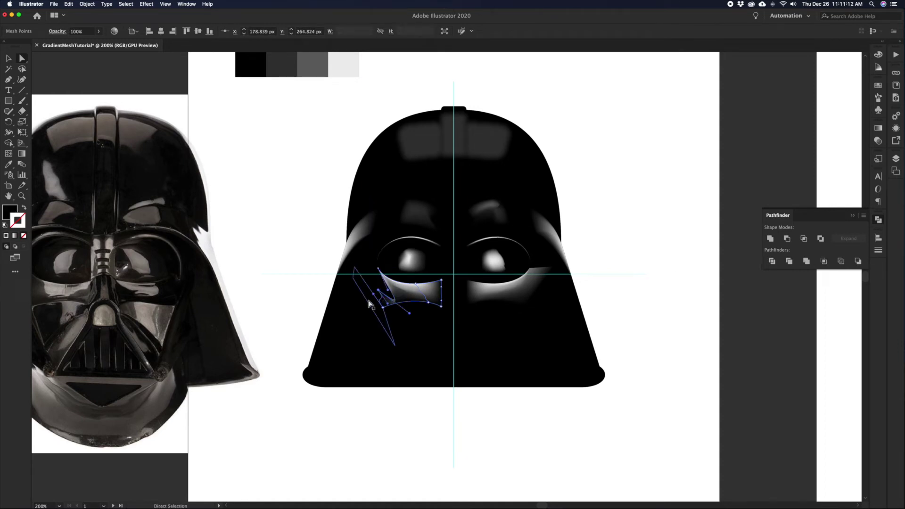
key(v)
click(292, 239)
key(a)
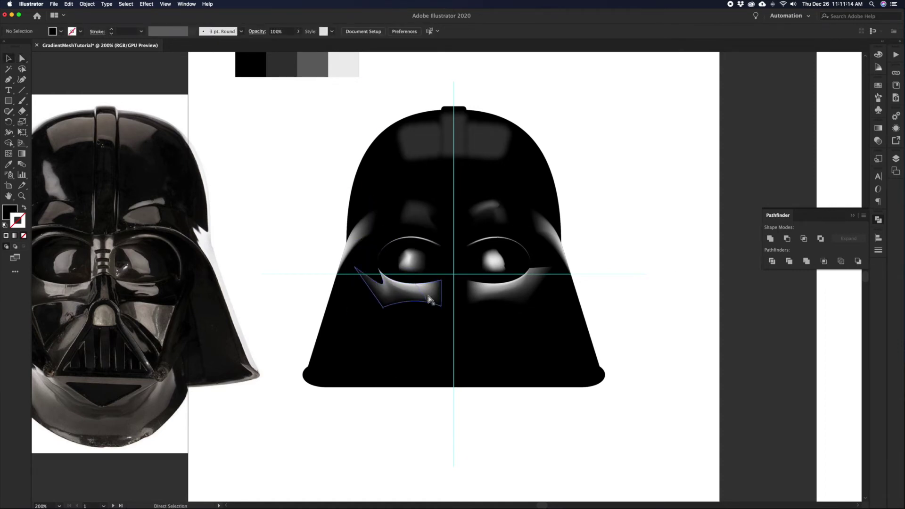
Refine the left under-eye mesh's outer upper edge into a shallower curve meeting the eye corner
click(413, 286)
key(space)
key(a)
click(382, 308)
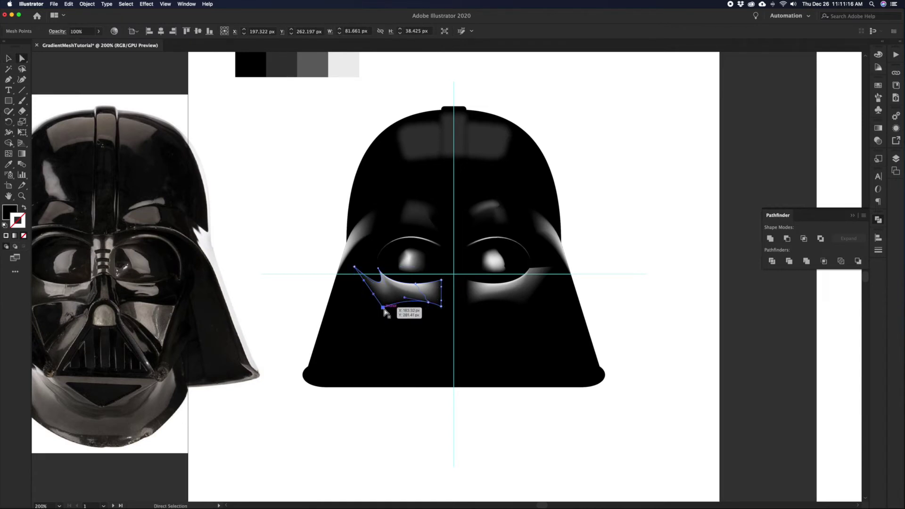
click(384, 291)
key(super+z)
Inspect the left under-eye mesh's inner mesh points up close and review the highlight on the whole helmet
click(426, 298)
click(426, 300)
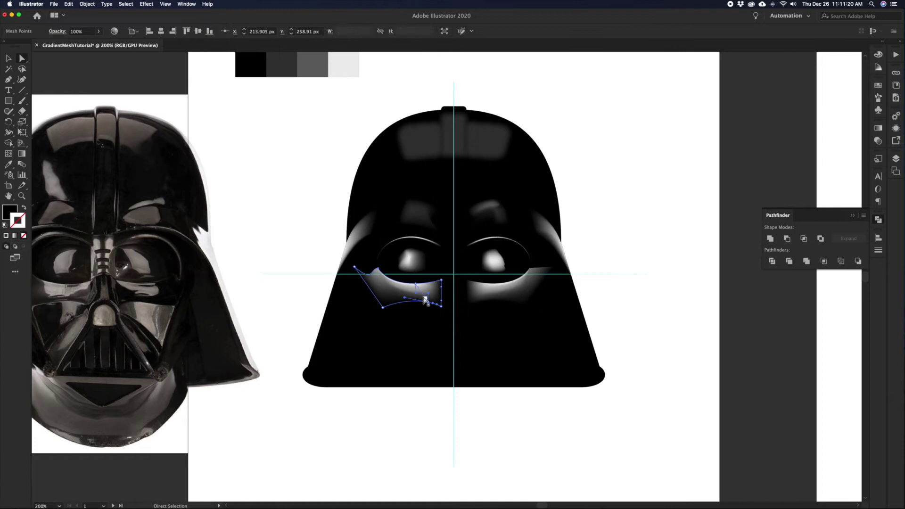
click(417, 295)
super+click(422, 293)
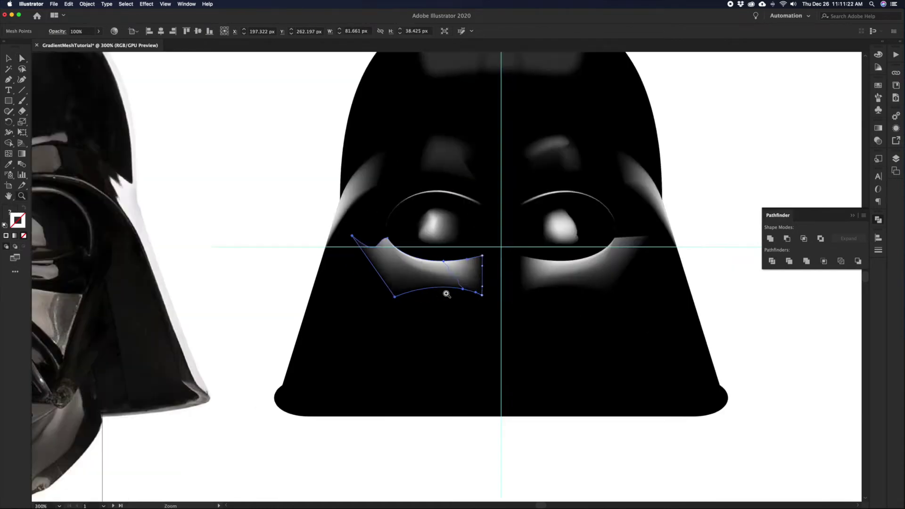
drag(445, 294, 425, 286)
key(super+0)
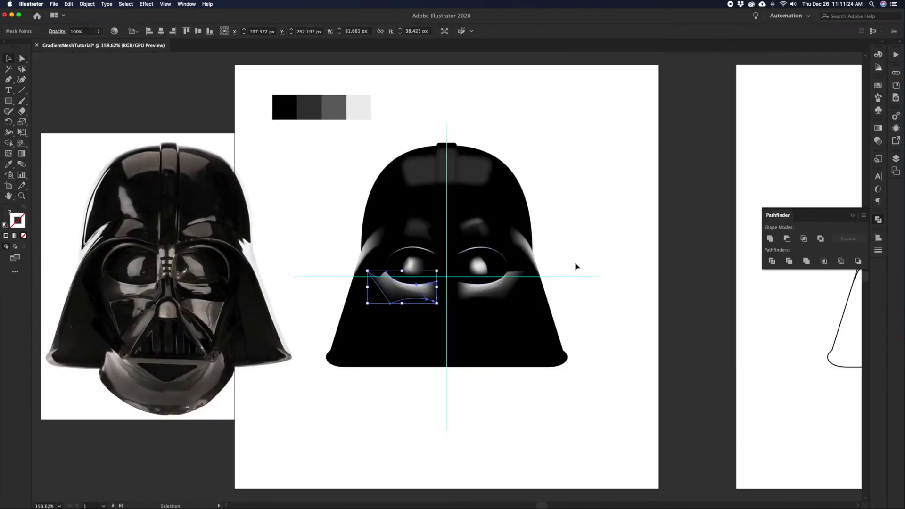
key(v)
click(577, 262)
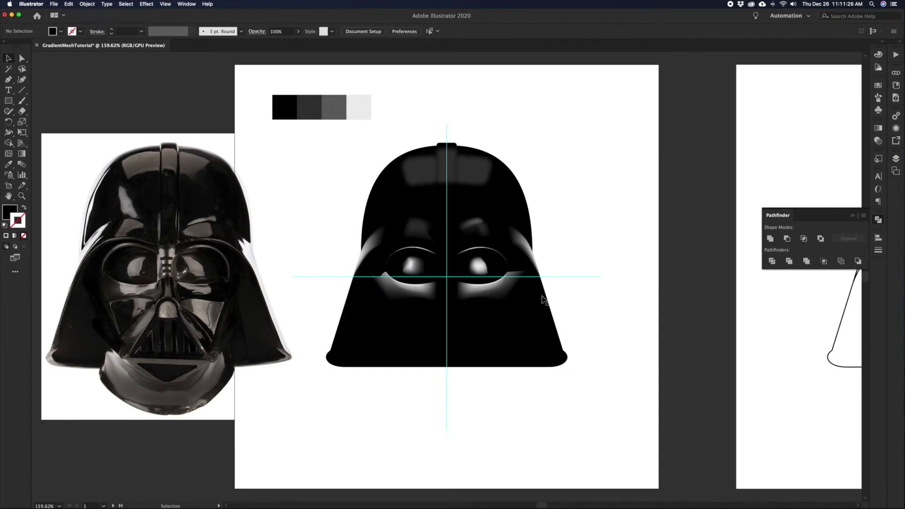
Fill the rounded nose shape below the eyes with the lightest gray swatch
click(451, 307)
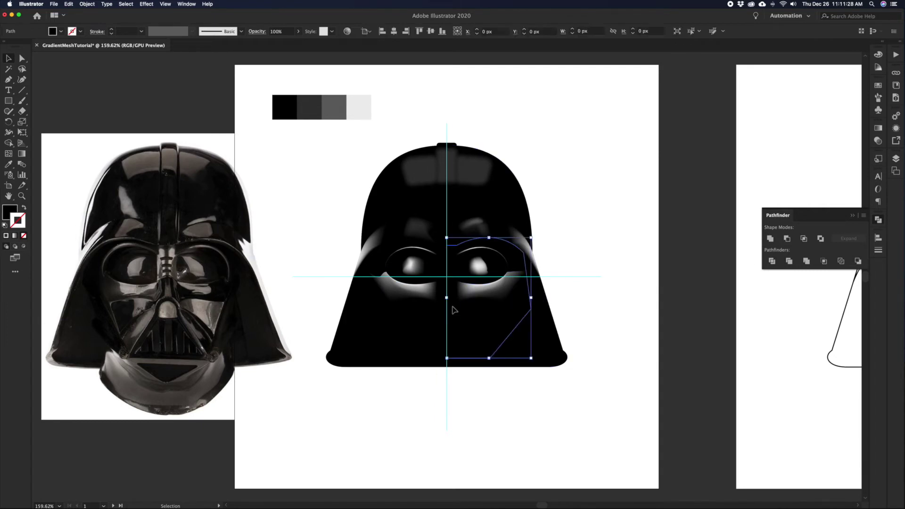
click(439, 308)
key(i)
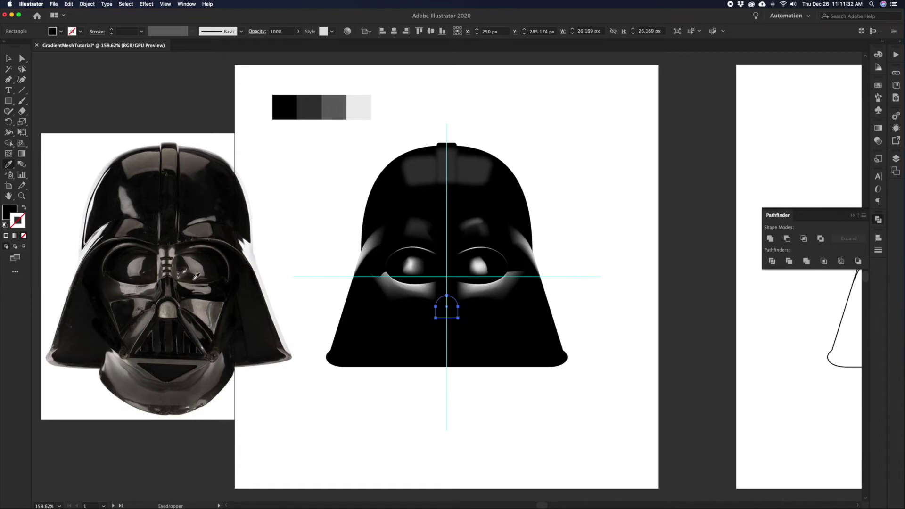
click(358, 106)
key(v)
key(super+shift+a)
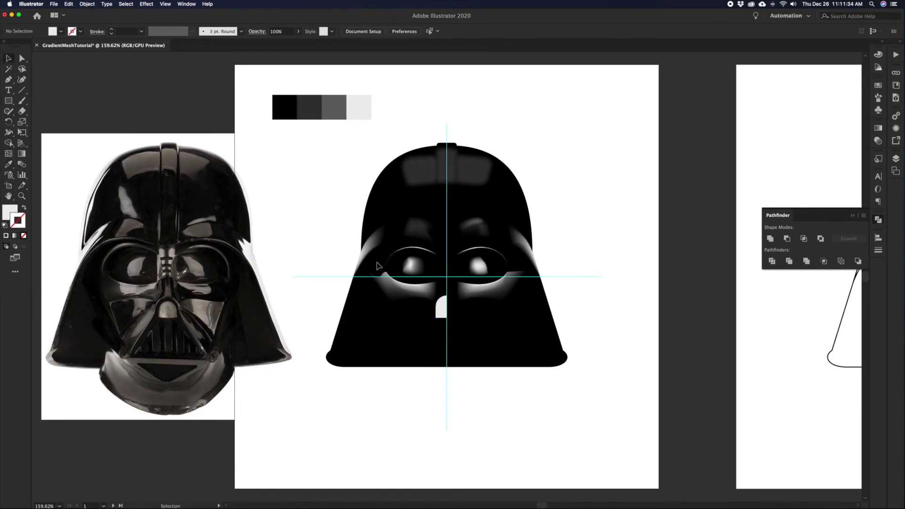
Bring the light gray nose shape in front of the overlapping face panels
click(453, 309)
click(438, 308)
click(442, 309)
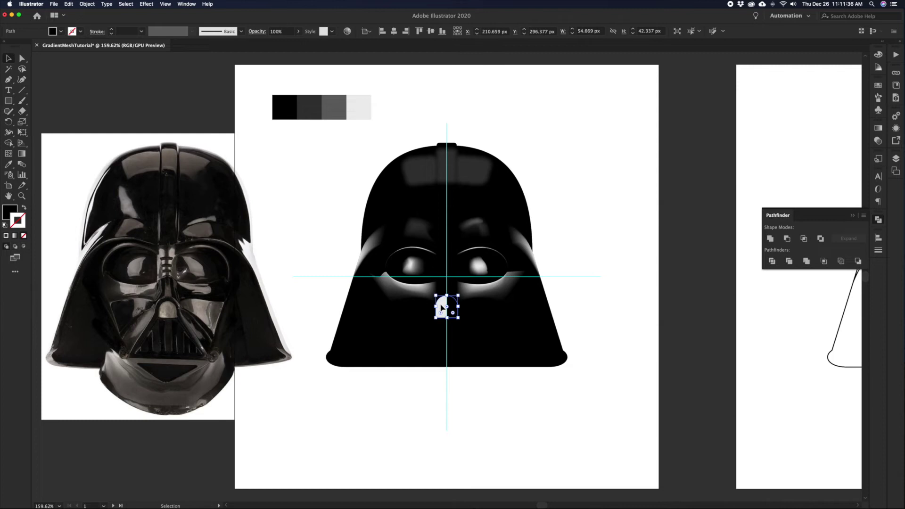
click(303, 220)
Add a mesh point in the medium gray swatch's color to the left cheek shape beside the nose
click(421, 332)
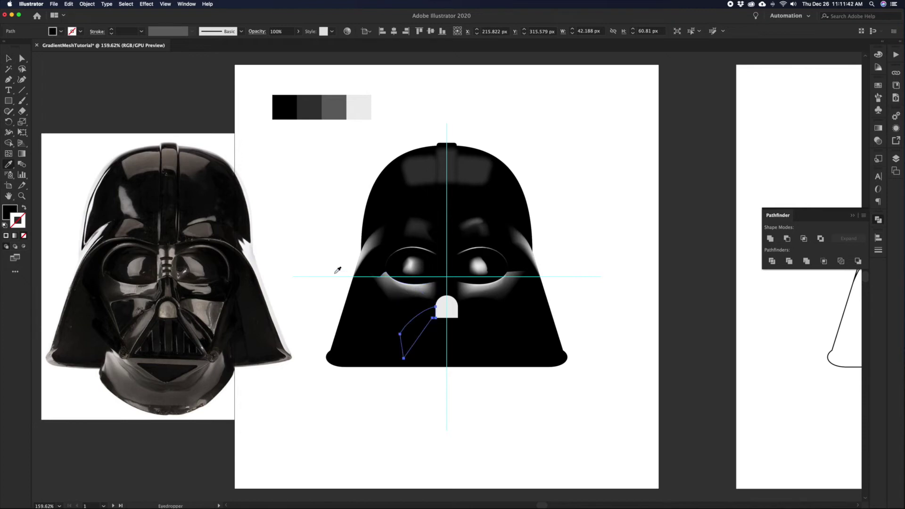
click(330, 253)
key(i)
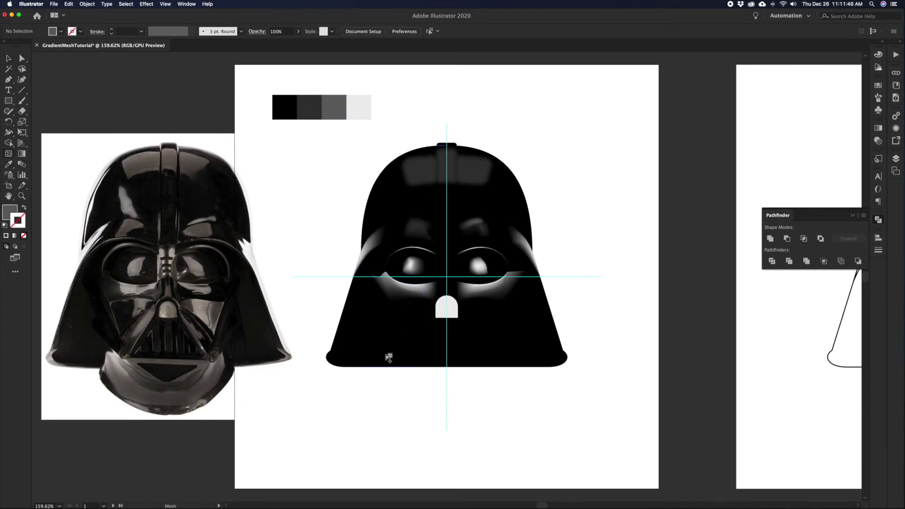
click(422, 324)
key(v)
key(super+shift+a)
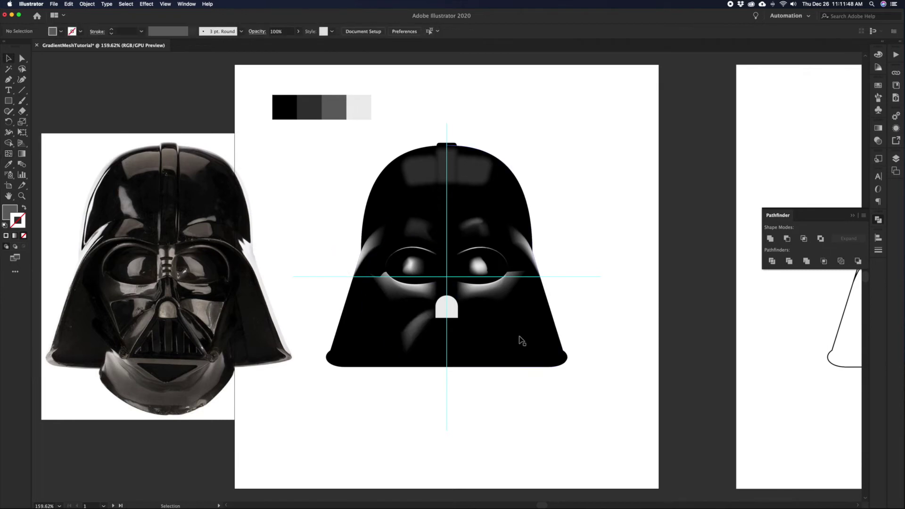
Add a matching medium gray mesh point to the right cheek shape beside the nose
click(473, 336)
click(348, 197)
key(i)
click(334, 107)
key(v)
click(473, 332)
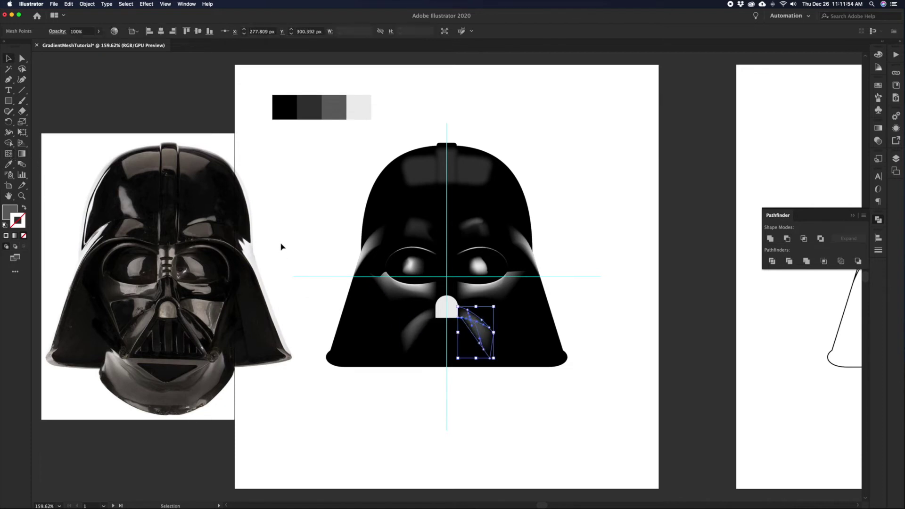
click(302, 221)
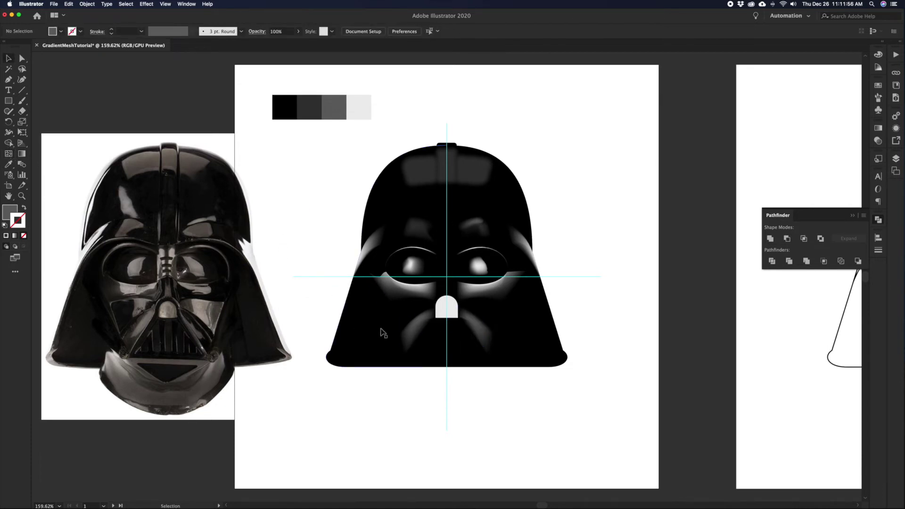
Merge the left and right halves of the mouth area below the nose into one trapezoid with Shape Builder
click(437, 360)
click(469, 360)
shift+click(439, 356)
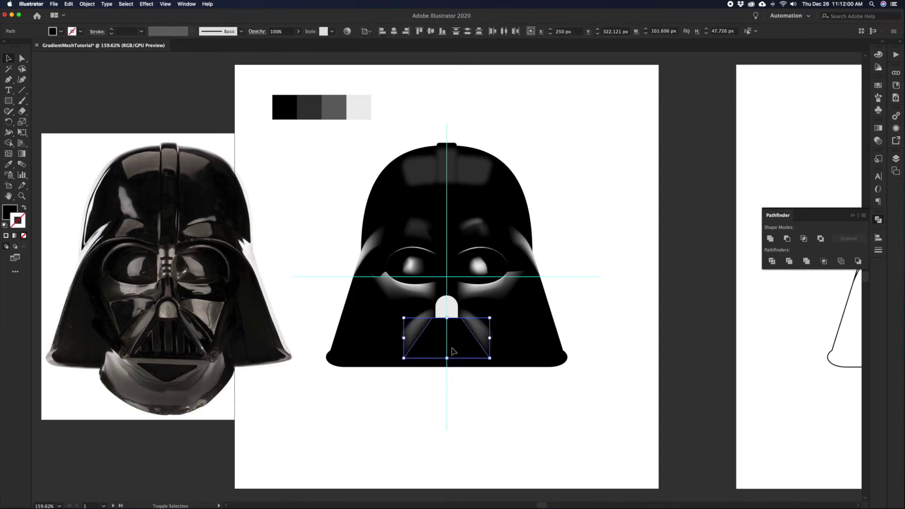
key(shift+m)
click(456, 353)
key(v)
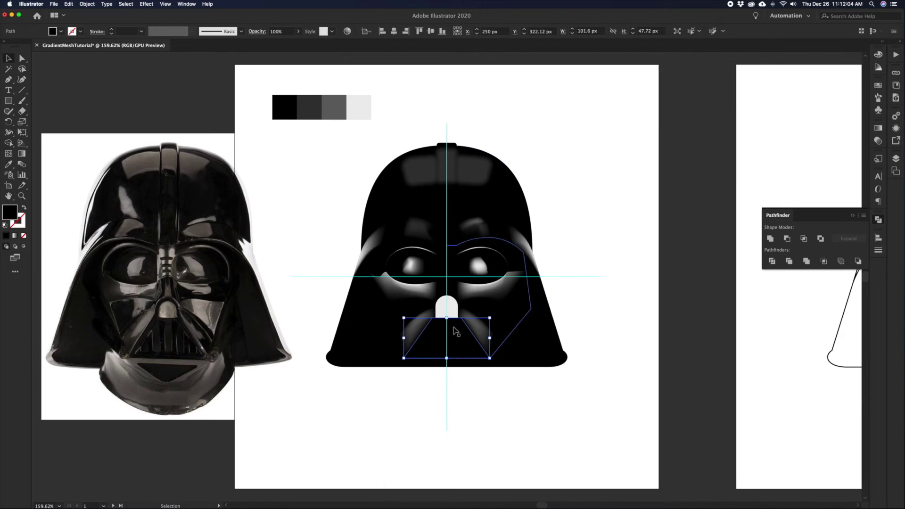
click(454, 378)
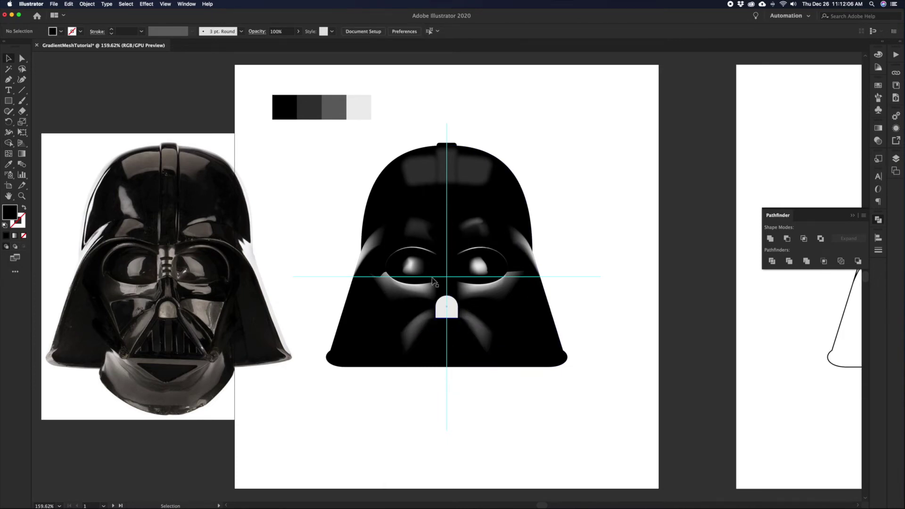
click(398, 256)
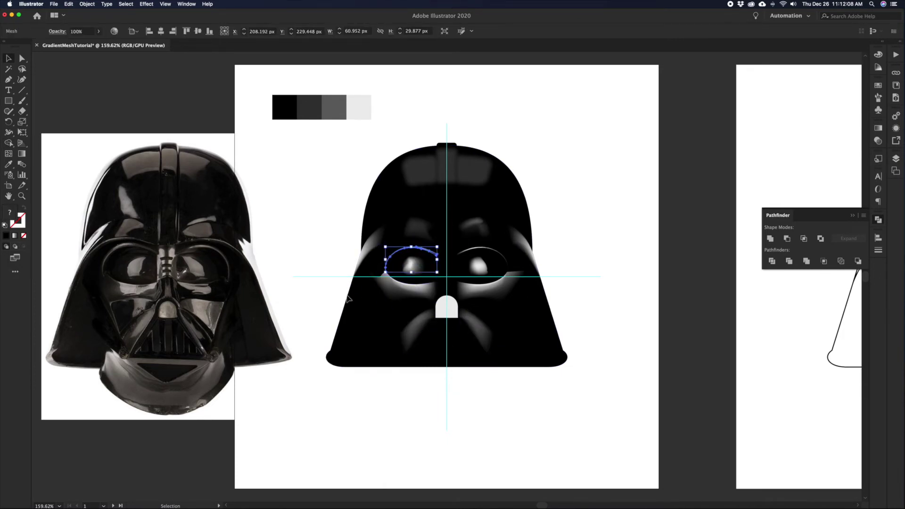
click(296, 241)
click(411, 257)
click(414, 245)
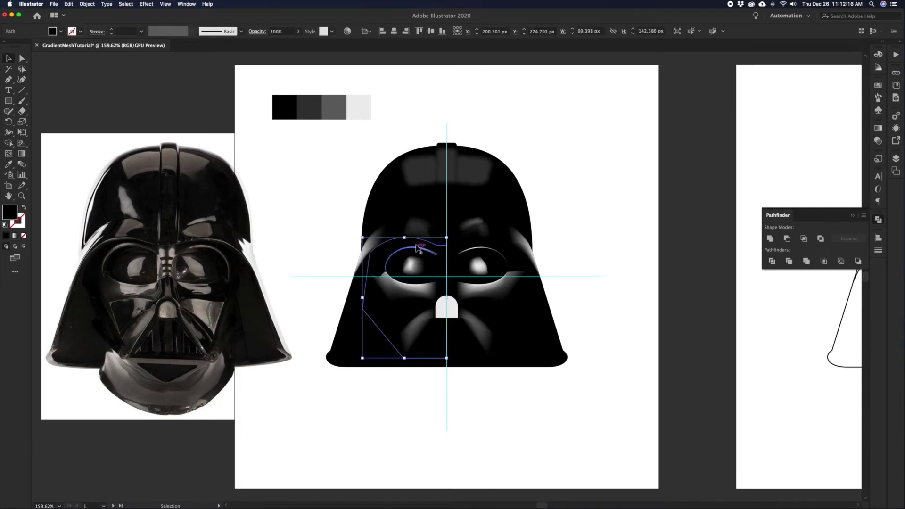
click(399, 240)
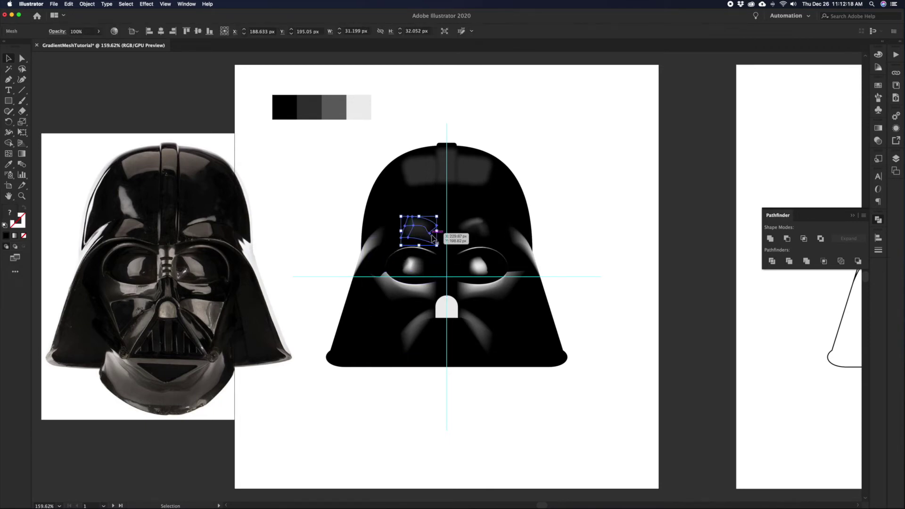
click(391, 246)
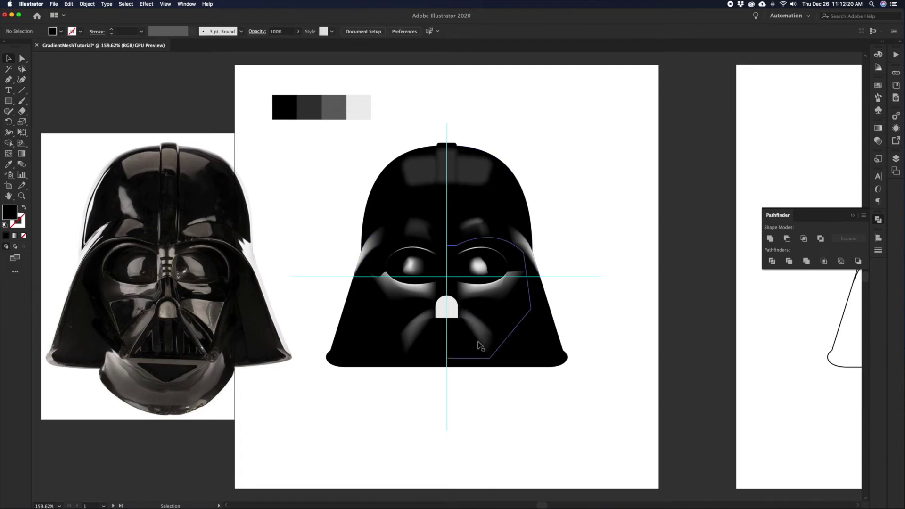
Try to scale the light gray nose shape down about its center to about 23 px square
click(446, 307)
drag(447, 296, 448, 299)
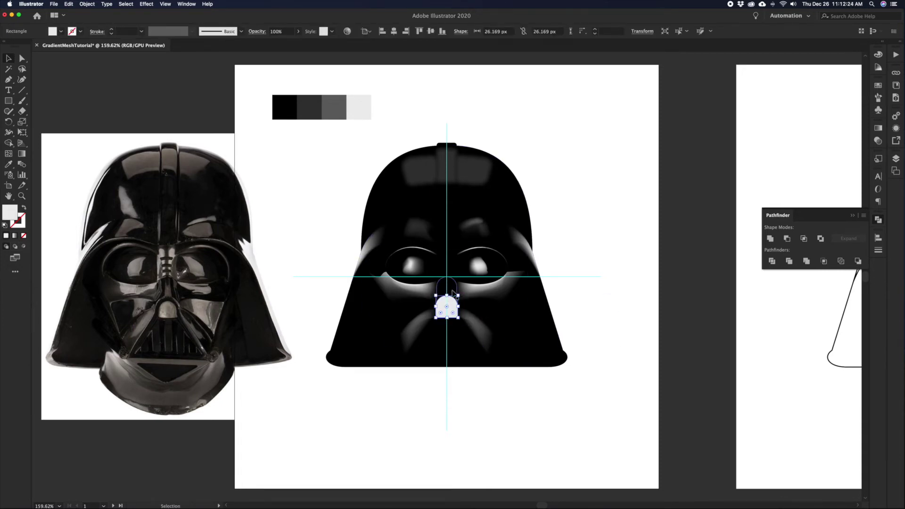
drag(426, 338, 446, 297)
mouse_move(469, 187)
mouse_down()
mouse_move(469, 178)
mouse_move(468, 189)
mouse_up()
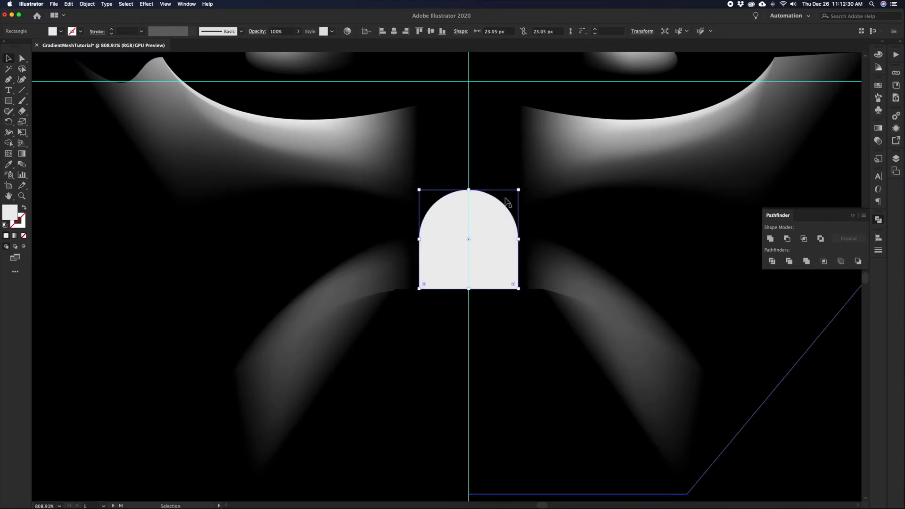
key(a)
click(517, 211)
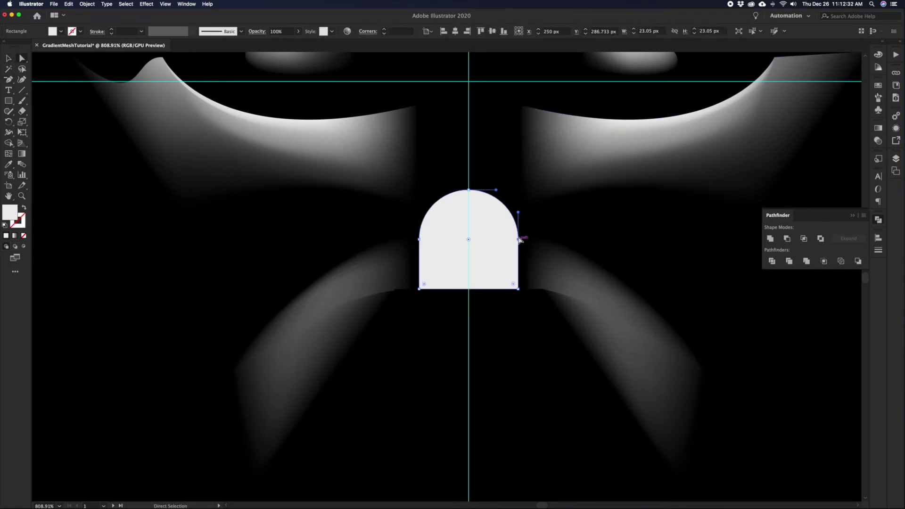
click(481, 179)
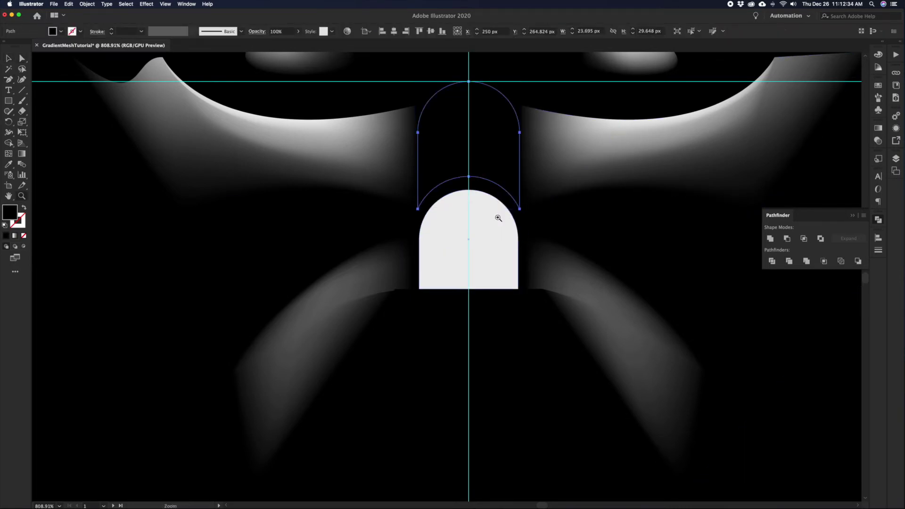
Undo the scaling of the light gray nose shape
alt+super+click(482, 281)
alt+super+click(481, 280)
alt+super+click(436, 287)
alt+super+click(439, 285)
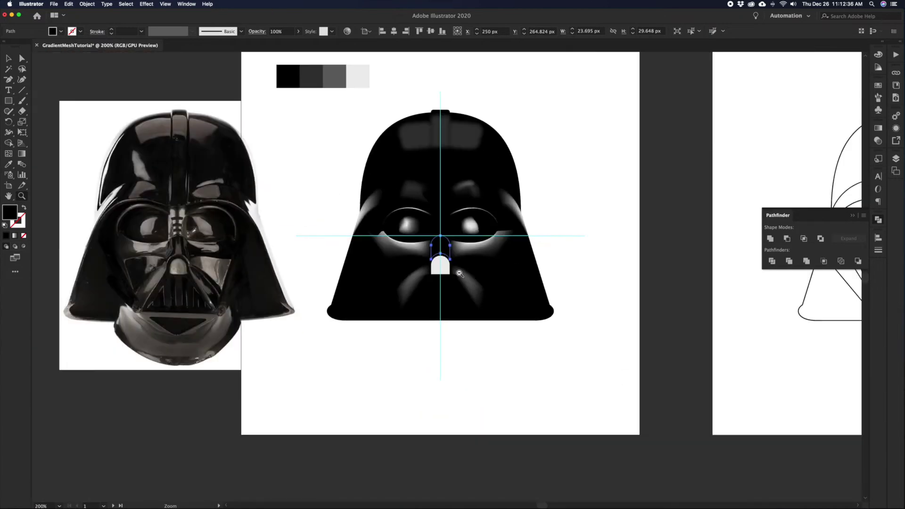
drag(439, 288, 474, 291)
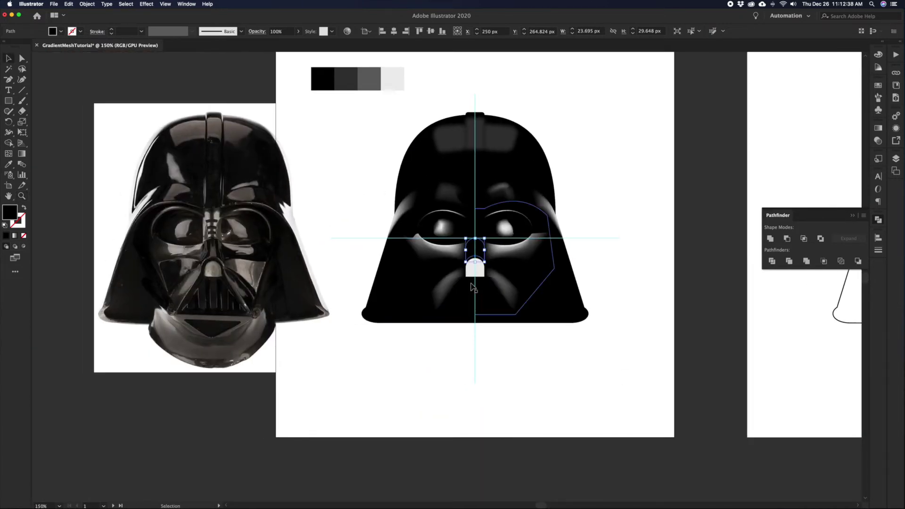
key(super+z)
key(super+z)
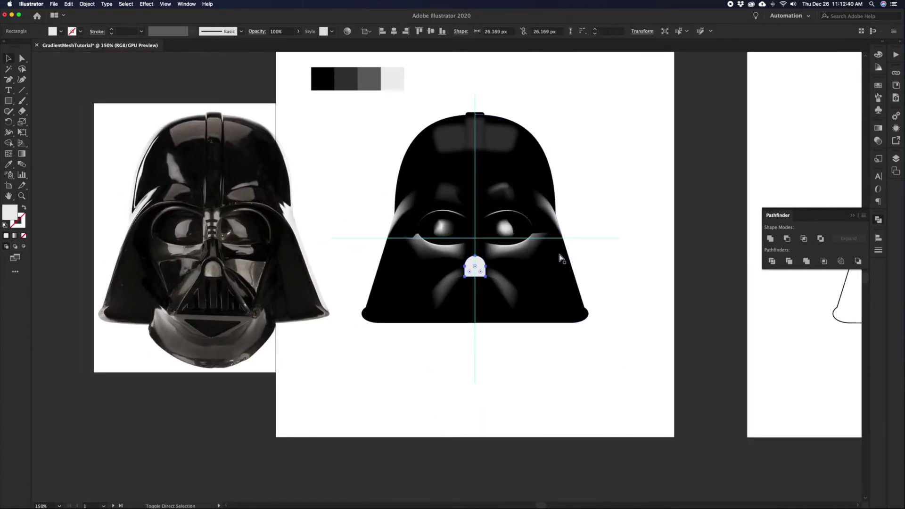
Duplicate the nose shape in place and scale the copy down about its center to about 20.8 px square
super+click(479, 292)
super+click(475, 288)
super+click(475, 288)
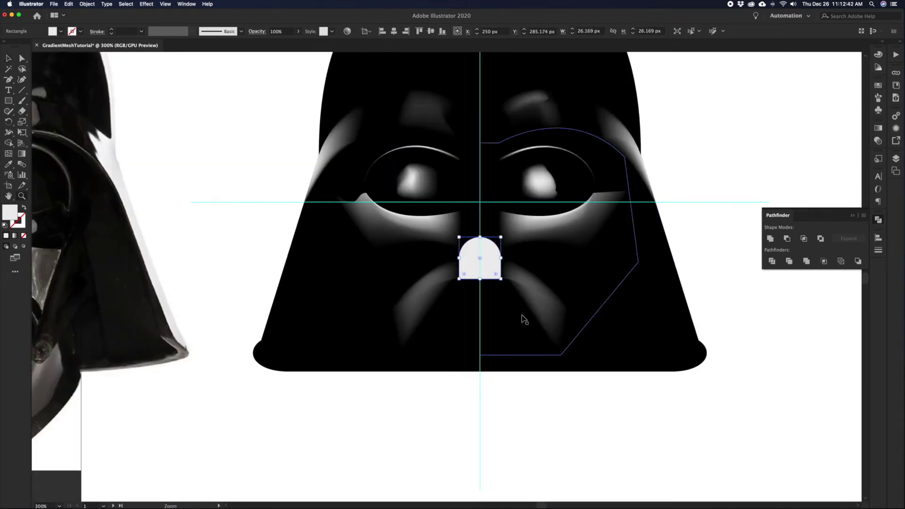
key(l)
drag(480, 259, 481, 244)
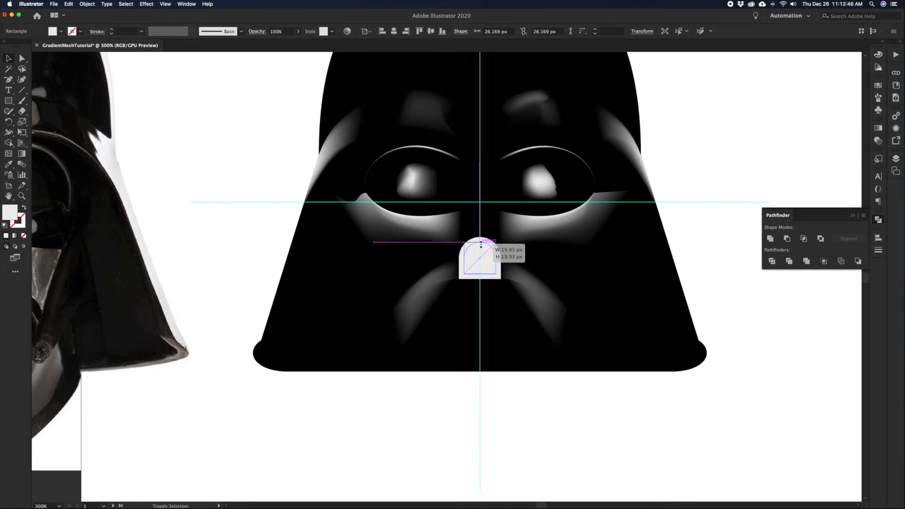
drag(481, 244, 481, 244)
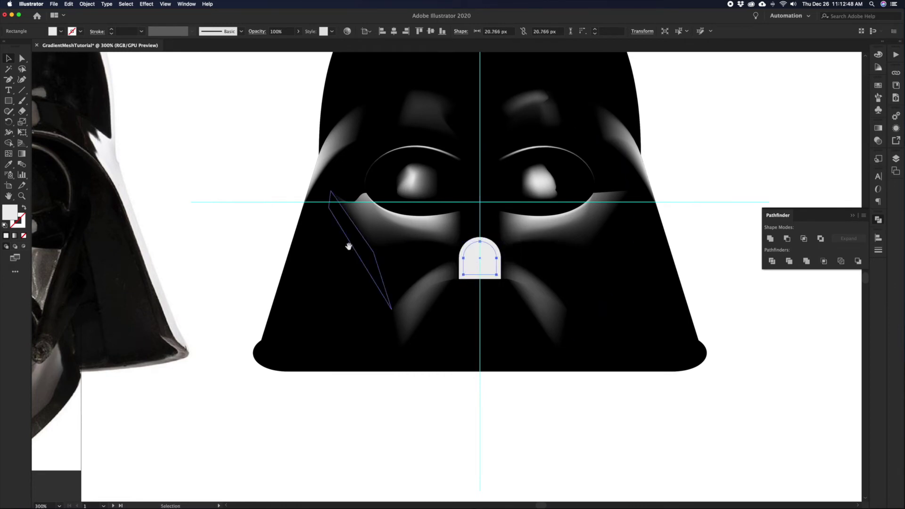
key(space)
drag(349, 245, 489, 244)
drag(616, 336, 471, 345)
key(super+shift+b)
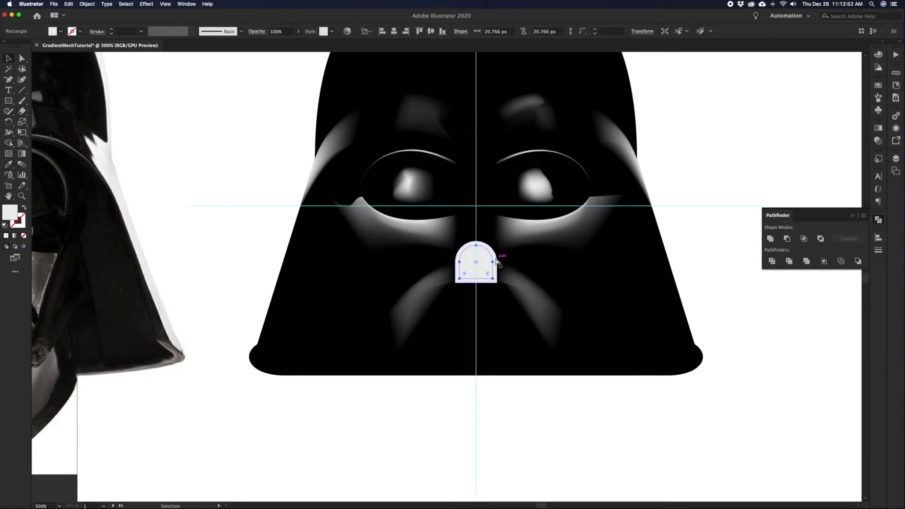
Fill the larger nose shape behind the scaled copy with the face panel's black
click(497, 258)
key(i)
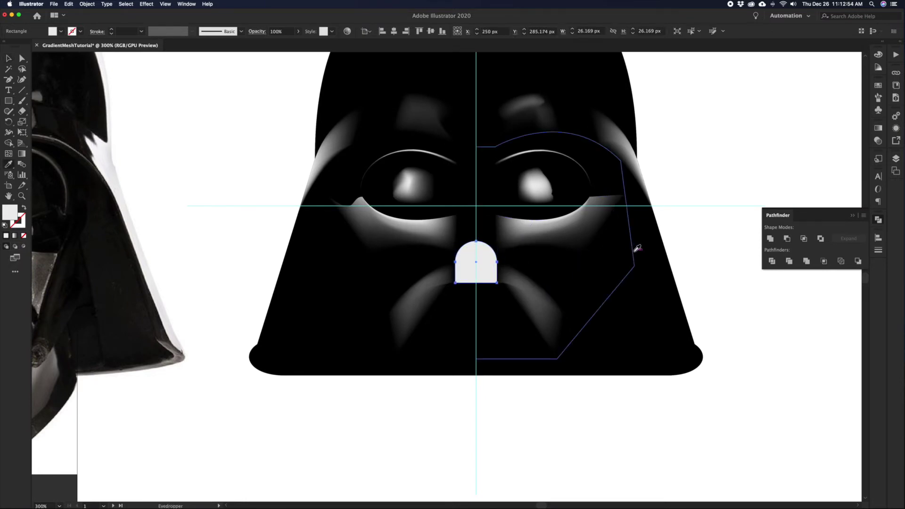
click(630, 250)
key(v)
click(507, 466)
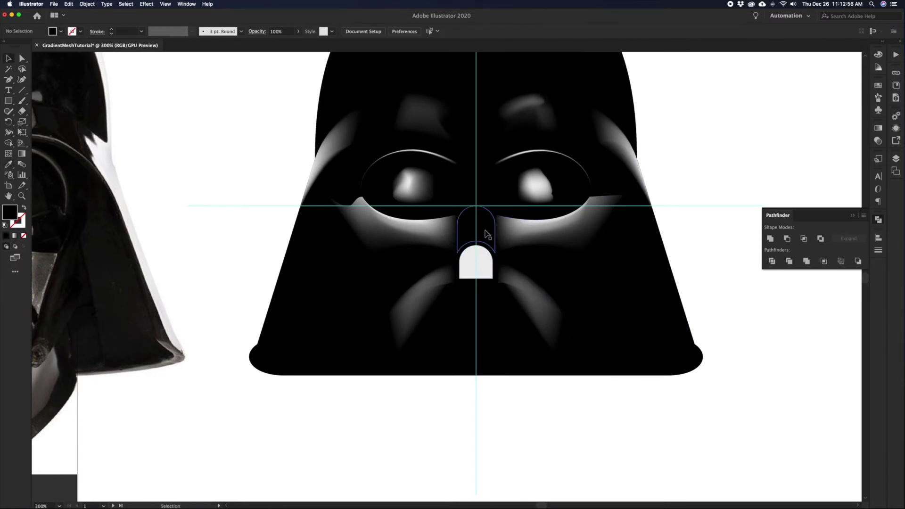
Add a medium gray mesh point near the top of the nose bridge shape between the eyes
key(z)
alt+click(434, 188)
key(i)
click(333, 78)
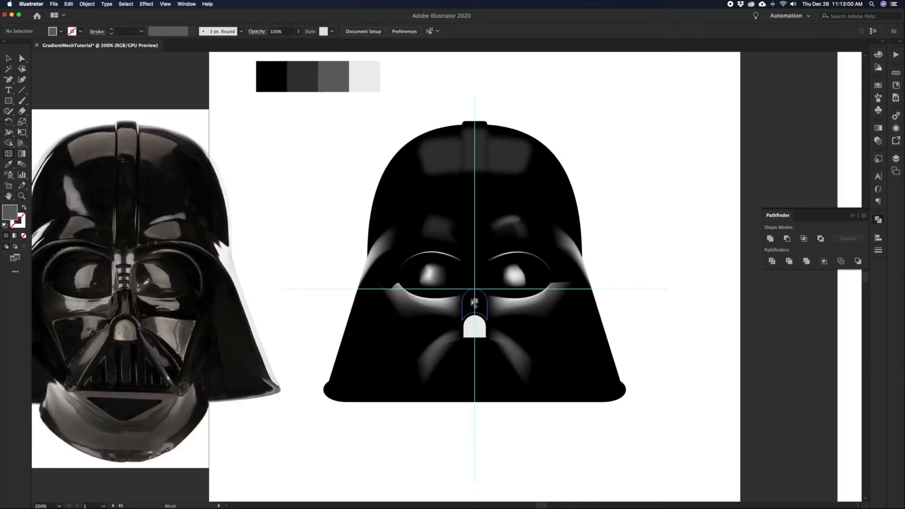
click(477, 295)
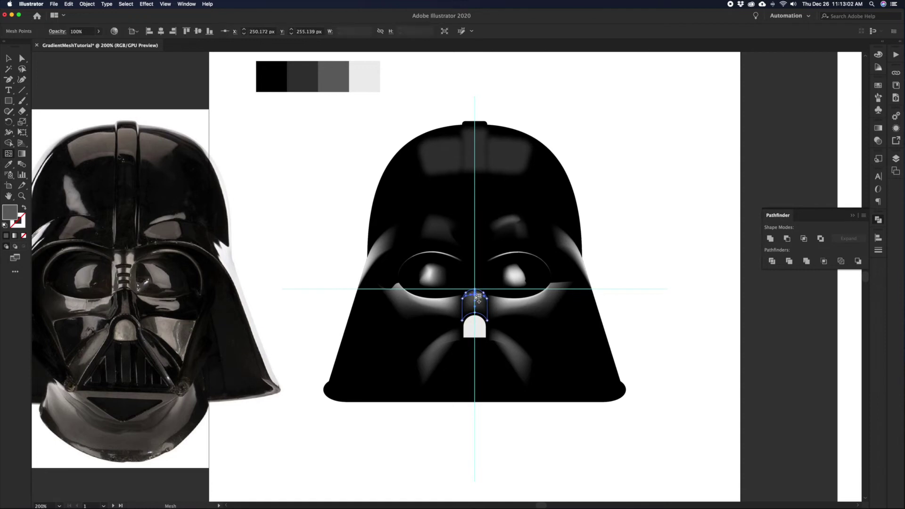
key(v)
click(509, 442)
Try to adjust the narrow central forehead strip below the ridge highlight, and undo the change
drag(524, 434, 540, 441)
click(493, 188)
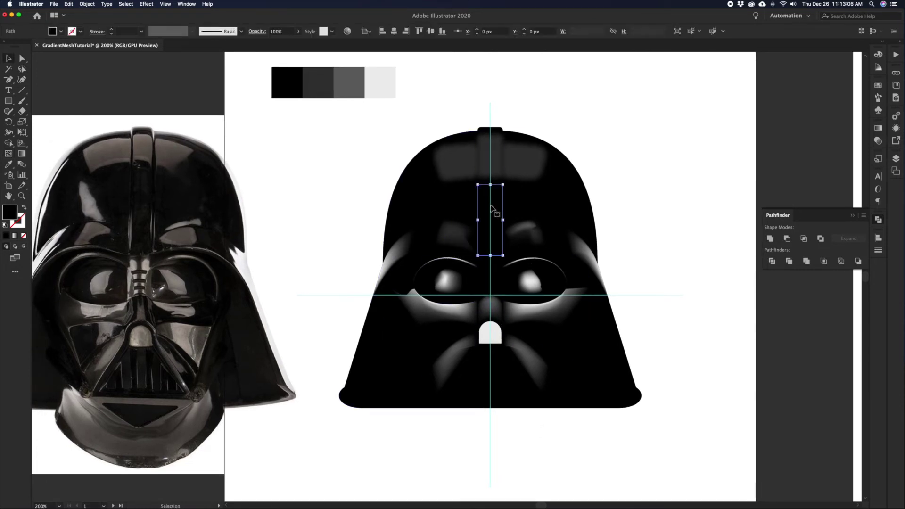
drag(493, 197, 499, 134)
click(498, 136)
click(508, 122)
click(499, 131)
click(494, 186)
drag(492, 185, 505, 162)
key(super+z)
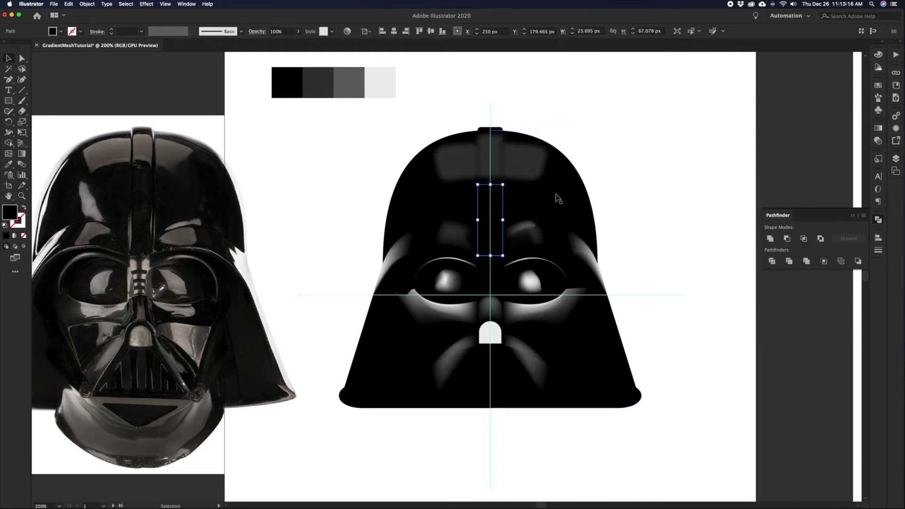
key(super+shift+a)
drag(623, 259, 618, 203)
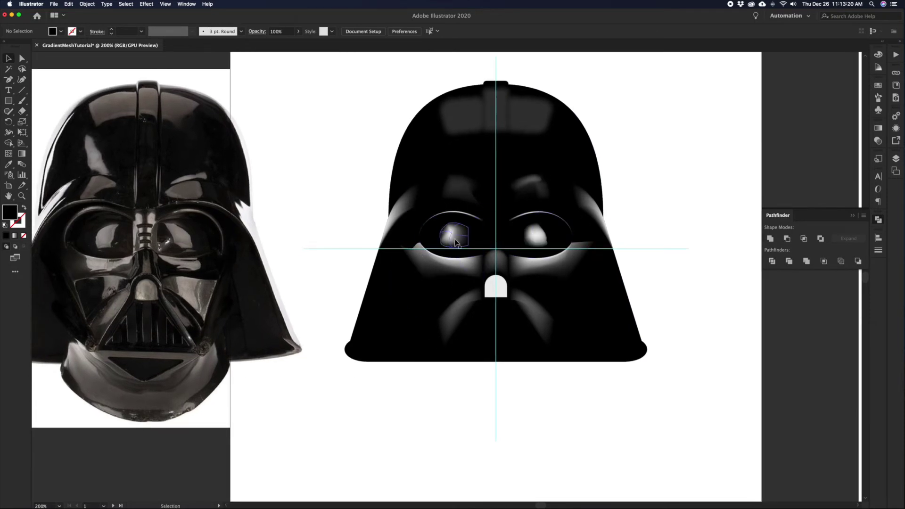
click(515, 223)
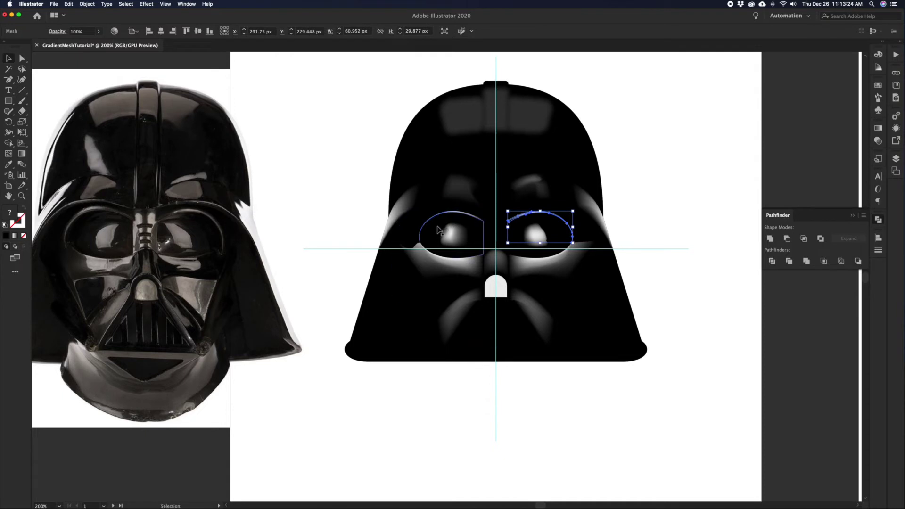
shift+click(475, 218)
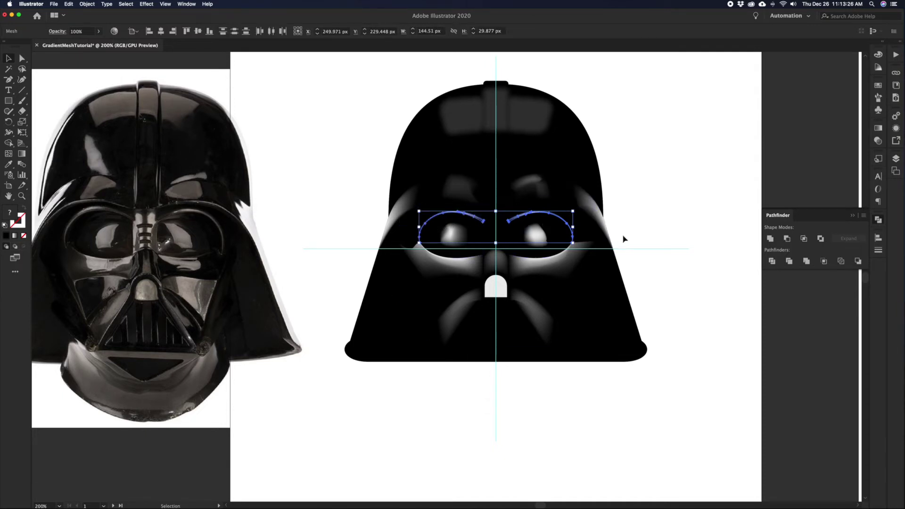
key(super+shift+a)
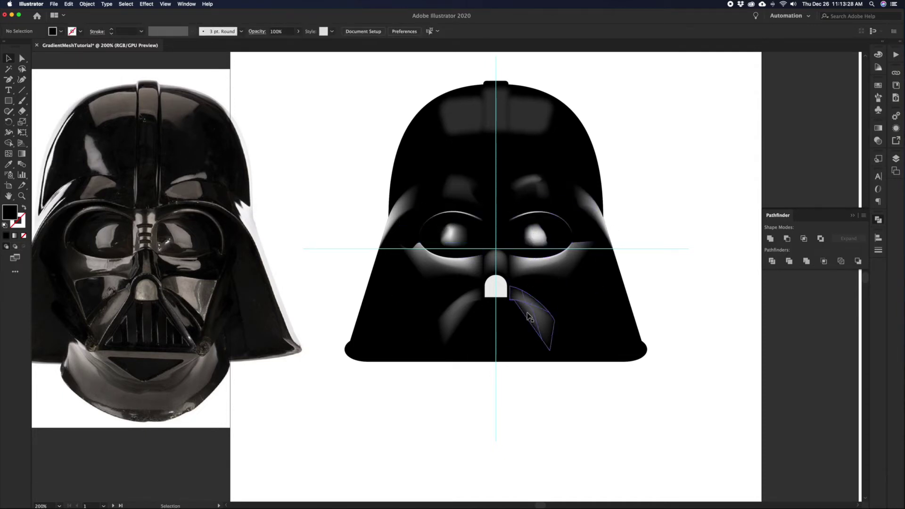
drag(494, 372, 516, 381)
click(569, 302)
shift+click(489, 295)
key(super+shift+a)
drag(342, 151, 336, 176)
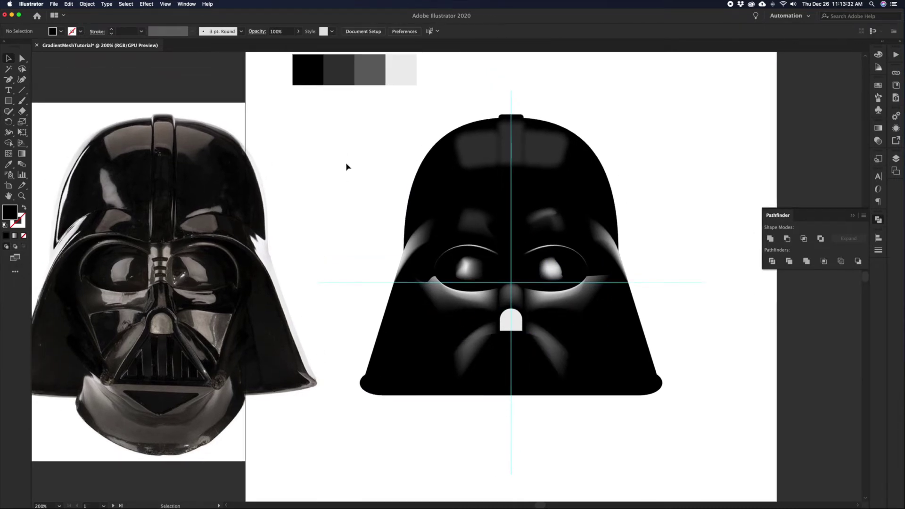
Try adding a light gray mesh point near the outer end of the right cheek panel
click(400, 65)
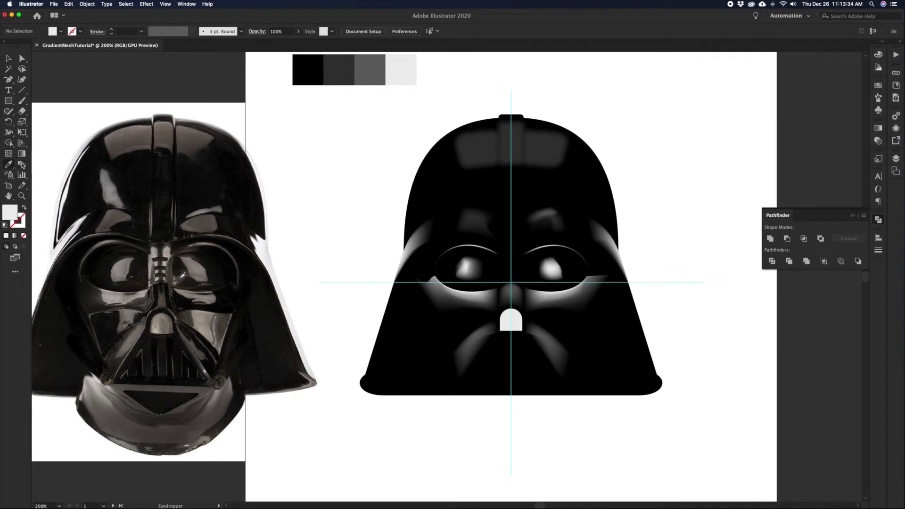
click(575, 324)
key(v)
click(334, 239)
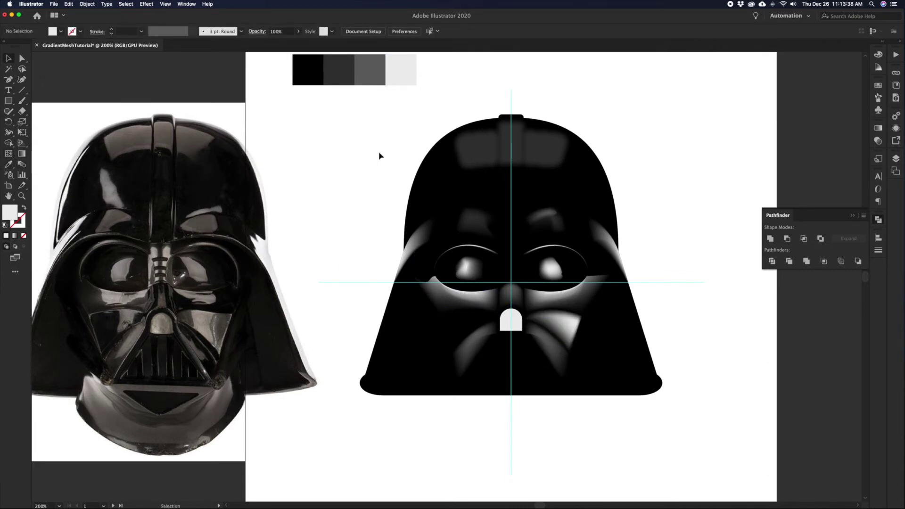
Fill both cheek panels beside the nose with the medium gray color swatch
click(556, 328)
shift+click(469, 328)
key(i)
click(370, 69)
key(v)
click(345, 230)
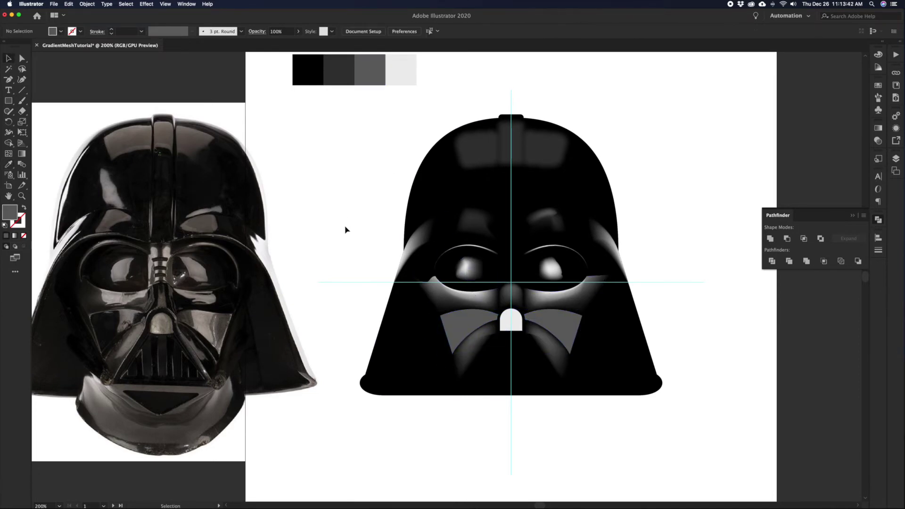
Add a mesh point in the lightest swatch gray near the upper edge of each medium gray cheek panel
key(i)
click(400, 70)
key(v)
click(478, 309)
key(super+z)
click(479, 314)
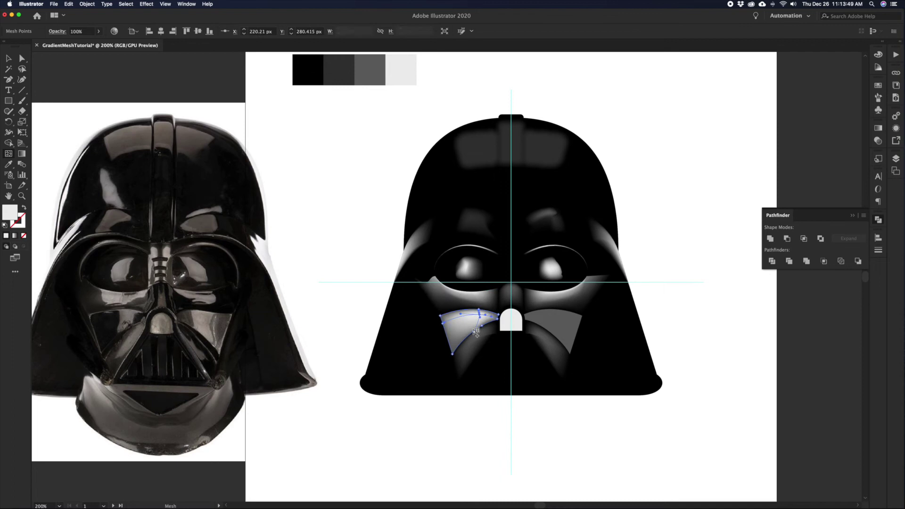
click(559, 320)
key(v)
click(658, 329)
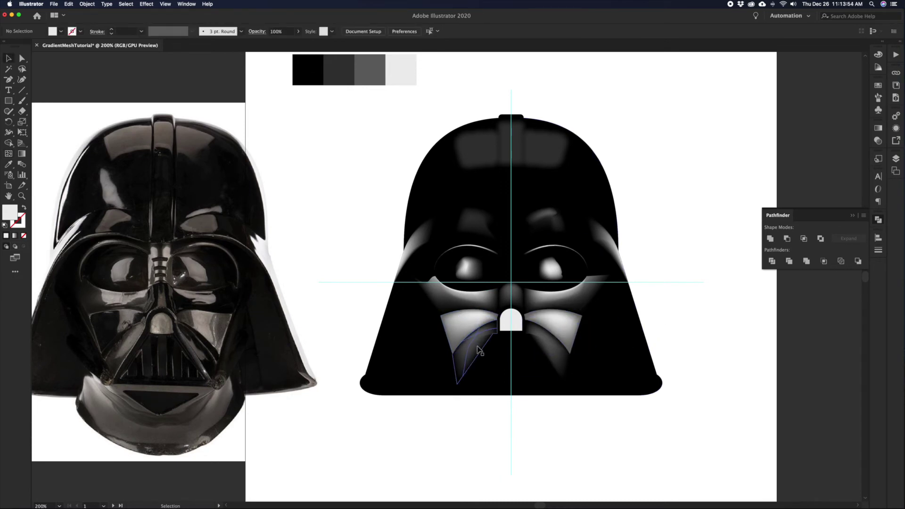
Fill the two narrow slanted strips along the outer edges of the cheeks with the dark gray swatch
click(444, 338)
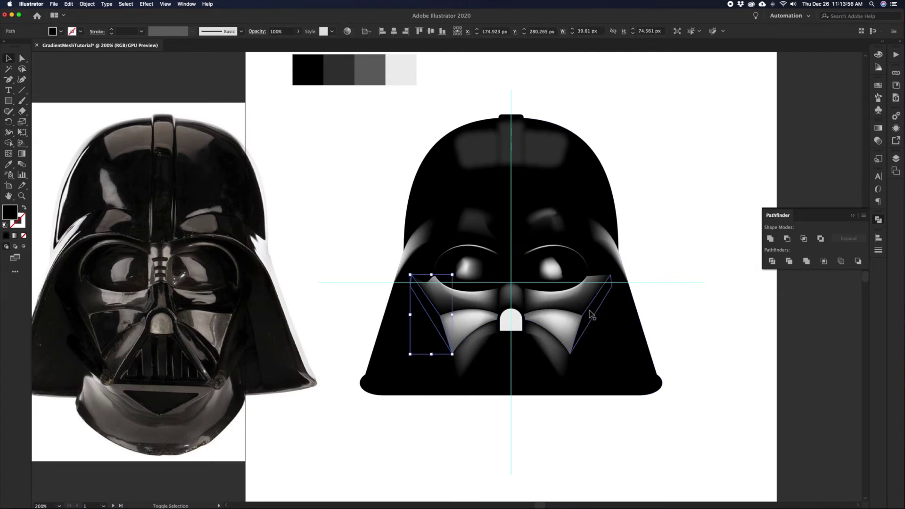
shift+click(599, 305)
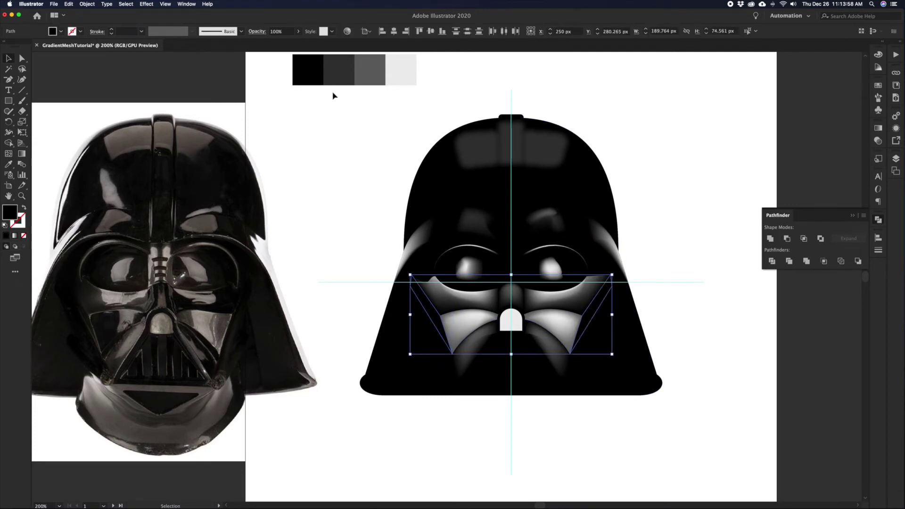
click(335, 69)
click(353, 255)
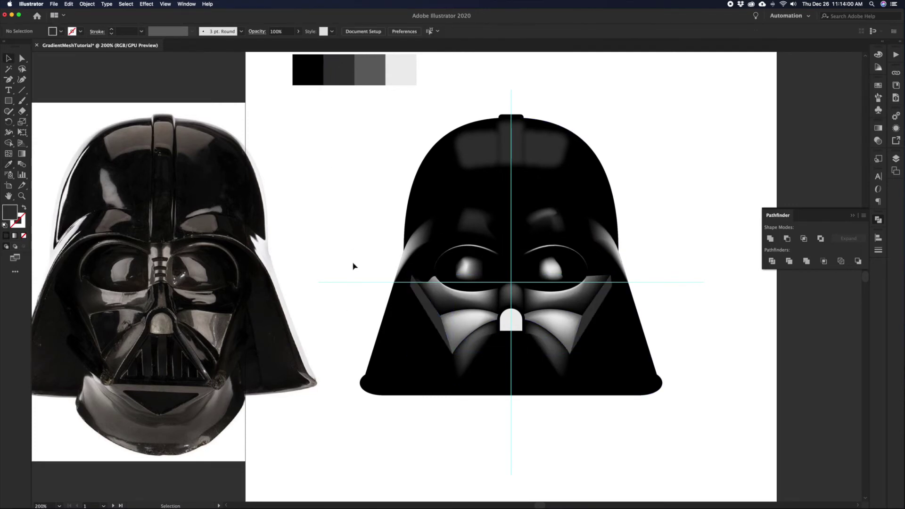
Recolor the small inner nose shape with the dark gray of the slanted cheek strips
click(511, 366)
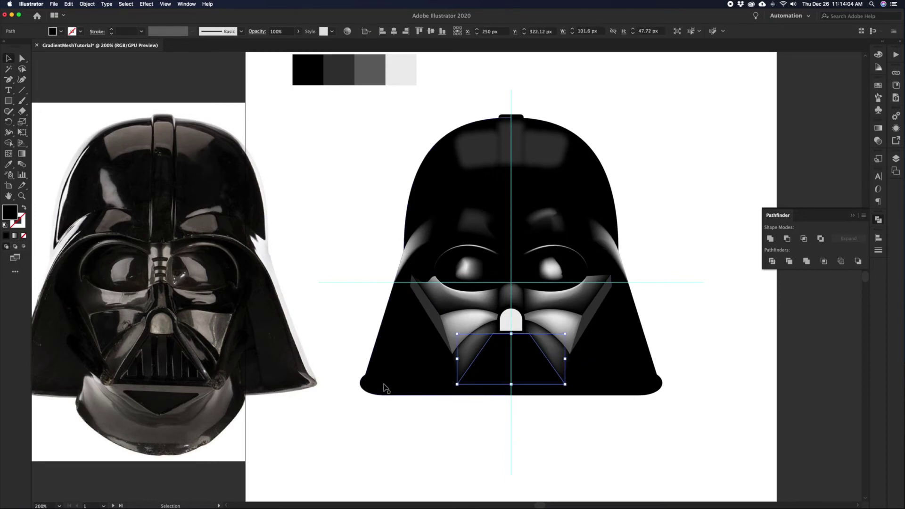
click(512, 324)
key(i)
click(603, 295)
key(v)
click(679, 288)
Move the two upper corners of the black mouth trapezoid inward to the lower corners of the nose outline
key(space)
drag(662, 296, 660, 317)
click(526, 364)
click(519, 372)
click(496, 385)
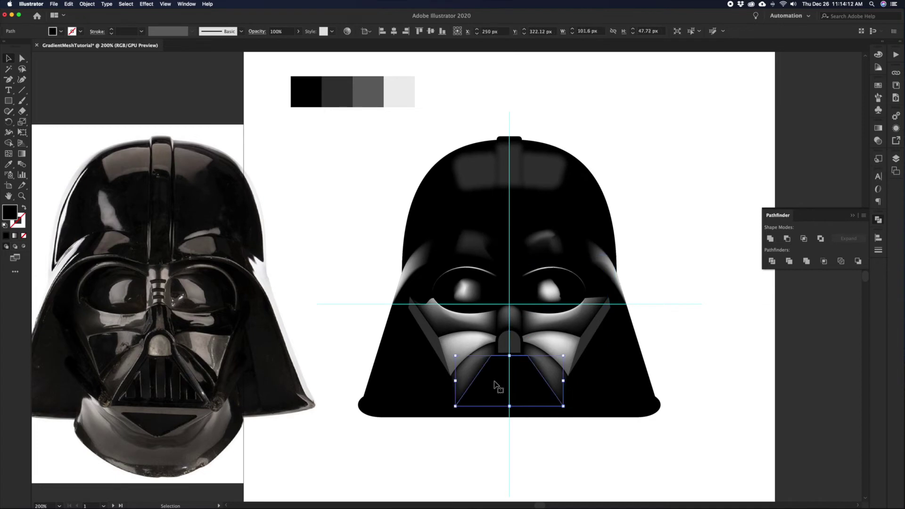
shift+click(523, 349)
click(530, 386)
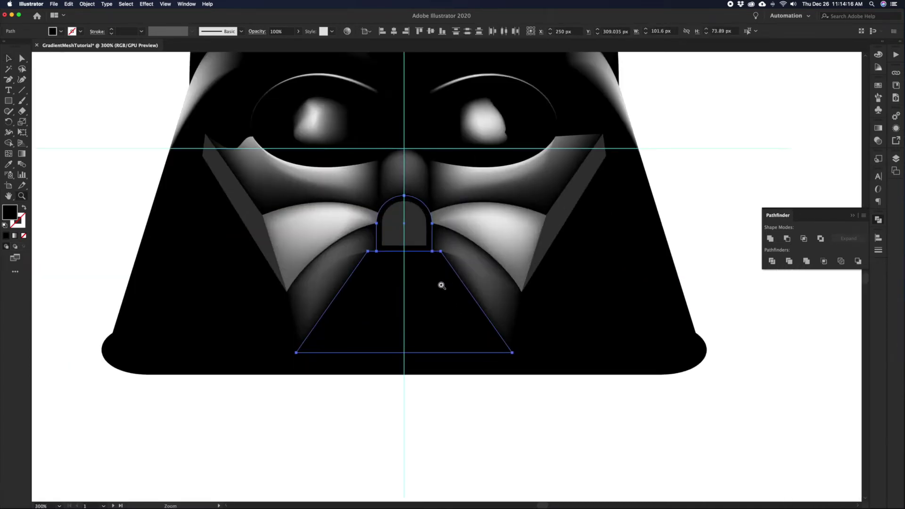
click(441, 285)
key(a)
drag(395, 257, 403, 259)
drag(462, 259, 464, 258)
key(v)
click(450, 254)
click(454, 259)
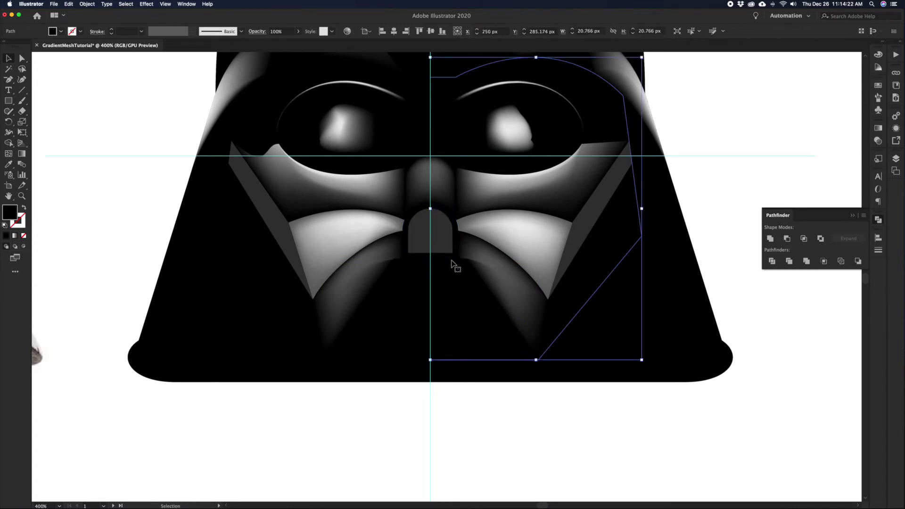
ctrl+alt+click(461, 392)
ctrl+alt+click(436, 229)
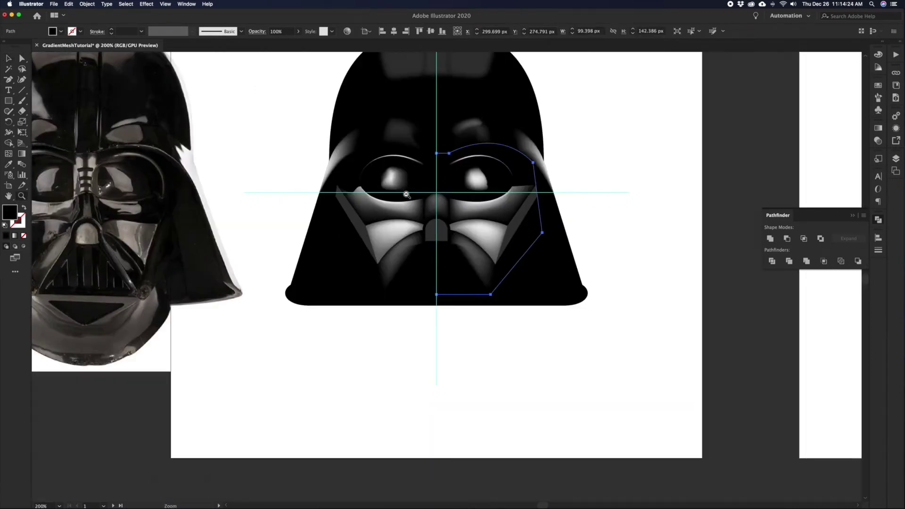
Set the opacity of both light cheek panel meshes to 74%
drag(408, 186, 428, 212)
click(417, 264)
shift+click(497, 257)
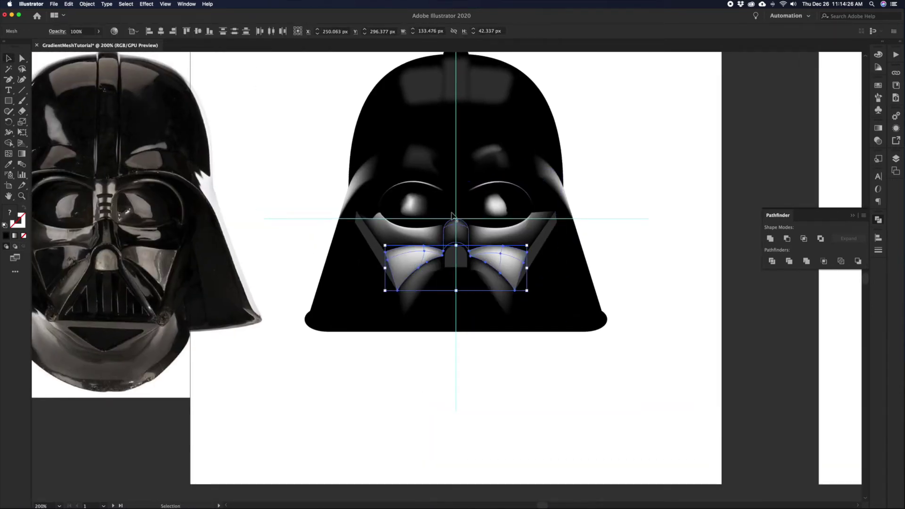
drag(402, 166, 423, 188)
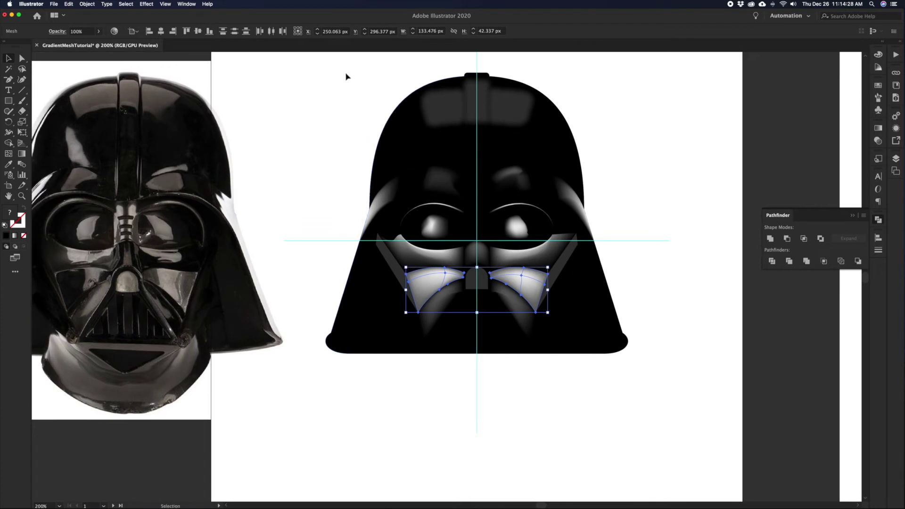
click(98, 32)
click(323, 174)
drag(323, 174, 358, 204)
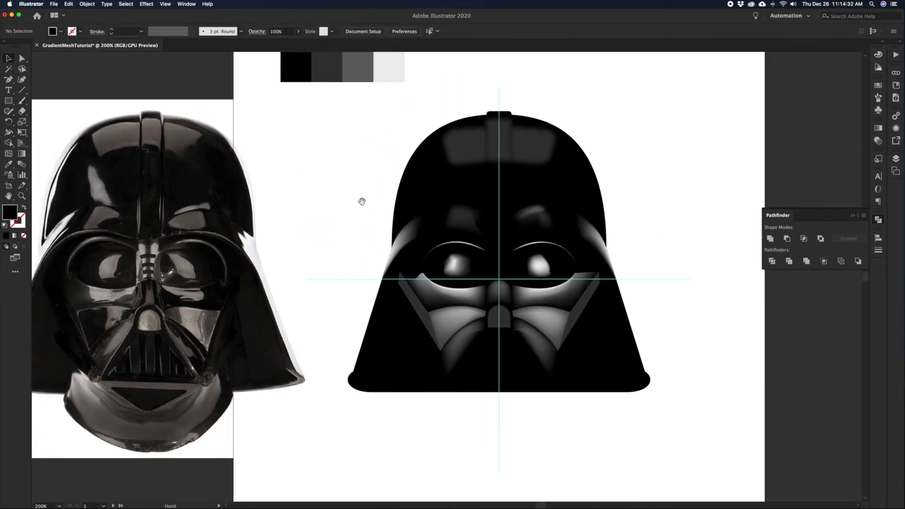
Delete the bright highlight meshes inside both eyes and the thin rim highlights above them
click(541, 262)
shift+click(463, 269)
key(Delete)
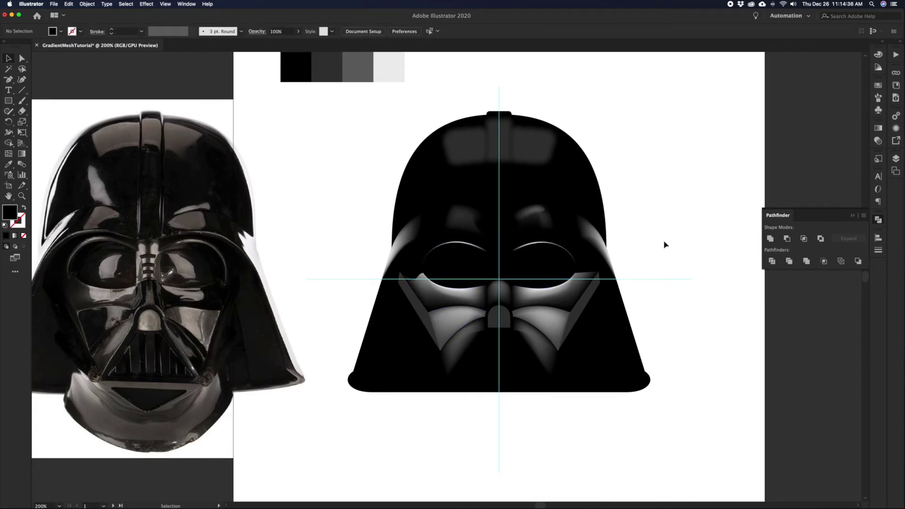
key(ctrl+z)
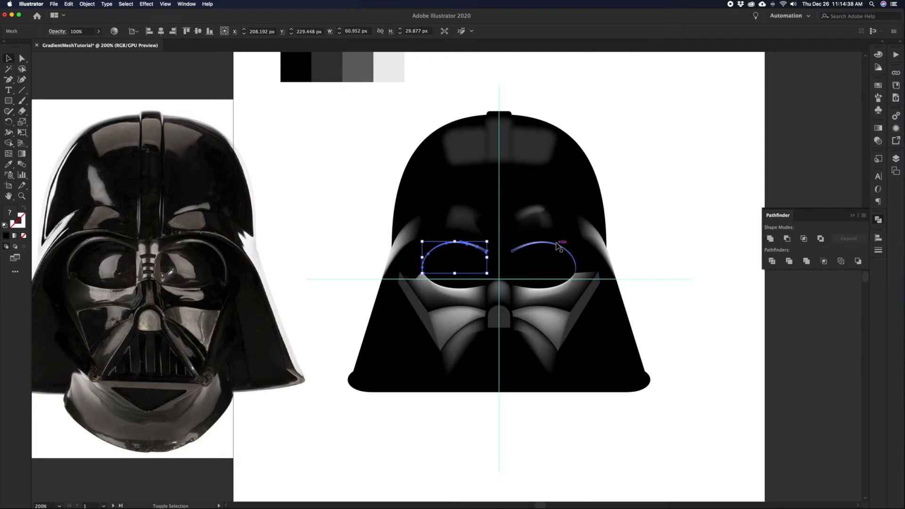
click(639, 233)
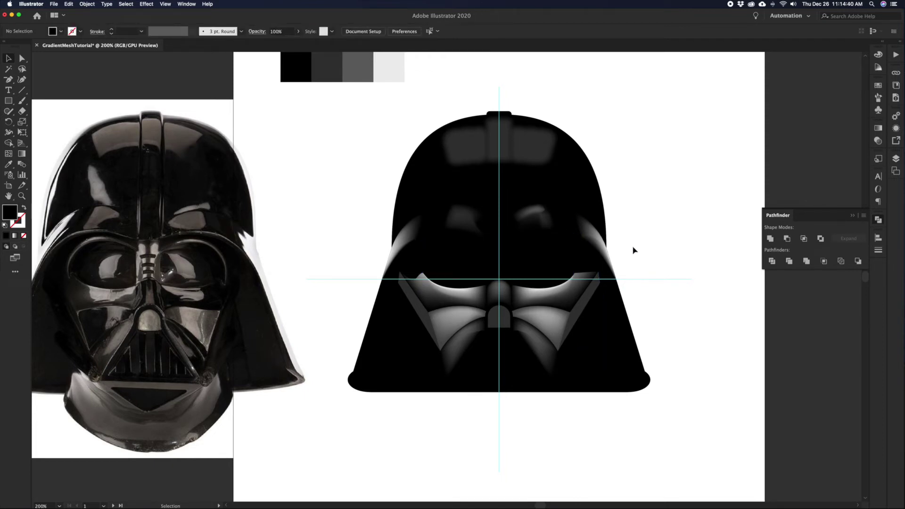
click(548, 264)
click(484, 264)
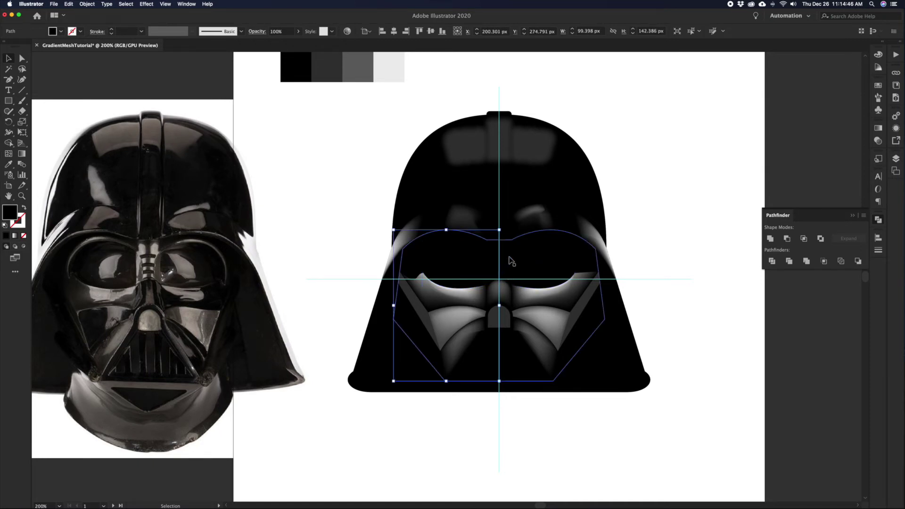
click(502, 284)
key(p)
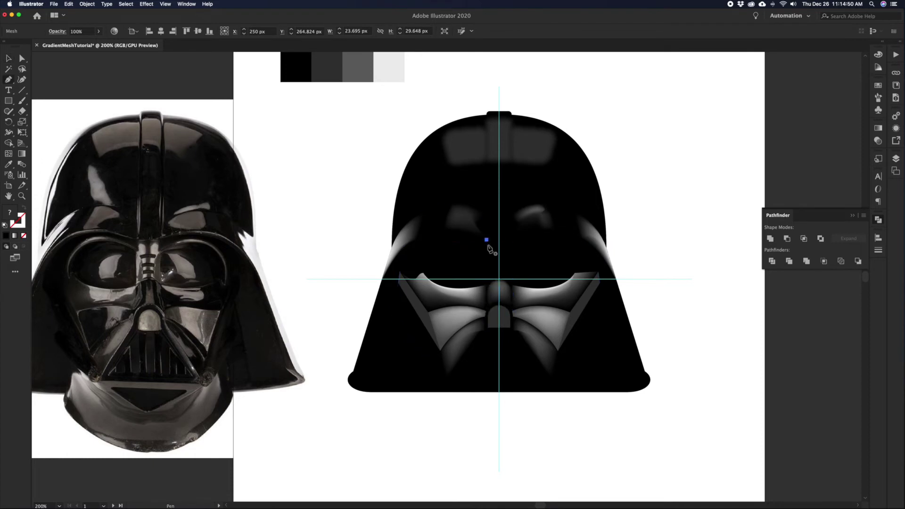
click(486, 240)
key(v)
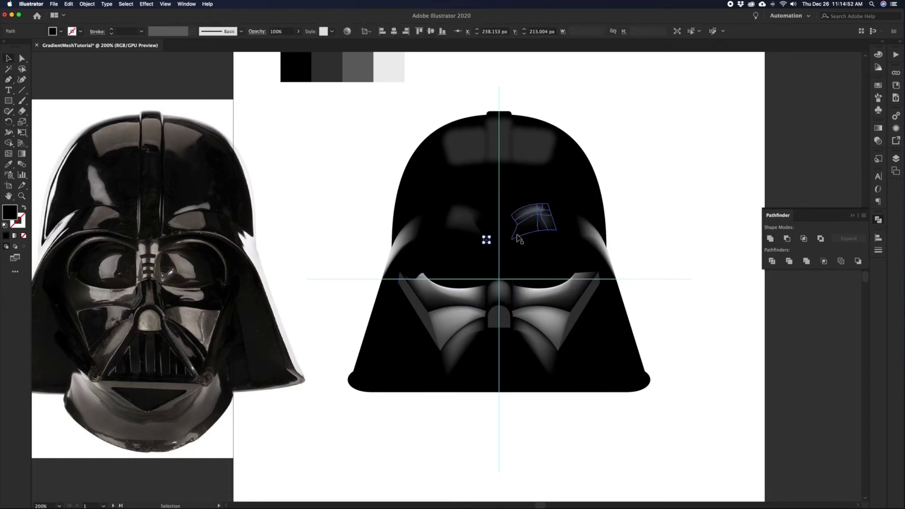
key(super+z)
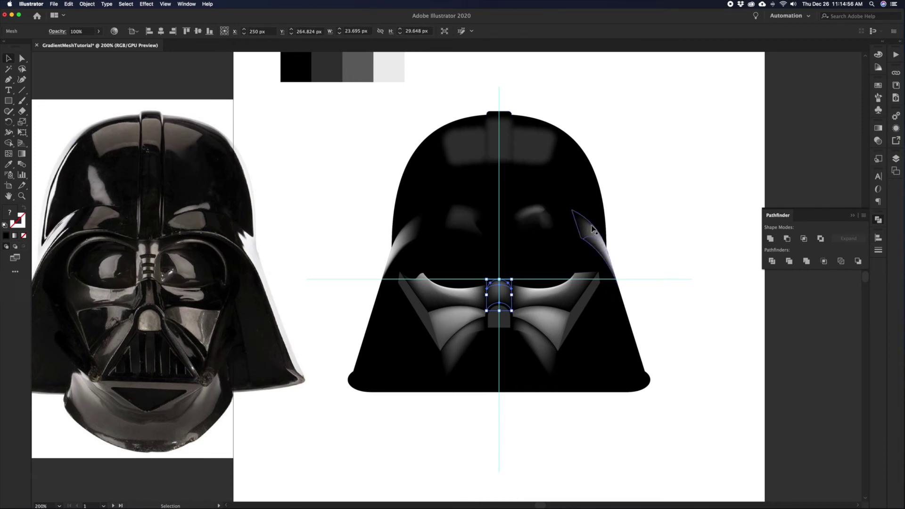
click(652, 217)
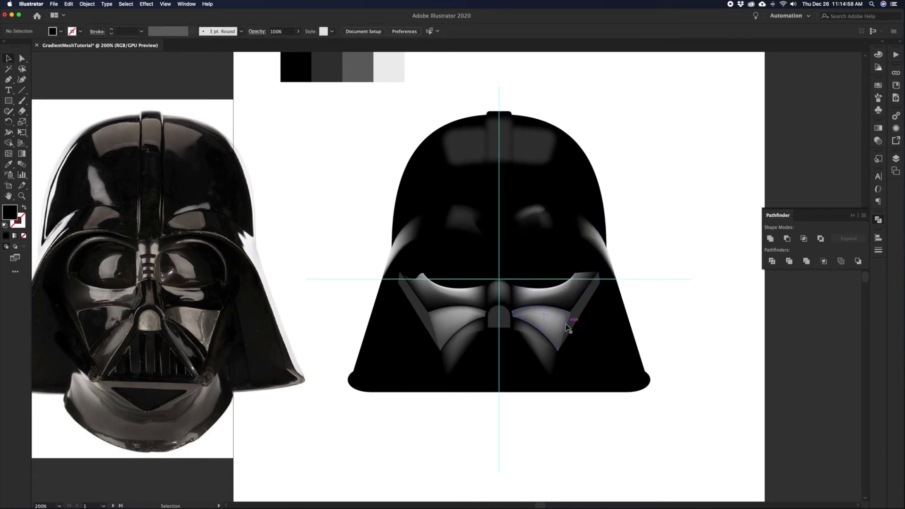
Adjust the mesh points of the left cheek panel to refine its highlight
click(459, 320)
key(a)
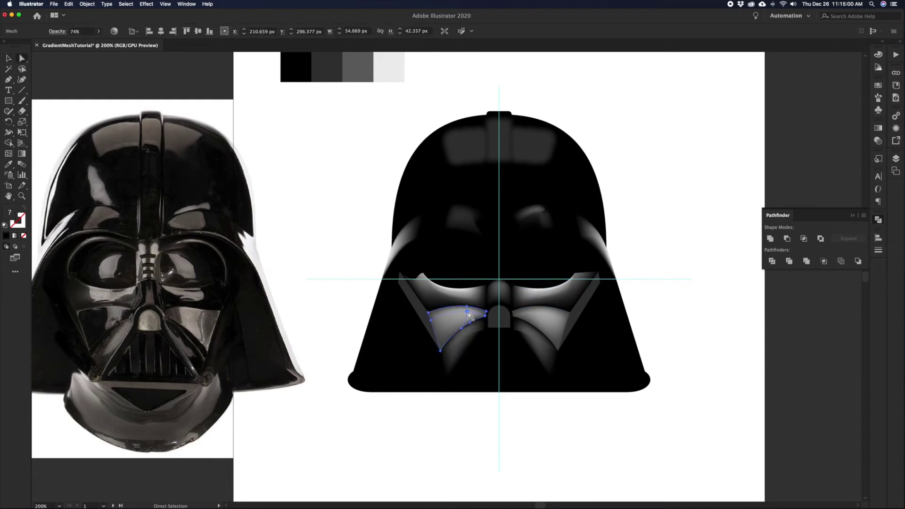
click(440, 321)
drag(433, 319, 463, 312)
key(v)
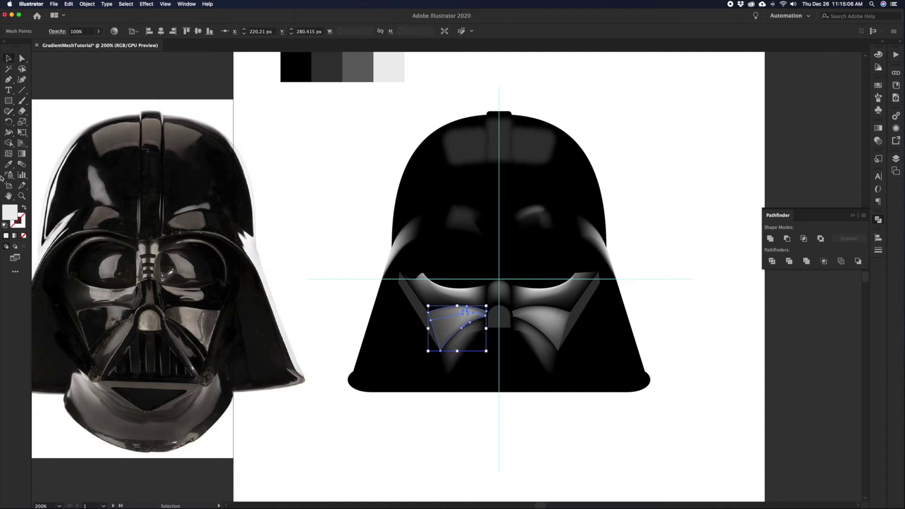
click(325, 249)
Adjust the edge and inner mesh points of the right cheek panel to refine its highlight
key(a)
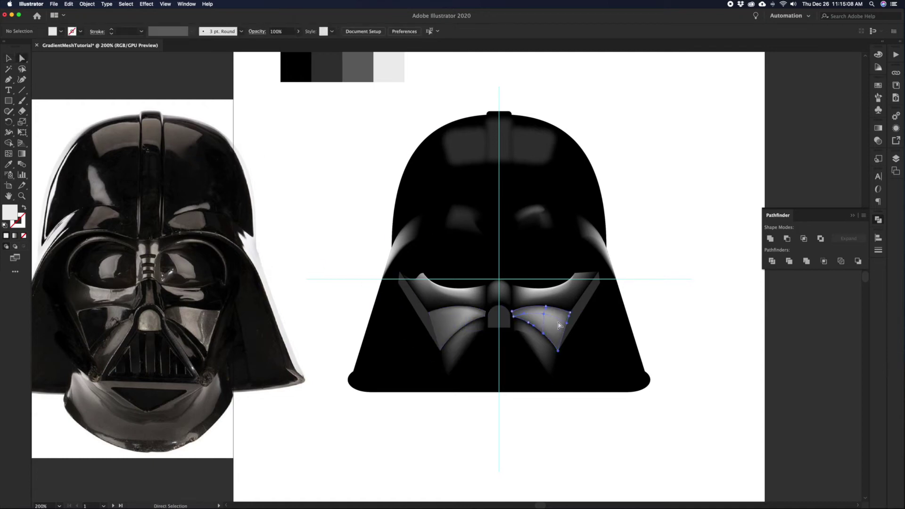
click(566, 324)
key(v)
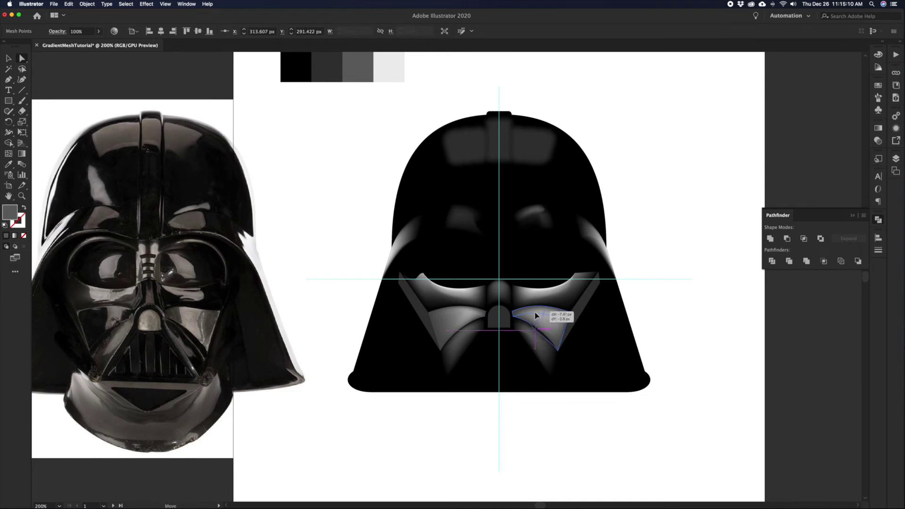
key(a)
mouse_move(543, 313)
mouse_down()
mouse_move(535, 315)
mouse_move(543, 314)
mouse_up()
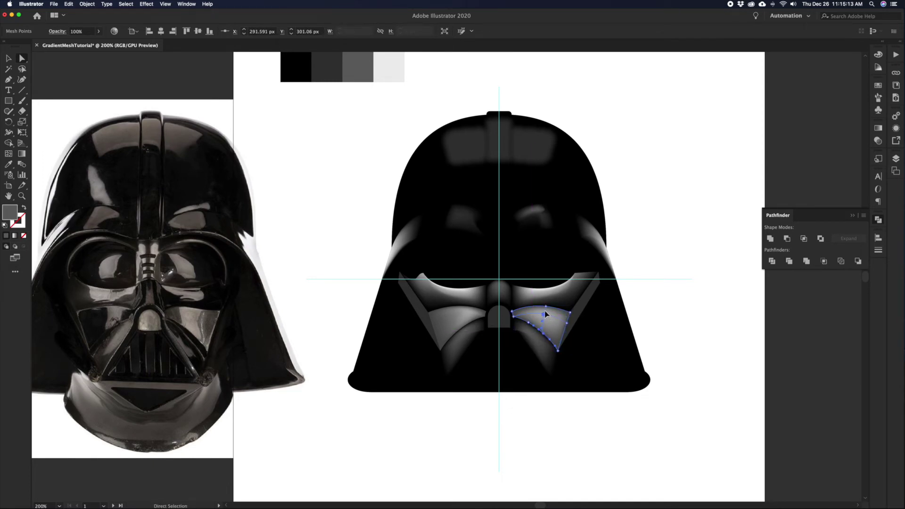
click(660, 250)
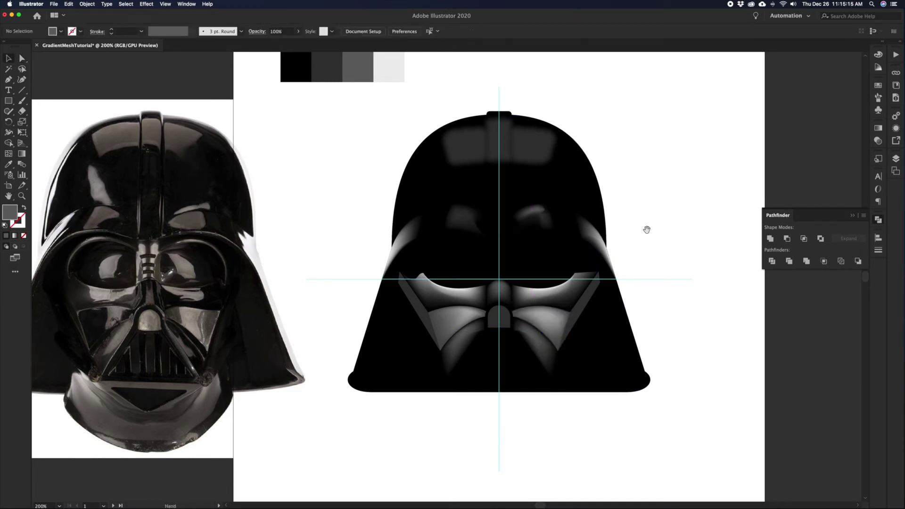
Try to reshape the panel beneath the right eye by moving its inner mesh points
key(a)
click(574, 286)
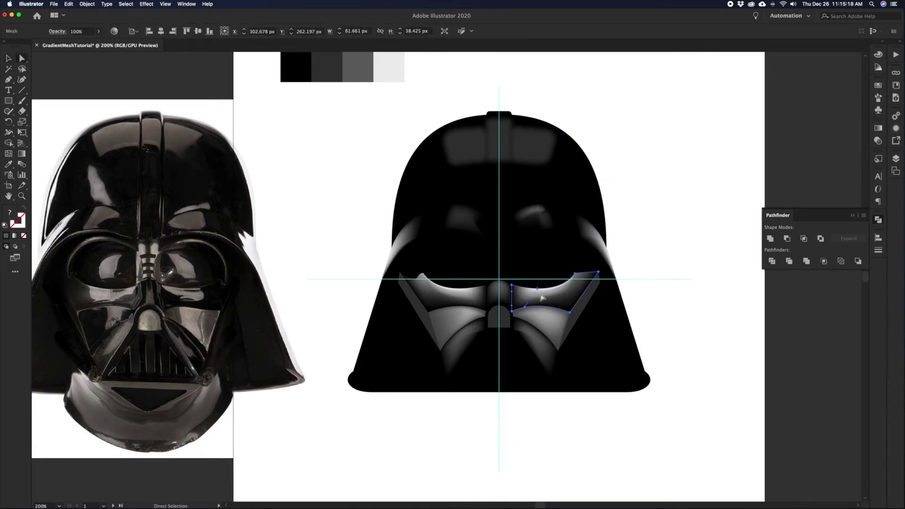
click(532, 300)
drag(567, 289, 546, 298)
key(super+z)
click(538, 301)
key(v)
key(a)
click(538, 288)
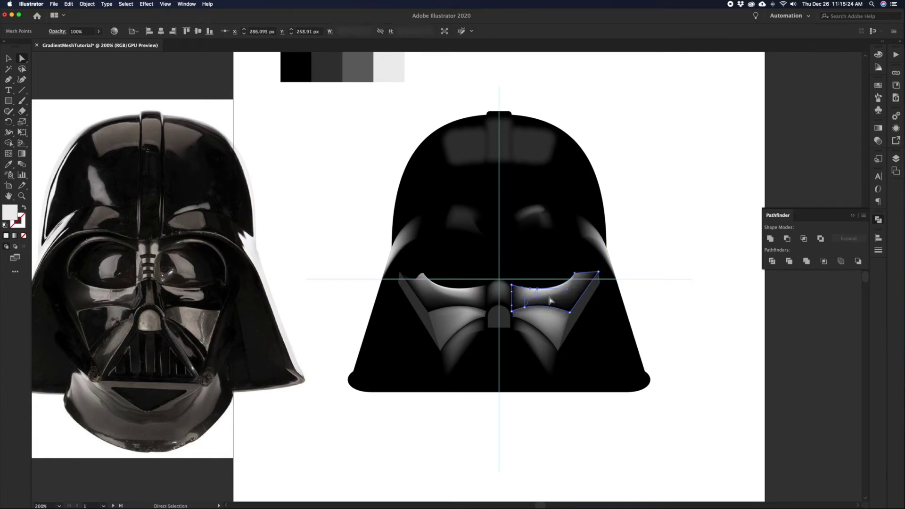
drag(537, 298, 511, 306)
key(v)
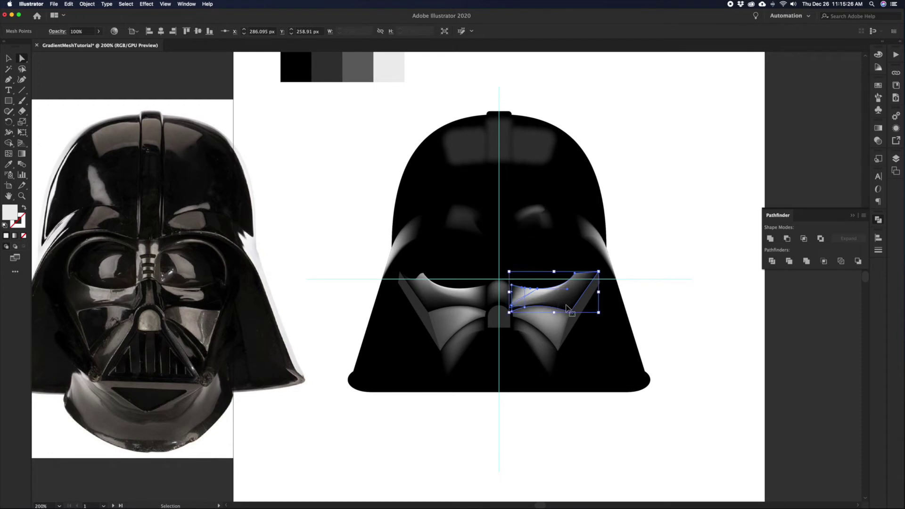
key(a)
click(585, 278)
click(647, 243)
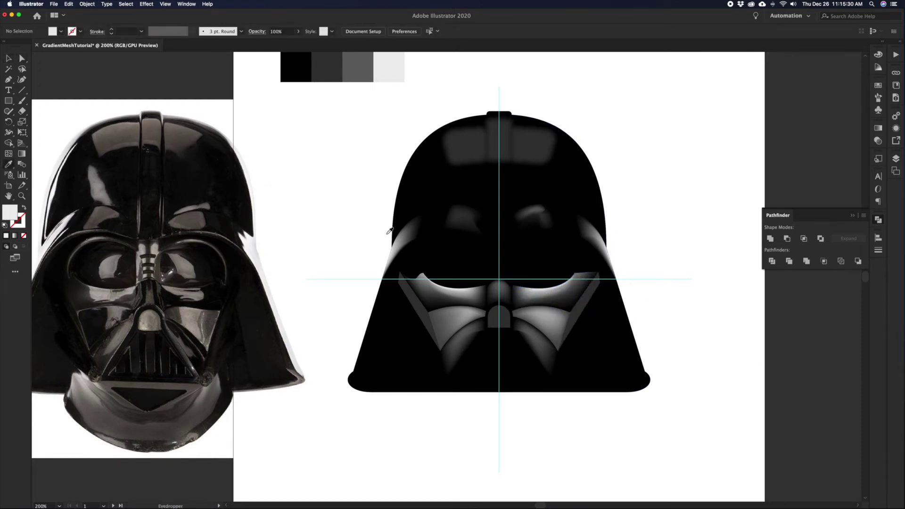
Add black mesh points to the outer parts of both panels beneath the eyes, darkening their outer ends
click(383, 325)
key(v)
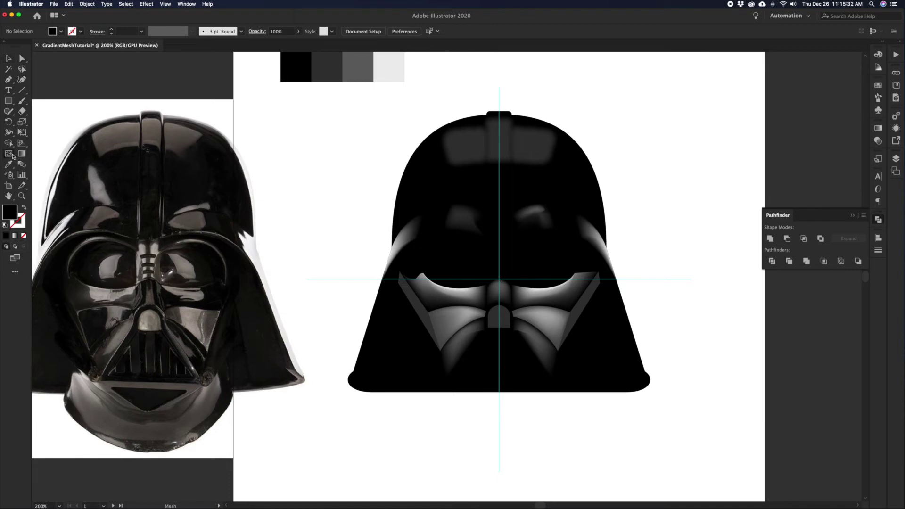
click(574, 294)
key(v)
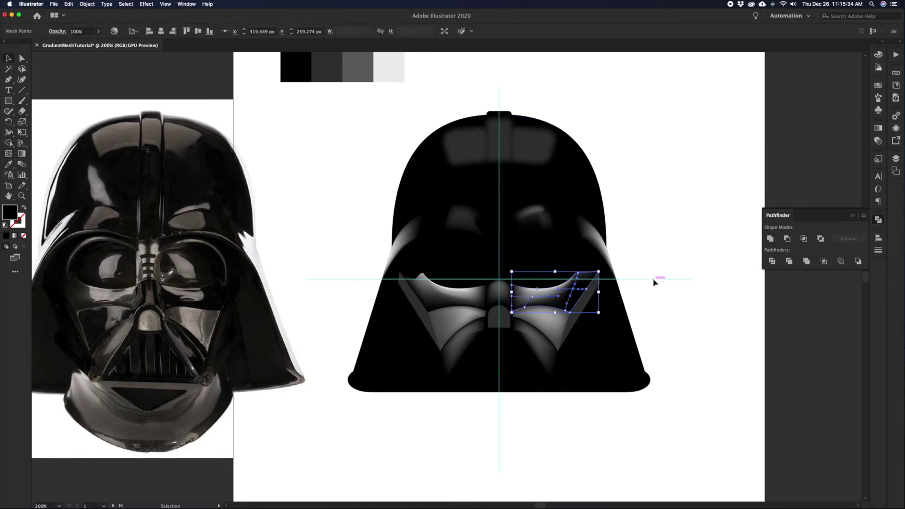
click(651, 282)
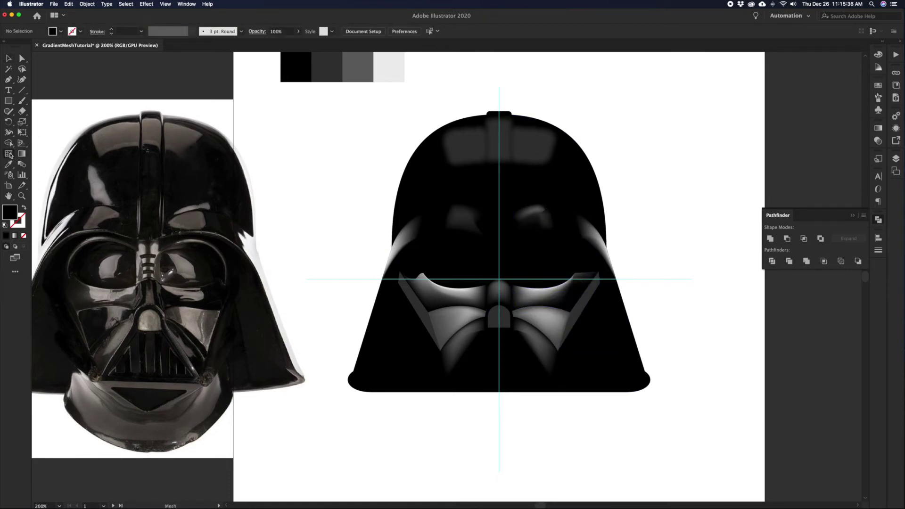
click(427, 291)
key(v)
click(348, 210)
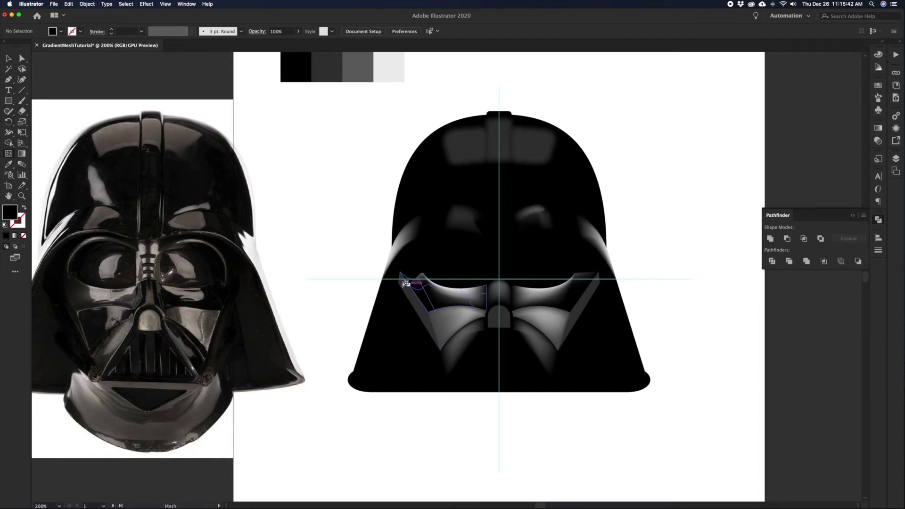
Add a black mesh point near the upper end of each narrow outer cheek strip
click(401, 280)
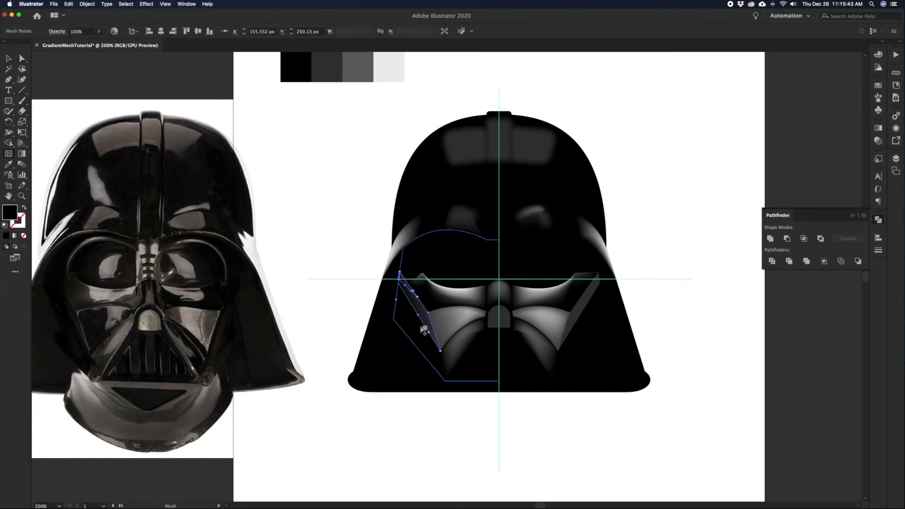
key(v)
click(339, 319)
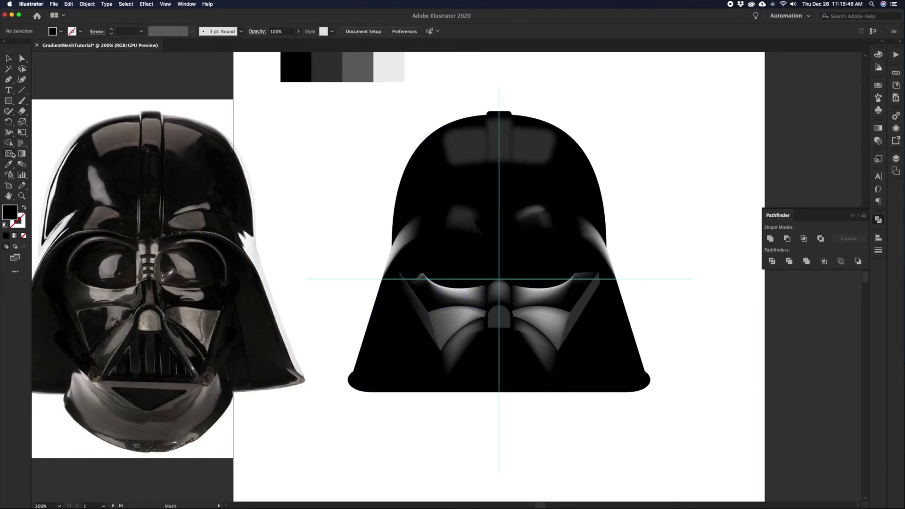
click(600, 279)
key(v)
click(650, 299)
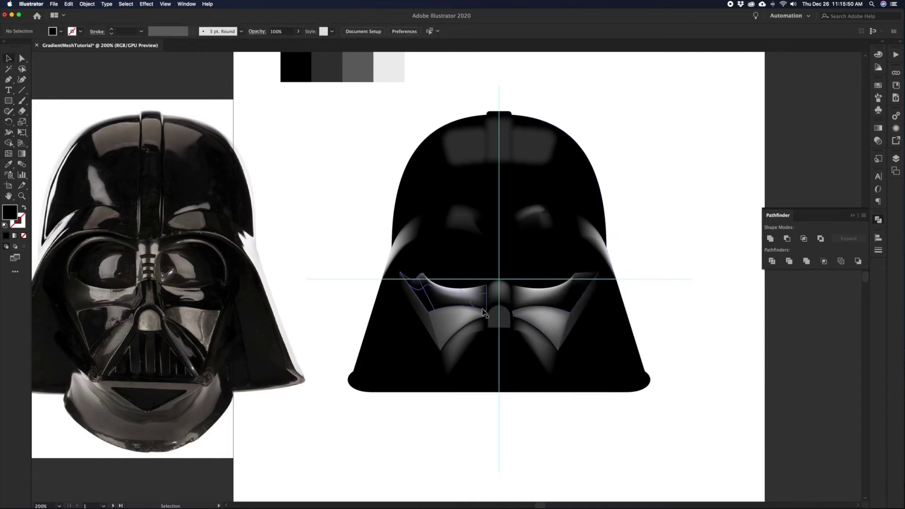
Try adding black mesh points to the lower part of both light cheek panels
click(8, 154)
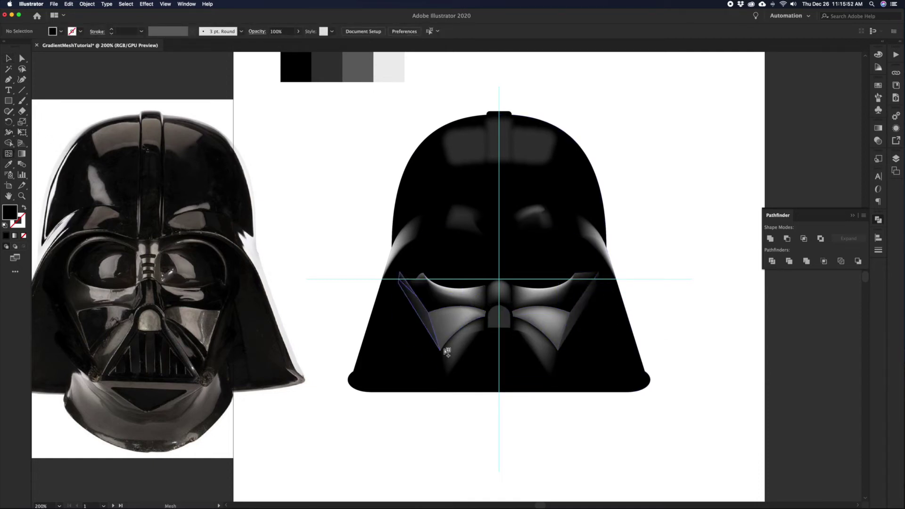
click(446, 334)
click(555, 334)
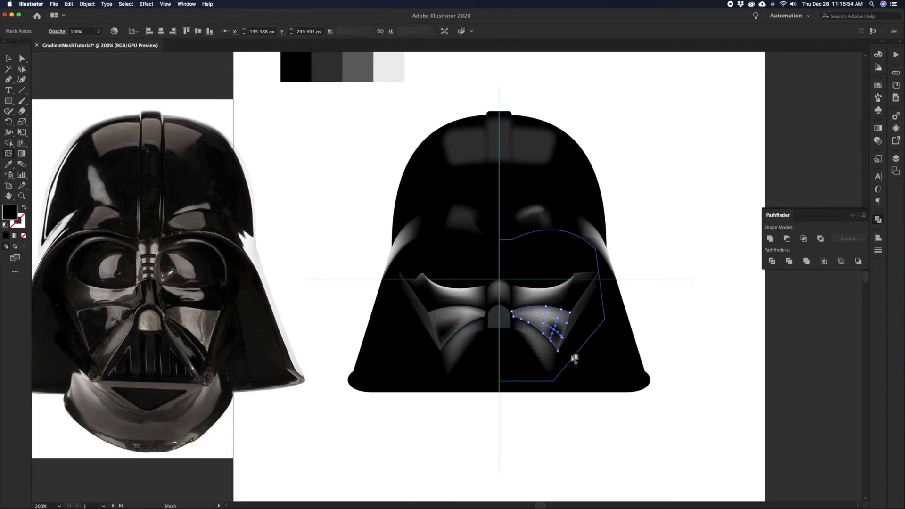
key(v)
click(664, 339)
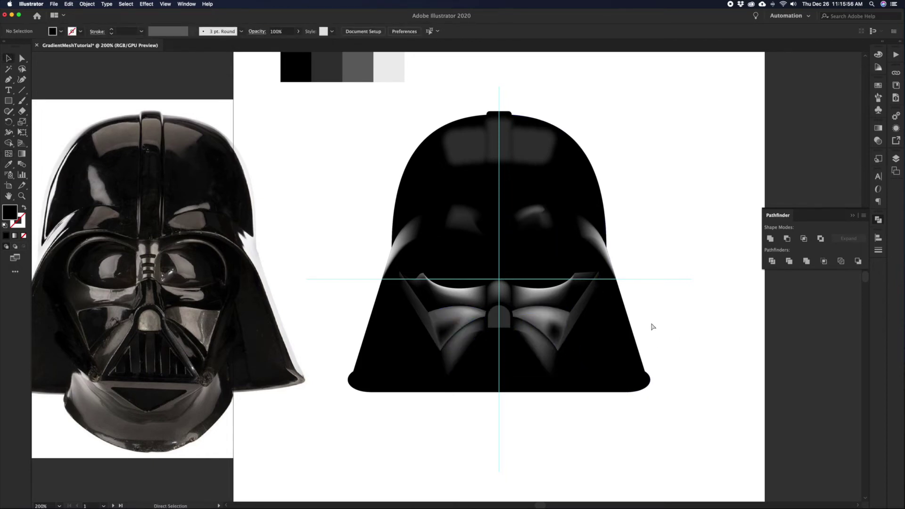
Try adding light grey mesh points to the curved panels on both sides of the mouth
scroll(646, 327, up, 2)
scroll(646, 328, right, 1)
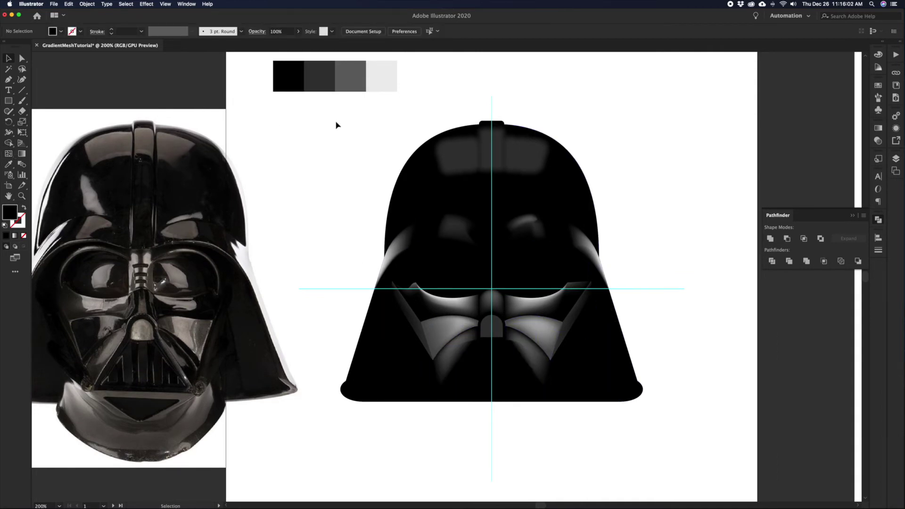
click(375, 84)
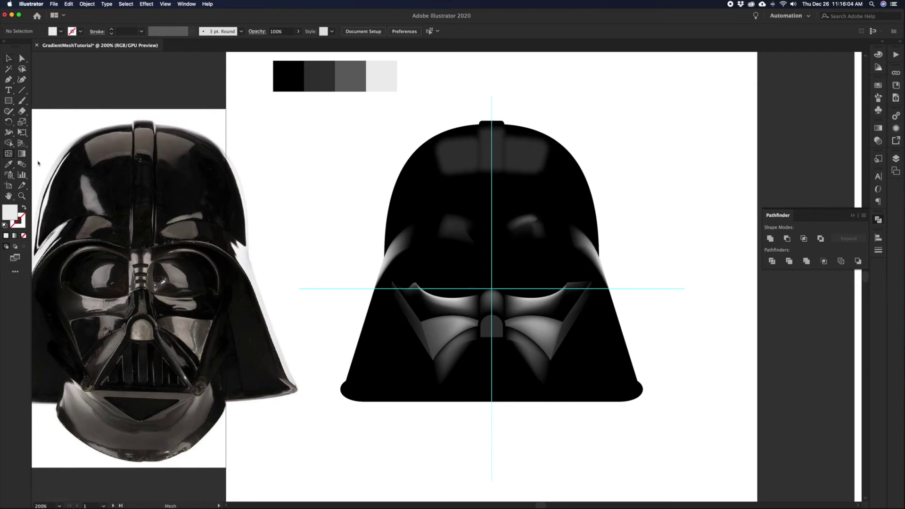
click(465, 346)
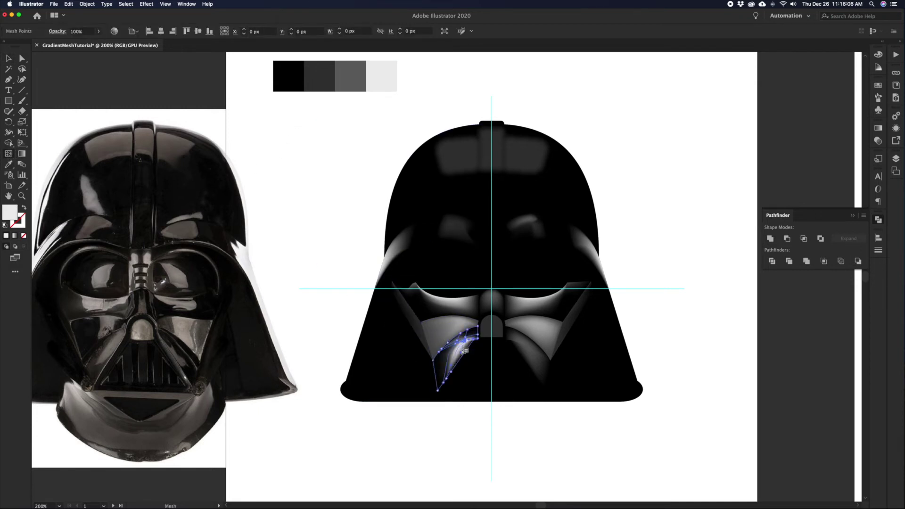
click(521, 349)
key(v)
click(668, 305)
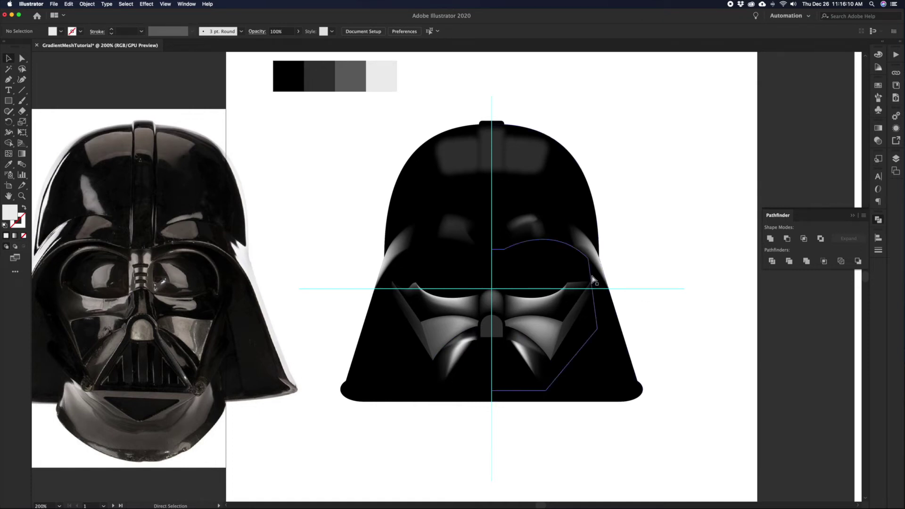
key(super+z)
key(super+z)
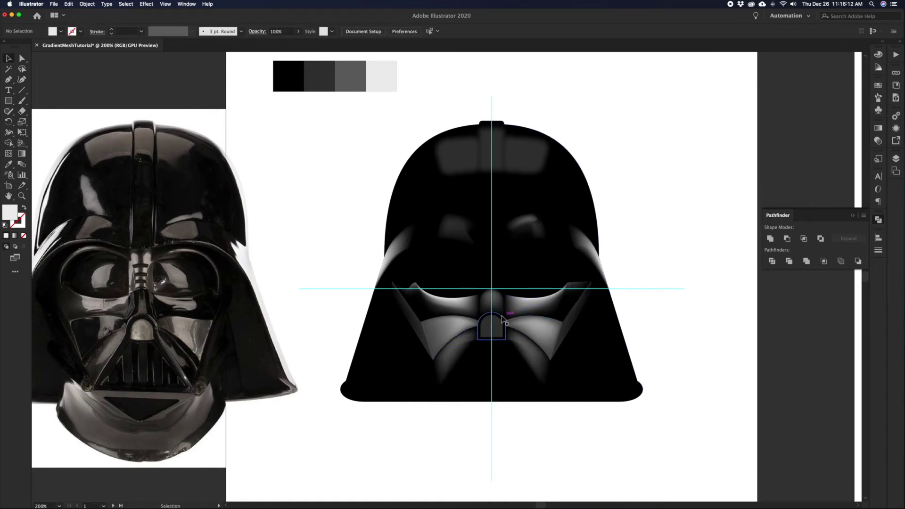
click(502, 317)
click(666, 306)
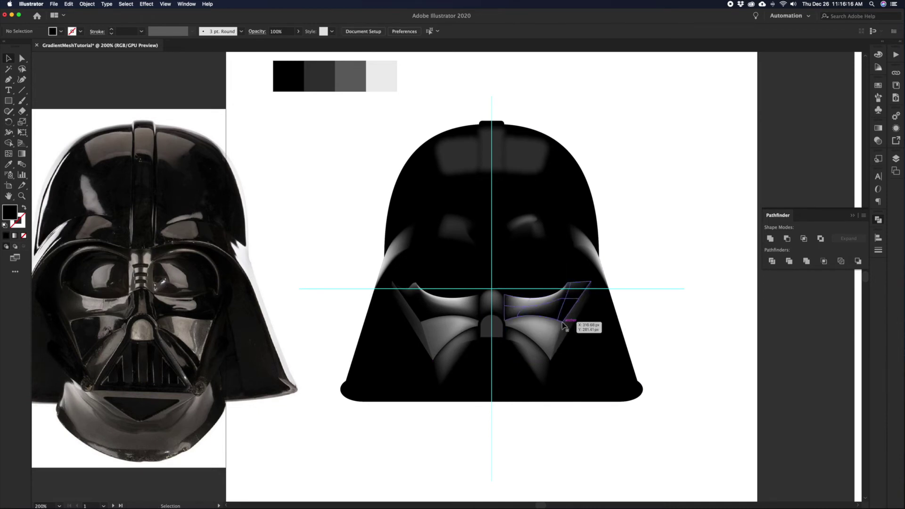
click(537, 337)
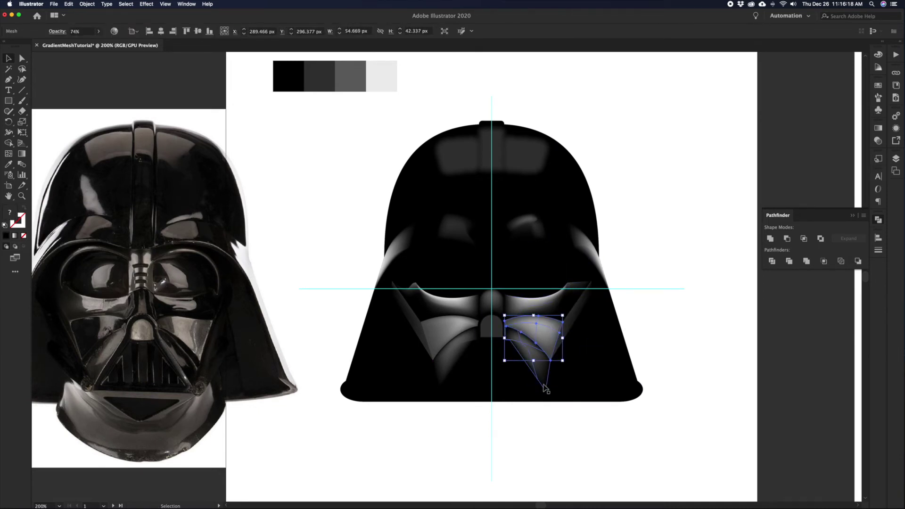
click(555, 383)
click(548, 383)
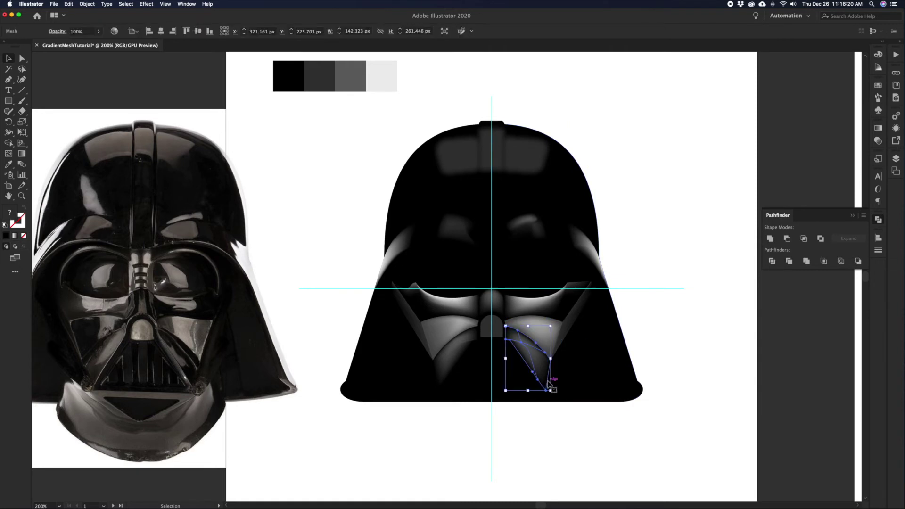
click(493, 428)
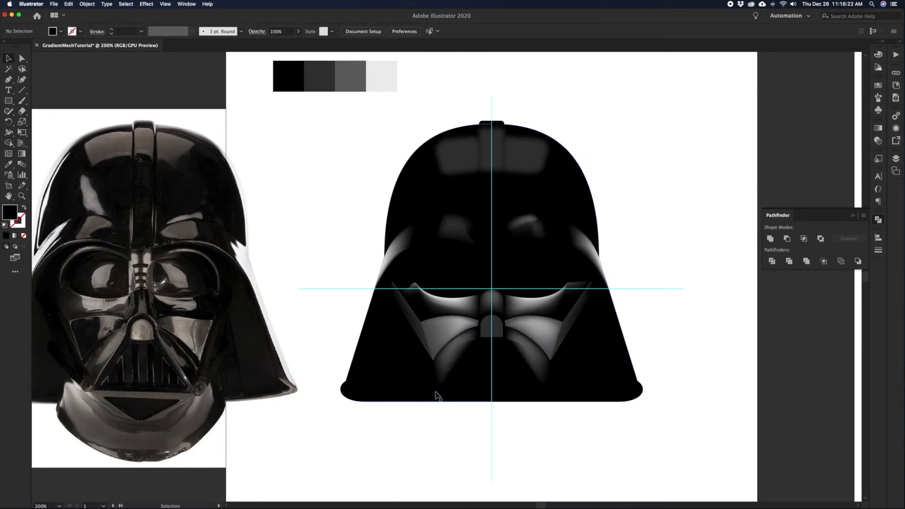
Draw a black triangle about 51 by 28 px against the centre guide at the helmet's lower edge with the Pen tool
key(p)
drag(437, 390, 438, 315)
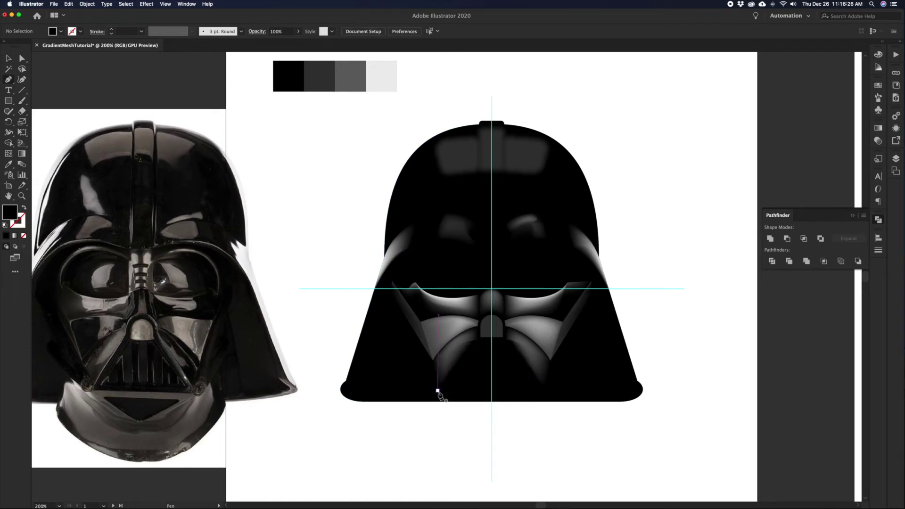
click(437, 391)
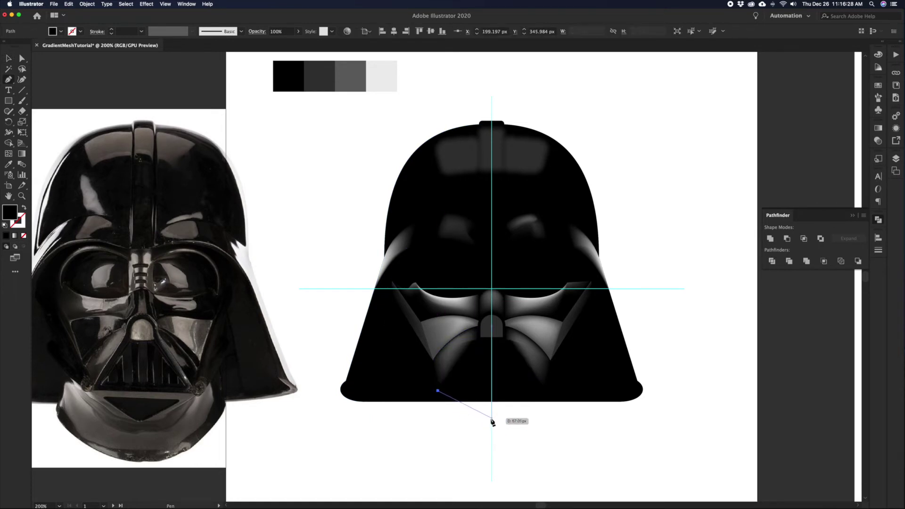
click(492, 420)
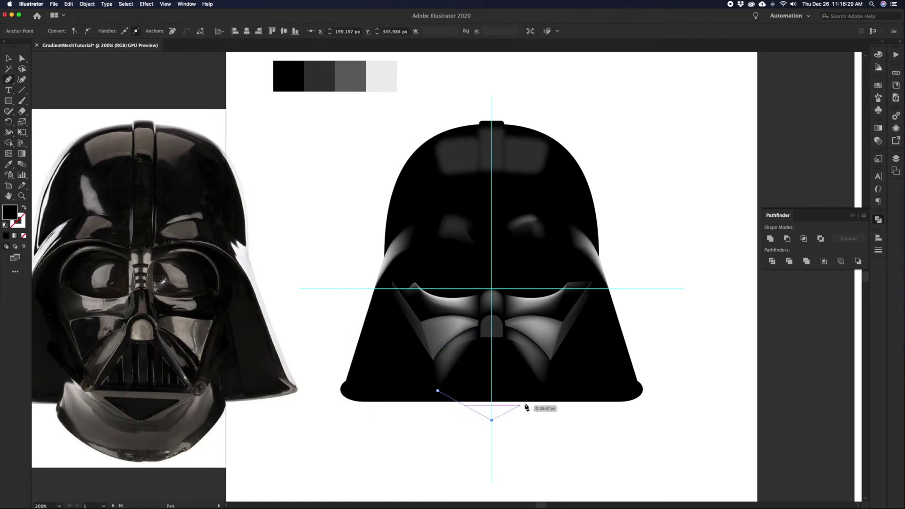
click(492, 390)
click(437, 390)
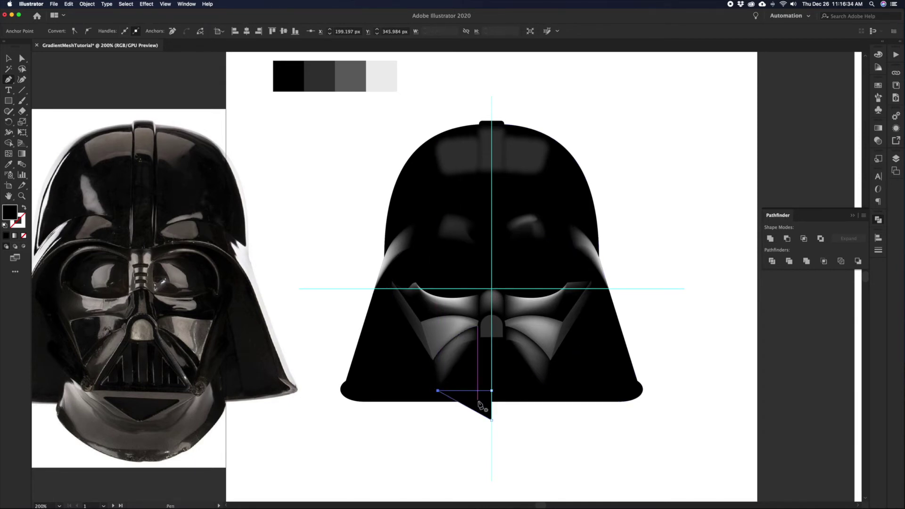
Mirror a copy of the black chin triangle horizontally
key(v)
right_click(490, 412)
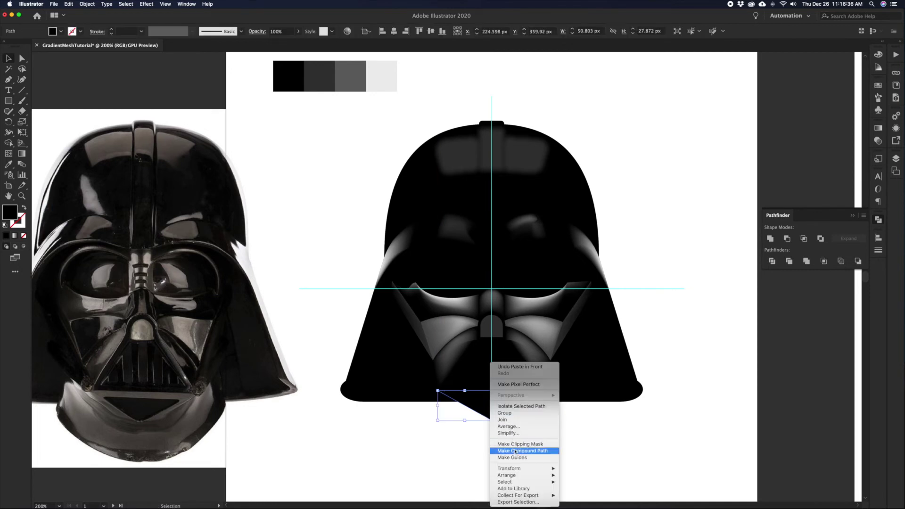
mouse_move(517, 467)
click(571, 466)
key(Return)
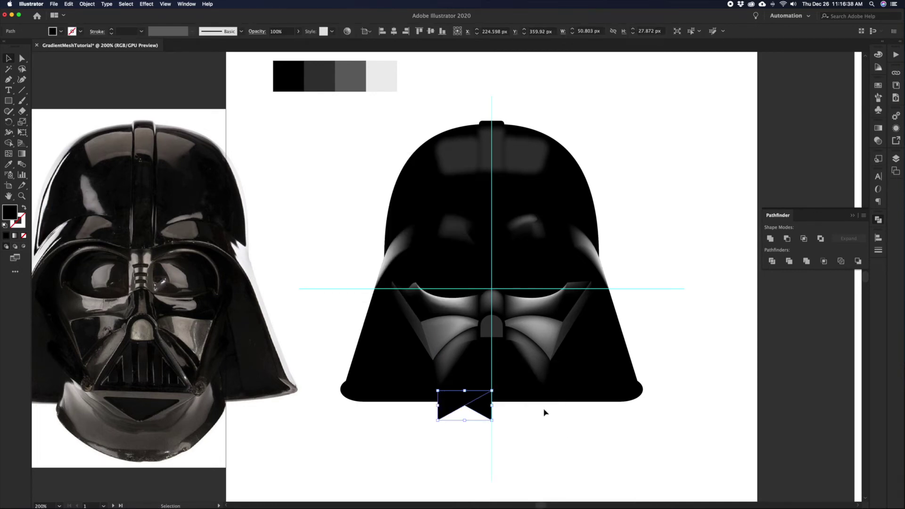
Place the mirrored half against the other side of the centre guide and merge both halves into one chin triangle
drag(462, 409, 511, 408)
key(shift+m)
key(v)
click(505, 402)
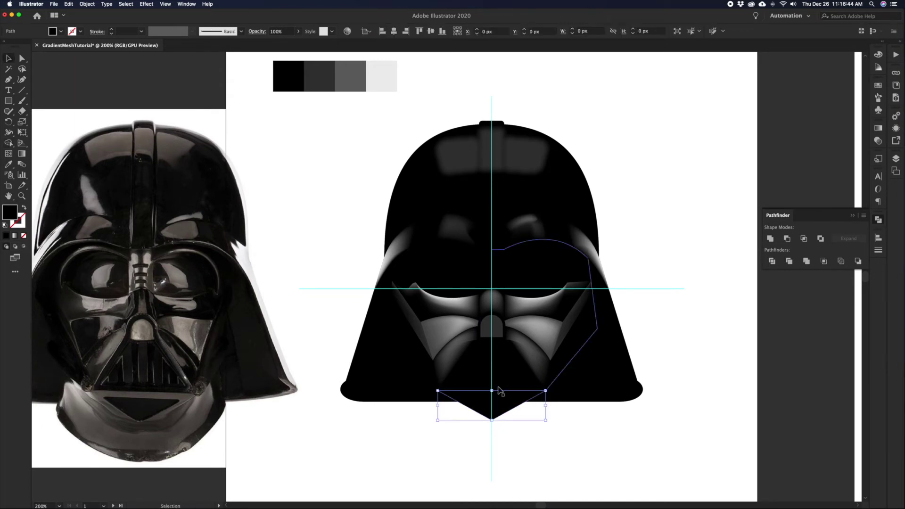
Try to lower the middle of the chin triangle's upper edge
key(a)
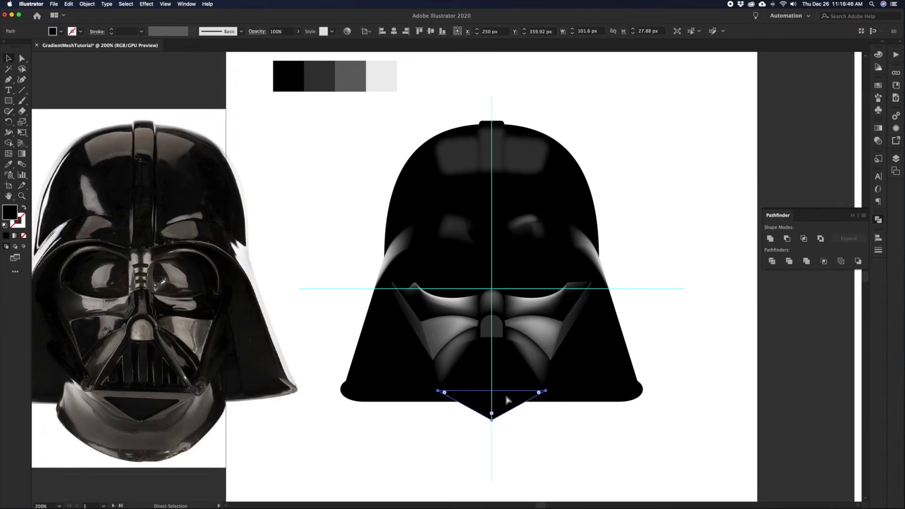
drag(492, 391, 492, 397)
key(super+z)
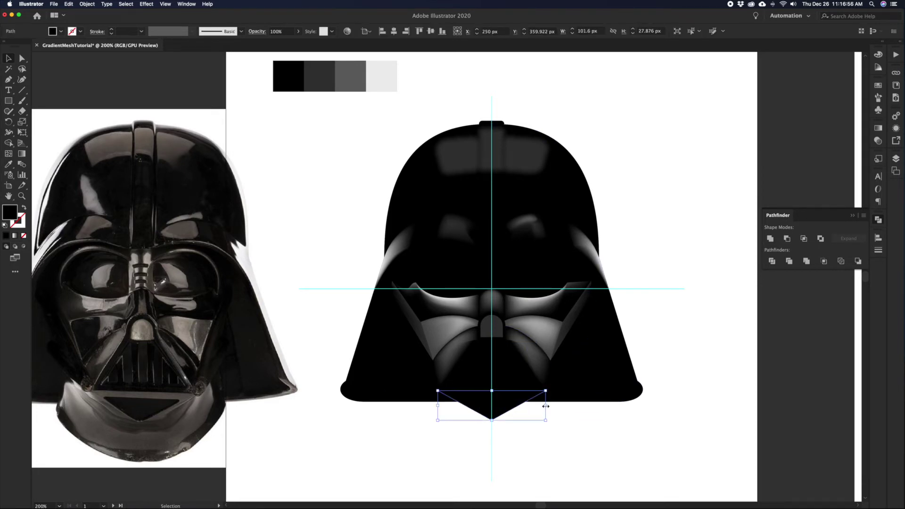
Narrow a copy of the chin triangle symmetrically about the centre guide to about 79 px wide
drag(545, 406, 532, 404)
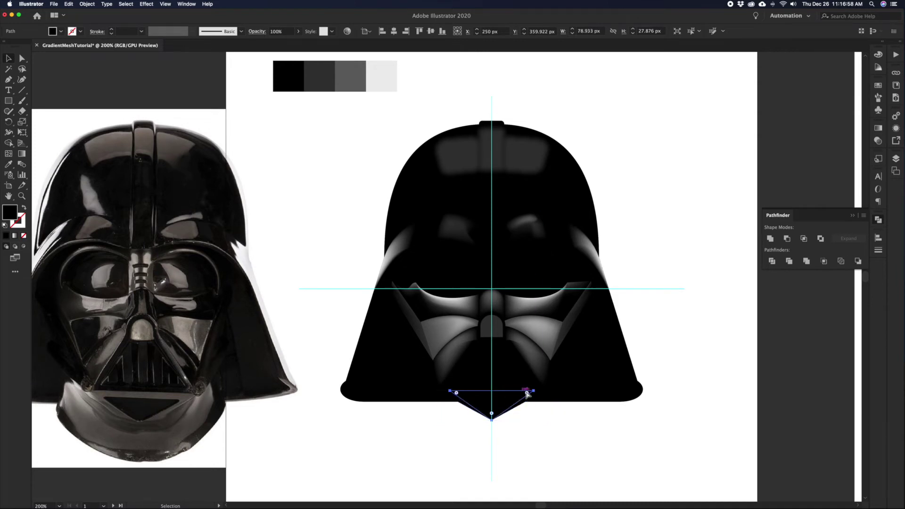
super+click(533, 390)
click(524, 418)
Round the corners of the narrower chin triangle and reduce its height so it sits inside the larger one
key(a)
click(507, 401)
drag(524, 394, 521, 396)
key(v)
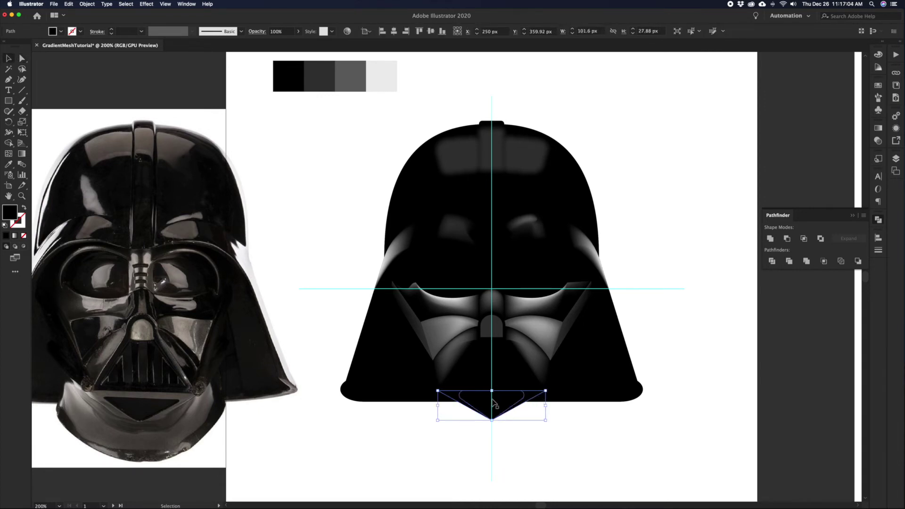
drag(491, 391, 491, 414)
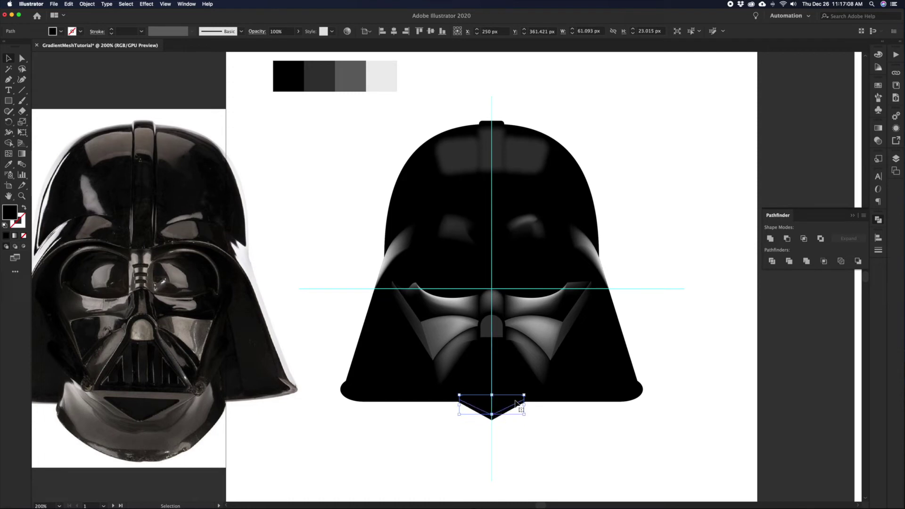
Recolor the larger chin triangle with the dark grey sample from the swatch row above the helmet
click(534, 395)
key(i)
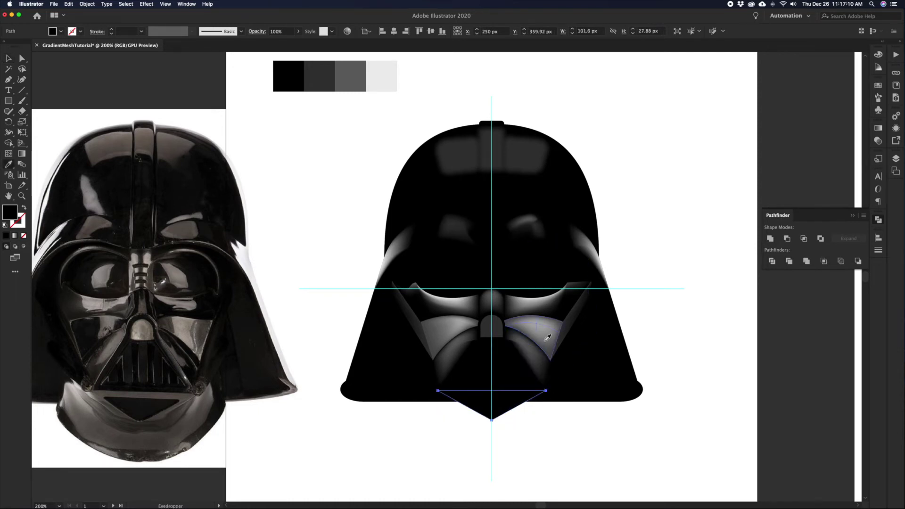
click(327, 77)
key(v)
click(321, 190)
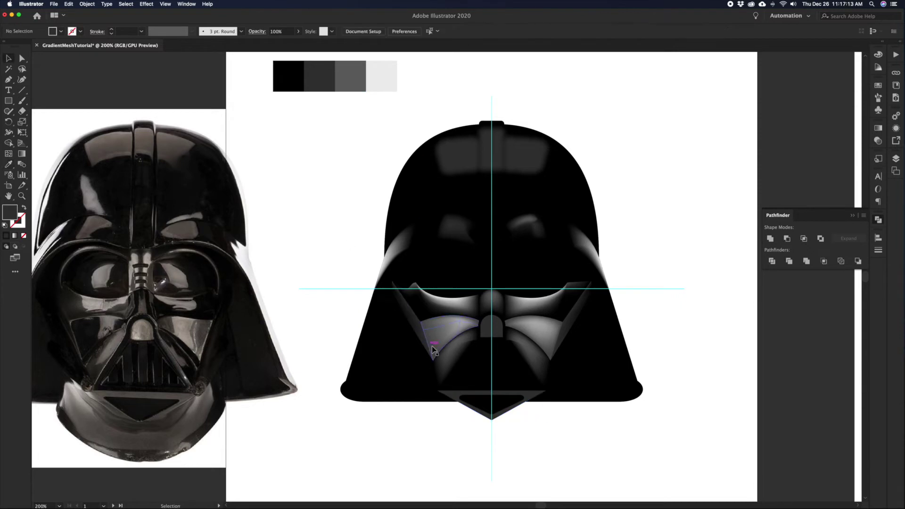
Pull the lowest point of the inner black chin triangle slightly straight down along the centre guide
click(491, 408)
drag(491, 414, 490, 415)
key(a)
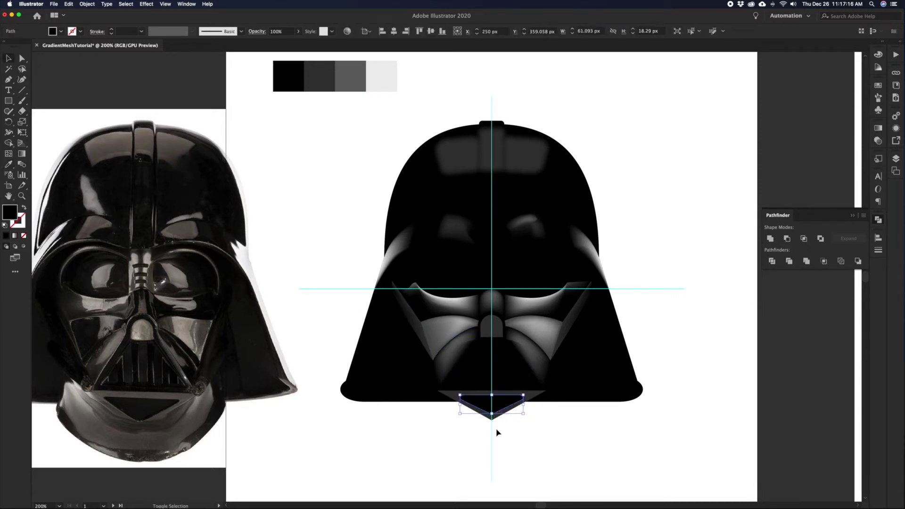
key(v)
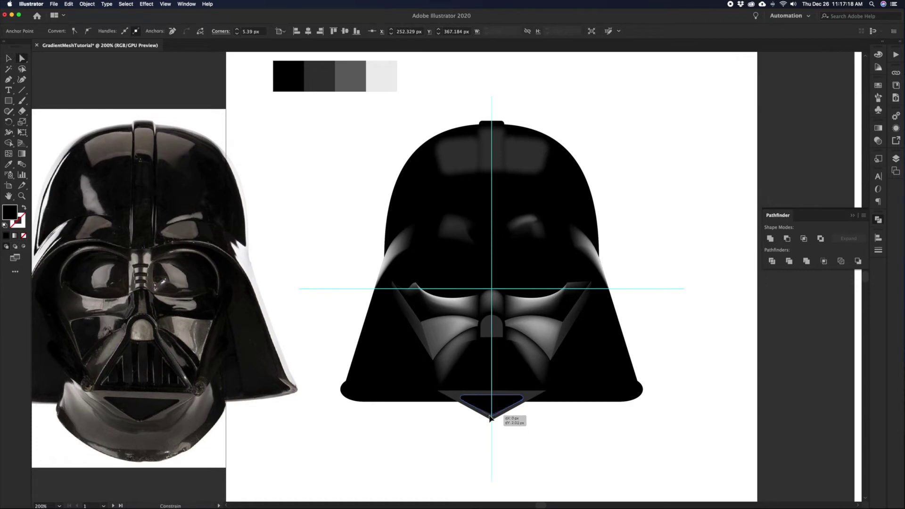
click(541, 432)
Draw a rounded, dark grey neck piece below the helmet and behind the chin triangles
click(554, 401)
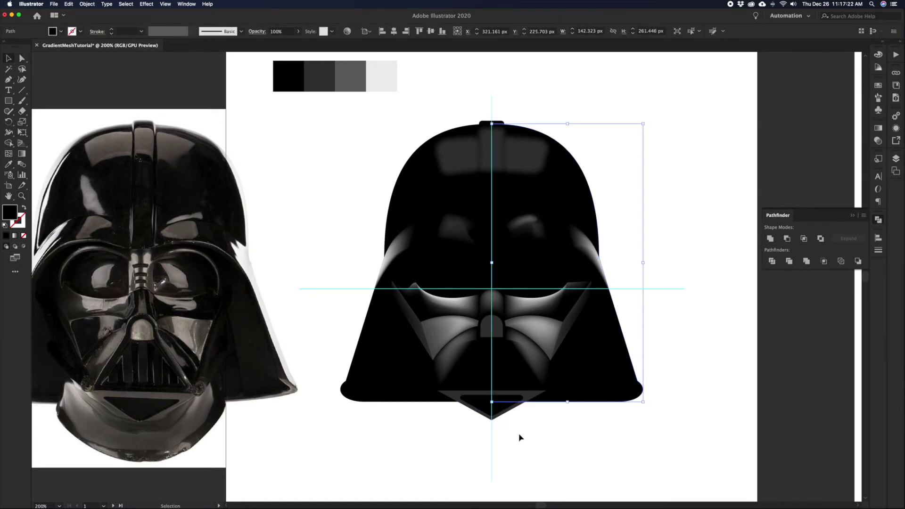
scroll(424, 367, down, 2)
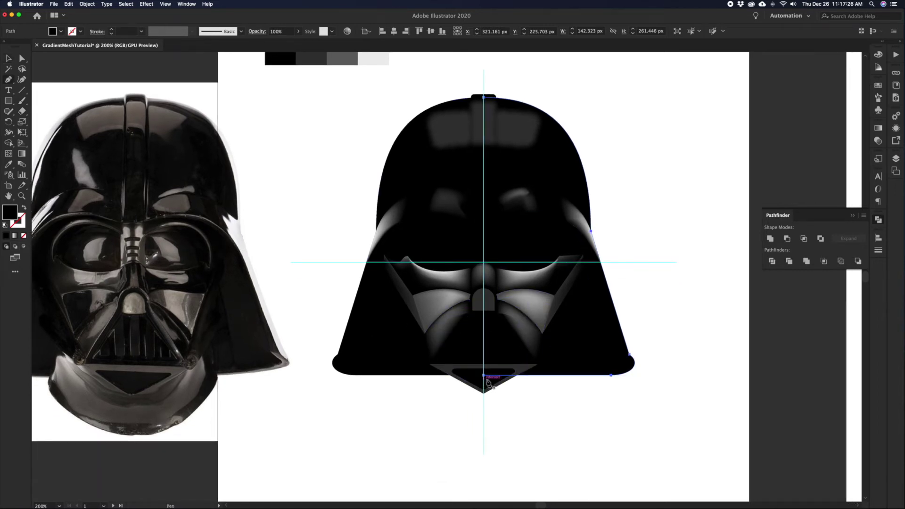
click(566, 414)
scroll(633, 237, up, 2)
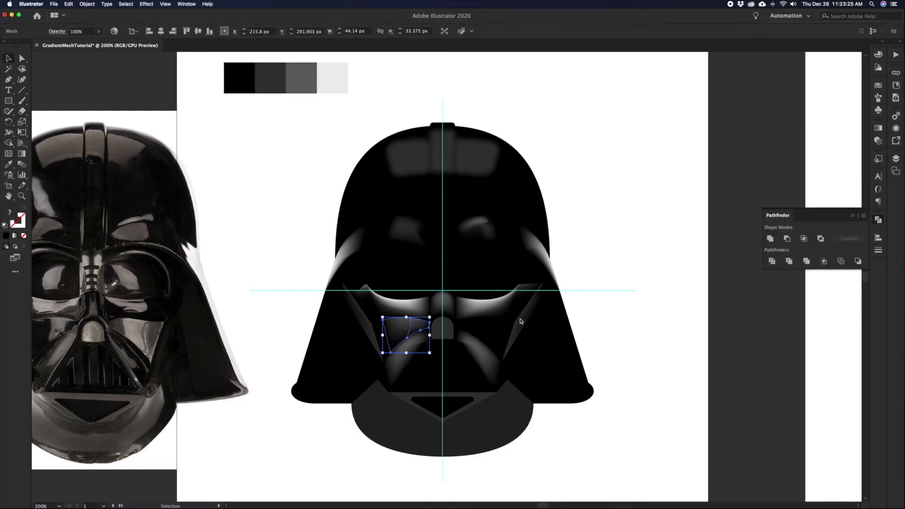
Draw a rectangle about 23 by 77 px across the right cheek panel and tilt it to follow the panel's slanted outer edge
click(494, 351)
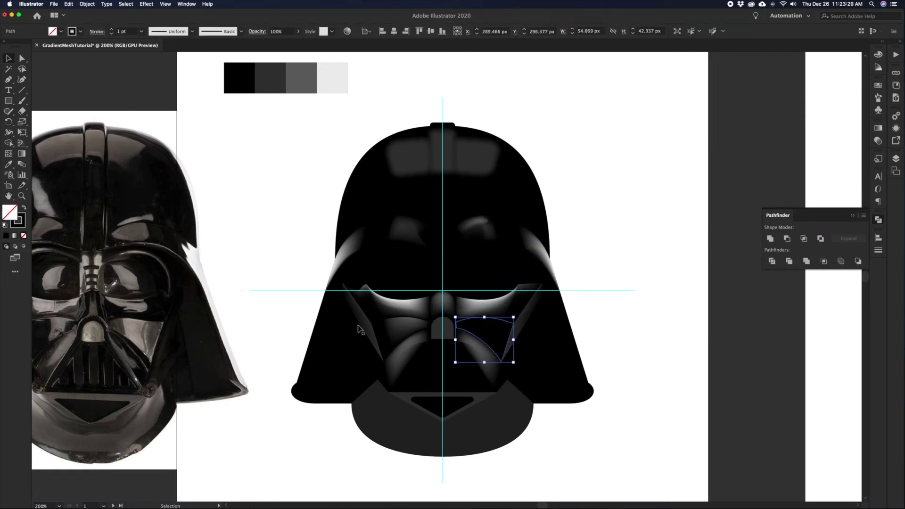
click(588, 323)
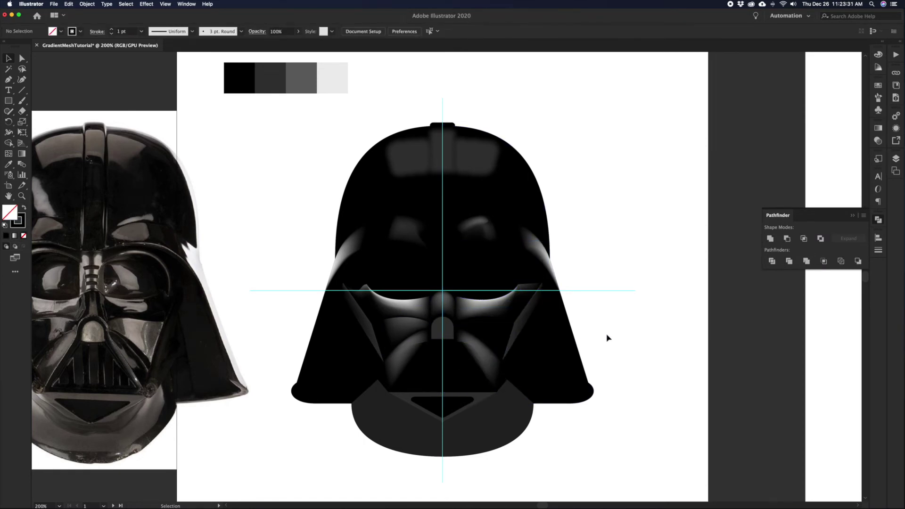
drag(547, 333, 567, 335)
key(z)
click(532, 334)
drag(440, 292, 528, 318)
key(v)
click(515, 287)
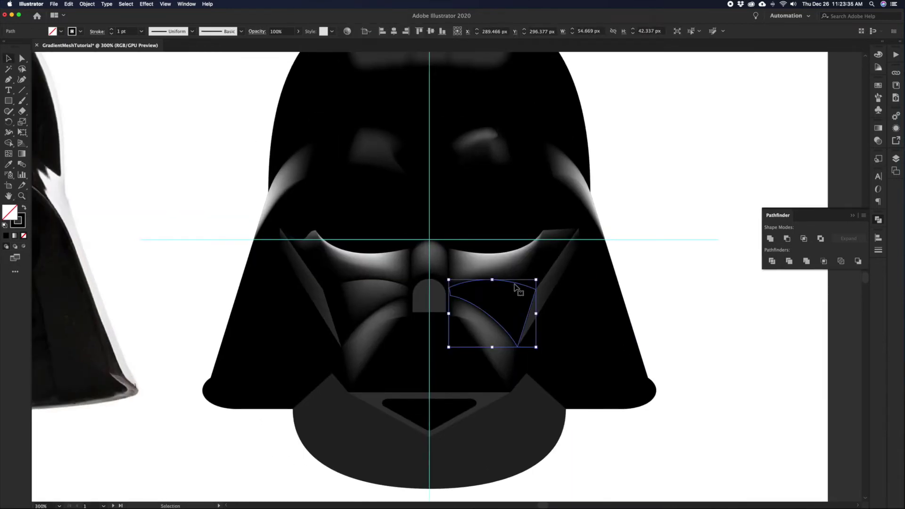
click(9, 101)
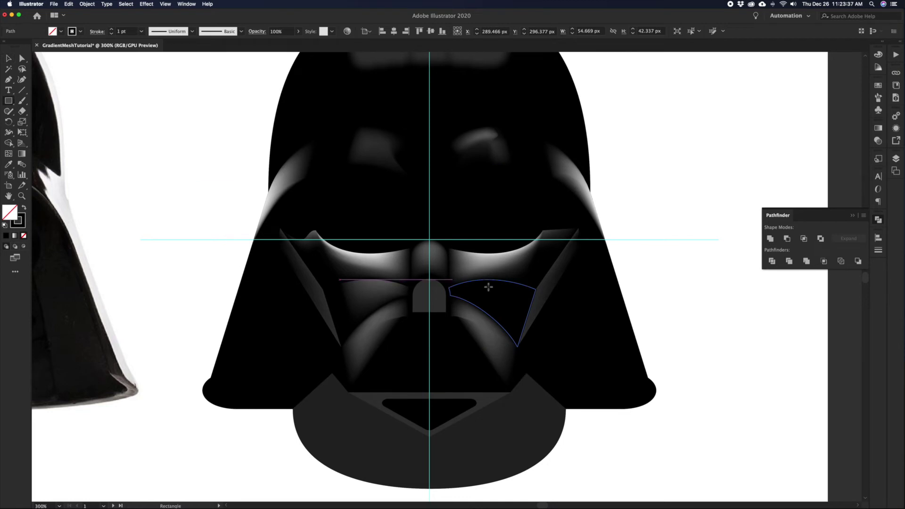
drag(476, 234, 513, 360)
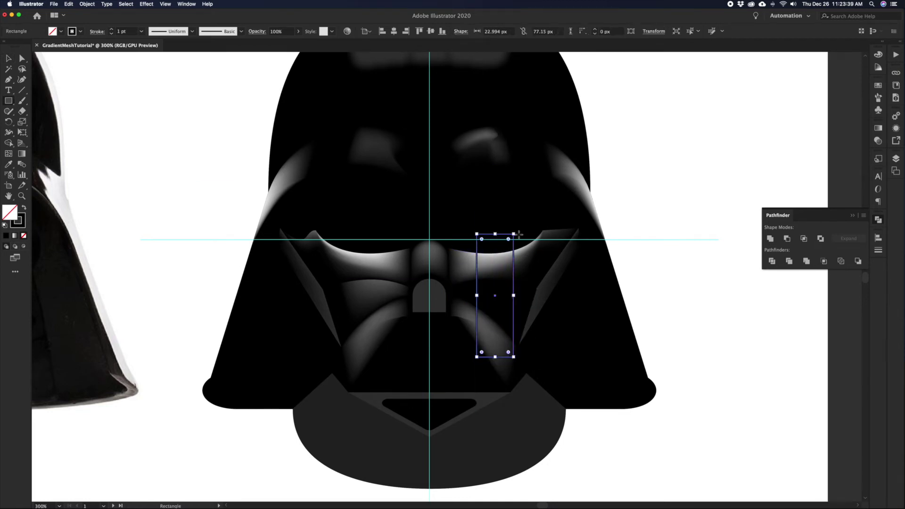
drag(514, 234, 531, 237)
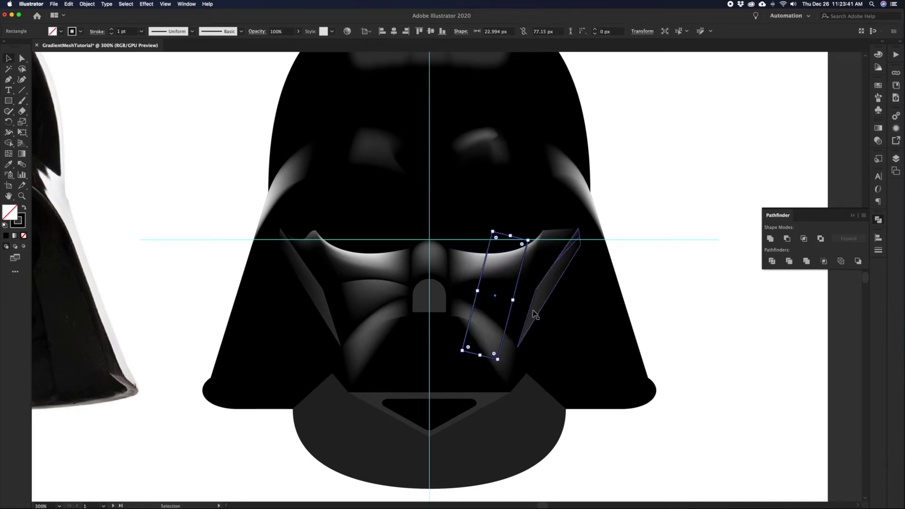
Divide the right cheek panel with the tilted rectangle and delete the rectangle pieces that stick out above and below the panel
shift+click(533, 288)
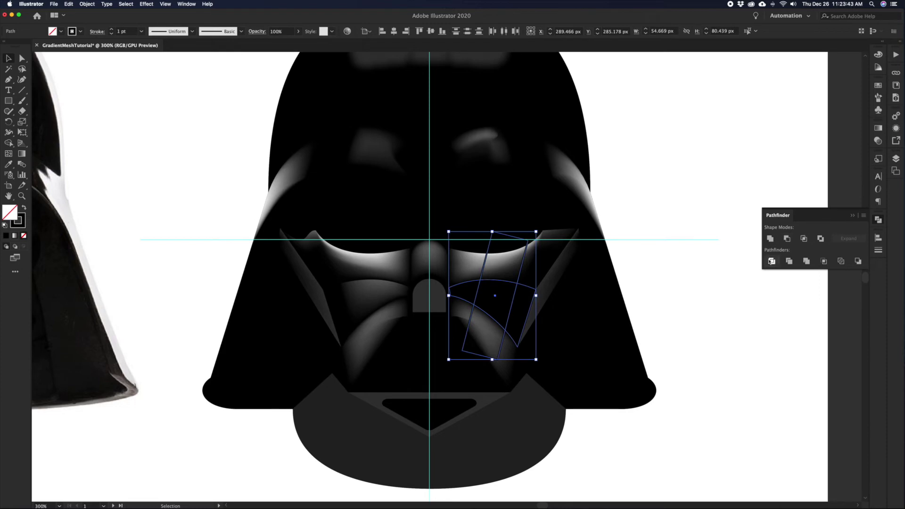
click(771, 261)
click(725, 273)
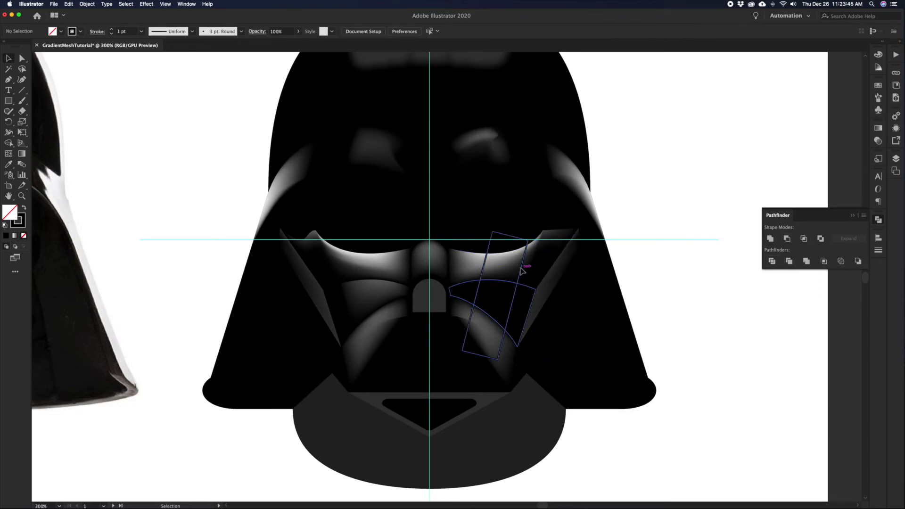
double_click(522, 270)
click(521, 260)
shift+click(502, 351)
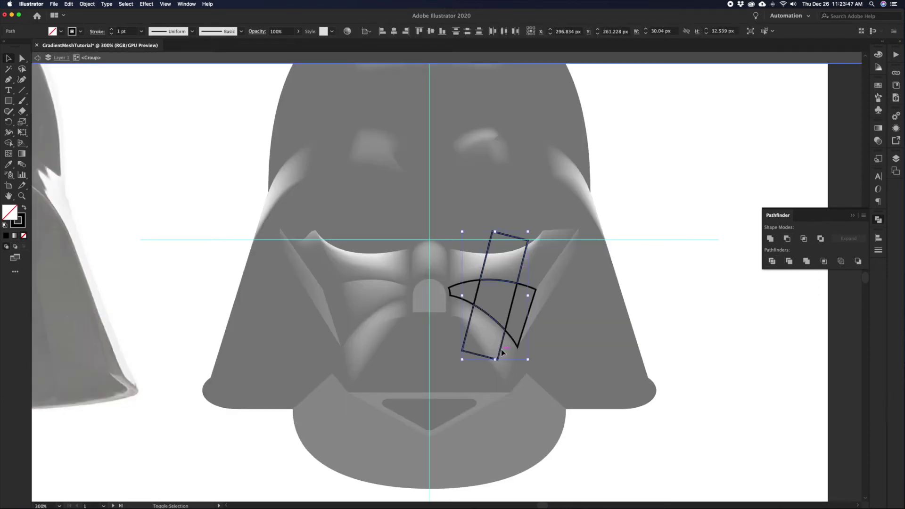
key(Delete)
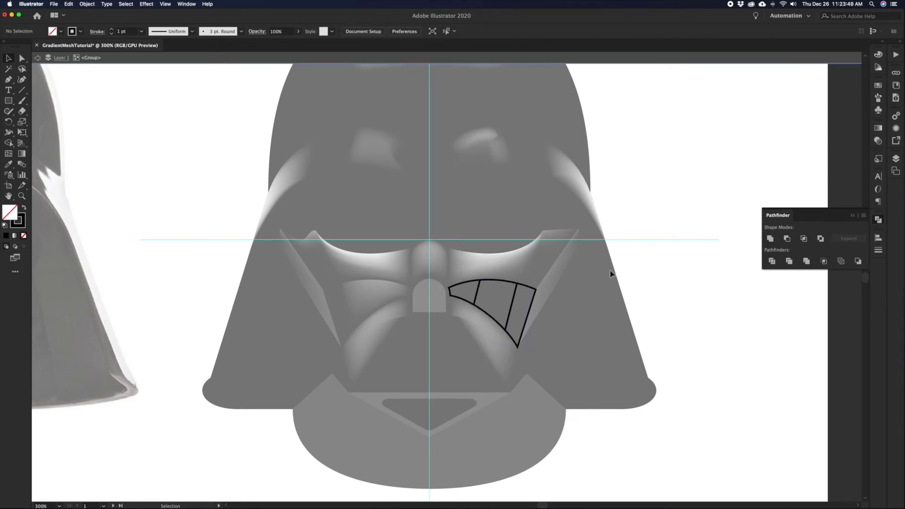
key(Escape)
Ungroup the divided cheek panel and swap fill and stroke so its three sections have a black fill without a stroke
click(522, 303)
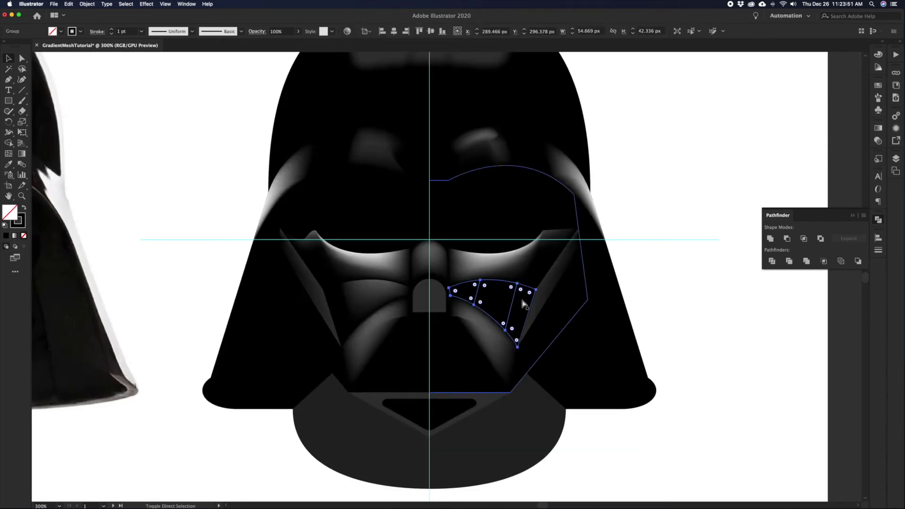
key(super+shift+g)
key(shift+x)
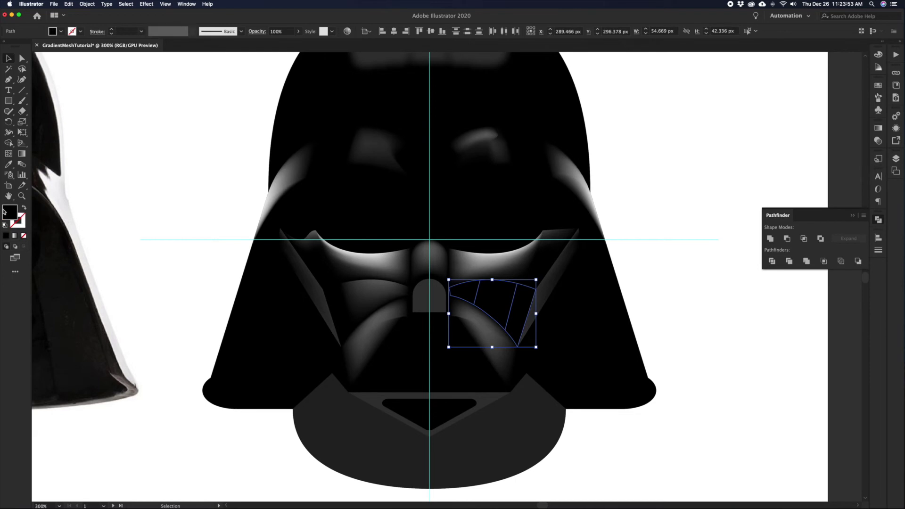
key(super+minus)
drag(306, 201, 375, 235)
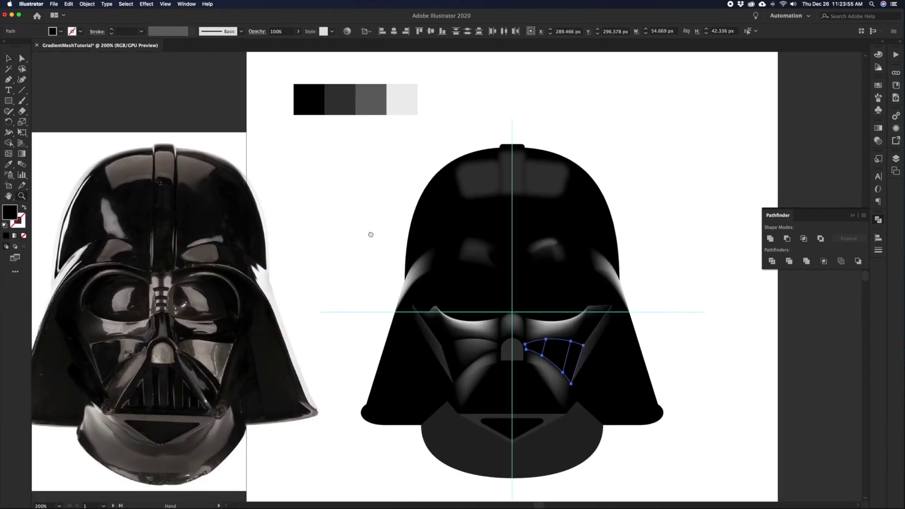
click(384, 237)
Add a gradient mesh point in the lightest grey sample to the middle section of the right cheek panel
scroll(383, 250, down, 1)
scroll(383, 250, right, 2)
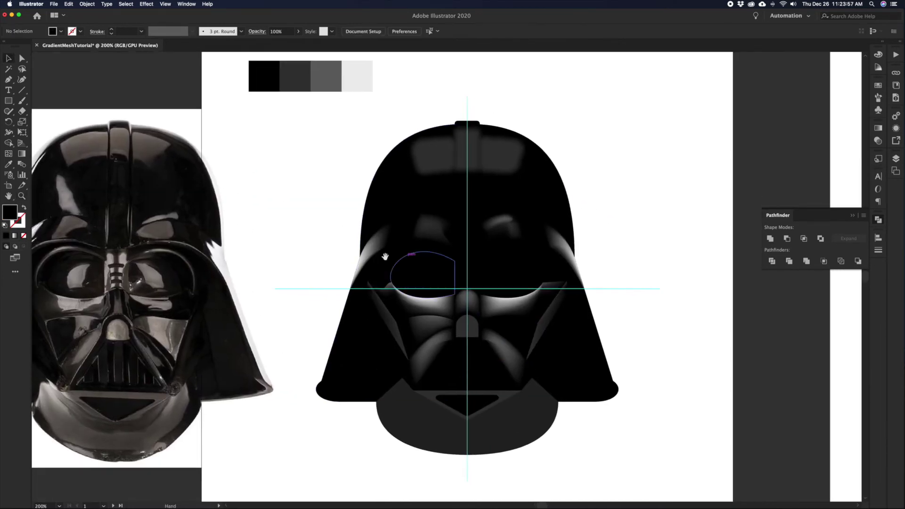
click(516, 334)
click(328, 211)
key(i)
click(355, 77)
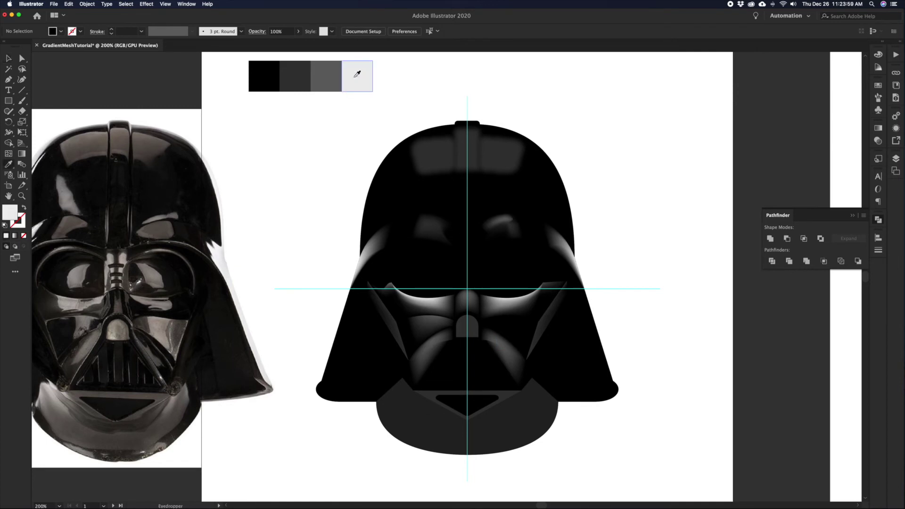
click(509, 321)
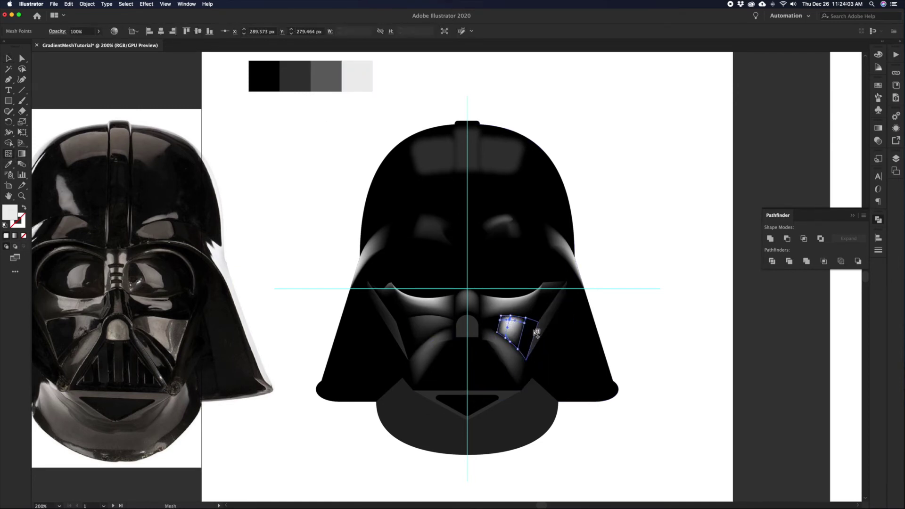
Set the opacity of the middle cheek section's mesh point to 60%
click(81, 31)
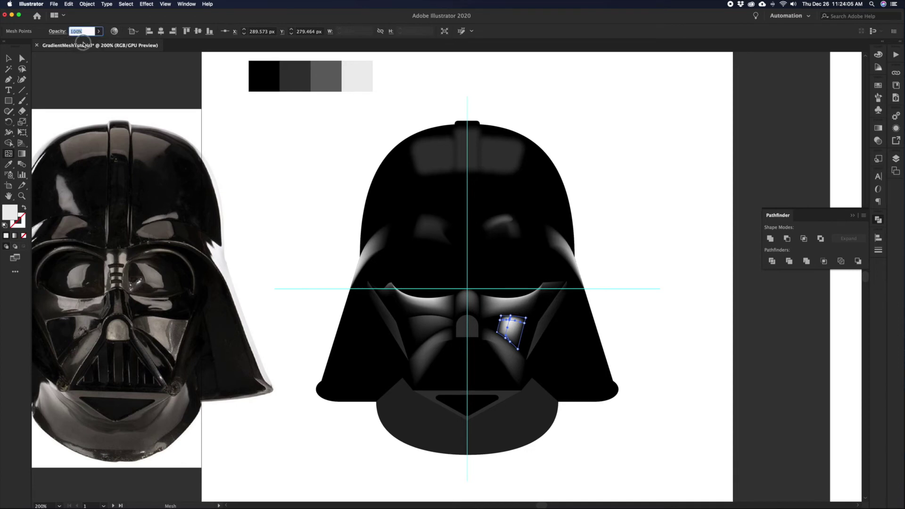
click(100, 33)
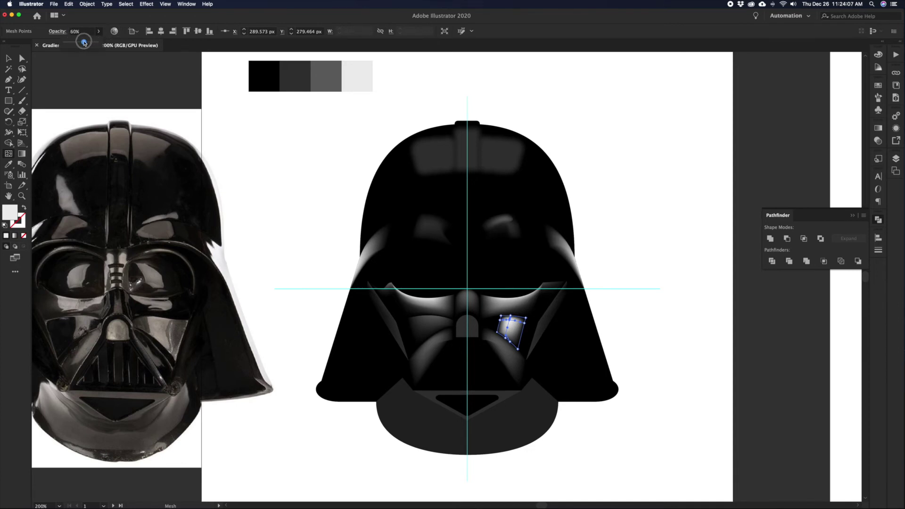
click(262, 164)
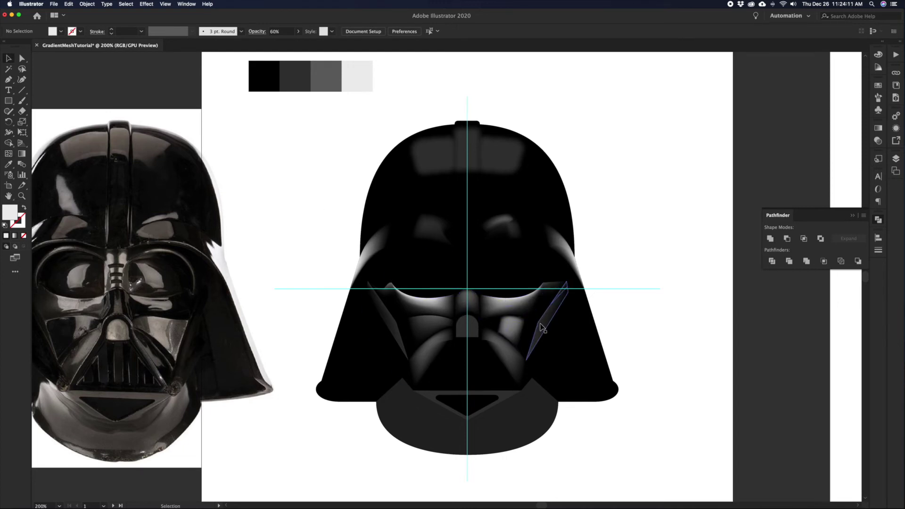
Undo the opacity change and the light mesh highlight on the middle cheek section
click(520, 309)
click(620, 292)
click(513, 269)
click(422, 271)
click(492, 328)
click(492, 326)
key(super+z)
key(super+z)
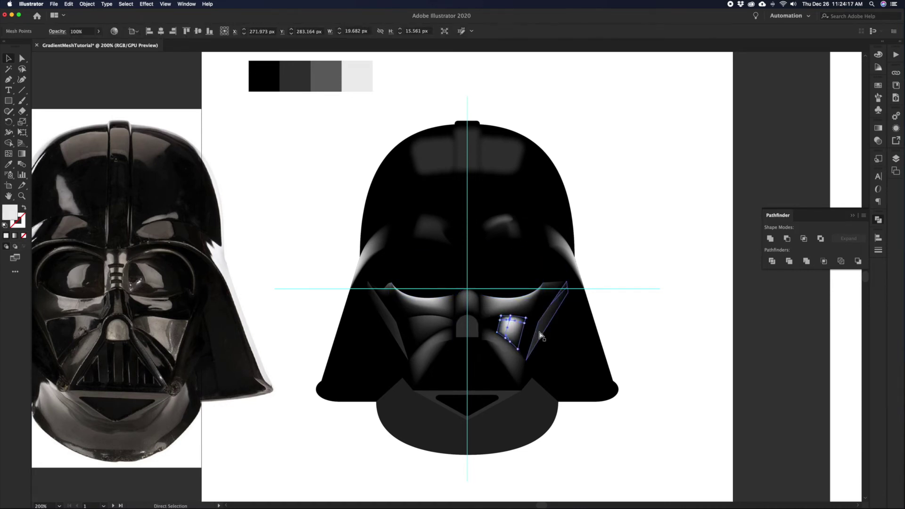
Merge the inner and middle sections of the right cheek panel into one shape with the Shape Builder
click(493, 325)
shift+click(511, 327)
key(shift+m)
drag(509, 326, 483, 322)
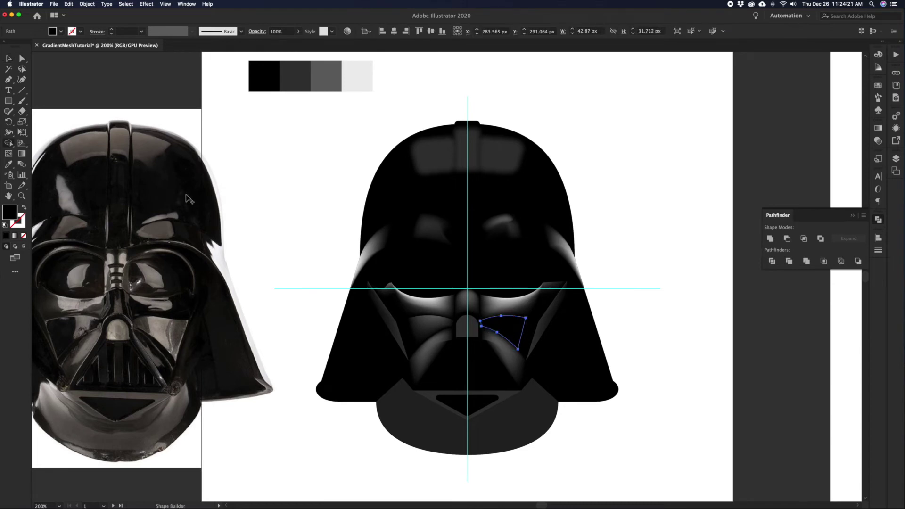
key(v)
click(262, 136)
Shade the merged cheek section with gradient mesh points in the medium grey sample to mirror the opposite cheek
key(i)
click(325, 76)
key(v)
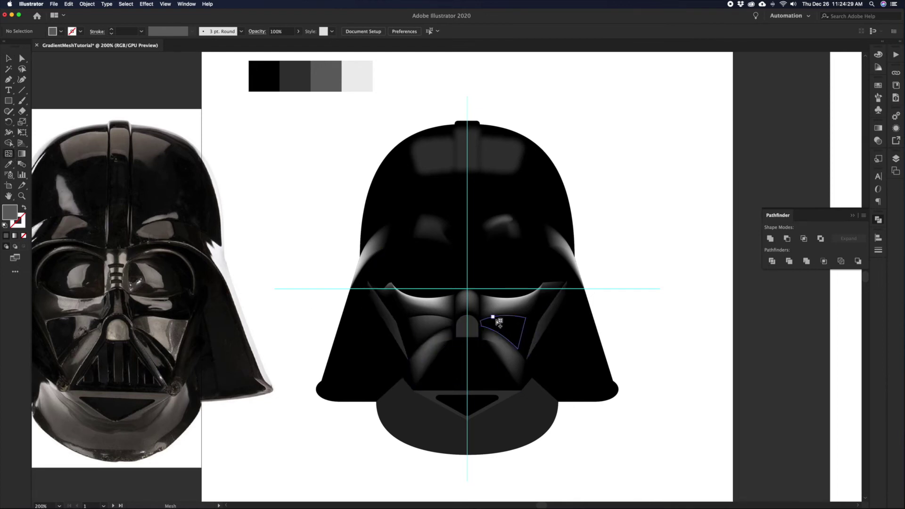
key(v)
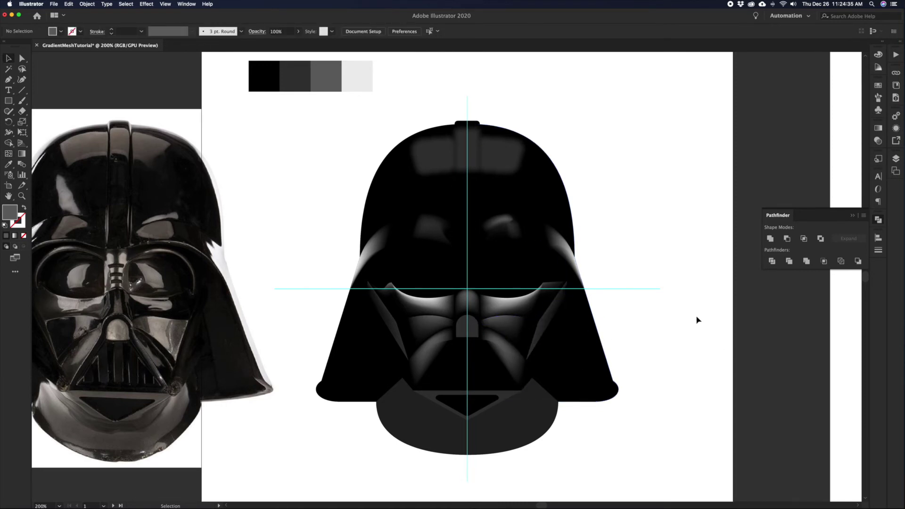
Duplicate the upper curve of the left eye shape in place as a separate open path
click(454, 267)
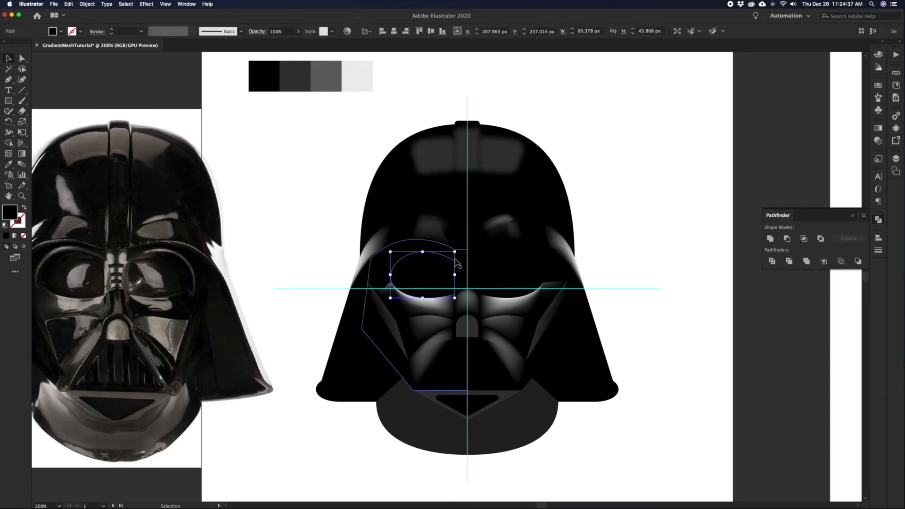
key(a)
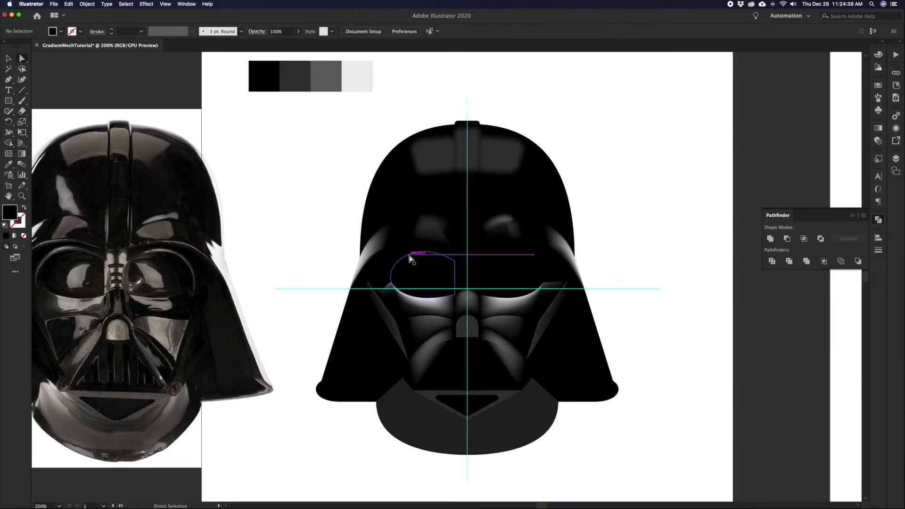
click(340, 218)
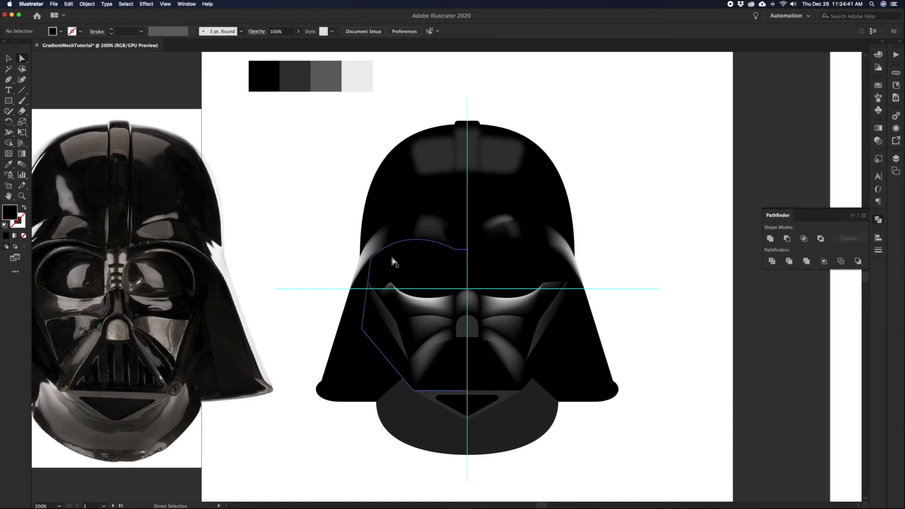
click(405, 260)
click(340, 222)
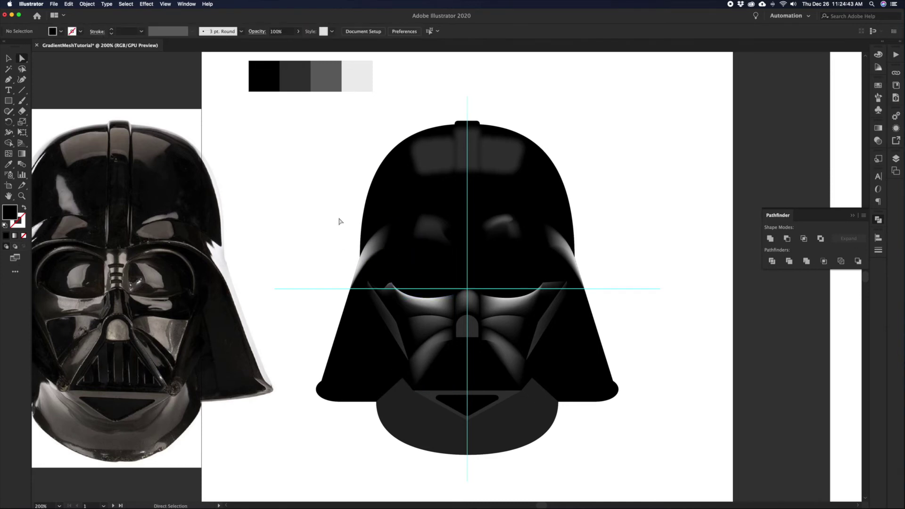
click(359, 227)
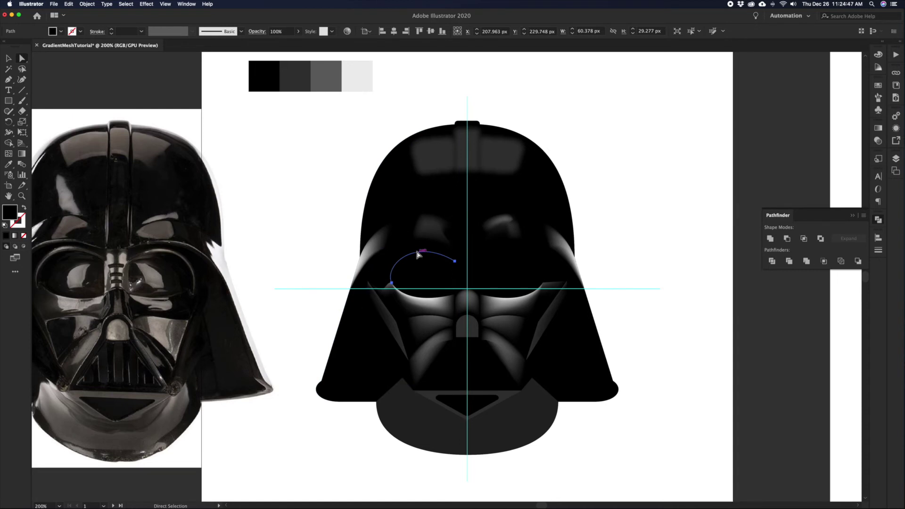
Give the copied upper curve of the left eye a white 3 pt stroke and no fill
key(d)
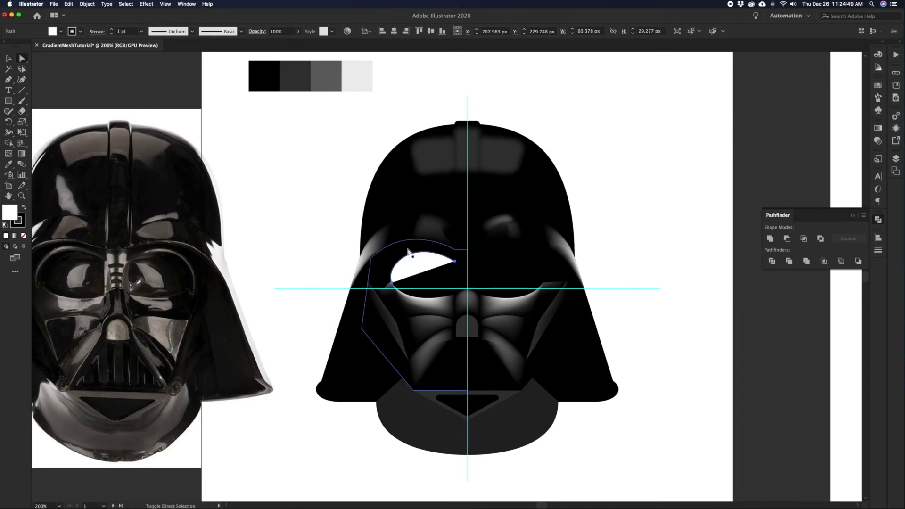
key(shift+x)
key(slash)
key(v)
click(112, 29)
click(114, 29)
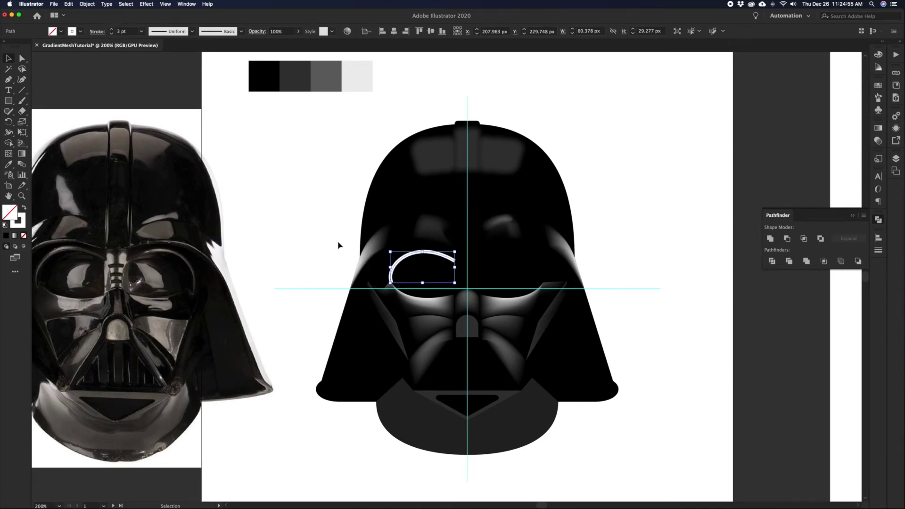
Adjust the stroke's thickness at the outer lower end of the left eye curve with the Width tool
click(9, 133)
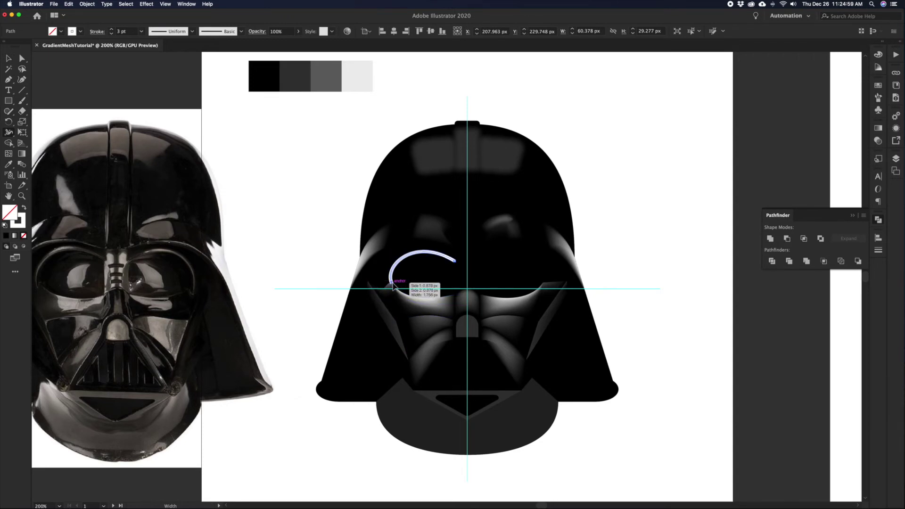
drag(391, 283, 392, 284)
key(v)
click(315, 188)
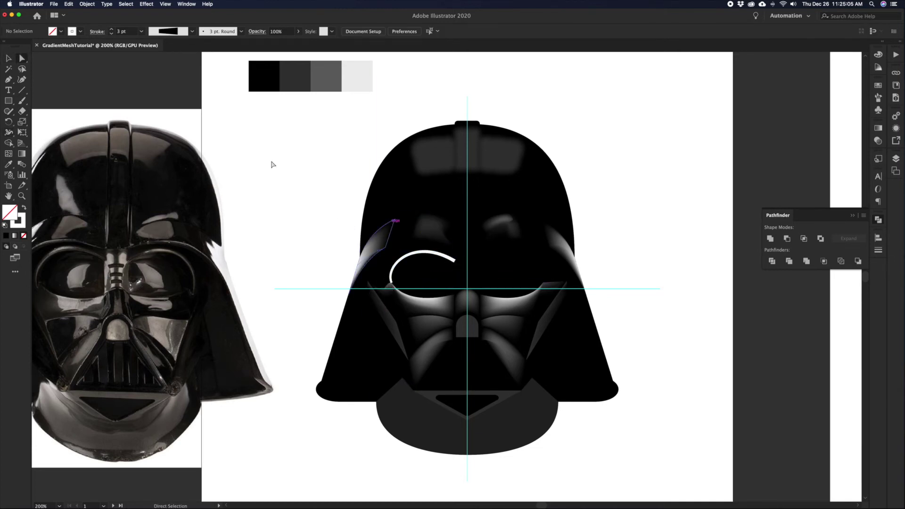
click(430, 257)
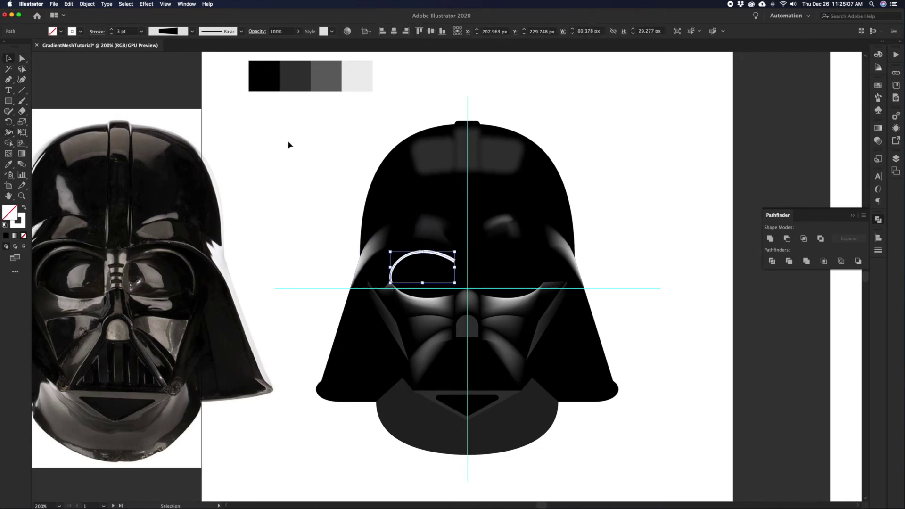
Expand the left eye curve's stroke into an outlined shape and fill it with the helmet's black
click(96, 5)
click(127, 91)
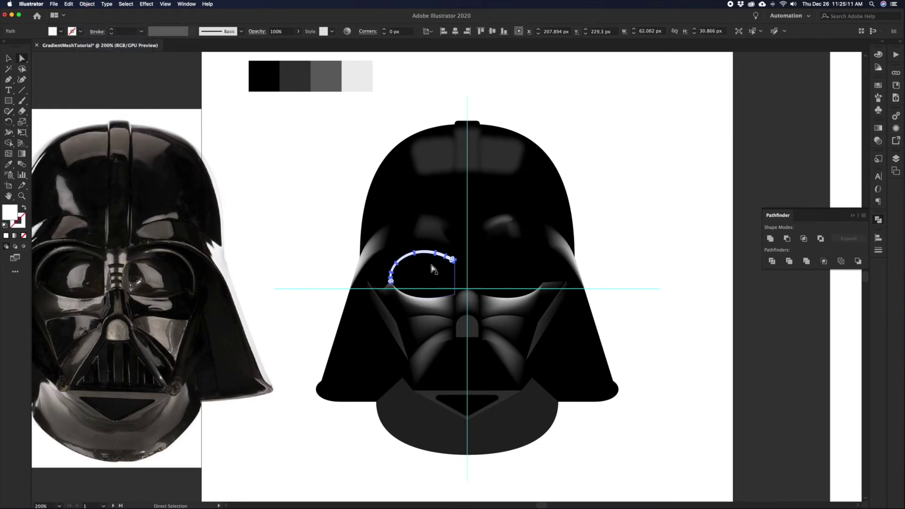
key(i)
click(370, 209)
key(v)
click(317, 192)
Try to move the expanded rim's lower inner corner point onto the tip of the left cheek panel
click(453, 257)
key(a)
key(z)
drag(384, 287, 406, 289)
key(a)
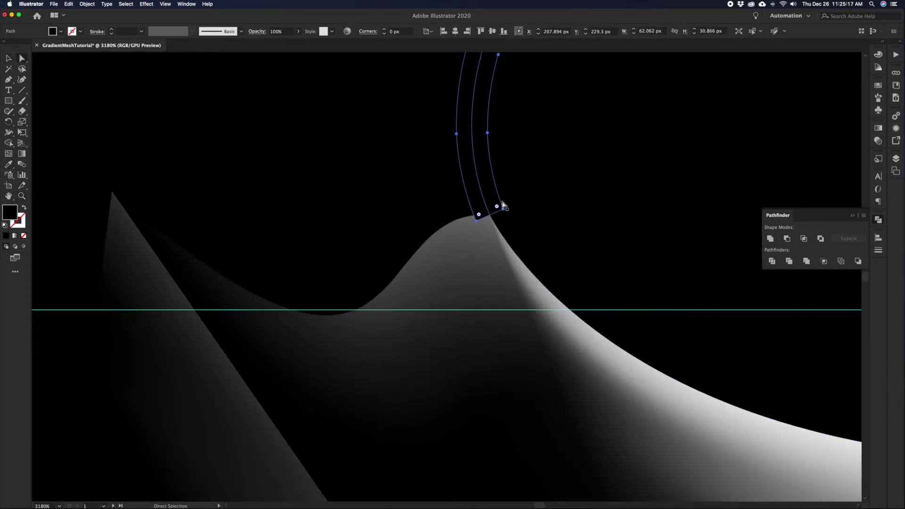
click(503, 211)
drag(505, 213, 491, 214)
key(z)
alt+click(511, 160)
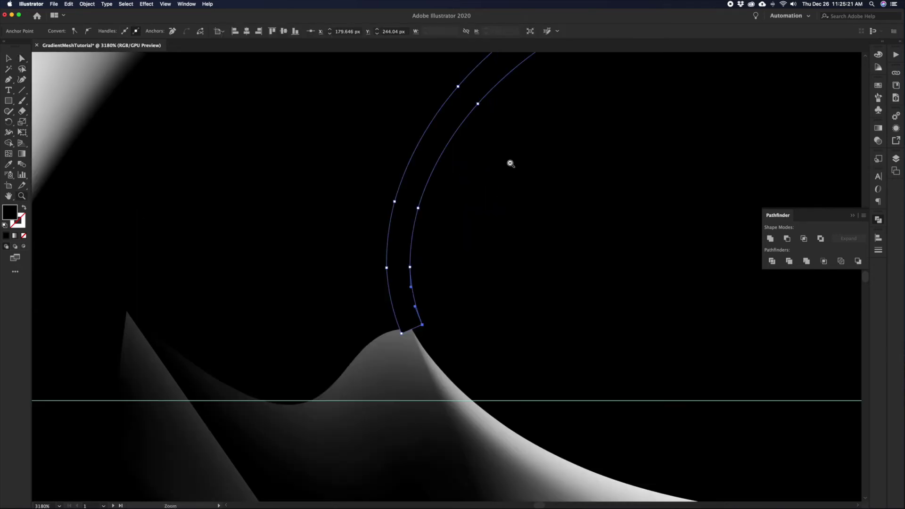
alt+click(453, 293)
alt+click(450, 345)
alt+click(467, 298)
alt+click(472, 180)
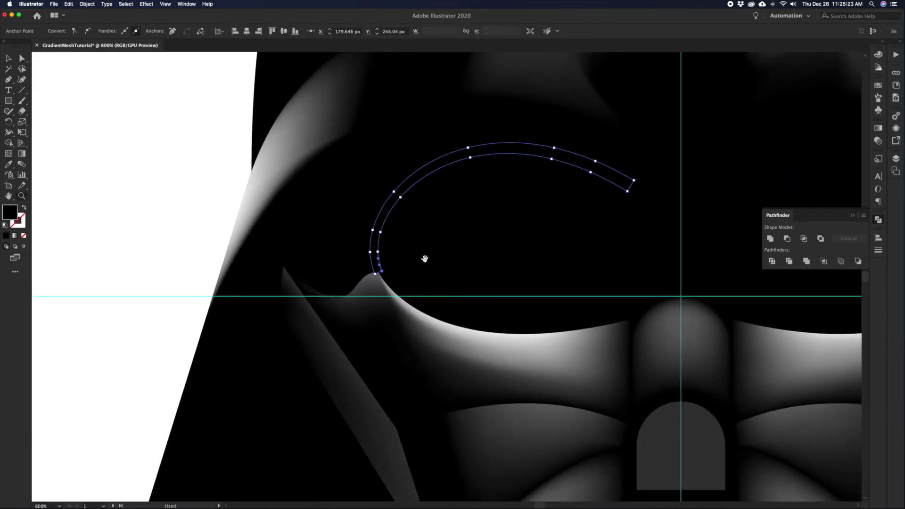
key(a)
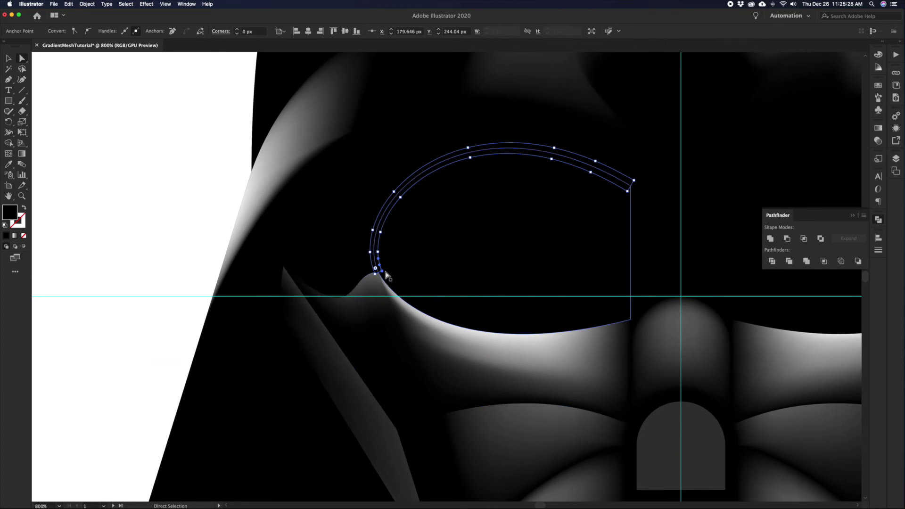
click(205, 175)
key(z)
alt+click(233, 162)
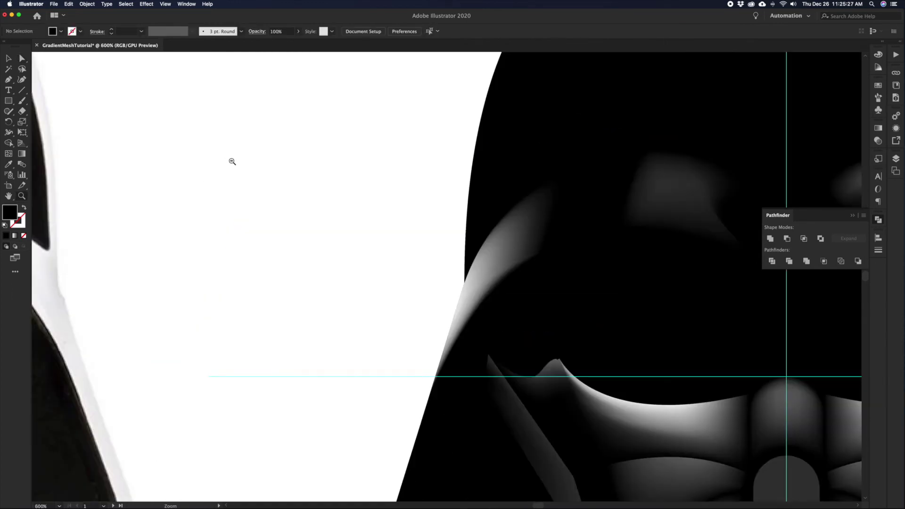
alt+click(609, 241)
alt+click(608, 242)
Add a gradient mesh point in the medium grey sample at the top of the left eye's rim
click(303, 168)
key(u)
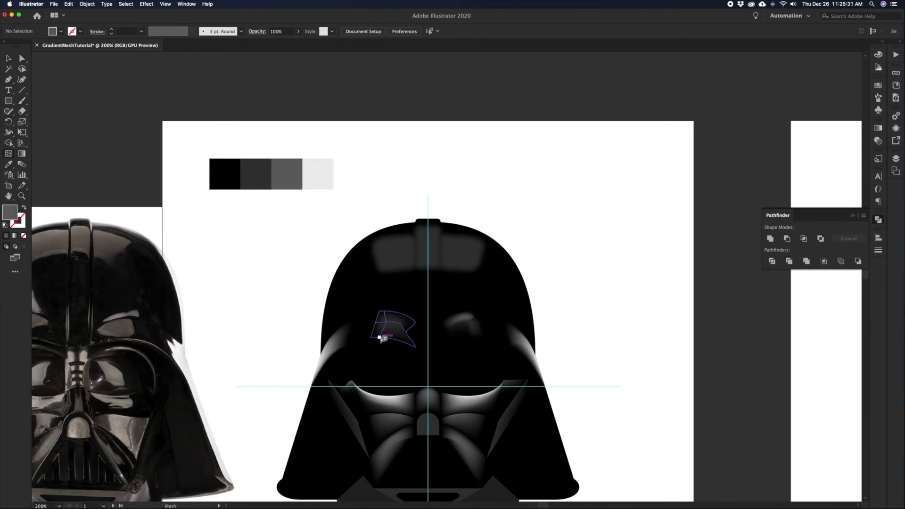
key(z)
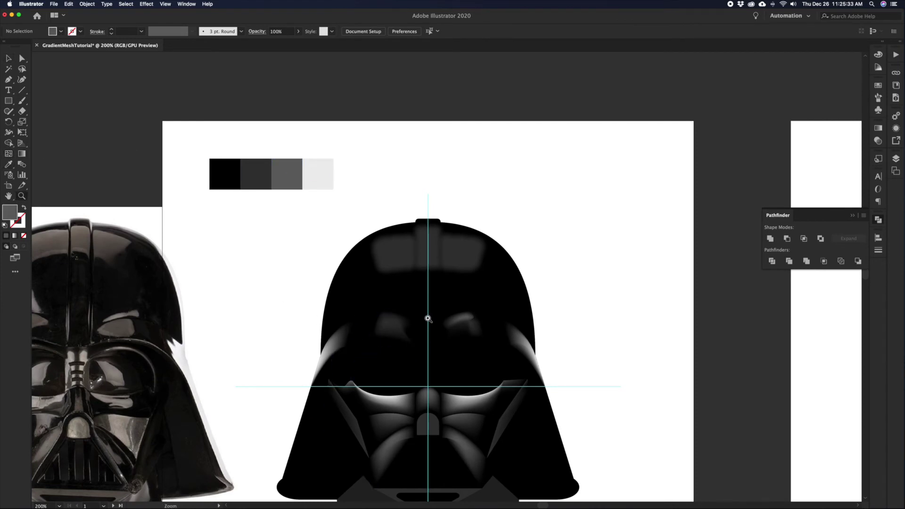
drag(428, 318, 318, 418)
click(9, 152)
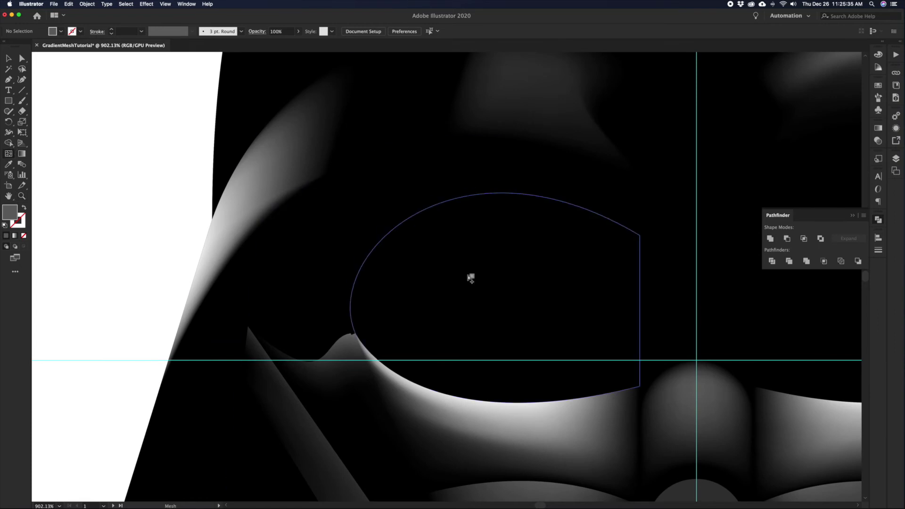
click(513, 193)
key(v)
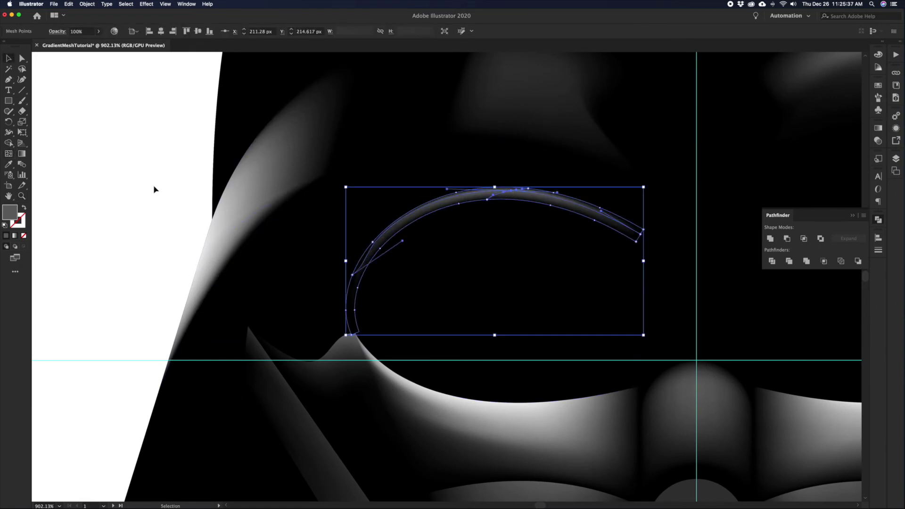
click(115, 168)
key(z)
alt+click(588, 274)
alt+click(566, 311)
alt+click(471, 282)
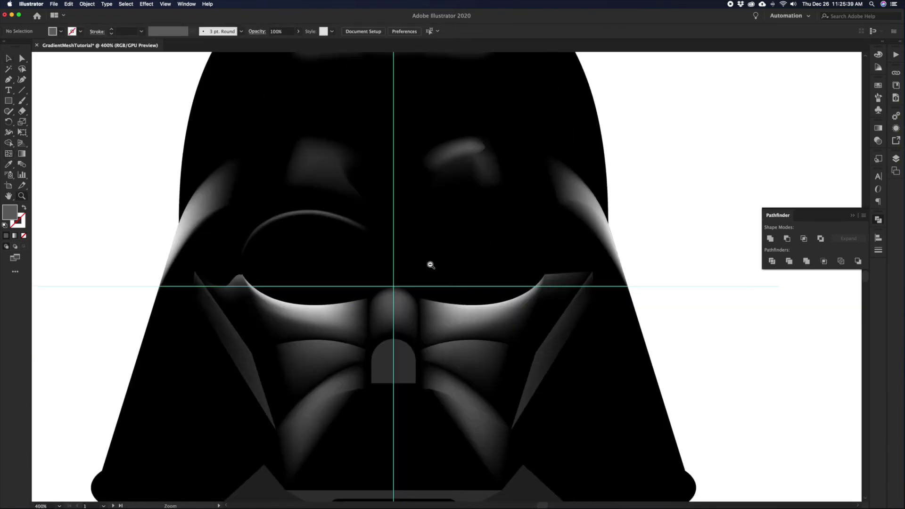
alt+click(433, 265)
alt+click(452, 274)
drag(464, 278, 454, 313)
key(v)
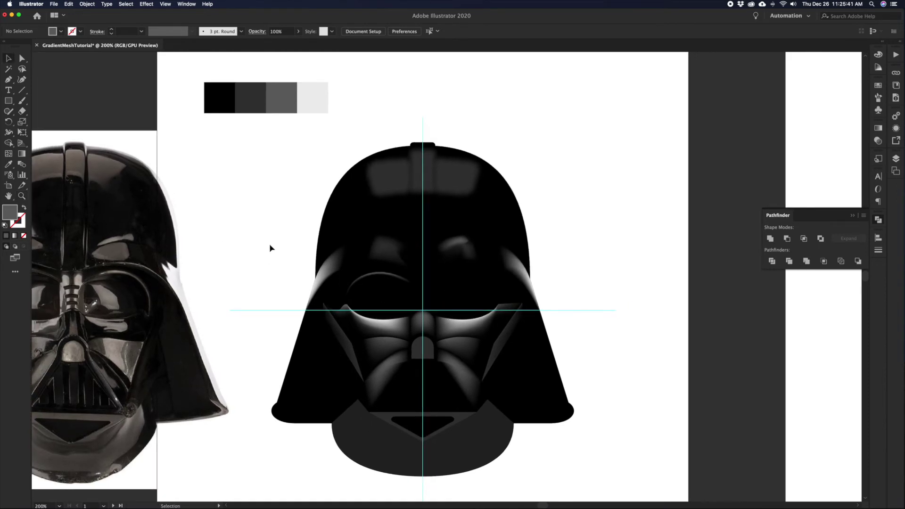
Mirror the left eye's rim highlight onto the right eye
click(409, 282)
key(a)
key(v)
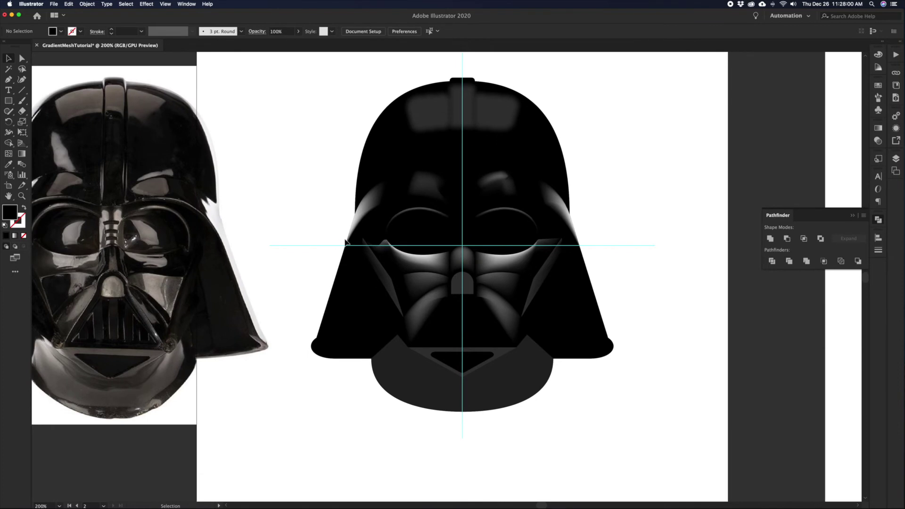
Draw a black ellipse about 25 px tall in the middle of the left eye
click(9, 102)
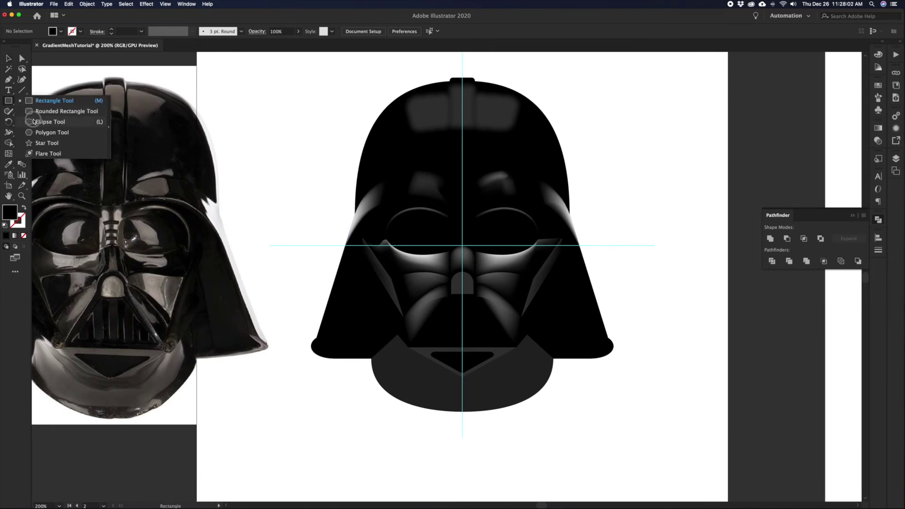
click(49, 121)
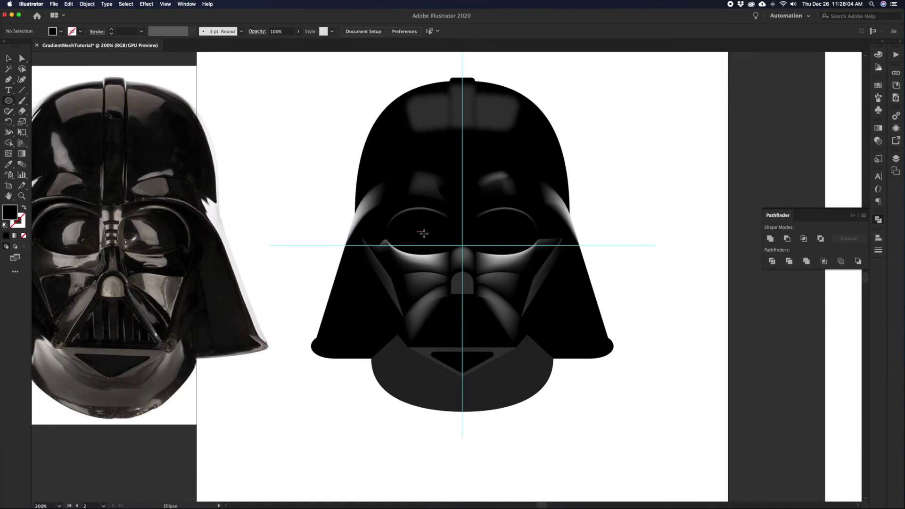
drag(424, 232, 438, 241)
key(v)
click(293, 153)
Pull the ellipse's inner side anchor inward so the shape becomes a half-moon
key(a)
drag(437, 231, 428, 233)
key(v)
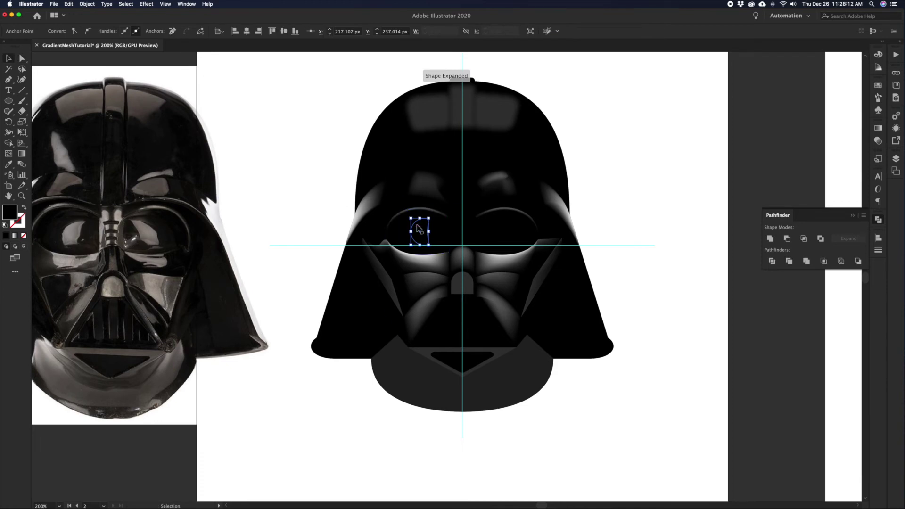
click(335, 175)
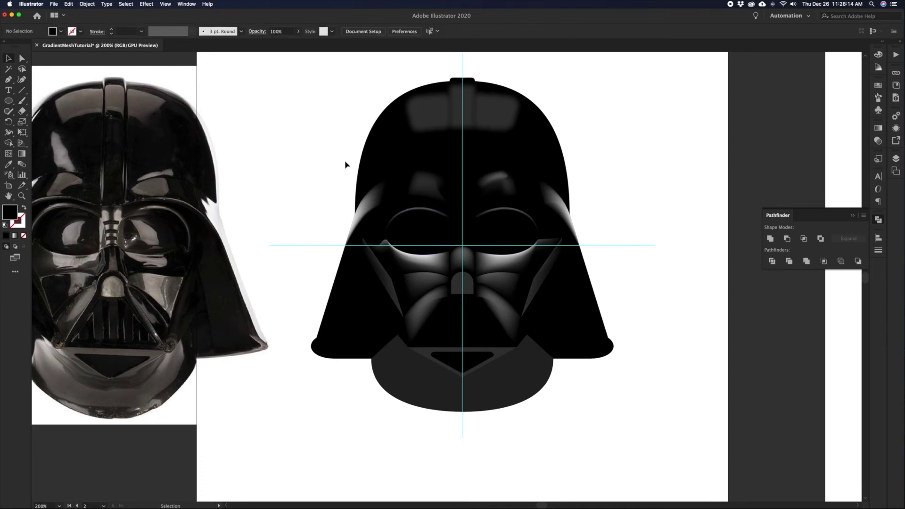
Take the medium grey sample as the fill colour for the eye highlight's gradient mesh
drag(340, 151, 323, 196)
click(306, 80)
key(v)
click(11, 156)
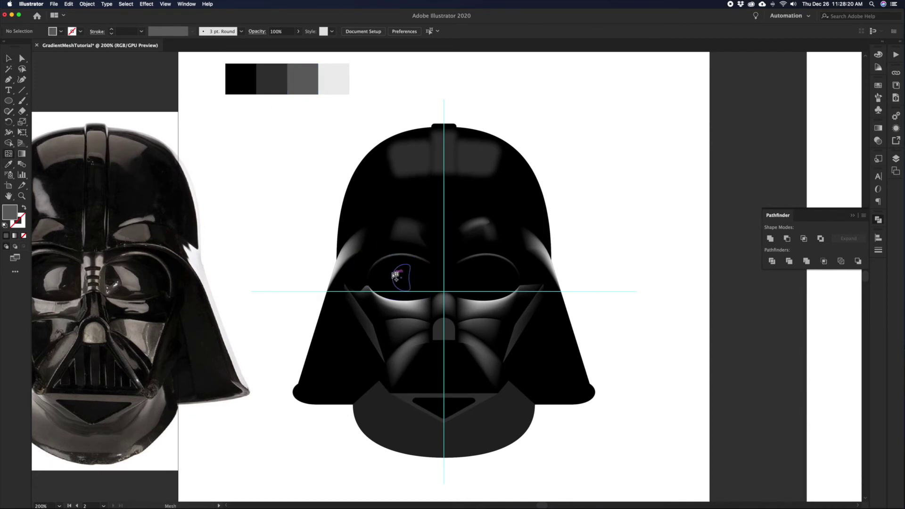
click(375, 267)
key(v)
click(294, 207)
key(super+z)
Add a medium grey gradient mesh point inside the half-moon shape in the left eye
click(404, 276)
key(v)
click(281, 223)
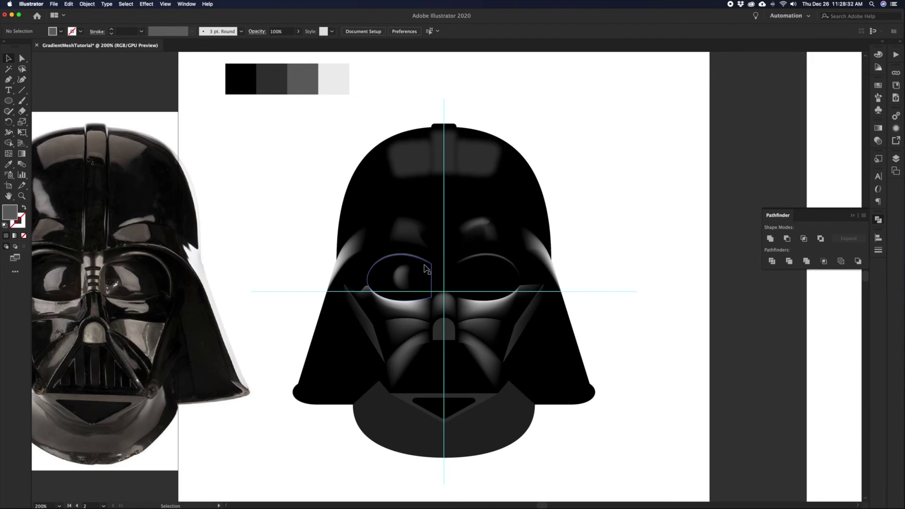
Place a copy of the left eye's half-moon highlight in the right eye and reflect the copy
click(494, 290)
key(a)
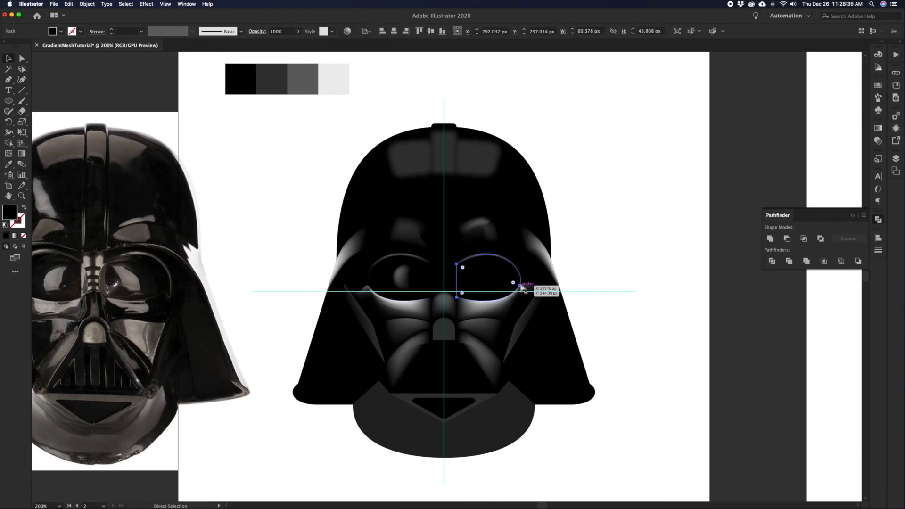
key(v)
click(483, 274)
right_click(485, 272)
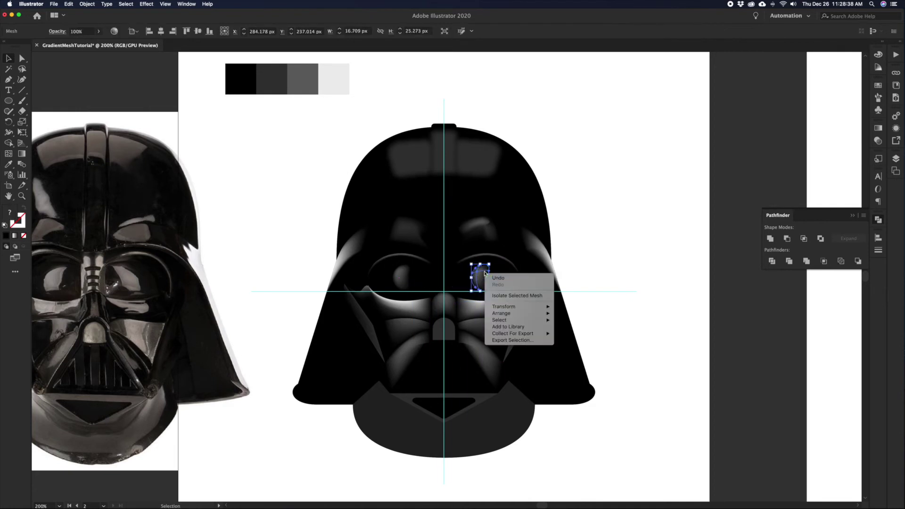
mouse_move(523, 307)
click(569, 331)
key(Return)
Take up the dark grey fill of the rounded piece below the nose
click(629, 313)
drag(622, 299, 621, 299)
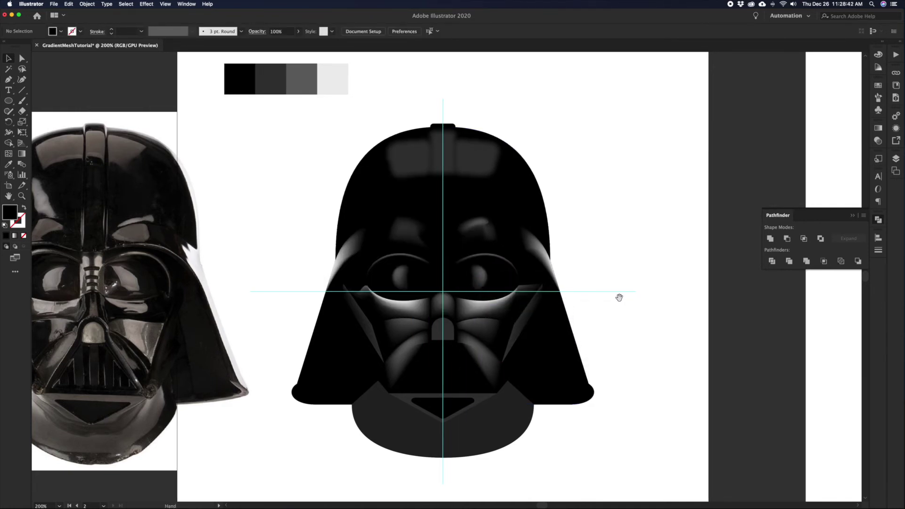
click(455, 332)
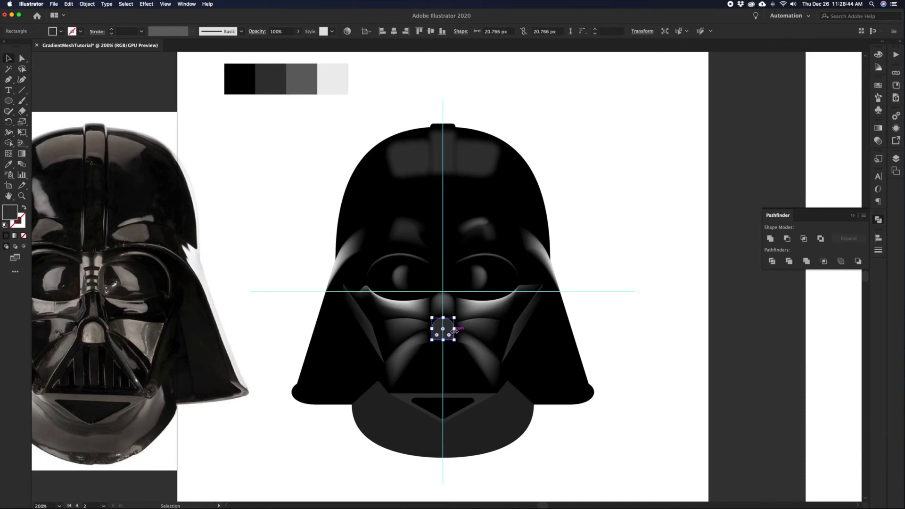
click(285, 252)
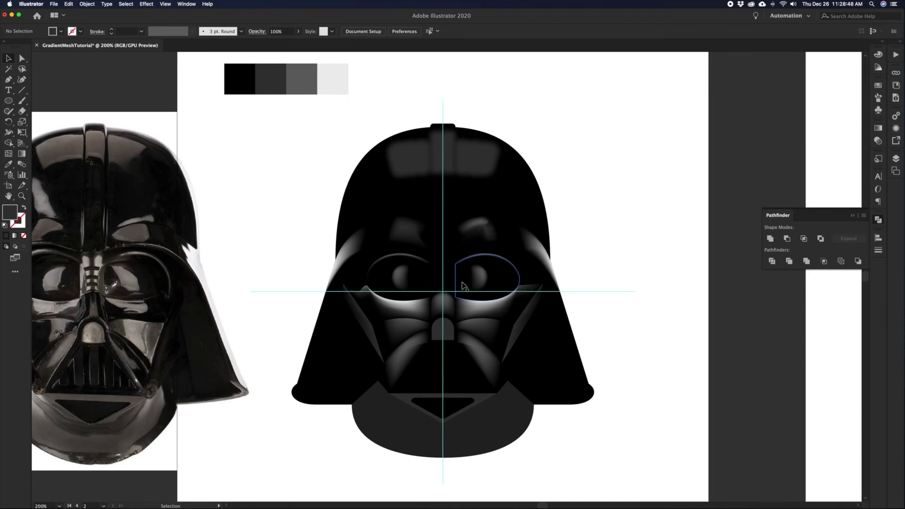
key(p)
click(430, 263)
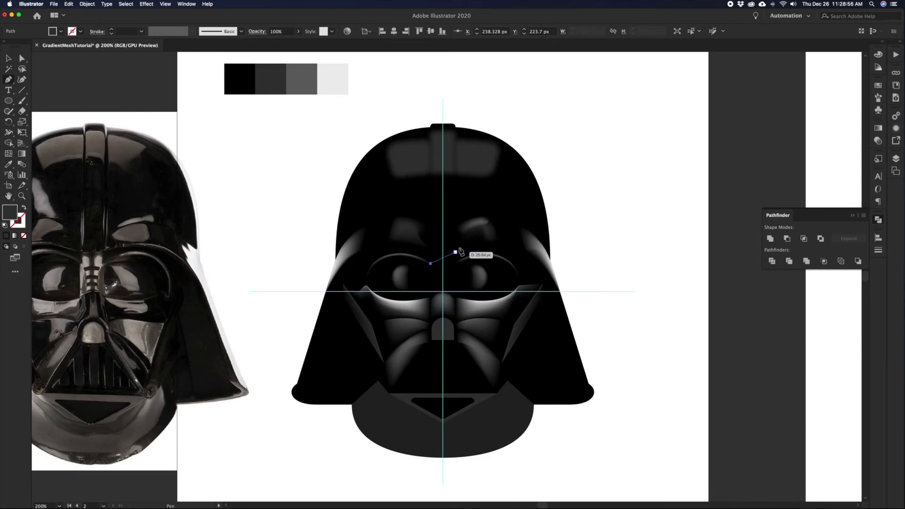
super+click(568, 234)
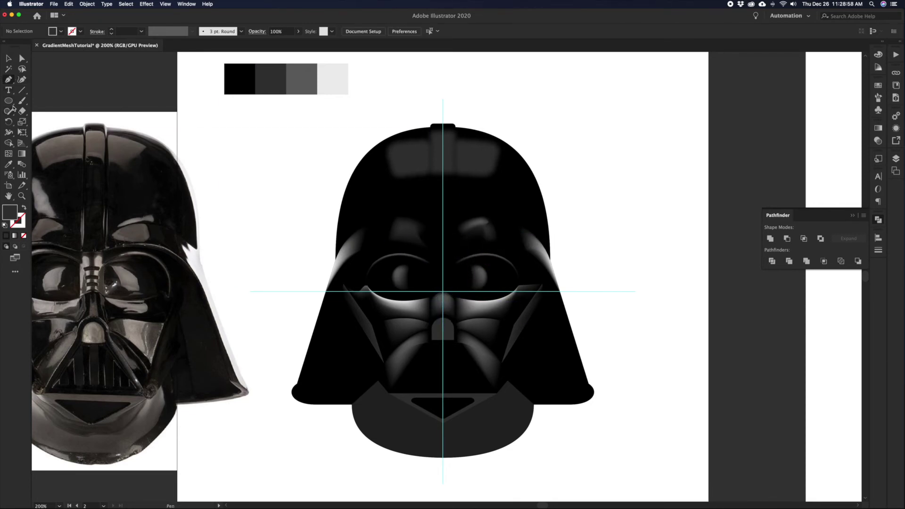
Draw a dark grey rectangle about 18 × 33 px centred between the eyes, behind the rounded nose mesh
drag(8, 102, 44, 98)
drag(442, 275, 445, 279)
mouse_move(450, 285)
mouse_down()
mouse_move(453, 276)
mouse_move(443, 296)
mouse_up()
key(v)
click(594, 254)
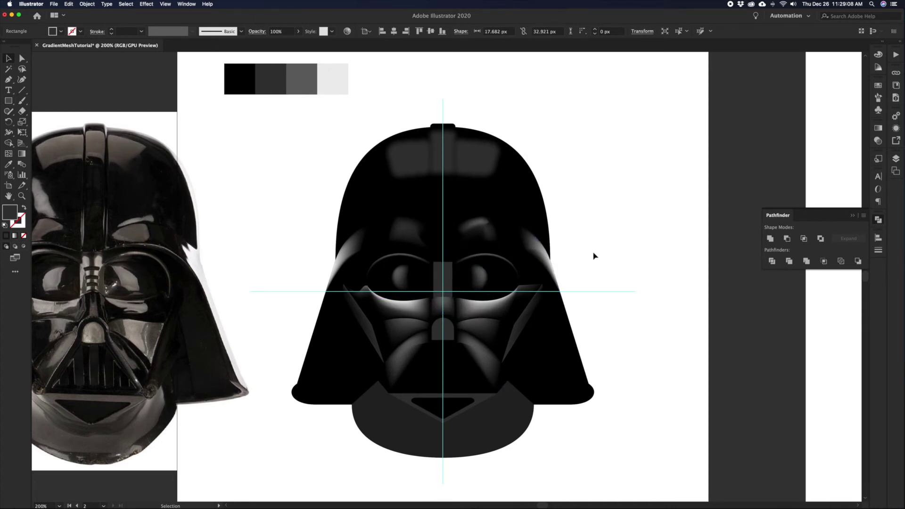
click(443, 309)
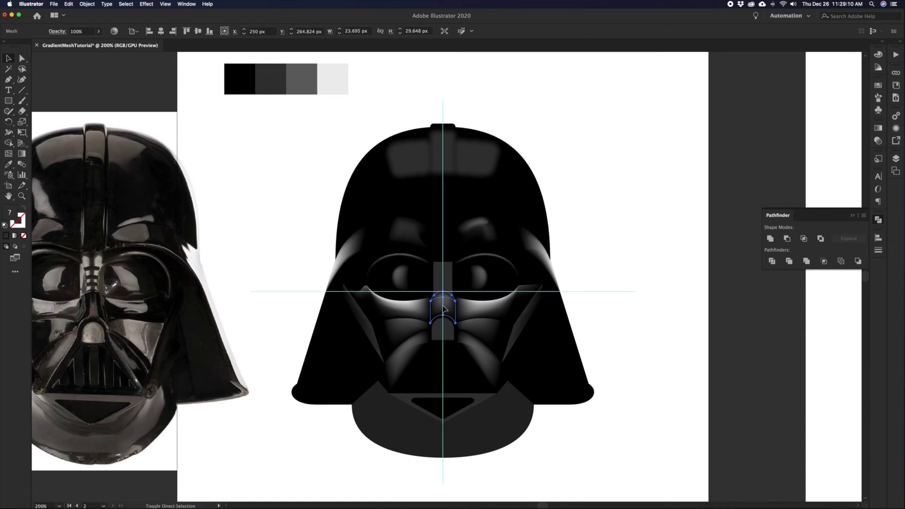
click(597, 237)
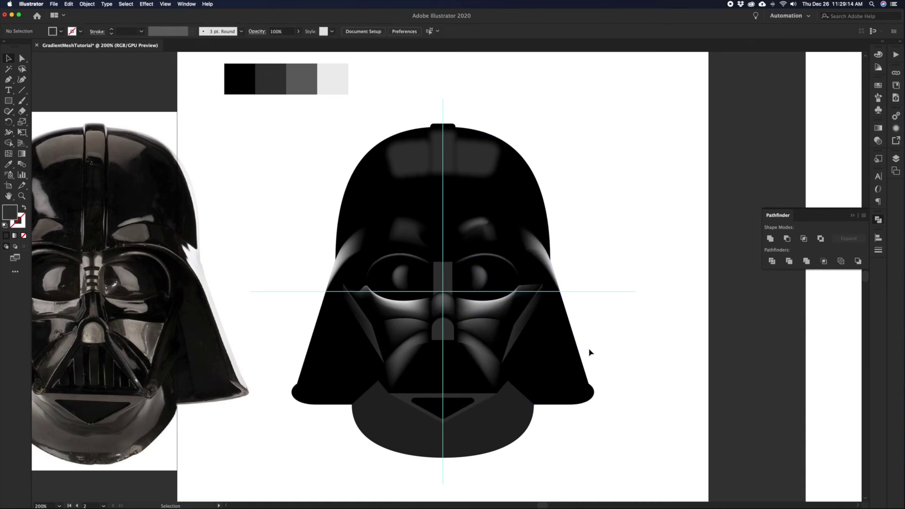
Outline the trapezoid mouth piece with a white 2 pt stroke and no fill
click(420, 385)
key(i)
key(shift+x)
shift+click(630, 298)
key(v)
click(112, 29)
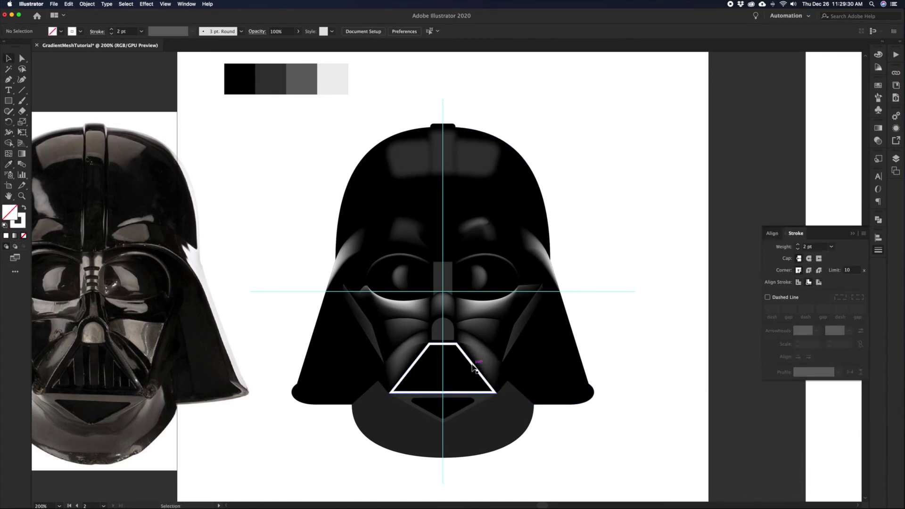
Combine the contours of the rounded piece below the nose and the mouth trapezoid into one white-outlined shape at the front
mouse_move(496, 312)
mouse_down()
mouse_move(455, 344)
mouse_move(445, 365)
mouse_up()
key(super+shift+])
key(i)
shift+click(471, 361)
key(shift+x)
key(v)
shift+click(471, 362)
key(shift+m)
key(v)
Convert the combined outline's stroke to a filled shape and give it a white-to-black linear gradient at -90°
click(87, 3)
mouse_move(94, 161)
click(179, 180)
click(278, 227)
click(430, 332)
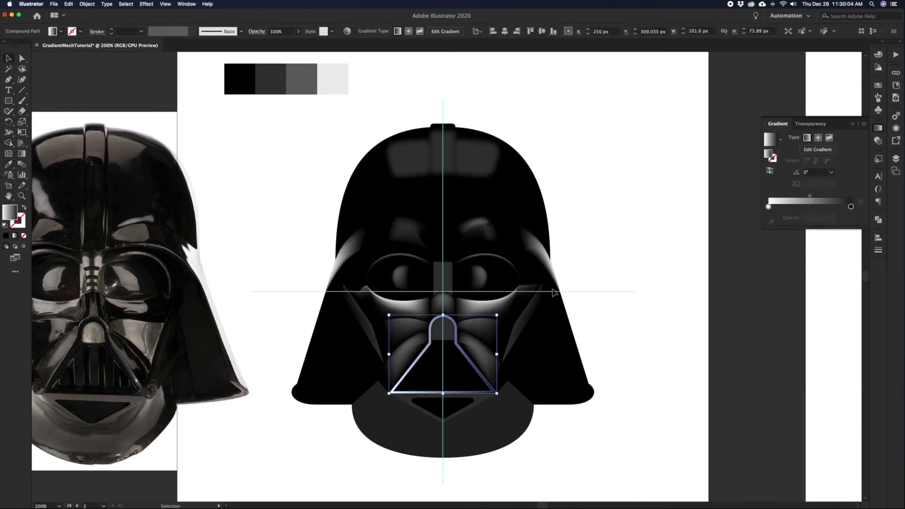
key(g)
key(v)
click(541, 436)
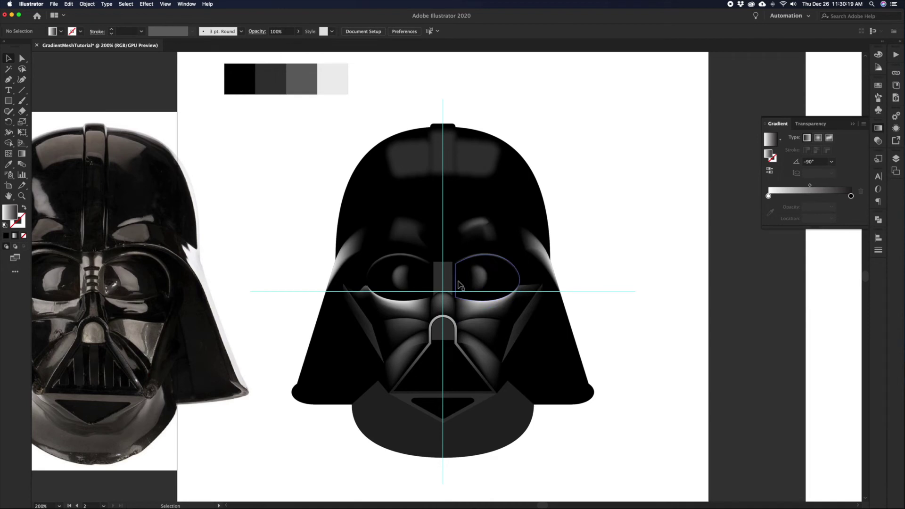
Remove the light highlight mesh points from the panels below both eyes, leaving the panels black
click(481, 313)
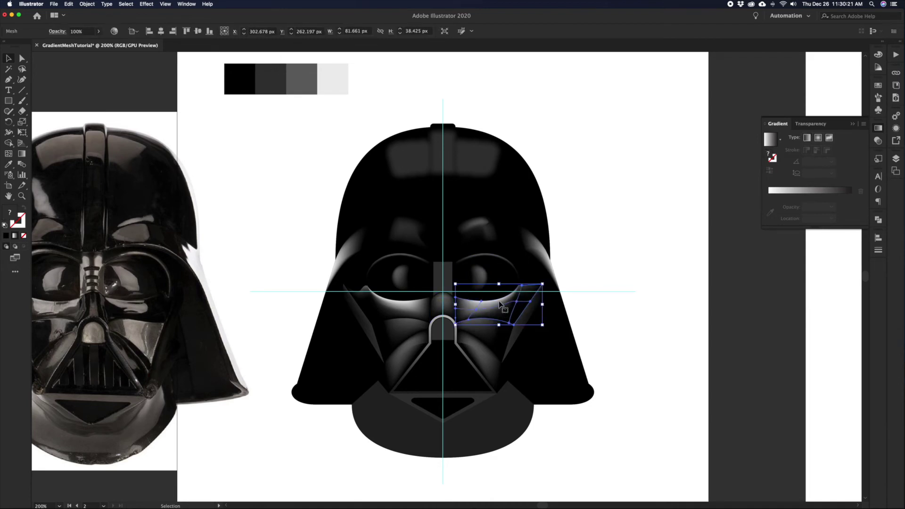
key(a)
click(519, 306)
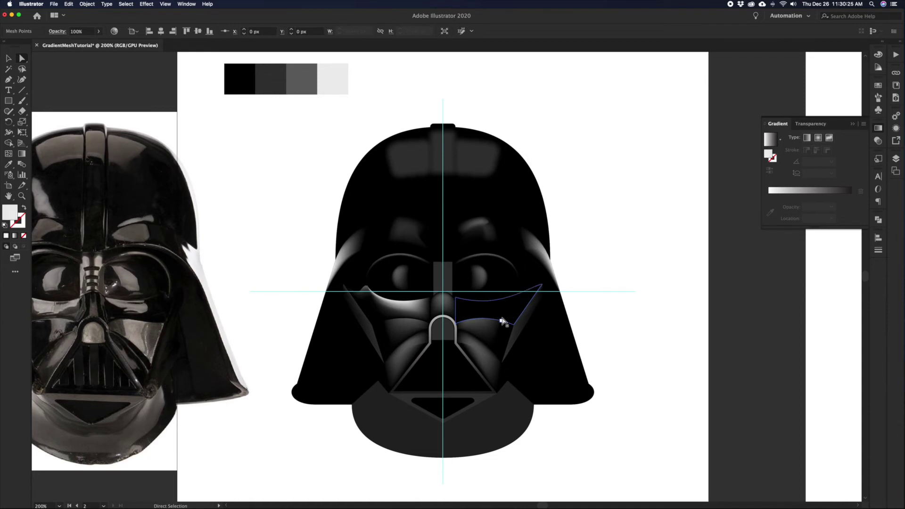
key(v)
click(518, 307)
key(a)
click(374, 309)
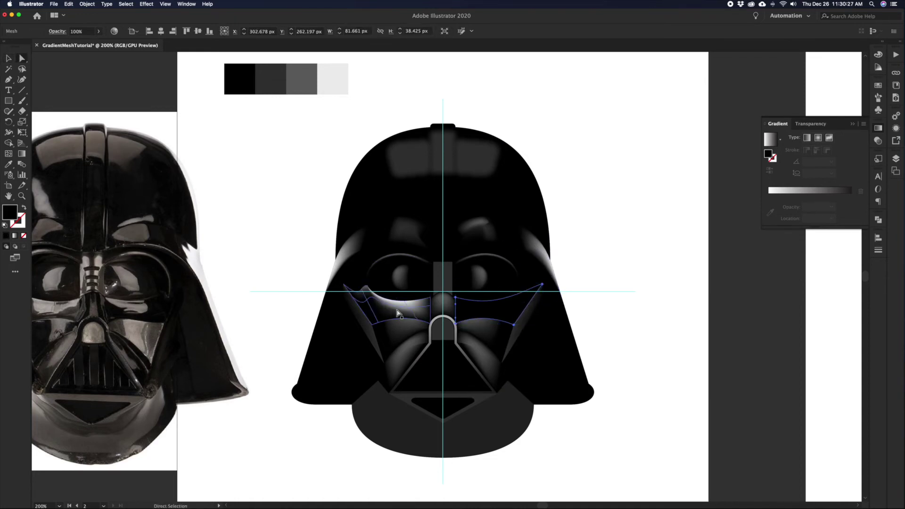
key(v)
key(Delete)
click(406, 313)
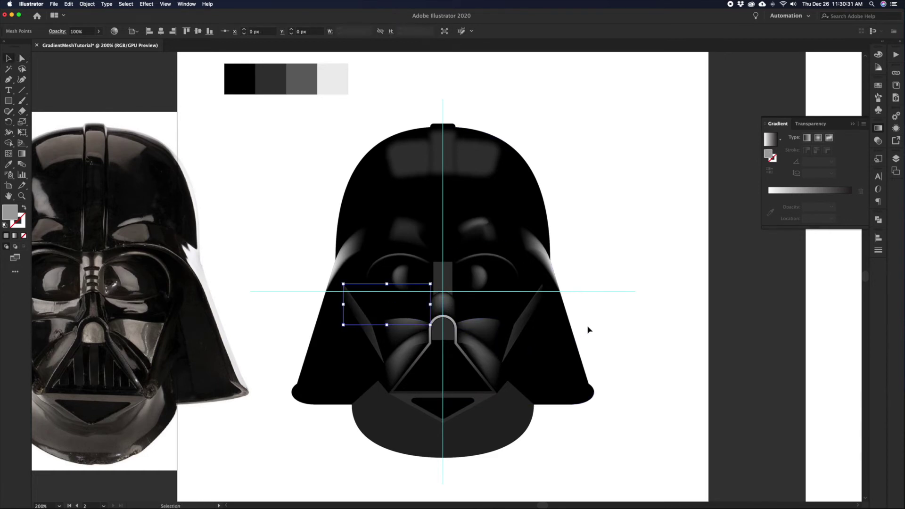
click(609, 300)
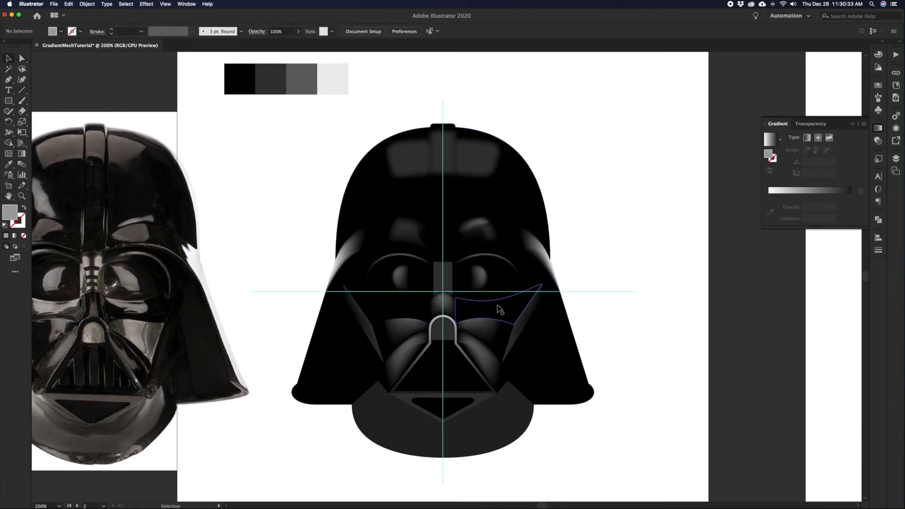
click(455, 304)
key(a)
key(v)
click(588, 323)
click(413, 311)
click(510, 314)
click(601, 317)
click(485, 311)
key(a)
click(558, 298)
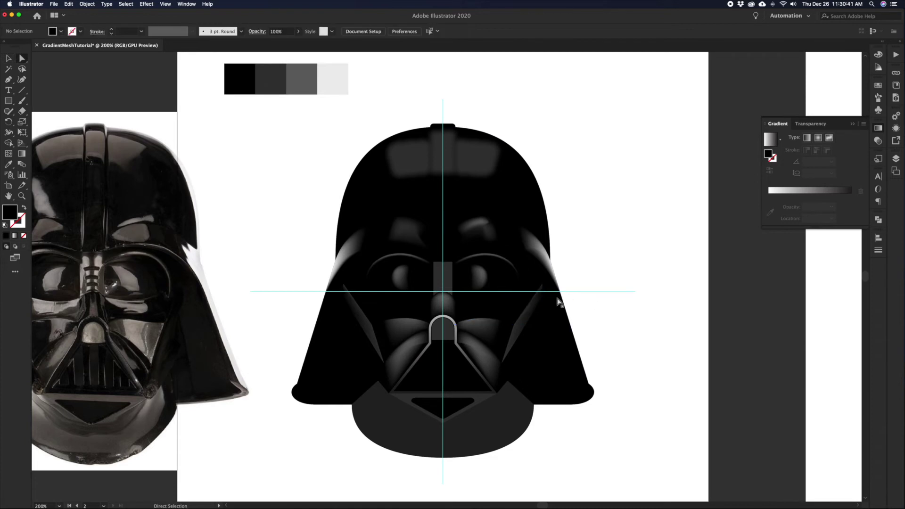
click(496, 302)
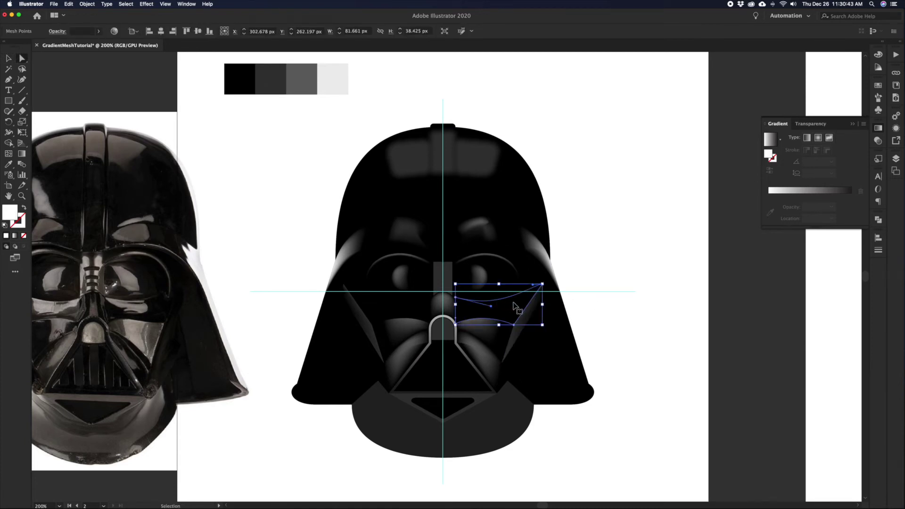
key(super+c)
key(Return)
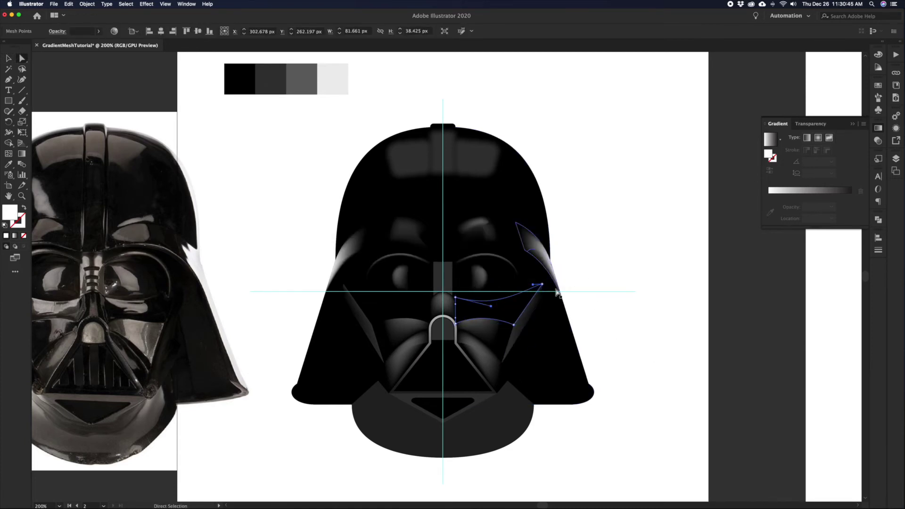
click(527, 293)
click(497, 303)
key(super)
key(super+c)
key(Return)
drag(457, 306, 470, 306)
key(super+z)
key(super)
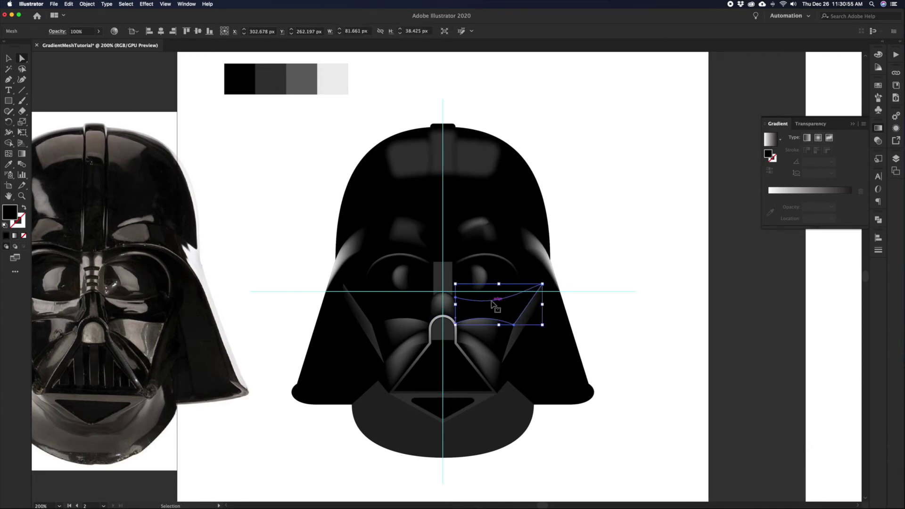
click(605, 319)
key(super+z)
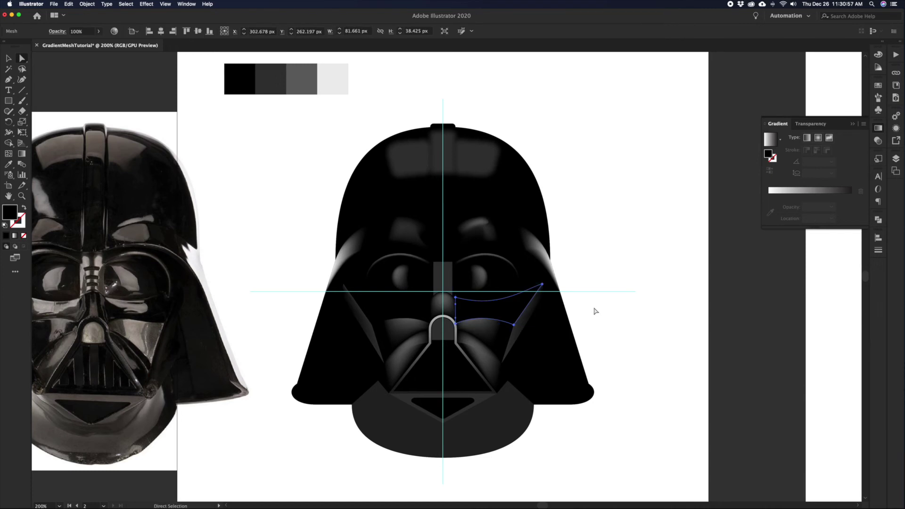
click(516, 328)
key(super+z)
click(501, 322)
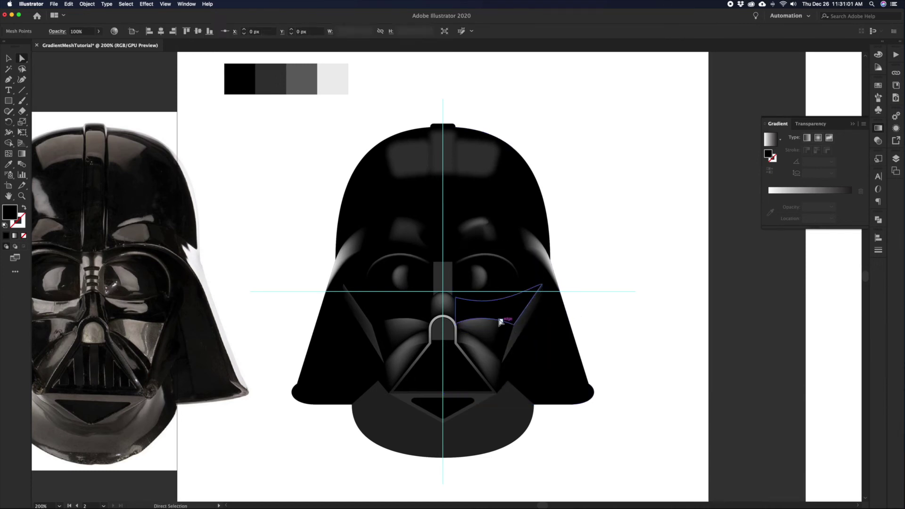
key(v)
click(532, 292)
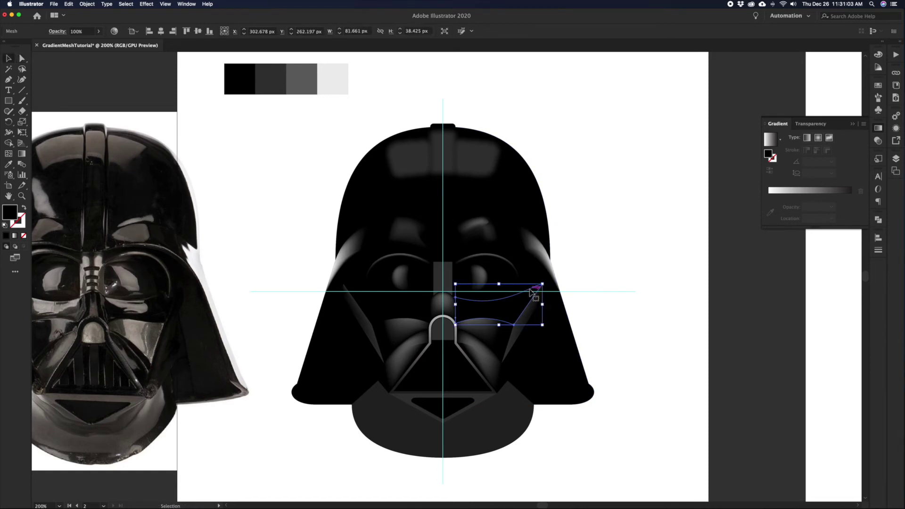
key(p)
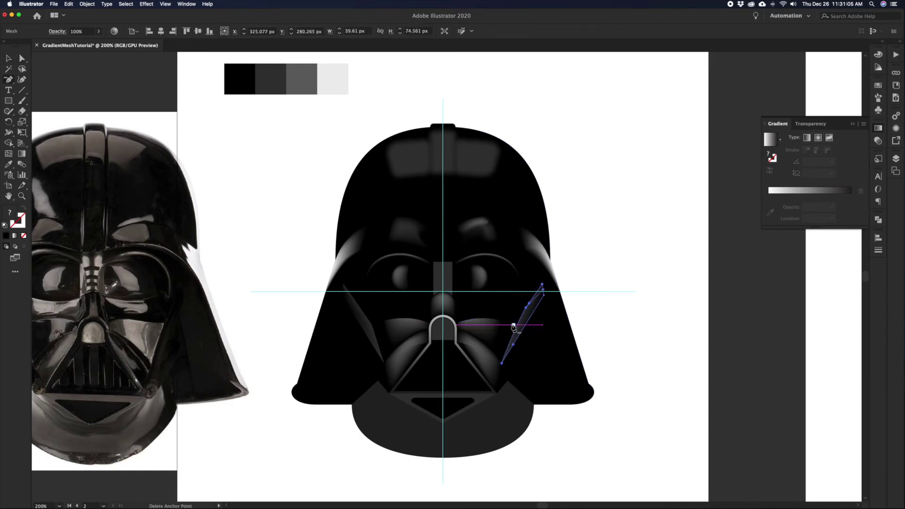
key(v)
mouse_move(504, 321)
mouse_down()
mouse_move(509, 299)
mouse_move(515, 309)
mouse_up()
key(super+z)
key(super+z)
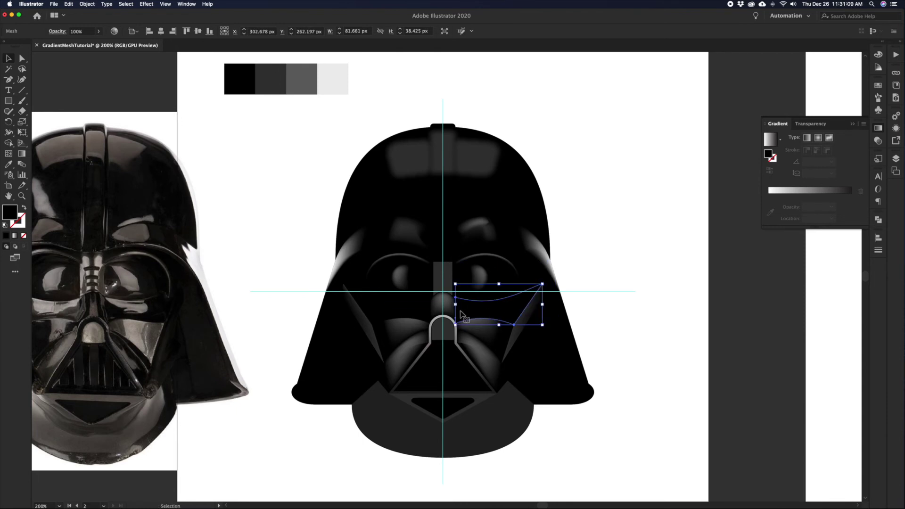
Try to pull the lower outer corner of the panel below the right eye outward
key(p)
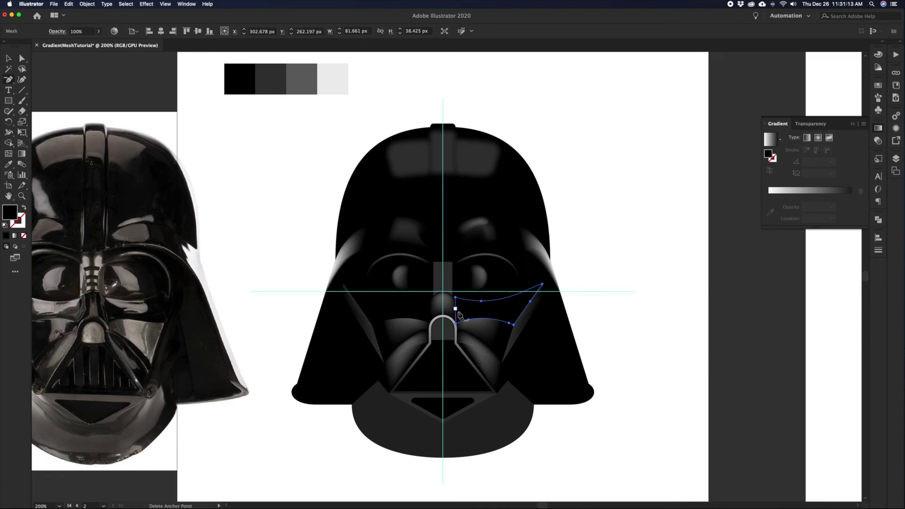
key(v)
super+click(513, 326)
click(463, 323)
click(511, 311)
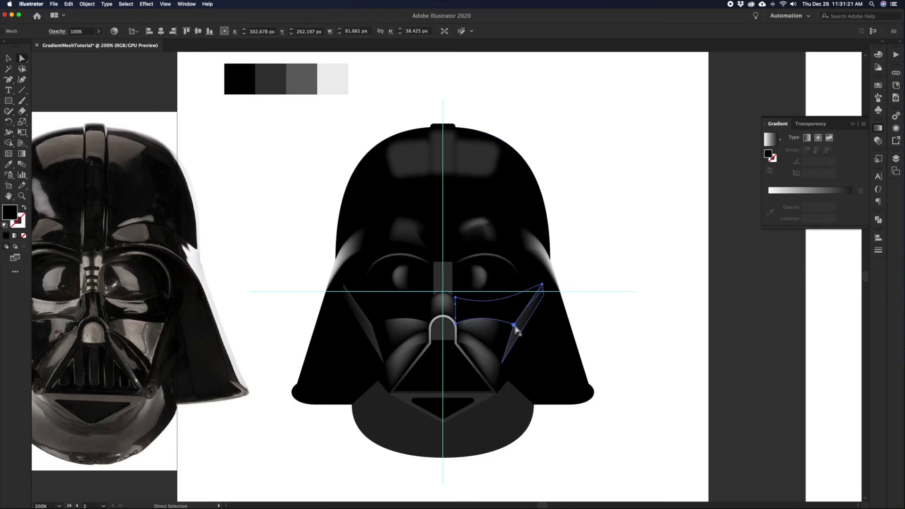
click(514, 324)
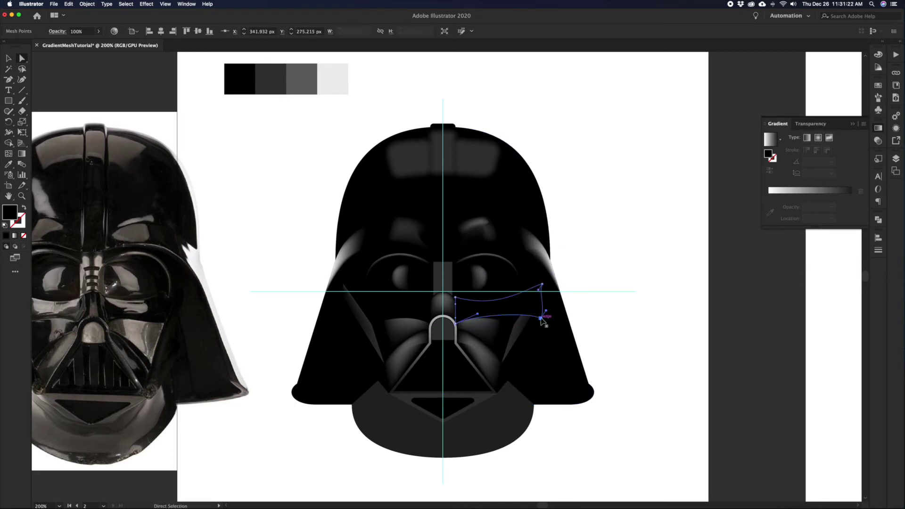
key(super+z)
Straighten the lower edge of the panel below the right eye
click(505, 313)
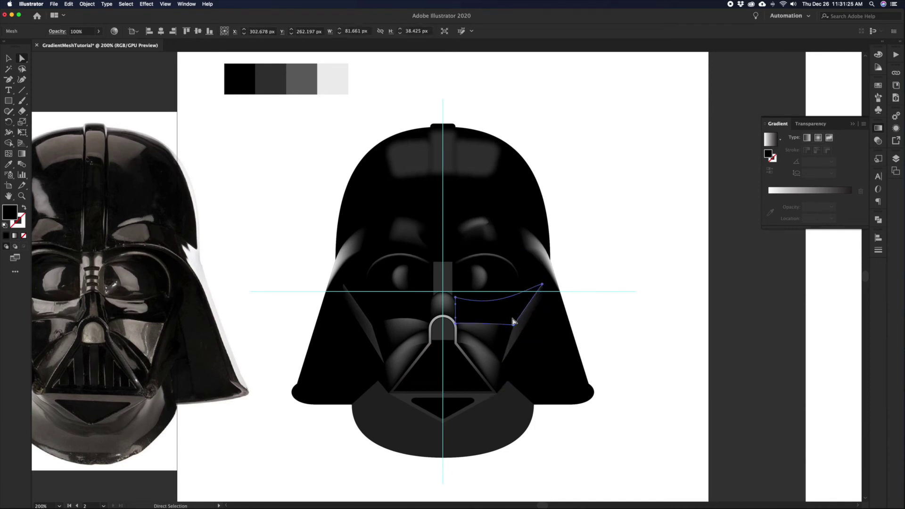
click(514, 324)
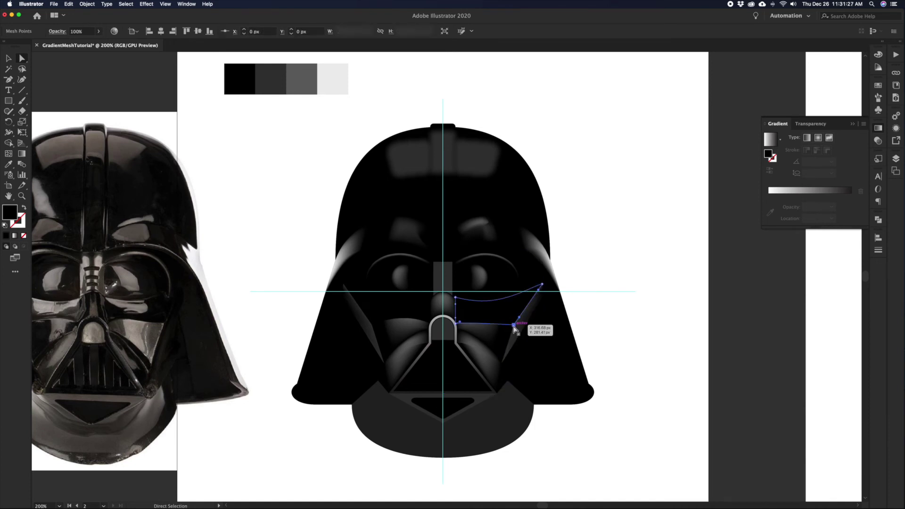
key(super+shift+a)
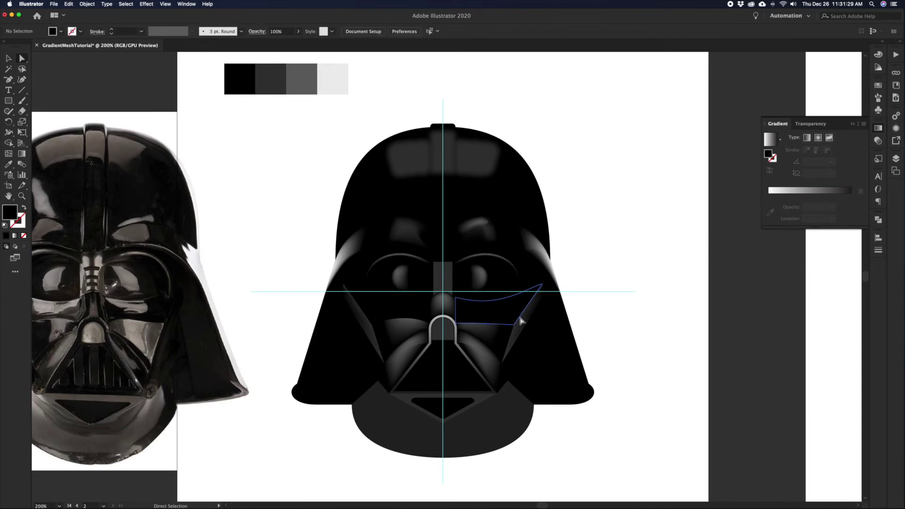
key(v)
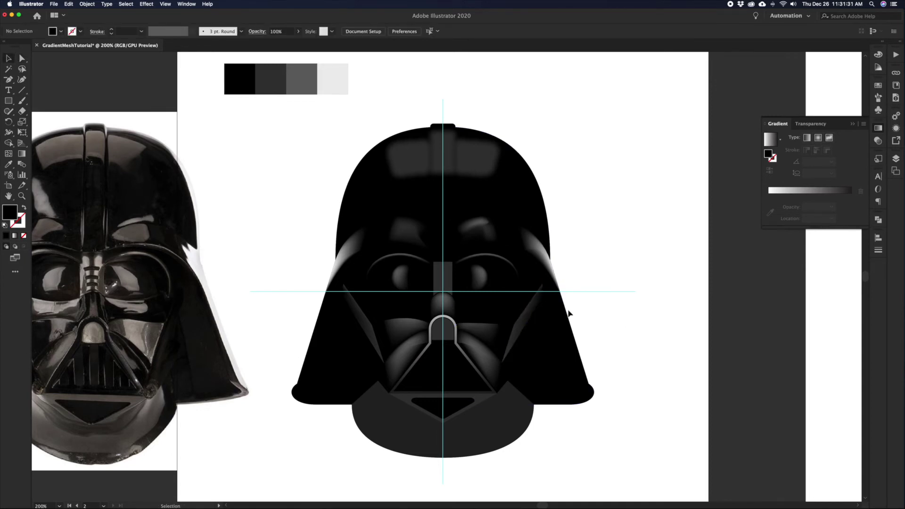
click(517, 310)
key(i)
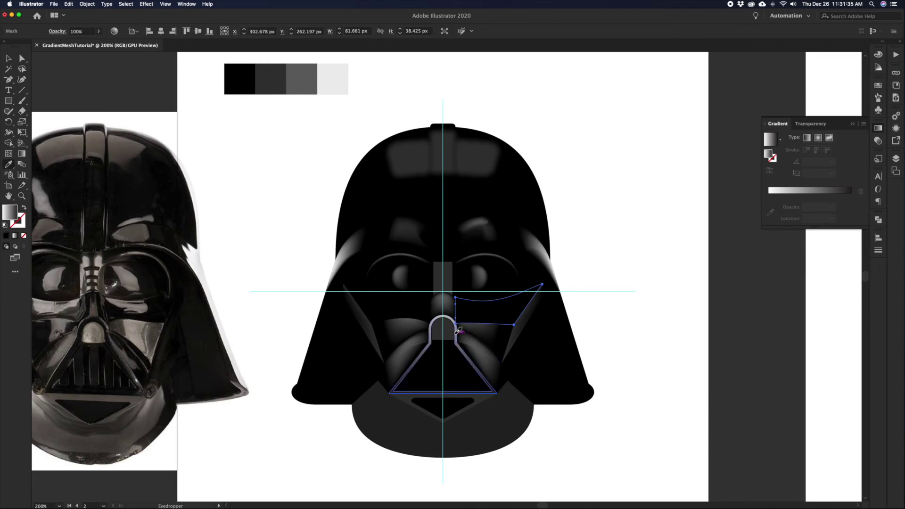
key(v)
click(768, 145)
click(576, 231)
click(501, 304)
key(z)
alt+click(571, 332)
key(v)
drag(405, 334, 483, 363)
key(super+z)
click(481, 295)
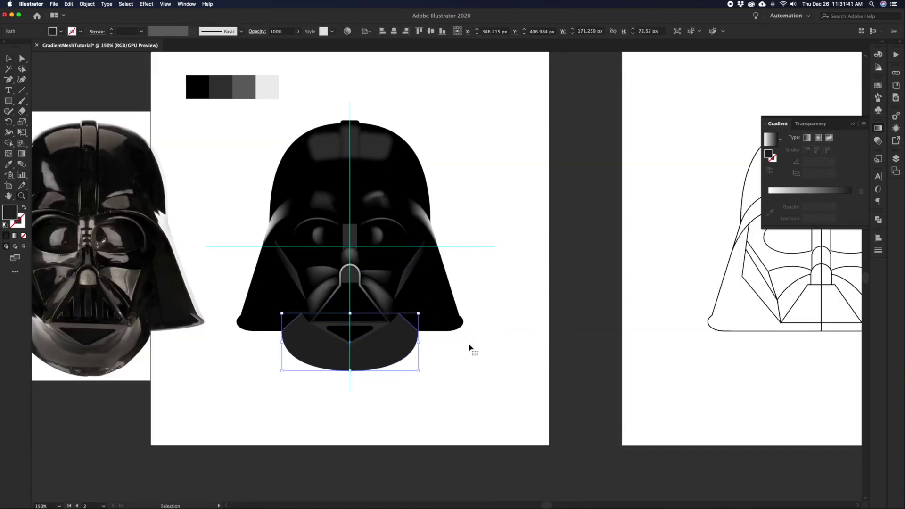
drag(445, 284, 593, 366)
key(z)
click(496, 346)
drag(505, 371, 534, 400)
key(v)
click(438, 271)
click(312, 192)
Take up the lightest grey swatch and add a gradient mesh highlight to the panel below the left eye
key(i)
click(324, 66)
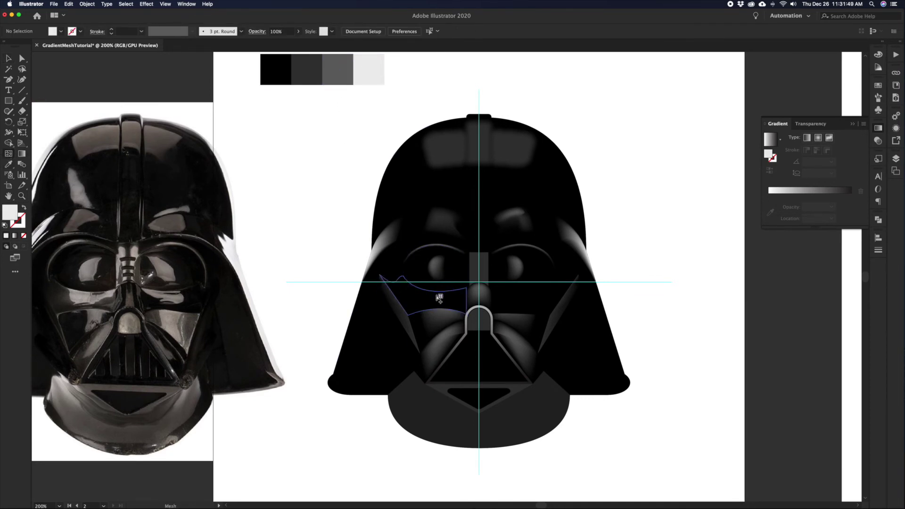
click(433, 304)
key(v)
click(320, 222)
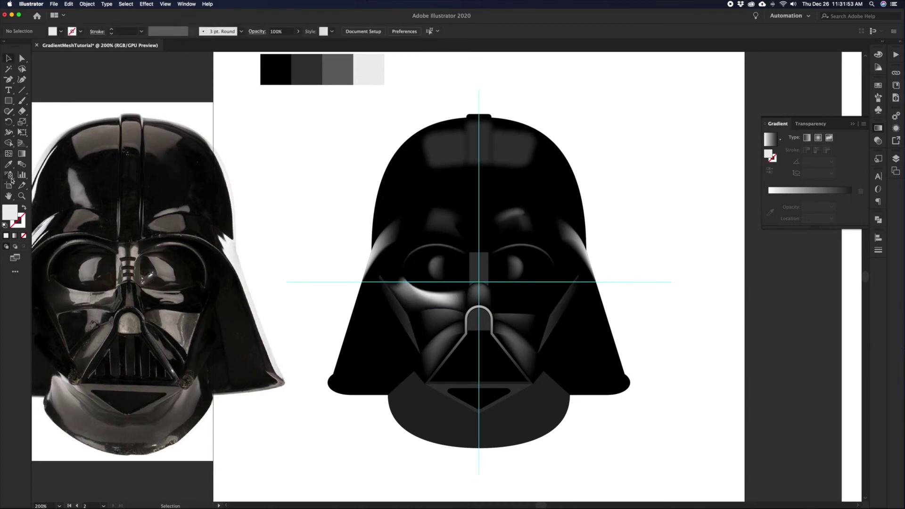
Add a gradient mesh highlight in the lightest grey swatch's colour to the panel below the right eye
key(u)
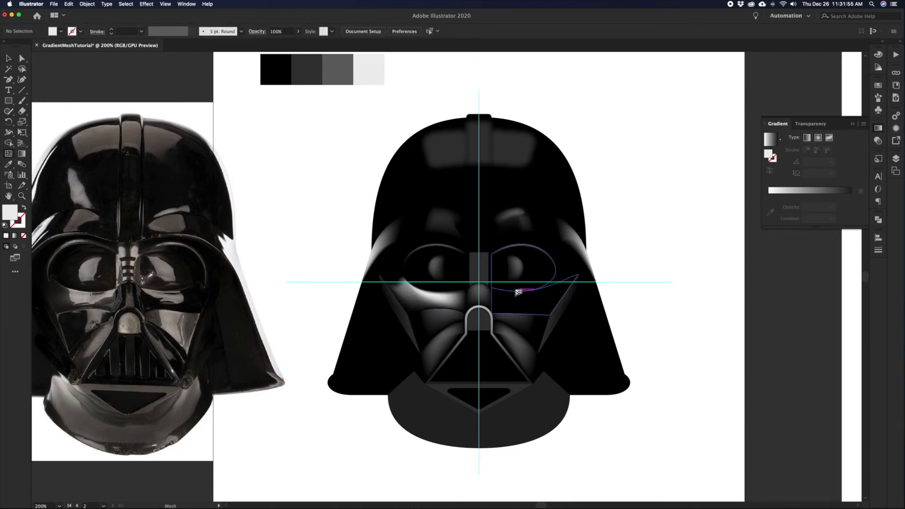
click(519, 292)
click(521, 300)
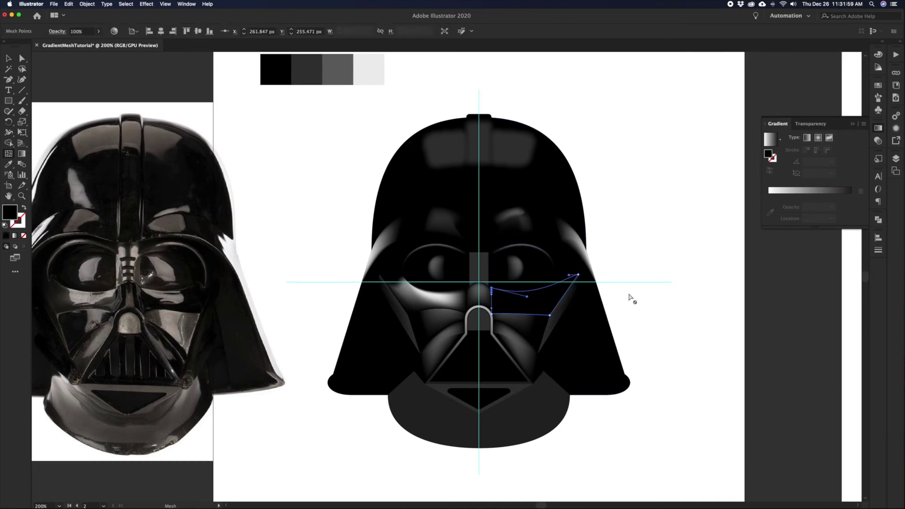
key(super+shift+a)
key(i)
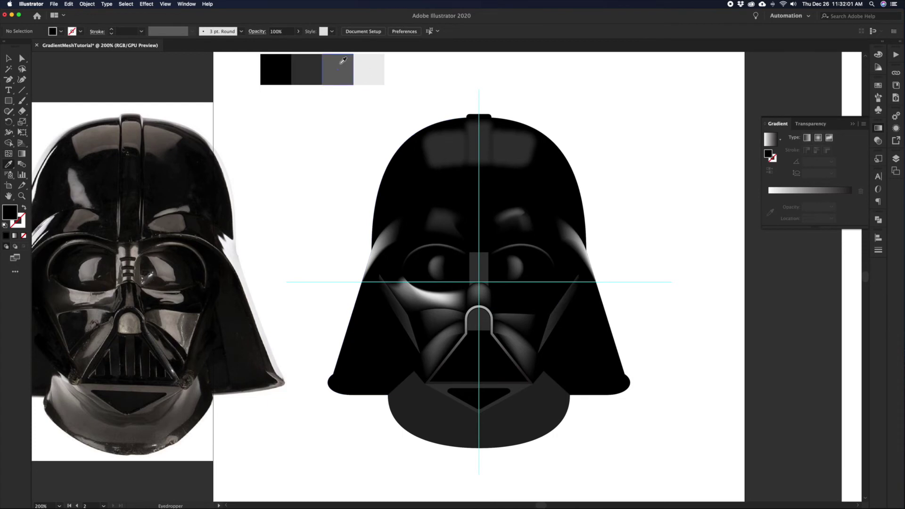
click(371, 70)
key(v)
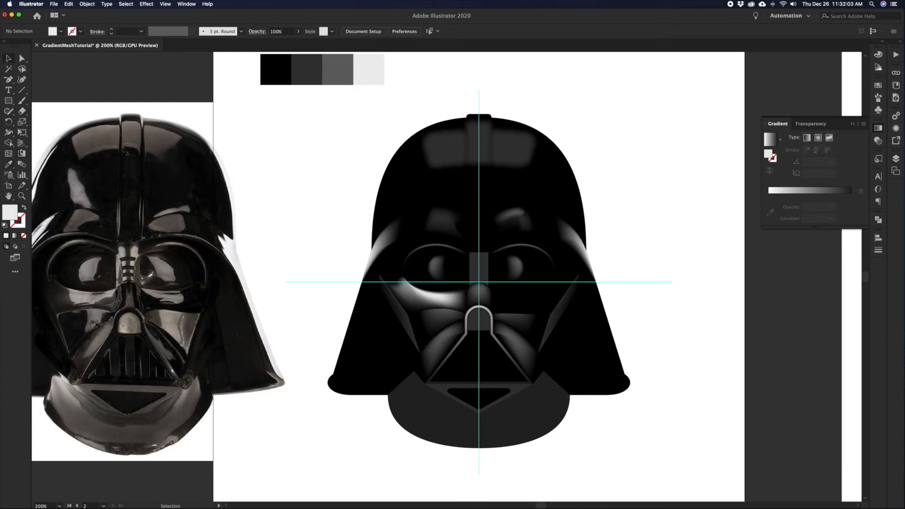
click(530, 294)
key(v)
click(643, 315)
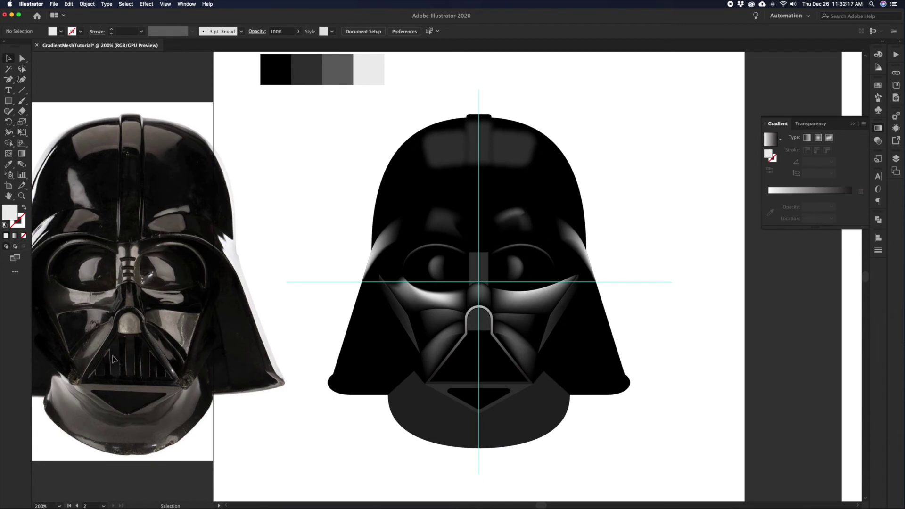
Scale the black mouth trapezoid to about 75 × 35 px, keeping it centred on its bottom edge
click(473, 364)
click(472, 363)
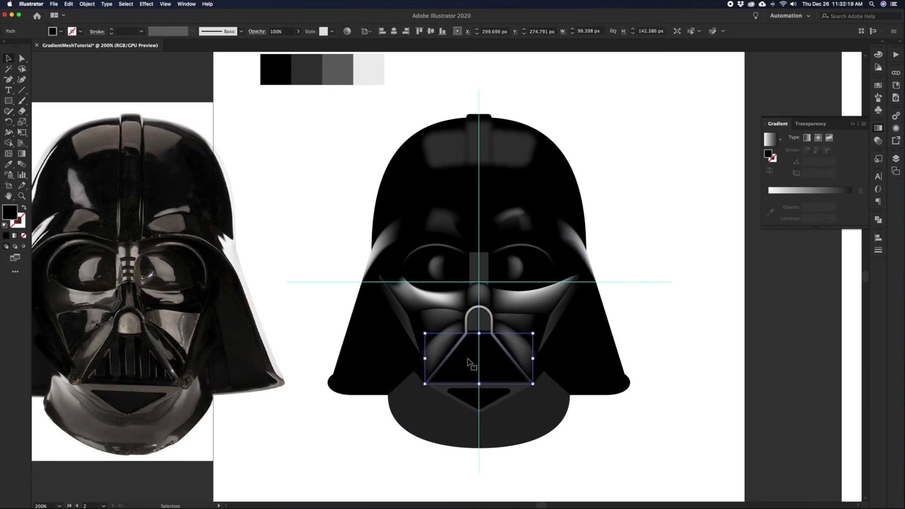
key(v)
drag(479, 333, 480, 347)
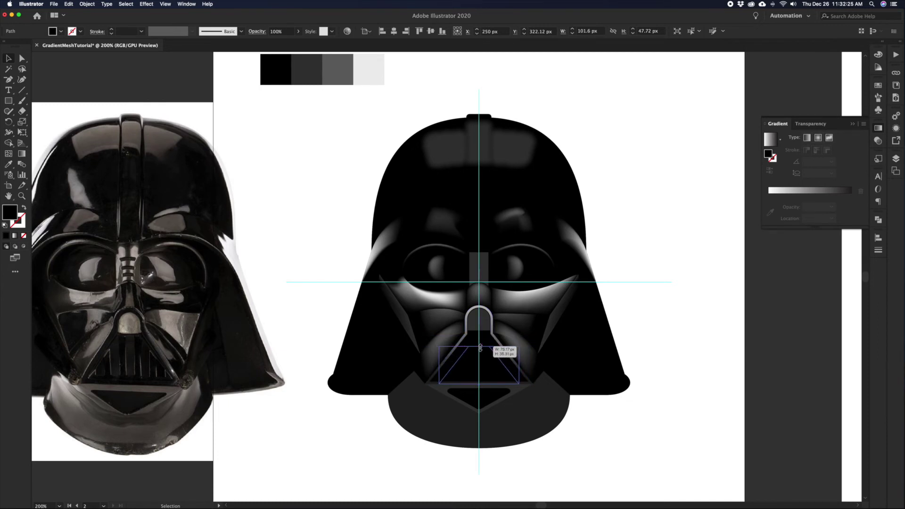
Try to raise the upper edge of the scaled mouth trapezoid by moving its anchor points
key(a)
click(489, 347)
drag(469, 347, 470, 336)
key(super+z)
key(v)
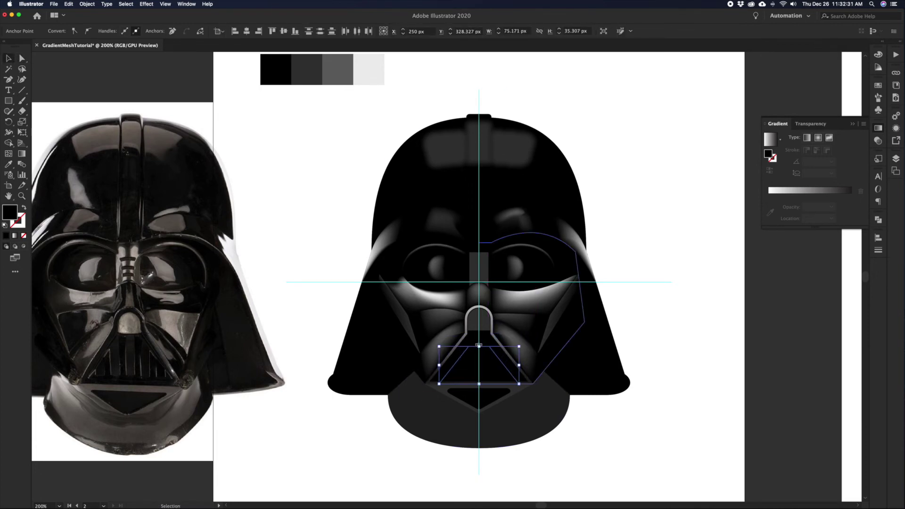
Enlarge the black mouth trapezoid to about 83 × 39 px and extend the rounded grey nose plate's lower edge to about 25 px tall
drag(480, 347, 480, 343)
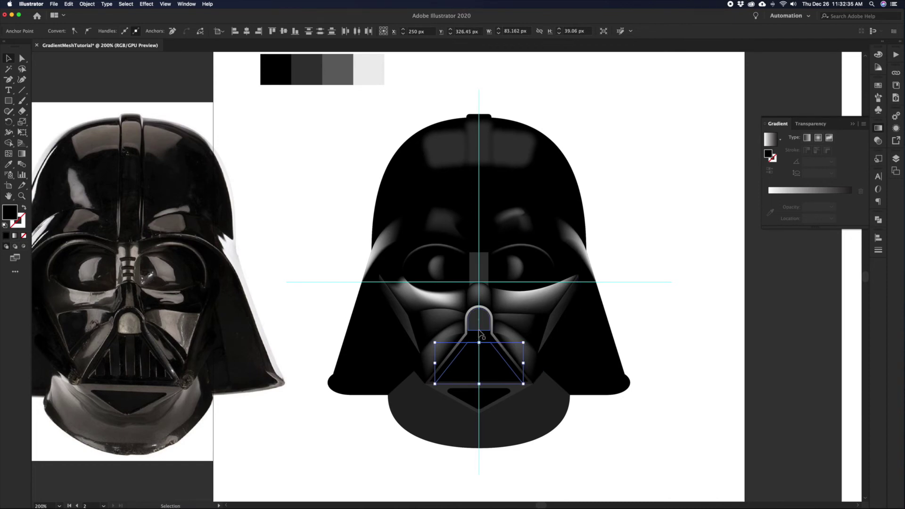
click(485, 328)
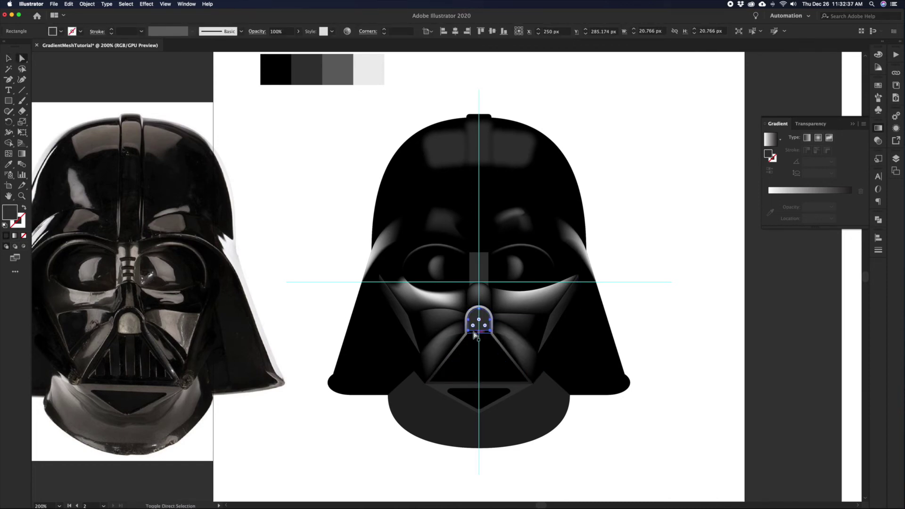
click(469, 333)
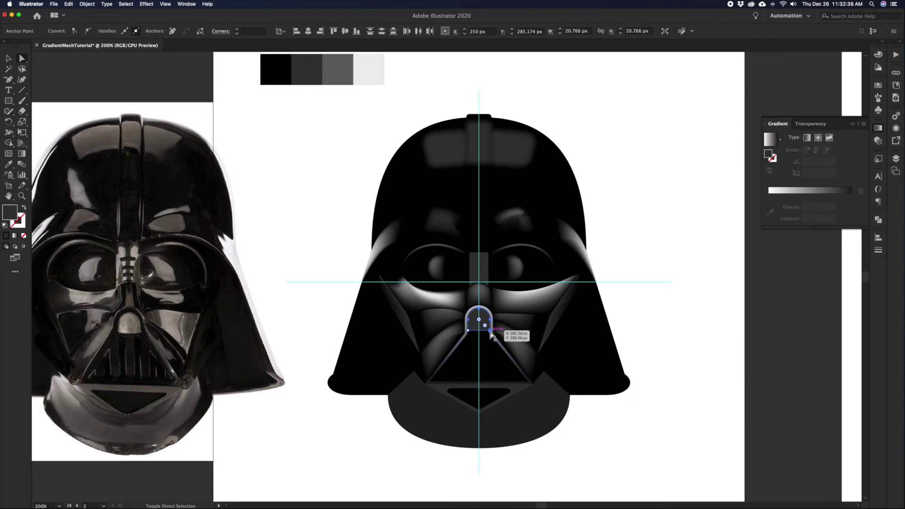
click(490, 330)
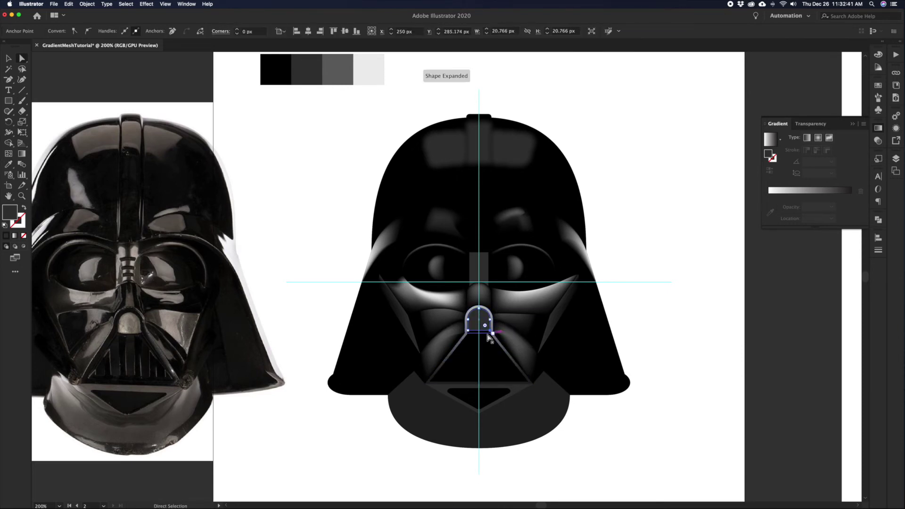
shift+click(469, 333)
key(v)
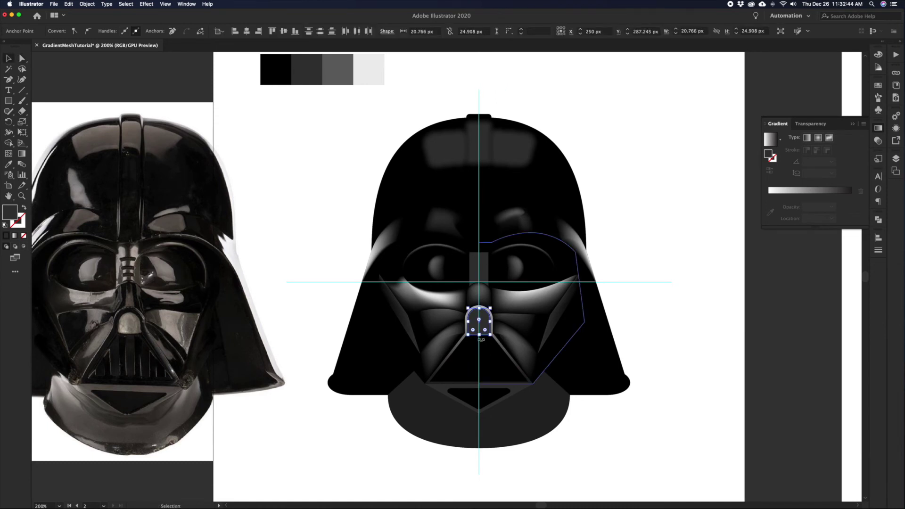
click(492, 368)
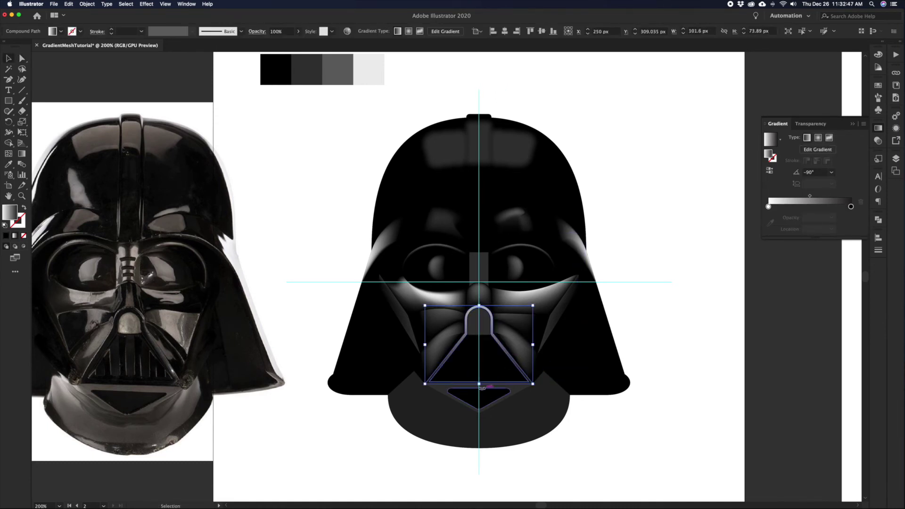
Draw a narrow vertical black bar about 8 × 49 px over the left side of the mouth
click(467, 355)
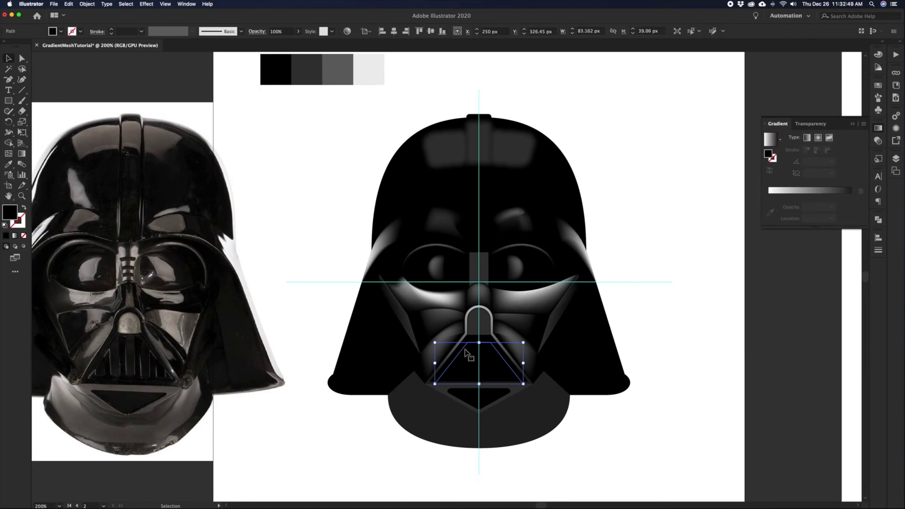
key(z)
click(469, 351)
drag(469, 351, 518, 376)
click(10, 101)
mouse_move(474, 347)
mouse_down()
mouse_move(495, 369)
mouse_move(484, 385)
mouse_up()
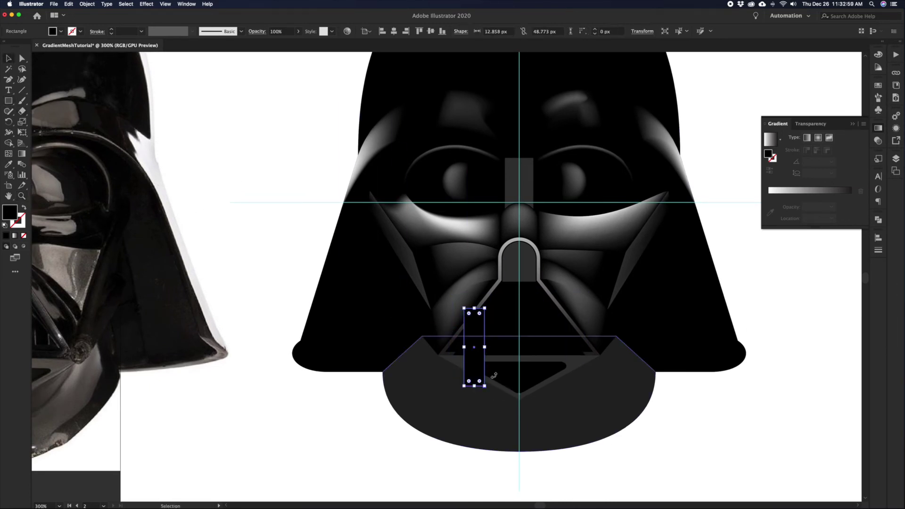
key(v)
drag(484, 349, 481, 352)
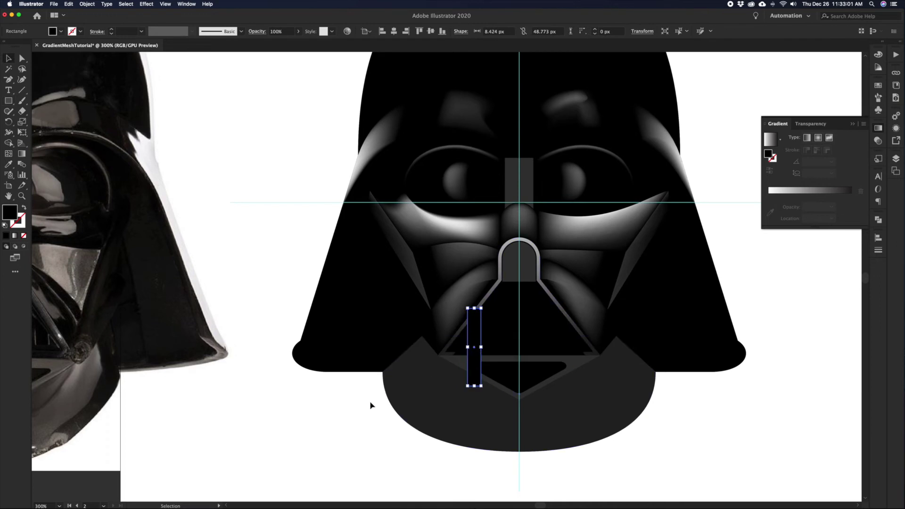
Duplicate the bar into a row of six evenly spaced bars across the mouth, grouped and centred horizontally on the helmet
alt+super+click(361, 400)
drag(486, 276, 424, 356)
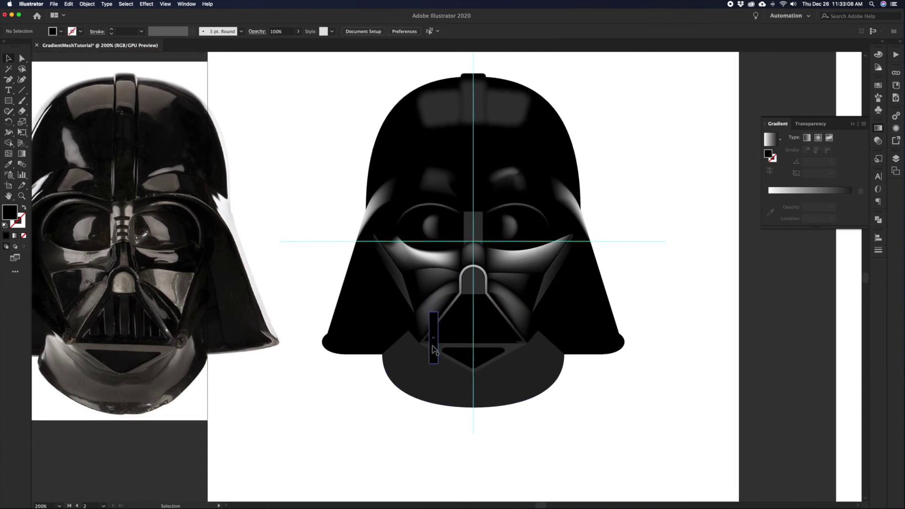
drag(434, 339, 493, 331)
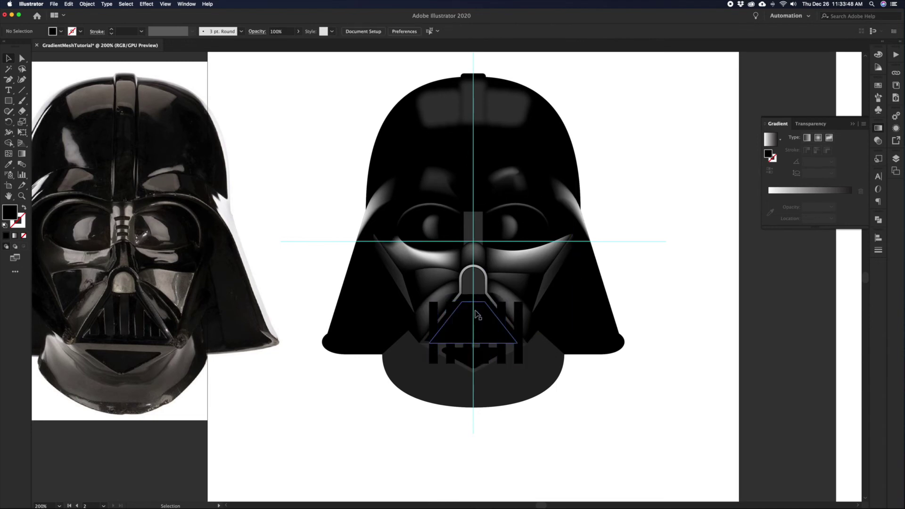
click(475, 307)
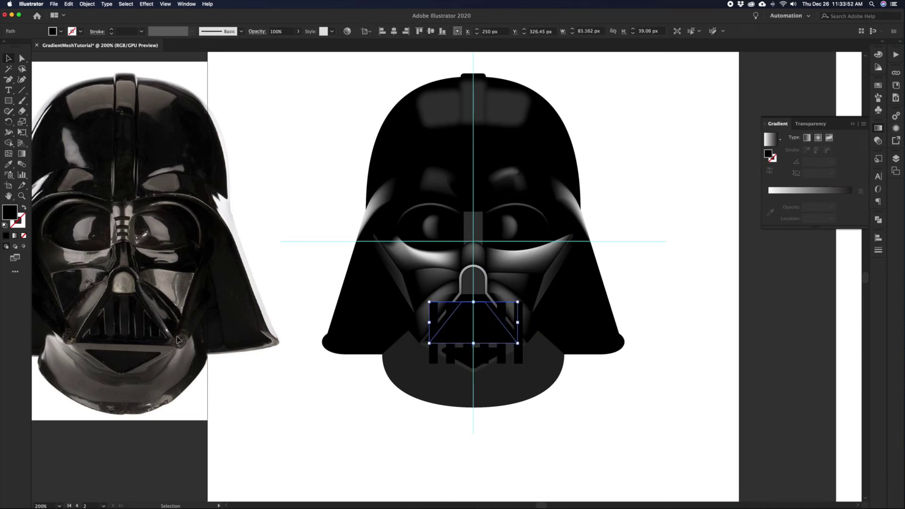
click(498, 310)
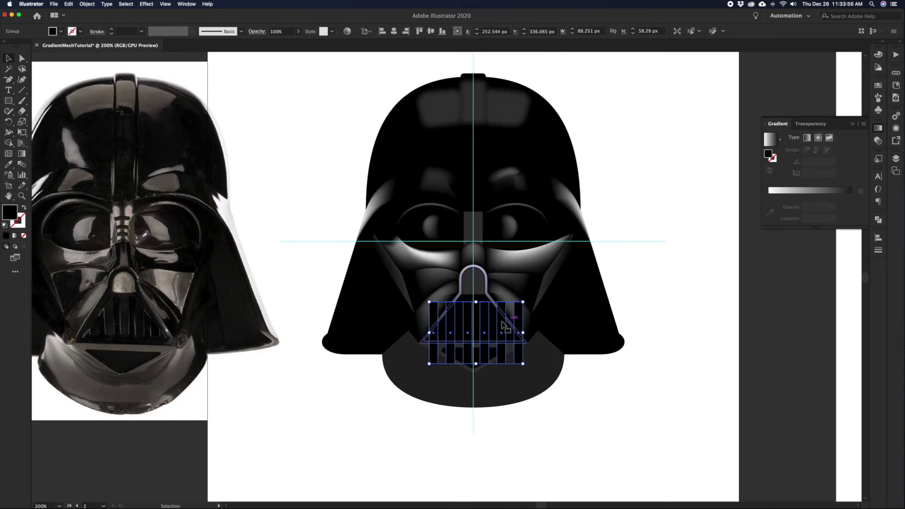
click(394, 31)
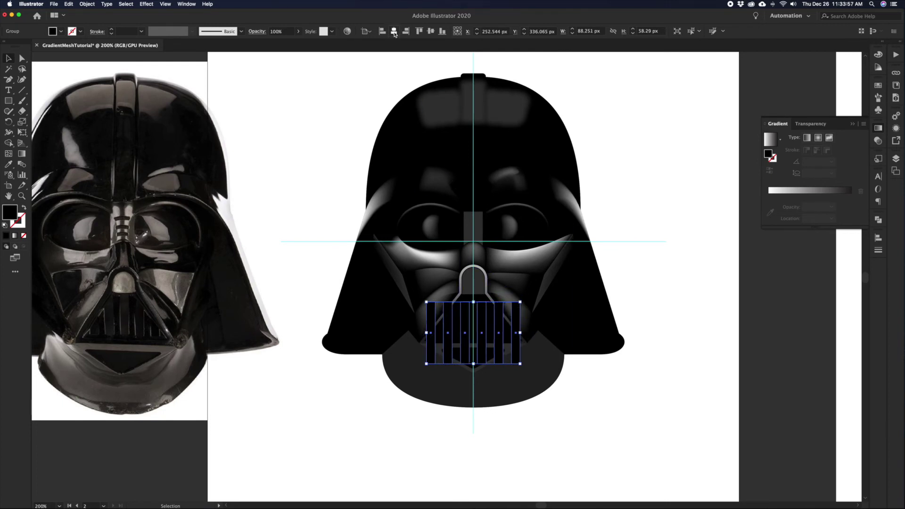
Narrow the bar group symmetrically to about 83 px so it matches the width of the mouth trapezoid's base
key(z)
click(474, 304)
key(v)
key(super+shift+a)
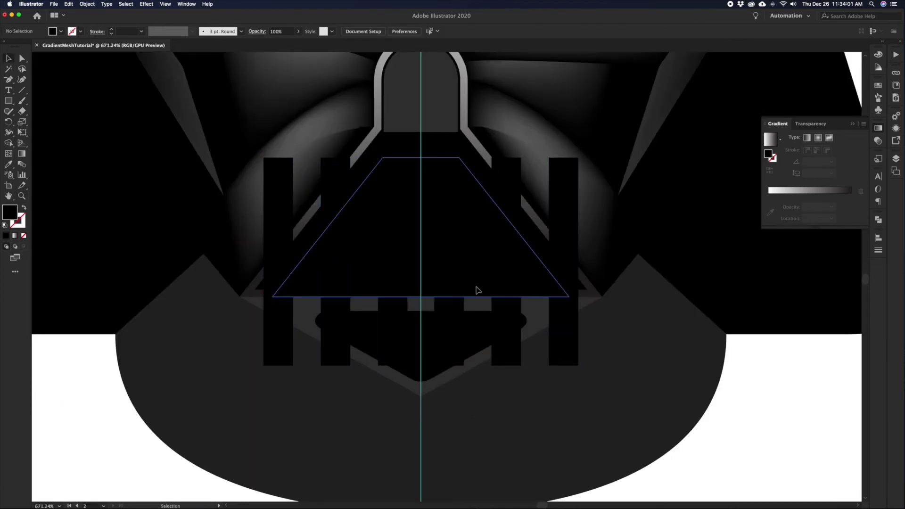
click(475, 290)
click(563, 247)
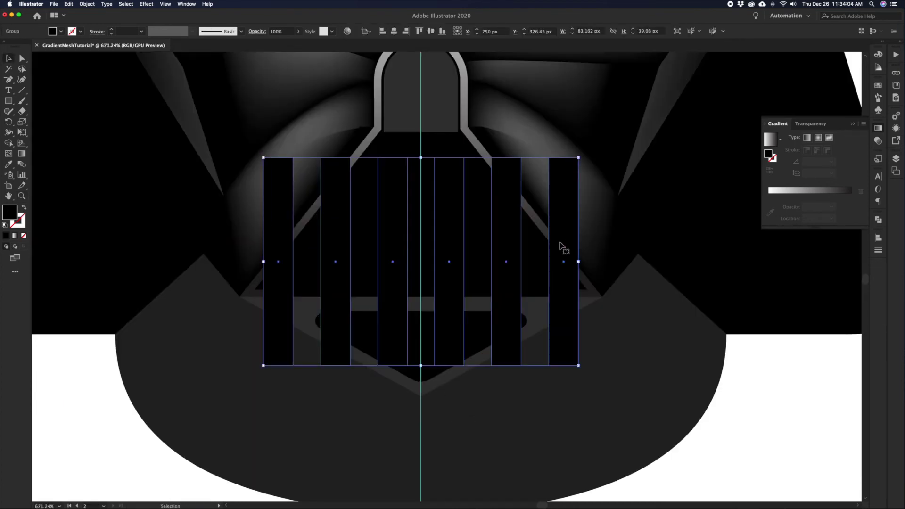
drag(579, 261, 569, 264)
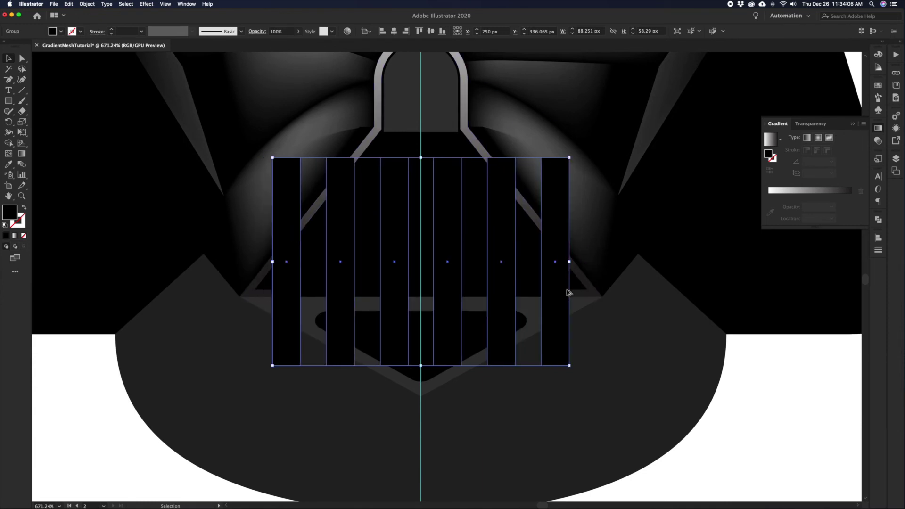
Select the mouth trapezoid together with the bar group and bring up the Pathfinder operations
click(528, 296)
key(super)
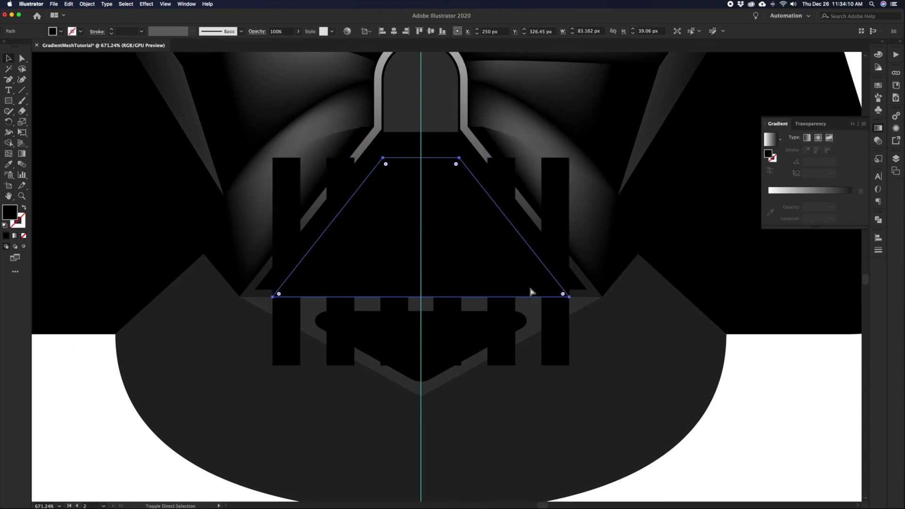
shift+click(513, 319)
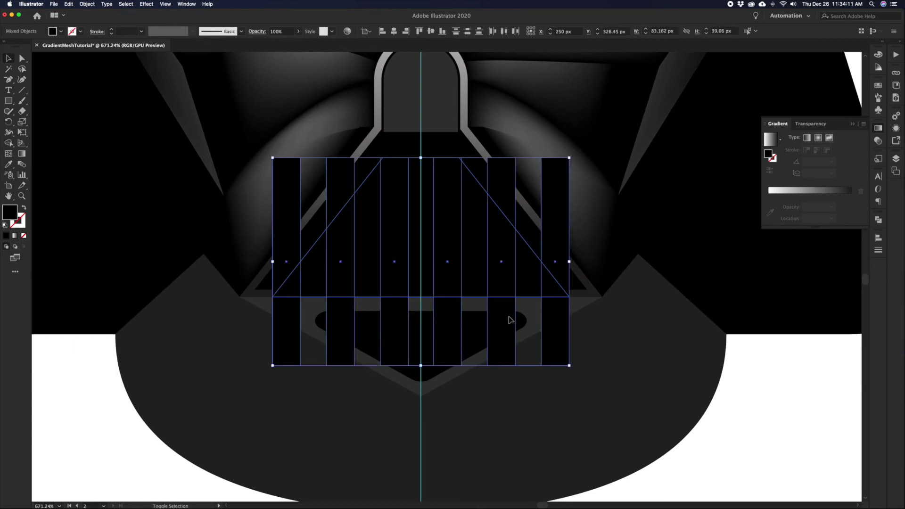
click(879, 220)
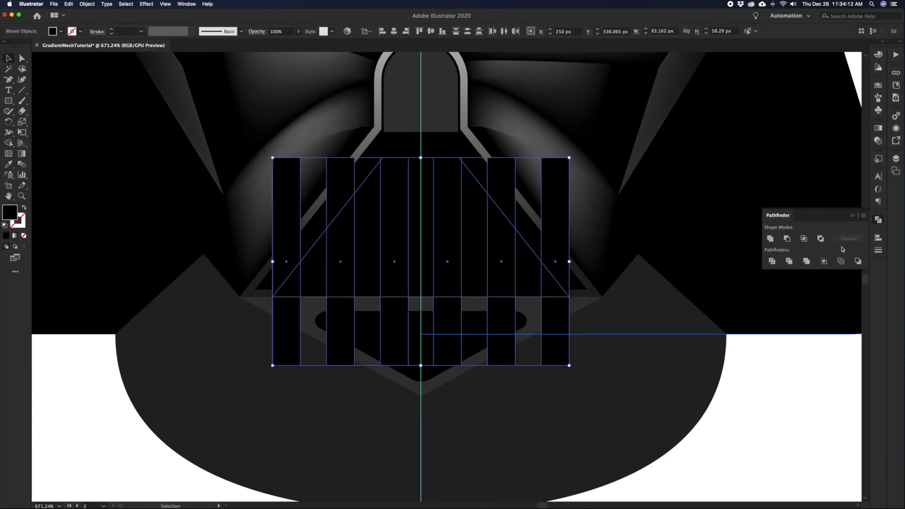
click(786, 239)
key(super+z)
click(804, 239)
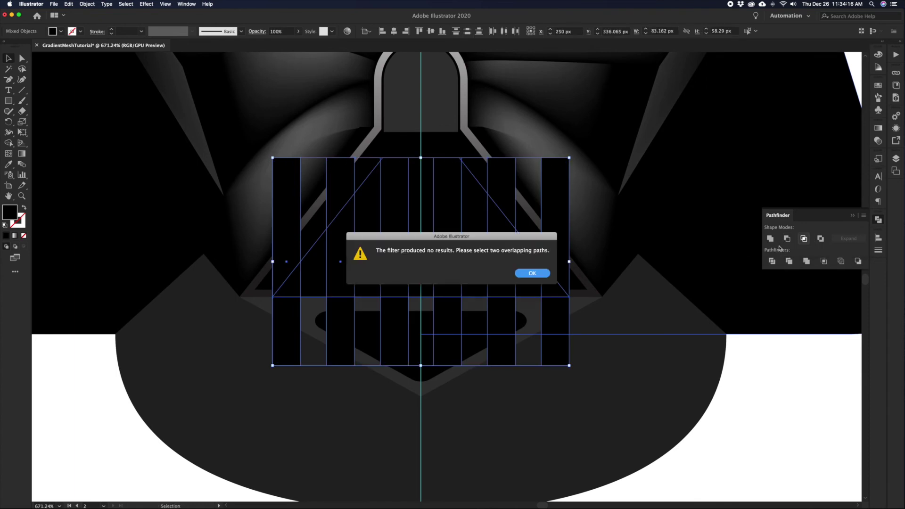
key(Return)
click(820, 238)
key(super+z)
click(790, 261)
key(super+z)
click(807, 262)
key(super+z)
Crop the six bars to the trapezoid's outline with Pathfinder and ungroup the resulting pieces
click(824, 262)
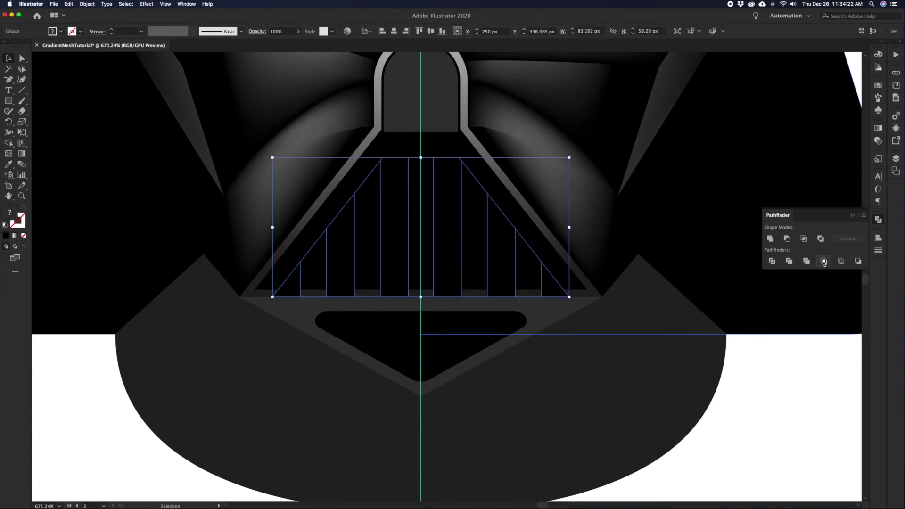
key(z)
alt+click(442, 277)
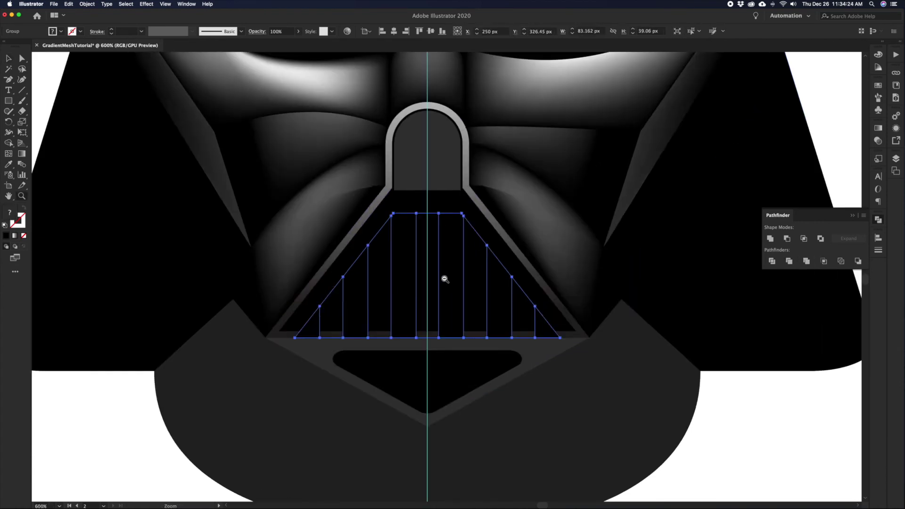
alt+click(455, 291)
alt+click(455, 290)
scroll(470, 289, left, 2)
key(v)
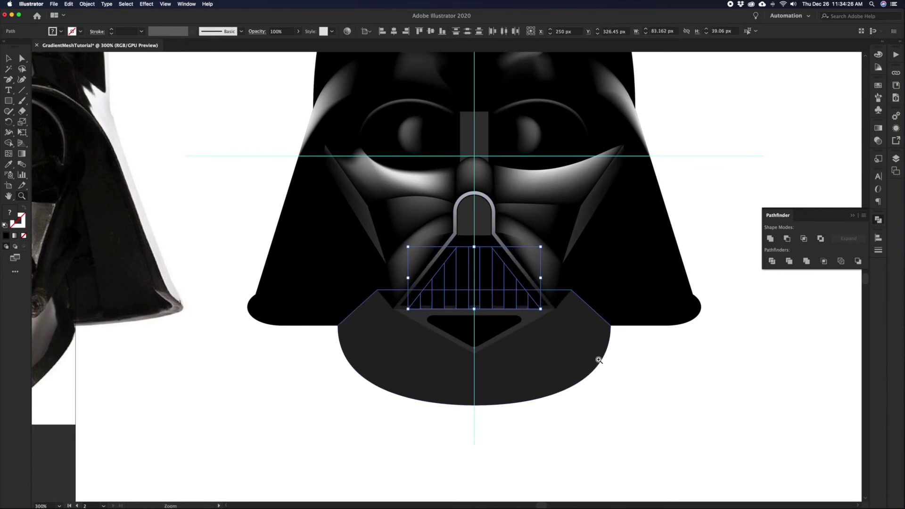
click(623, 374)
Delete the unfilled leftover pieces between the cropped grille bars
click(515, 304)
click(533, 304)
click(490, 301)
click(462, 302)
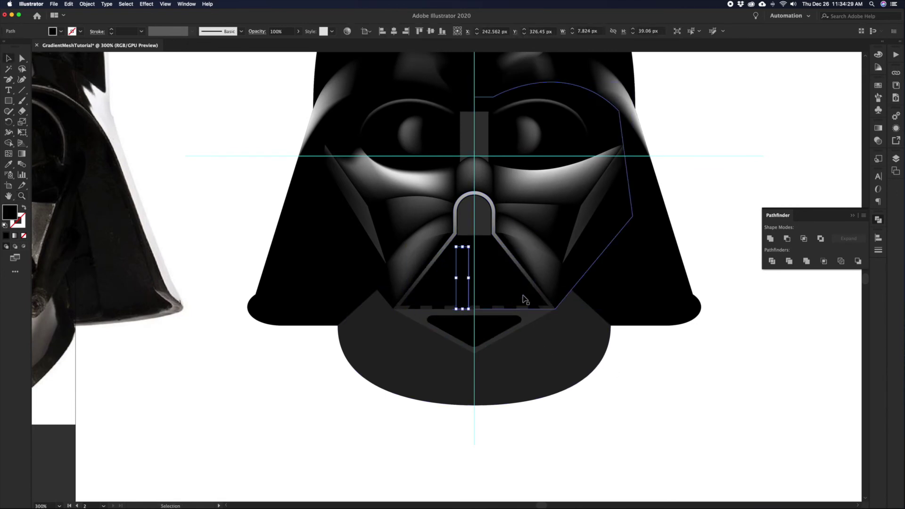
click(536, 288)
click(536, 288)
click(526, 292)
shift+click(508, 283)
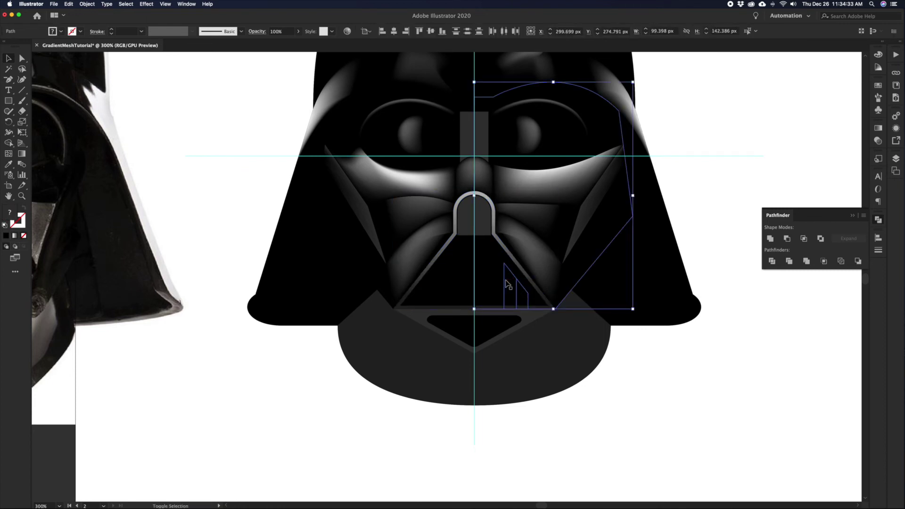
click(537, 301)
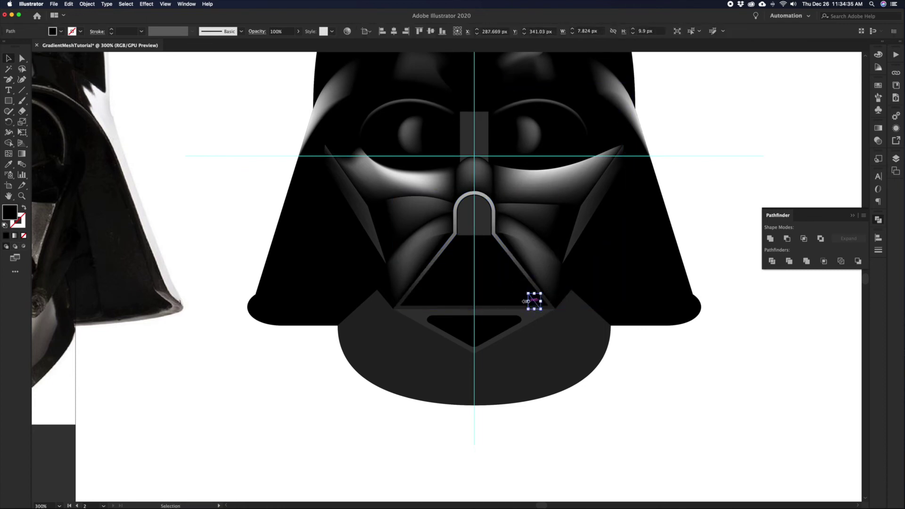
click(524, 288)
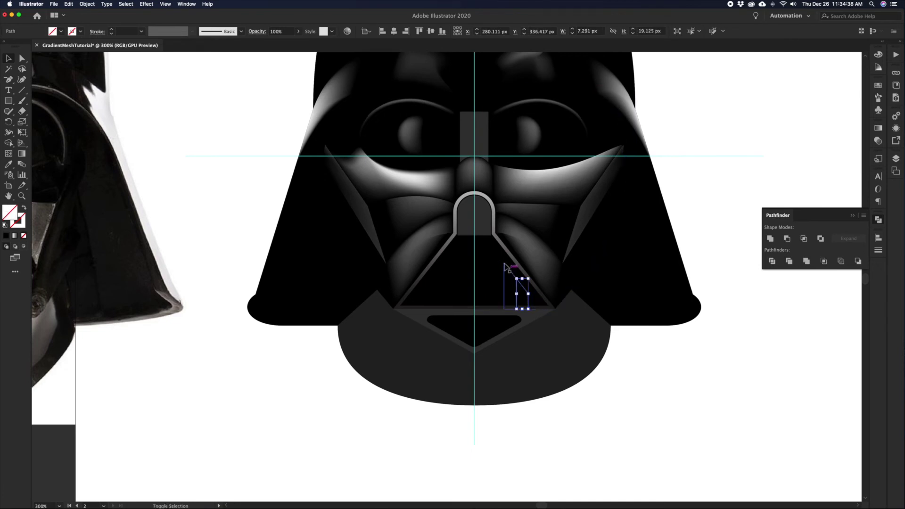
shift+click(500, 256)
shift+click(479, 250)
shift+click(451, 256)
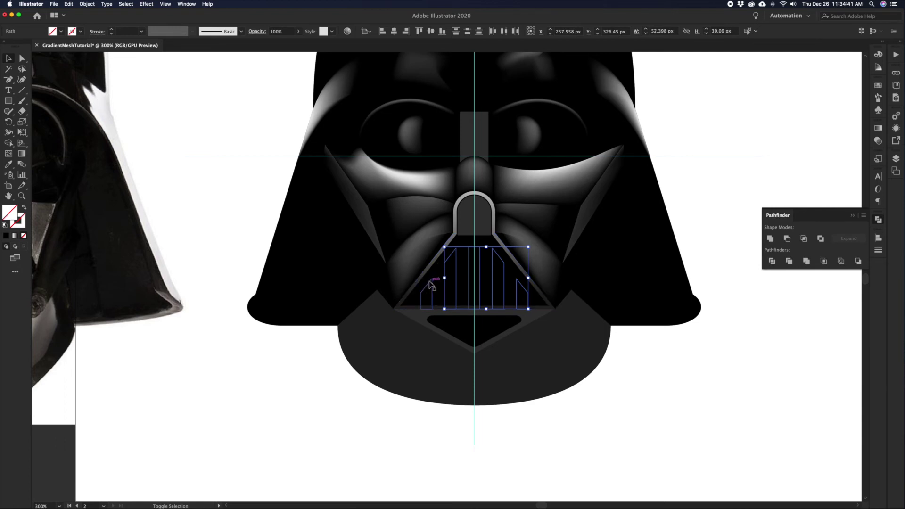
click(469, 296)
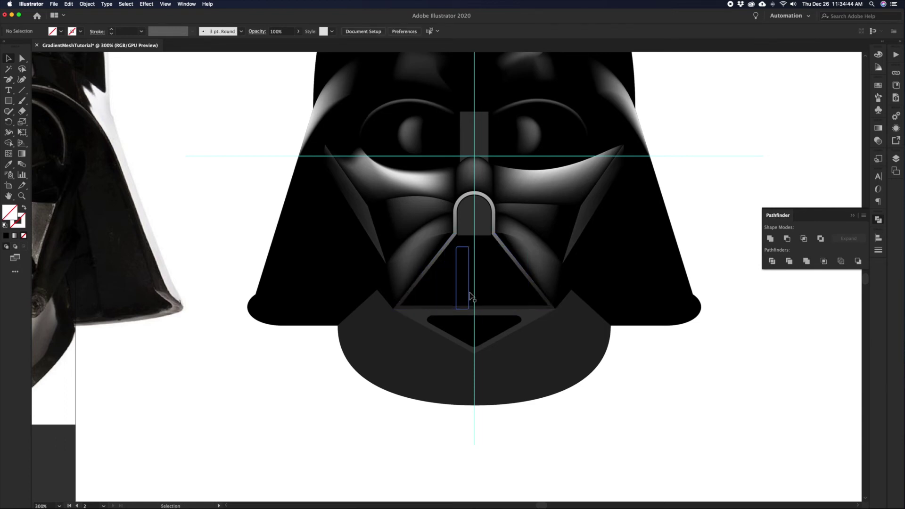
Select all six grille bars and give them a 1 pt white stroke with no fill
click(464, 268)
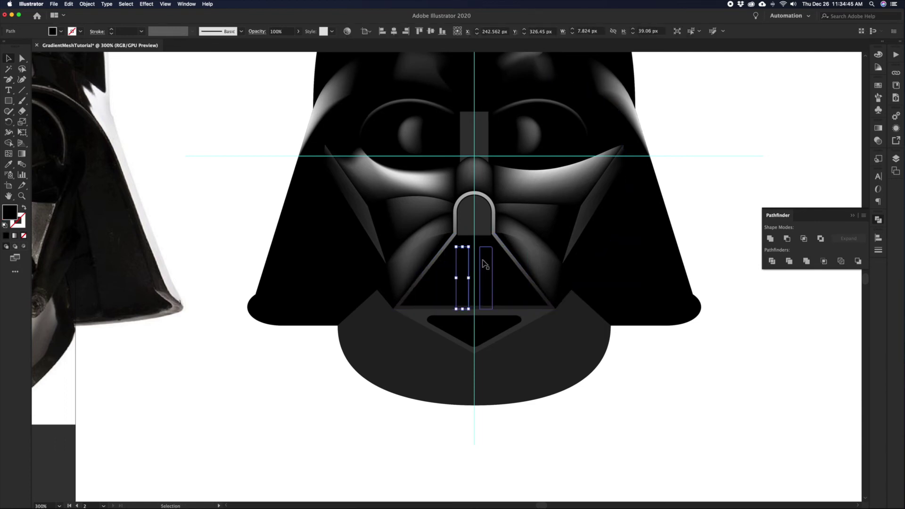
shift+click(483, 260)
shift+click(442, 280)
shift+click(417, 301)
shift+click(511, 283)
shift+click(533, 295)
key(d)
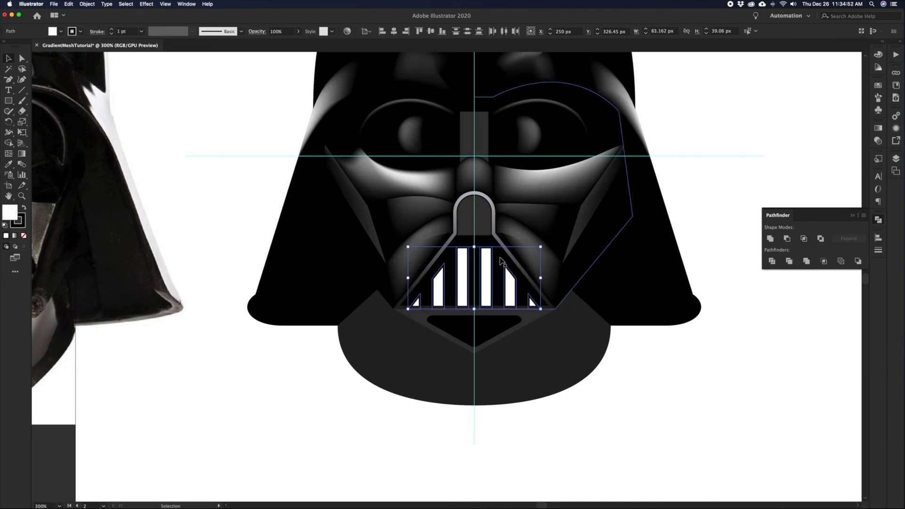
key(shift+x)
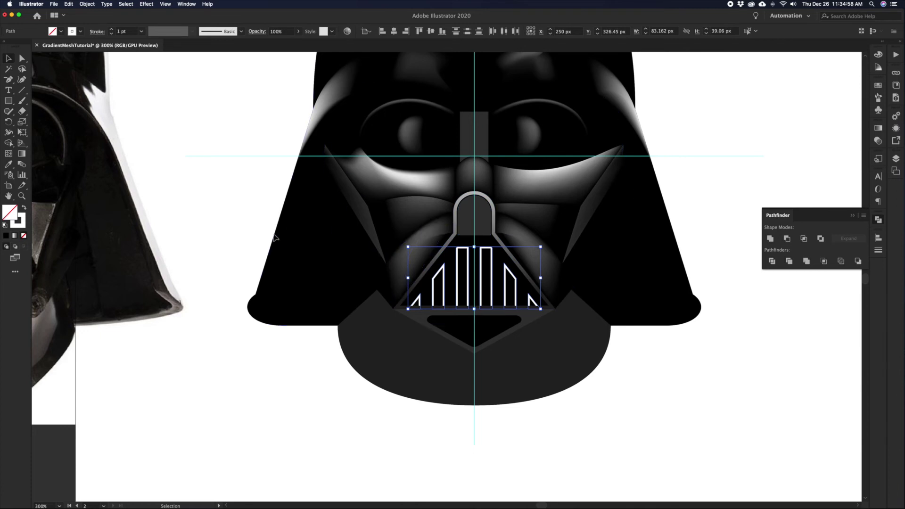
Group the six mouth grille bars and expand their white strokes into filled shapes with Expand Appearance
click(881, 251)
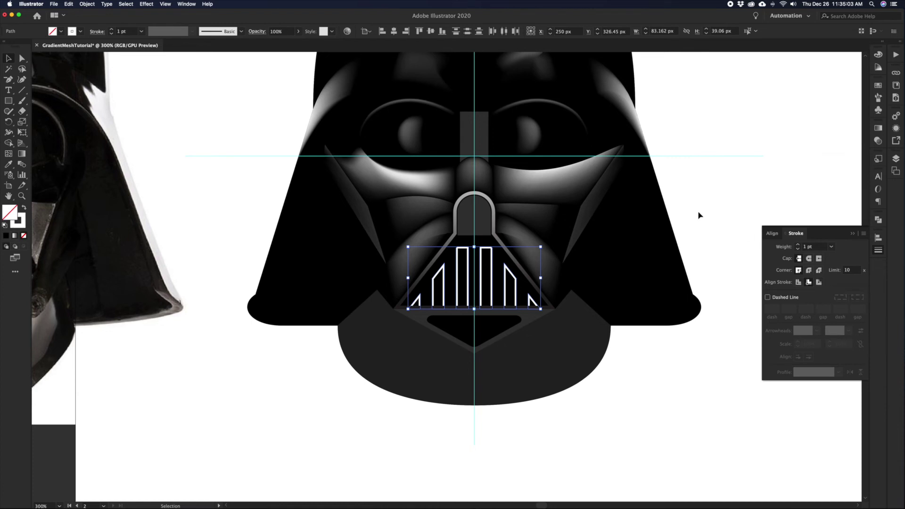
key(super+g)
click(89, 4)
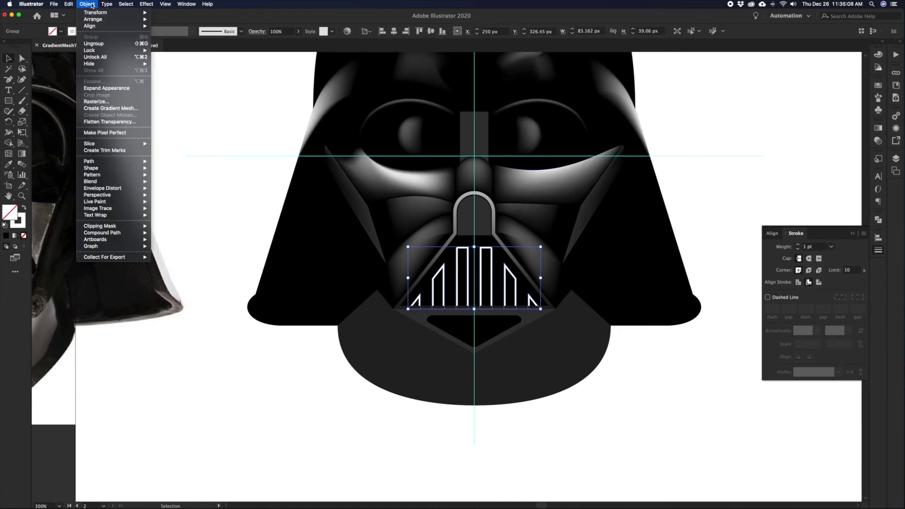
click(118, 88)
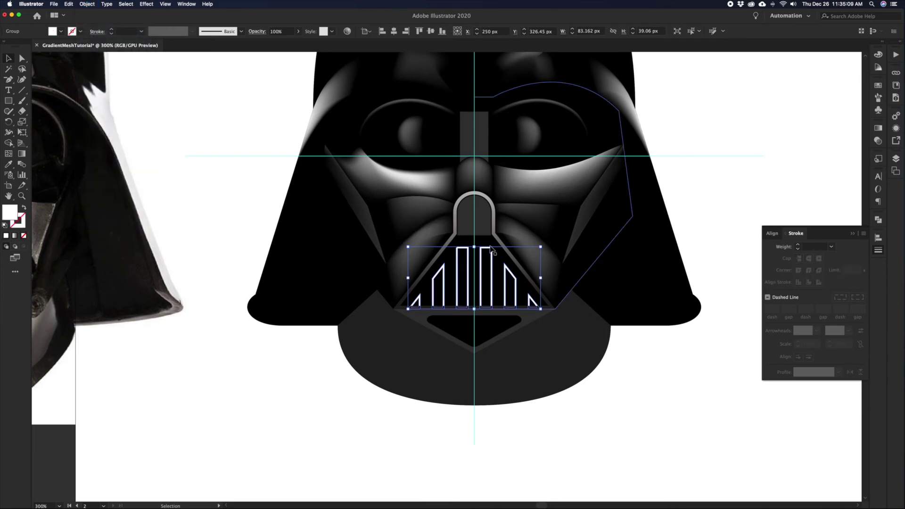
Fill the expanded grille bars with the mouth frame's gradient, running from light above the grille to dark at its base
key(i)
click(456, 237)
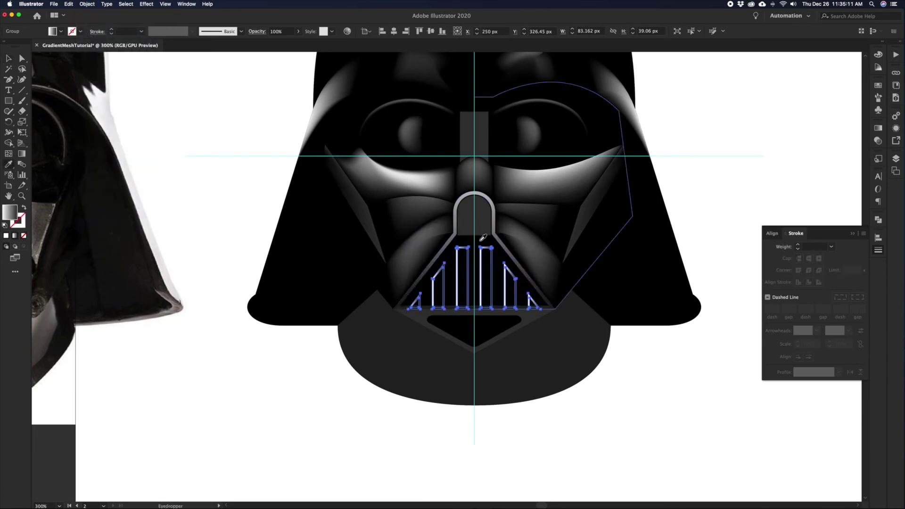
key(g)
drag(474, 219, 472, 301)
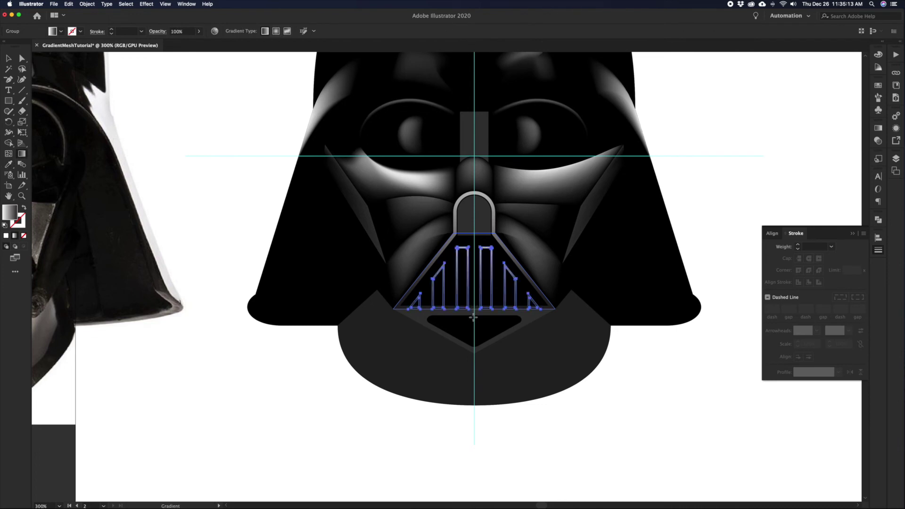
key(v)
click(554, 419)
click(560, 372)
alt+super+click(456, 271)
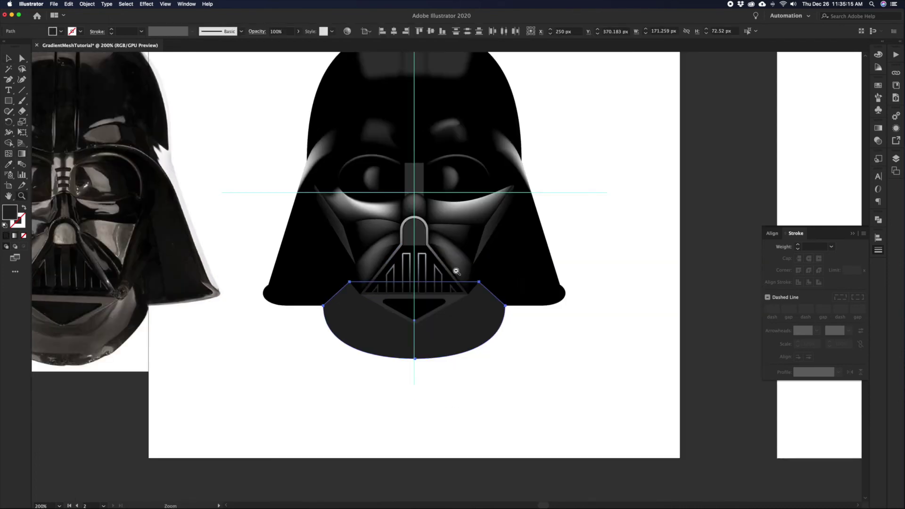
drag(406, 277, 440, 288)
click(450, 283)
click(452, 237)
drag(450, 231, 449, 236)
key(super+z)
key(super+z)
key(super+z)
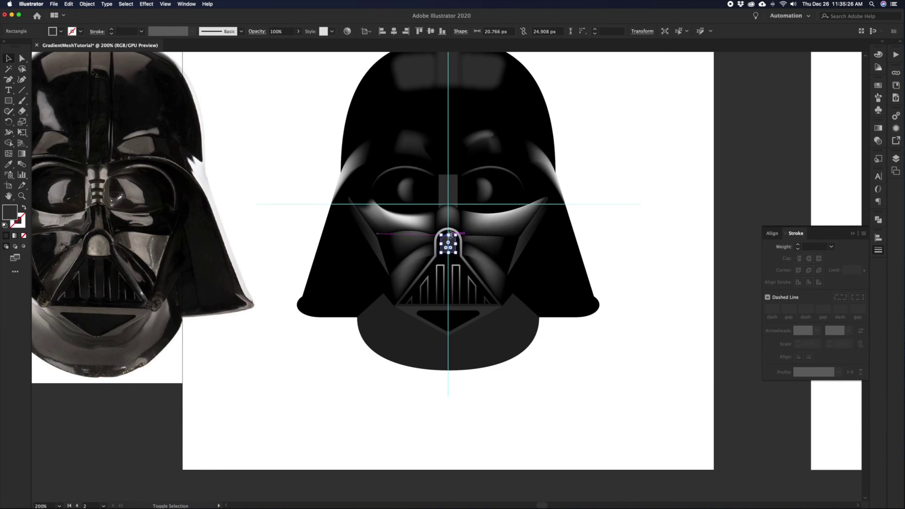
Draw dark grey circles about 11 px in diameter at both lower corners of the mouth grille
click(595, 203)
drag(595, 203, 635, 224)
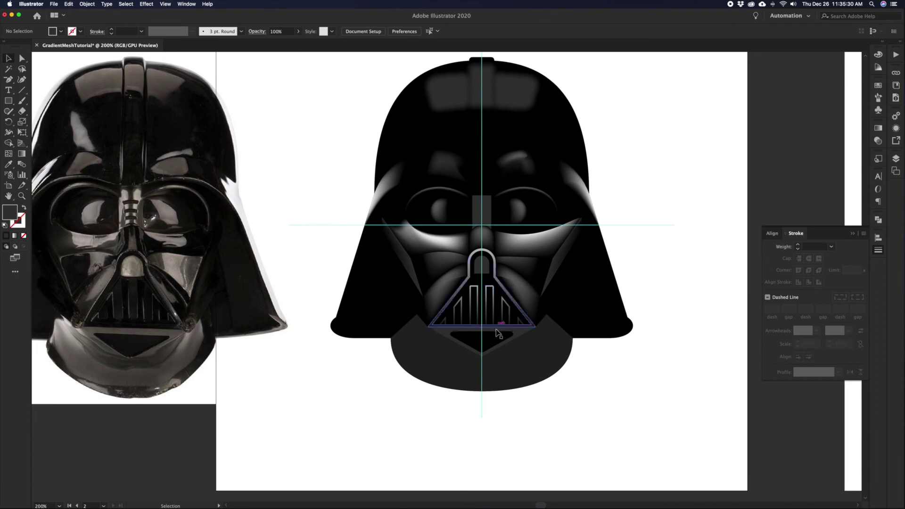
scroll(584, 375, up, 1)
scroll(624, 378, left, 2)
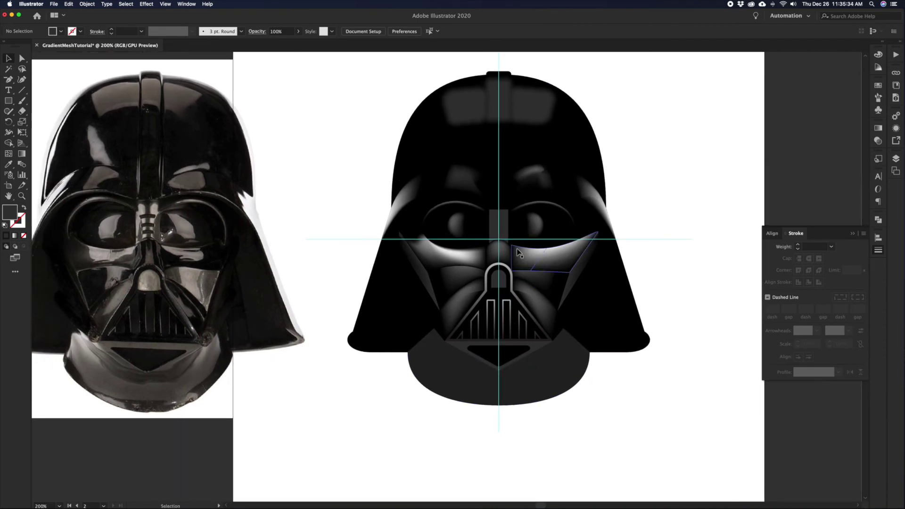
key(a)
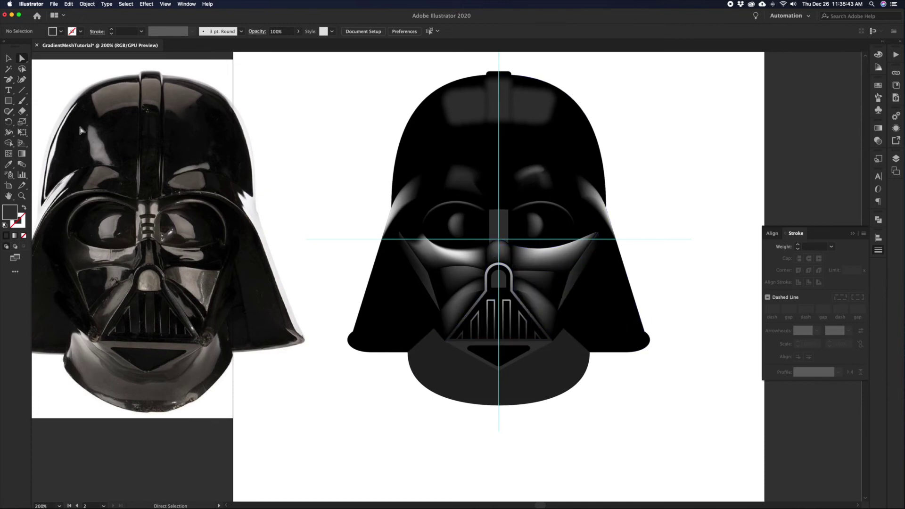
drag(7, 103, 42, 122)
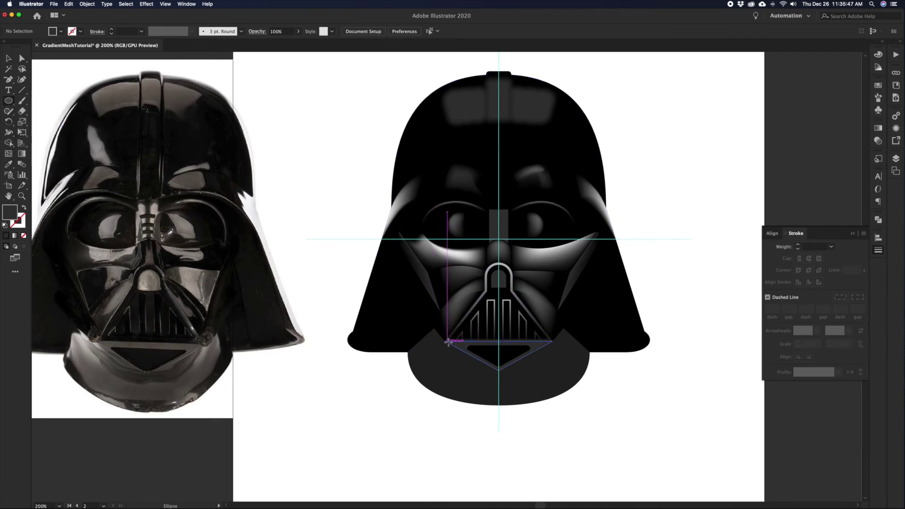
mouse_move(443, 339)
mouse_down()
mouse_move(432, 328)
mouse_move(557, 334)
mouse_up()
key(v)
click(457, 424)
Move the lower corner anchor of the face base's left half horizontally outward, so black lies behind the left circle
key(a)
scroll(529, 404, up, 1)
scroll(530, 403, left, 1)
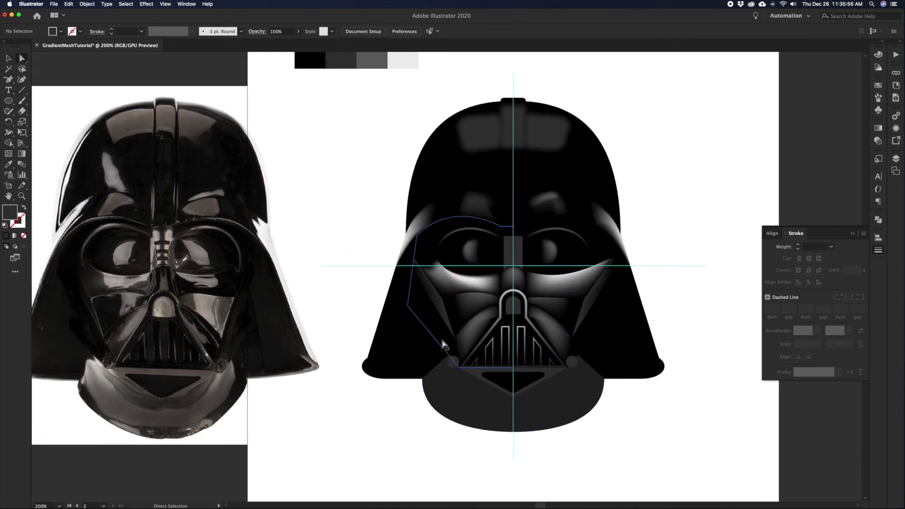
click(457, 368)
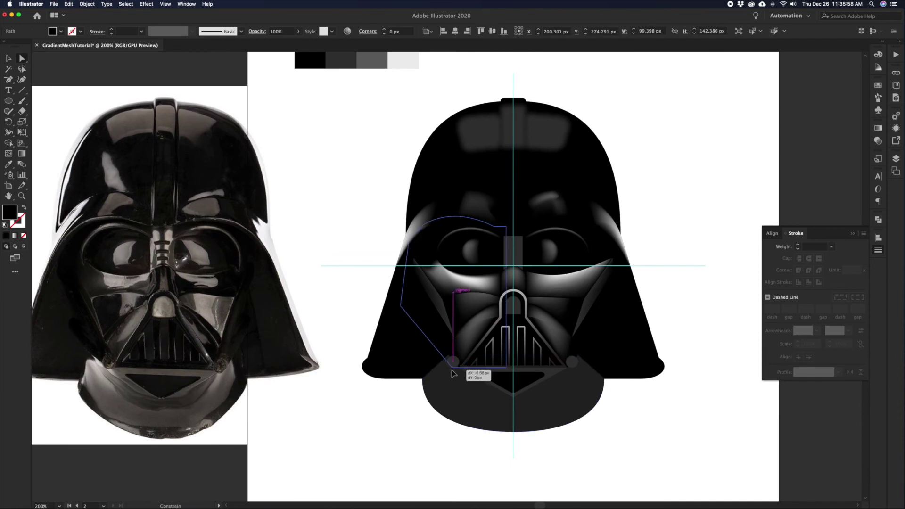
drag(460, 368, 451, 368)
key(v)
click(458, 443)
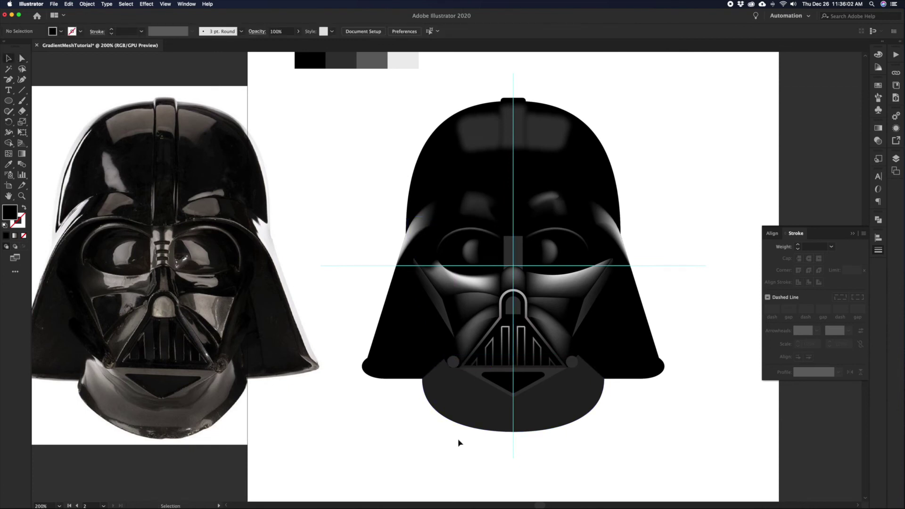
Move the lower corner anchor of the face base's right half outward behind the right circle, matching the left side
key(a)
click(574, 363)
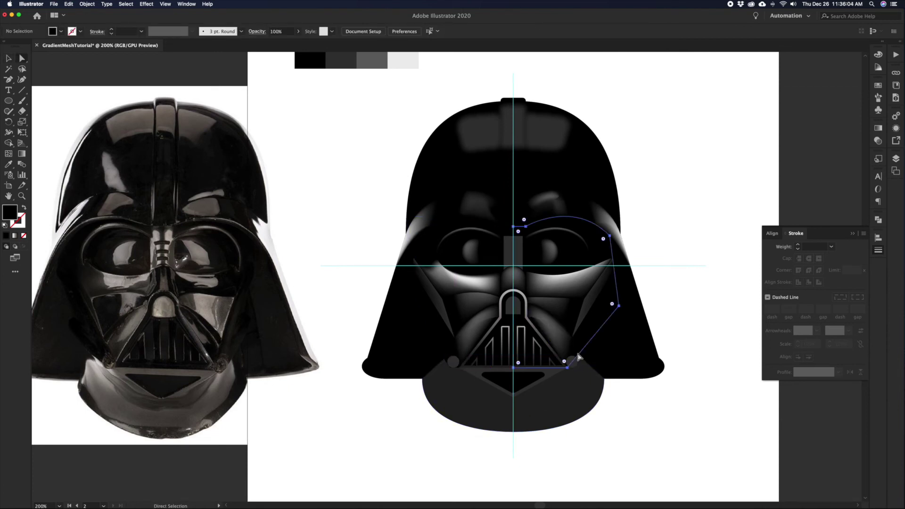
mouse_move(570, 370)
mouse_down()
mouse_move(583, 369)
mouse_move(576, 369)
mouse_up()
key(v)
click(639, 410)
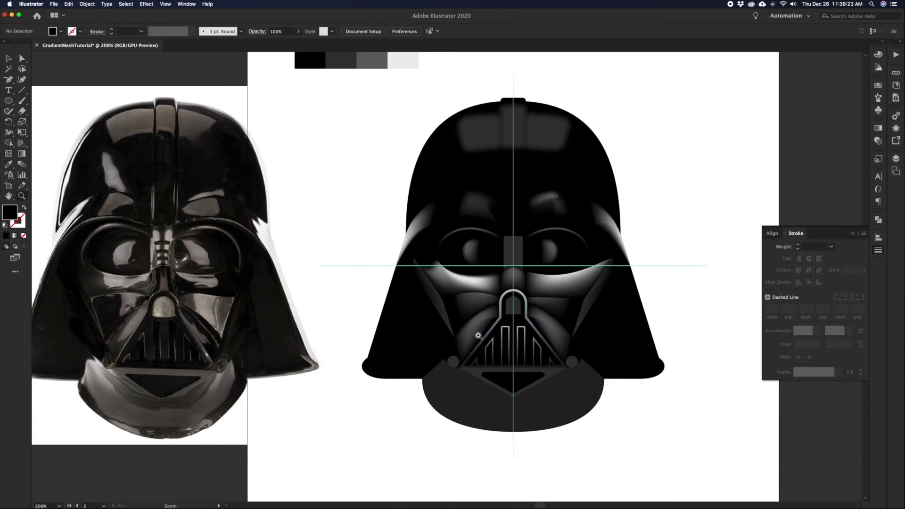
Try to shade the left mouth-corner circle by adding a black mesh point on its lower-right edge
scroll(457, 368, up, 5)
drag(461, 303, 397, 286)
click(411, 253)
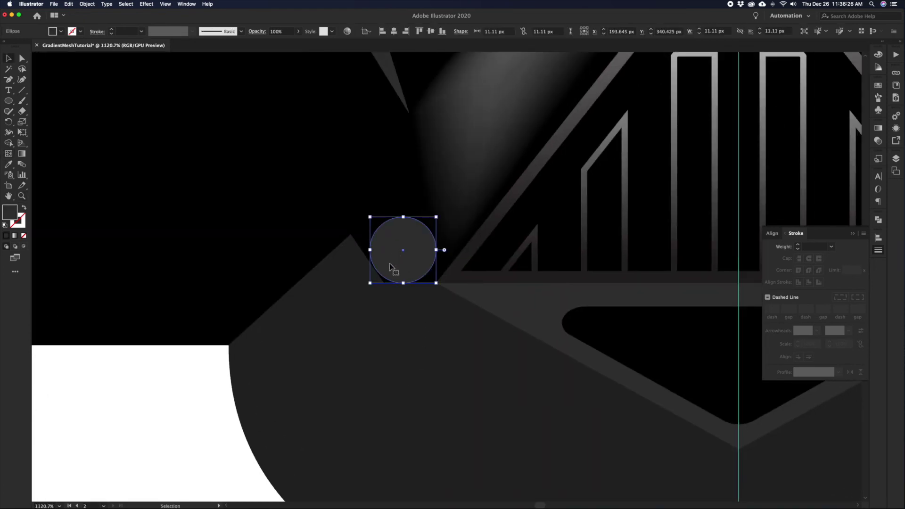
key(a)
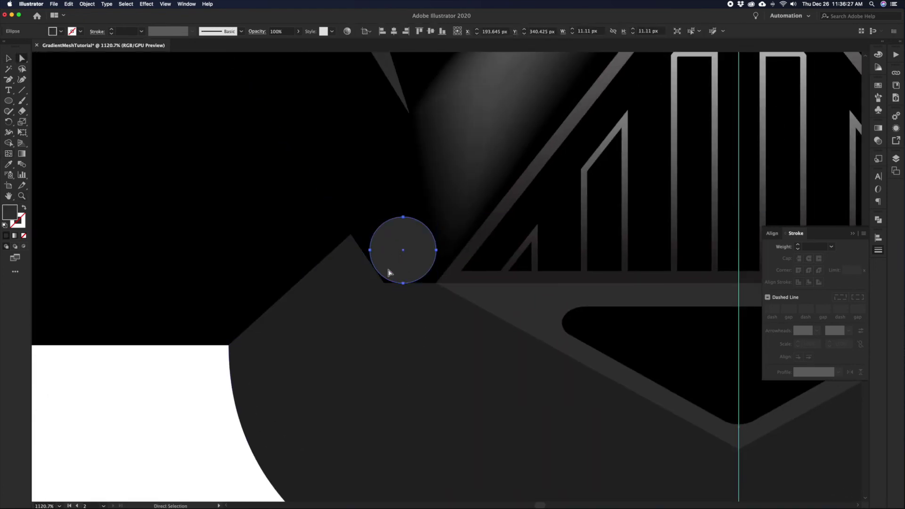
key(super+shift+a)
key(u)
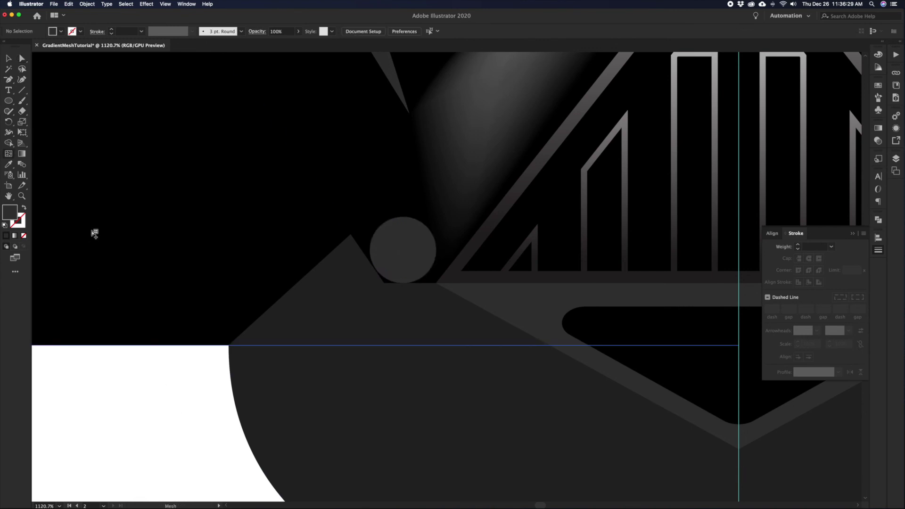
key(i)
click(98, 237)
key(v)
click(10, 157)
click(426, 276)
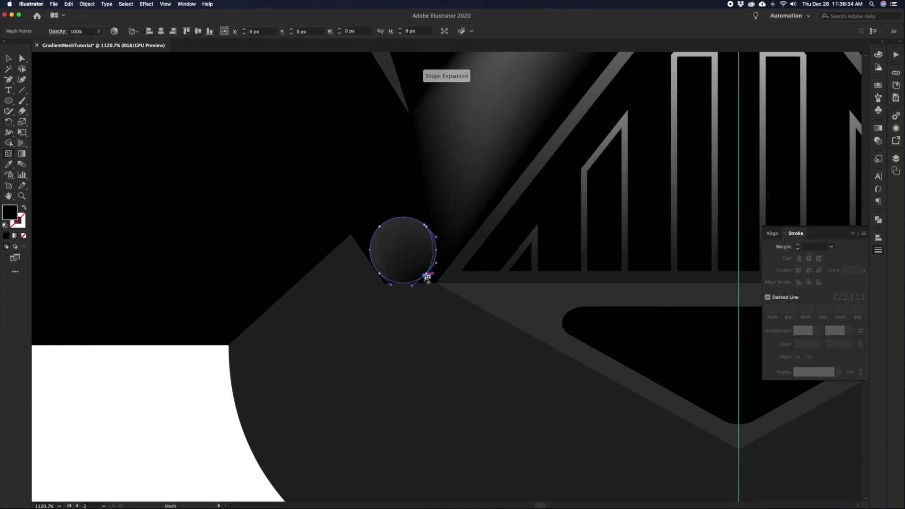
key(v)
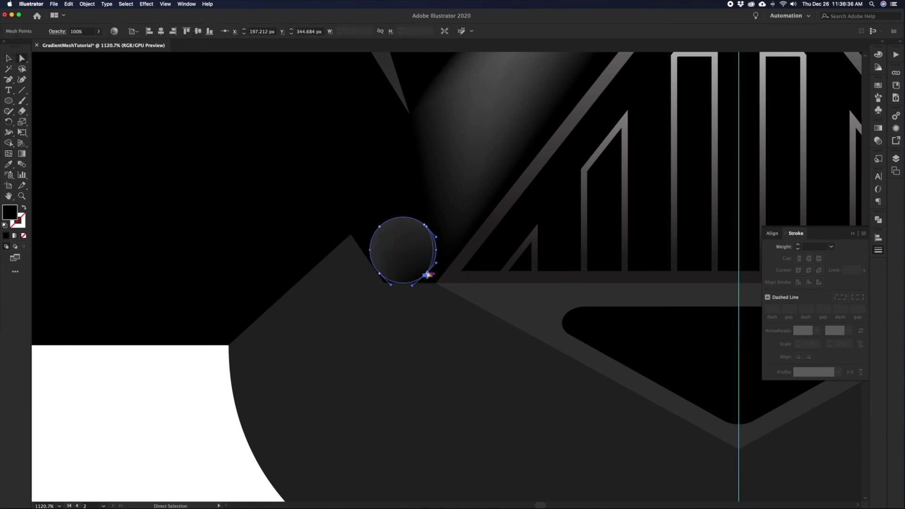
key(super+shift+a)
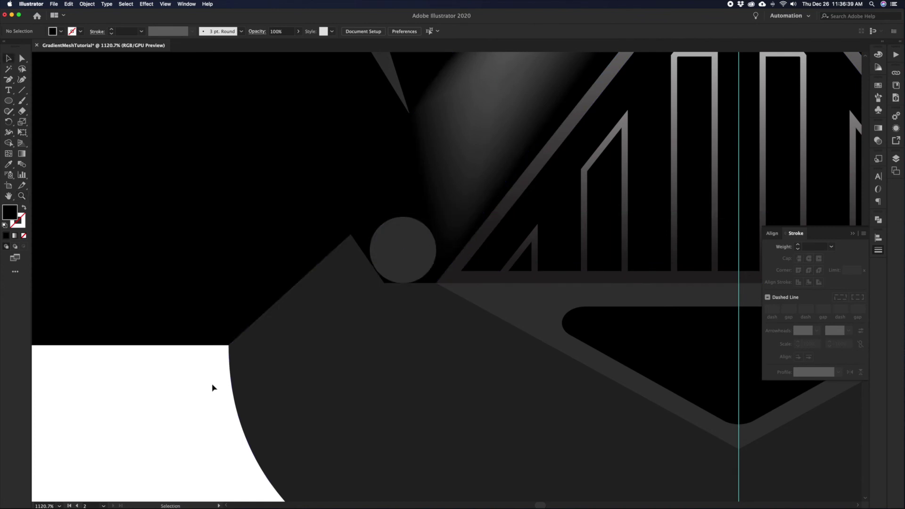
Make a 7.88 px copy of the left mouth-corner circle inside its bottom edge and rotate both circles 45° counterclockwise
click(395, 251)
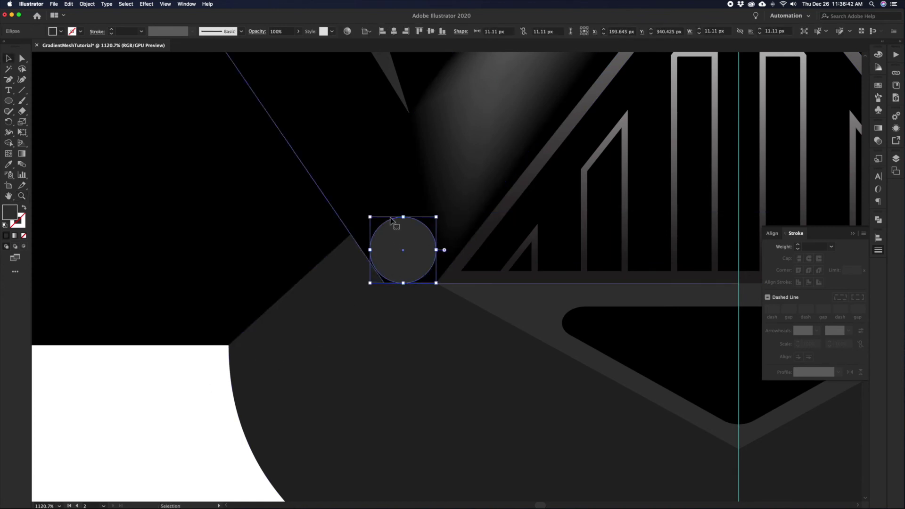
mouse_move(370, 216)
mouse_down()
mouse_move(388, 241)
mouse_move(370, 217)
mouse_up()
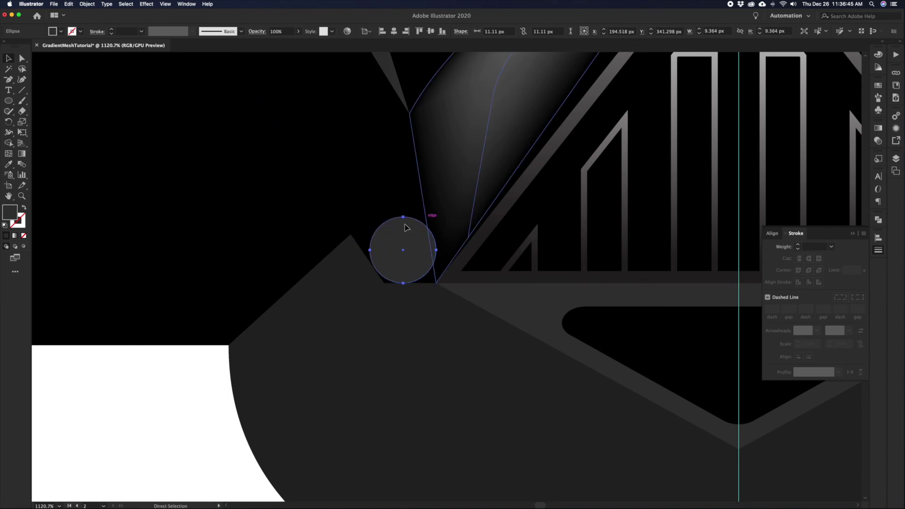
drag(405, 216, 404, 236)
shift+click(416, 222)
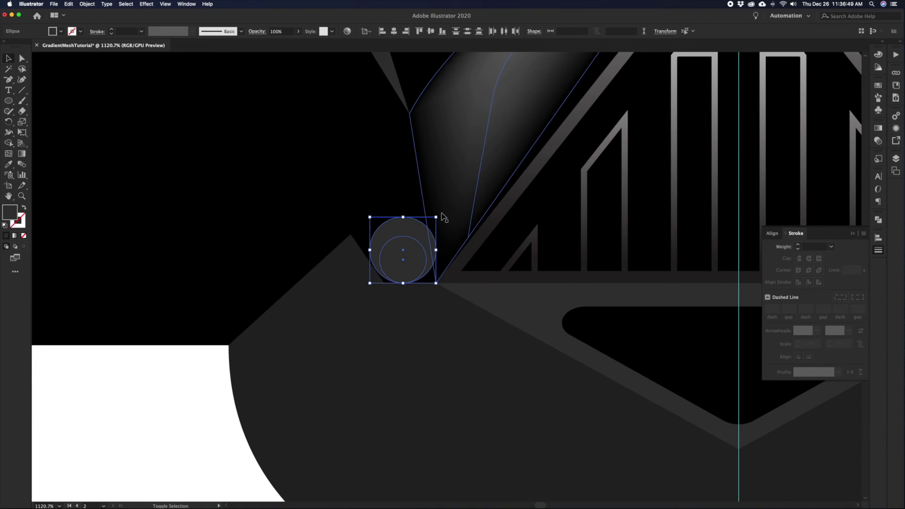
drag(439, 214, 415, 209)
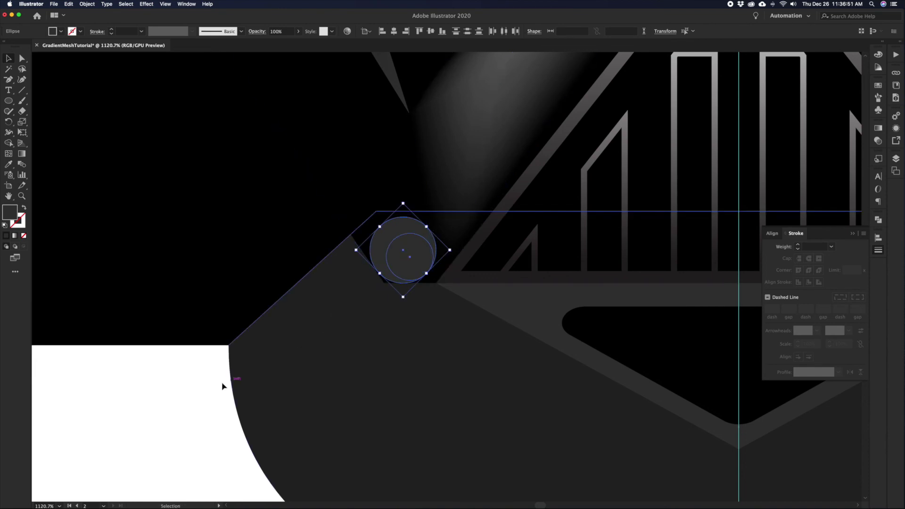
click(184, 391)
Try to fill the smaller inner circle with the mouth frame's white-to-black gradient
click(406, 255)
key(i)
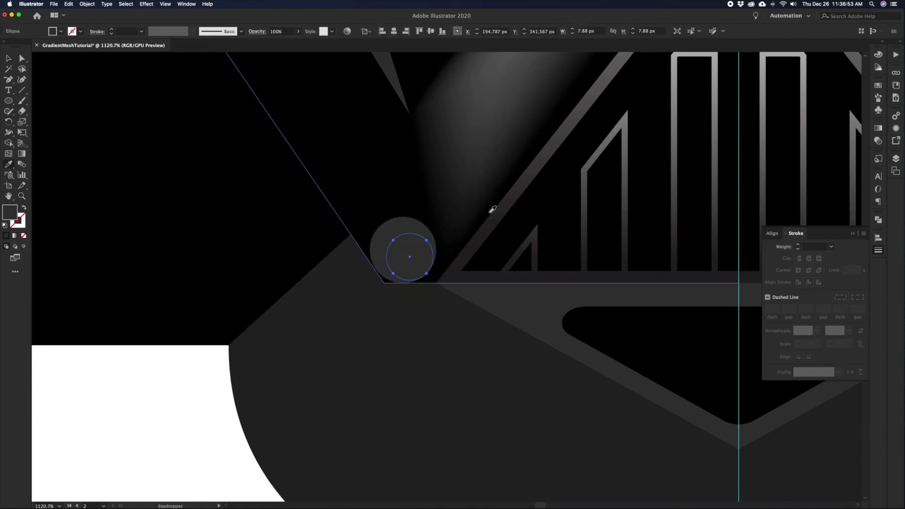
click(502, 209)
click(442, 234)
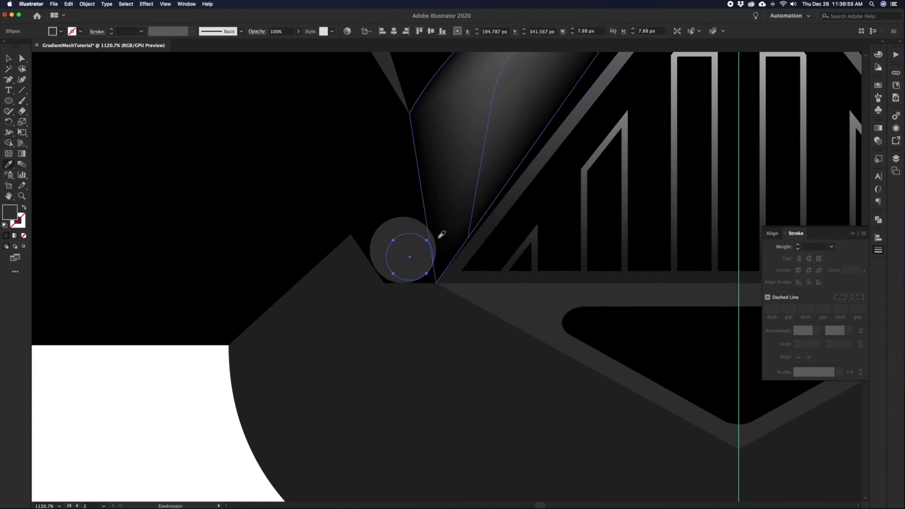
key(v)
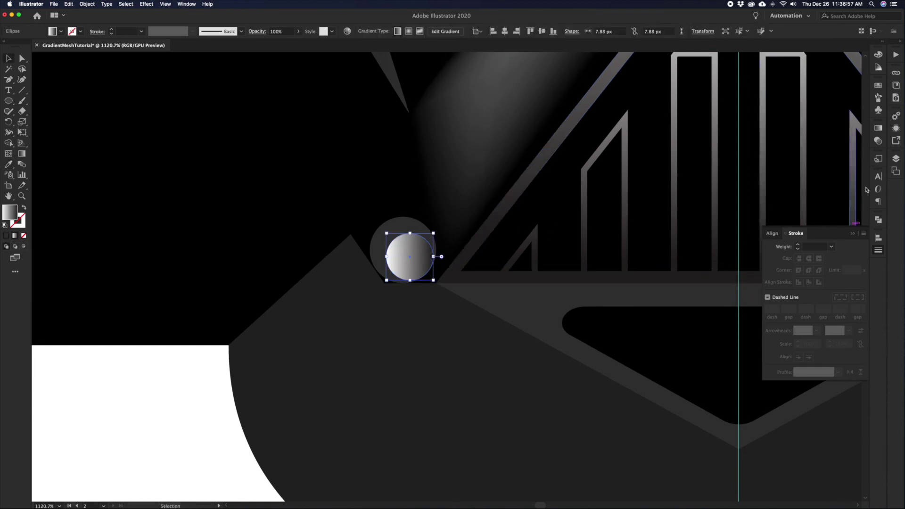
click(878, 127)
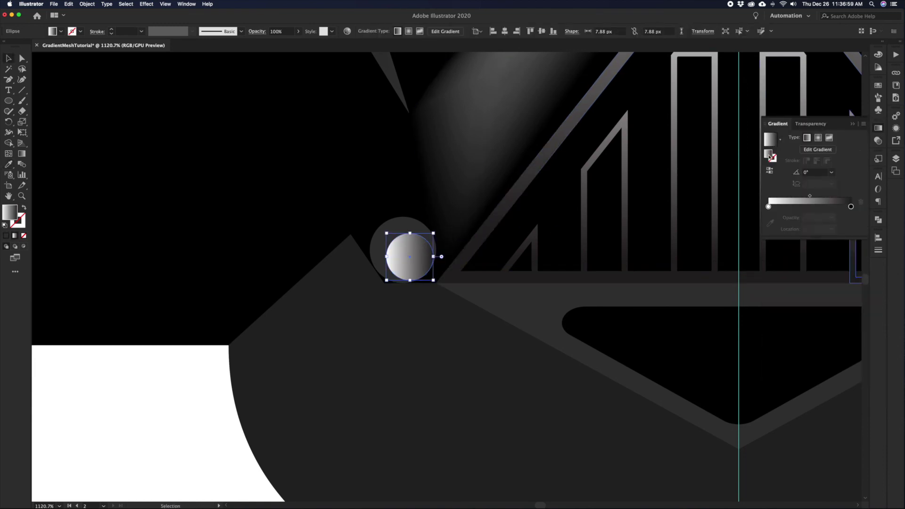
key(Delete)
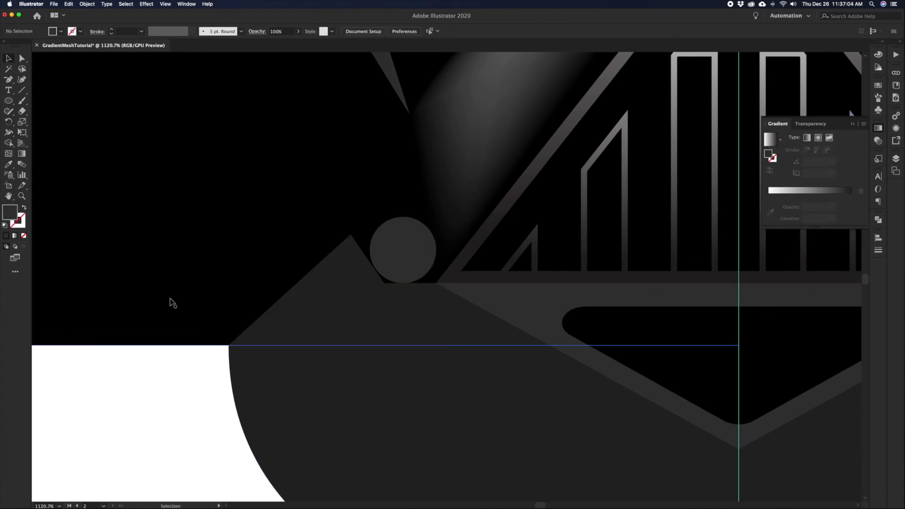
Try to add a black mesh point on the lower-right edge of the smaller inner circle
click(137, 249)
key(v)
click(8, 154)
click(427, 274)
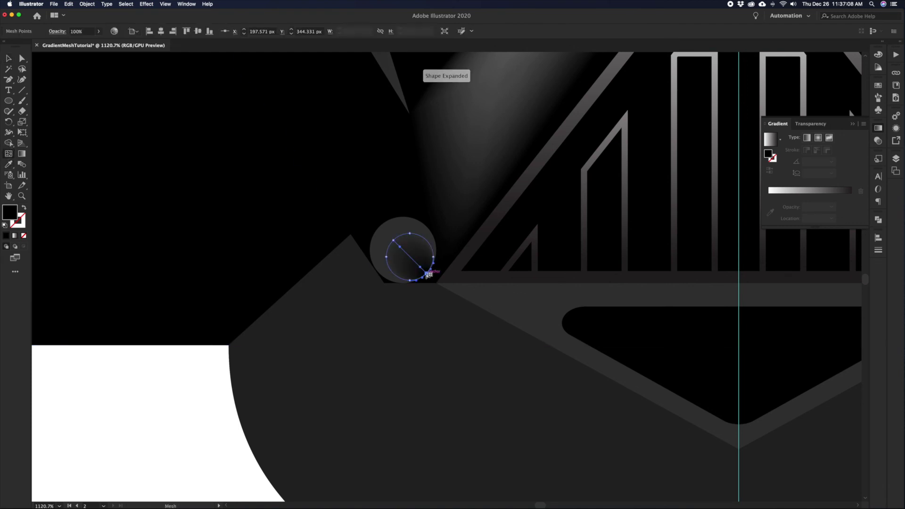
click(198, 402)
key(a)
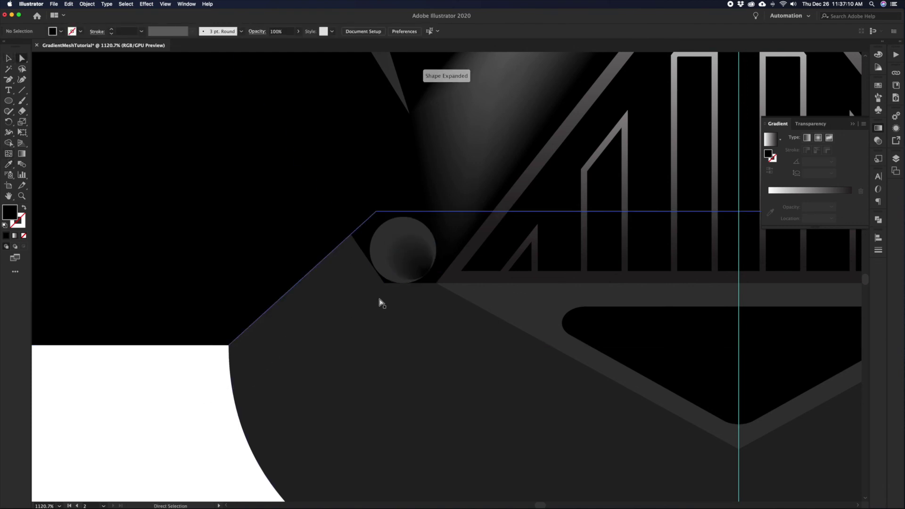
Try to pull the inner circle's black mesh point to the centre of the outer circle
click(427, 274)
drag(426, 273, 402, 252)
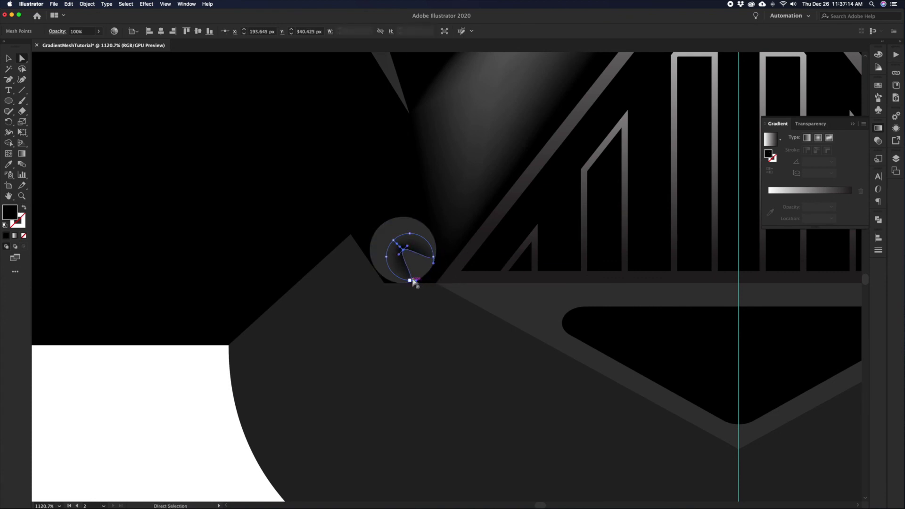
key(v)
click(197, 400)
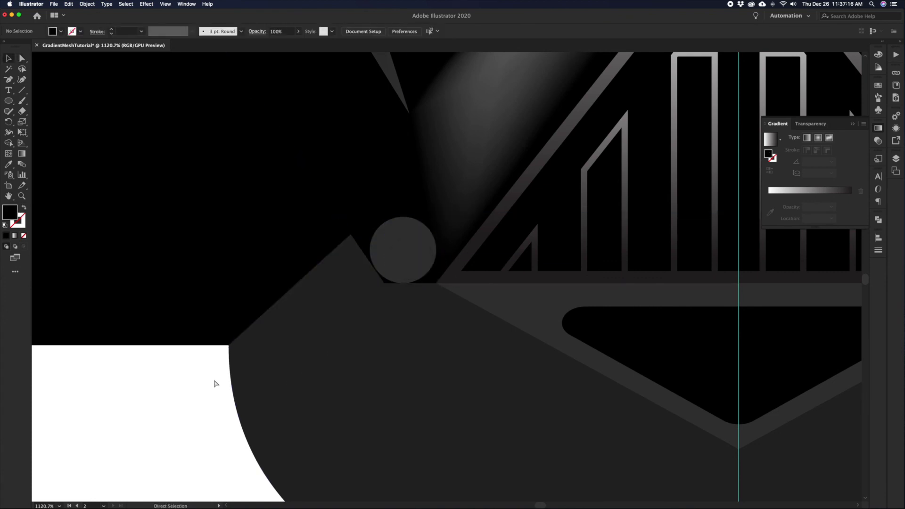
Fill the small inner circle at the left mouth corner with the linear white-to-black gradient and recolour its white stop black
click(409, 262)
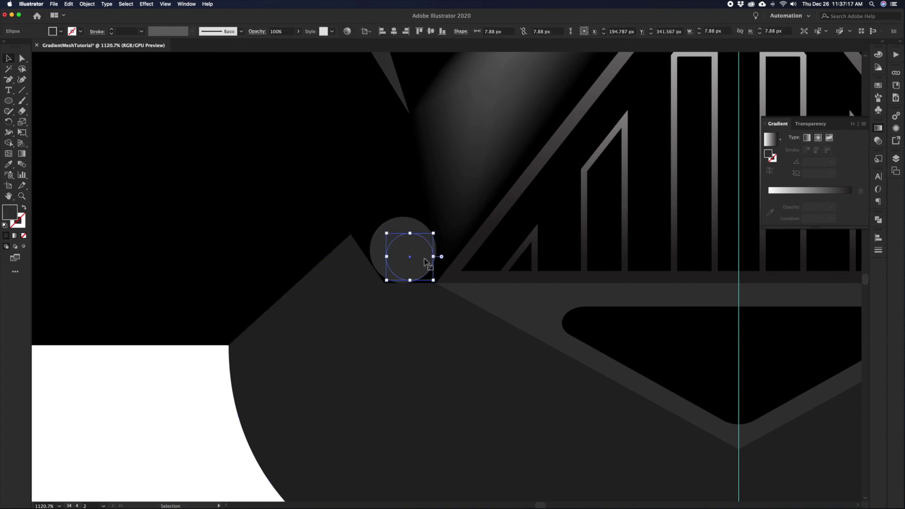
click(769, 139)
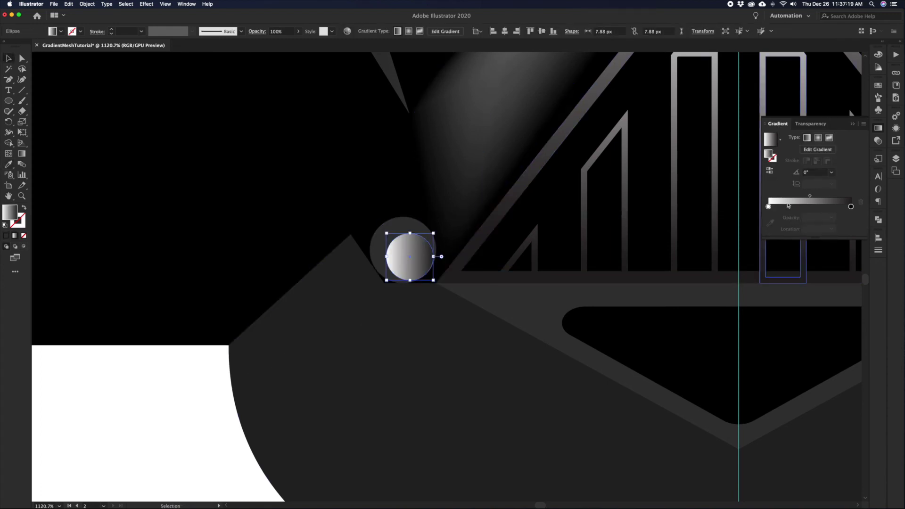
click(769, 207)
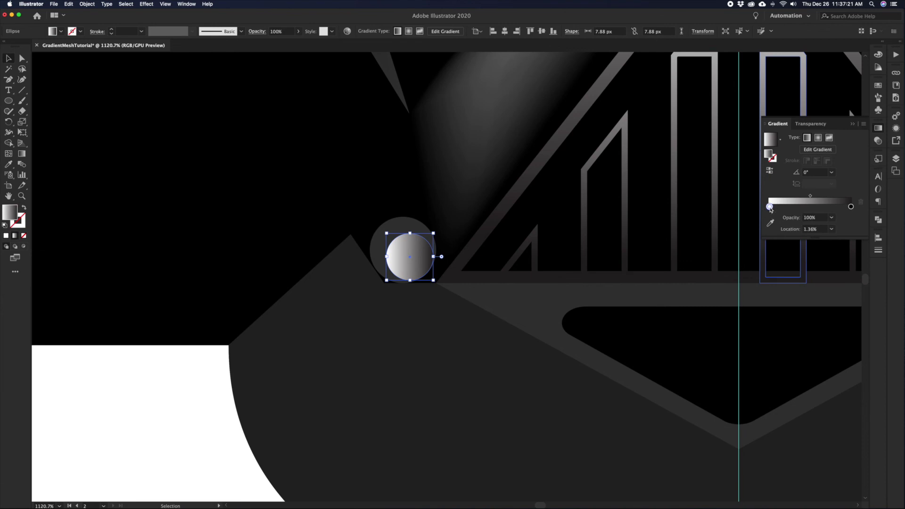
double_click(769, 207)
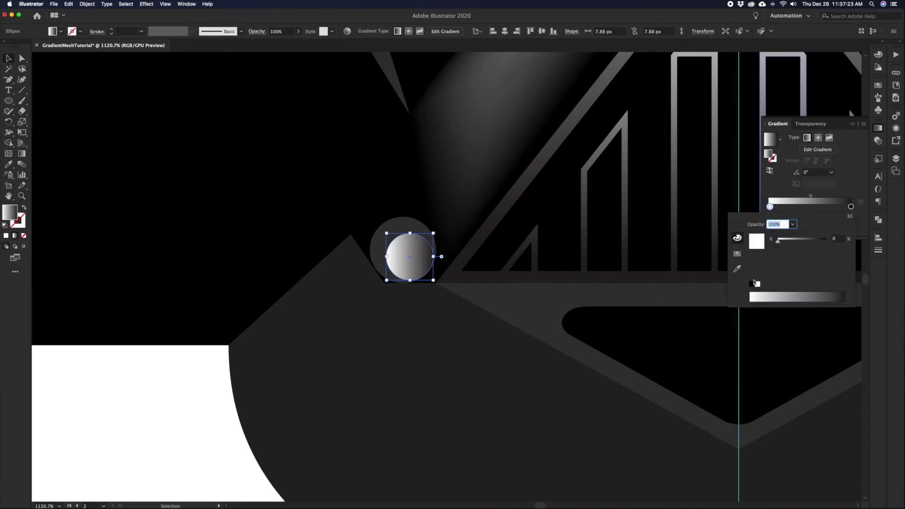
click(752, 285)
key(Escape)
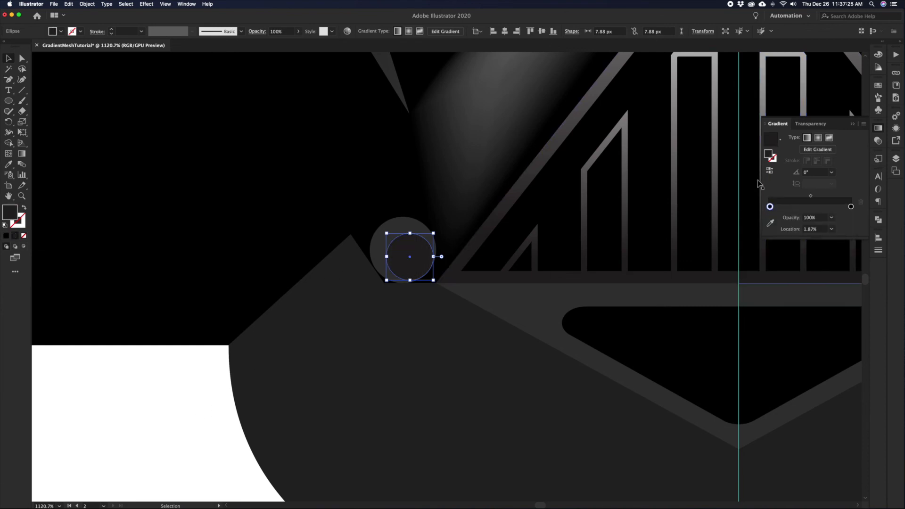
Place the inner circle gradient's first stop at 0% and switch its colour to RGB black (000000)
drag(769, 207, 767, 207)
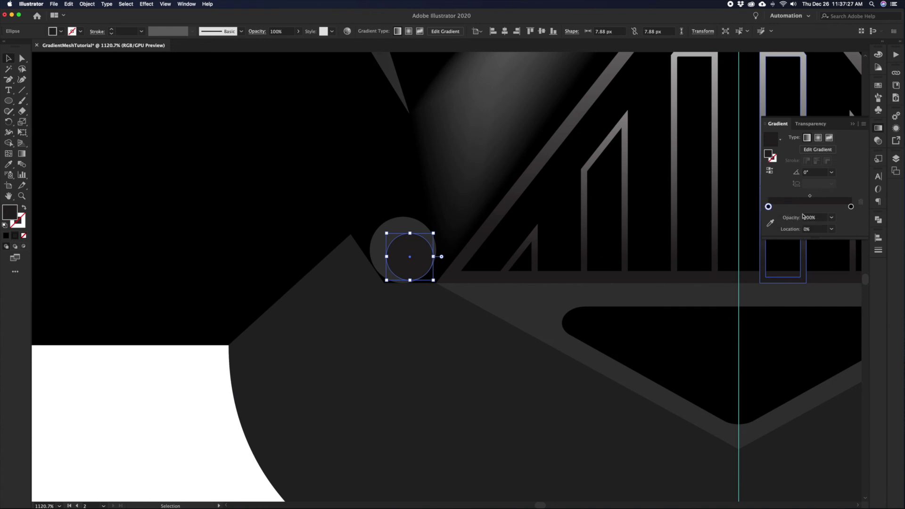
double_click(768, 207)
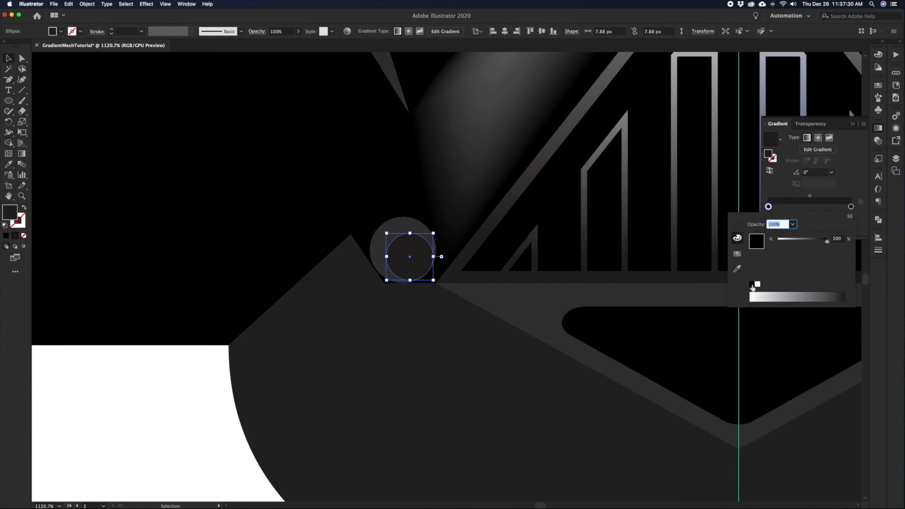
click(849, 216)
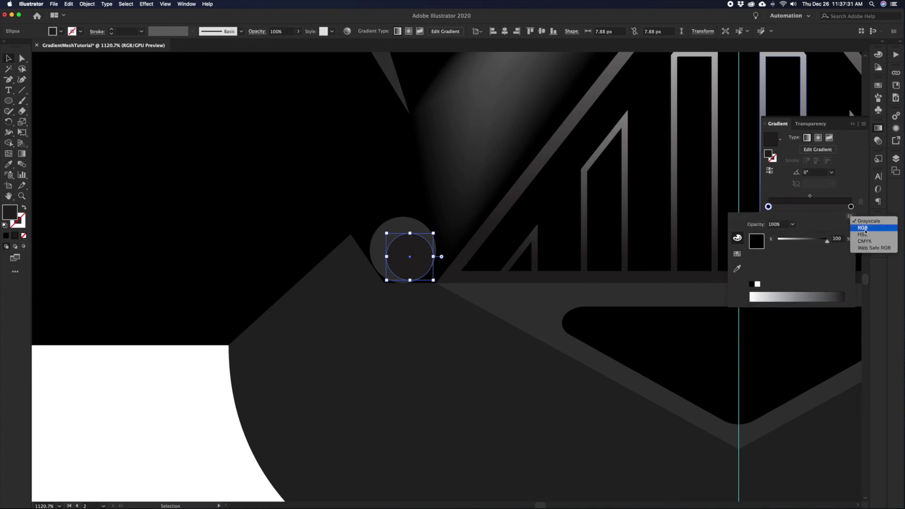
click(862, 229)
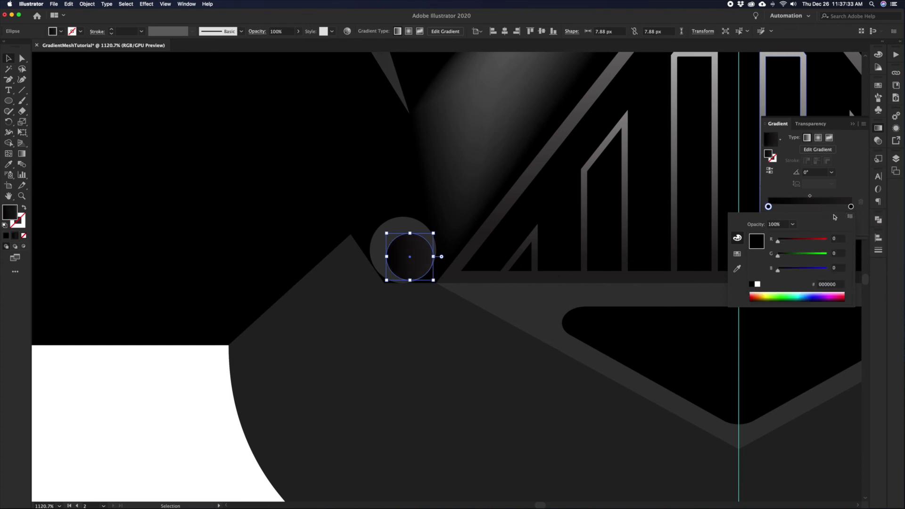
Convert the inner circle gradient's end stop from grayscale to RGB black
click(852, 208)
double_click(851, 207)
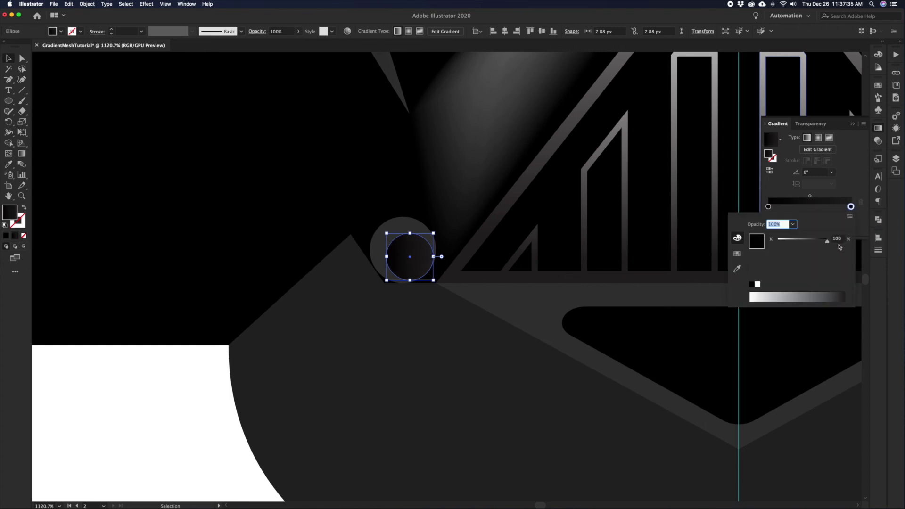
click(849, 216)
click(863, 229)
click(148, 409)
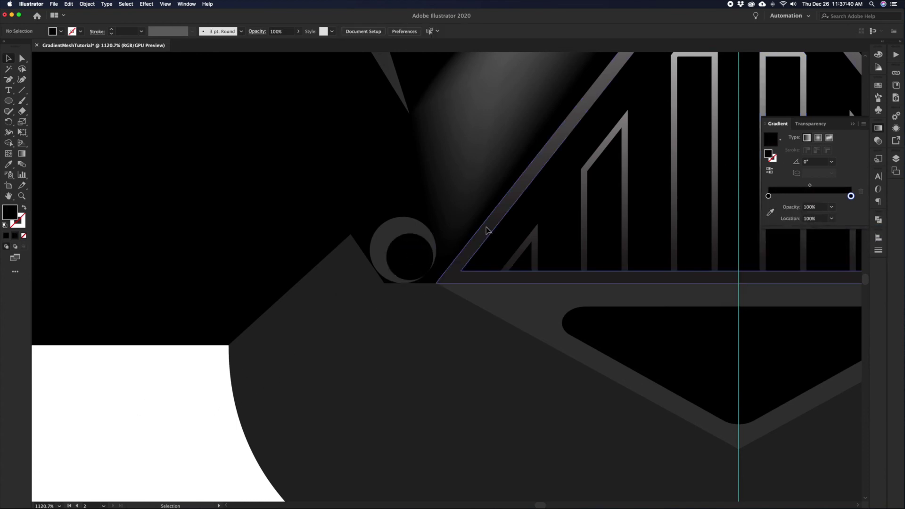
Select the mouth frame together with the grille bars and convert their gradients' black end stop to RGB 000000
click(485, 228)
shift+click(539, 240)
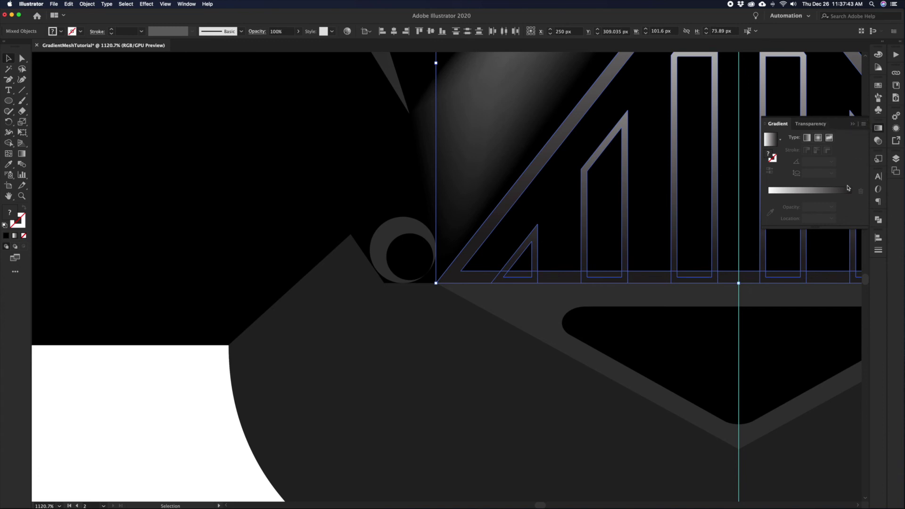
click(772, 148)
click(650, 290)
click(650, 279)
drag(651, 278, 648, 233)
key(super+z)
shift+click(625, 237)
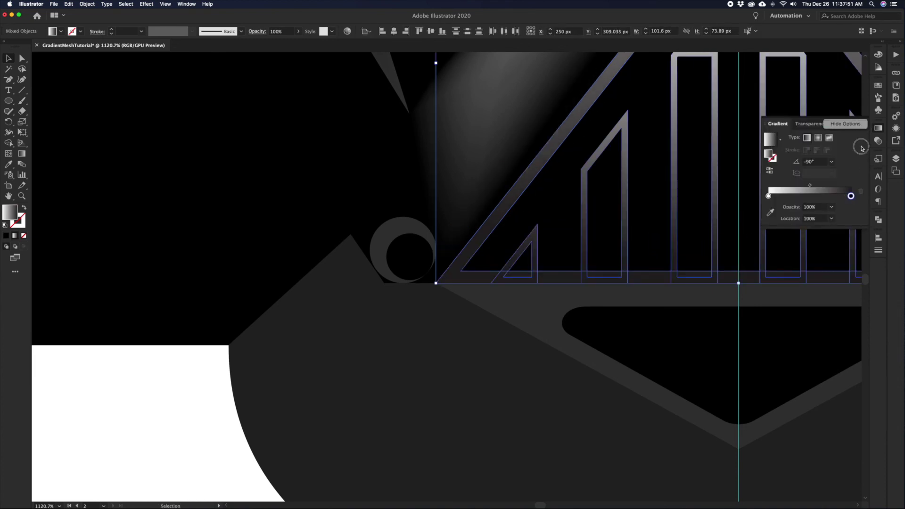
double_click(851, 197)
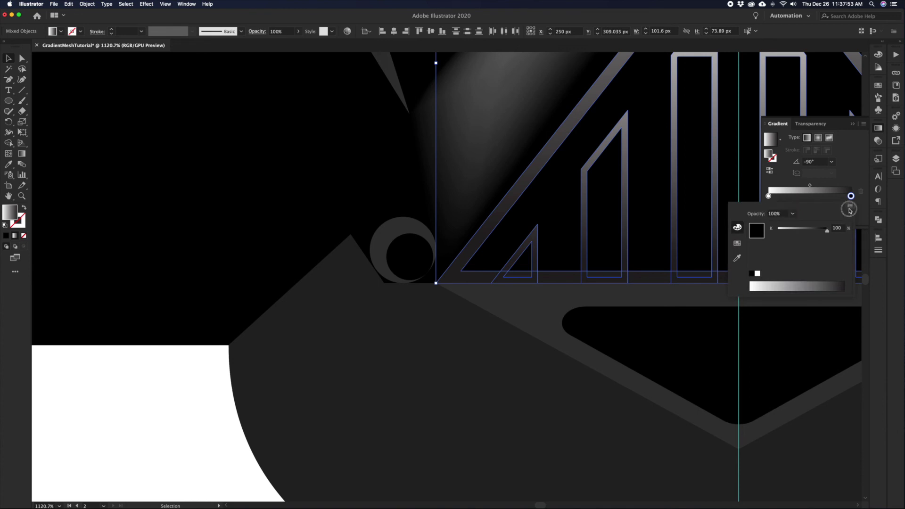
click(849, 206)
click(862, 217)
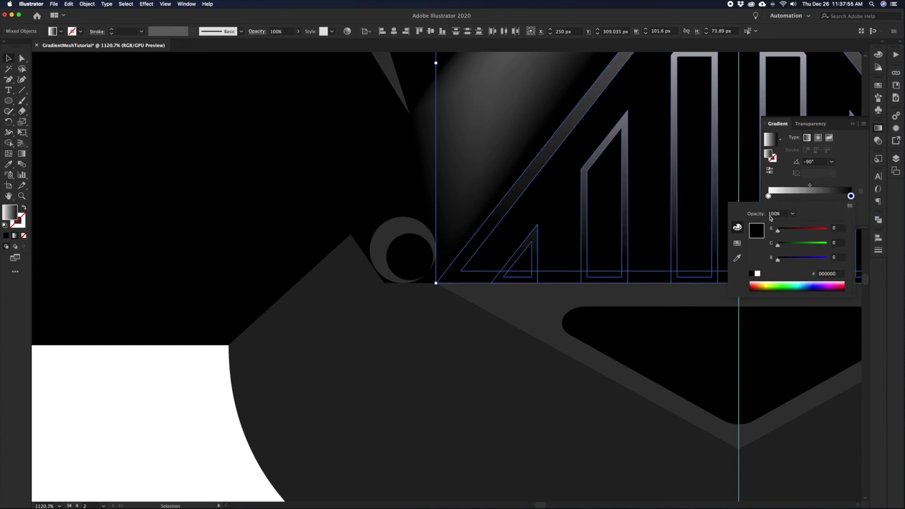
Set the opacity of the black end stop in the mouth frame and grille bar gradients to 0%
click(847, 177)
click(831, 207)
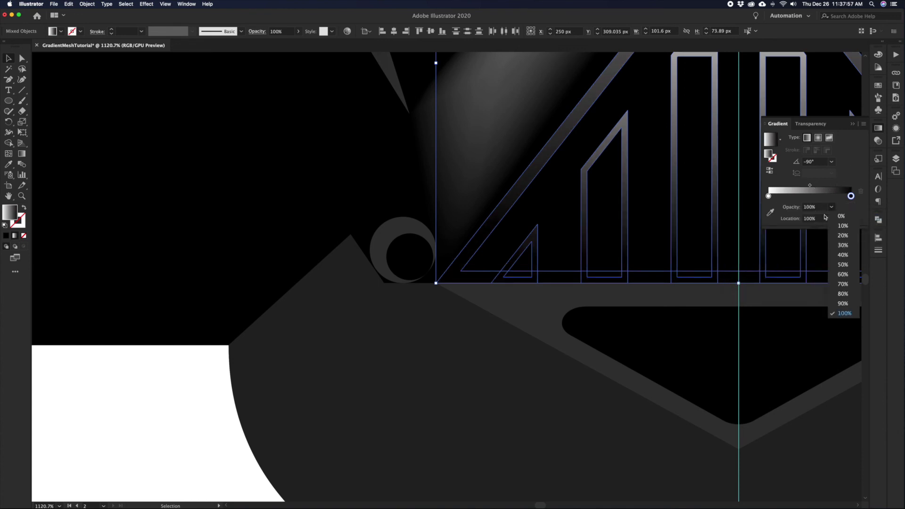
click(840, 216)
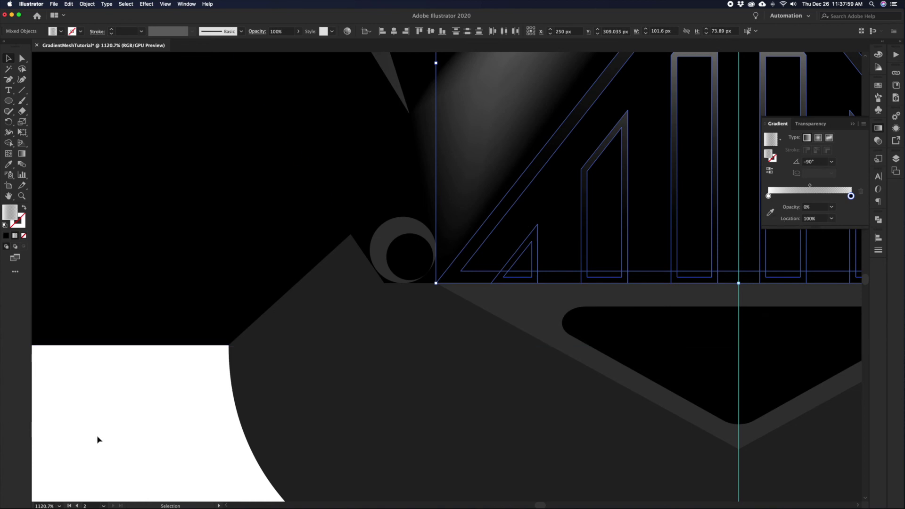
click(128, 421)
Try to adjust the start of the mouth frame's vertical gradient
alt+click(483, 299)
alt+click(481, 296)
alt+click(481, 295)
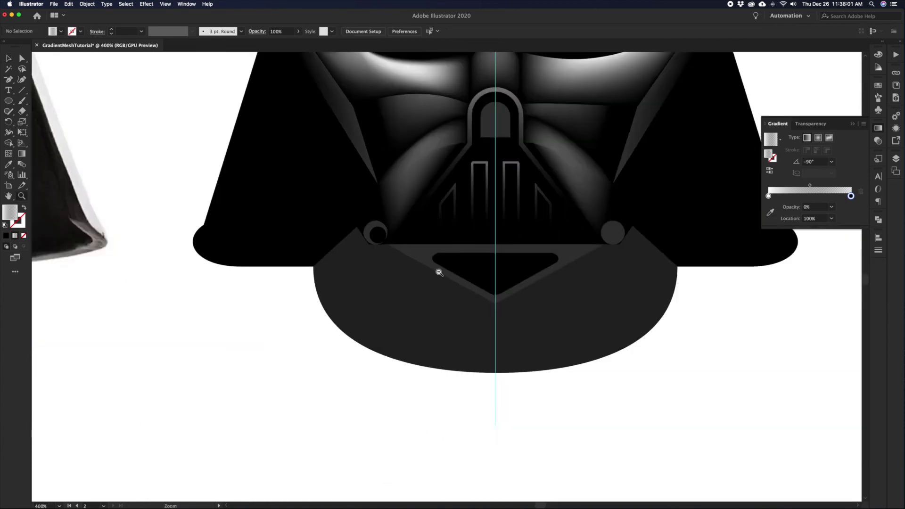
drag(438, 272, 464, 395)
click(556, 279)
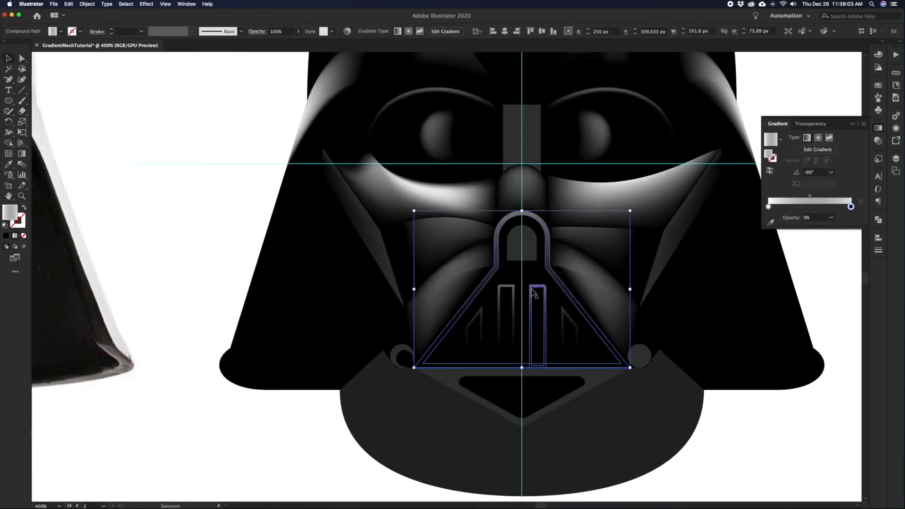
key(g)
mouse_move(521, 149)
mouse_down()
mouse_move(521, 205)
mouse_move(521, 151)
mouse_up()
key(v)
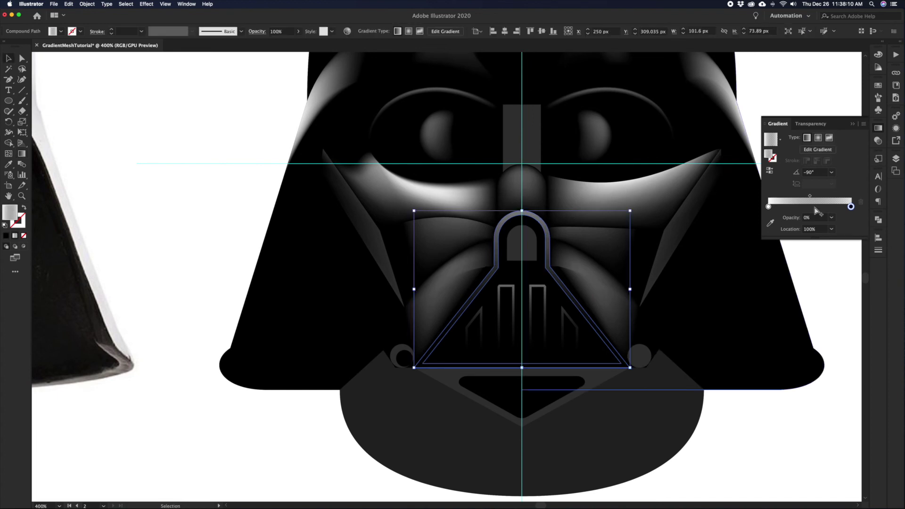
key(a)
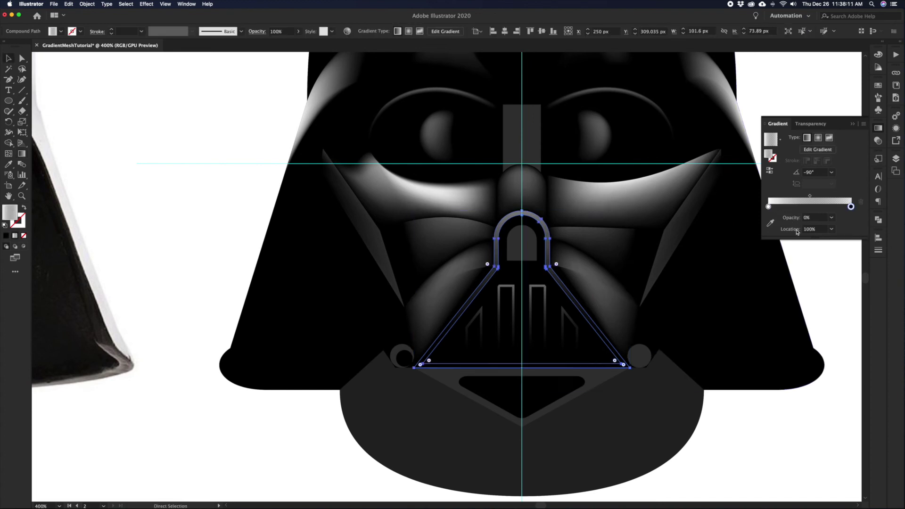
key(super+z)
key(v)
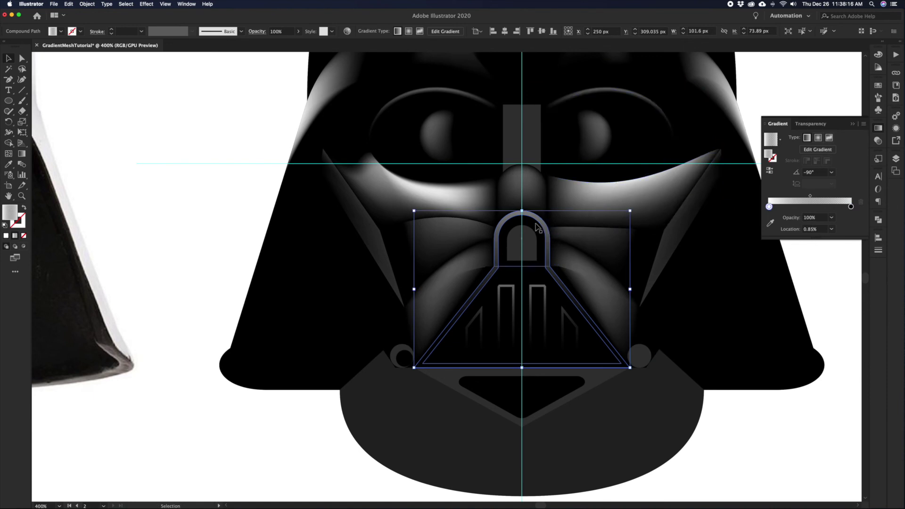
Place the white stop of the mouth frame's gradient at 0% and set its opacity to 60%
key(g)
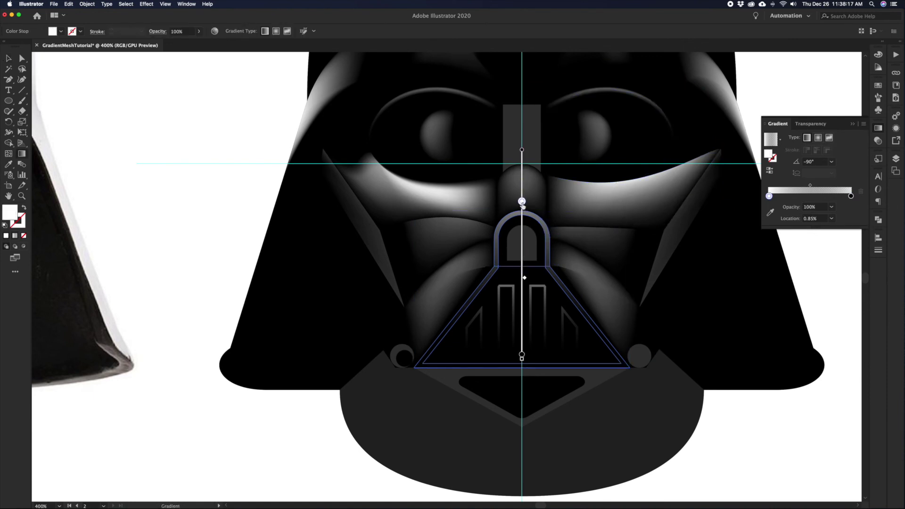
drag(521, 199, 521, 212)
key(v)
drag(792, 206, 768, 207)
click(831, 217)
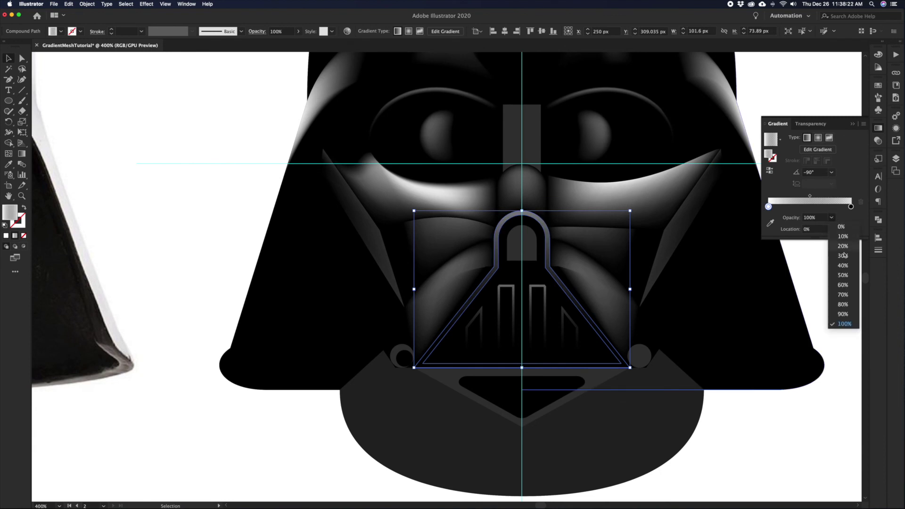
click(843, 285)
click(839, 363)
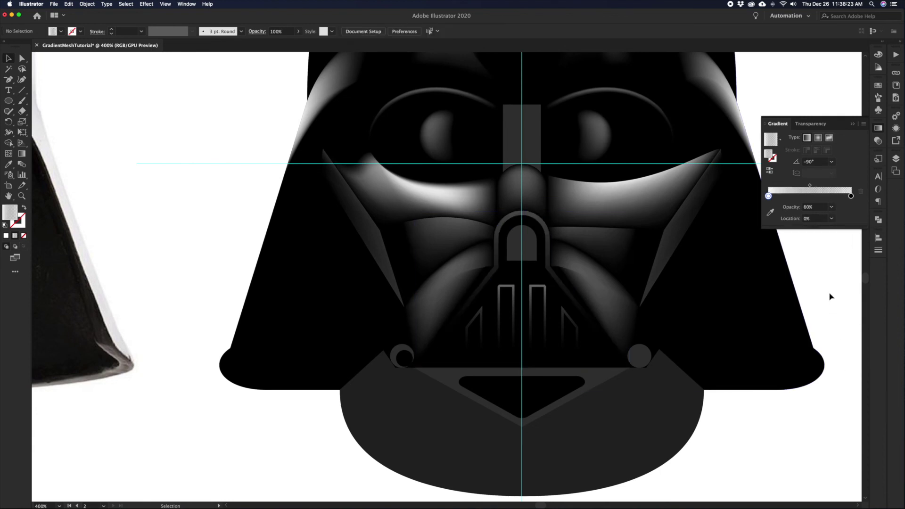
Redraw the mouth frame's gradient vertically from between the eyes down to the bottom of the chin
click(582, 313)
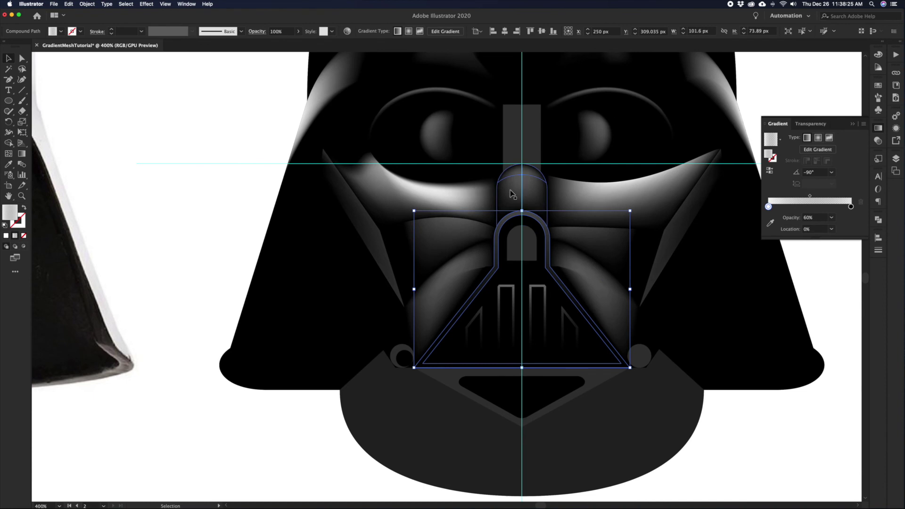
key(g)
drag(523, 130, 522, 491)
key(v)
click(659, 396)
Compare the whole illustrated helmet with the reference photo beside it
key(z)
alt+click(554, 228)
alt+click(488, 248)
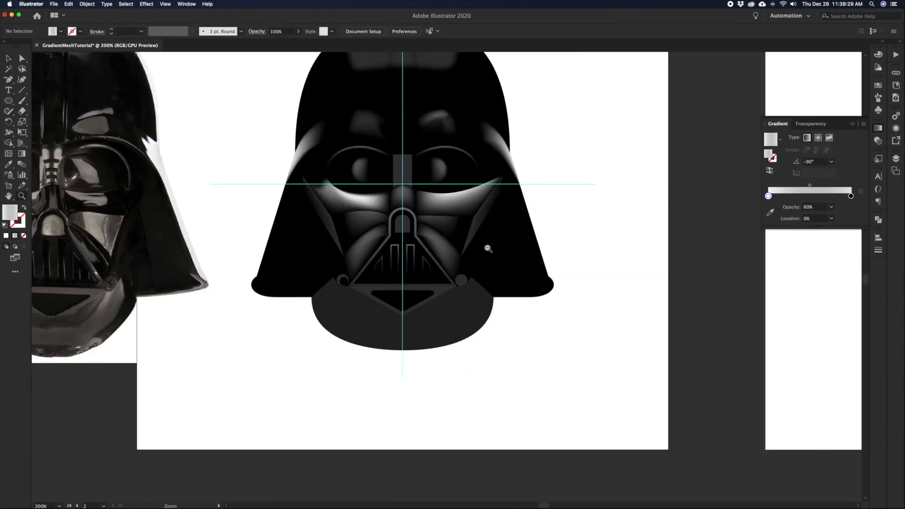
alt+click(488, 248)
key(v)
scroll(539, 315, left, 5)
key(z)
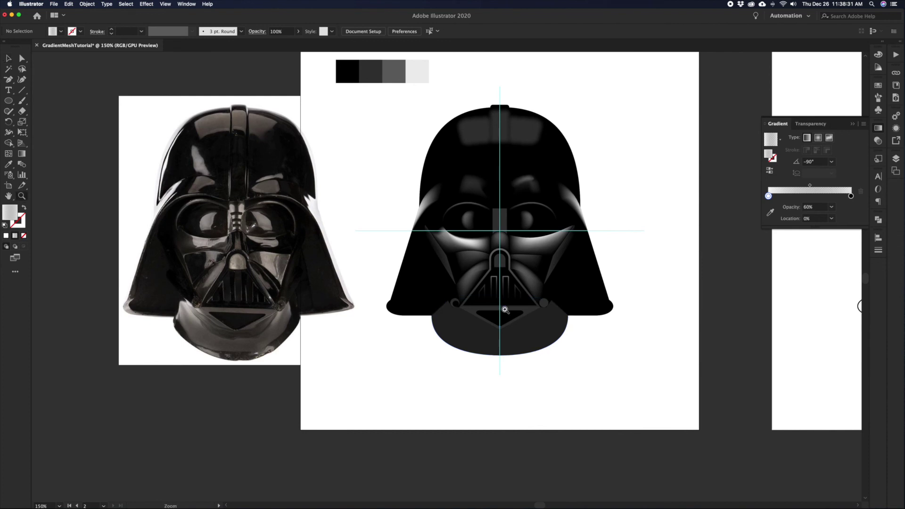
click(503, 309)
drag(504, 313, 575, 383)
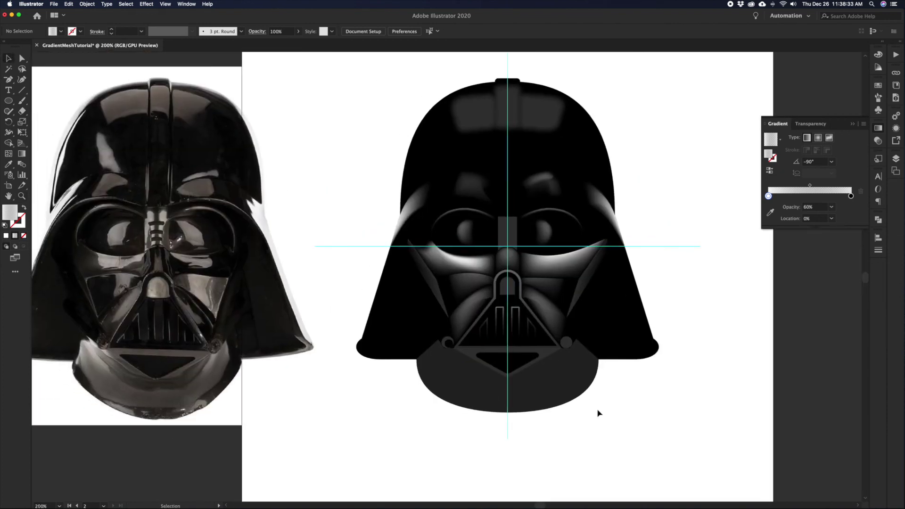
Pull the outer upper corner of the right cheek's highlight mesh inward and down below the eye
key(a)
click(582, 253)
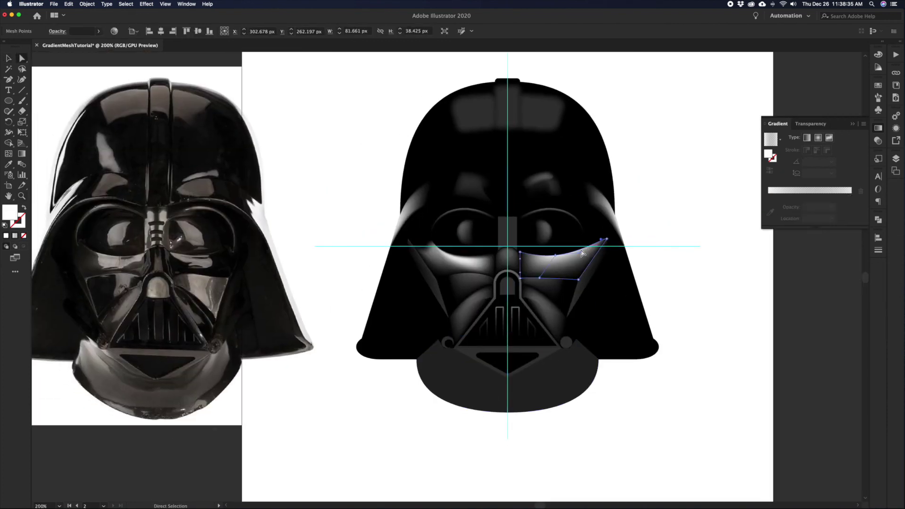
mouse_move(581, 254)
mouse_down()
mouse_move(705, 261)
mouse_move(575, 261)
mouse_up()
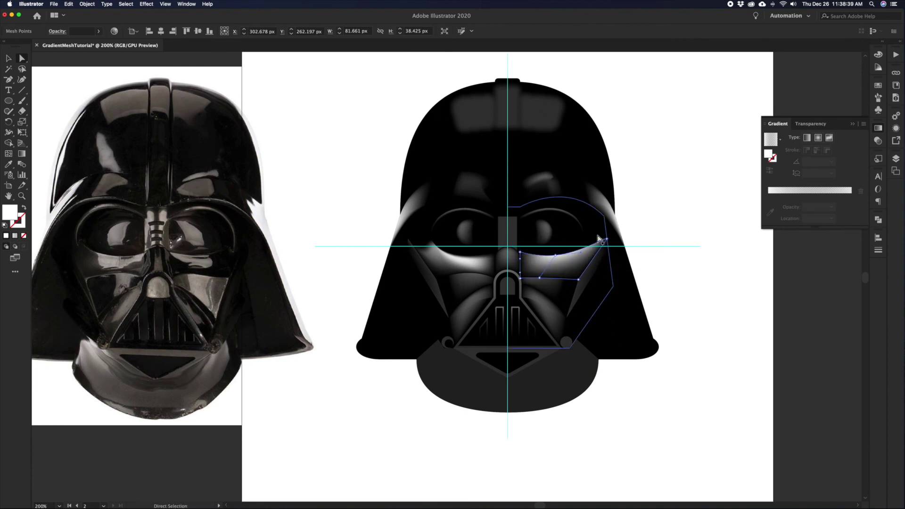
key(v)
click(706, 287)
key(a)
drag(605, 243, 584, 255)
key(v)
click(680, 269)
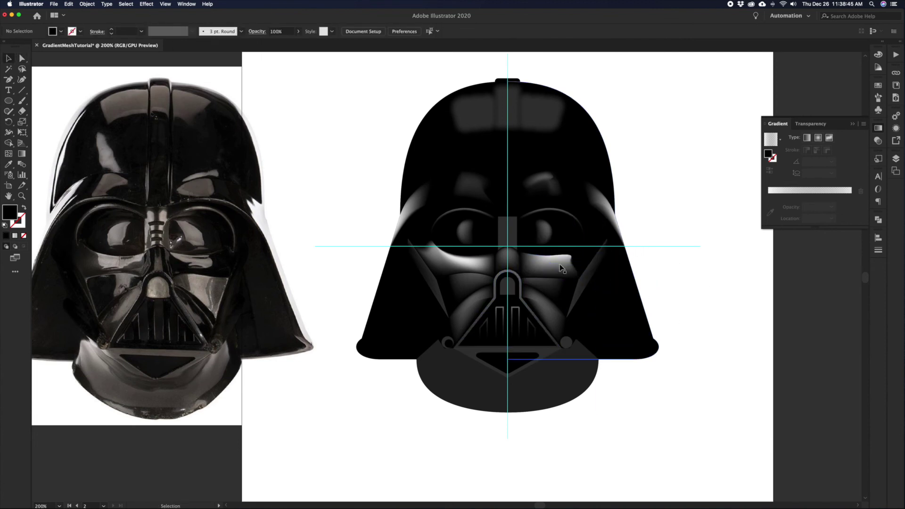
Pull the outer upper corner of the left cheek's highlight mesh inward, just below the eye
key(a)
click(416, 248)
drag(409, 242, 433, 260)
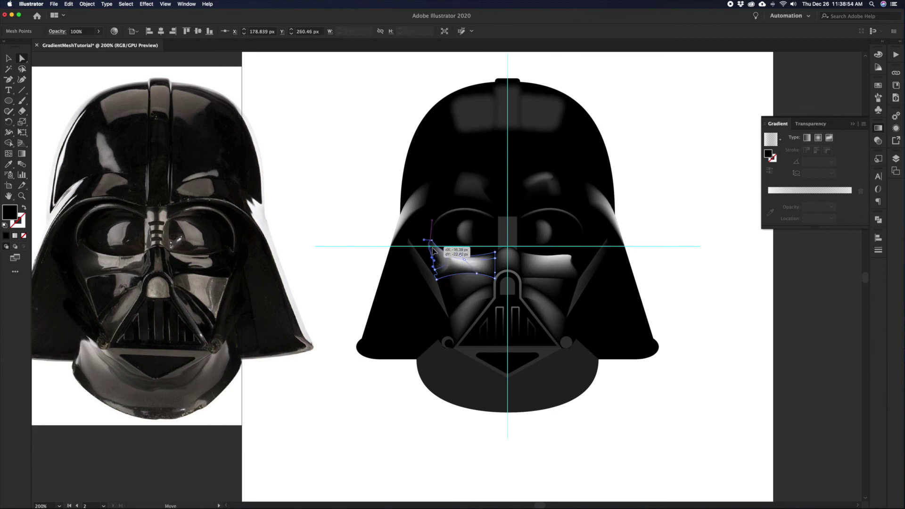
key(v)
click(675, 374)
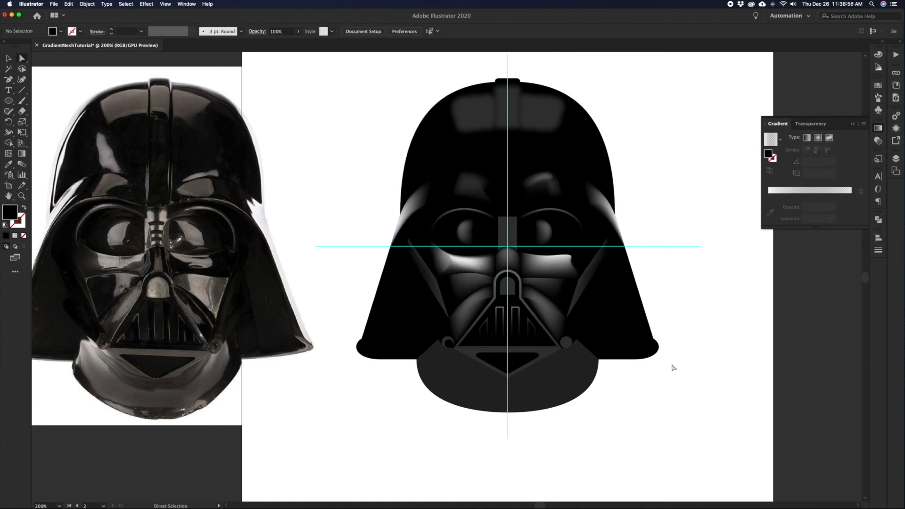
Move the bright interior point of the left cheek's highlight mesh down toward the nose and reshape the glow around it
click(448, 260)
mouse_move(459, 259)
mouse_down()
mouse_move(478, 265)
mouse_move(436, 259)
mouse_move(453, 273)
mouse_up()
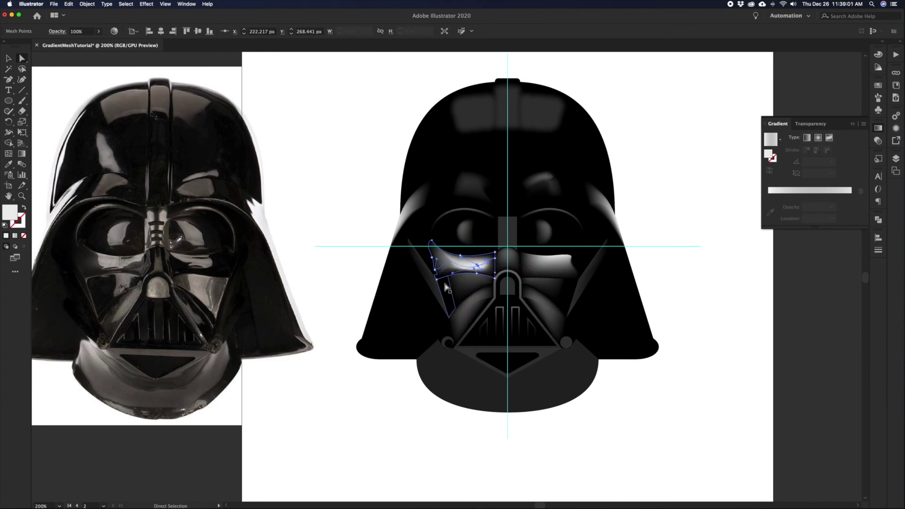
key(v)
click(677, 344)
key(a)
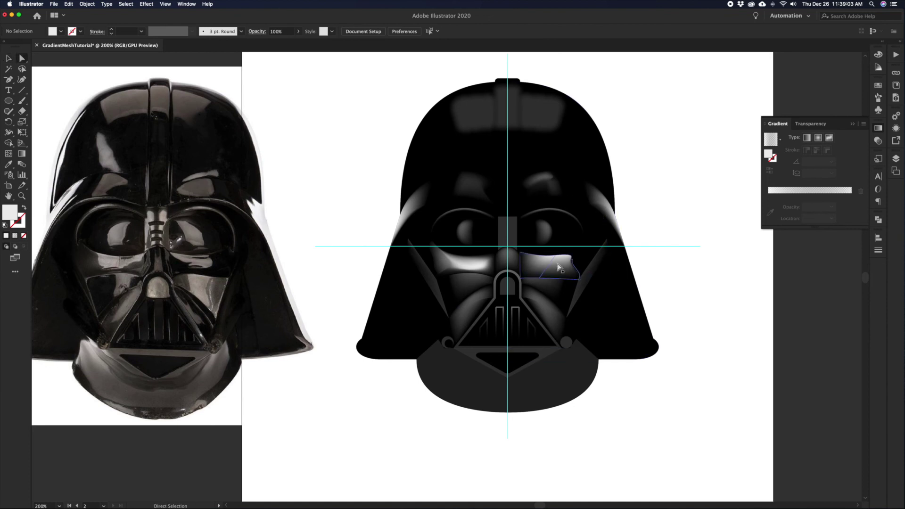
click(470, 267)
drag(478, 265, 461, 263)
key(v)
click(704, 391)
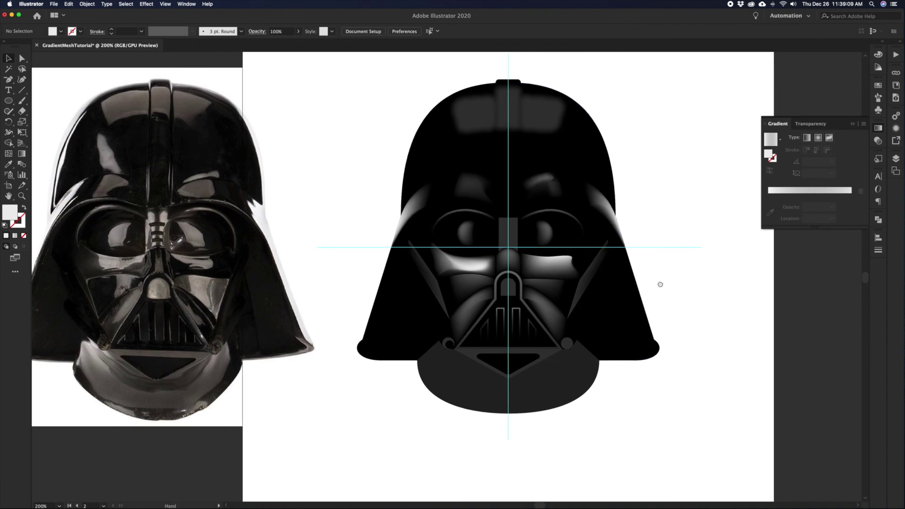
scroll(612, 292, up, 1)
click(568, 303)
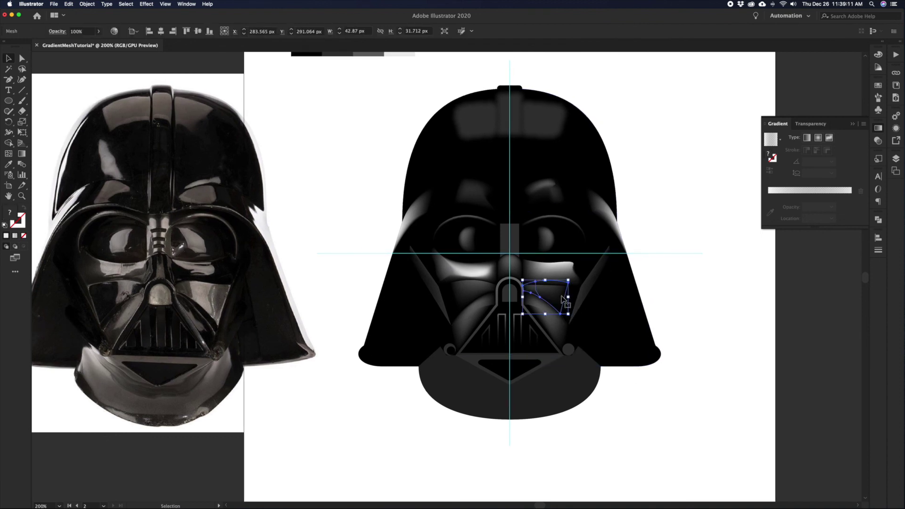
drag(557, 291, 621, 317)
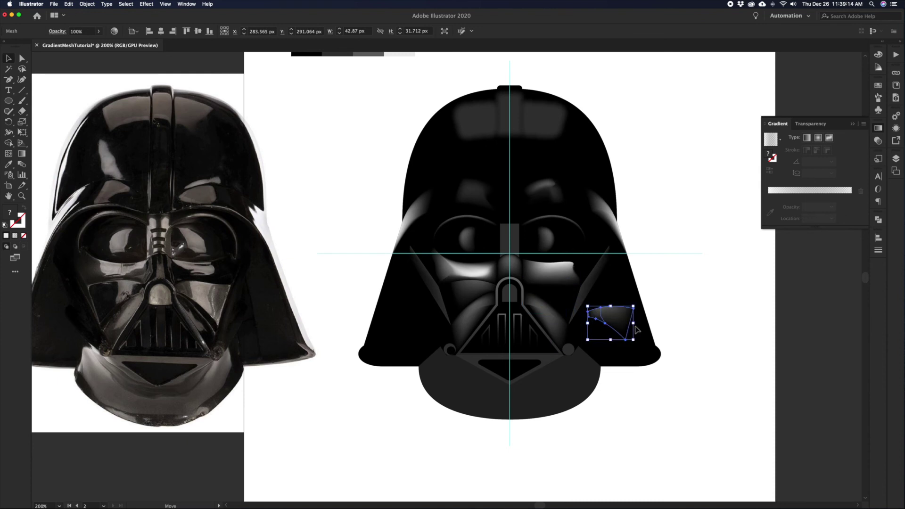
key(super+z)
key(a)
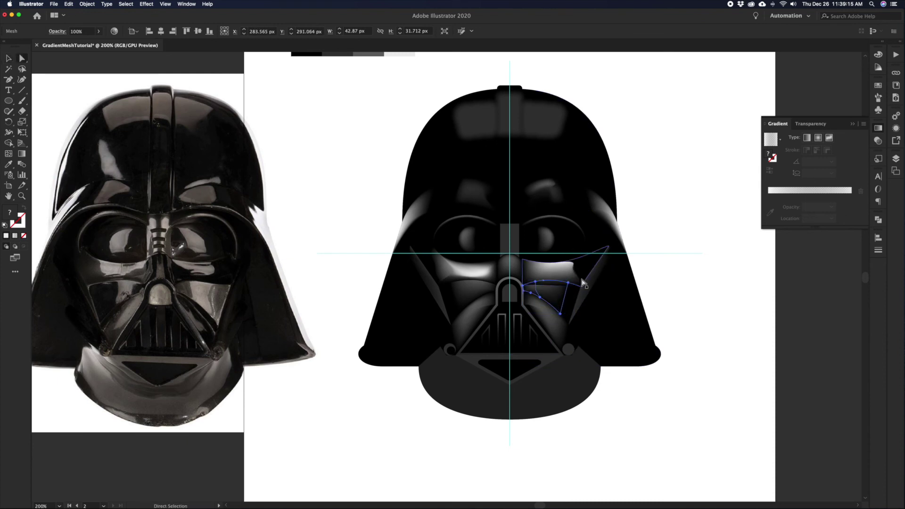
shift+click(576, 302)
key(v)
click(451, 298)
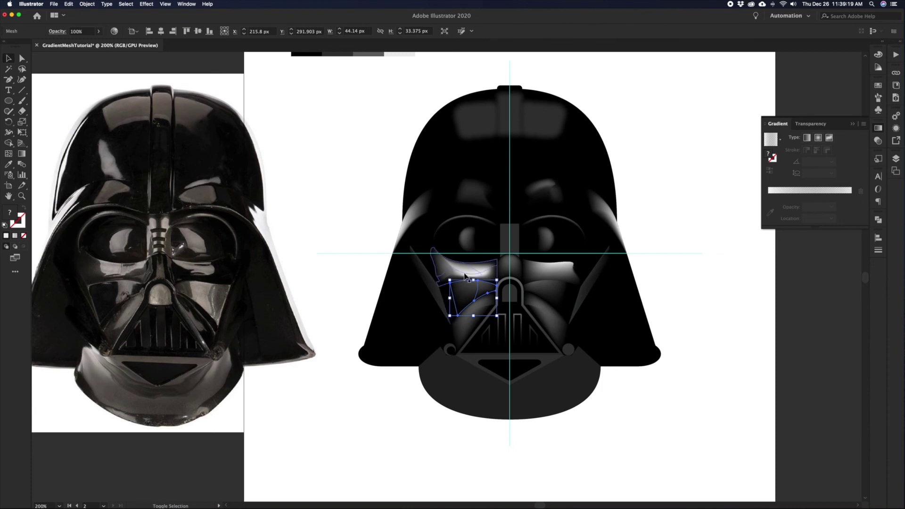
shift+click(444, 299)
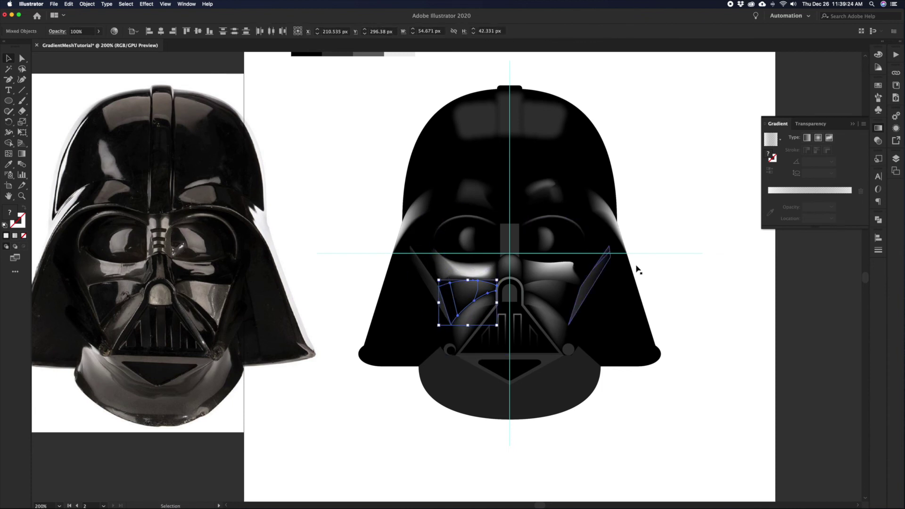
click(686, 319)
key(a)
click(564, 300)
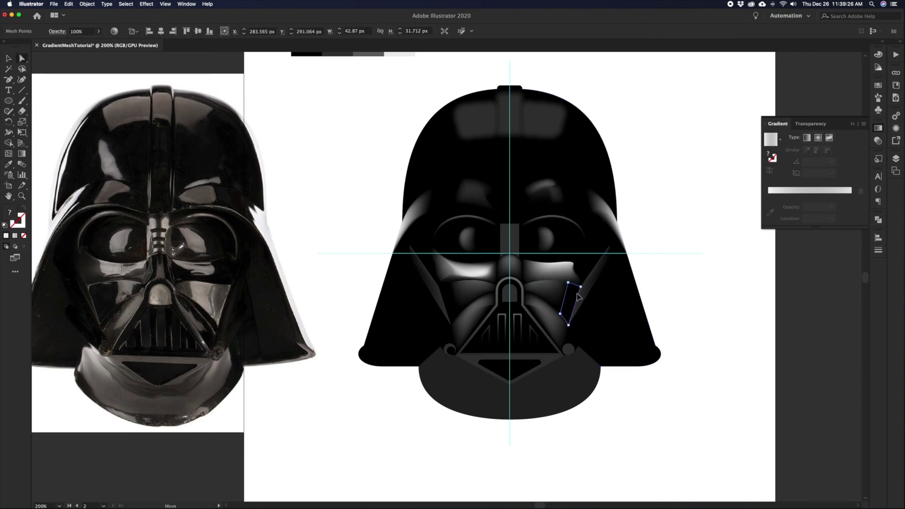
click(660, 289)
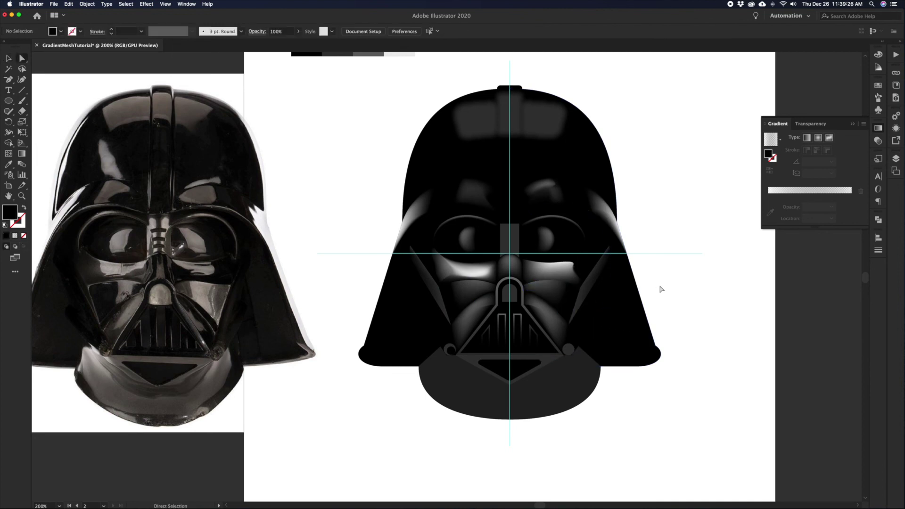
Pull the raised outer tip of the left cheek's highlight mesh down to flatten its upper edge
click(471, 270)
click(433, 248)
click(433, 248)
drag(434, 247, 435, 270)
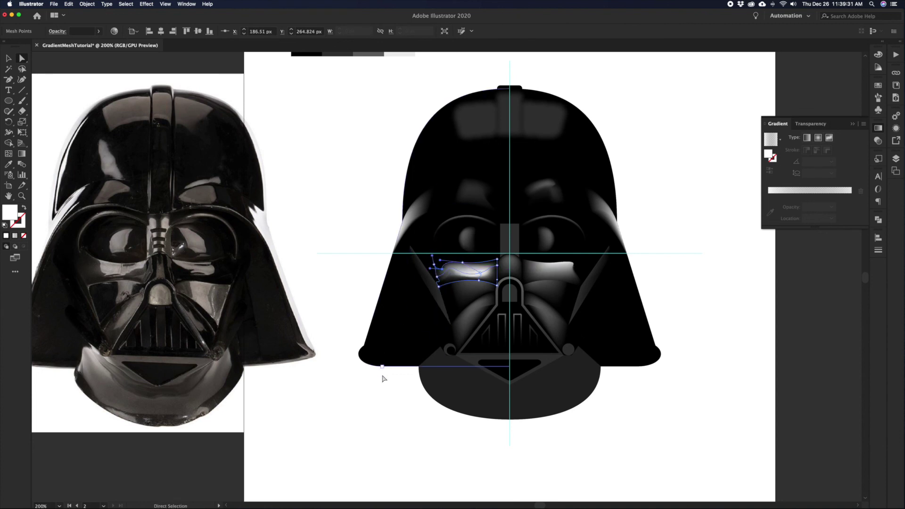
click(393, 392)
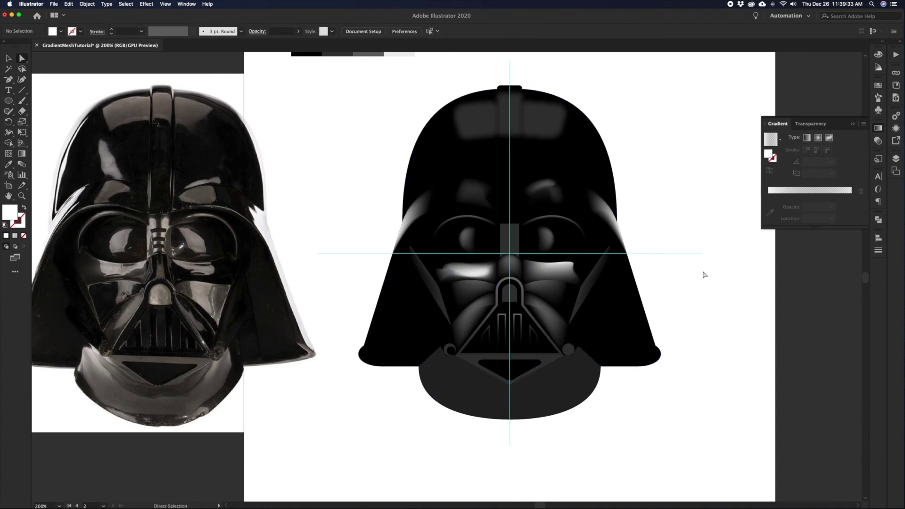
Raise the lower inner corner of the right cheek's highlight mesh and nudge the mesh point at its upper inner corner
key(a)
click(557, 275)
mouse_move(524, 286)
mouse_down()
mouse_move(540, 273)
mouse_move(518, 287)
mouse_move(538, 272)
mouse_move(521, 275)
mouse_up()
click(535, 273)
click(524, 286)
drag(522, 260, 524, 259)
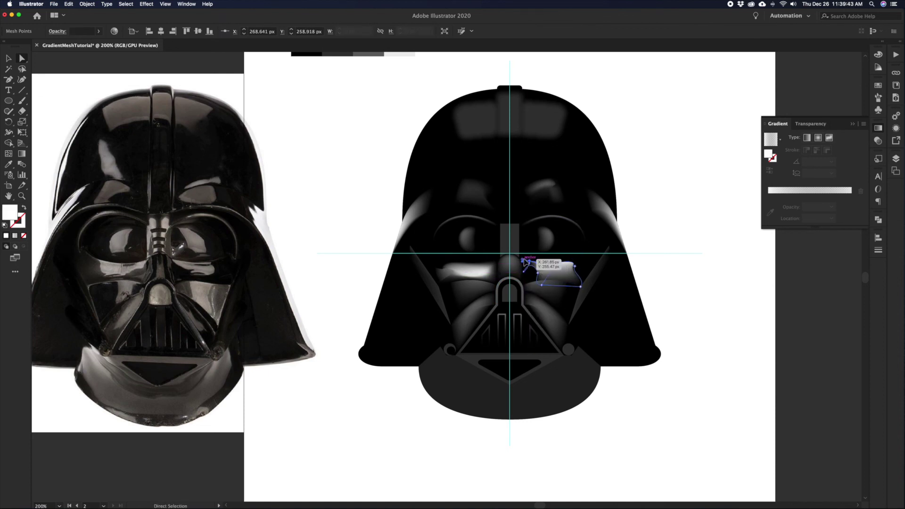
click(558, 282)
super+click(554, 289)
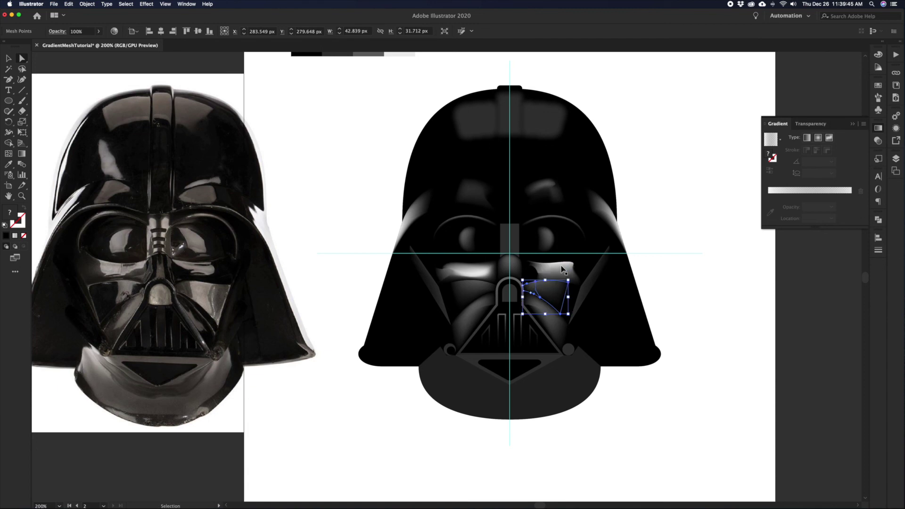
Raise the points along the lower edge of the right cheek's highlight mesh to make the highlight narrower
super+click(563, 270)
click(542, 284)
drag(541, 285, 545, 273)
click(555, 273)
key(v)
click(701, 302)
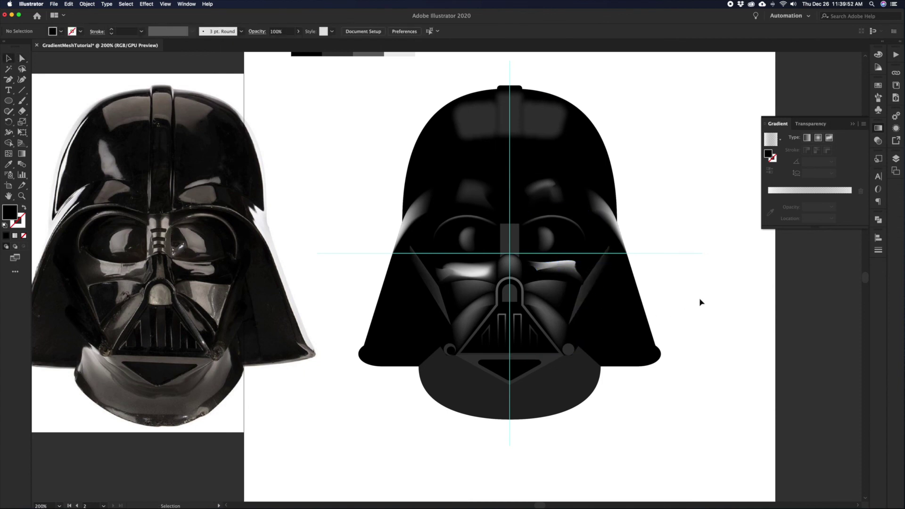
Move the lower outer corner of the right cheek's highlight mesh up and inward
key(a)
click(581, 285)
drag(581, 285, 577, 278)
key(super+z)
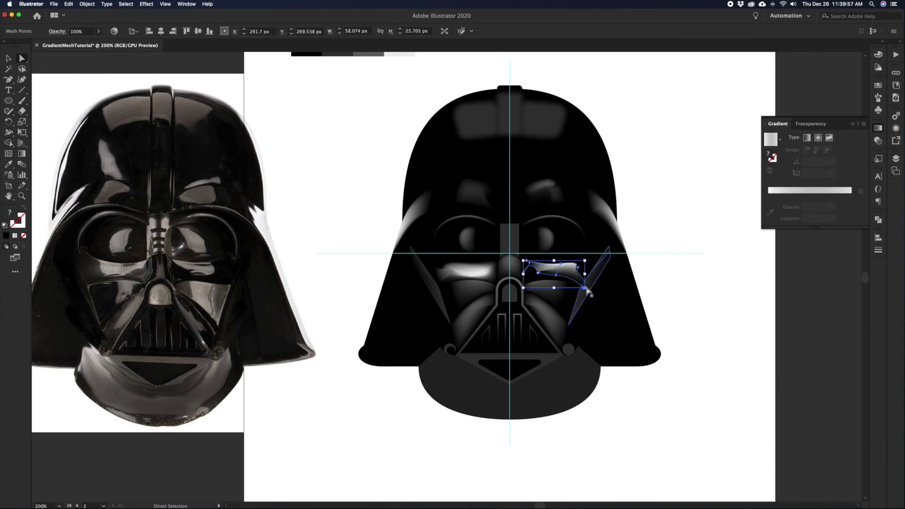
drag(584, 288, 573, 275)
click(697, 282)
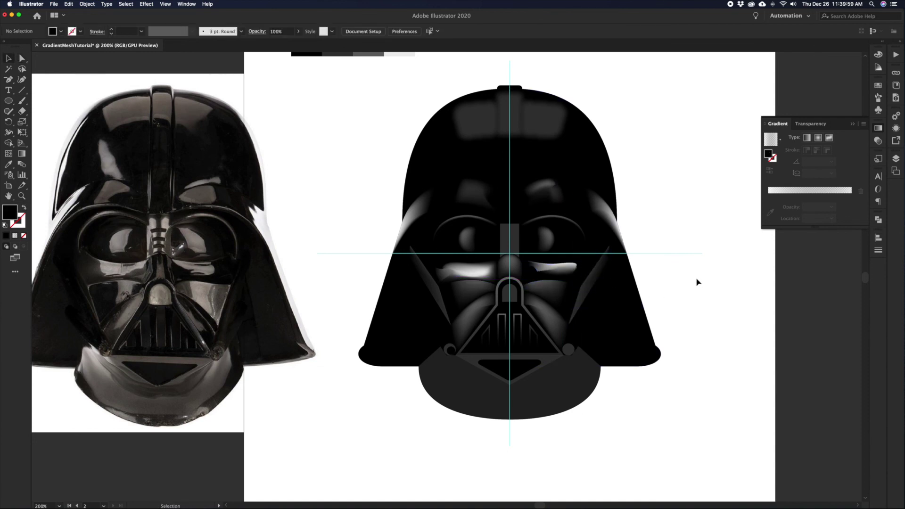
Adjust the outer end of the right cheek's highlight mesh, setting its lower outer corner slightly further down and outward
drag(576, 274, 578, 270)
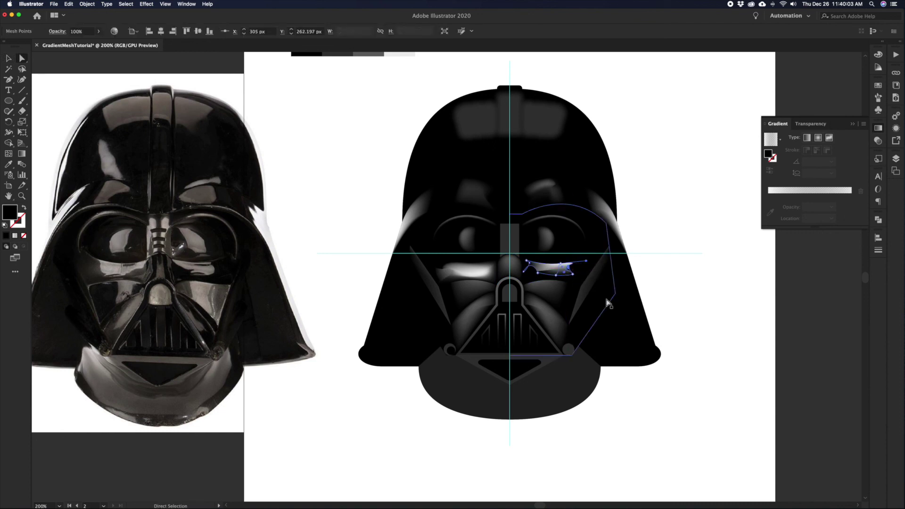
click(682, 298)
key(a)
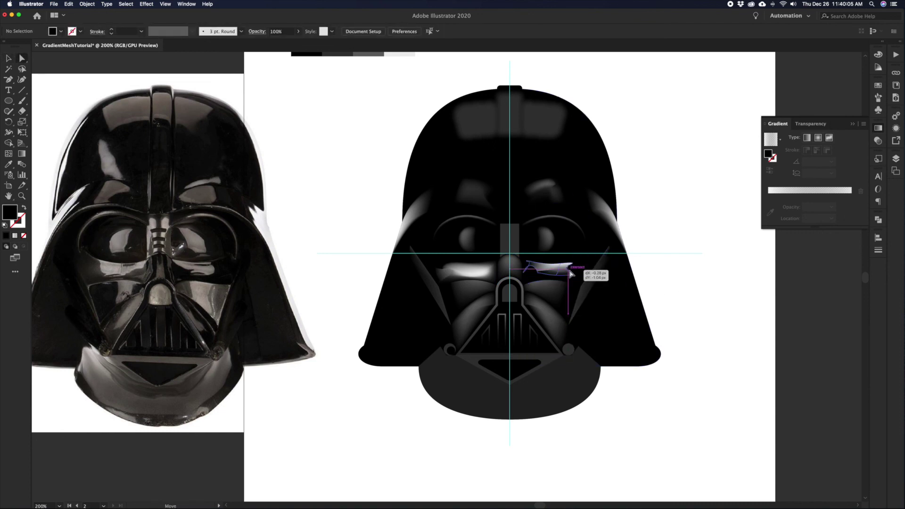
click(576, 275)
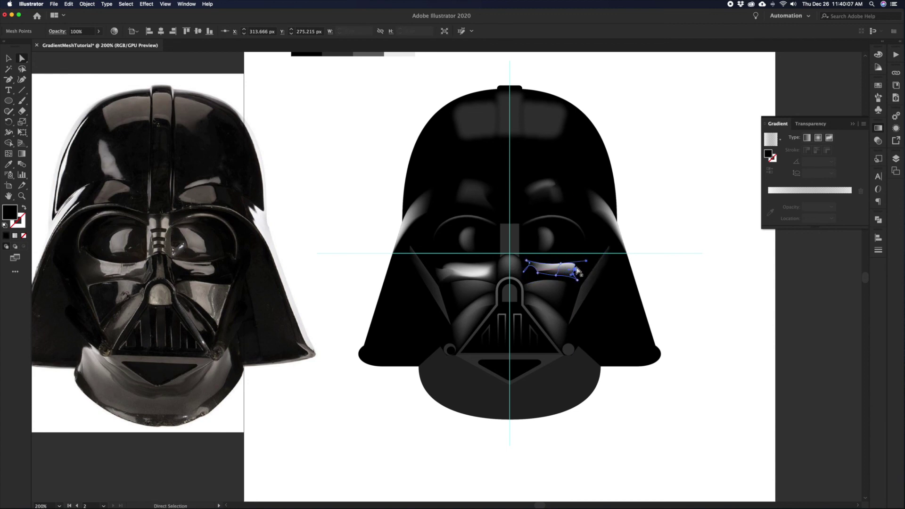
key(v)
click(687, 312)
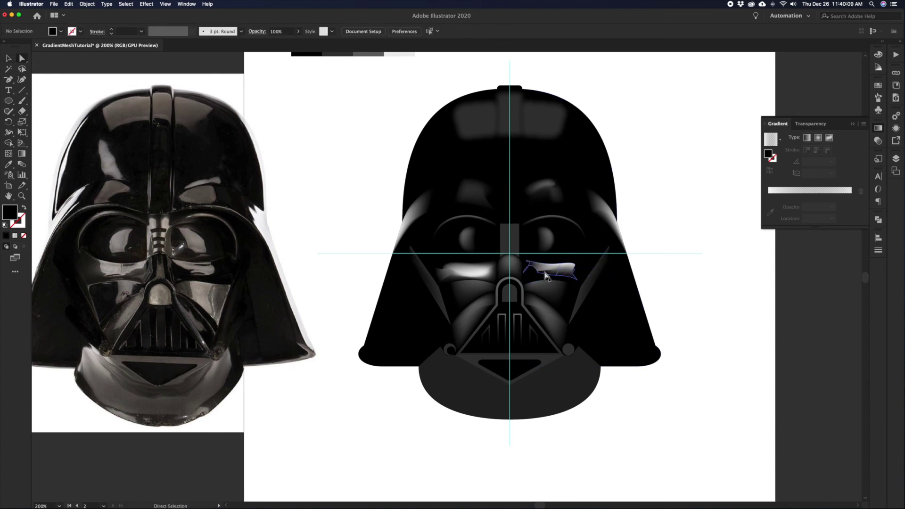
Lower the inner point on the bottom edge of the right cheek's highlight mesh and draw its inner tip toward the nose
click(546, 276)
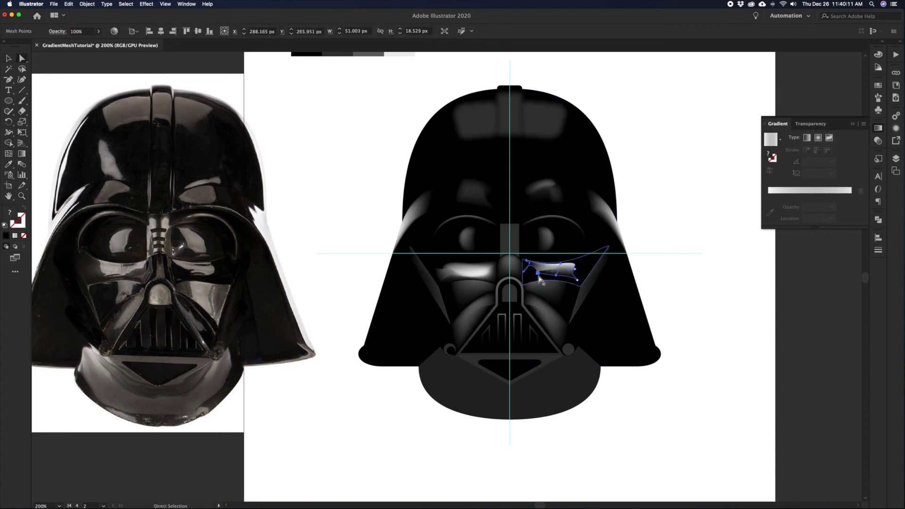
drag(541, 279, 540, 280)
click(528, 272)
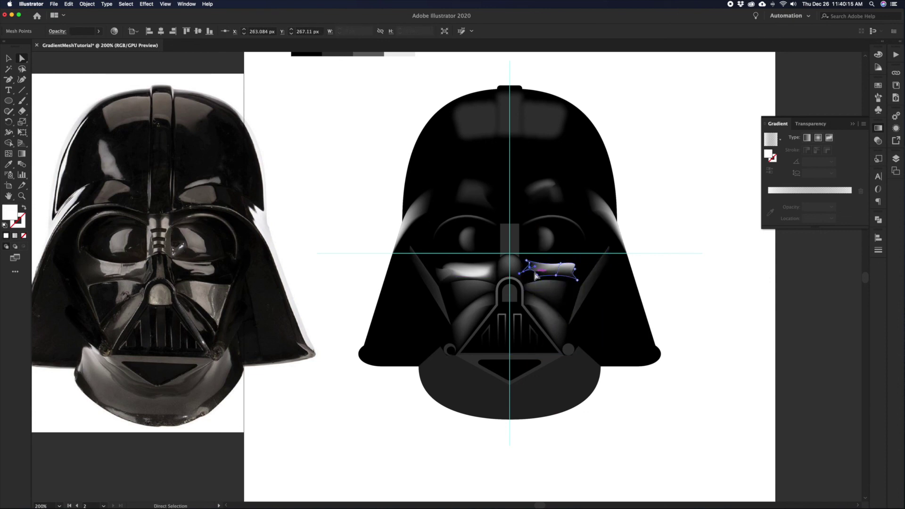
click(556, 275)
click(561, 264)
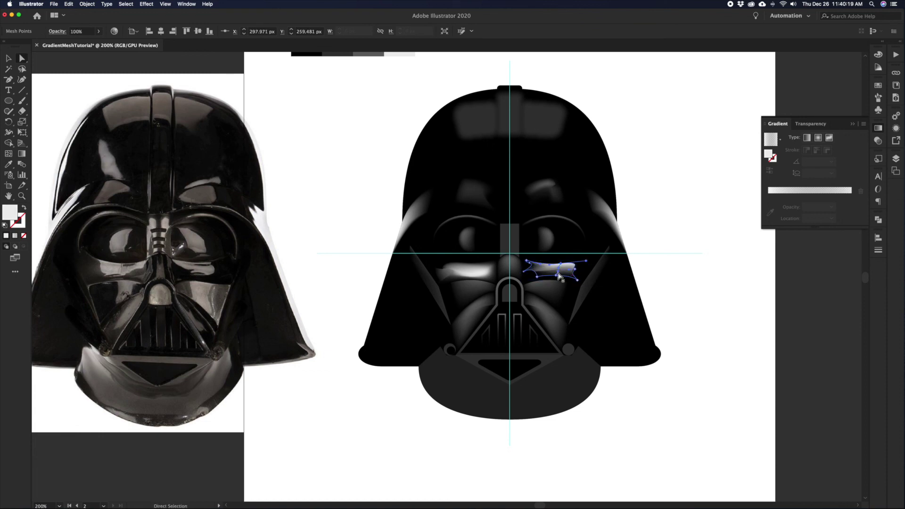
mouse_move(558, 272)
mouse_down()
mouse_move(568, 270)
mouse_move(485, 321)
mouse_up()
key(super+z)
Swing the direction handle of the right highlight mesh's inner tip downward to smooth the lower edge beside the nose
key(z)
key(a)
click(503, 203)
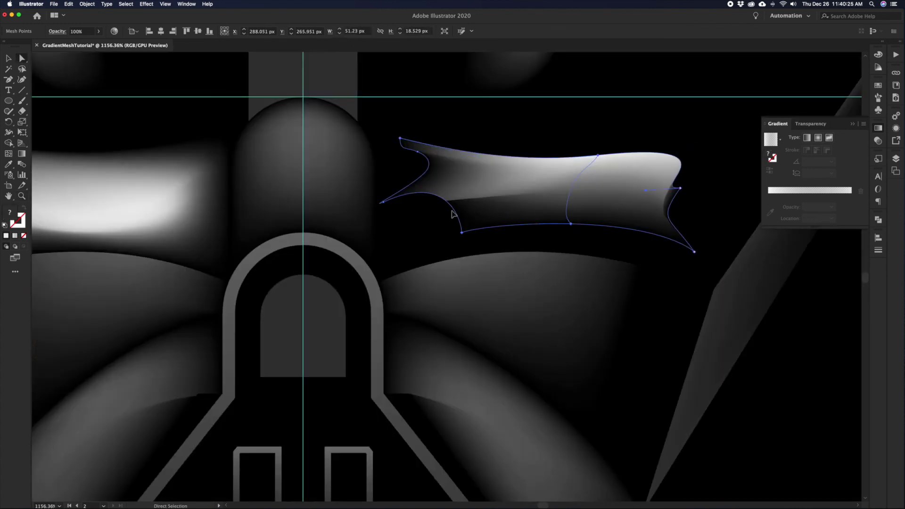
click(417, 152)
click(383, 201)
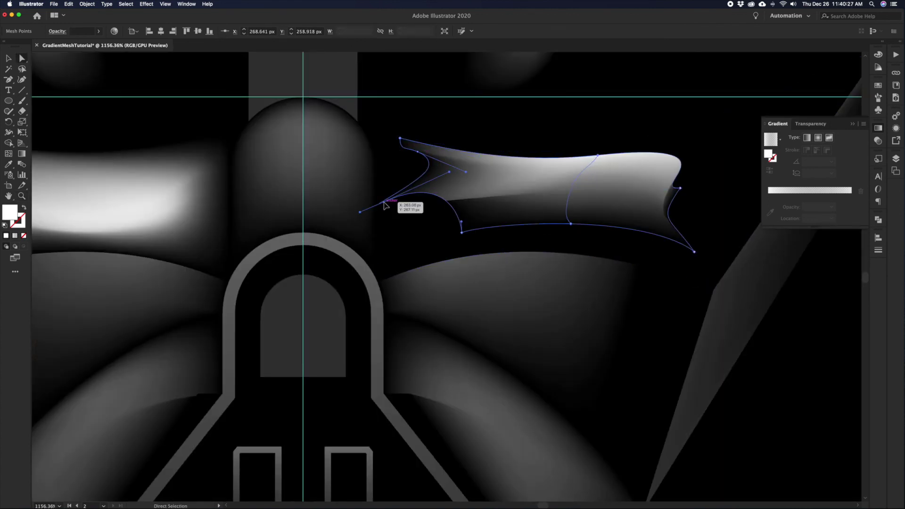
drag(449, 172, 449, 205)
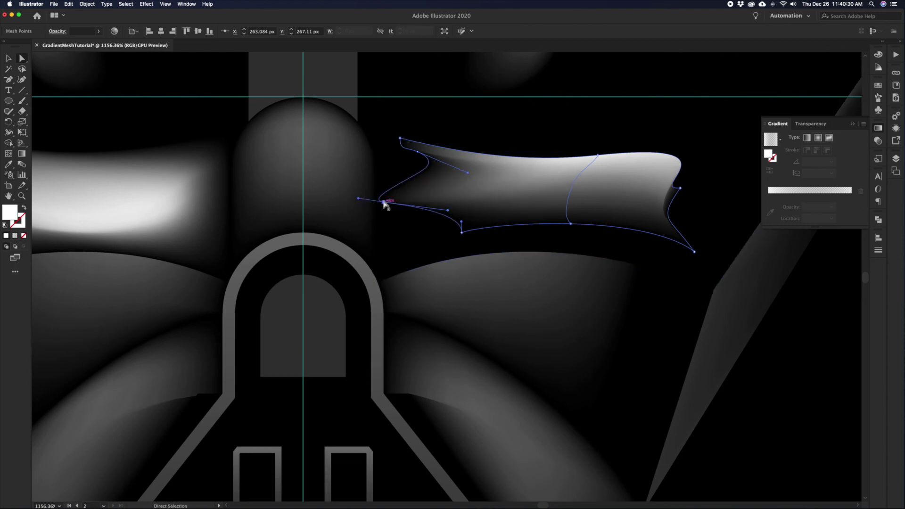
drag(357, 199, 377, 201)
key(super+z)
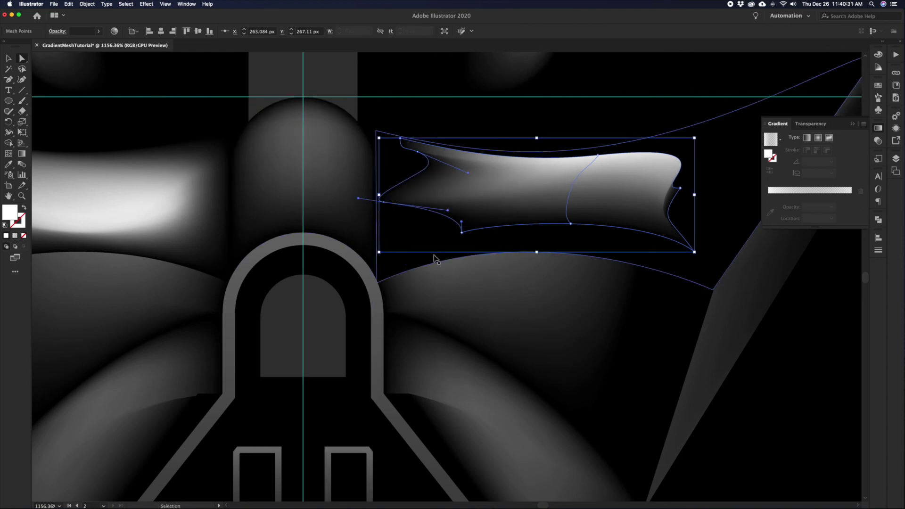
key(v)
click(504, 311)
Centre the small black circle inside the grey circle at the left corner of the mouth grille
key(z)
alt+click(473, 292)
alt+click(443, 291)
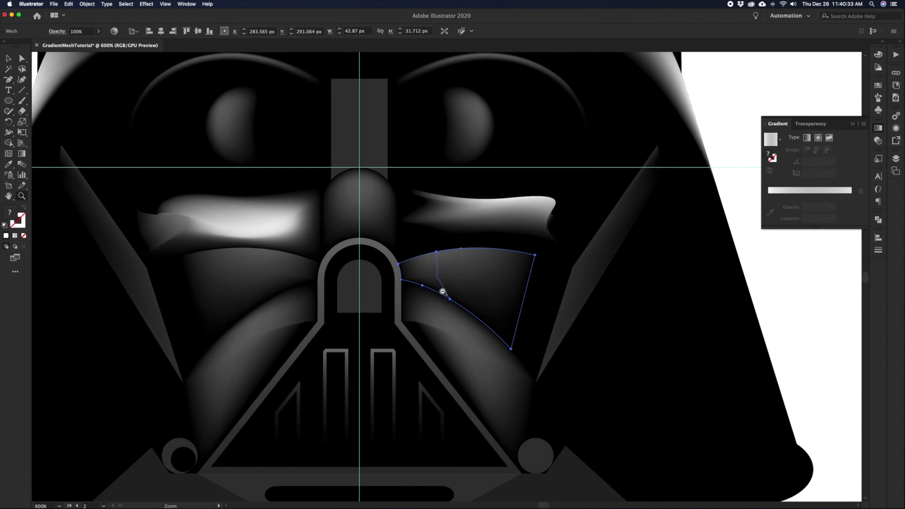
alt+click(423, 328)
alt+click(420, 329)
alt+click(415, 325)
key(v)
click(471, 362)
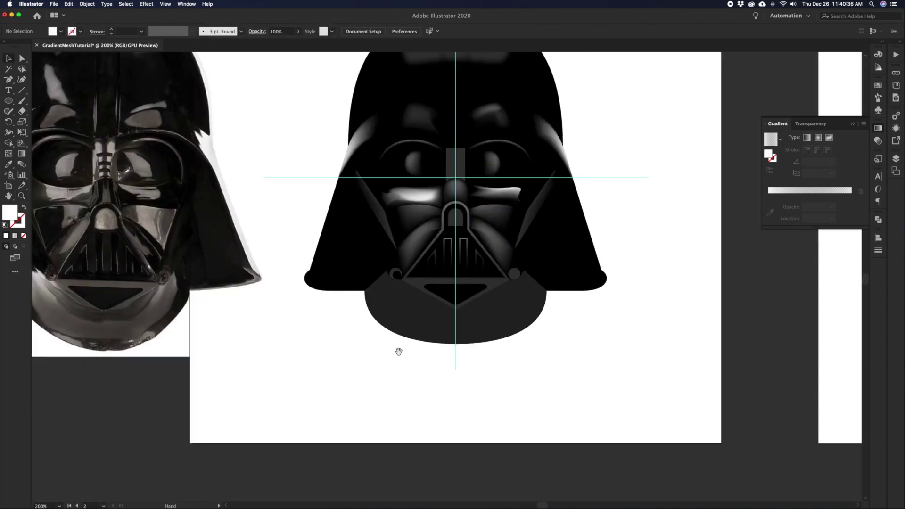
drag(398, 349, 423, 374)
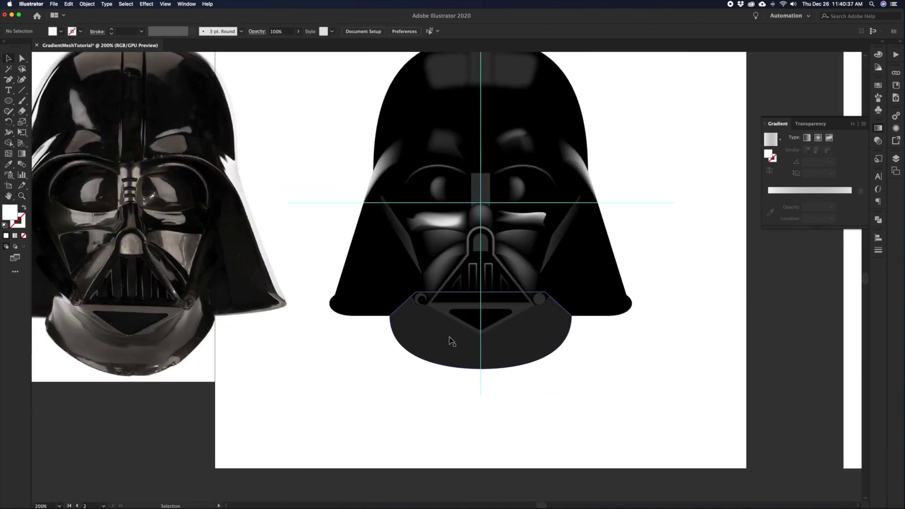
click(421, 302)
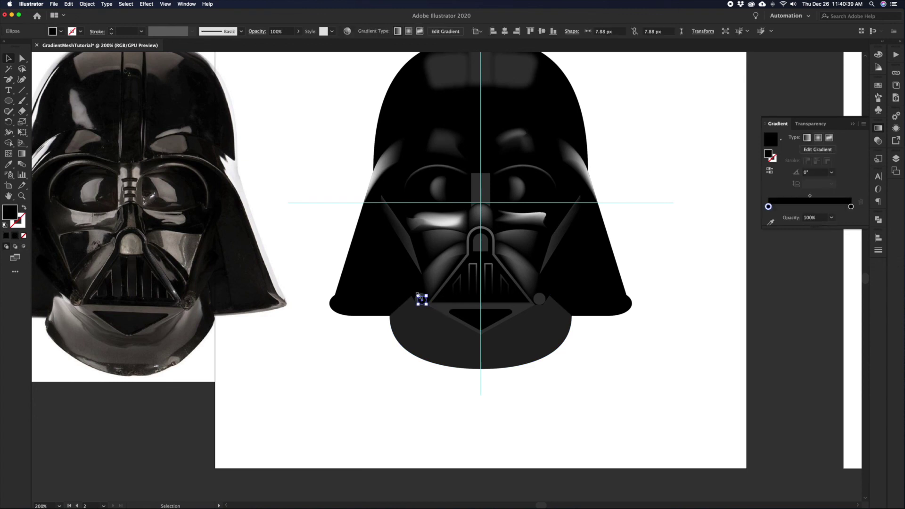
click(370, 371)
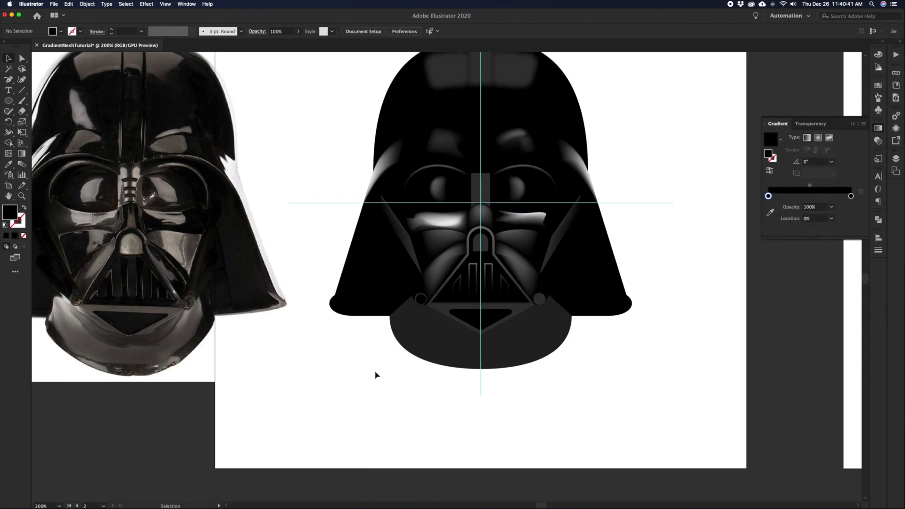
Duplicate the small black circle from the left mouth corner to the right one, centred in front of the grey circle
drag(421, 300, 536, 310)
click(588, 363)
key(super+z)
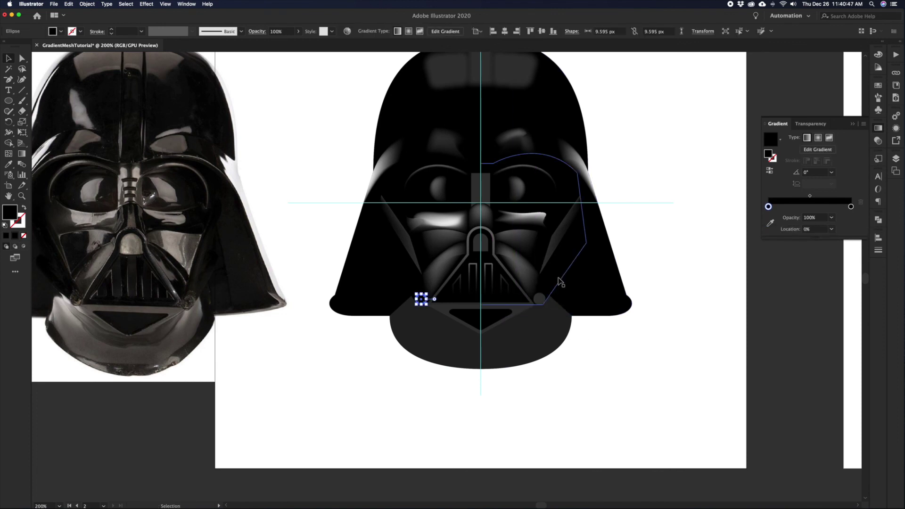
scroll(547, 307, up, 5)
click(501, 165)
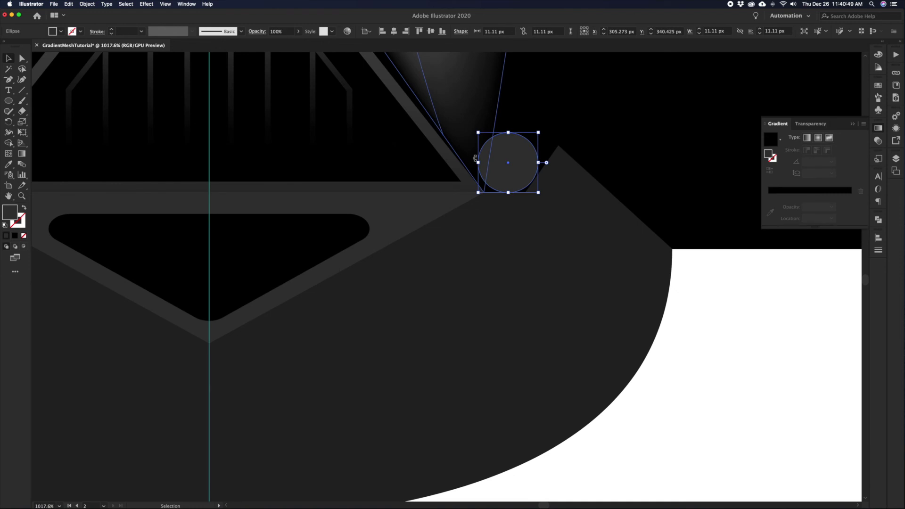
super+click(507, 174)
click(691, 387)
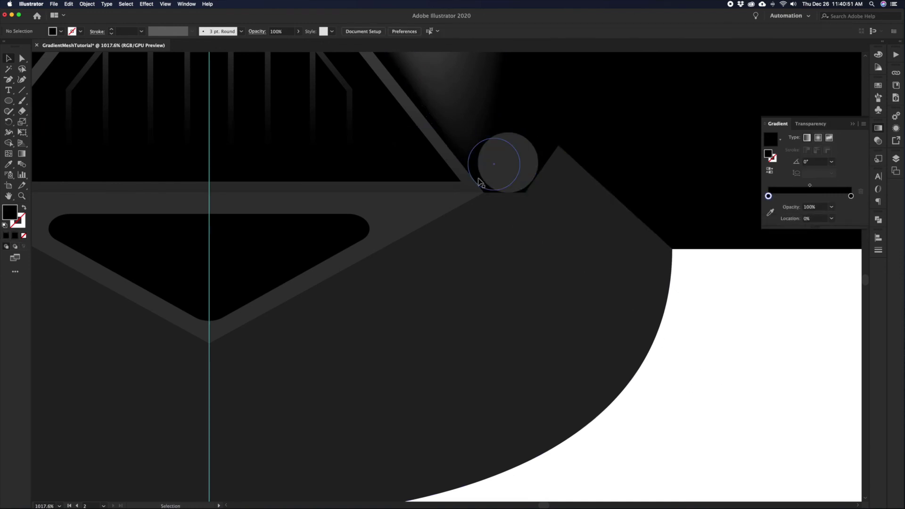
drag(473, 175, 481, 174)
key(super+0)
click(620, 295)
Reshape the upper inner end of the highlight mesh on the helmet's right edge, moving its point down and outward
drag(602, 290, 624, 318)
click(568, 247)
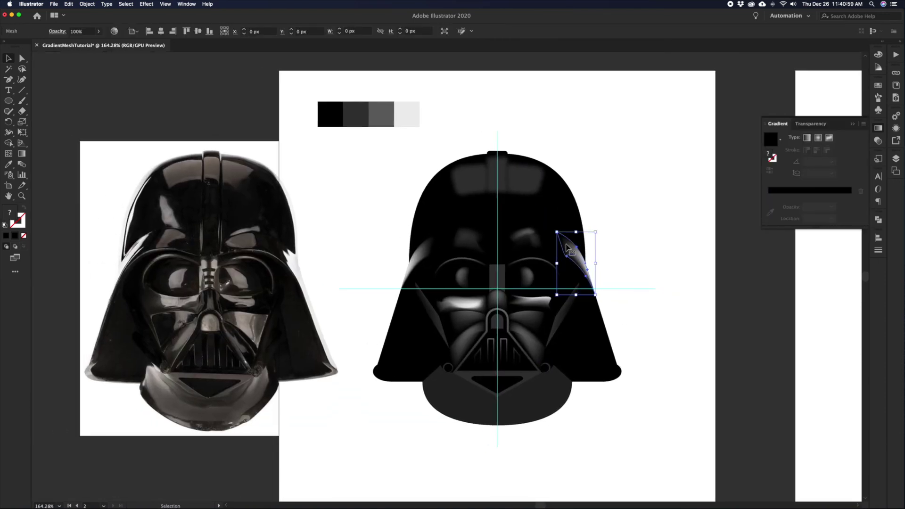
key(a)
drag(559, 236, 576, 257)
key(super+z)
click(560, 238)
key(v)
click(608, 238)
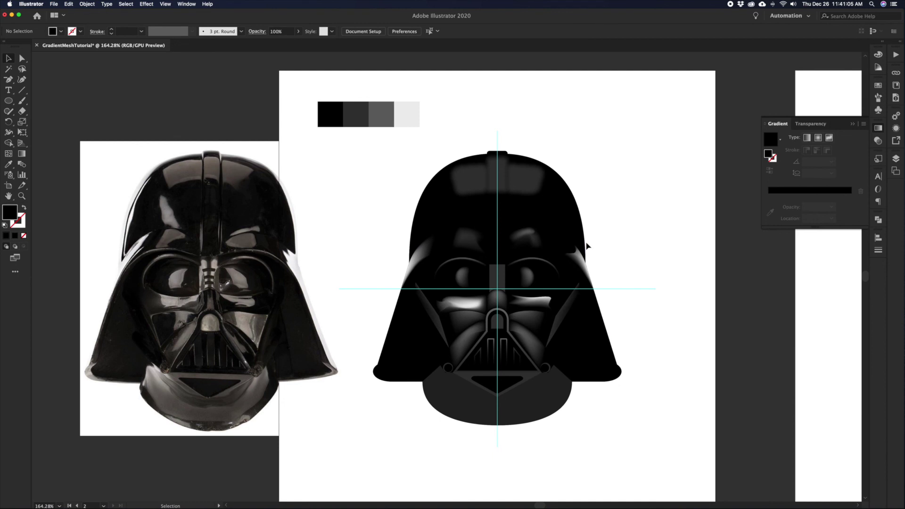
Try to move a mesh point of the highlight on the helmet's left edge outward, then undo the change
click(579, 256)
click(442, 248)
click(423, 252)
key(a)
drag(428, 256, 416, 255)
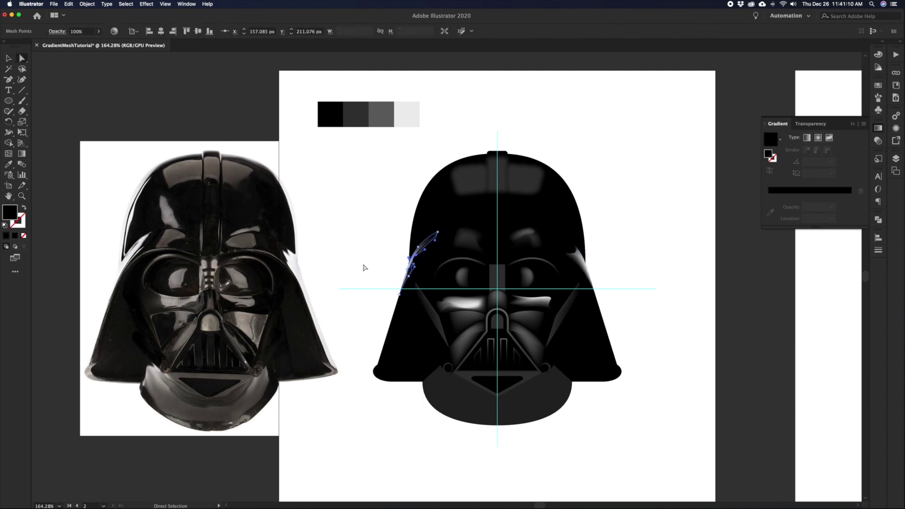
click(368, 269)
key(v)
key(super+z)
click(340, 192)
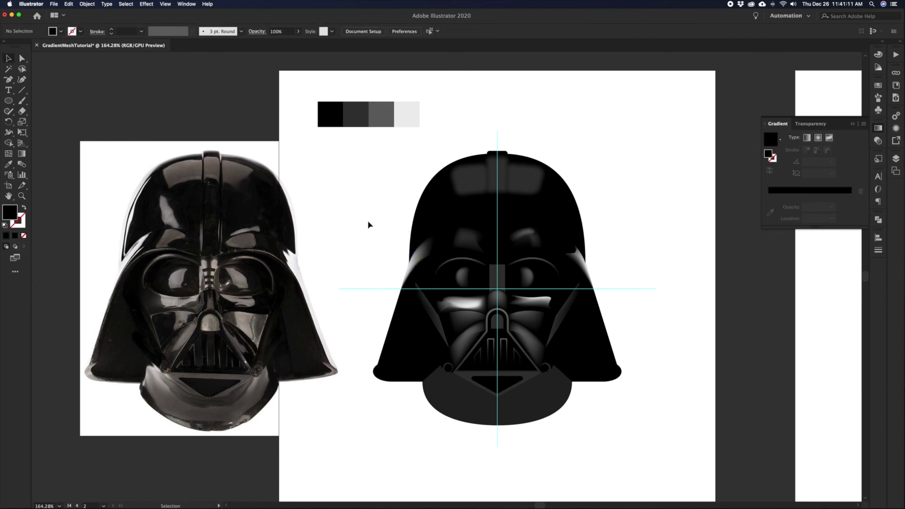
Add a thin horizontal bar 17.682 px wide and about 3.6 px tall across the upper part of the rectangle between the eyes
click(485, 263)
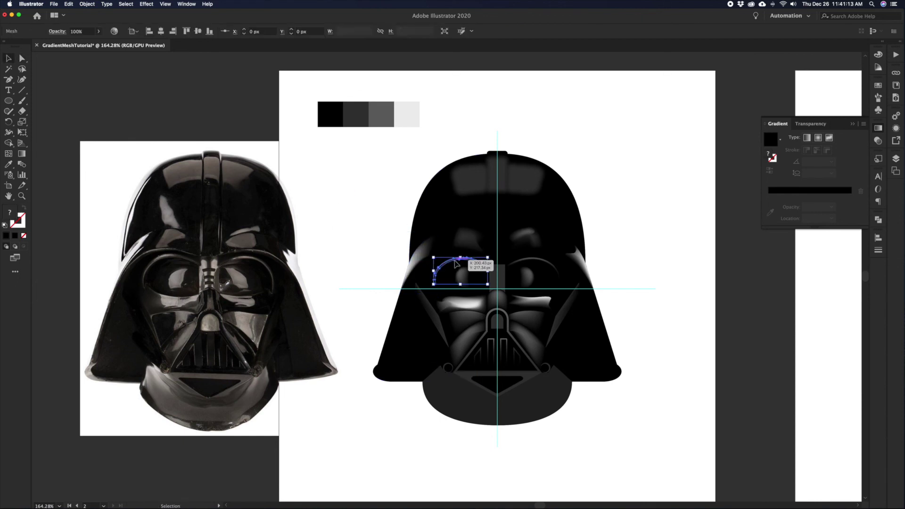
click(365, 234)
click(501, 280)
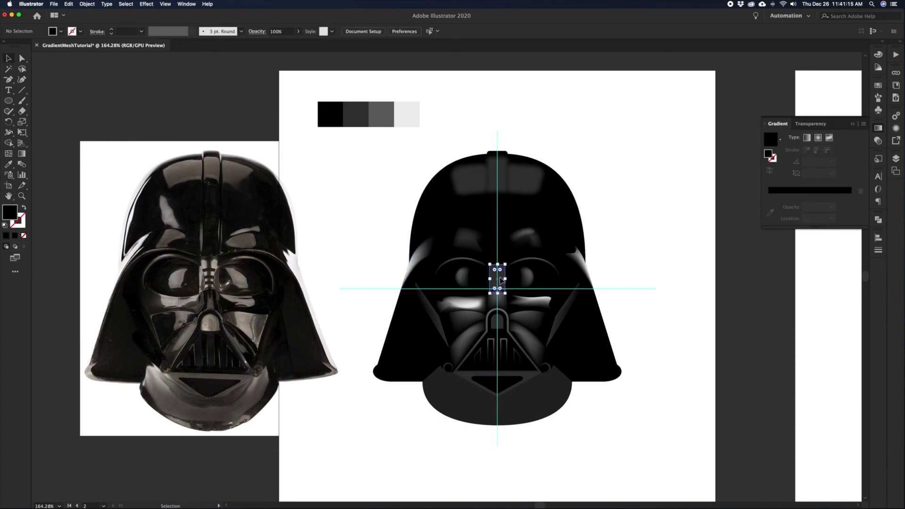
click(392, 210)
key(z)
click(500, 274)
drag(483, 299, 521, 277)
key(a)
click(483, 258)
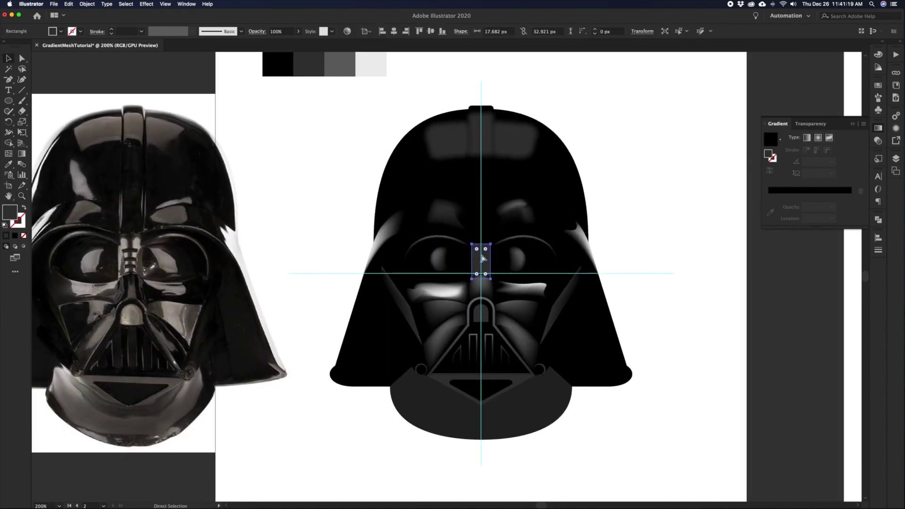
key(v)
drag(481, 244, 483, 255)
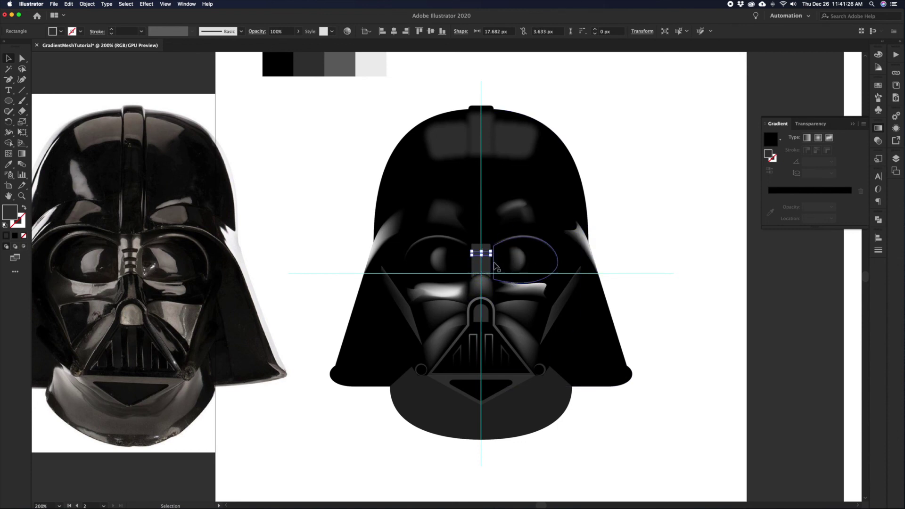
key(super+shift+a)
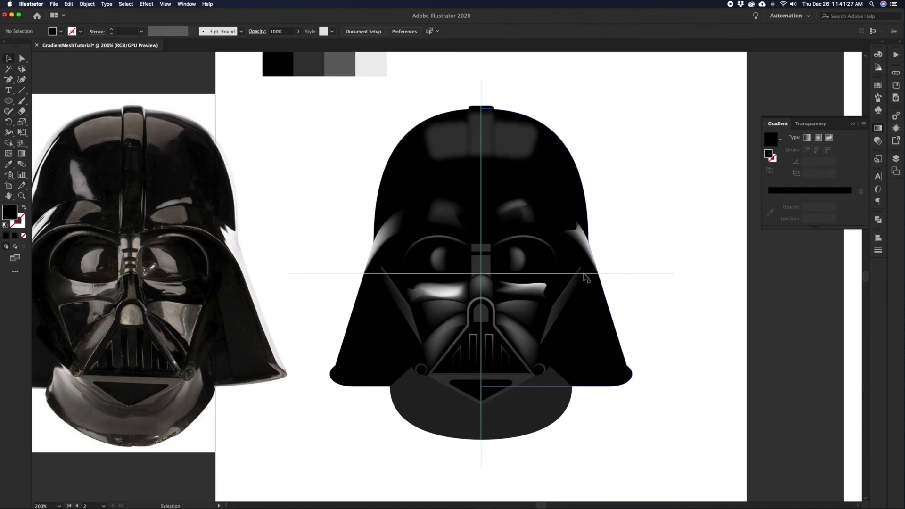